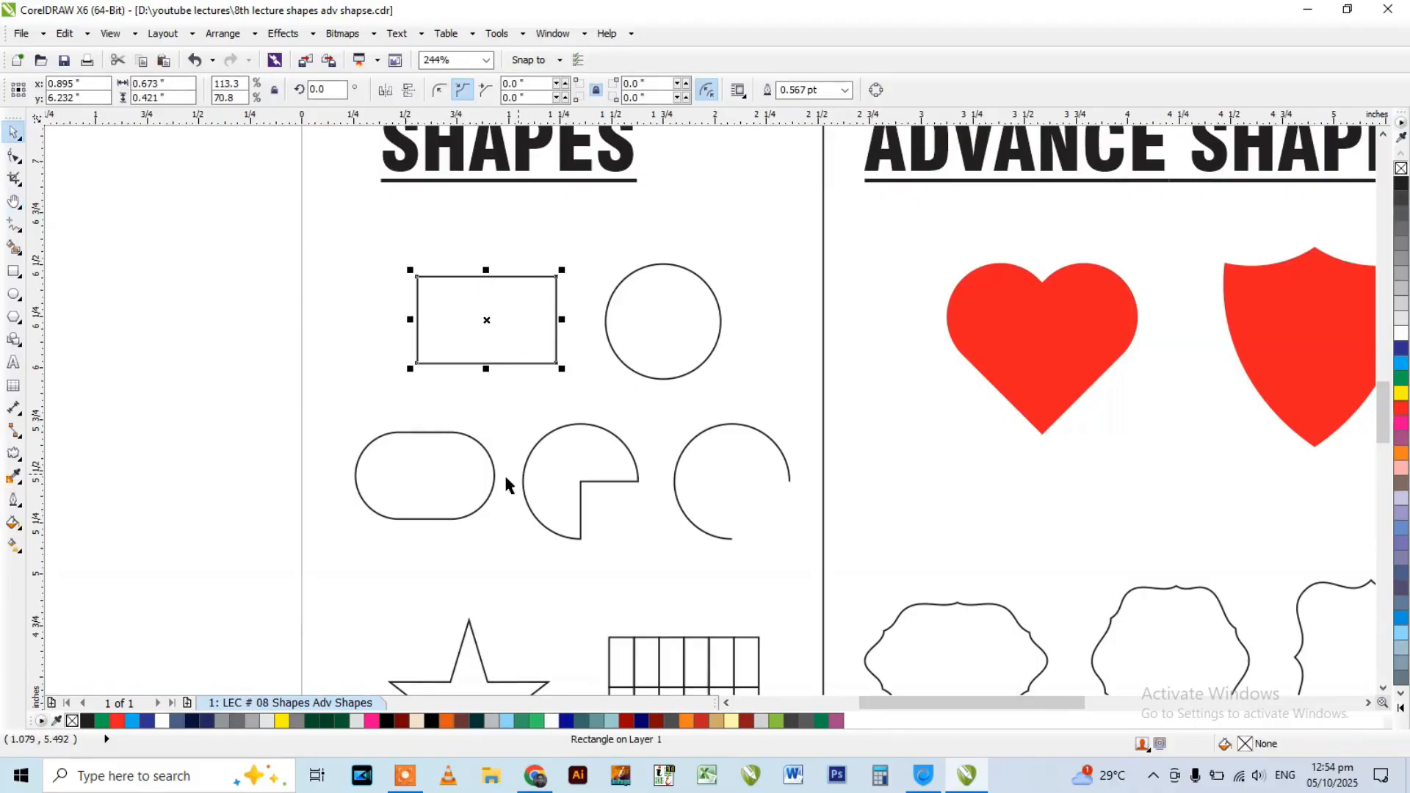
# Draw a wide rectangle and a square about 0.51 inch across above the existing rectangle and circle.
pyautogui.click(668, 317)
pyautogui.click(523, 318)
pyautogui.click(13, 271)
pyautogui.moveTo(368, 205); pyautogui.dragTo(528, 250)
pyautogui.moveTo(586, 206); pyautogui.dragTo(693, 313)
pyautogui.press('space')
pyautogui.click(749, 219)
pyautogui.click(651, 233)
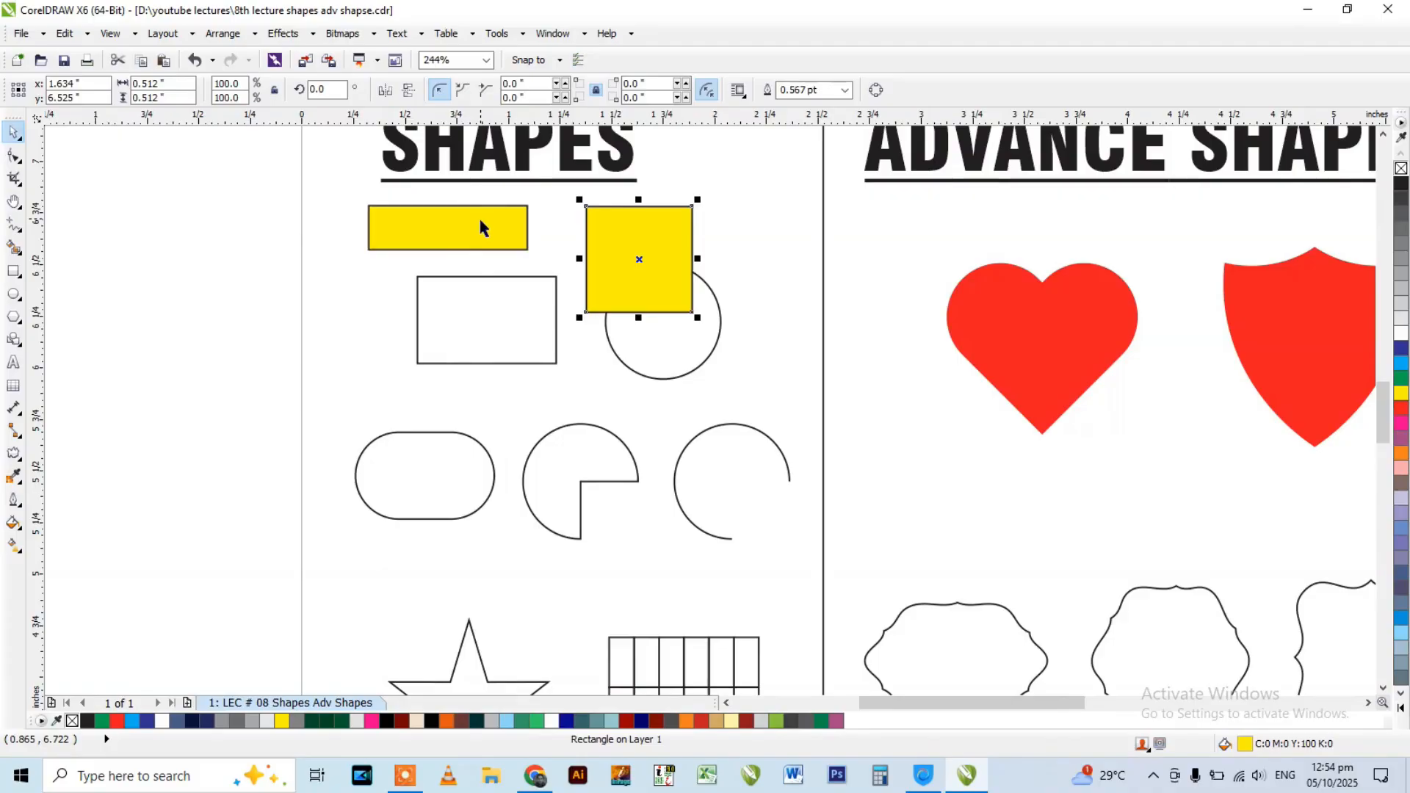
# Set the document's default fill for new graphic objects to no fill.
pyautogui.click(487, 226)
pyautogui.click(648, 221)
pyautogui.click(757, 213)
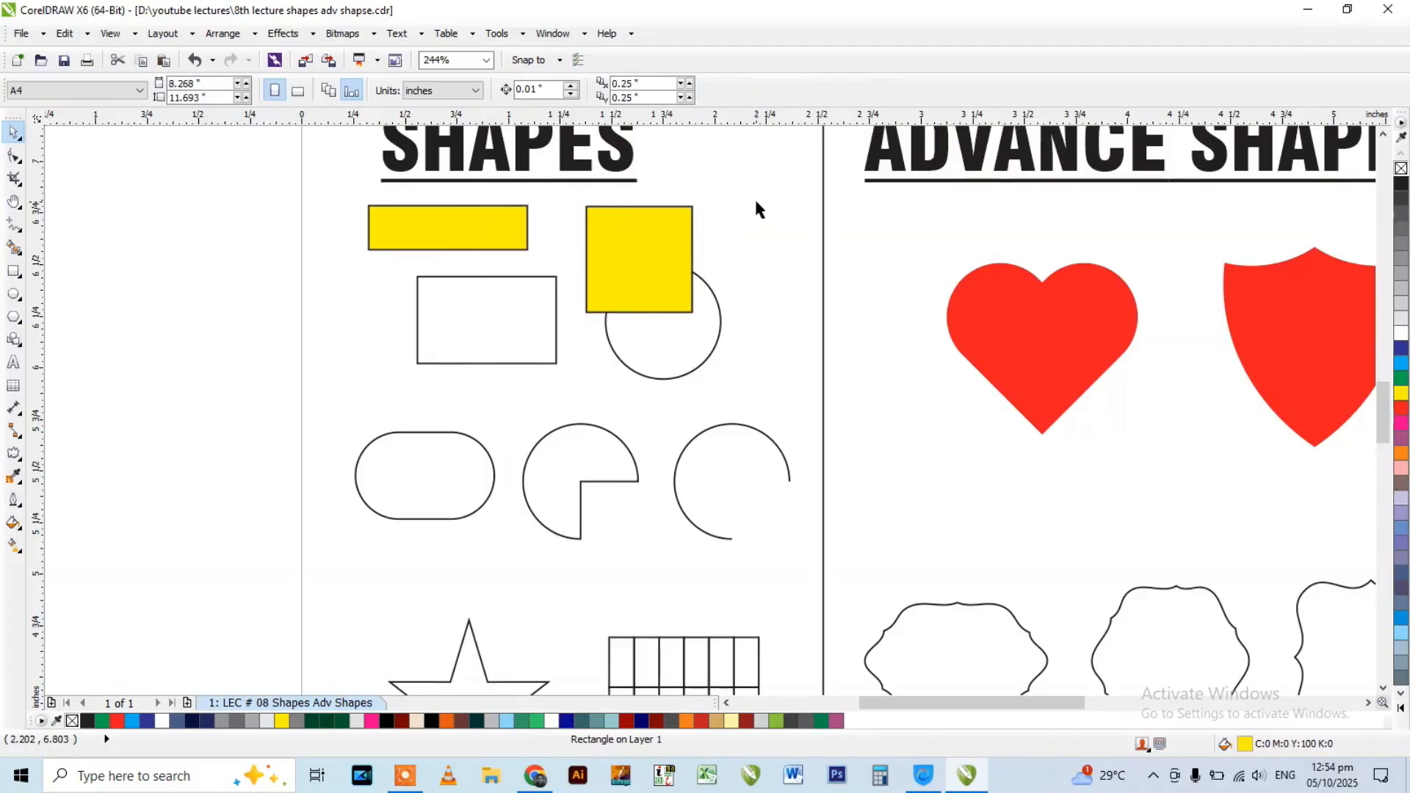
pyautogui.click(424, 248)
pyautogui.click(311, 308)
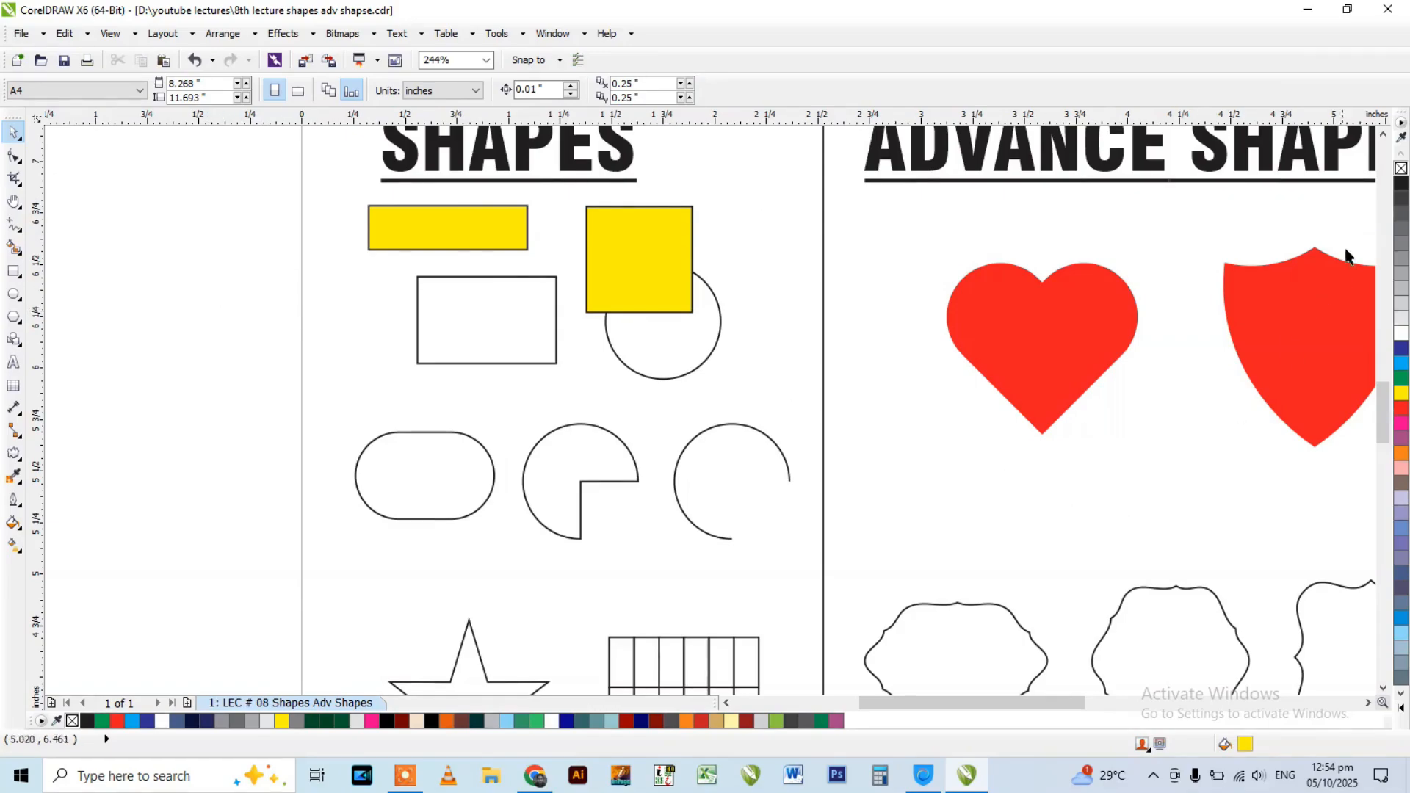
pyautogui.click(1400, 169)
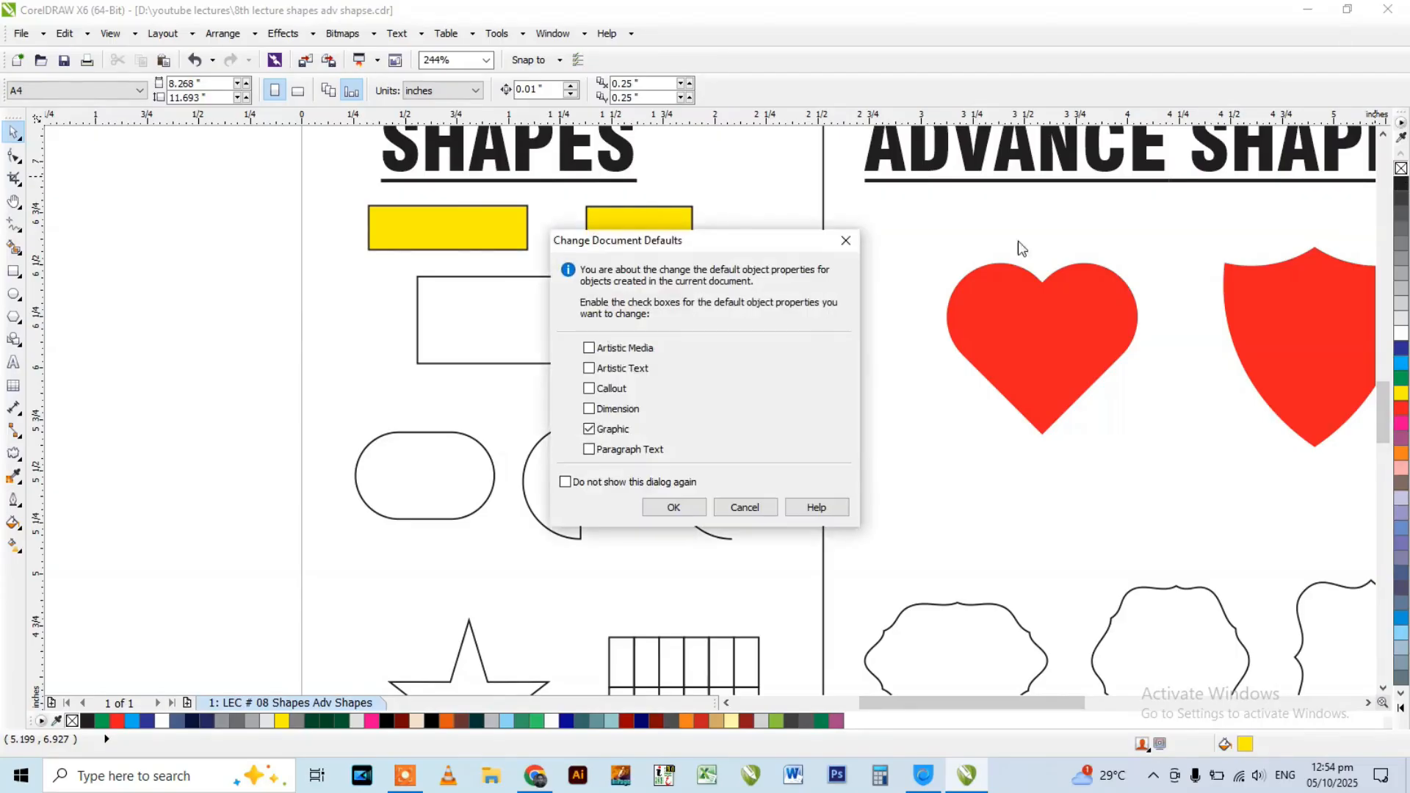
pyautogui.click(672, 505)
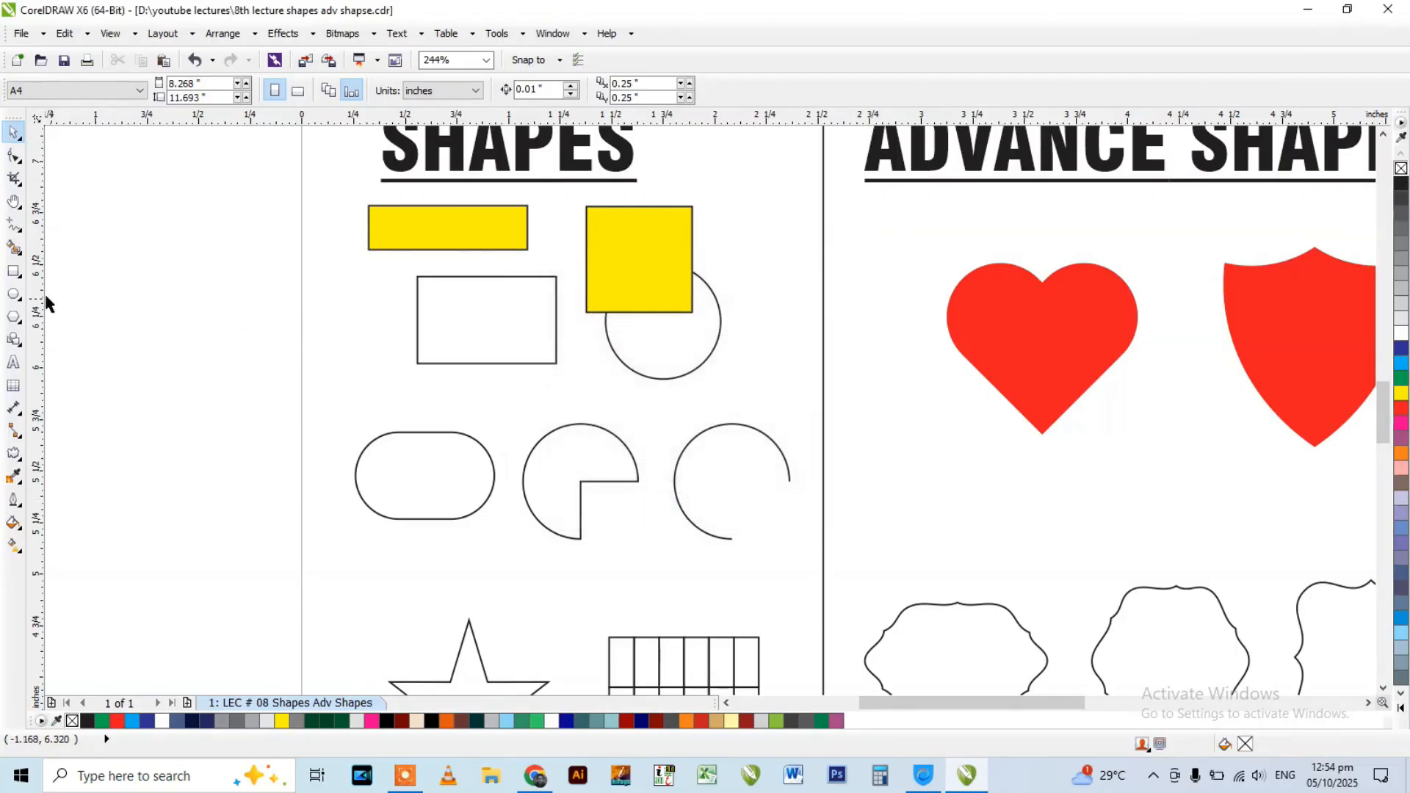
# Draw two small unfilled rectangles beside the existing rectangle, the first about 0.28 by 0.41 inch.
pyautogui.click(13, 271)
pyautogui.moveTo(336, 306); pyautogui.dragTo(395, 391)
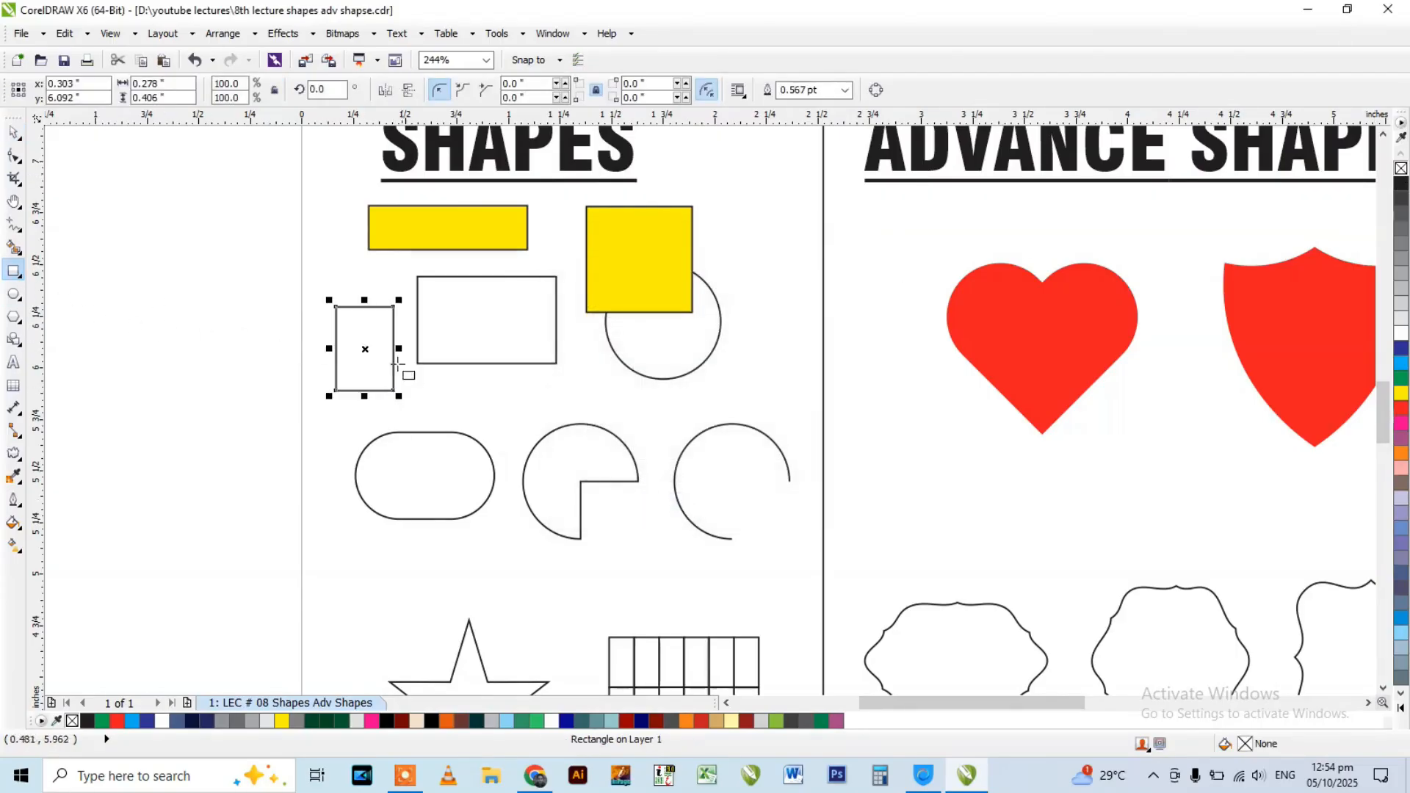
pyautogui.moveTo(254, 359); pyautogui.dragTo(321, 430)
pyautogui.press('space')
pyautogui.click(299, 467)
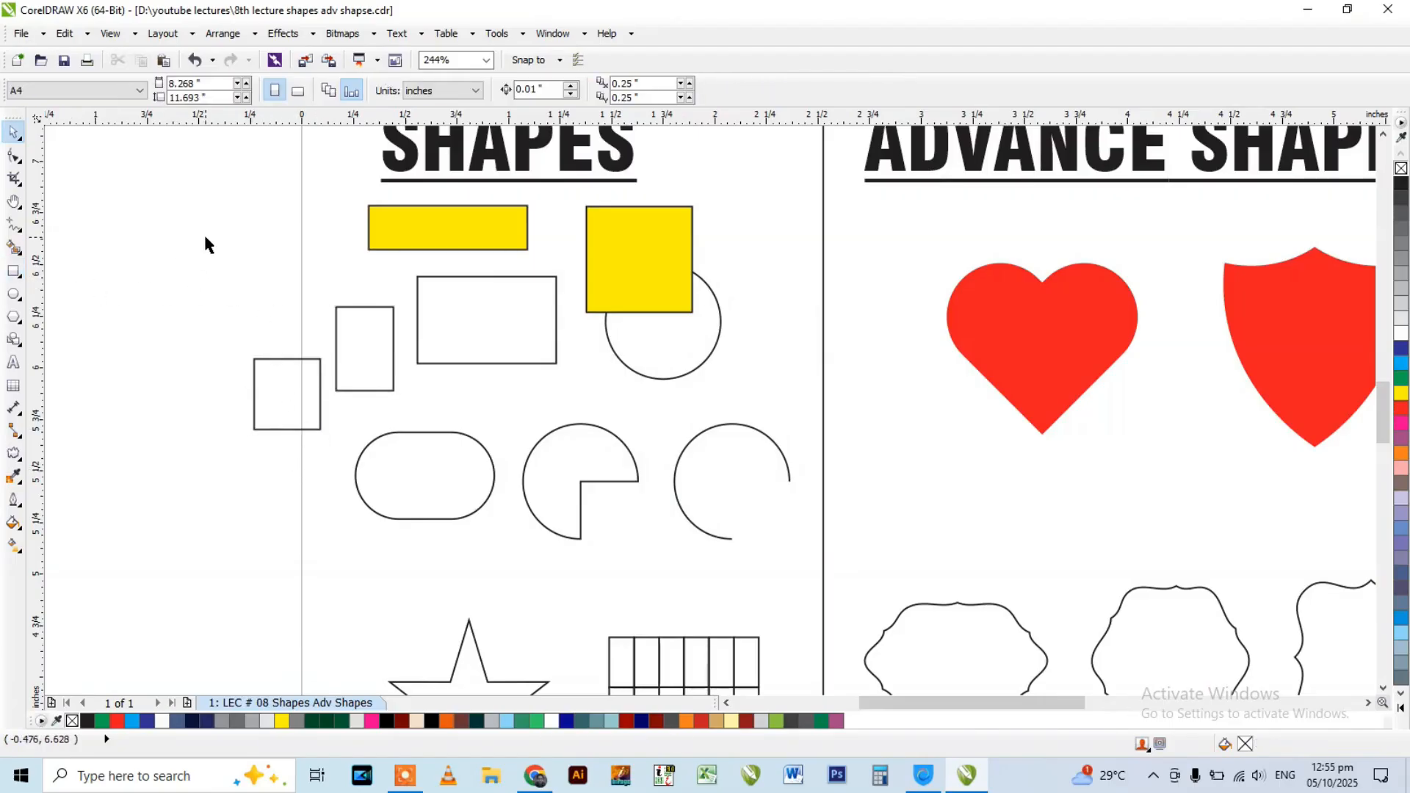
# Reapply no fill as the graphic default and draw another test rectangle in the blank area beside the page.
pyautogui.click(1400, 171)
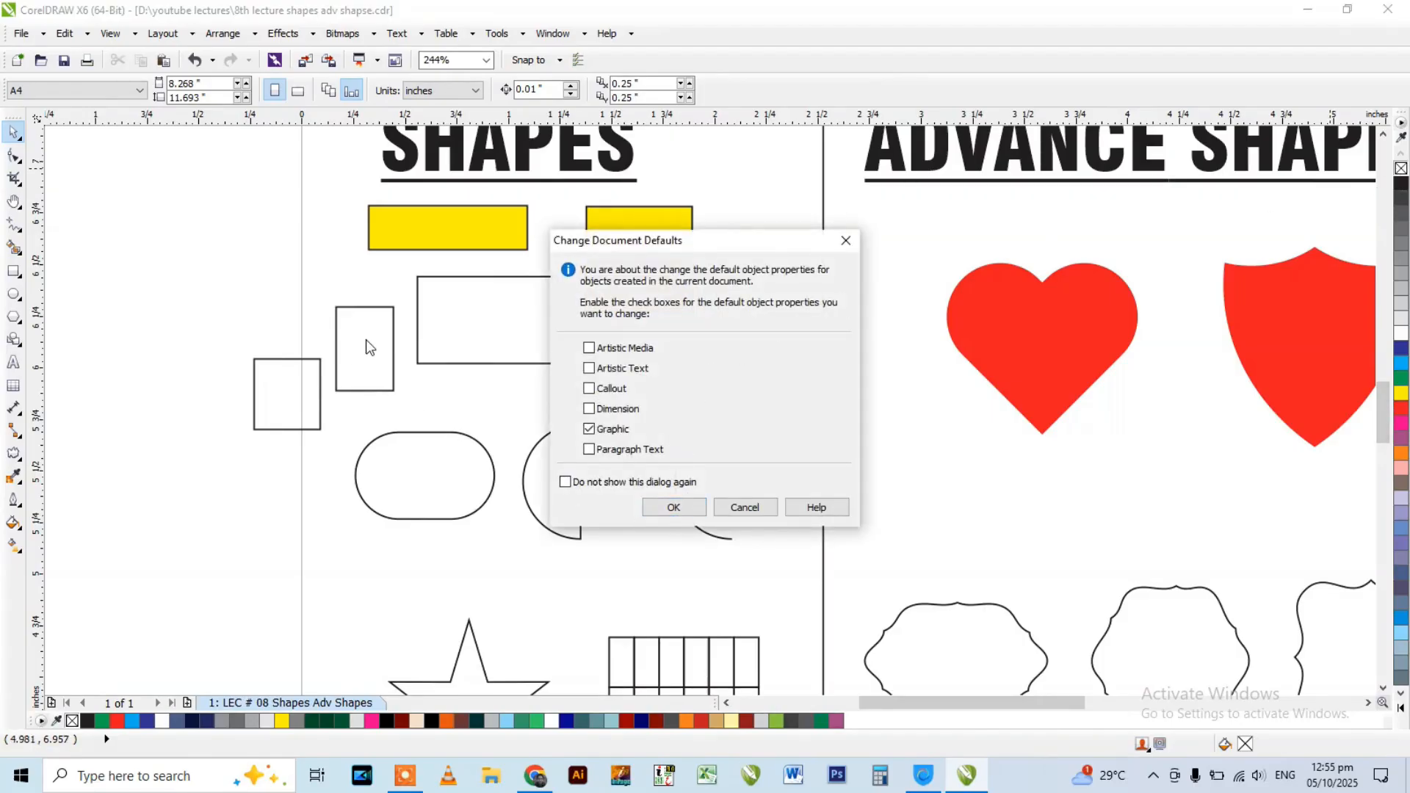
pyautogui.click(656, 510)
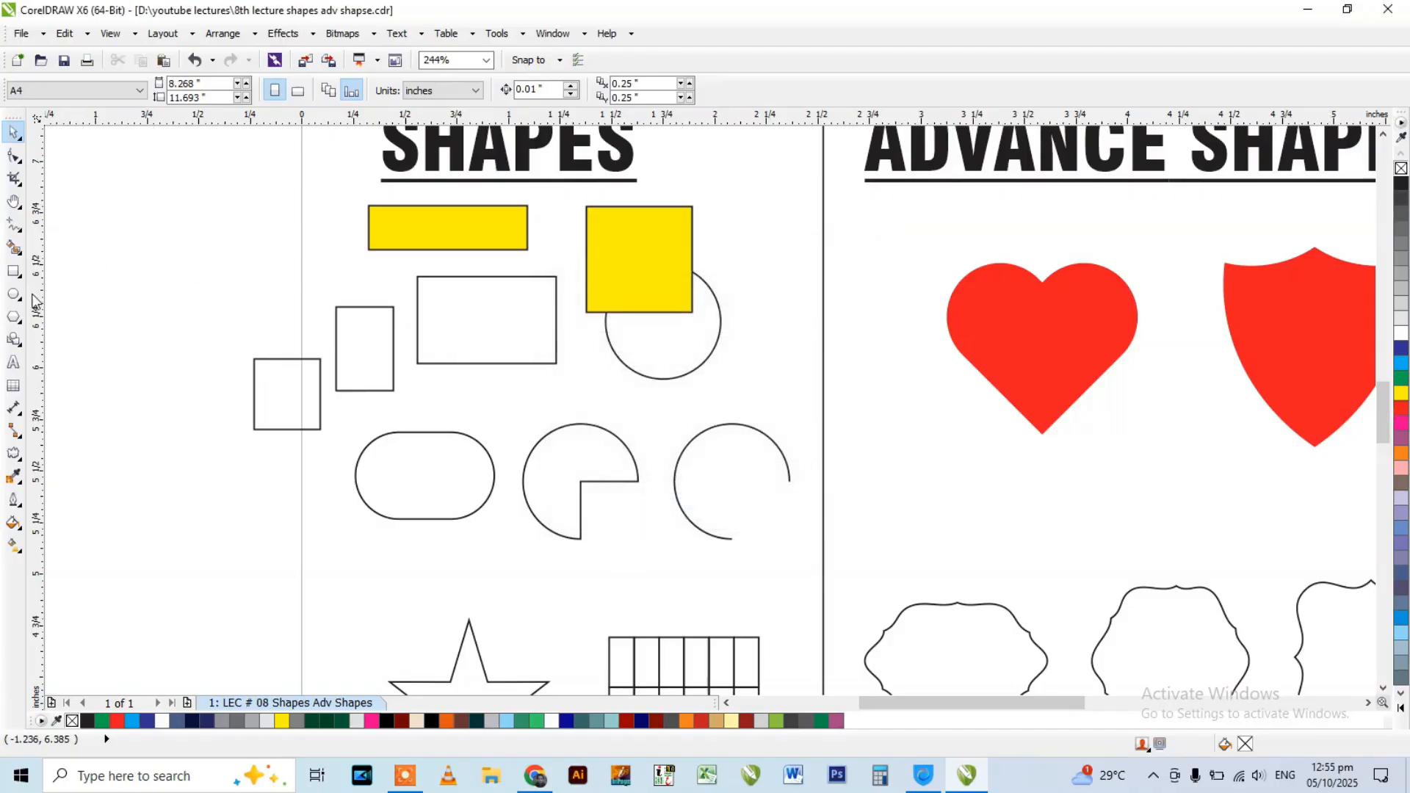
pyautogui.moveTo(183, 228); pyautogui.dragTo(280, 302)
pyautogui.click(13, 271)
pyautogui.moveTo(180, 204); pyautogui.dragTo(281, 288)
pyautogui.press('space')
# Delete the yellow square, the yellow rectangle and the small unfilled practice rectangles.
pyautogui.moveTo(125, 186); pyautogui.dragTo(738, 437)
pyautogui.click(691, 279)
pyautogui.press('Delete')
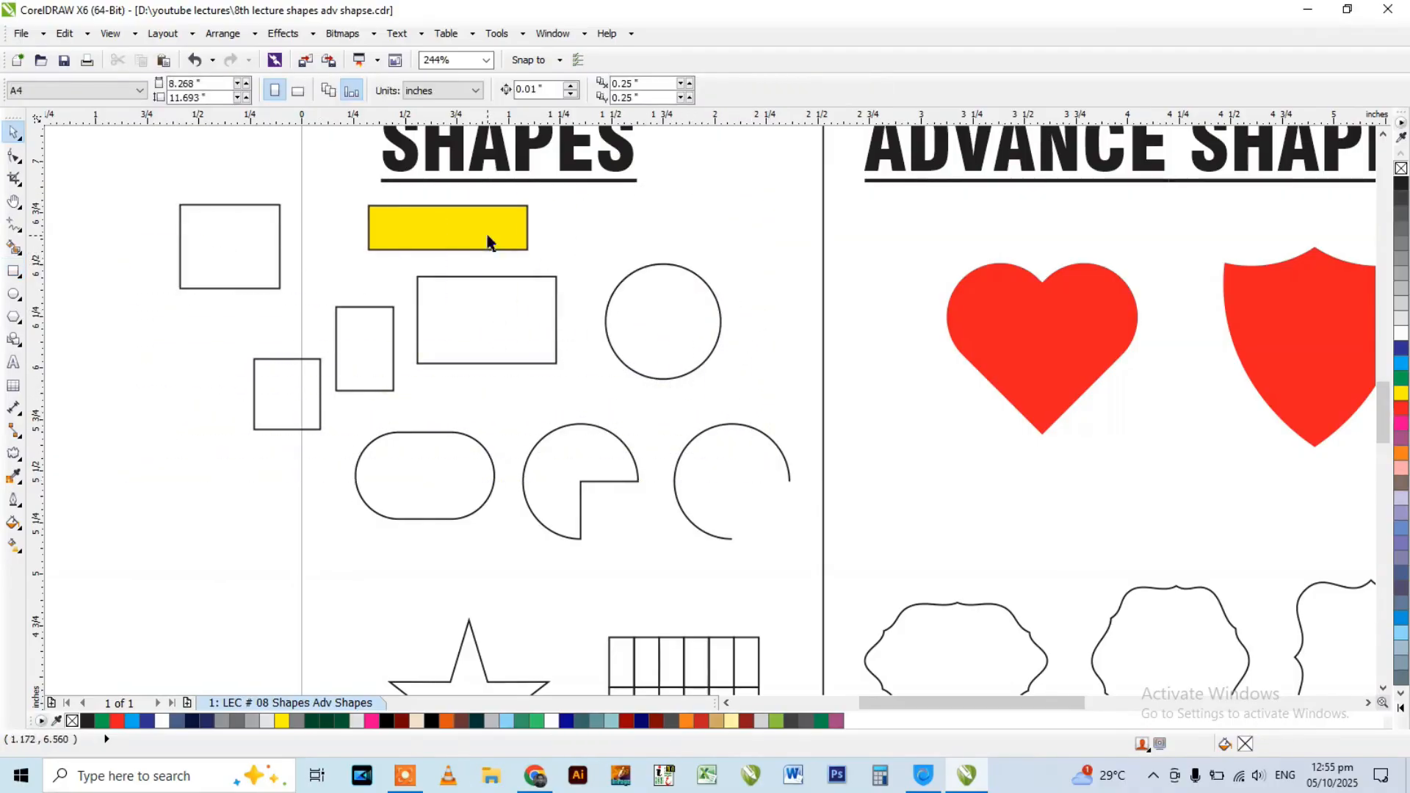
pyautogui.click(448, 227)
pyautogui.press('Delete')
pyautogui.click(284, 366)
pyautogui.press('Delete')
pyautogui.click(365, 344)
pyautogui.press('Delete')
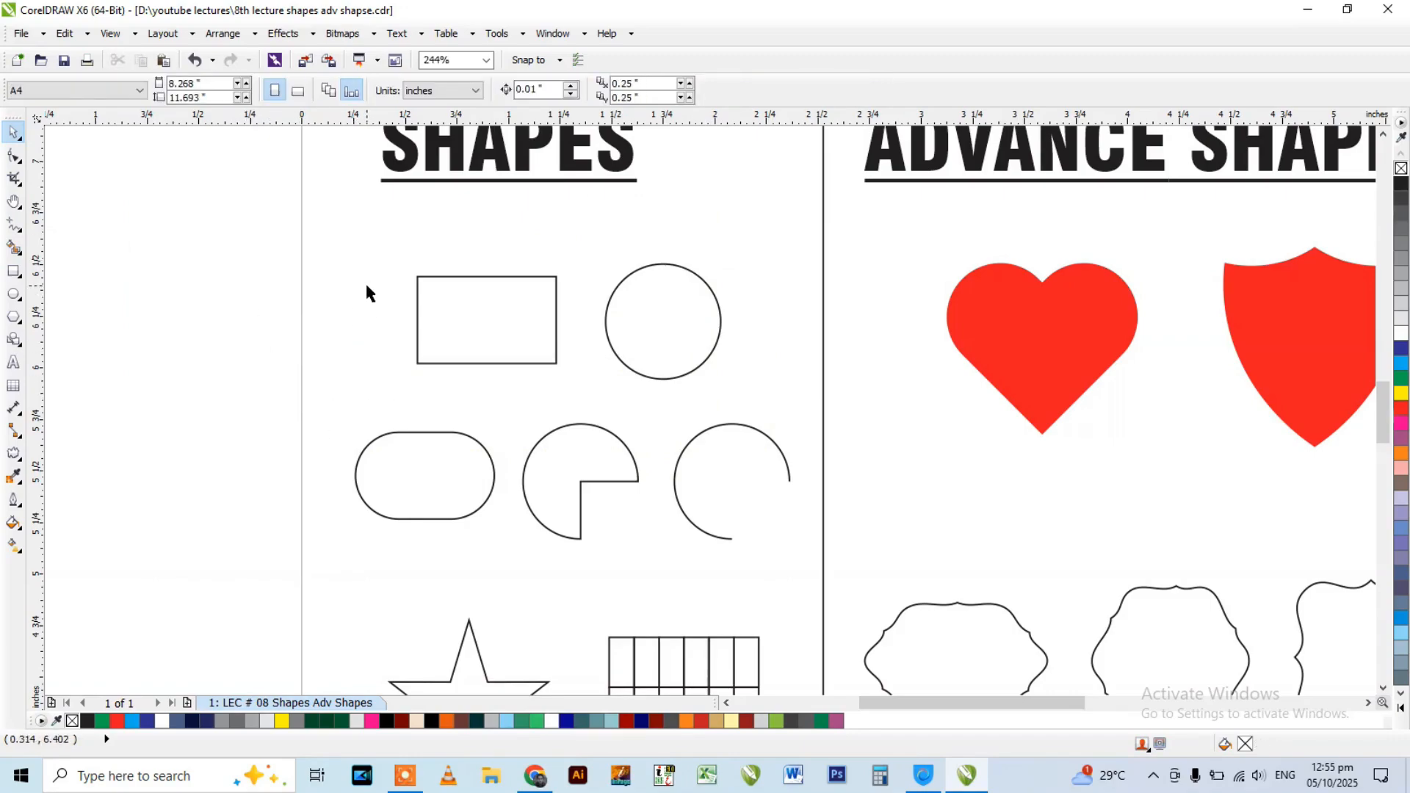
# Draw a rectangle about 0.70 by 0.24 inch, a small circle and a small ellipse under the SHAPES heading.
pyautogui.click(13, 271)
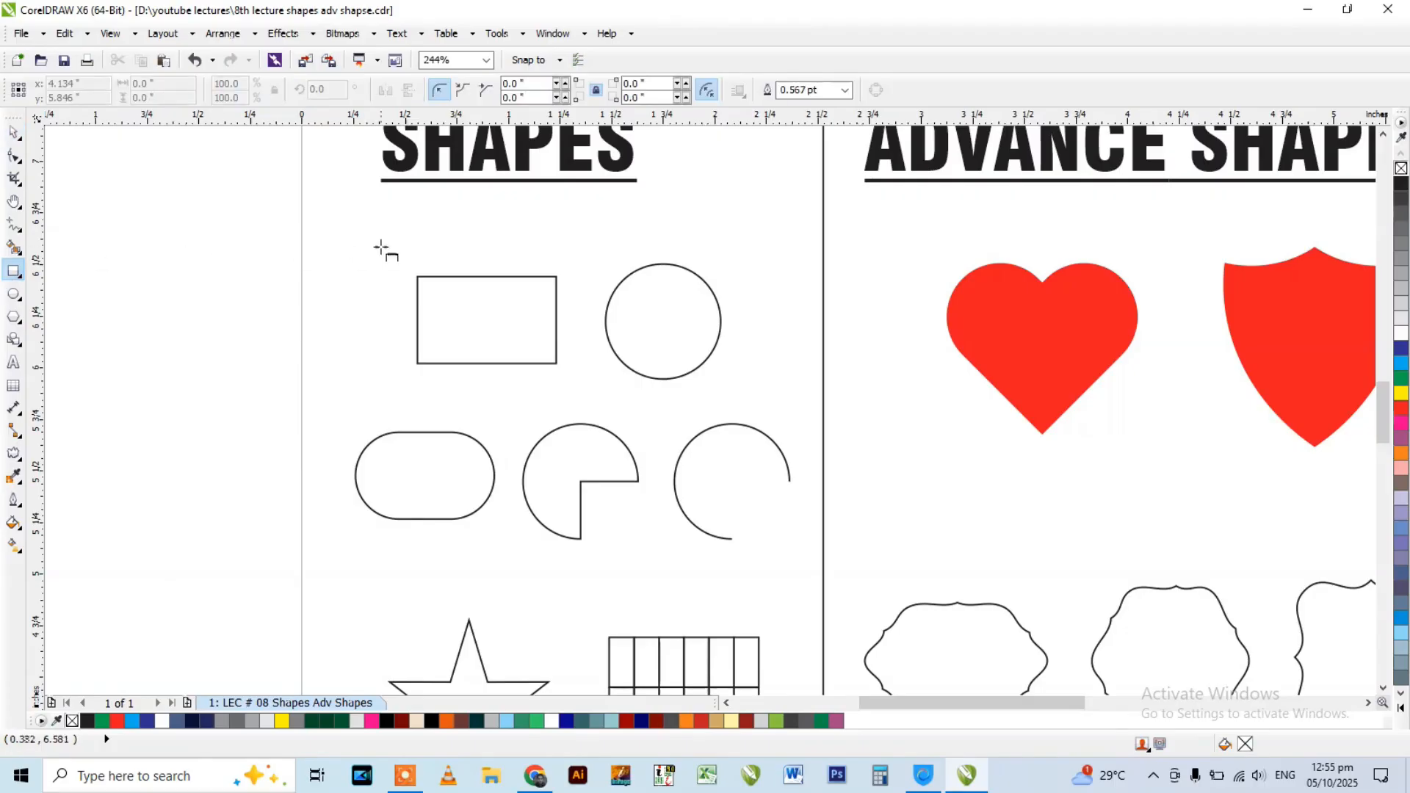
pyautogui.moveTo(362, 221); pyautogui.dragTo(490, 255)
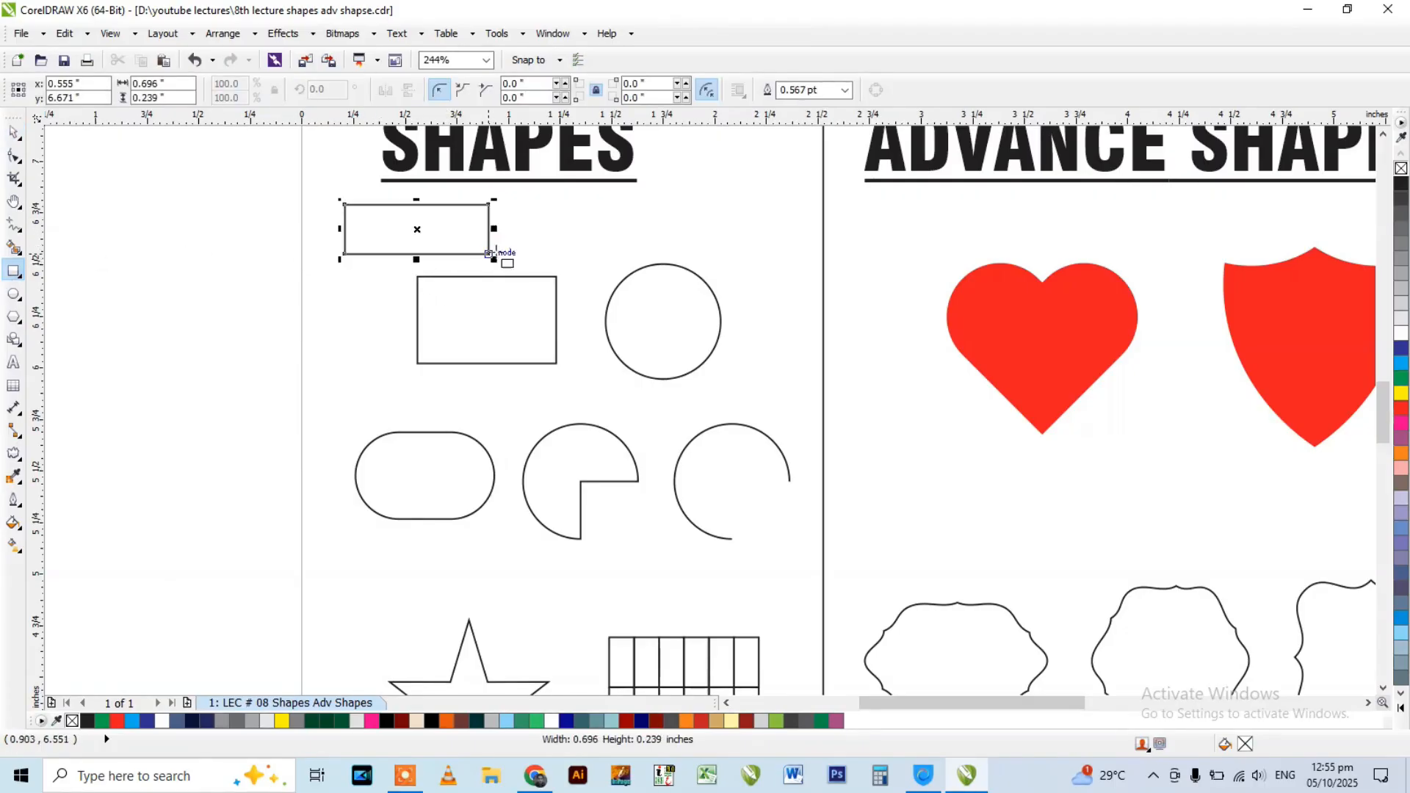
pyautogui.click(13, 293)
pyautogui.moveTo(673, 183); pyautogui.dragTo(750, 257)
pyautogui.moveTo(586, 211); pyautogui.dragTo(664, 263)
pyautogui.press('space')
# Delete every rectangle, circle and ellipse above the row with the rounded rectangle, pie and arc.
pyautogui.click(491, 310)
pyautogui.moveTo(290, 190); pyautogui.dragTo(771, 371)
pyautogui.click(360, 219)
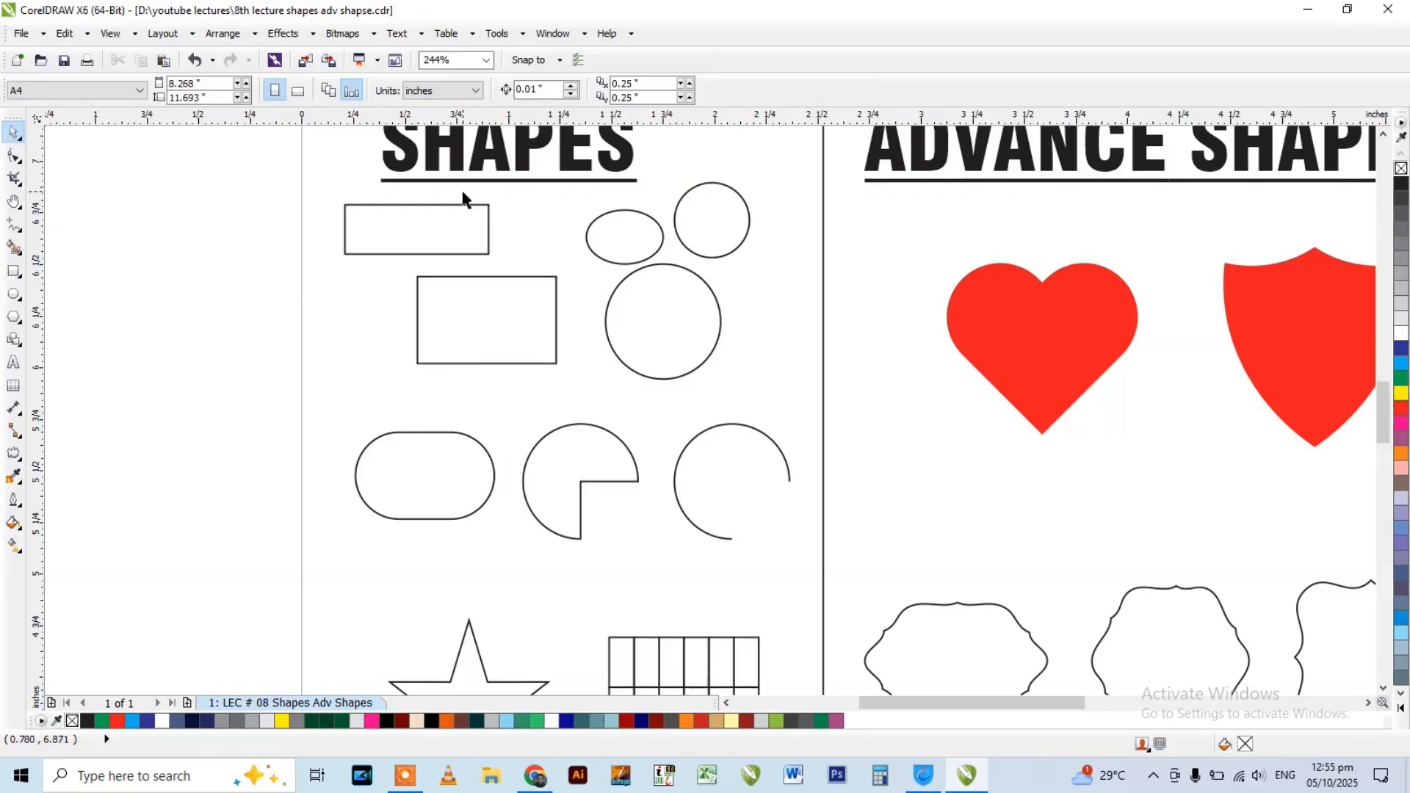
pyautogui.click(430, 254)
pyautogui.click(417, 286)
pyautogui.moveTo(306, 190); pyautogui.dragTo(780, 409)
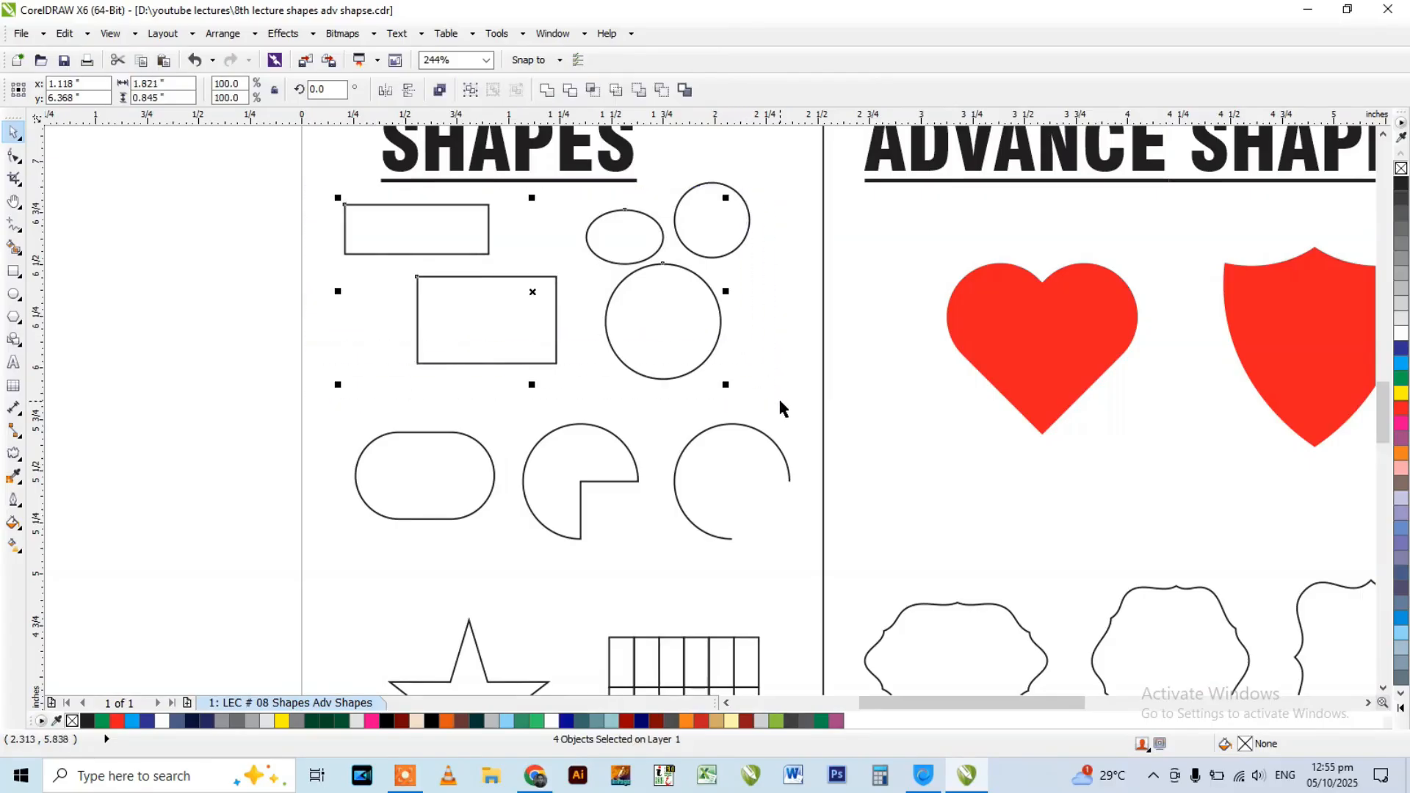
pyautogui.press('Delete')
pyautogui.click(711, 224)
pyautogui.press('Delete')
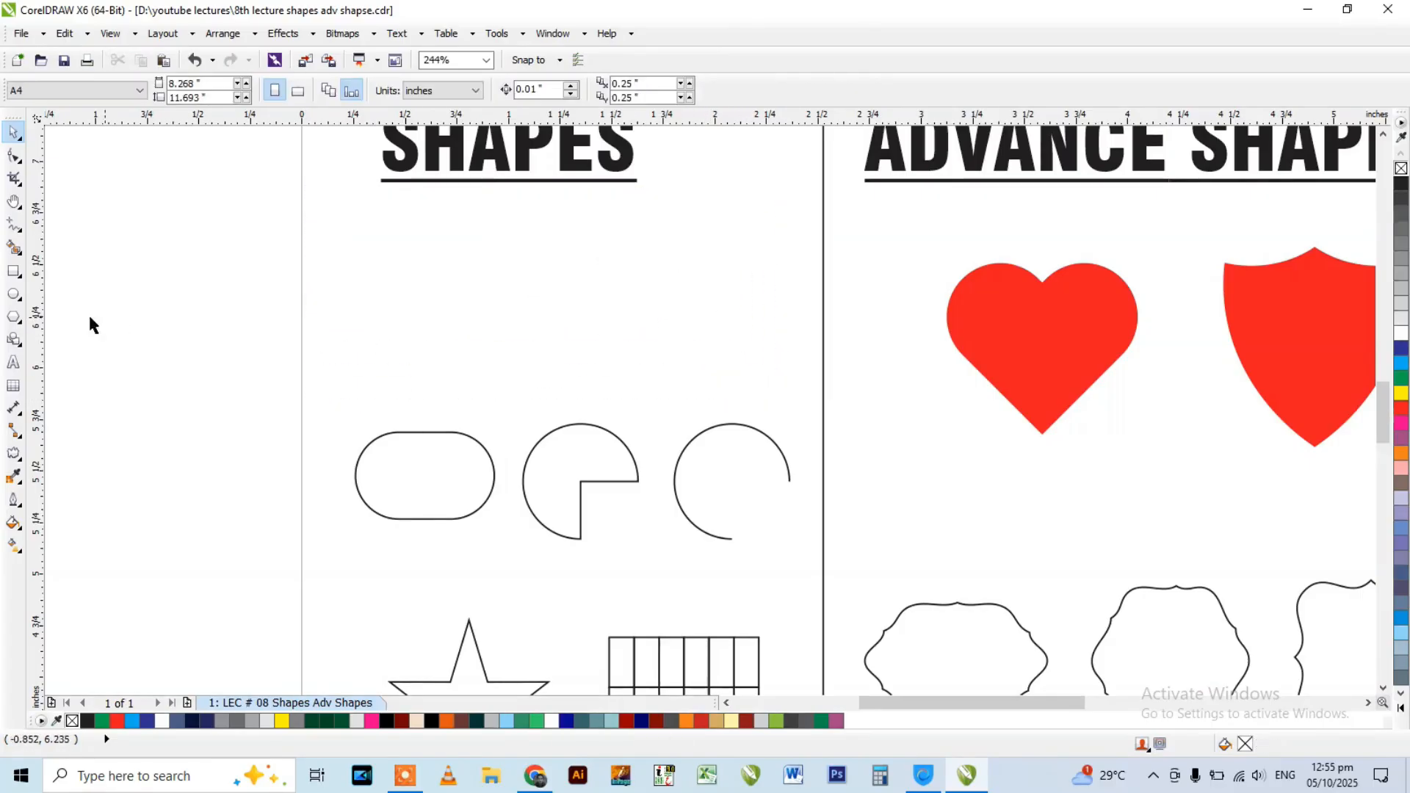
# Draw a rectangle about 0.66 by 0.25 inch above the rounded rectangle and round its corners to about 0.048 inch.
pyautogui.click(13, 271)
pyautogui.scroll(2, 473, 399)
pyautogui.moveTo(267, 284); pyautogui.dragTo(545, 389)
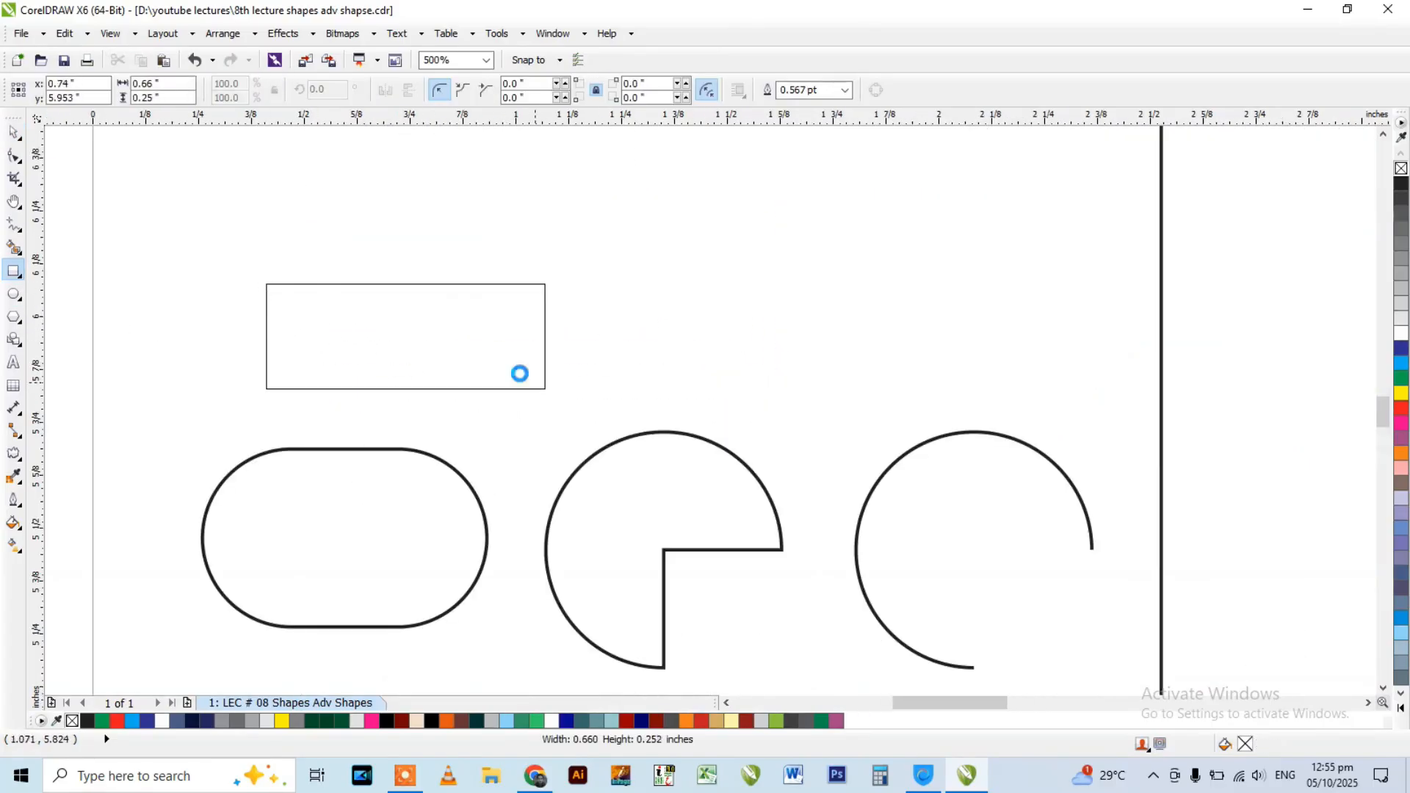
pyautogui.press('F10')
pyautogui.moveTo(269, 287); pyautogui.dragTo(413, 291)
pyautogui.moveTo(319, 290); pyautogui.dragTo(286, 285)
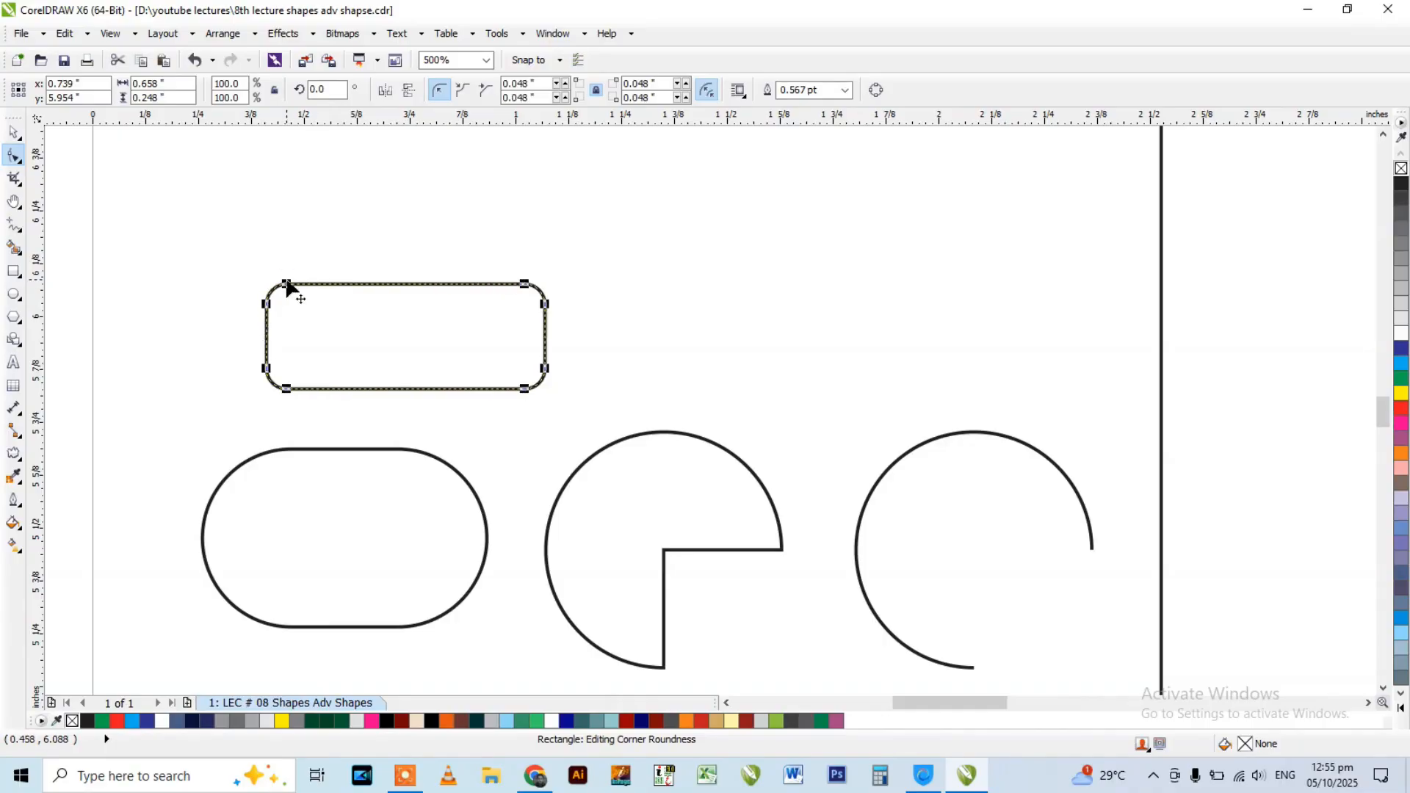
# Try scalloped and chamfered corners on the new rectangle, enlarge the corner radius slightly and return to round corners.
pyautogui.click(467, 97)
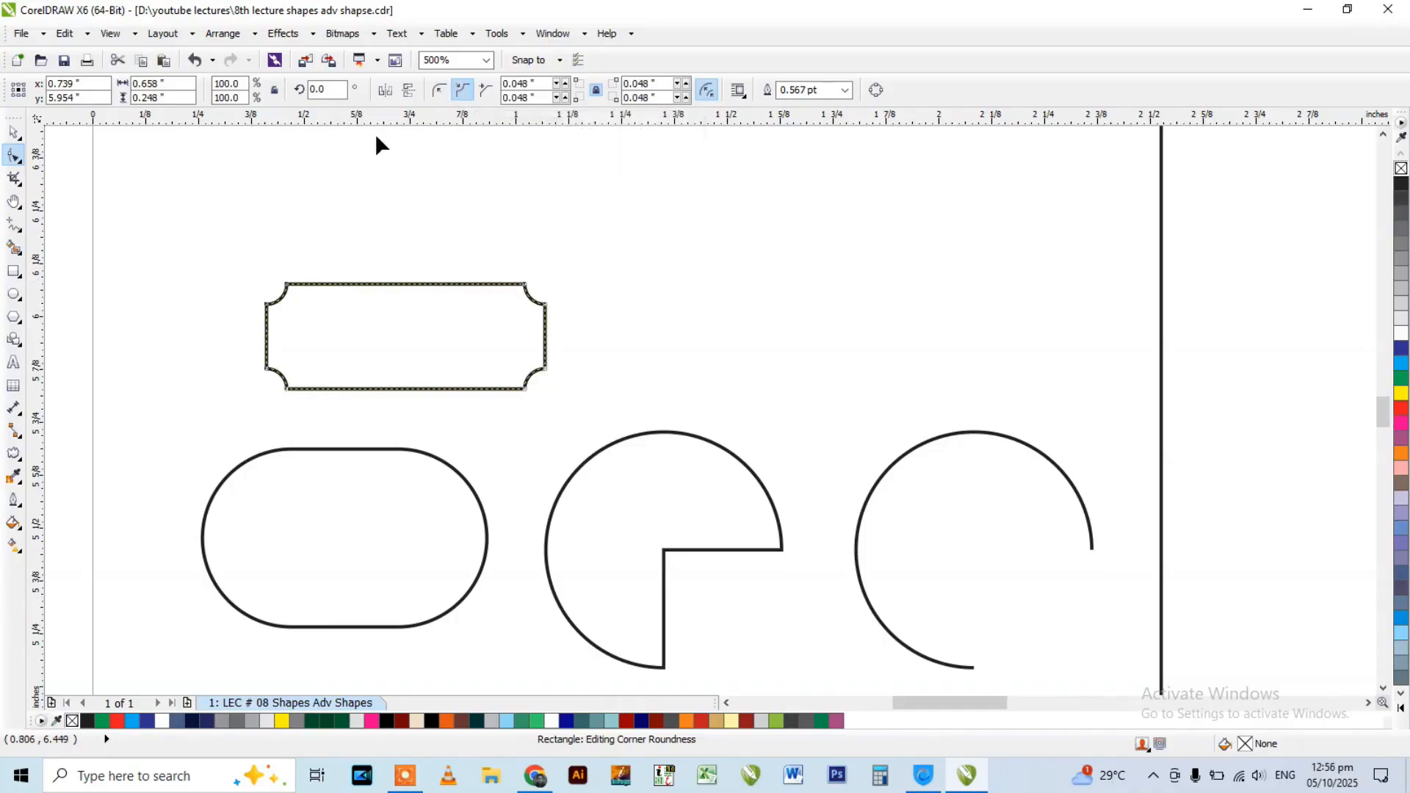
pyautogui.scroll(1, 286, 294)
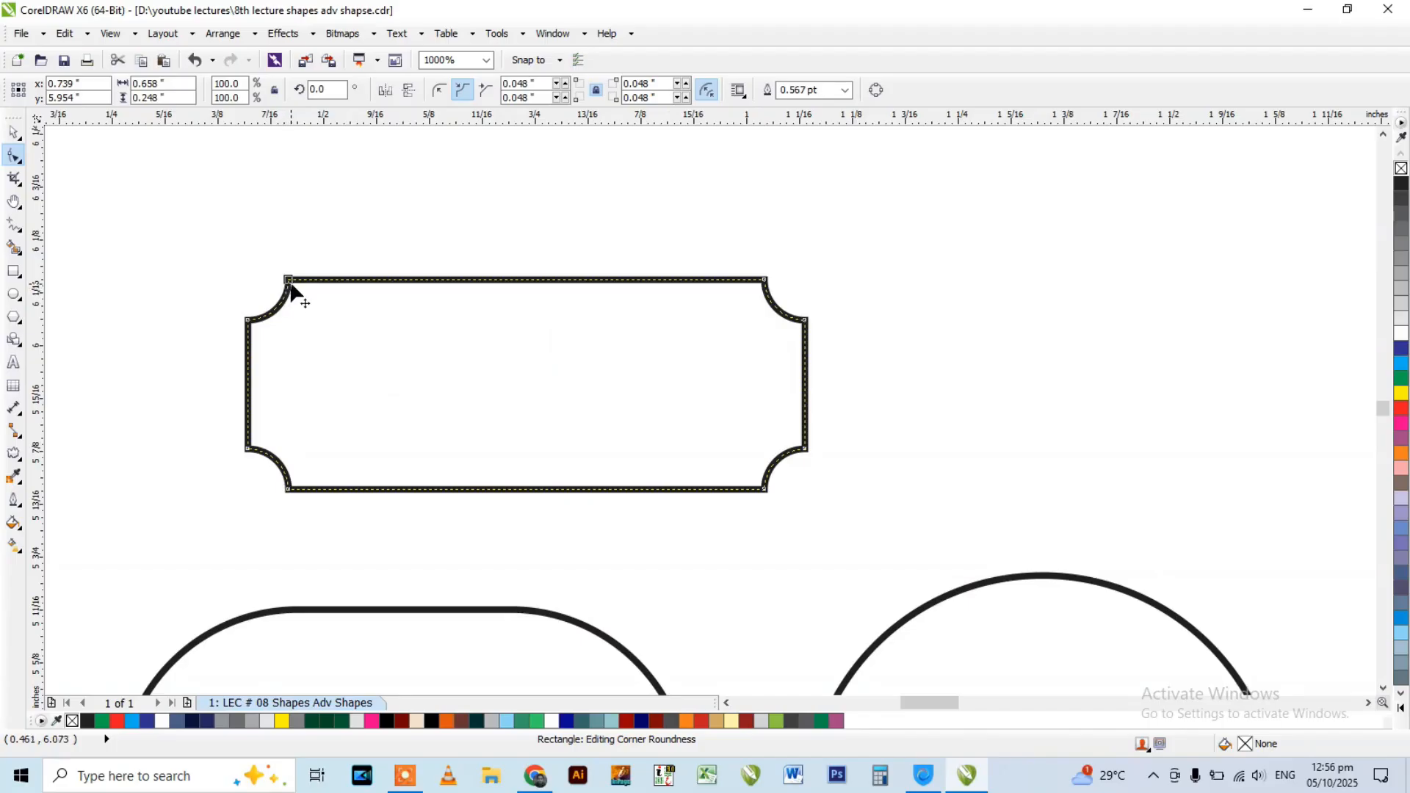
pyautogui.click(487, 91)
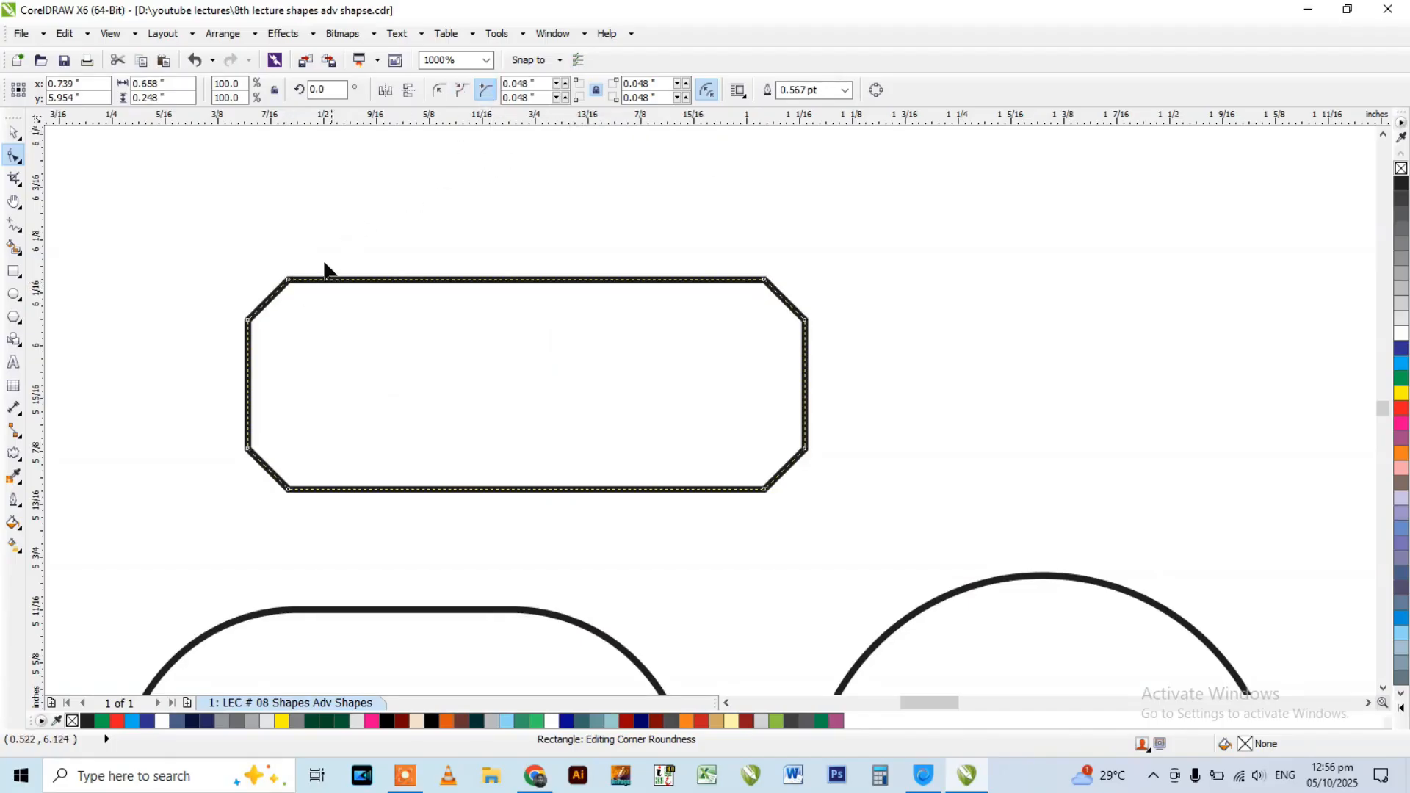
pyautogui.moveTo(286, 283)
pyautogui.mouseDown()
pyautogui.moveTo(337, 286)
pyautogui.moveTo(297, 281)
pyautogui.mouseUp()
pyautogui.click(441, 92)
# Draw a circle about 0.37 inch across above the existing pie and arc and turn it into a pie.
pyautogui.scroll(-1, 303, 235)
pyautogui.click(647, 474)
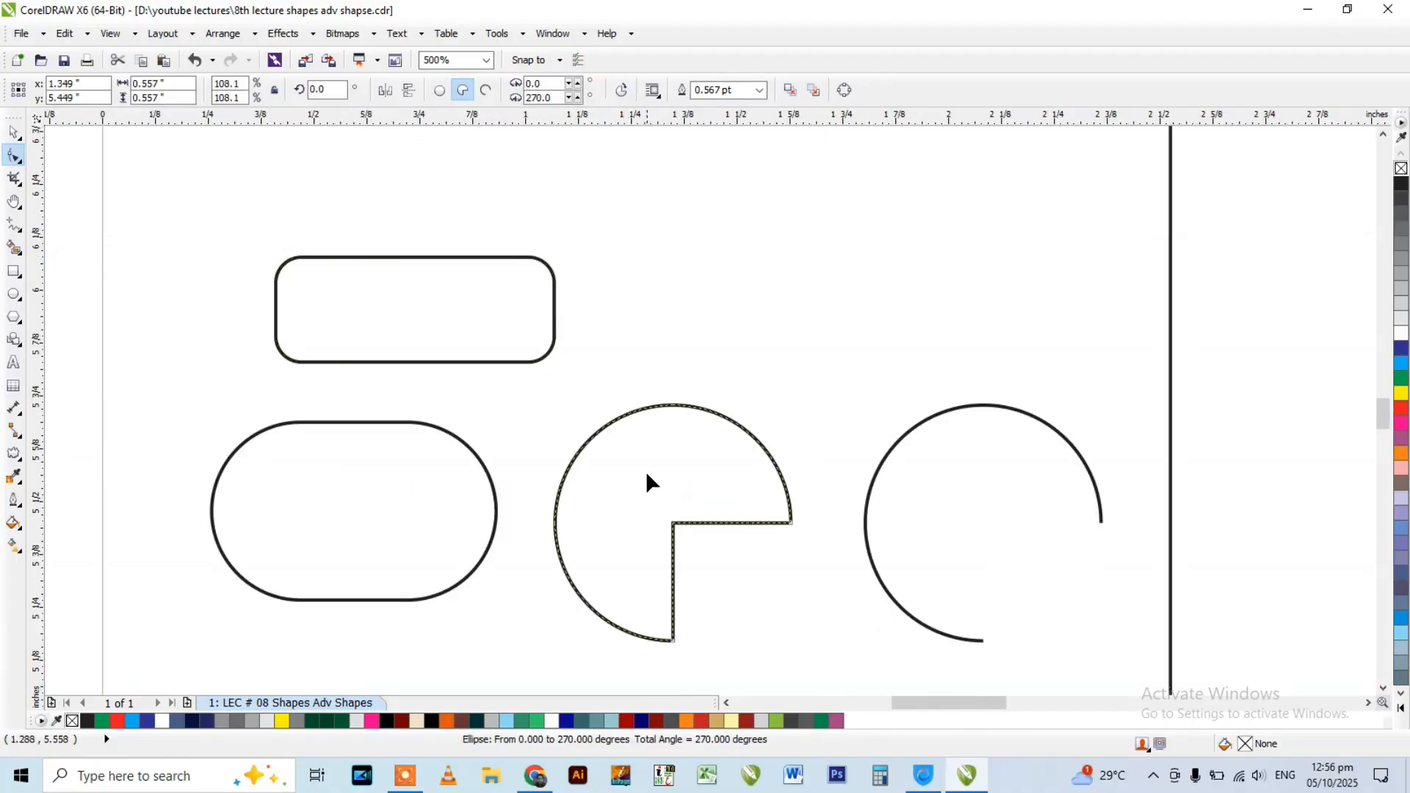
pyautogui.scroll(-1, 564, 374)
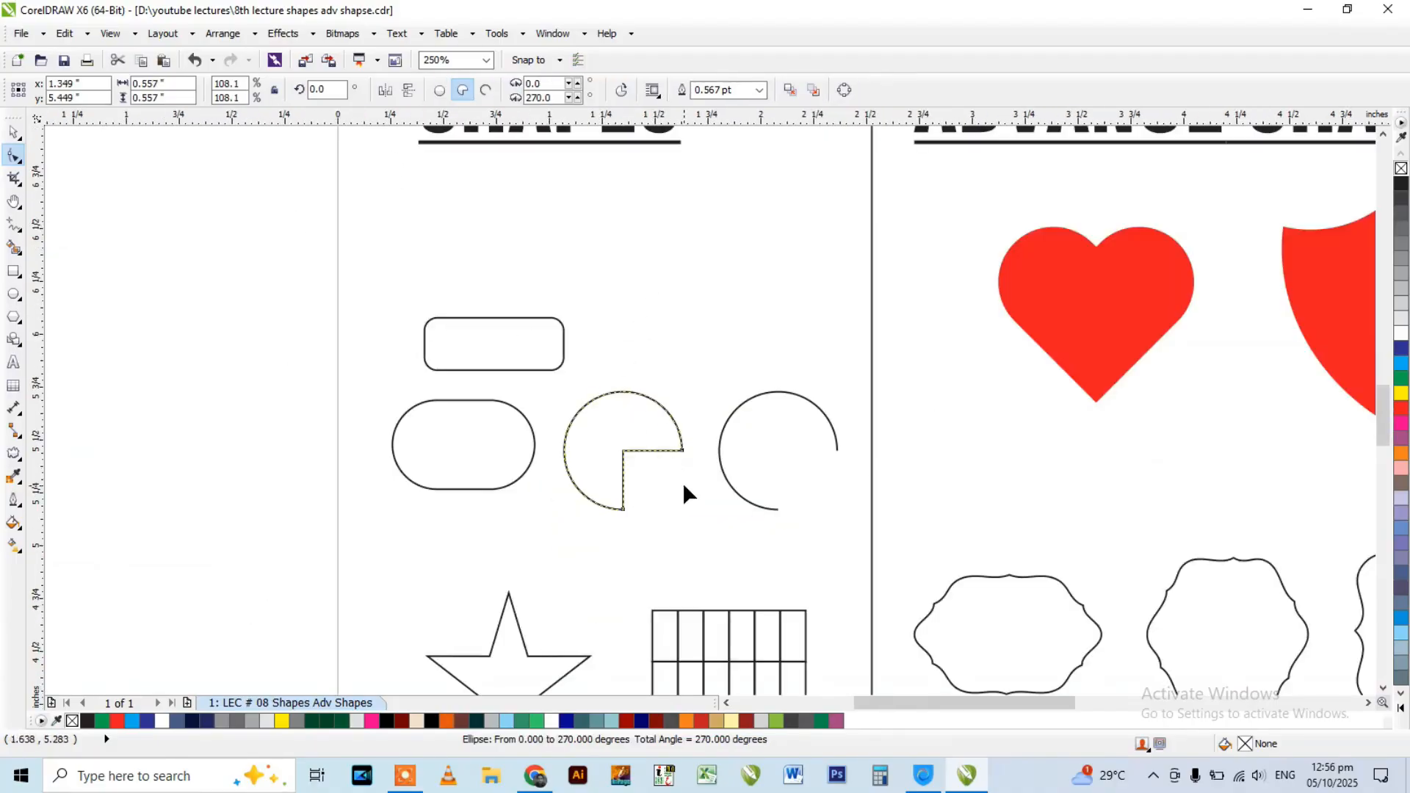
pyautogui.scroll(1, 638, 462)
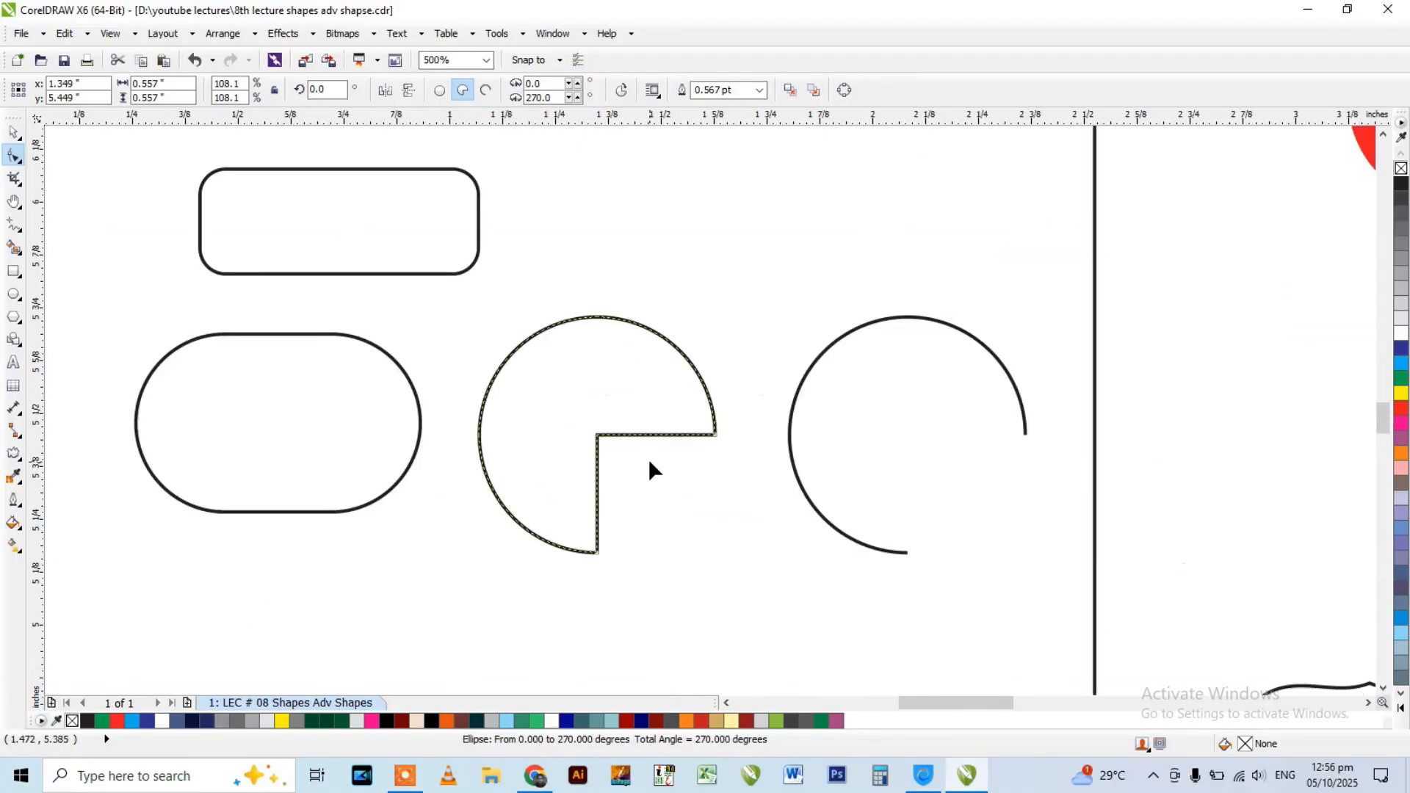
pyautogui.click(13, 294)
pyautogui.moveTo(647, 176)
pyautogui.mouseDown()
pyautogui.moveTo(808, 301)
pyautogui.moveTo(811, 339)
pyautogui.mouseUp()
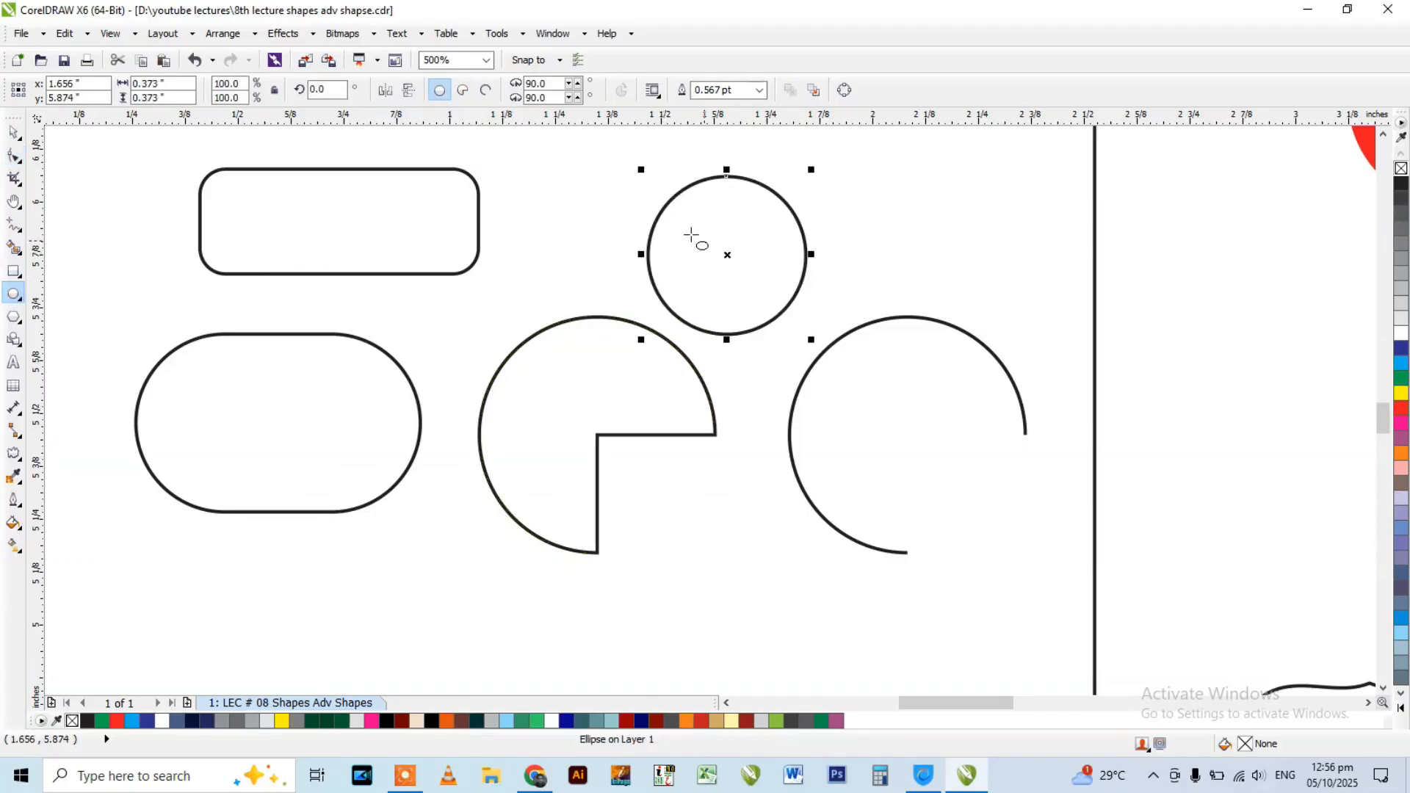
pyautogui.click(462, 90)
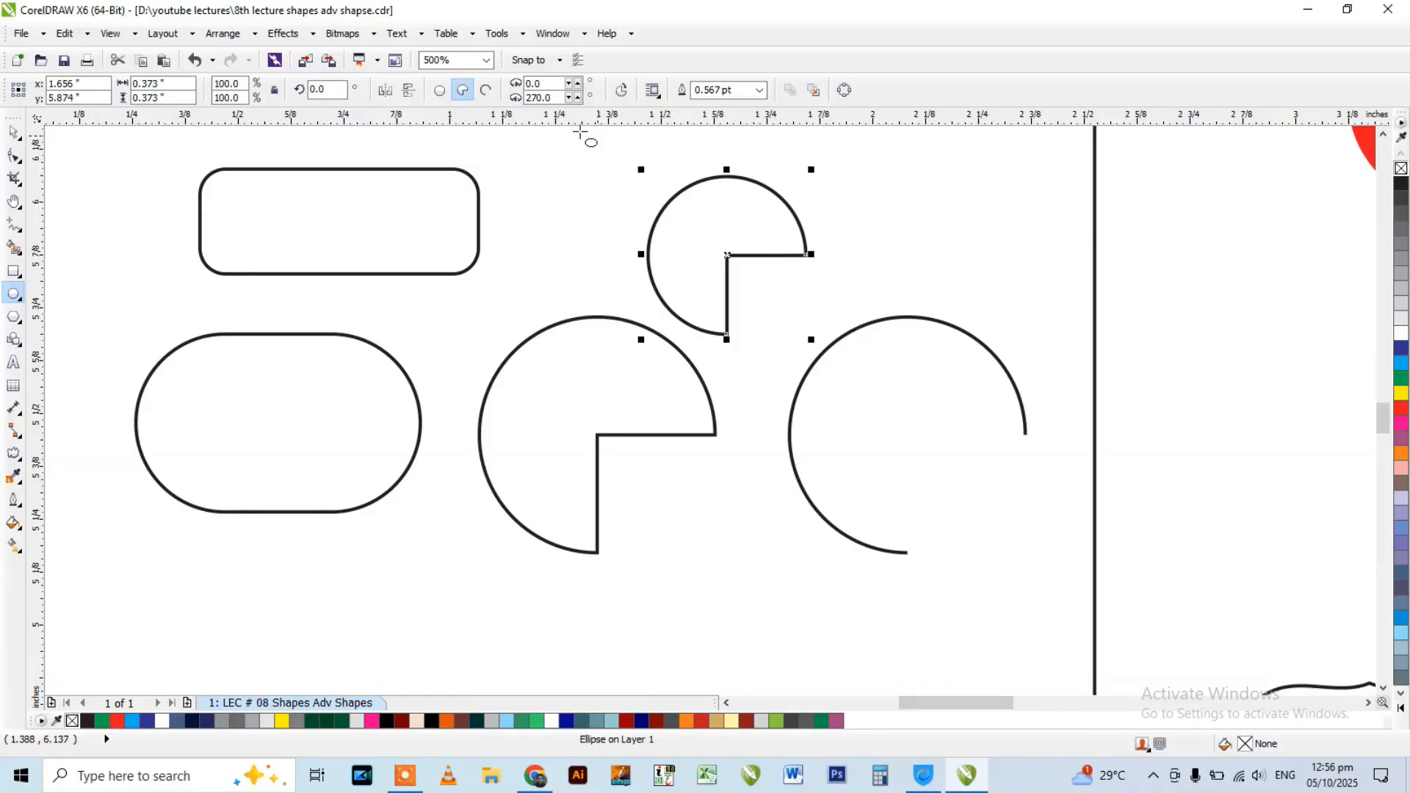
# Set the small pie's end angle to 180 degrees.
pyautogui.doubleClick(559, 99)
pyautogui.write('180')
pyautogui.press('Return')
# Try an end angle of 0 degrees on the small pie, and undo it.
pyautogui.doubleClick(555, 99)
pyautogui.write('0')
pyautogui.press('Return')
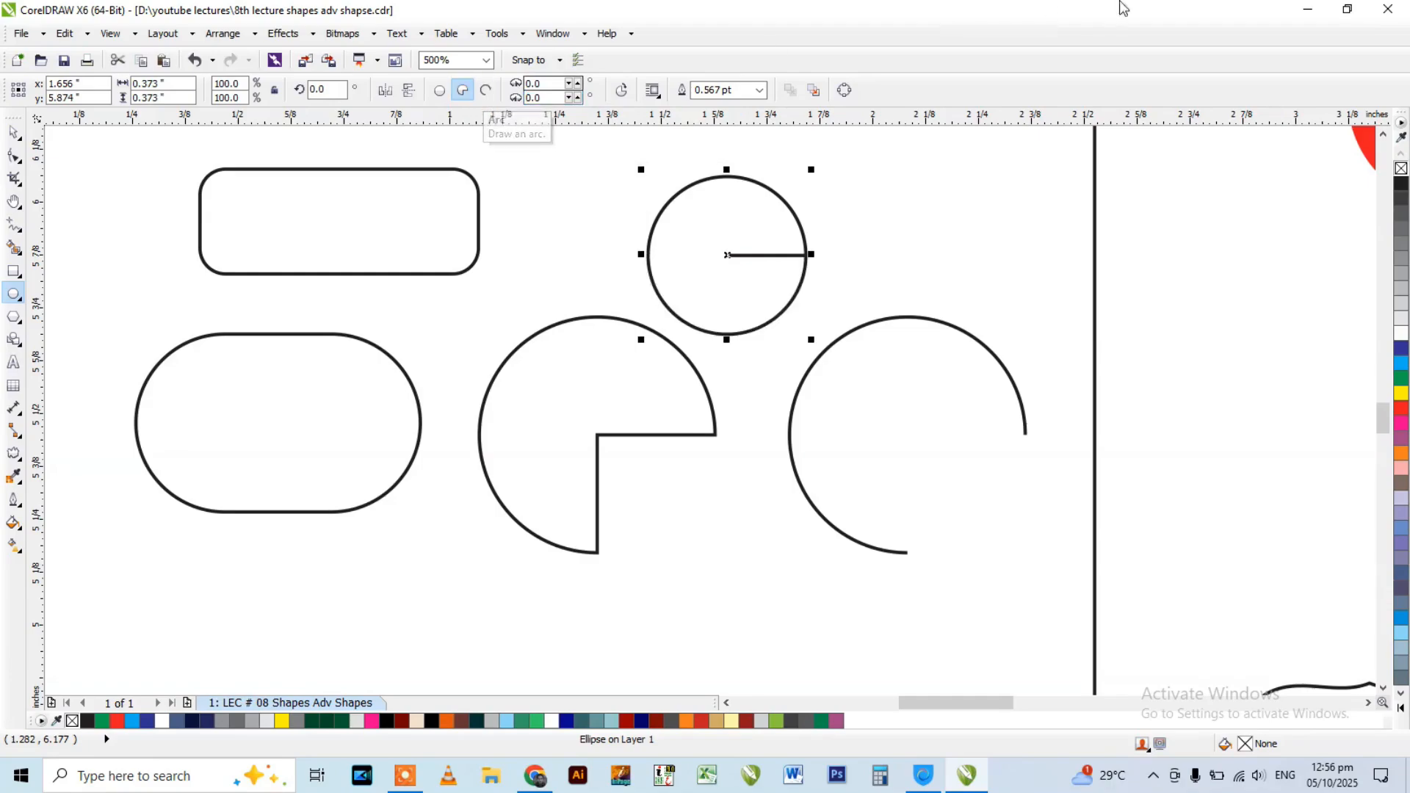
pyautogui.hotkey('ctrl', 'z')
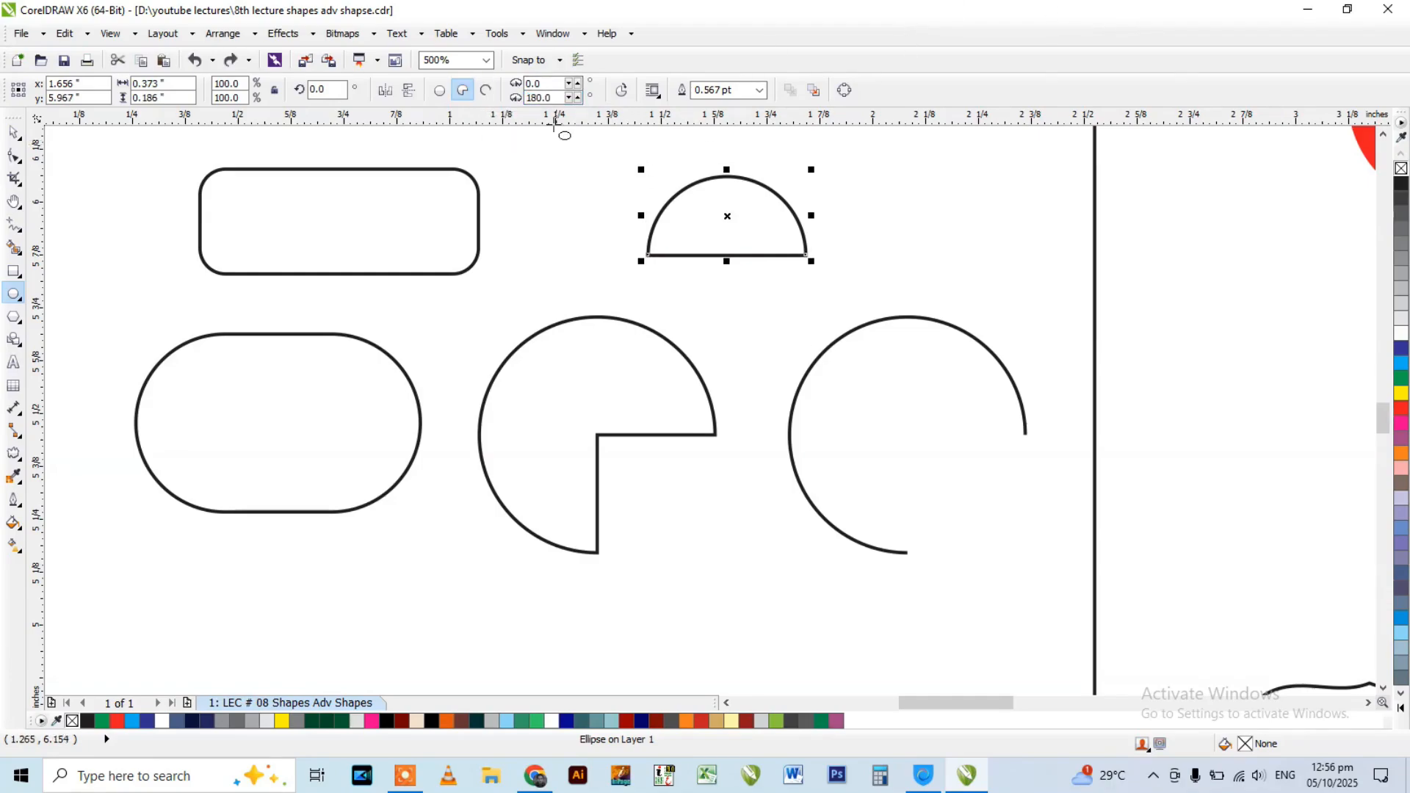
# Set the small pie's end angle to 270 degrees.
pyautogui.doubleClick(562, 98)
pyautogui.write('270')
pyautogui.press('Return')
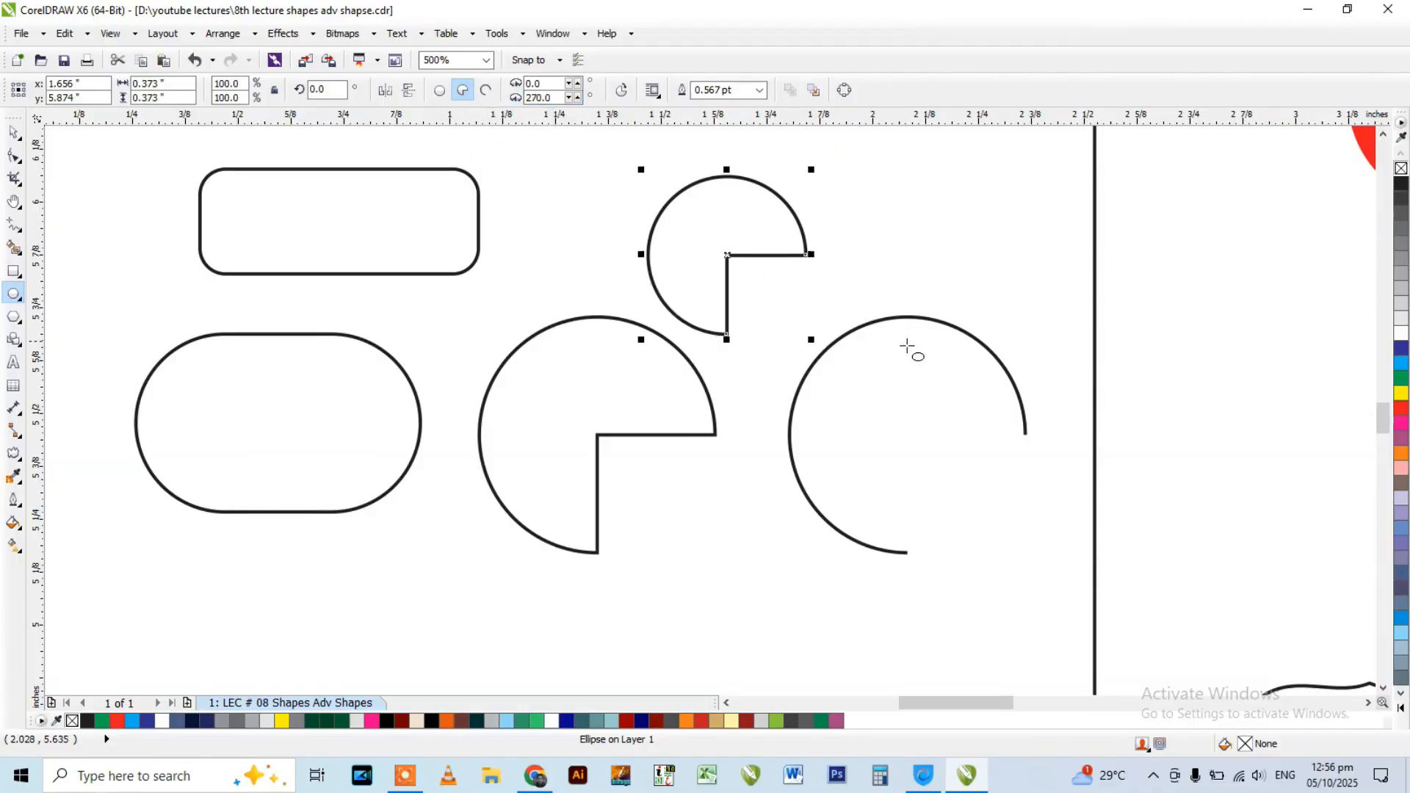
# Move the Adobe alert window out of the way and convert the small pie to an arc.
pyautogui.click(915, 494)
pyautogui.press('space')
pyautogui.click(750, 225)
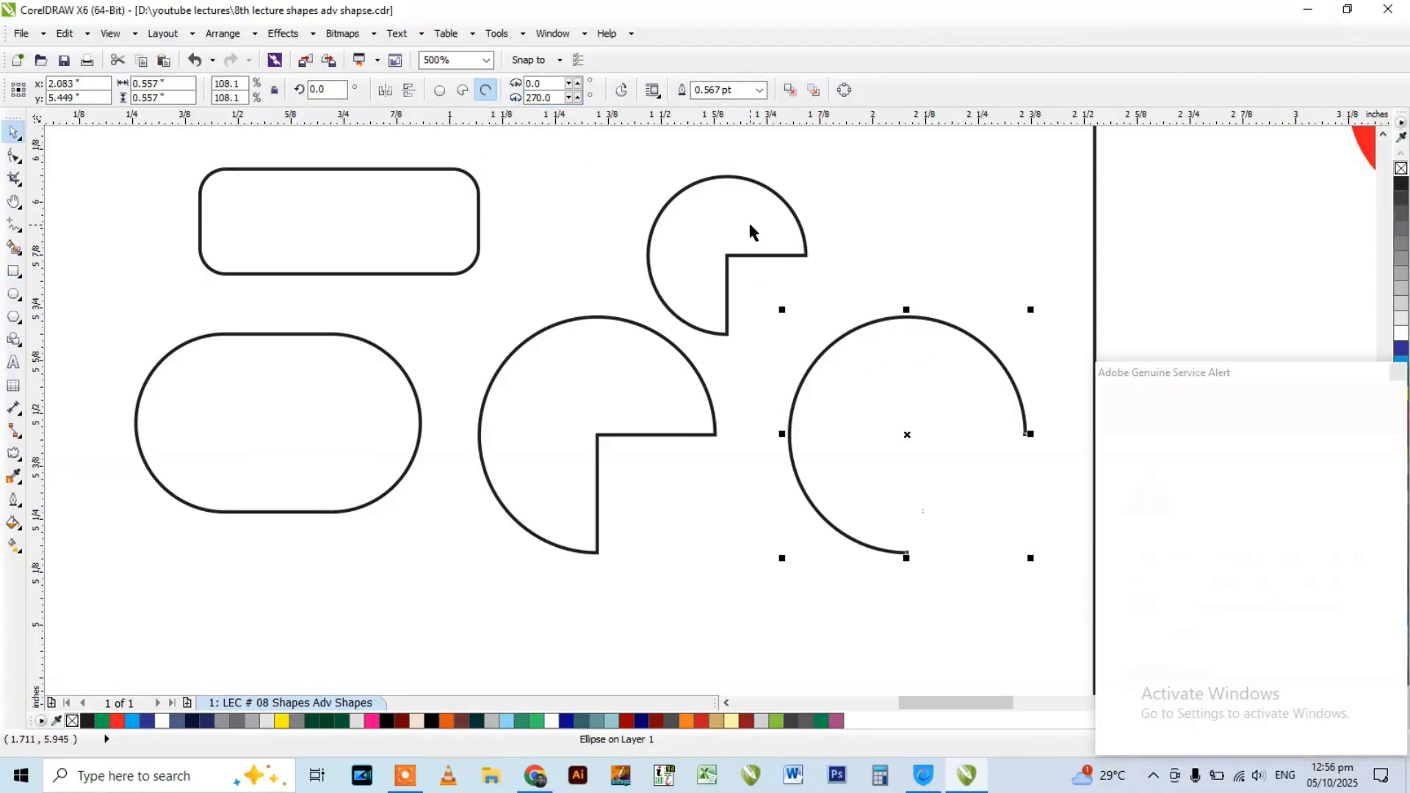
pyautogui.click(769, 198)
pyautogui.moveTo(1224, 377); pyautogui.dragTo(1006, 744)
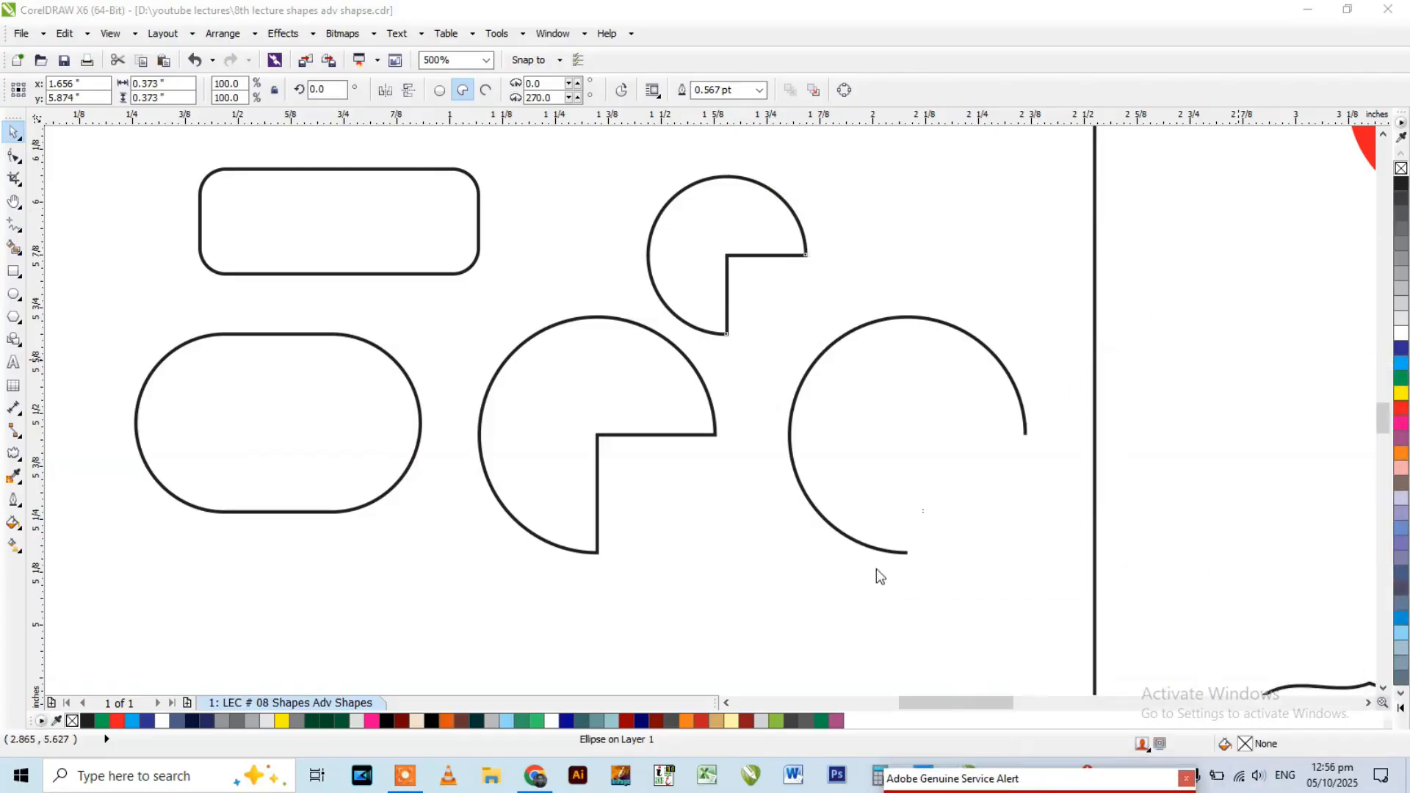
pyautogui.click(724, 244)
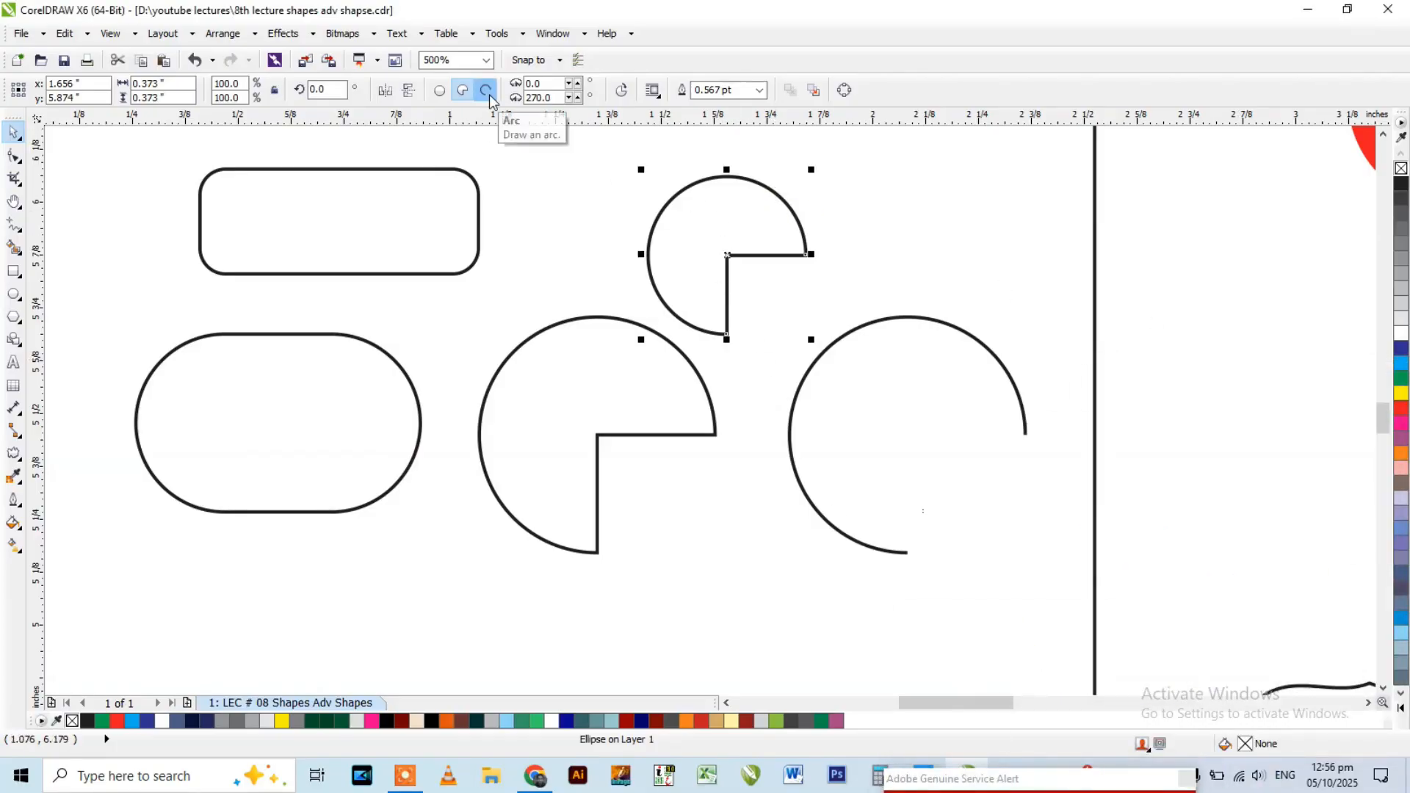
# Draw a small five-pointed star about 0.32 by 0.31 inches above the large star.
pyautogui.scroll(-3, 566, 294)
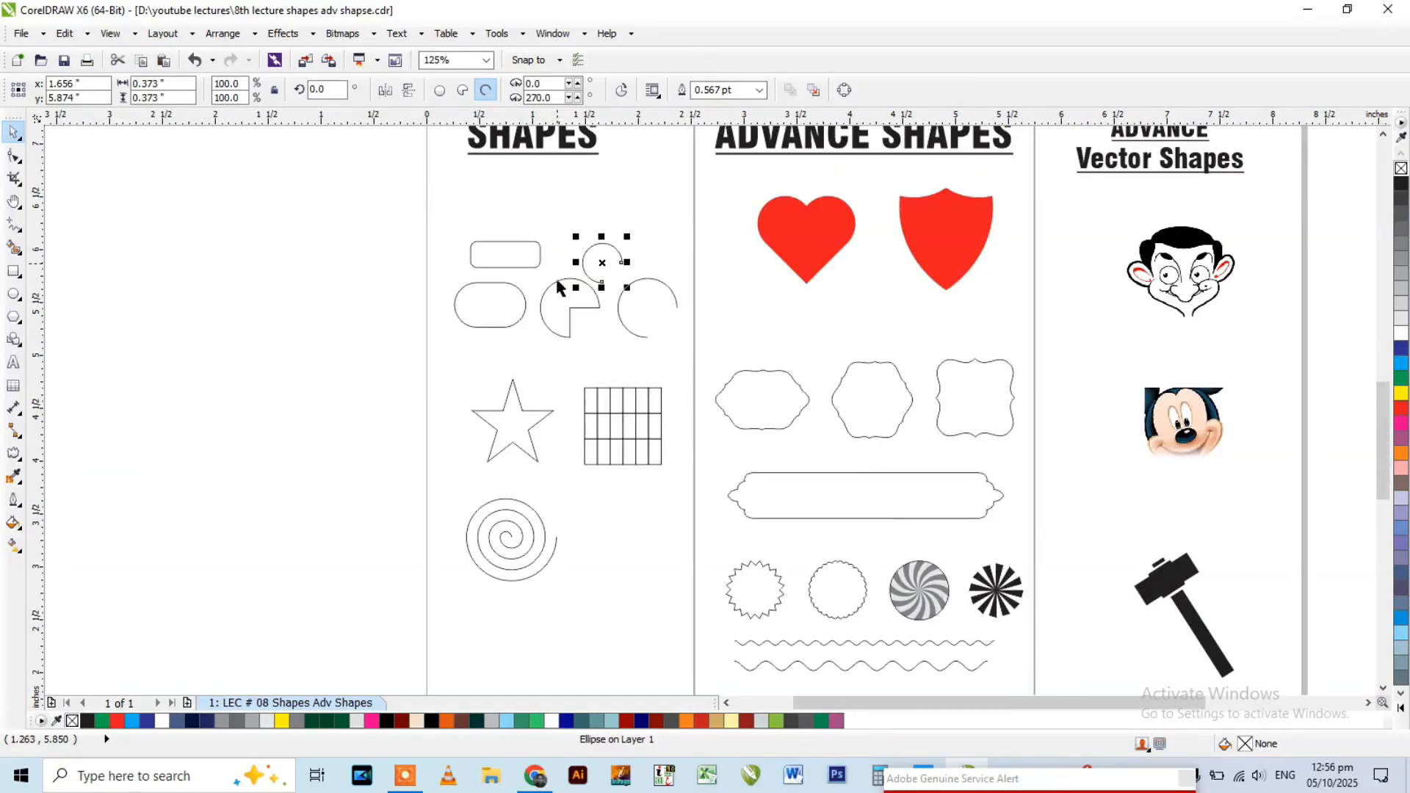
pyautogui.scroll(3, 518, 403)
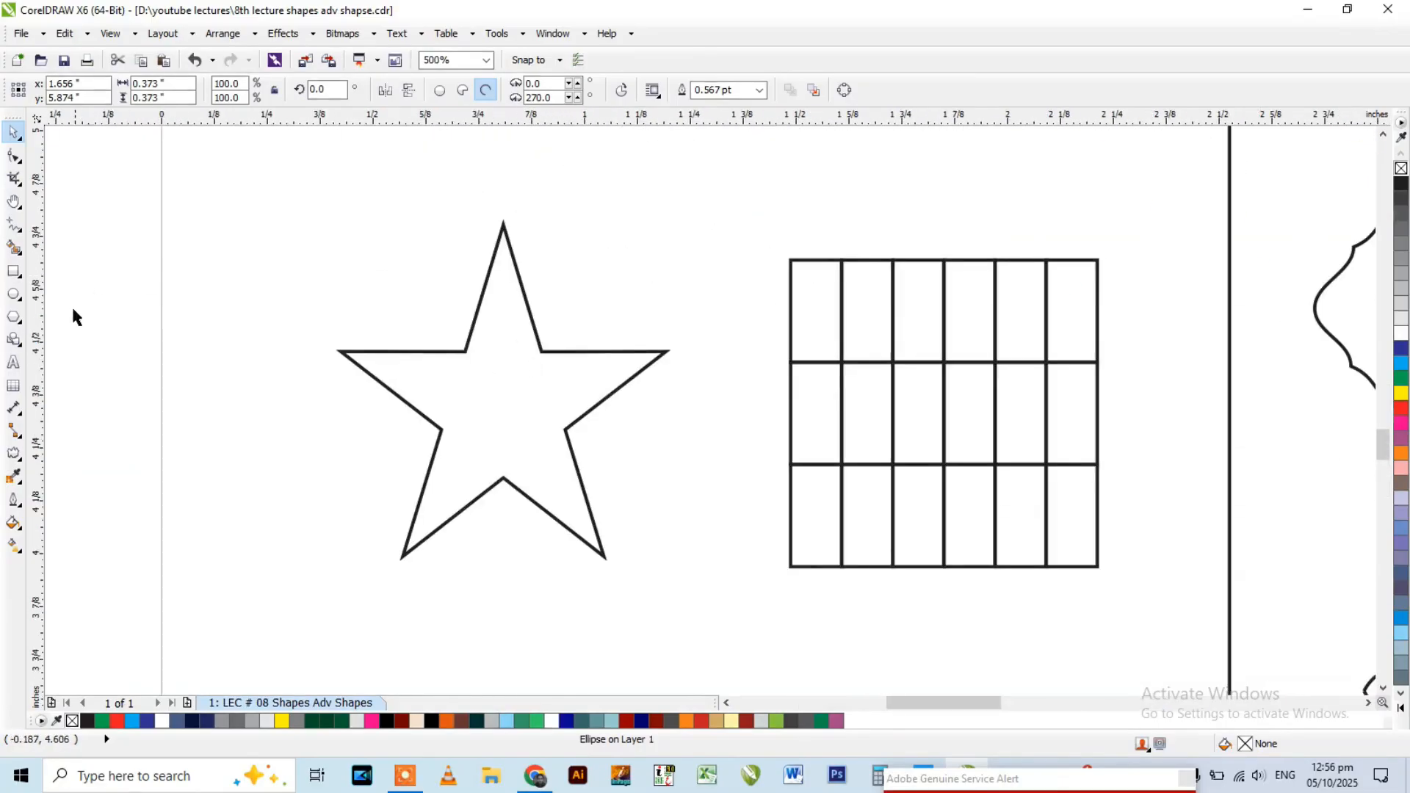
pyautogui.click(16, 318)
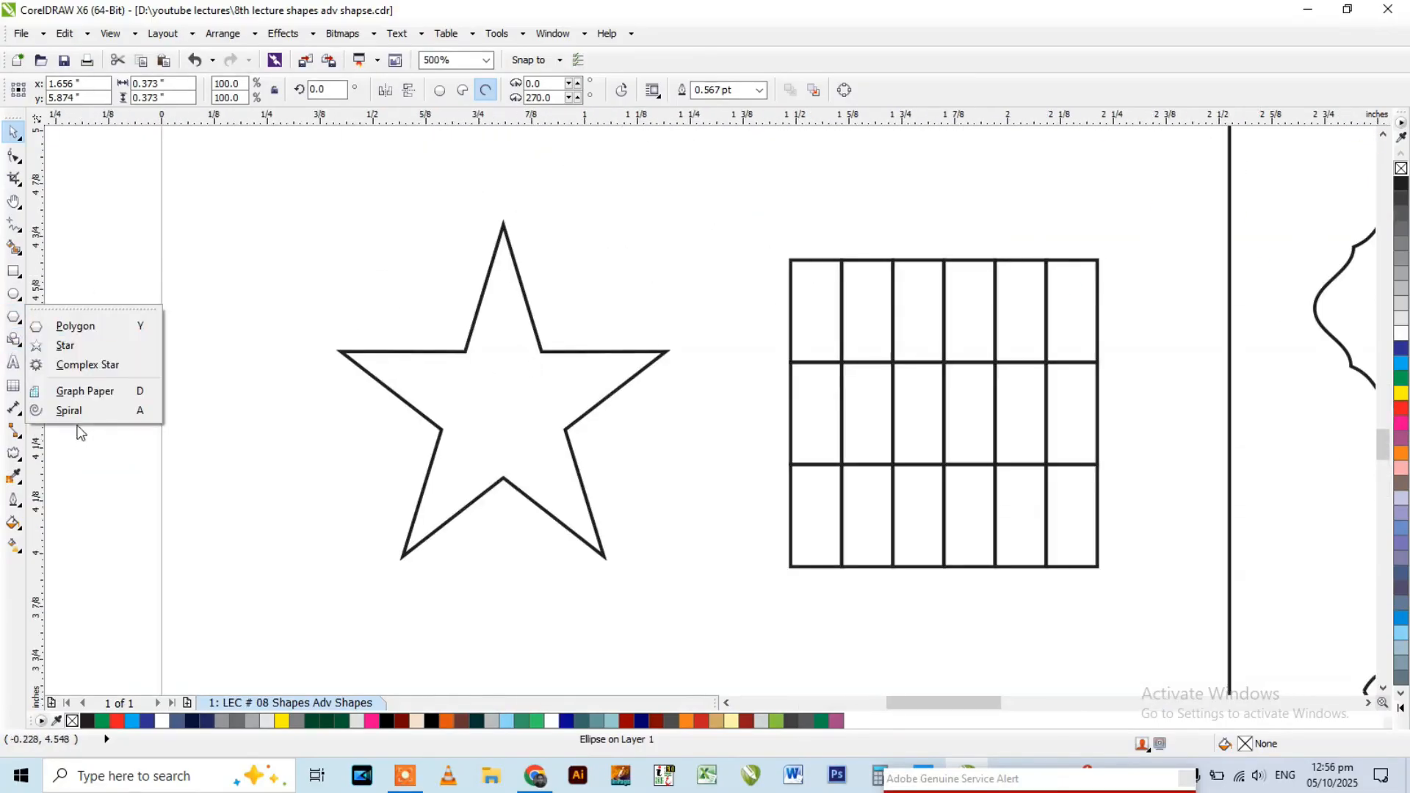
pyautogui.click(74, 346)
pyautogui.scroll(-2, 450, 292)
pyautogui.moveTo(379, 223); pyautogui.dragTo(462, 301)
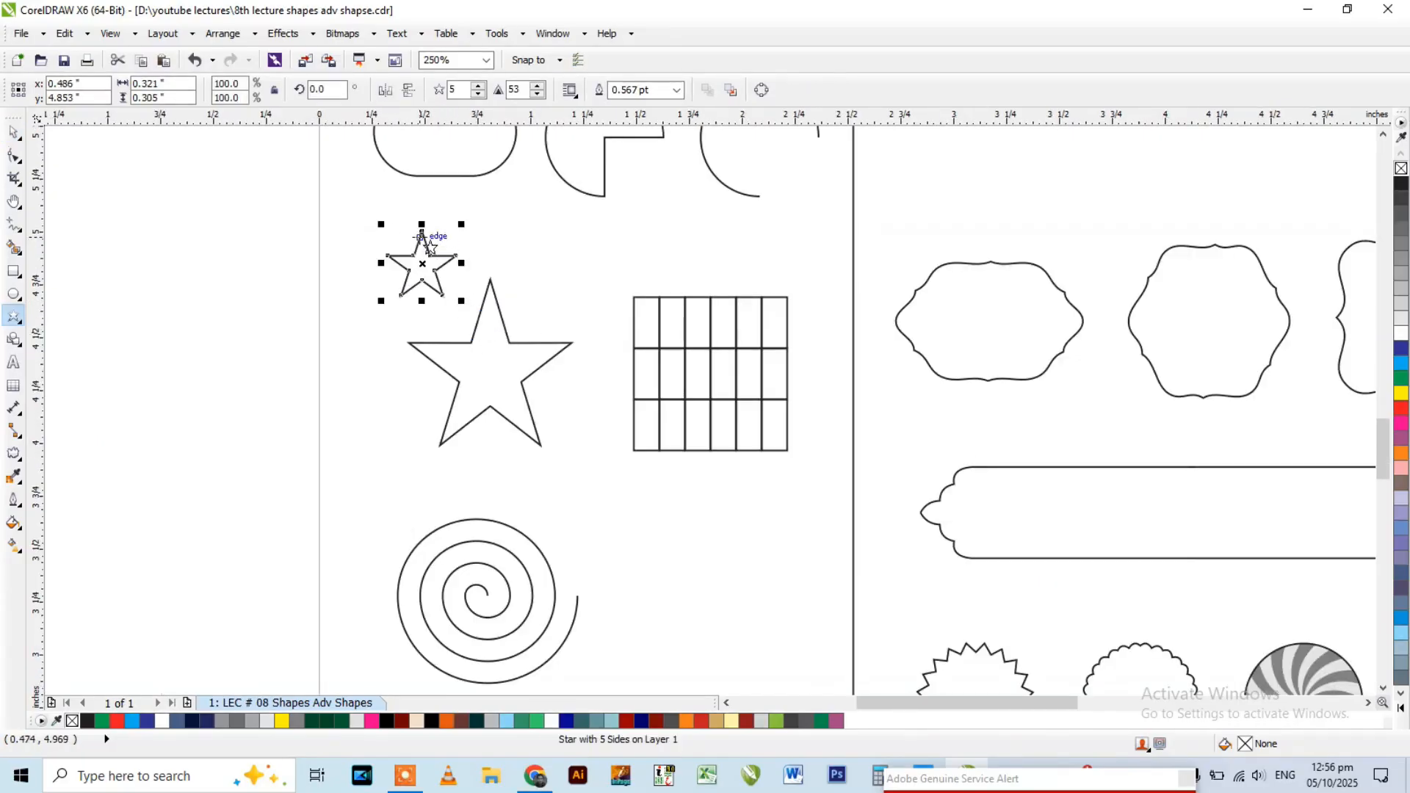
# Increase the small star's number of points to 10.
pyautogui.click(478, 85)
pyautogui.click(479, 86)
pyautogui.click(479, 85)
pyautogui.click(478, 85)
pyautogui.click(478, 93)
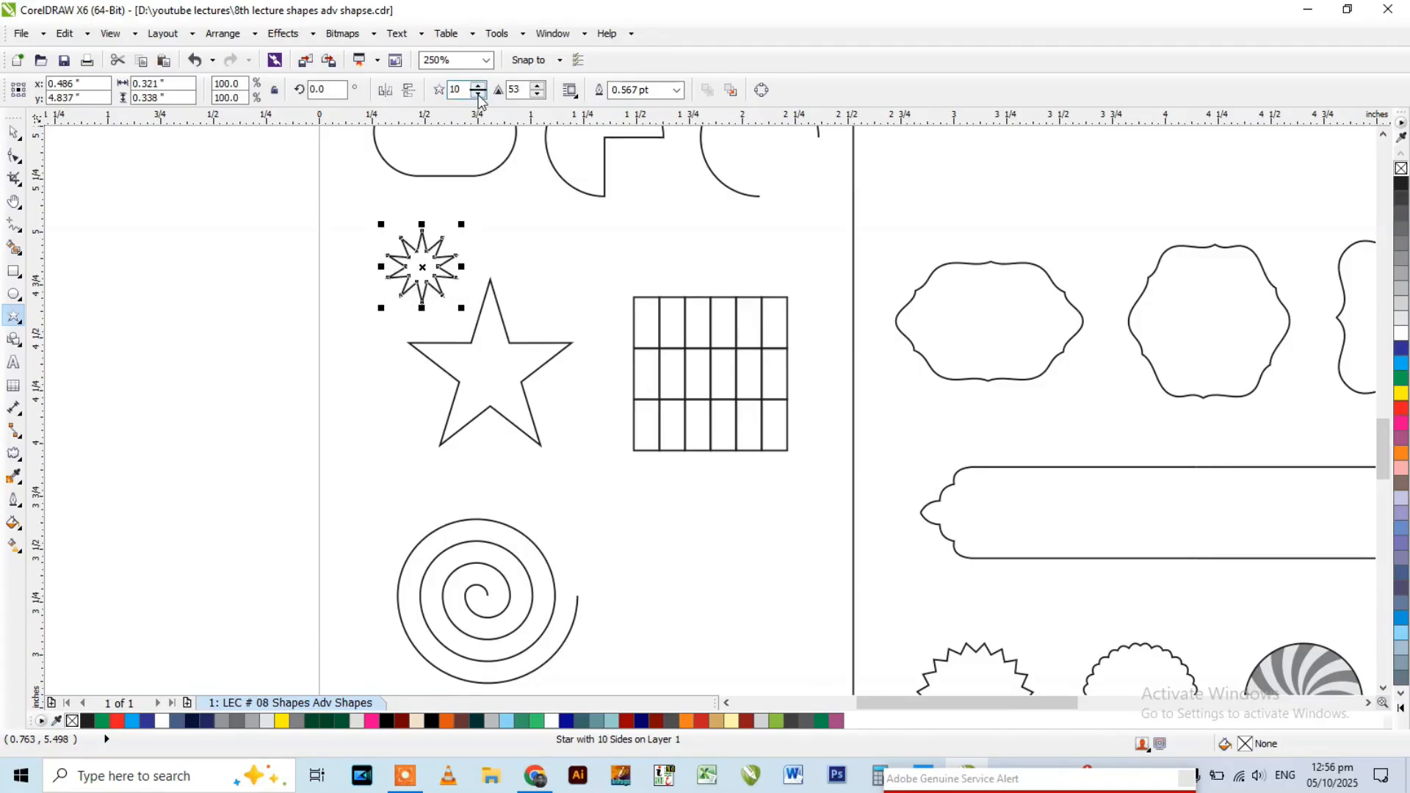
# Vary the small star's number of points and bring it back to 5.
pyautogui.click(478, 93)
pyautogui.click(478, 93)
pyautogui.click(478, 93)
pyautogui.click(479, 86)
pyautogui.click(478, 85)
pyautogui.click(478, 85)
pyautogui.click(478, 85)
pyautogui.click(479, 85)
pyautogui.click(478, 85)
pyautogui.click(478, 94)
pyautogui.click(478, 93)
pyautogui.click(479, 93)
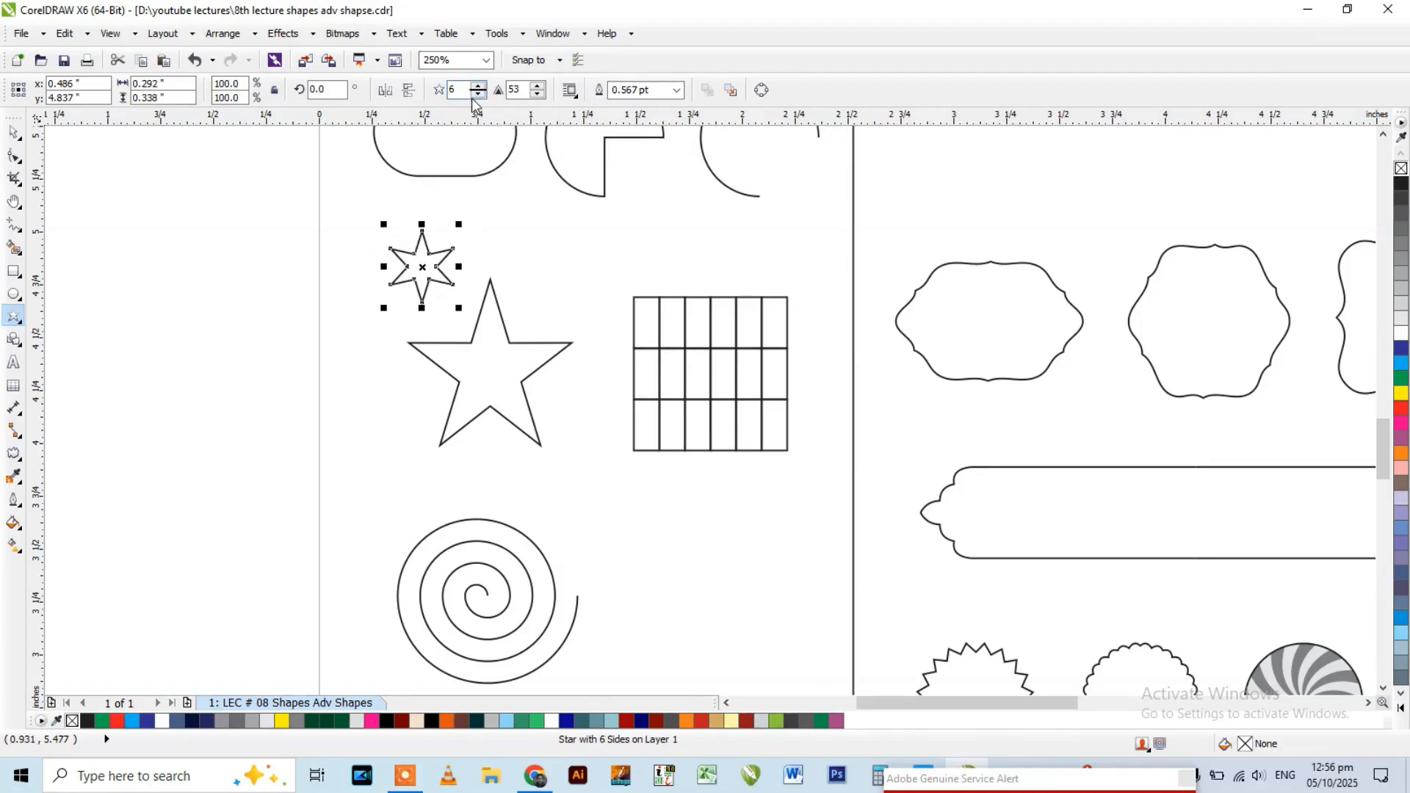
pyautogui.click(478, 93)
# Select the small star, inspect its top corner up close, and open the Fillet/Scallop/Chamfer settings.
pyautogui.scroll(4, 445, 220)
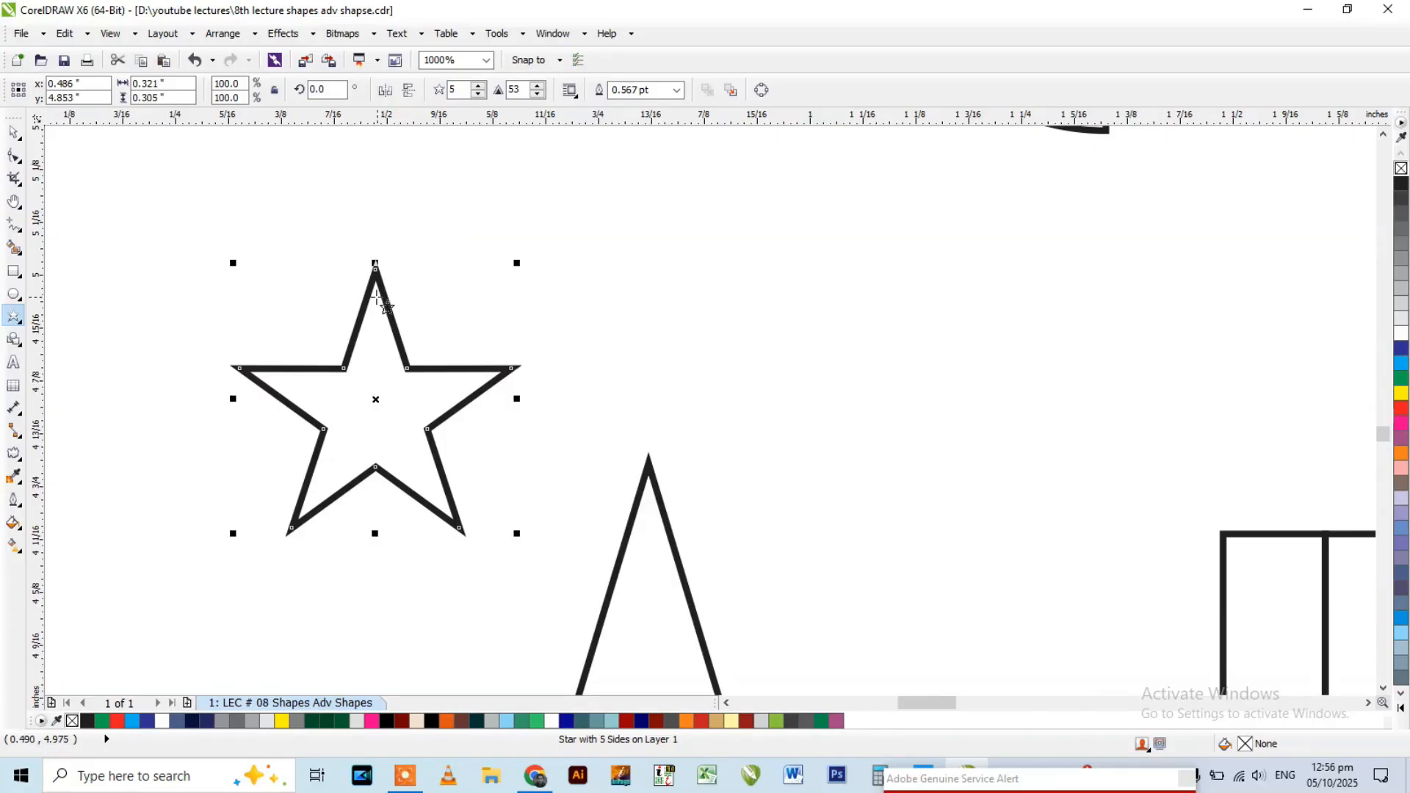
pyautogui.press('space')
pyautogui.click(444, 257)
pyautogui.click(375, 286)
pyautogui.scroll(2, 376, 287)
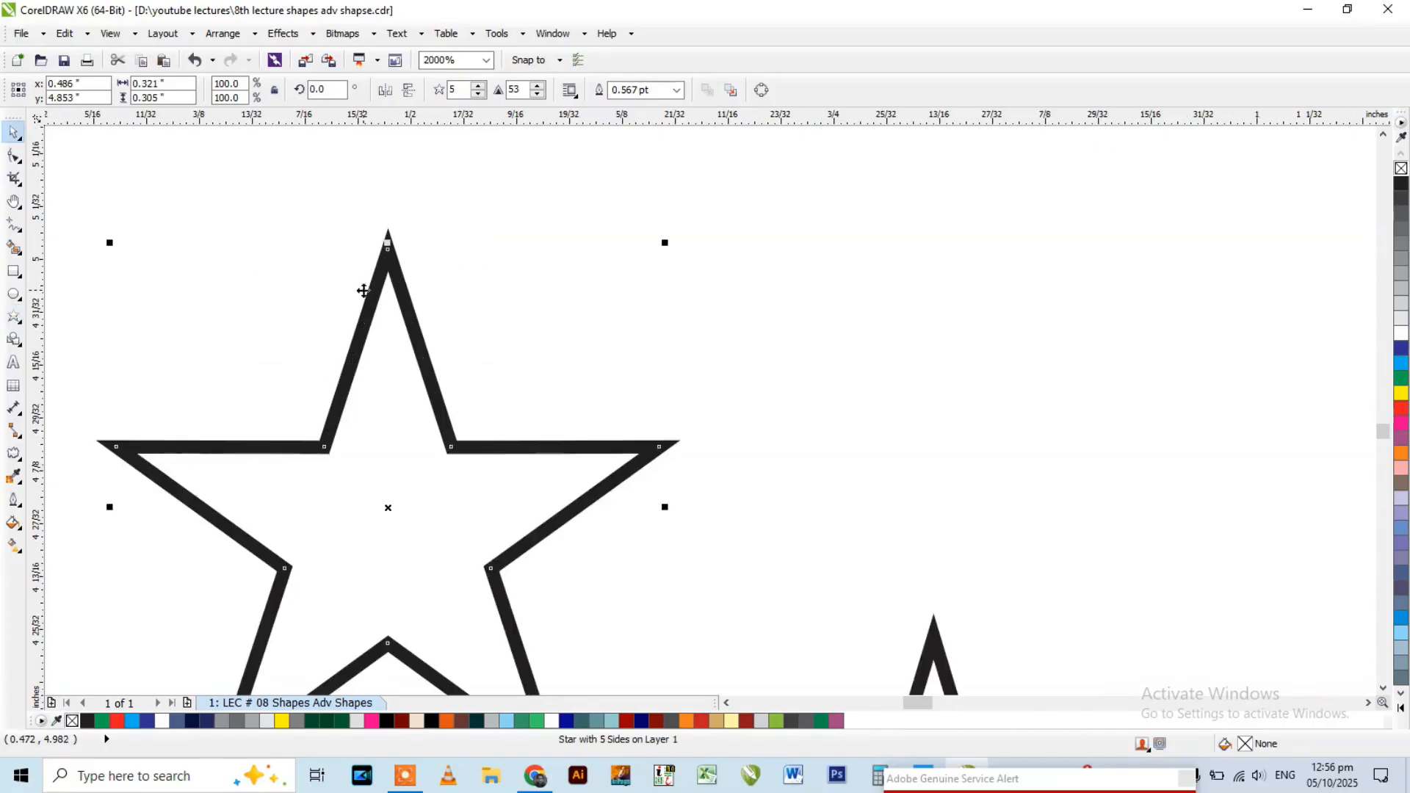
pyautogui.scroll(3, 388, 287)
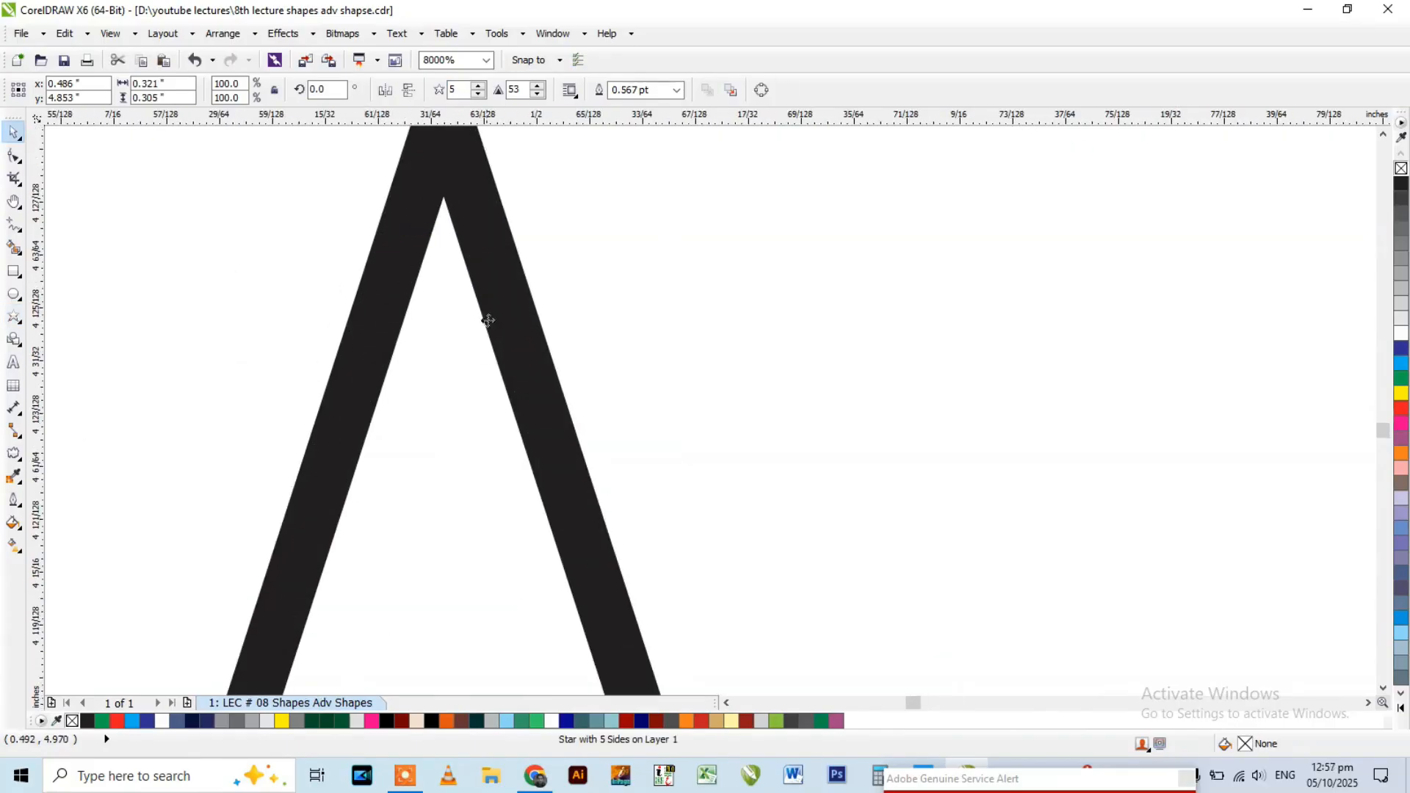
pyautogui.scroll(-2, 505, 212)
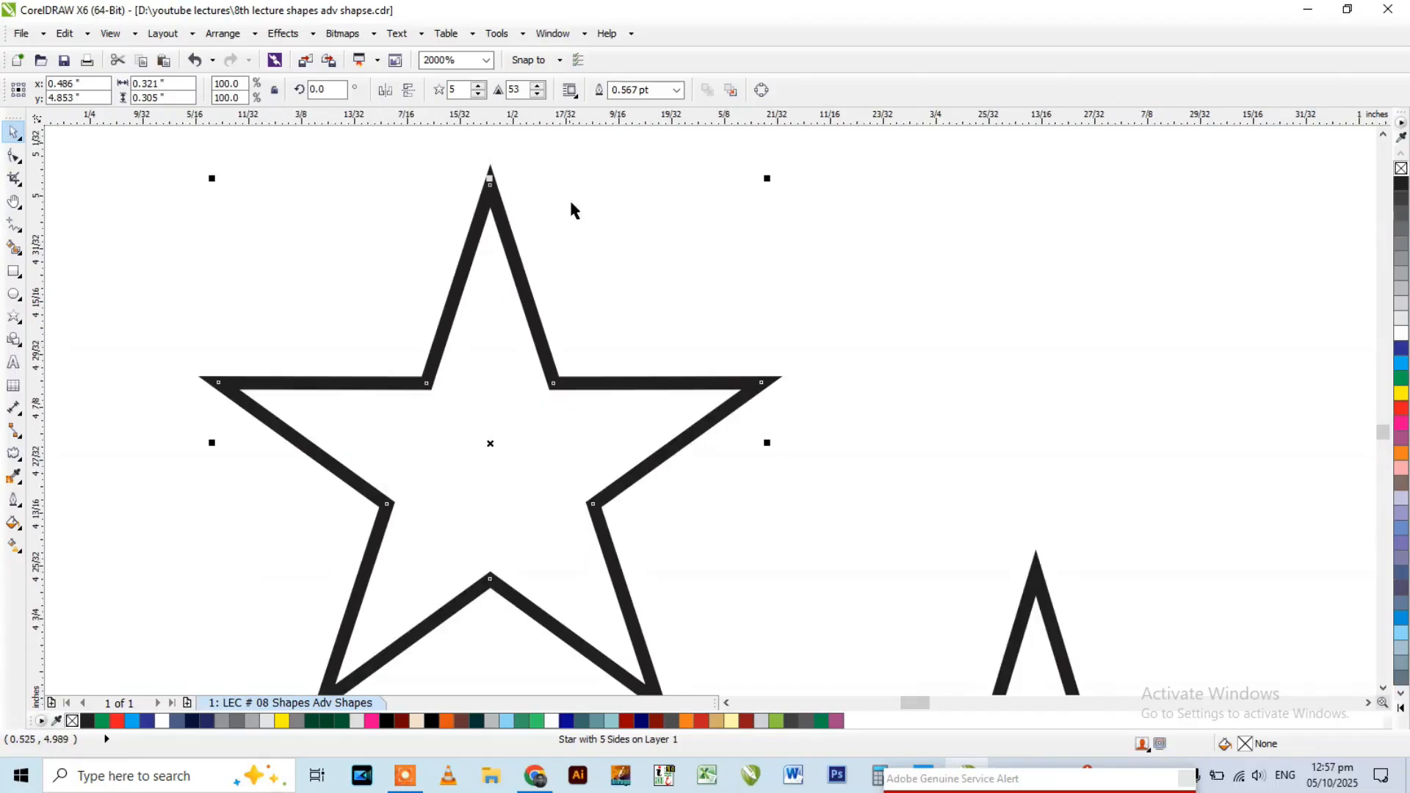
pyautogui.click(552, 33)
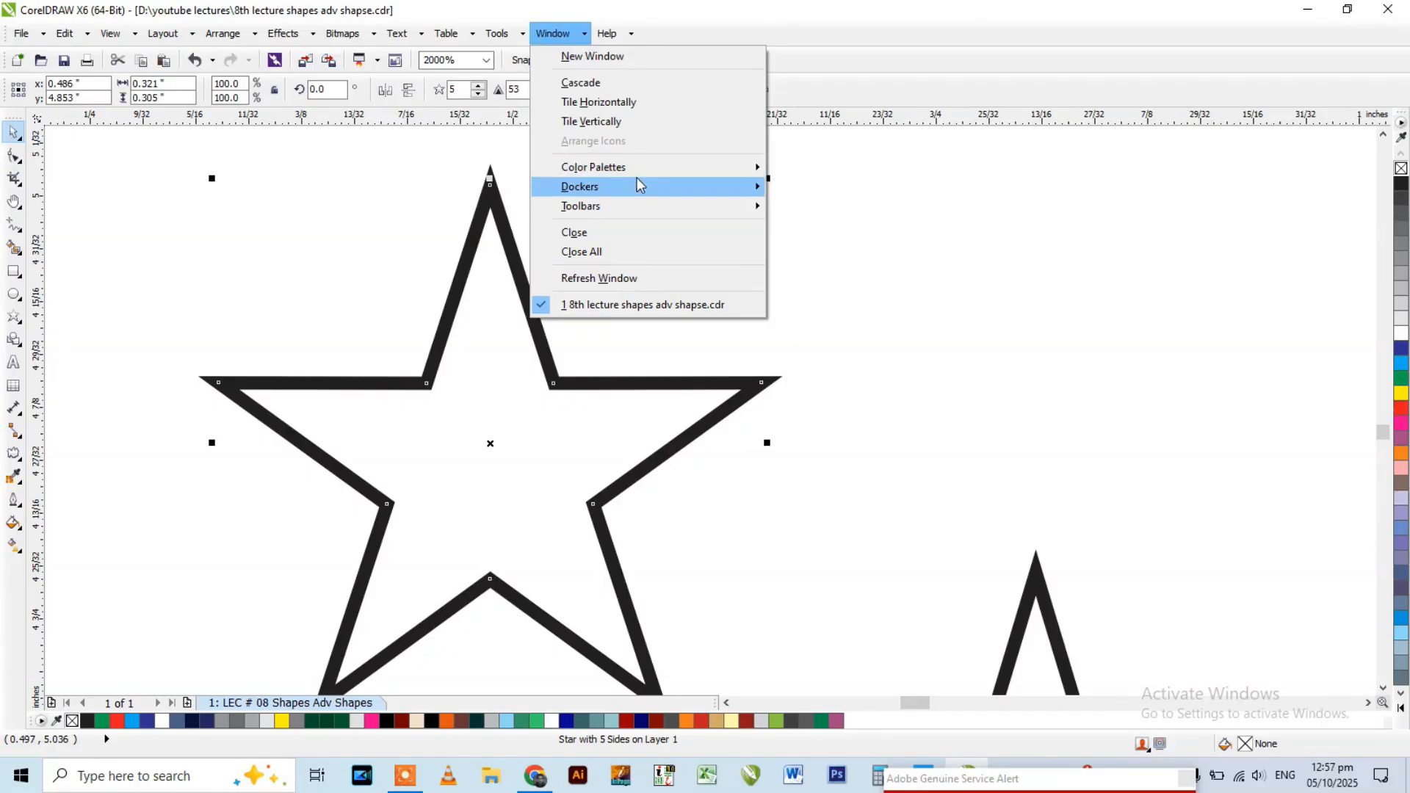
pyautogui.moveTo(637, 186)
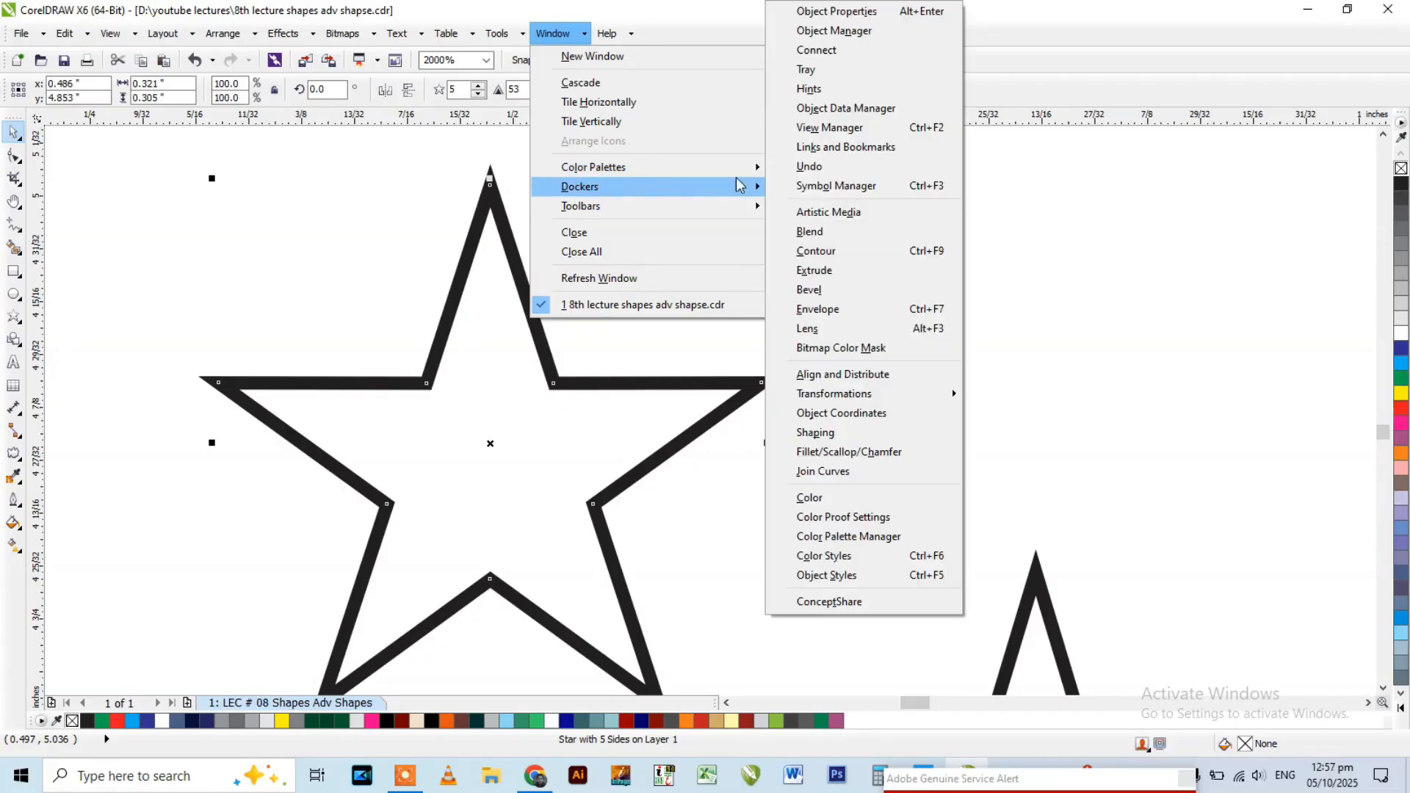
pyautogui.click(861, 453)
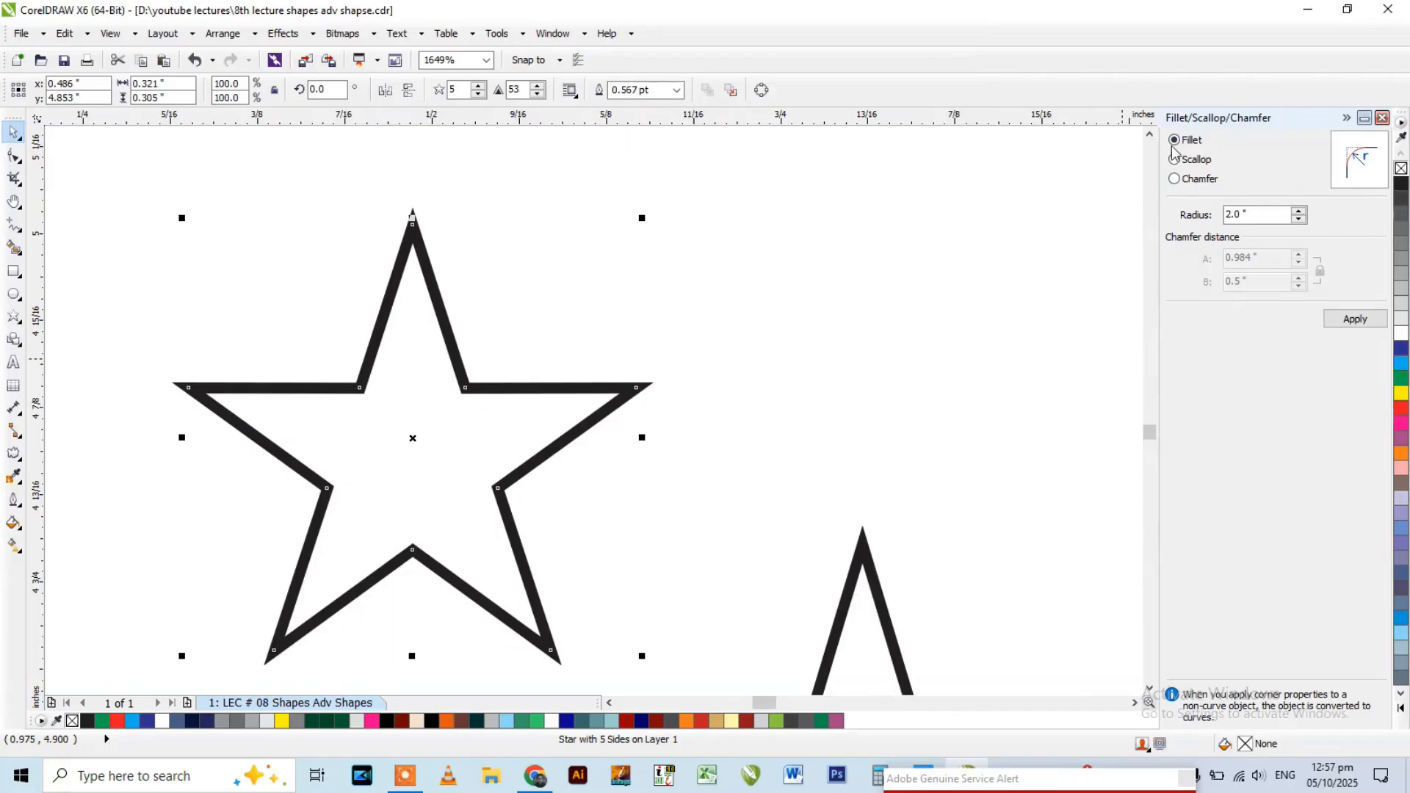
# Apply a fillet with a 2.0-inch radius to the small star, check its corners, and close the fillet settings.
pyautogui.moveTo(1256, 214); pyautogui.dragTo(1210, 220)
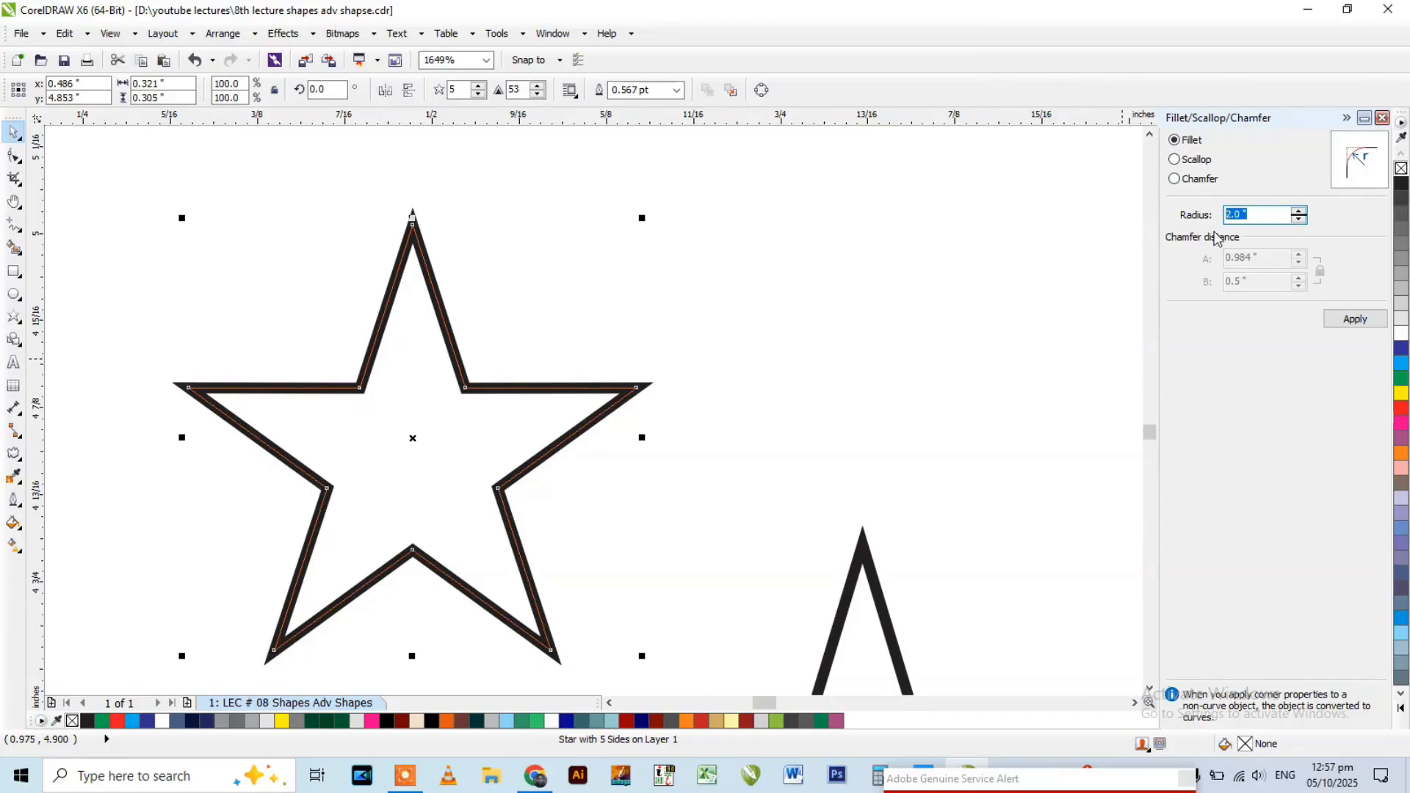
pyautogui.click(1356, 319)
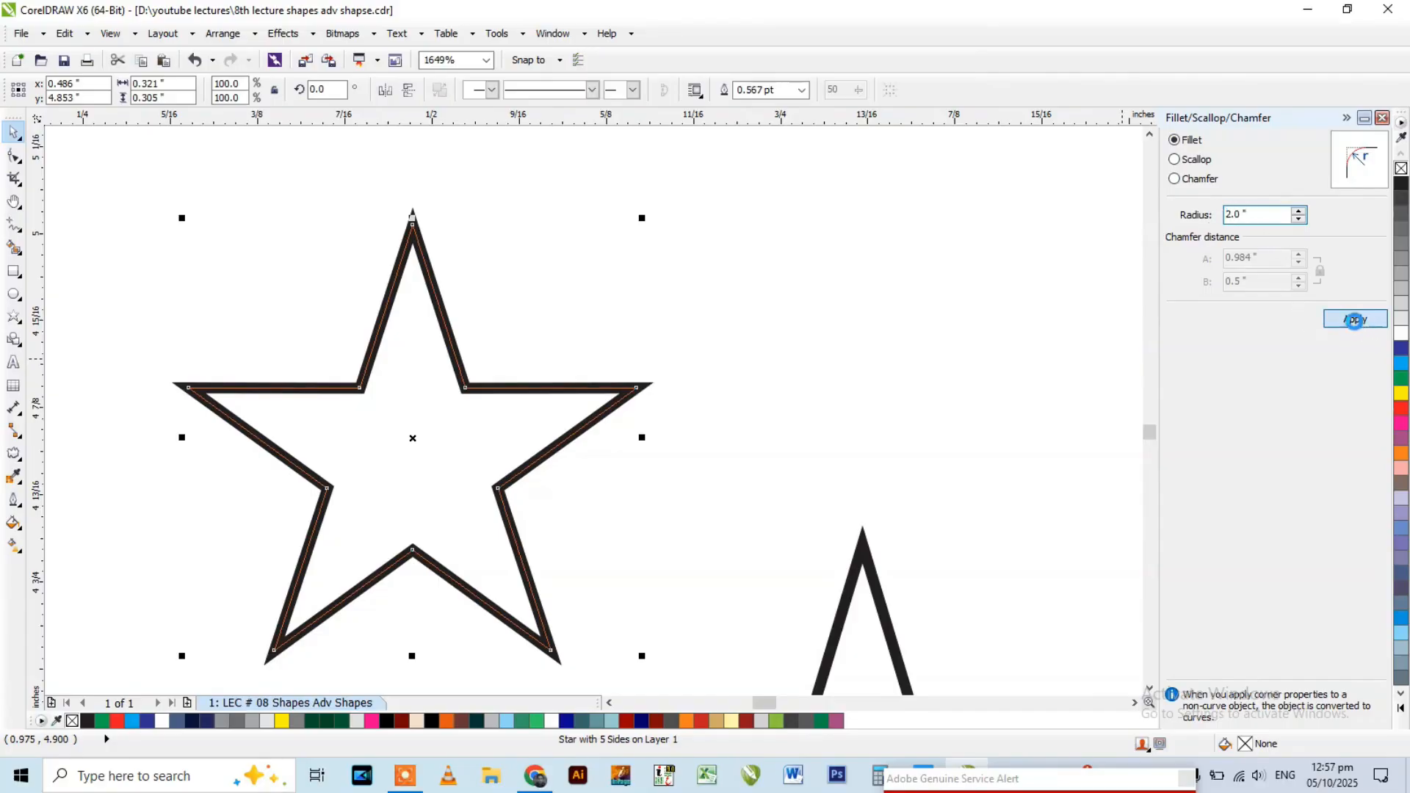
pyautogui.scroll(5, 410, 224)
pyautogui.scroll(-1, 638, 270)
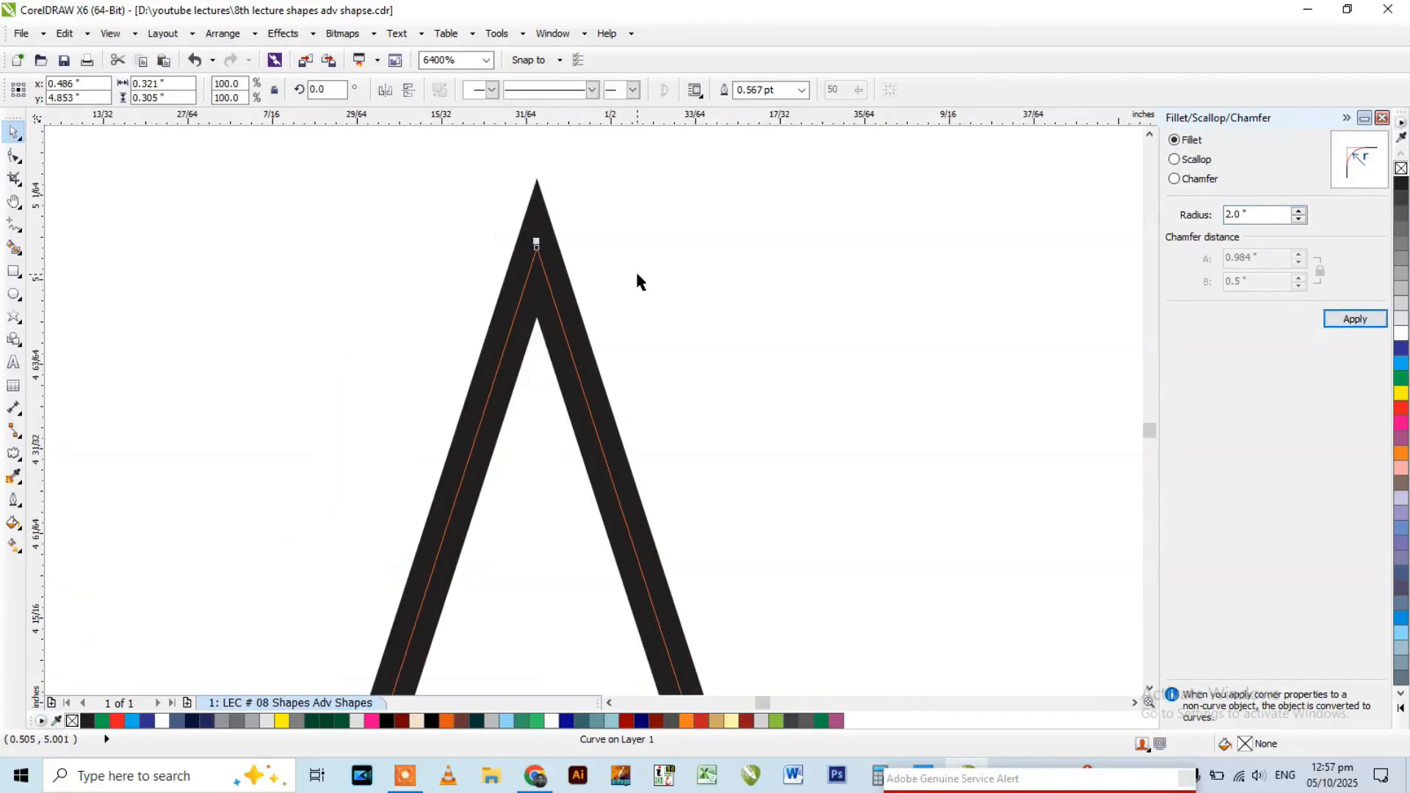
pyautogui.scroll(-2, 486, 211)
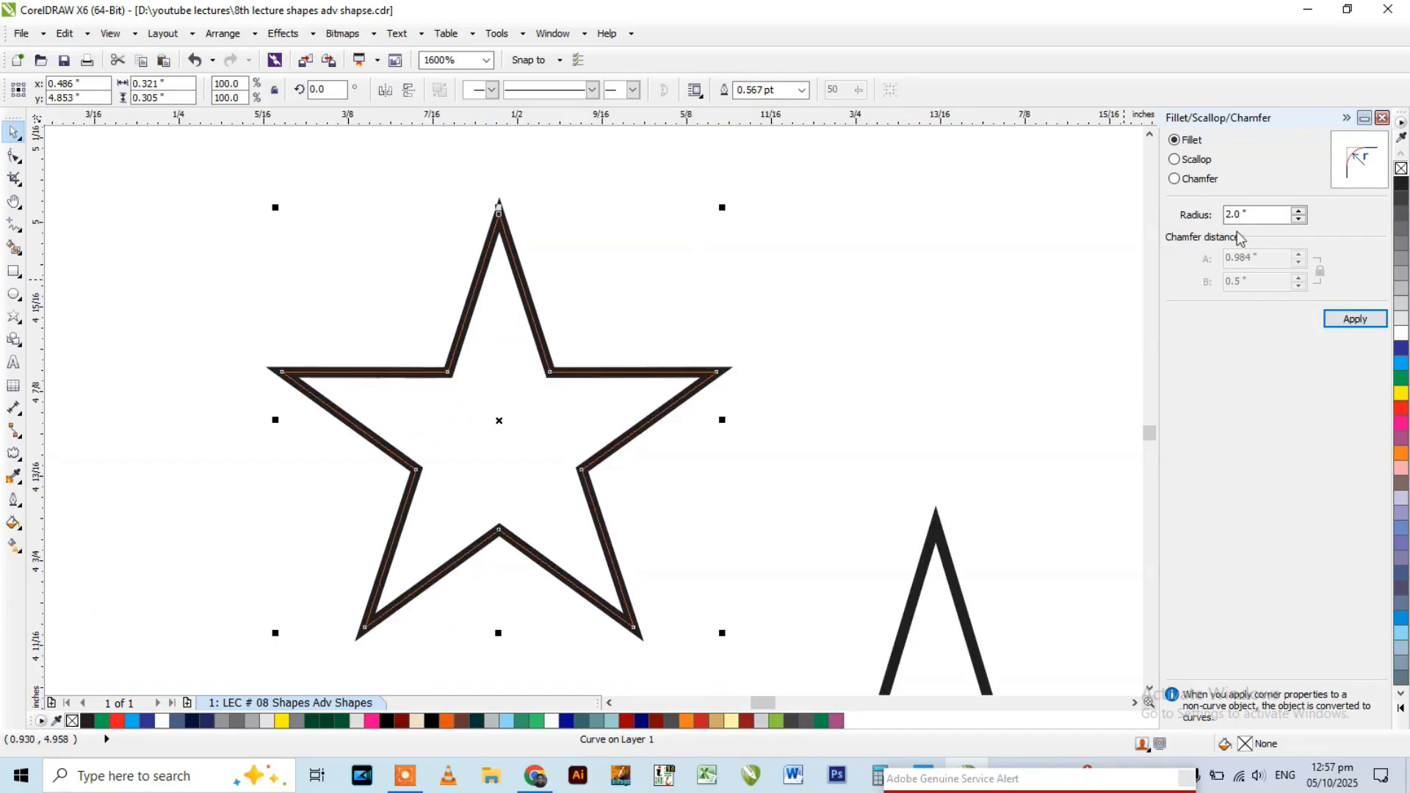
pyautogui.click(1383, 118)
# Delete the grid beside the large star.
pyautogui.scroll(-2, 639, 346)
pyautogui.click(941, 404)
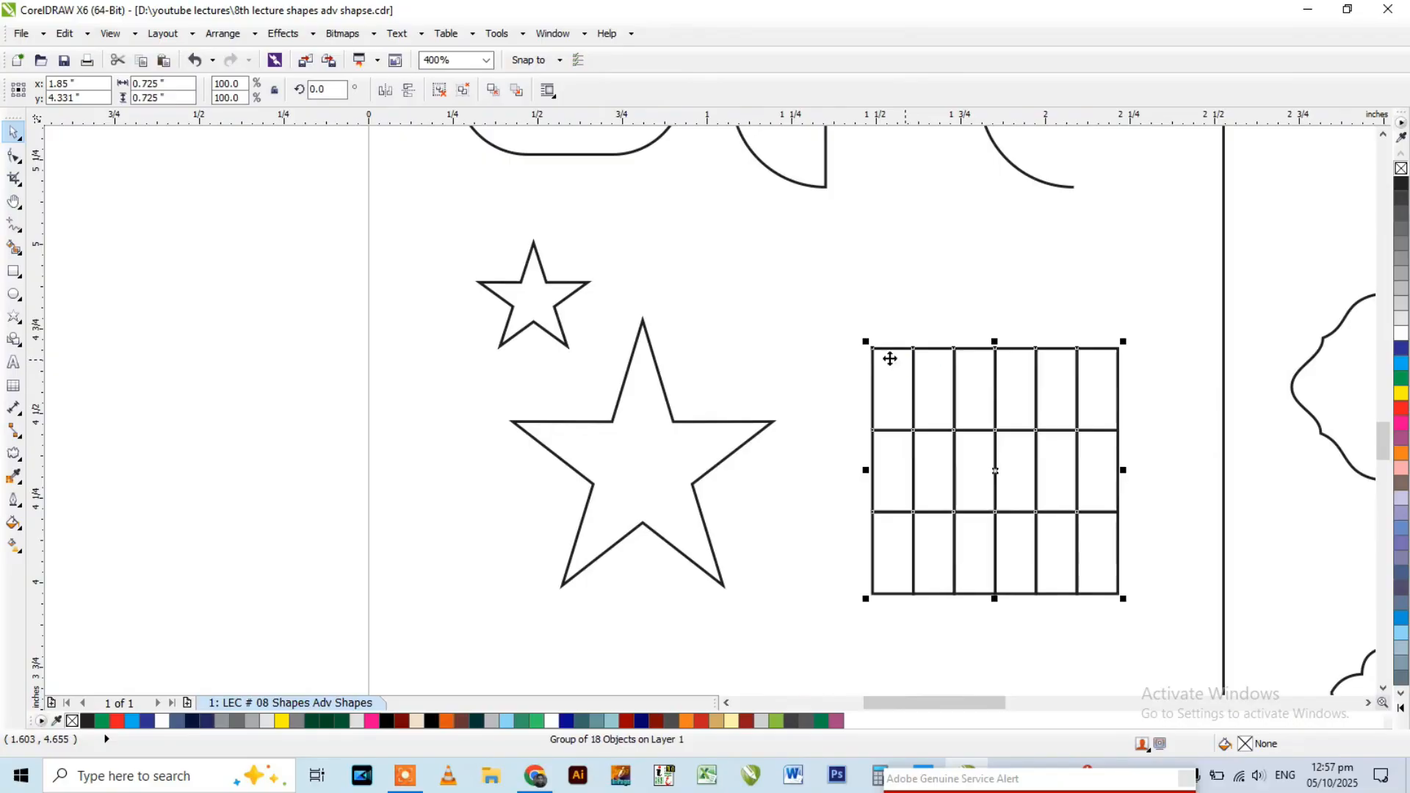
pyautogui.press('Delete')
# Draw a table about 1.16 by 0.61 inches beside the stars and set it to 5 rows and 5 columns.
pyautogui.click(14, 386)
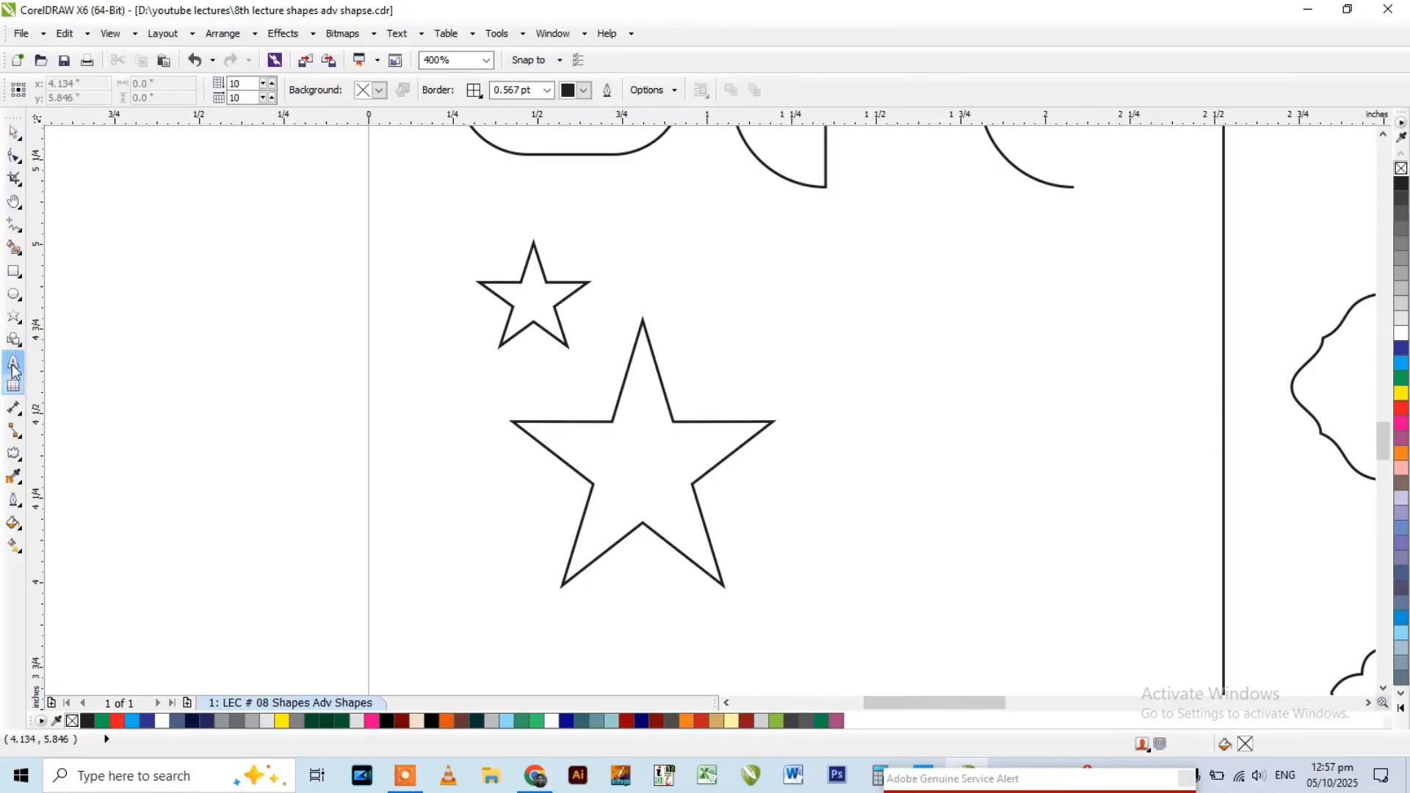
pyautogui.moveTo(736, 290); pyautogui.dragTo(1137, 502)
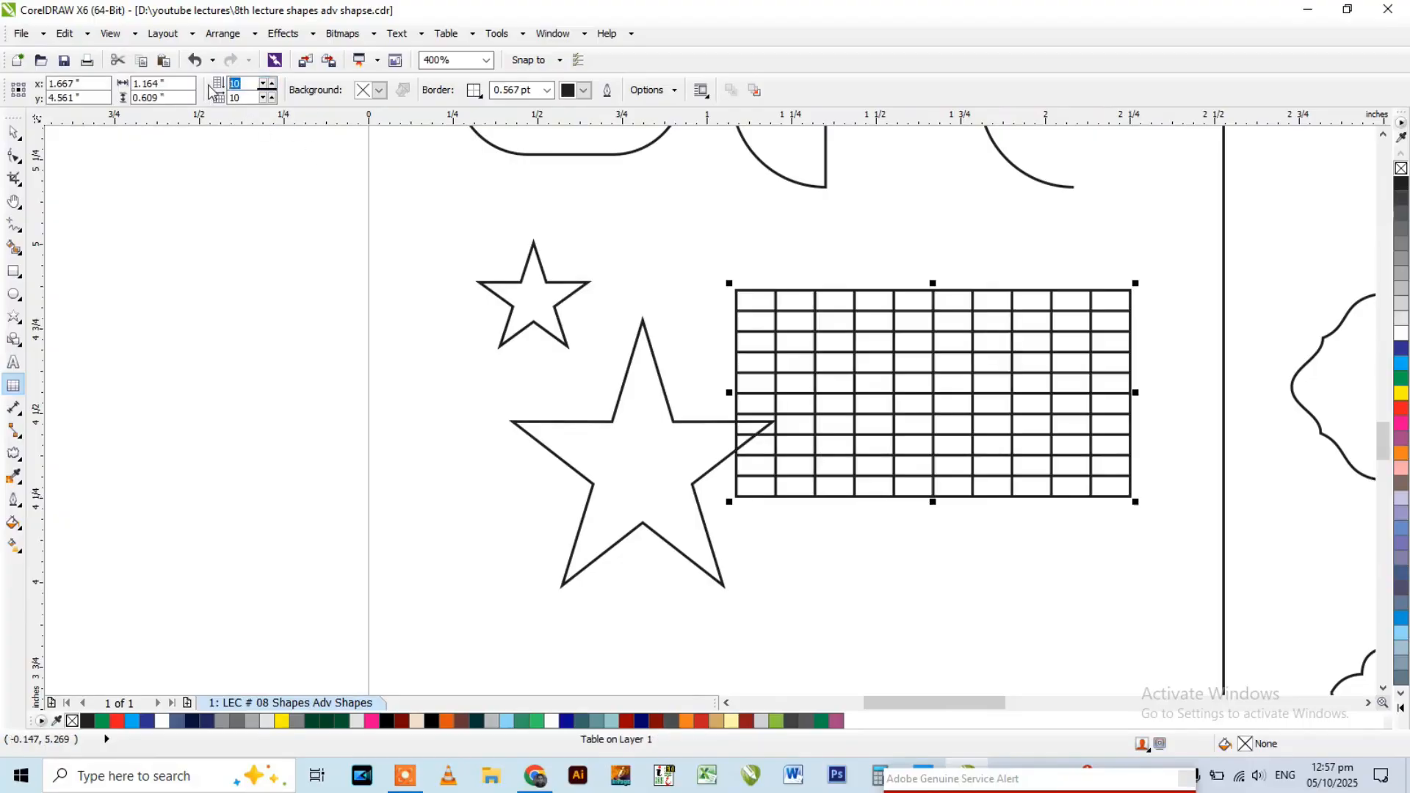
pyautogui.press('Return')
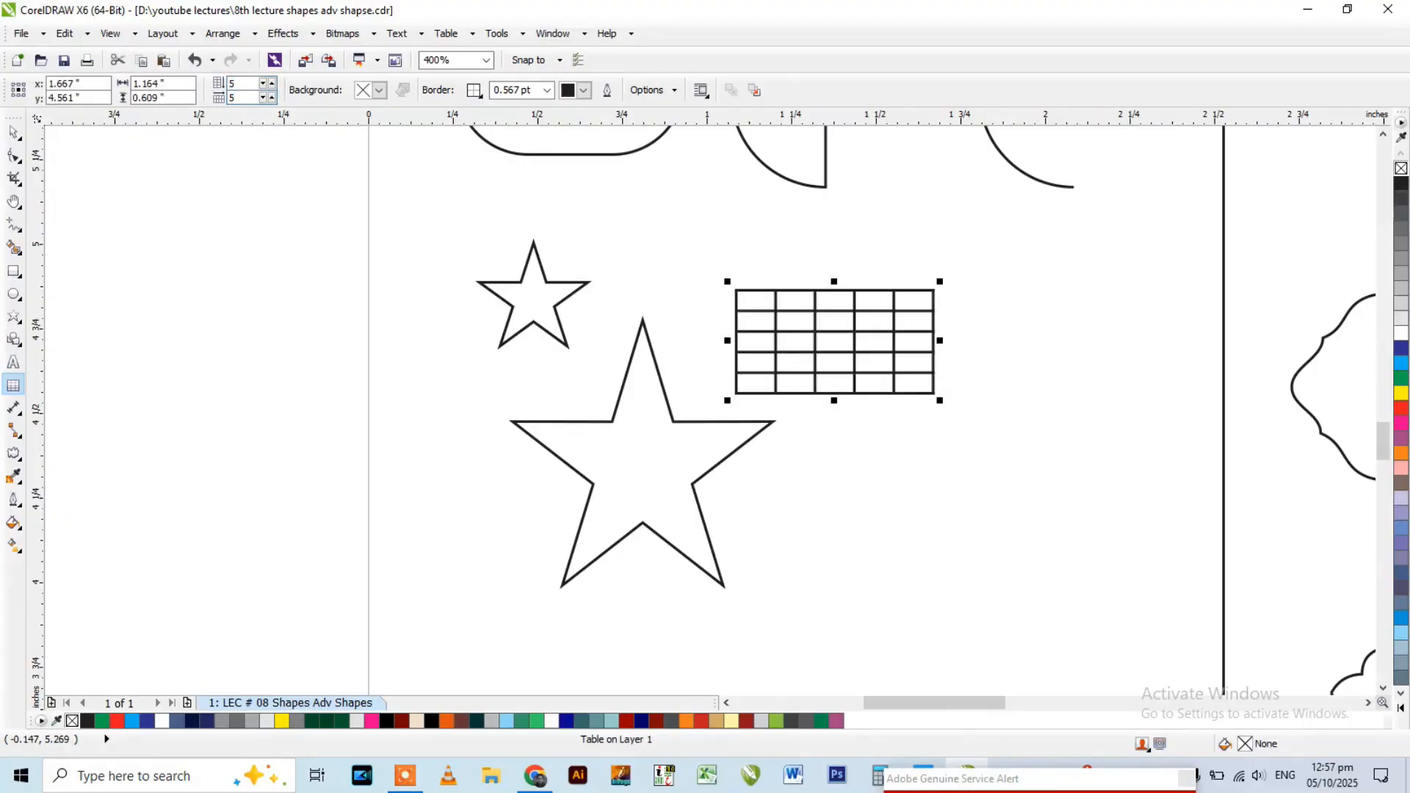
# Draw a second table about 0.68 by 0.42 inches below the first, and delete both tables.
pyautogui.moveTo(885, 468); pyautogui.dragTo(1120, 616)
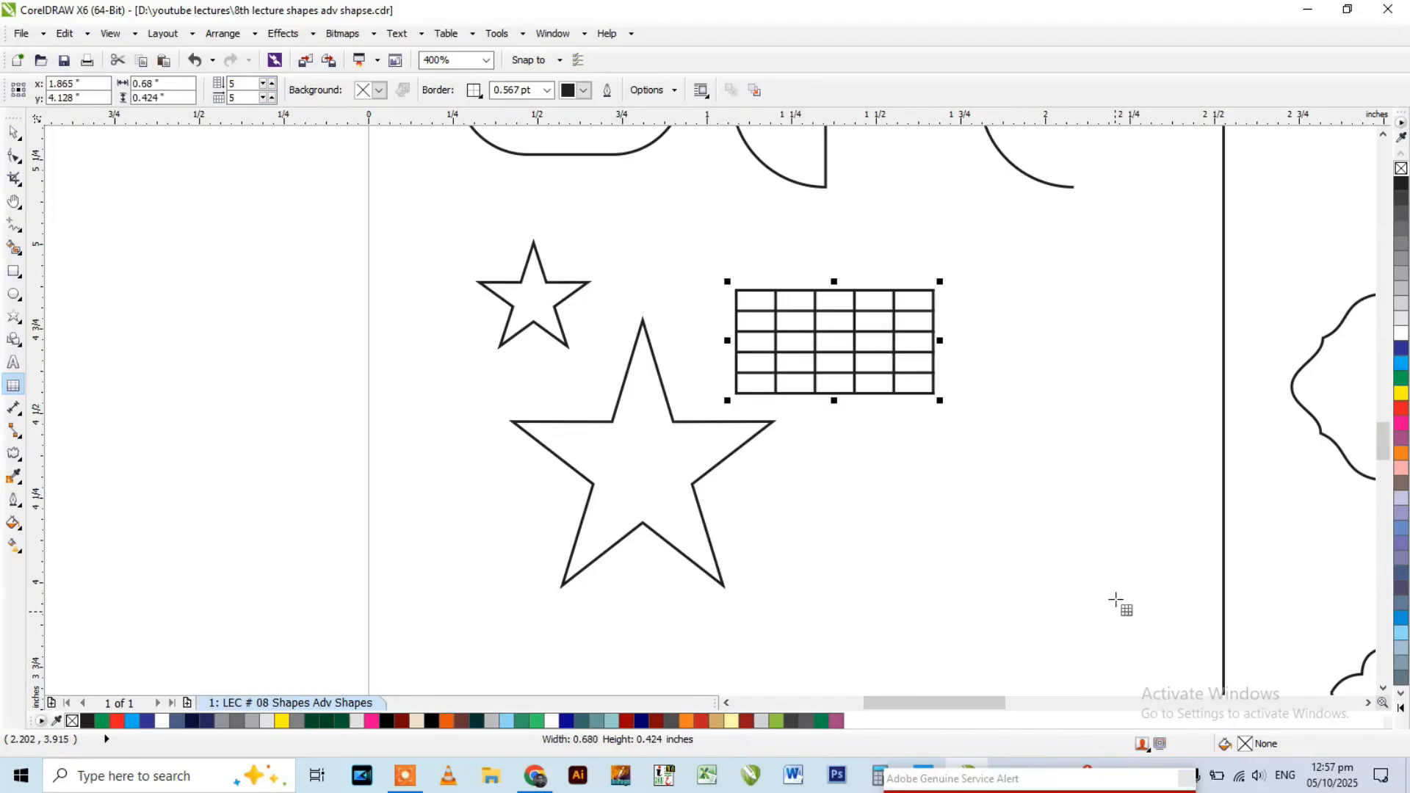
pyautogui.press('space')
pyautogui.click(805, 321)
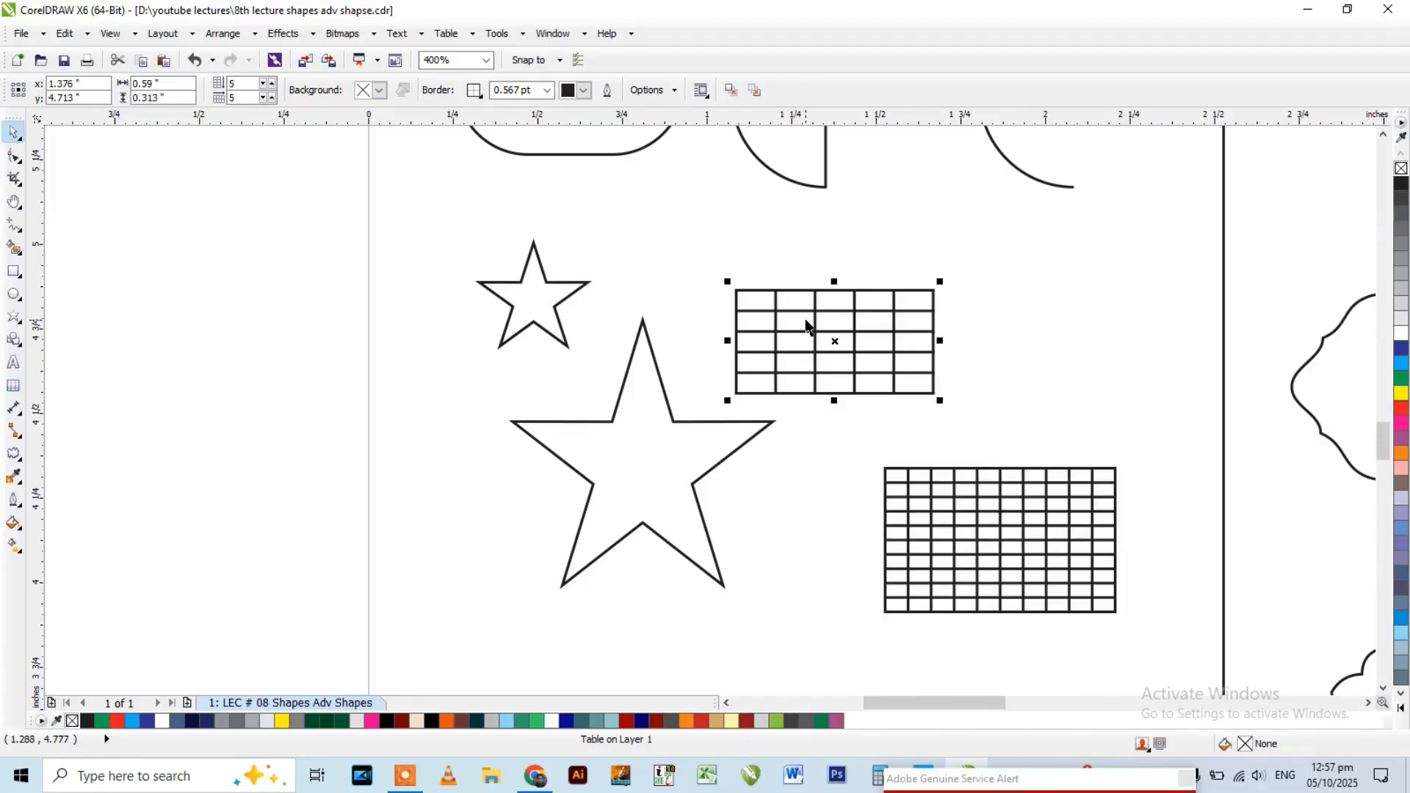
pyautogui.press('Delete')
pyautogui.click(957, 470)
pyautogui.press('Delete')
# Try drawing a table preset to 5 rows and 5 columns beside the stars, and delete it.
pyautogui.click(13, 385)
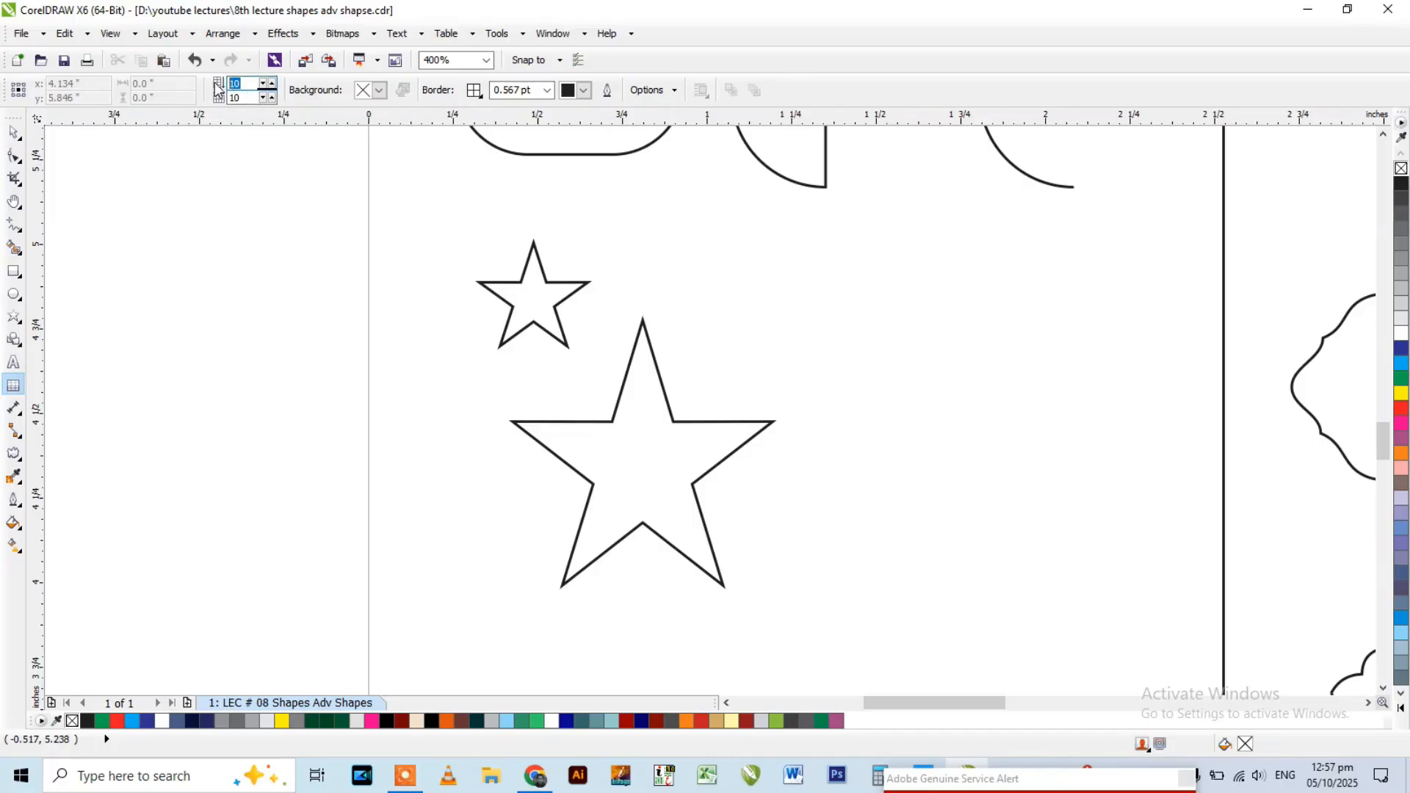
pyautogui.write('5')
pyautogui.press('Tab')
pyautogui.write('5')
pyautogui.moveTo(810, 261); pyautogui.dragTo(1092, 445)
pyautogui.press('Delete')
# Draw a symmetrical spiral with 10 revolutions in the empty space between the large star and the dividing line.
pyautogui.scroll(-2, 549, 389)
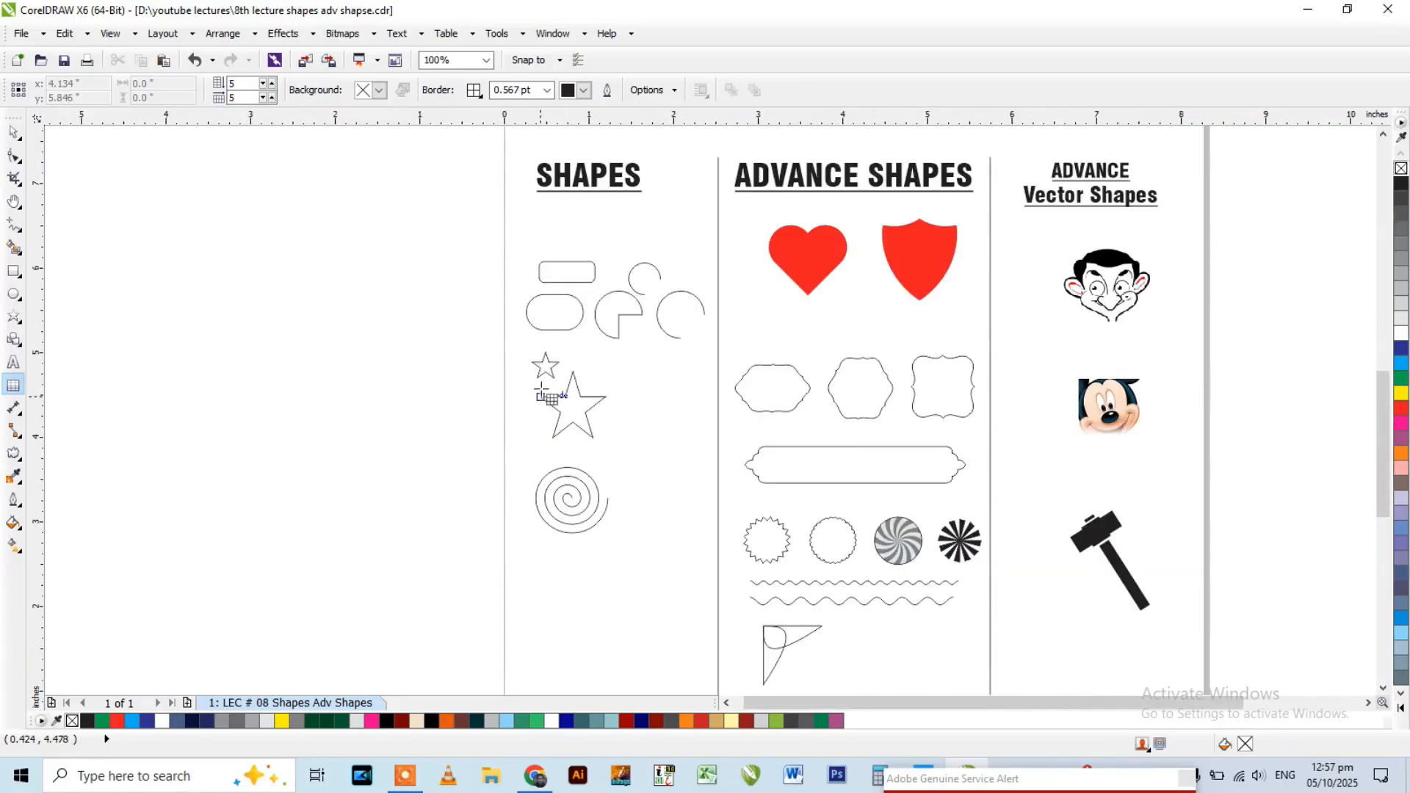
pyautogui.press('space')
pyautogui.click(555, 488)
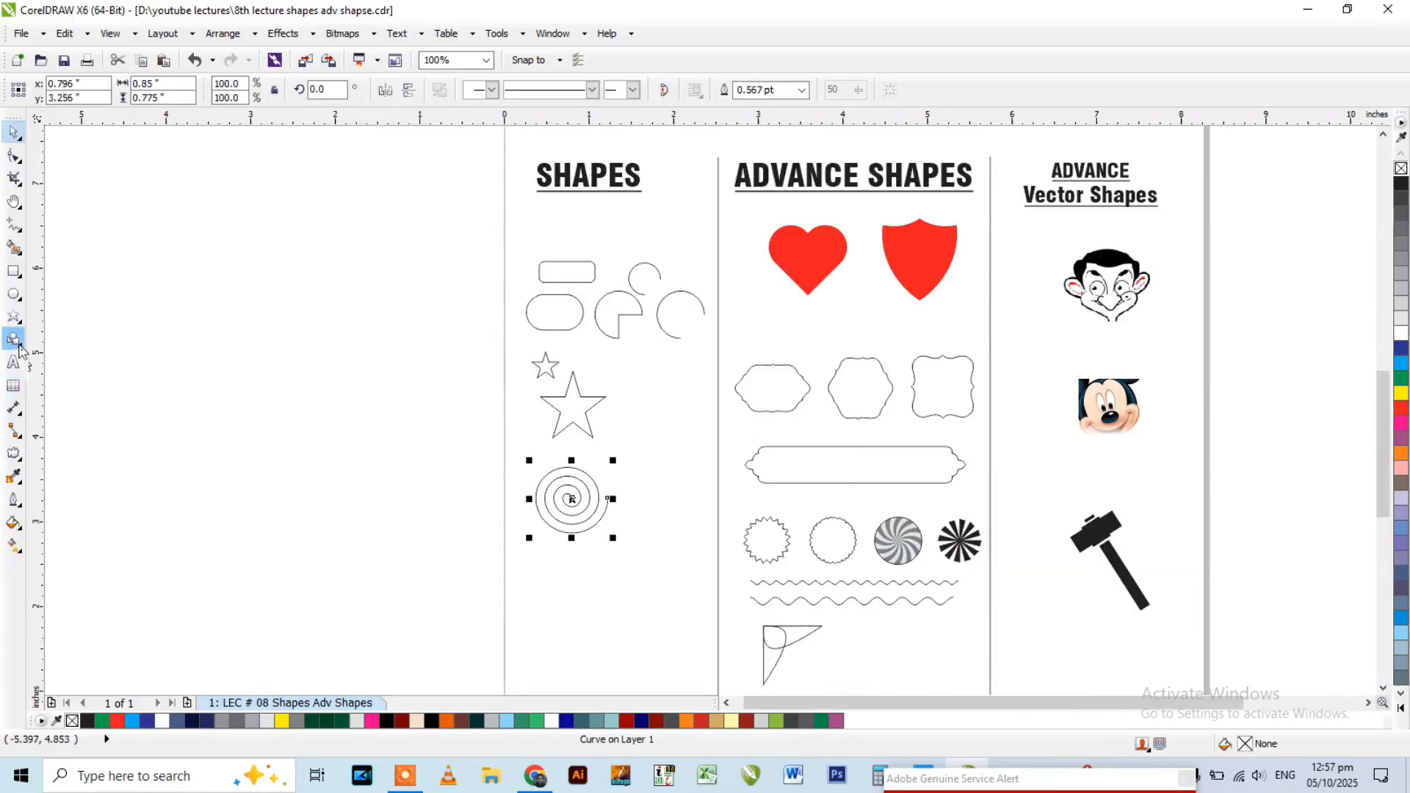
pyautogui.click(16, 319)
pyautogui.click(69, 411)
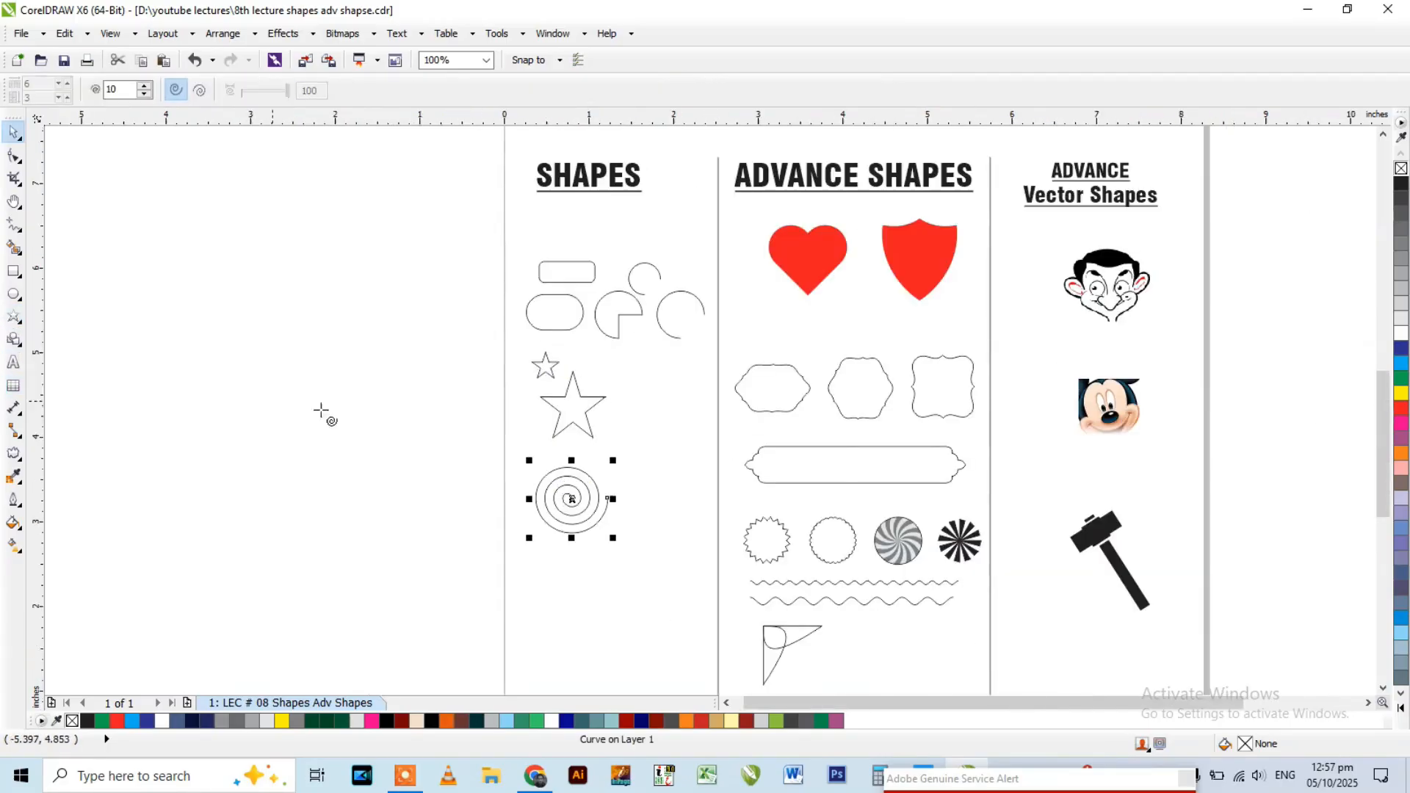
pyautogui.scroll(1, 577, 484)
pyautogui.moveTo(663, 364); pyautogui.dragTo(775, 478)
# Set the spiral revolutions to 5 and draw another spiral above the dense one, beside the large star.
pyautogui.click(144, 94)
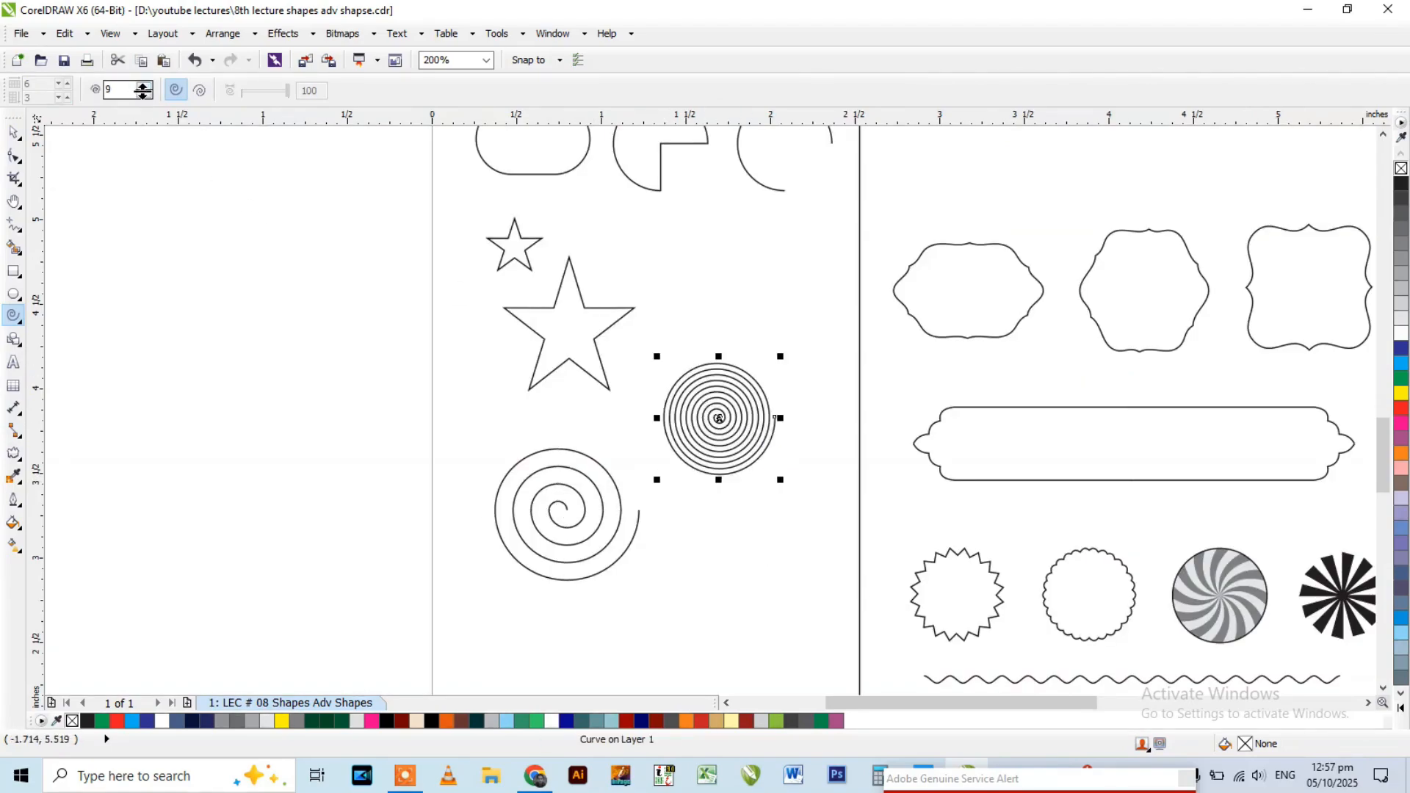
pyautogui.moveTo(126, 89); pyautogui.dragTo(99, 85)
pyautogui.write('5')
pyautogui.moveTo(704, 241); pyautogui.dragTo(826, 340)
# Draw an upright rectangle about 0.28 by 0.54 inches beside the red heart.
pyautogui.scroll(-2, 375, 339)
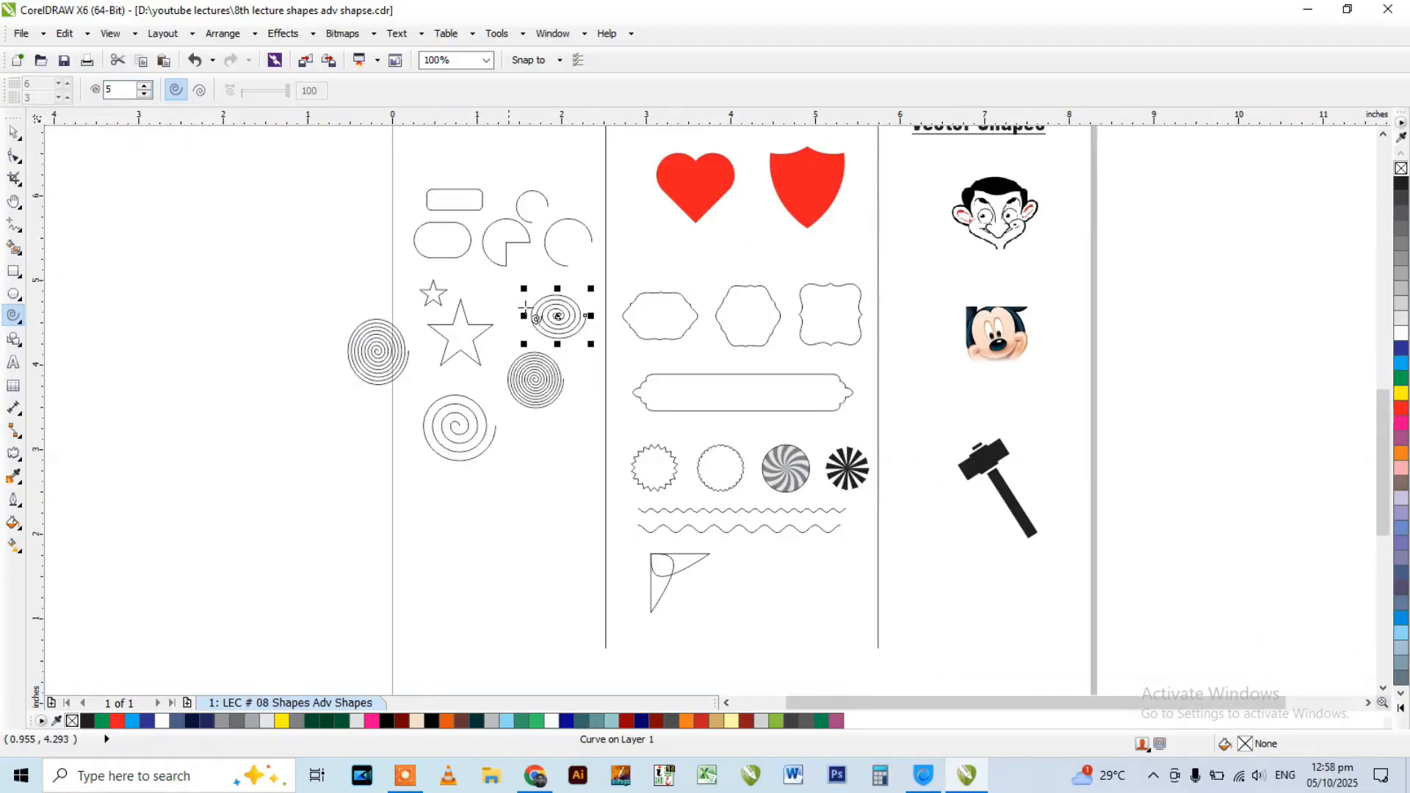
pyautogui.scroll(-2, 575, 426)
pyautogui.scroll(2, 670, 314)
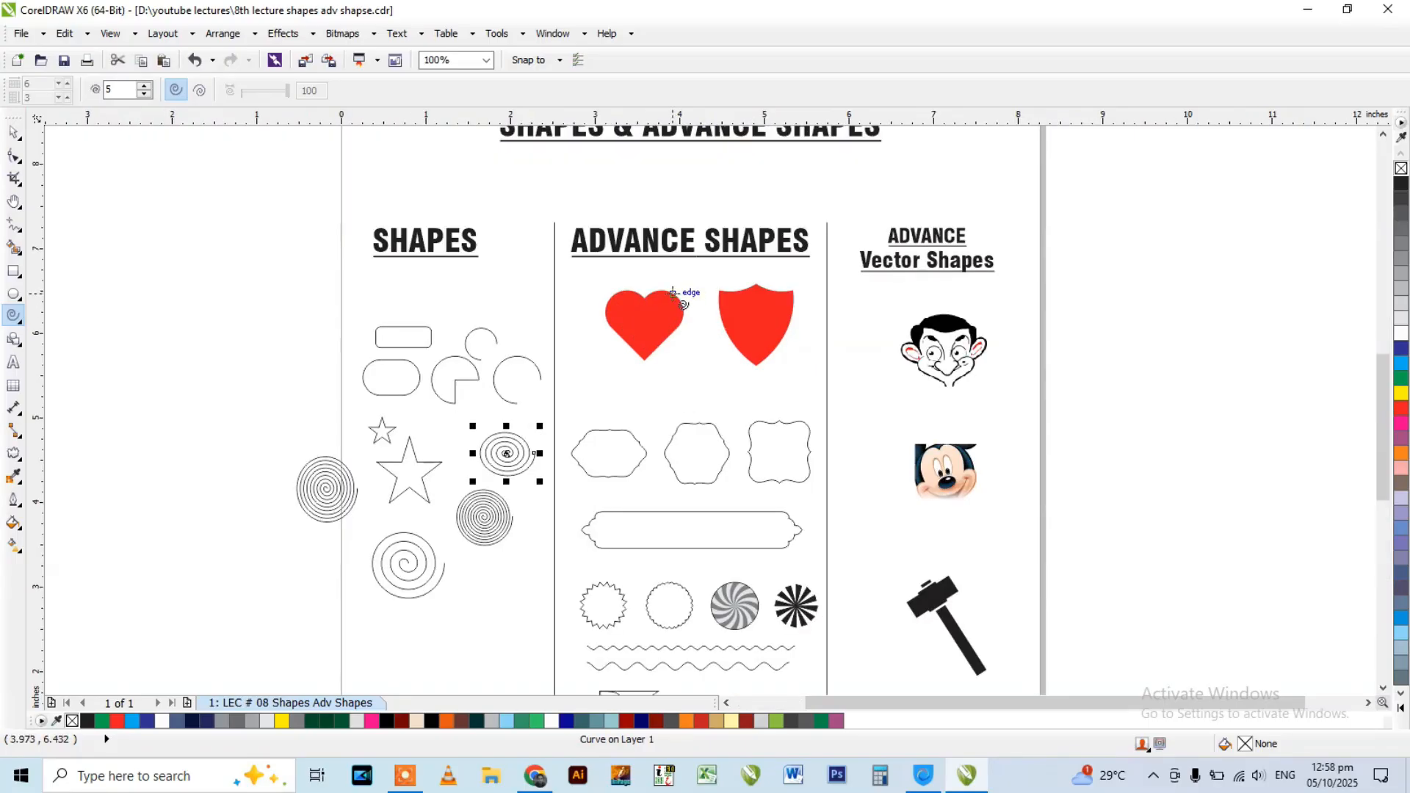
pyautogui.scroll(2, 672, 292)
pyautogui.press('space')
pyautogui.click(662, 326)
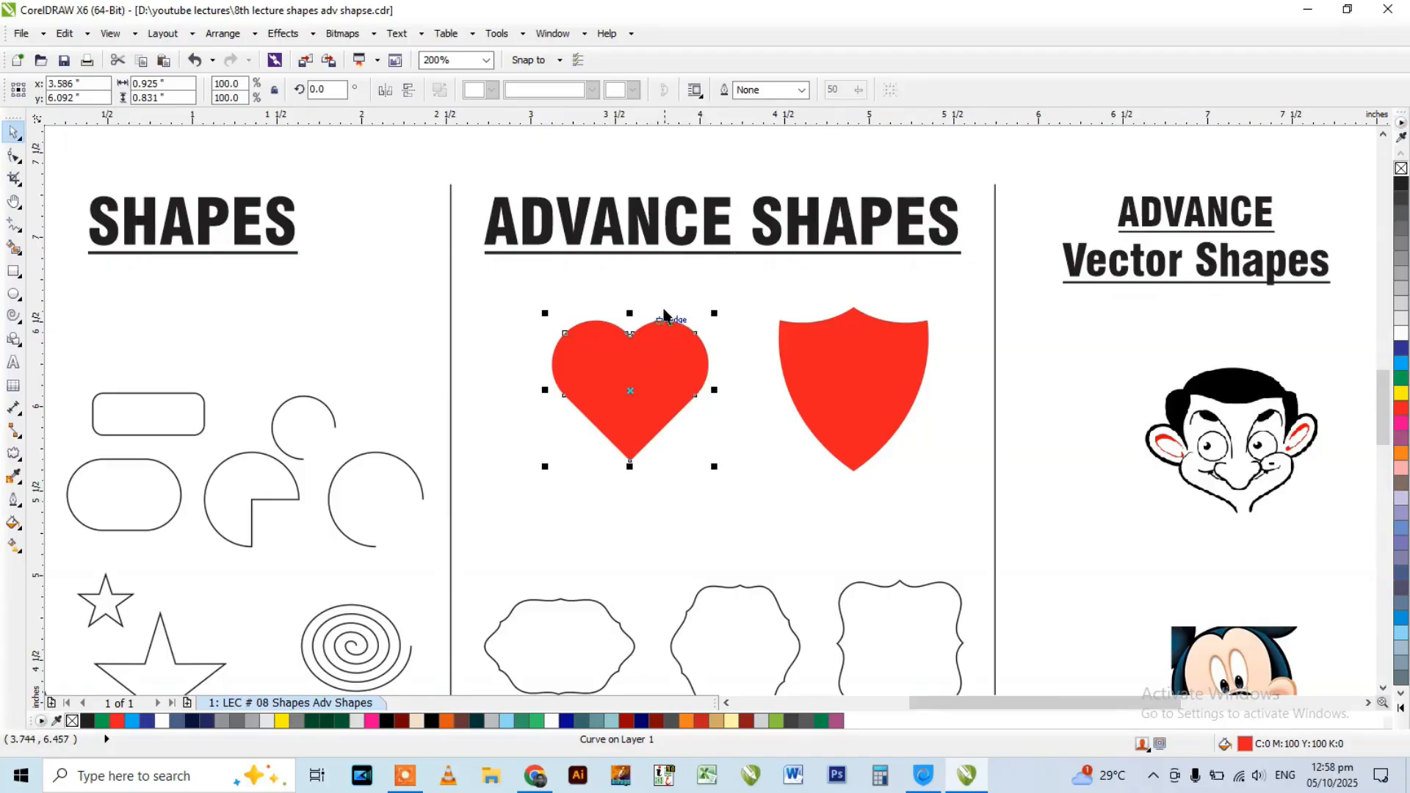
pyautogui.click(14, 271)
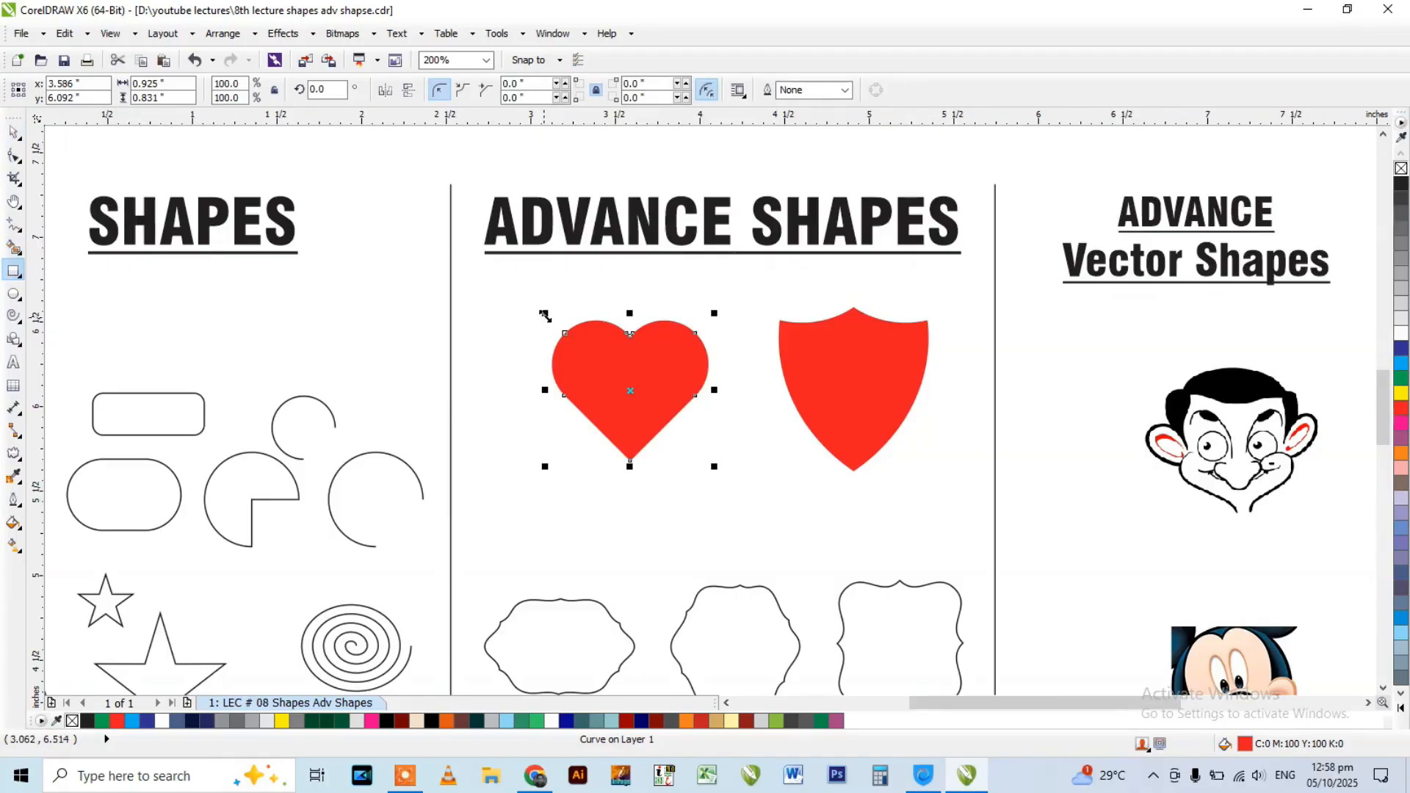
pyautogui.moveTo(480, 324)
pyautogui.mouseDown()
pyautogui.moveTo(487, 363)
pyautogui.moveTo(529, 416)
pyautogui.mouseUp()
pyautogui.press('space')
# Round all corners of the upright rectangle to a 0.141-inch radius with the Shape tool.
pyautogui.scroll(2, 500, 355)
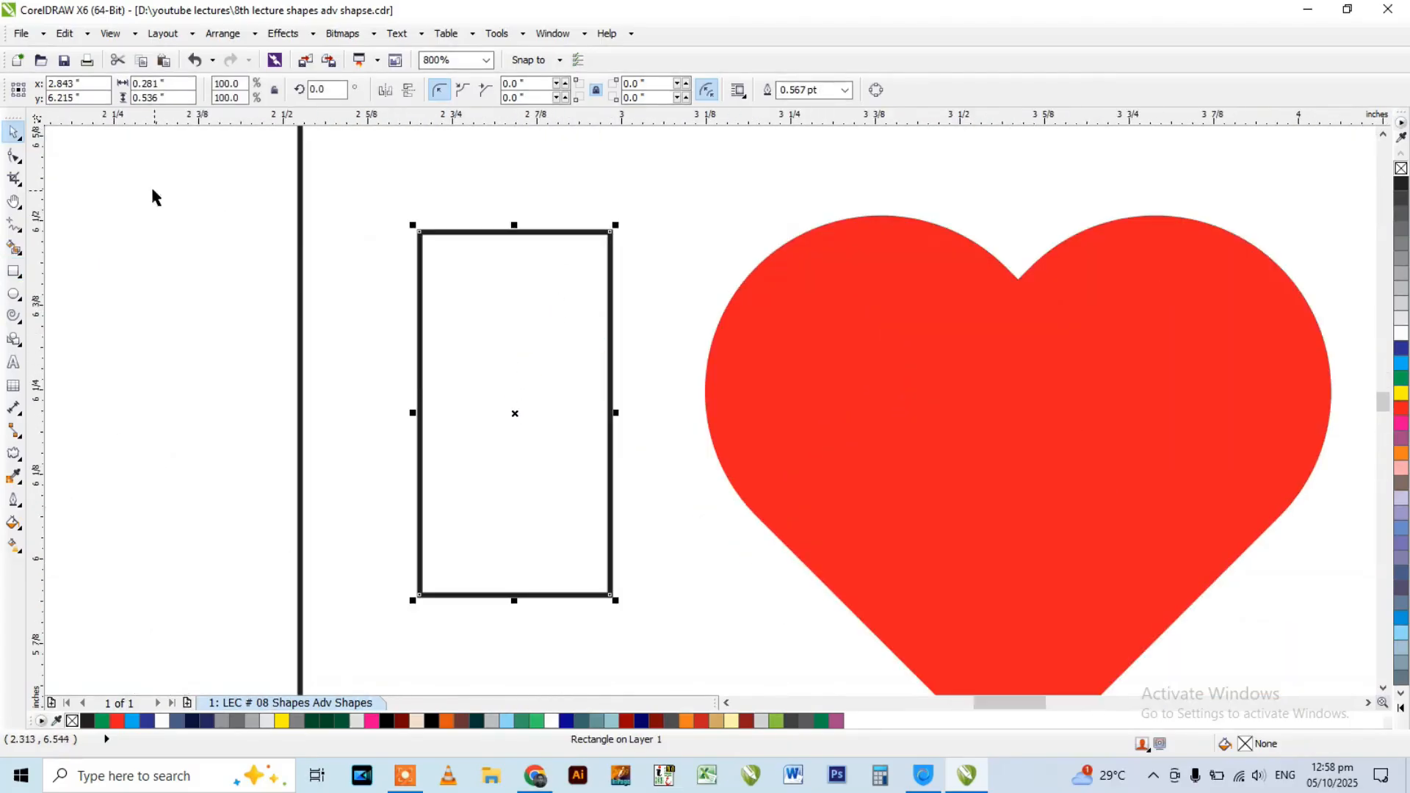
pyautogui.click(14, 155)
pyautogui.moveTo(419, 234); pyautogui.dragTo(554, 328)
# Create a copy of the rounded rectangle rotated to 270 degrees about its centre, crossing the original.
pyautogui.press('space')
pyautogui.click(585, 295)
pyautogui.moveTo(615, 234); pyautogui.dragTo(683, 487)
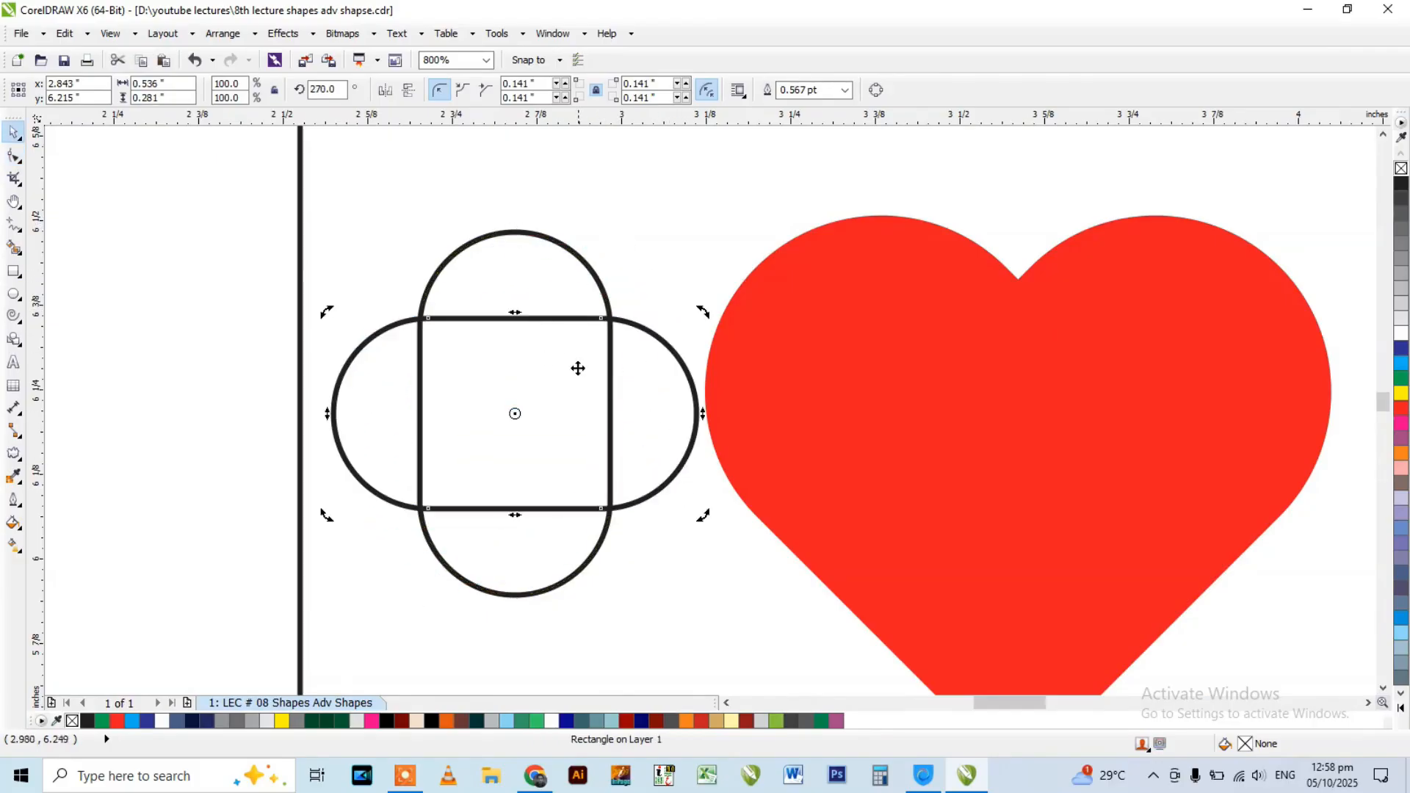
# Select both crossed rounded rectangles and rotate them together an eighth of a turn so their overlapping square becomes a diamond.
pyautogui.scroll(-1, 571, 307)
pyautogui.click(613, 279)
pyautogui.click(606, 324)
pyautogui.keyDown('shift'); pyautogui.click(560, 290); pyautogui.keyUp('shift')
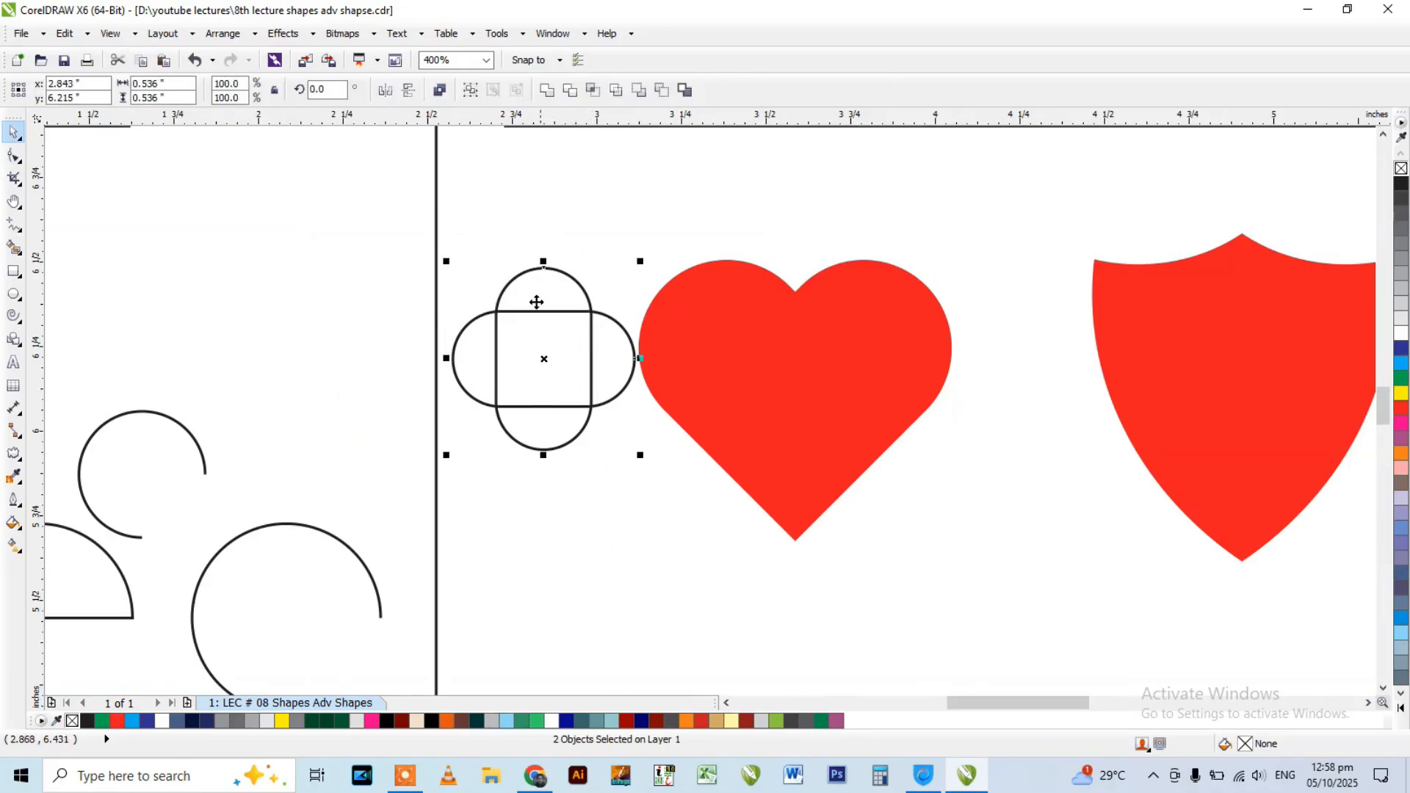
pyautogui.click(542, 356)
pyautogui.moveTo(442, 263); pyautogui.dragTo(478, 362)
pyautogui.click(197, 190)
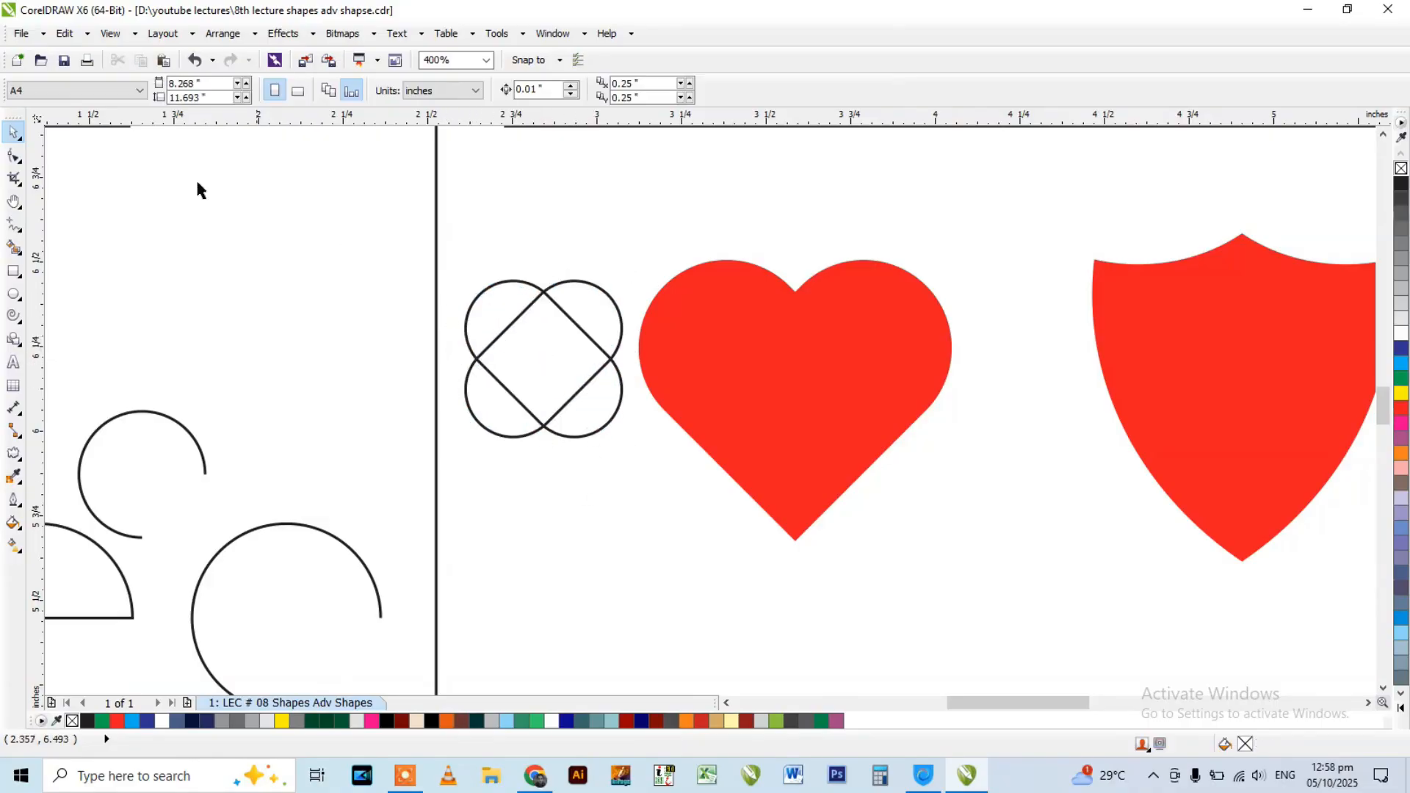
# Remove the inner segments and both lower rounded ends with Virtual Segment Delete, leaving a heart outline.
pyautogui.click(13, 160)
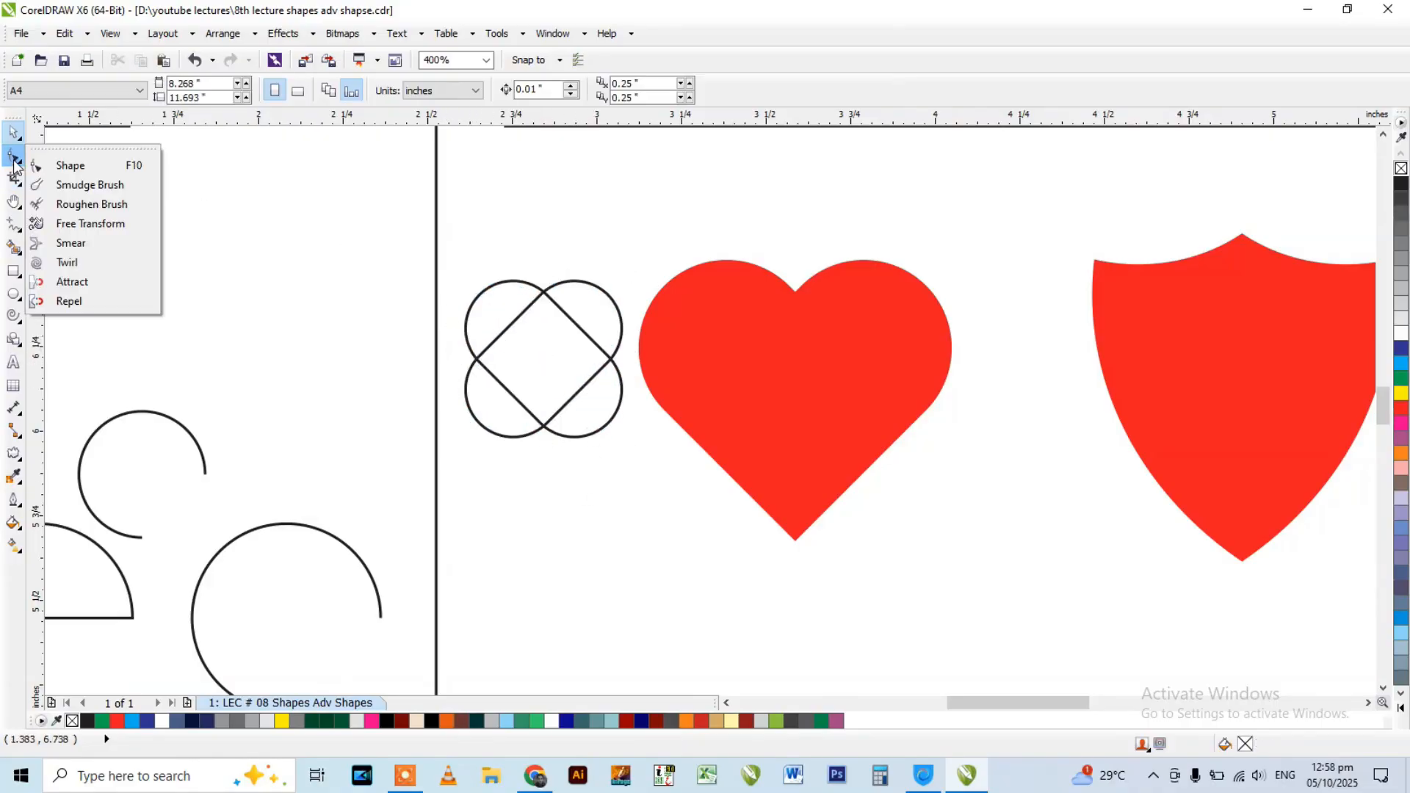
pyautogui.click(16, 180)
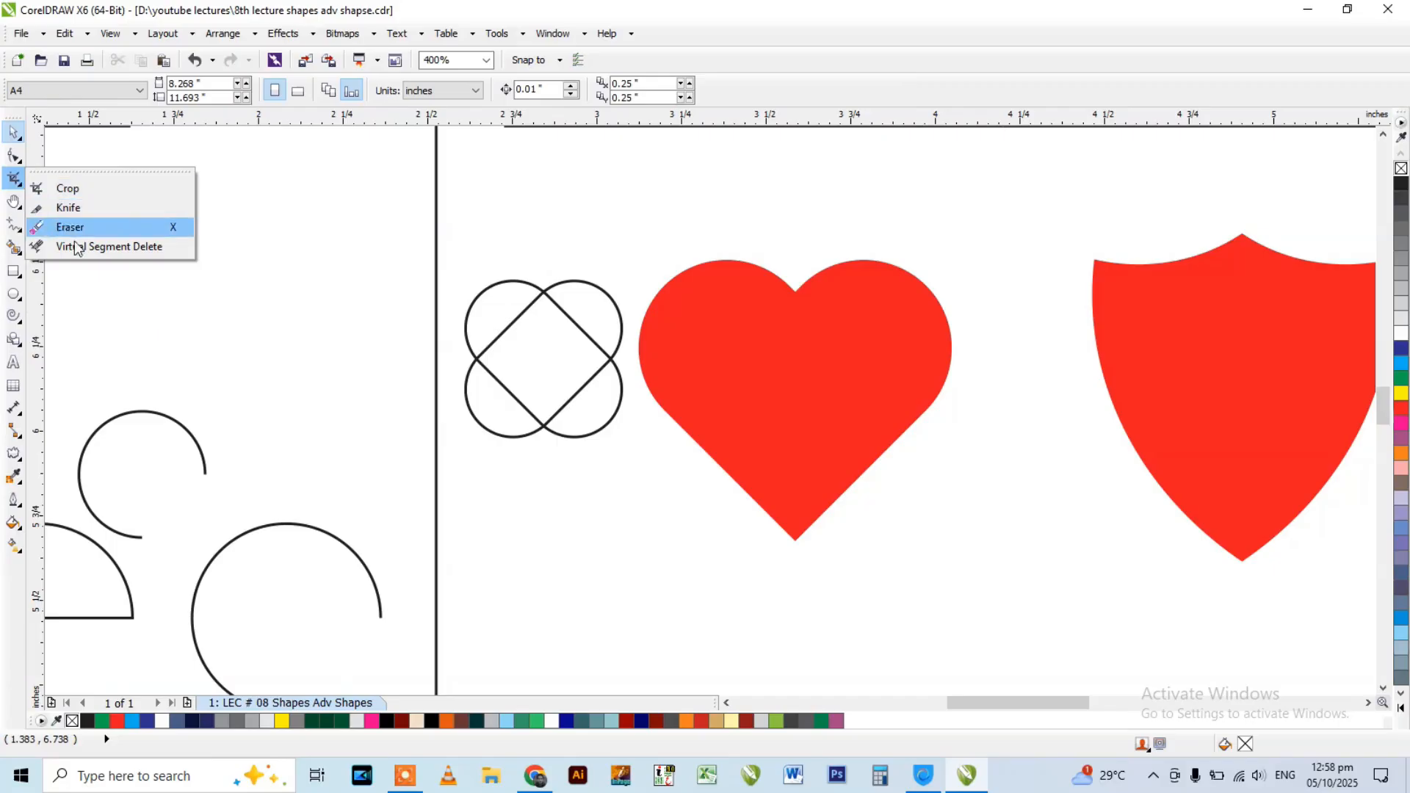
pyautogui.click(106, 247)
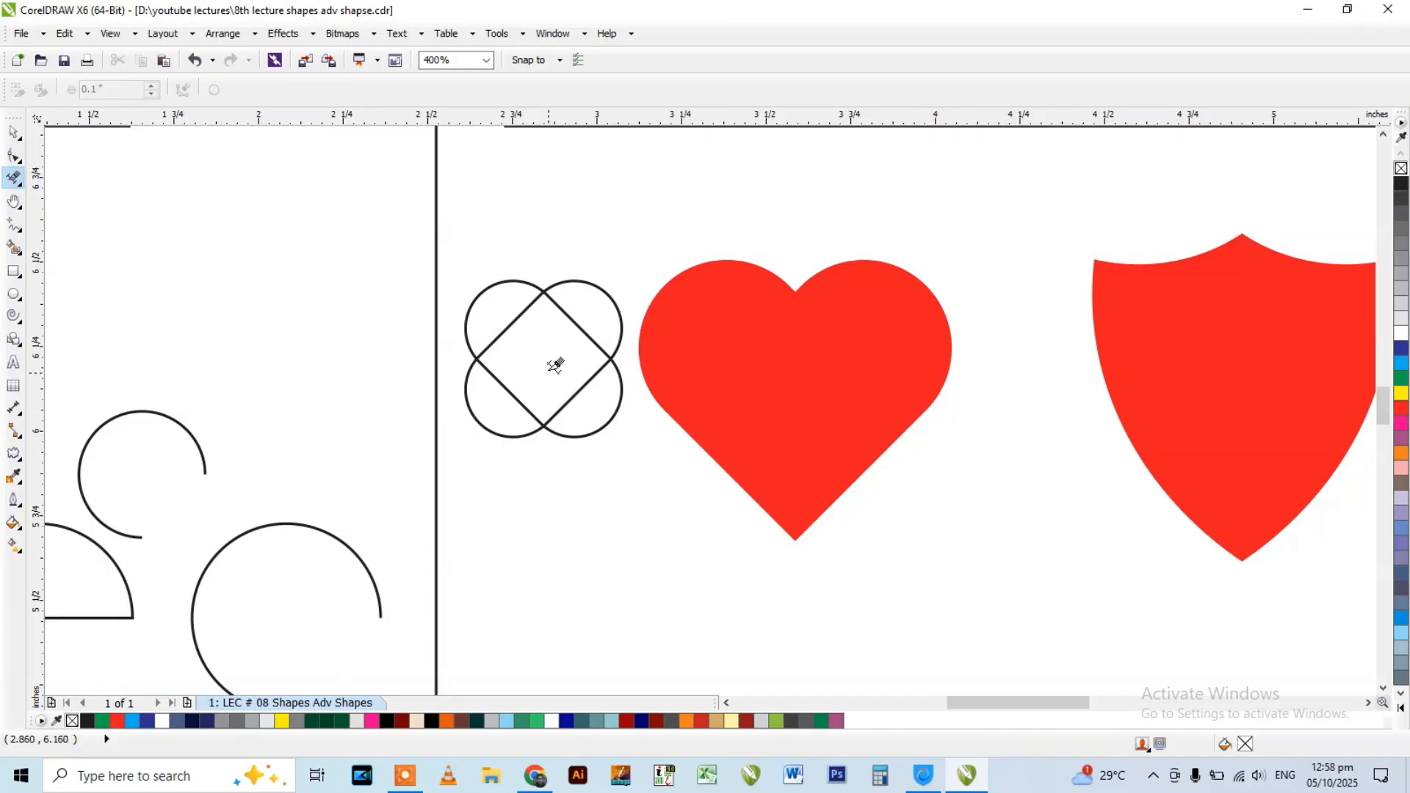
pyautogui.scroll(2, 523, 337)
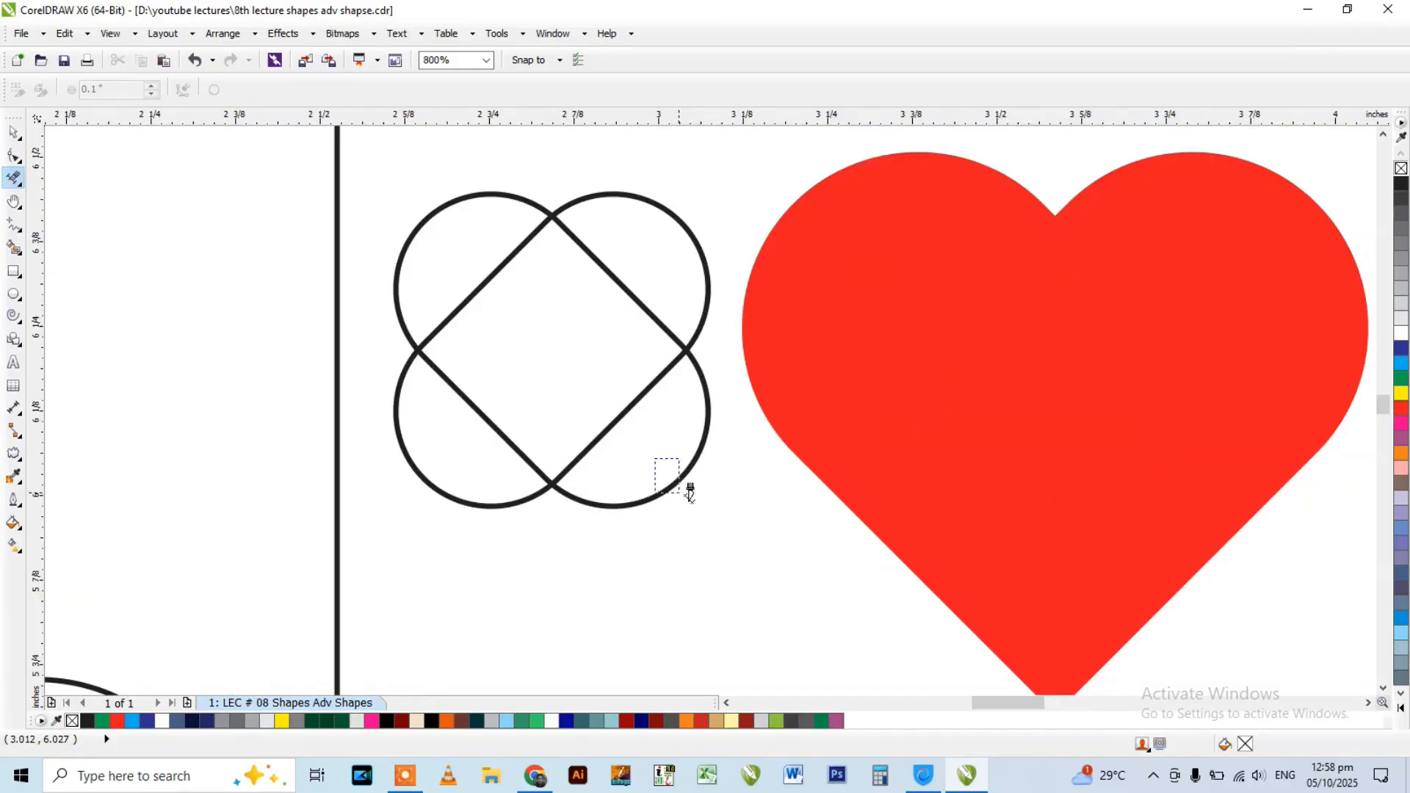
pyautogui.moveTo(664, 465); pyautogui.dragTo(712, 517)
pyautogui.moveTo(451, 441); pyautogui.dragTo(416, 536)
pyautogui.moveTo(470, 251); pyautogui.dragTo(616, 261)
pyautogui.scroll(-4, 572, 340)
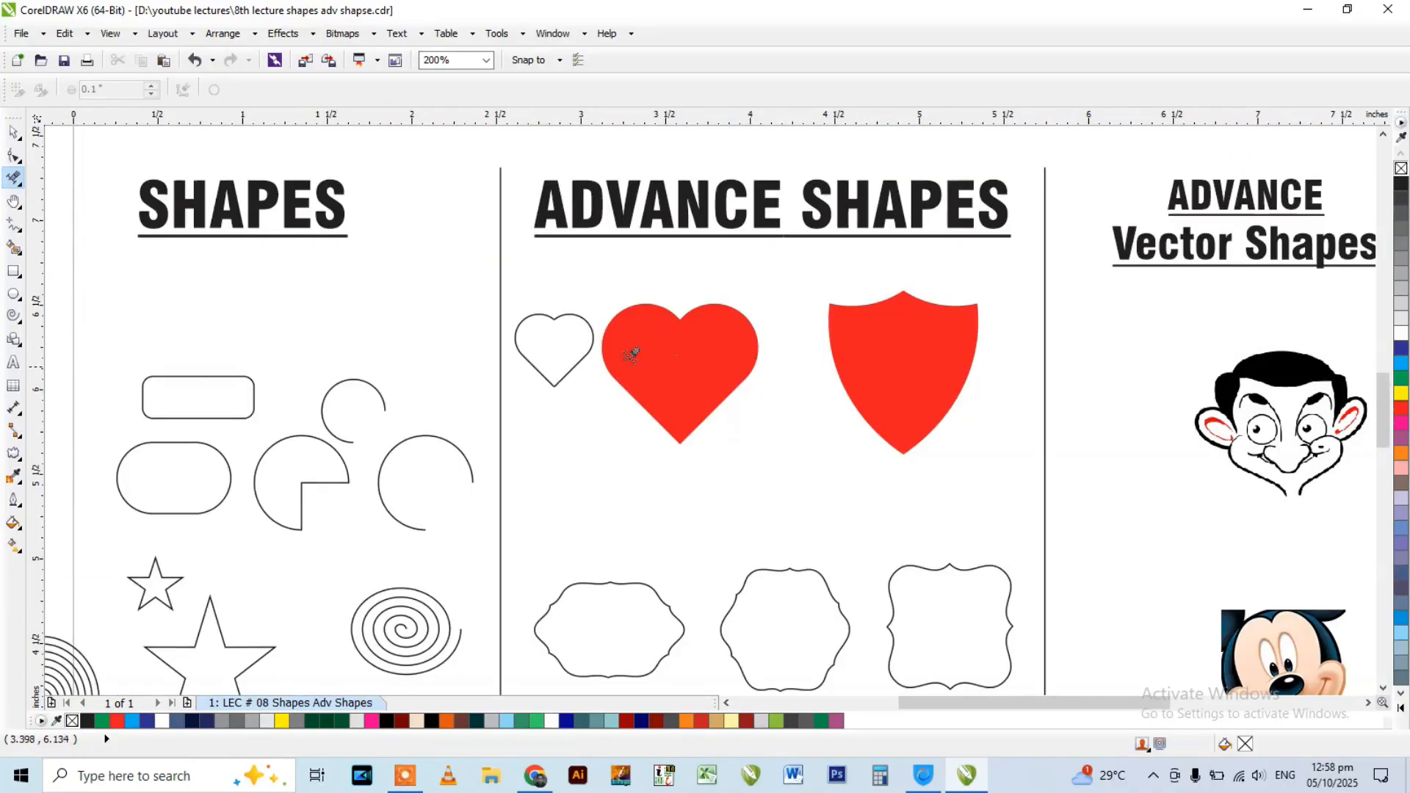
pyautogui.scroll(1, 630, 349)
pyautogui.press('space')
pyautogui.moveTo(656, 356); pyautogui.dragTo(751, 304)
pyautogui.hotkey('ctrl', 'z')
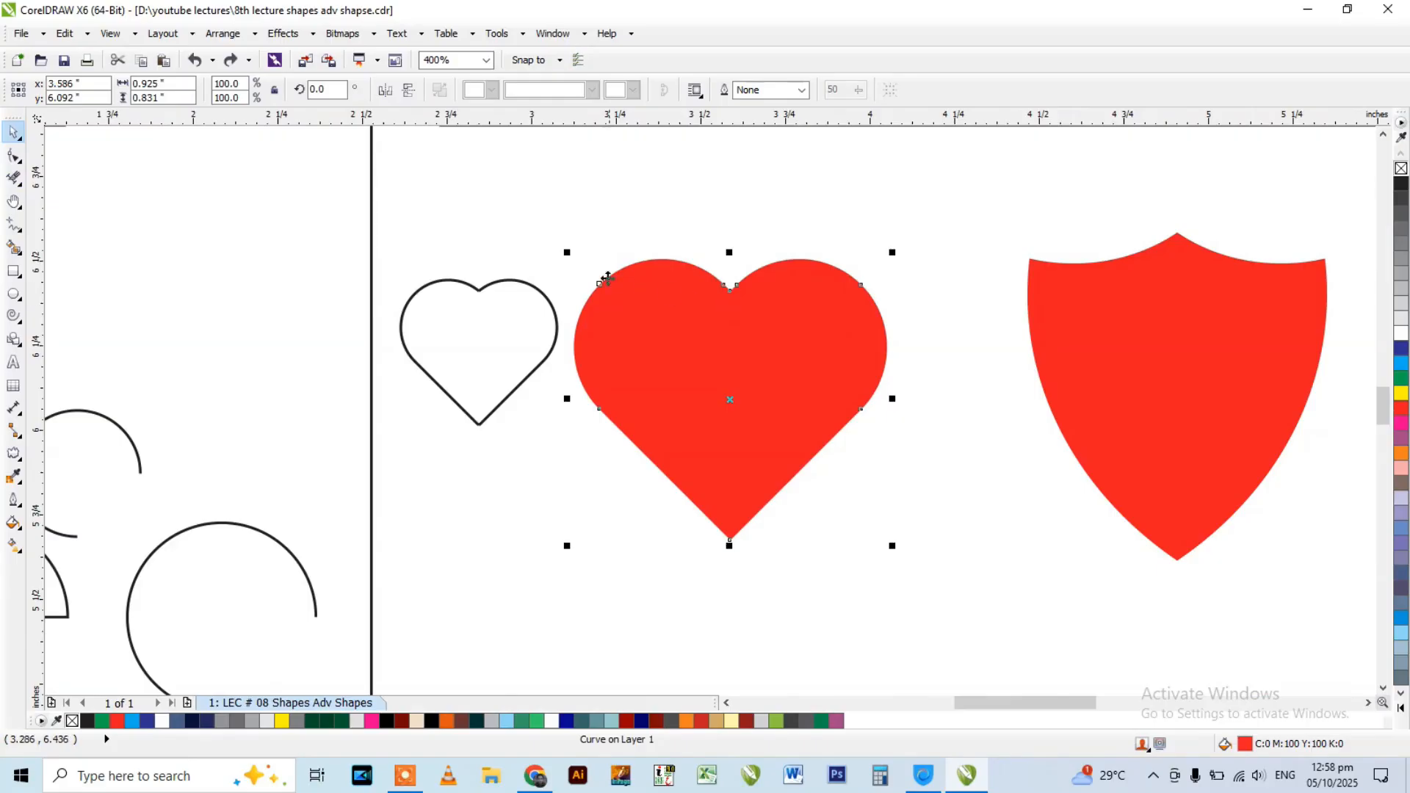
# Try to fill the right half of the small heart outline with red from the colour palette.
pyautogui.click(512, 281)
pyautogui.click(1402, 288)
pyautogui.doubleClick(1401, 414)
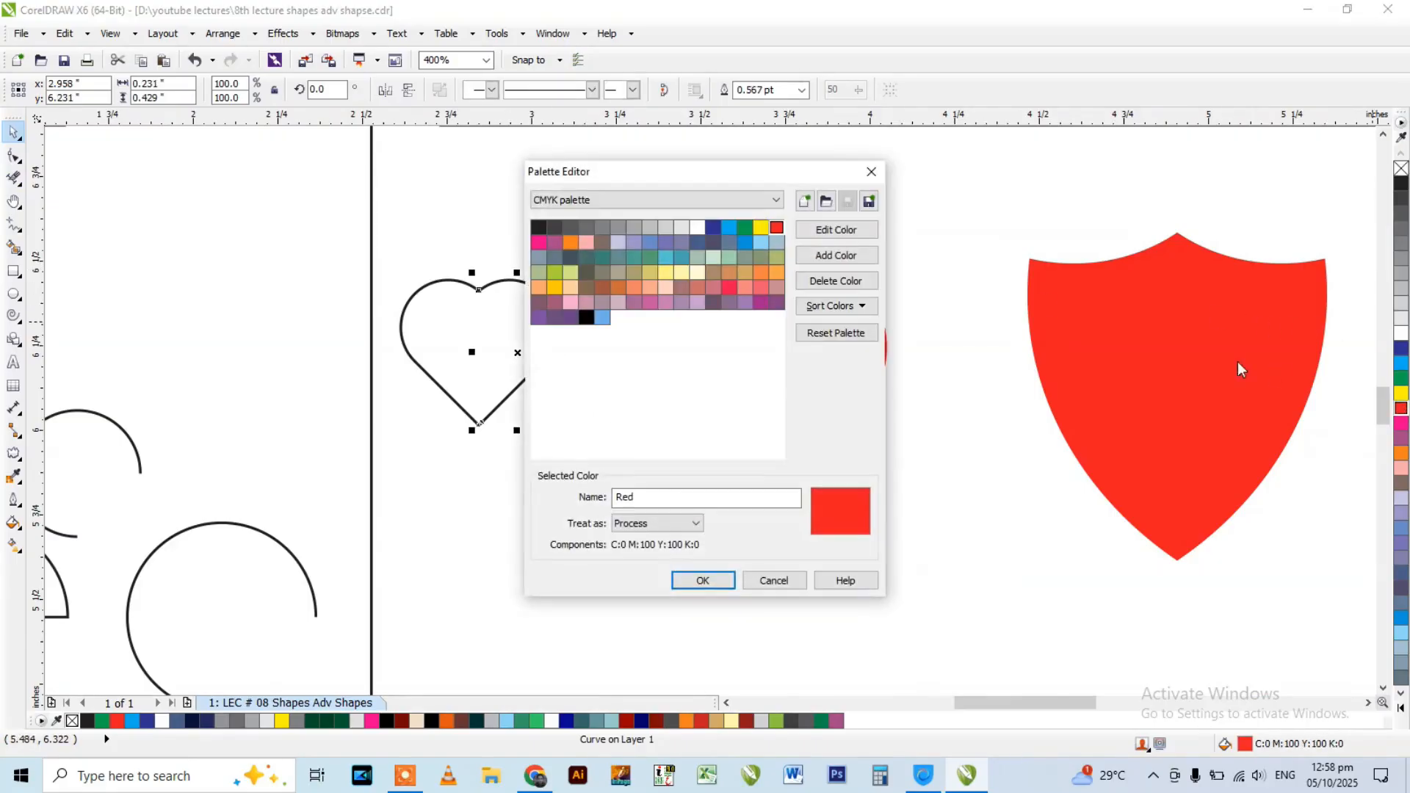
pyautogui.click(871, 172)
# Fill the small heart outline with red using Smart Fill and move the filled heart below the outline.
pyautogui.scroll(1, 478, 287)
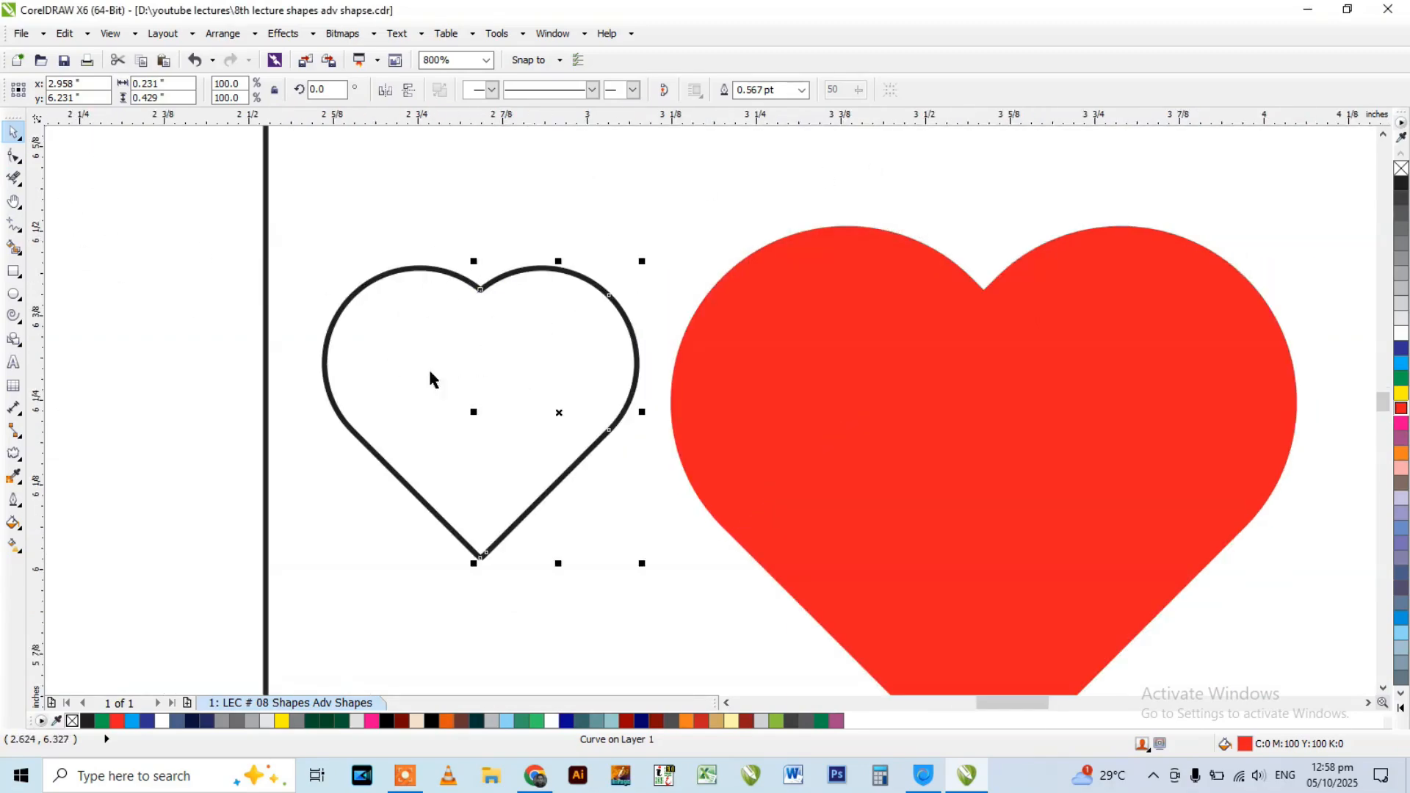
pyautogui.click(18, 252)
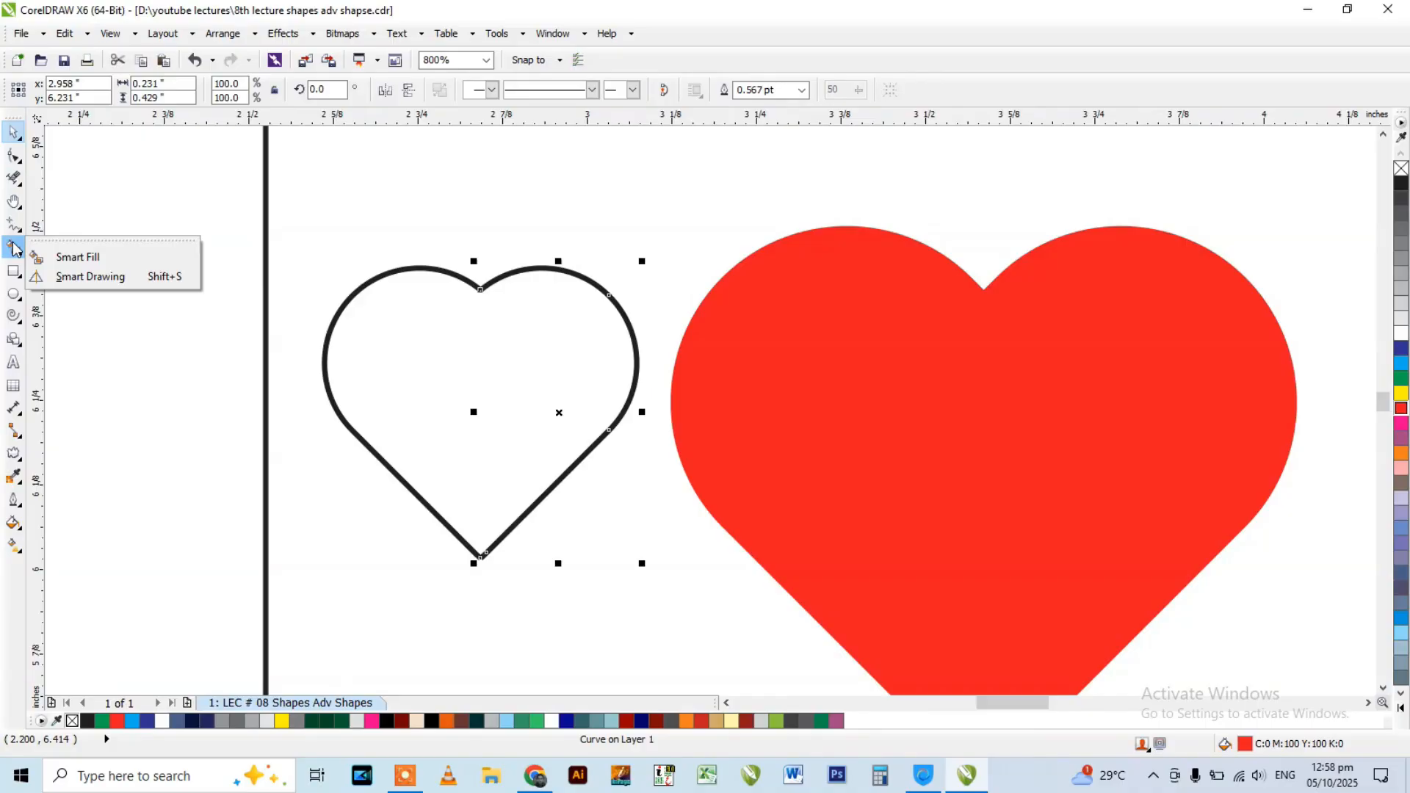
pyautogui.click(66, 252)
pyautogui.click(413, 351)
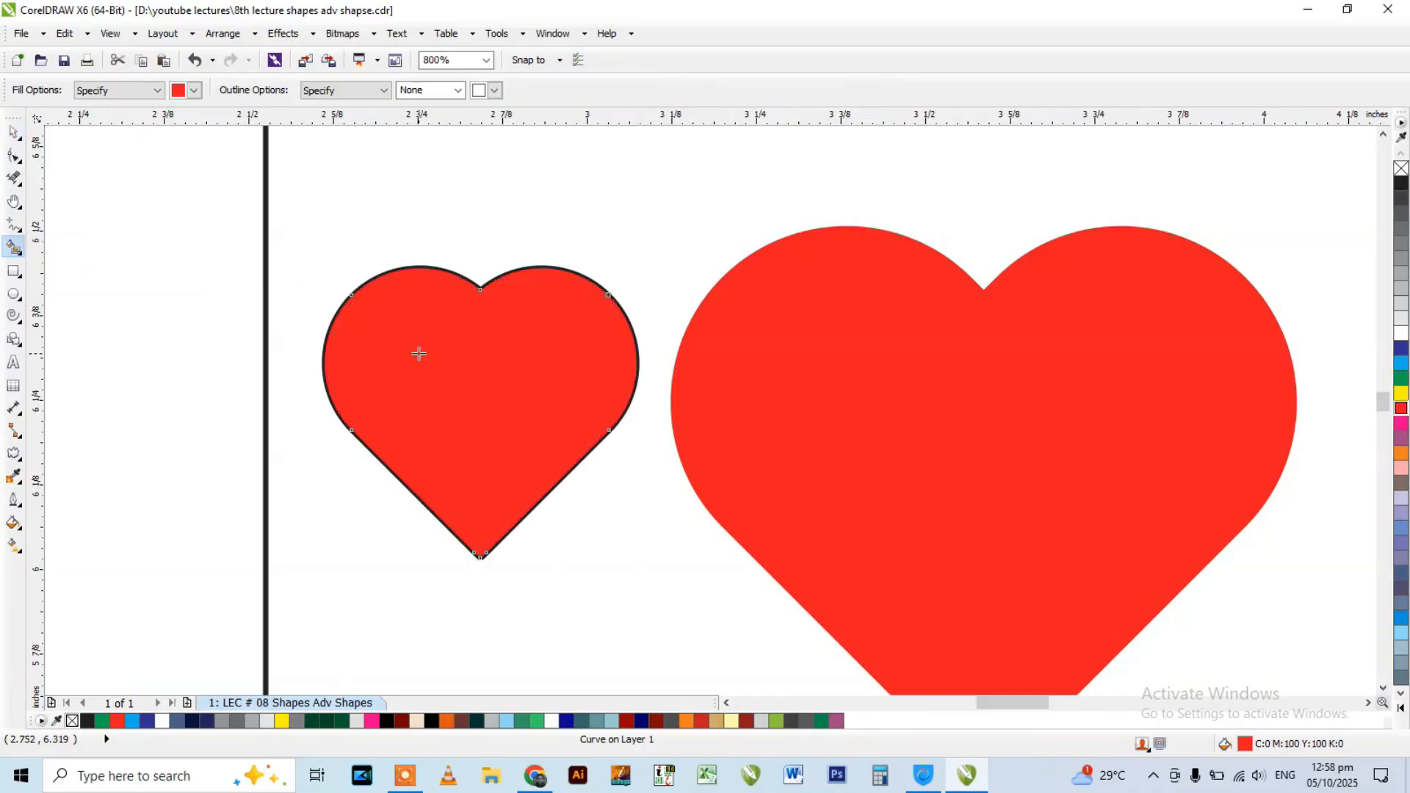
pyautogui.press('space')
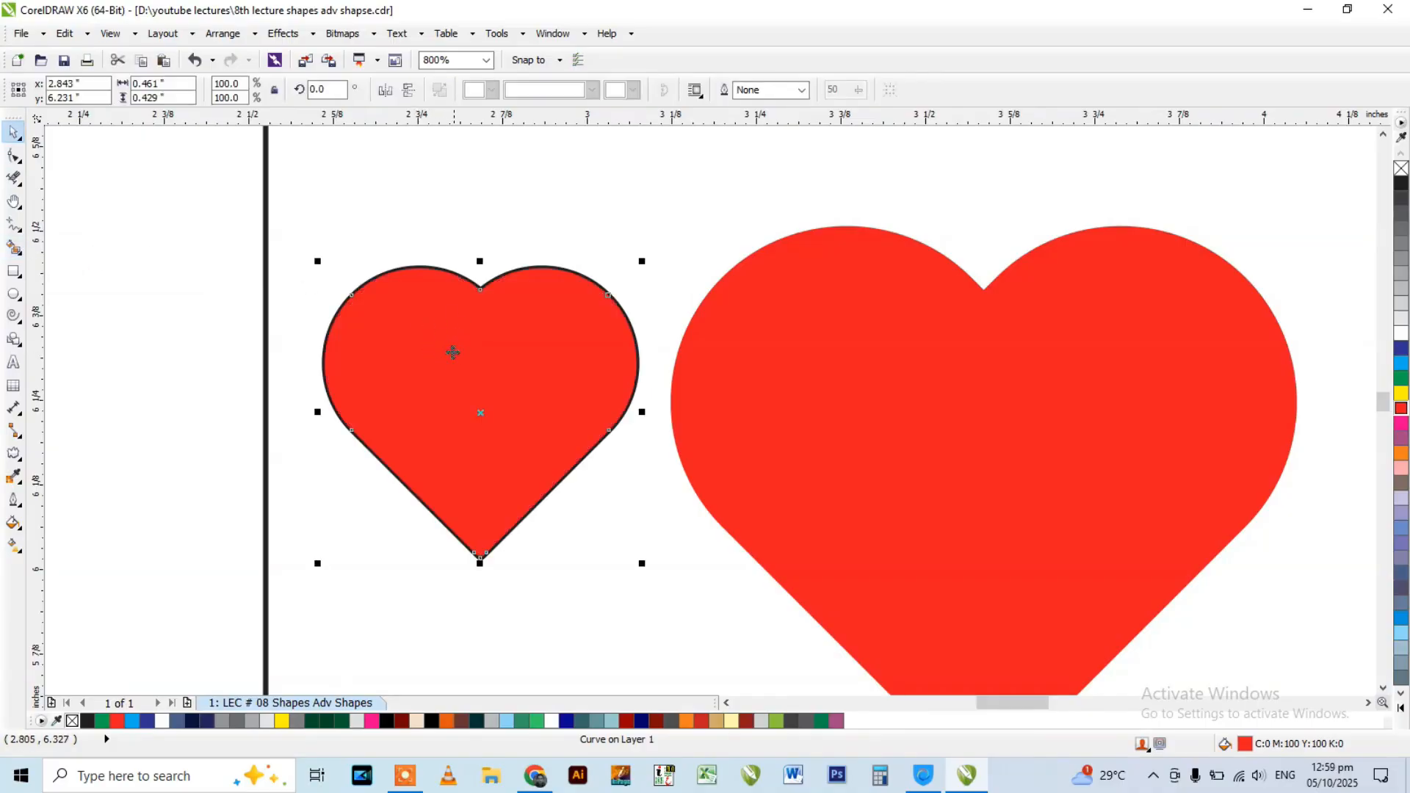
pyautogui.scroll(-1, 403, 266)
pyautogui.moveTo(427, 338); pyautogui.dragTo(443, 509)
pyautogui.click(430, 327)
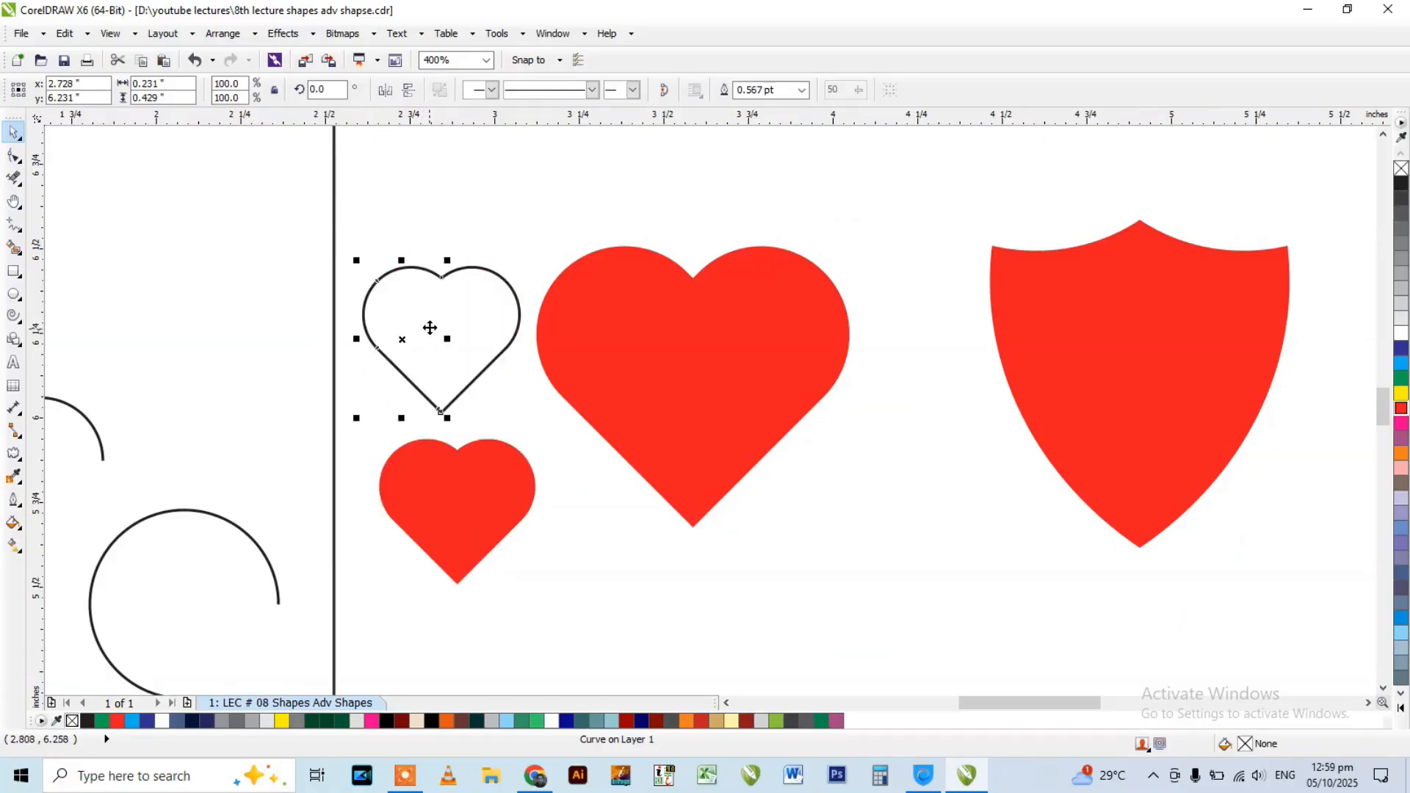
pyautogui.scroll(1, 429, 328)
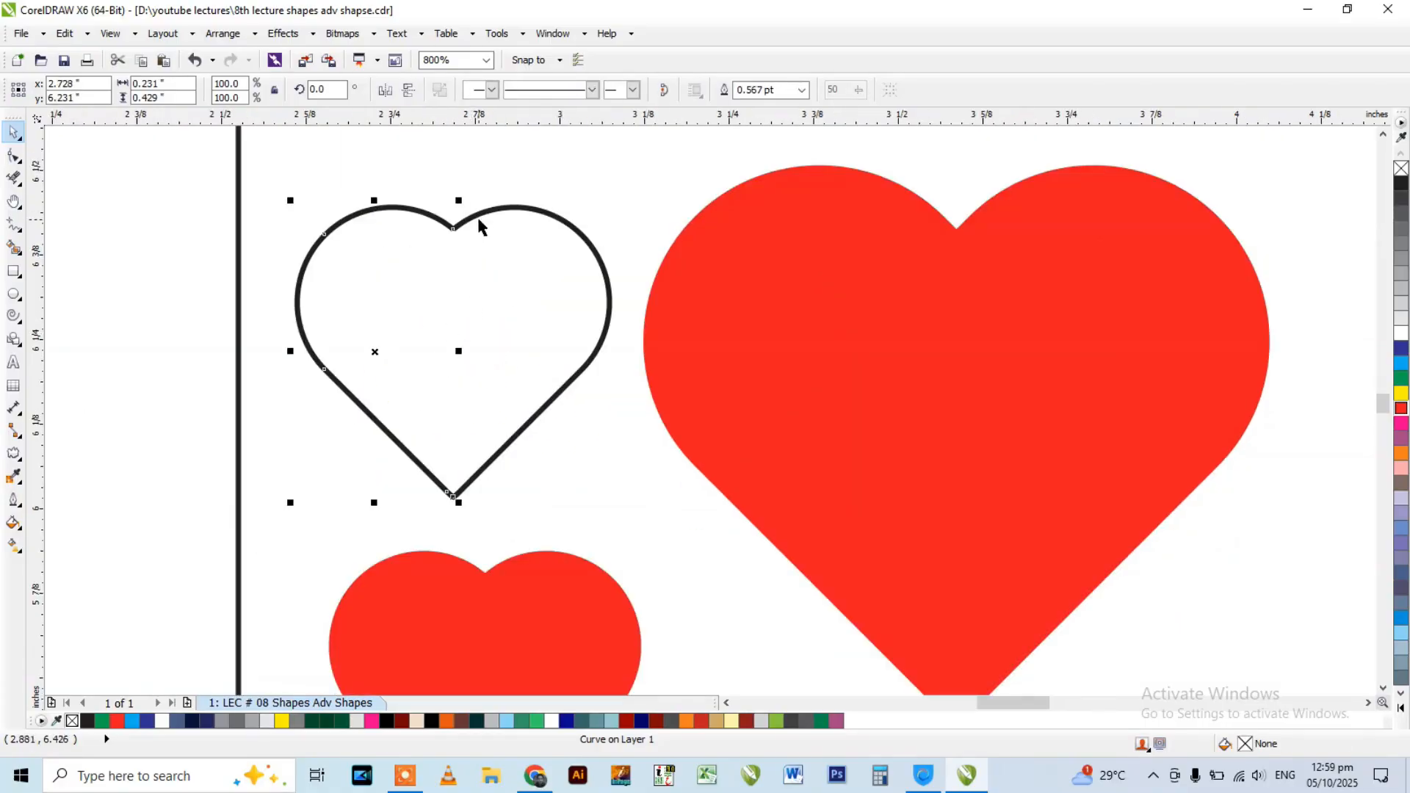
# Draw a self-crossing freehand curve about 0.42 by 0.43 inches in the space between the large red heart and the shield.
pyautogui.click(456, 572)
pyautogui.click(17, 227)
pyautogui.click(78, 233)
pyautogui.scroll(-1, 155, 189)
pyautogui.moveTo(713, 515)
pyautogui.mouseDown()
pyautogui.moveTo(827, 481)
pyautogui.moveTo(835, 557)
pyautogui.moveTo(777, 479)
pyautogui.moveTo(751, 415)
pyautogui.mouseUp()
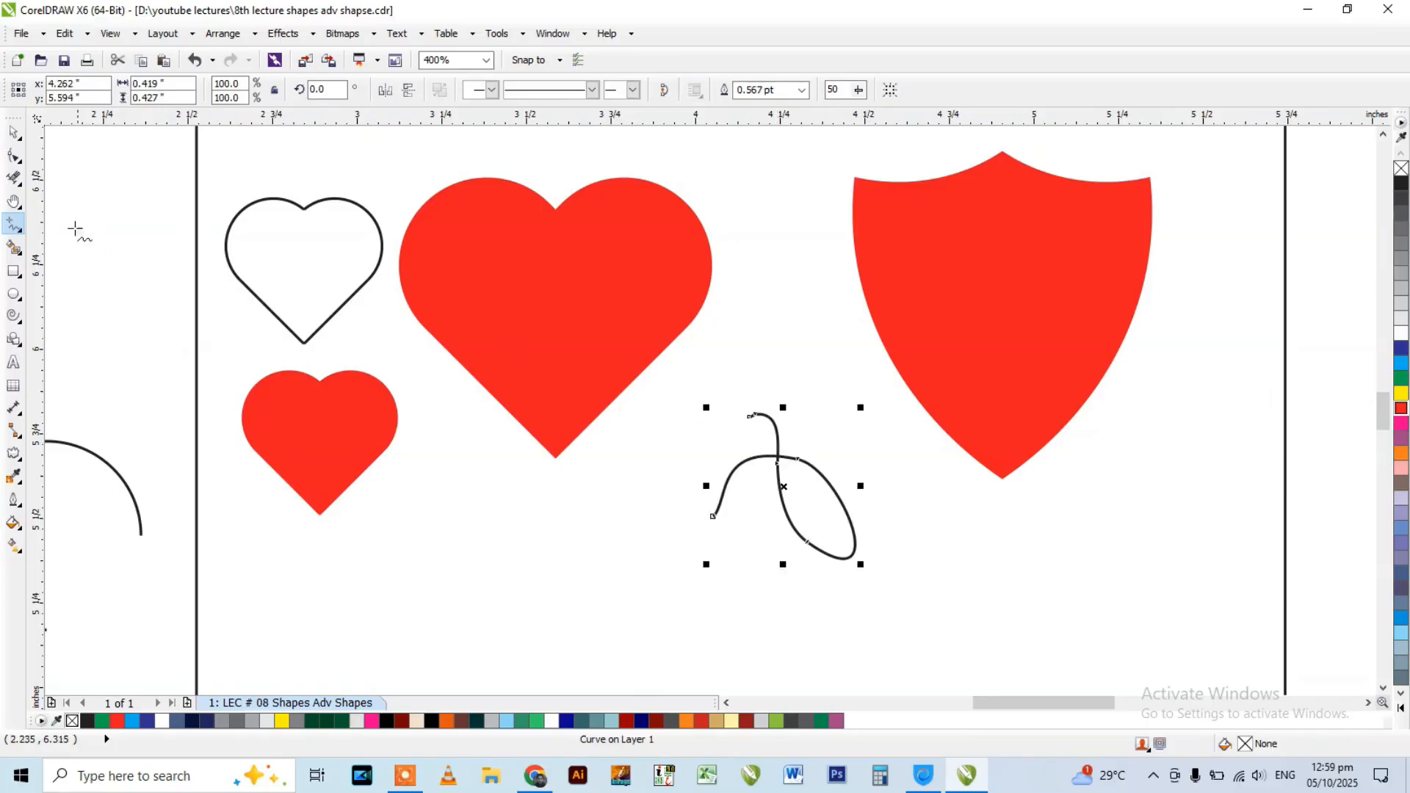
# Fill the closed loop of the freehand curve with red using Smart Fill.
pyautogui.click(13, 247)
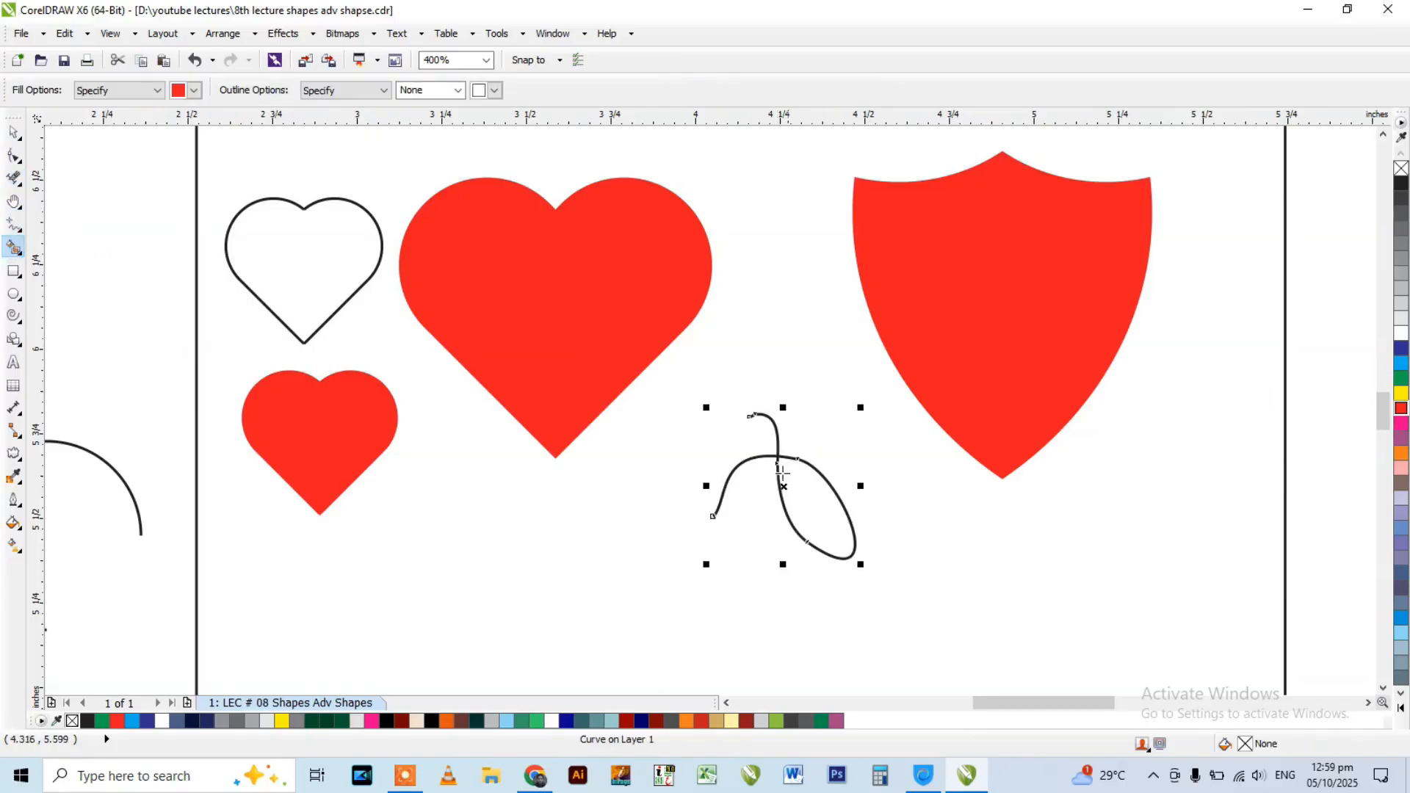
pyautogui.scroll(1, 804, 486)
pyautogui.click(814, 497)
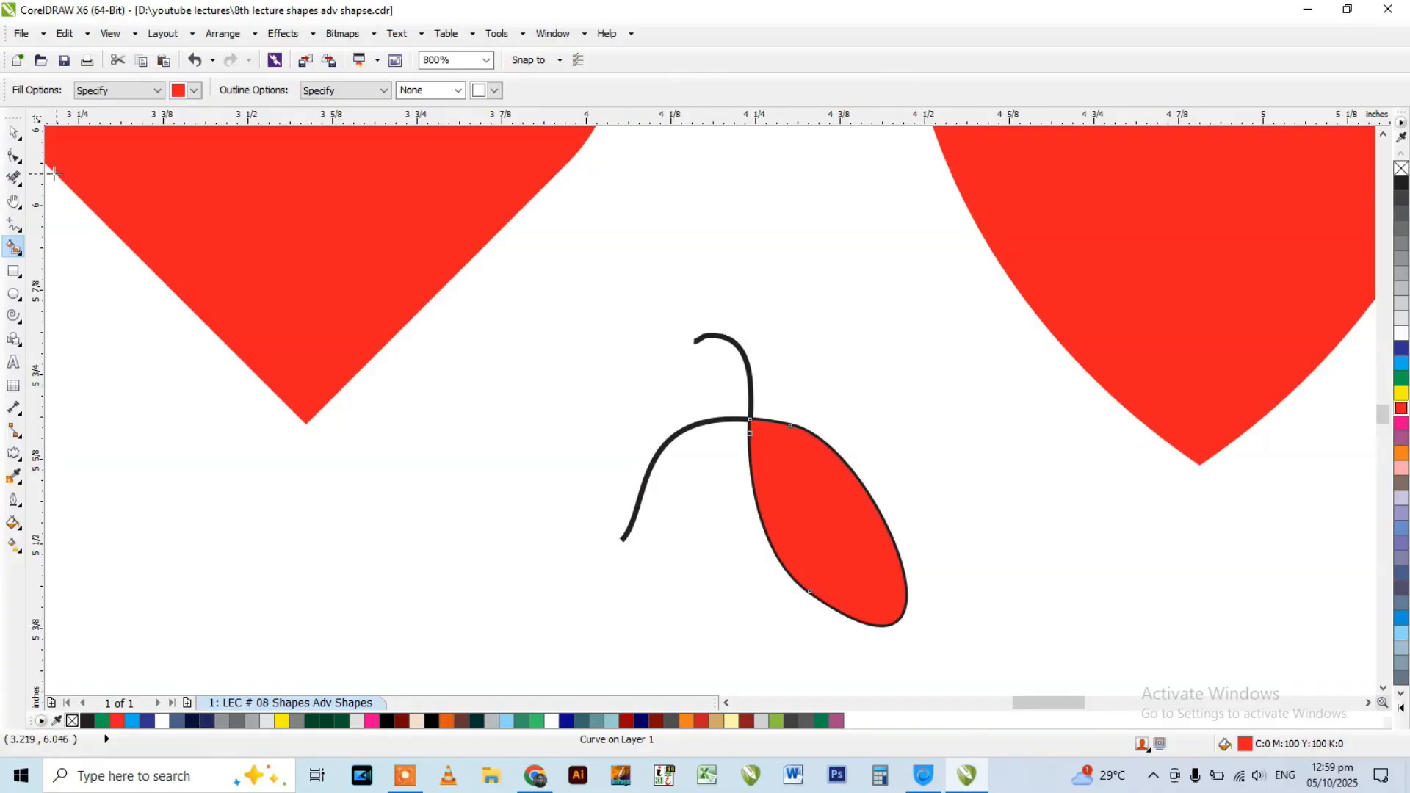
# Remove both loose tails of the freehand curve with Virtual Segment Delete and move the red loop shape up beside its outline.
pyautogui.click(15, 178)
pyautogui.click(97, 246)
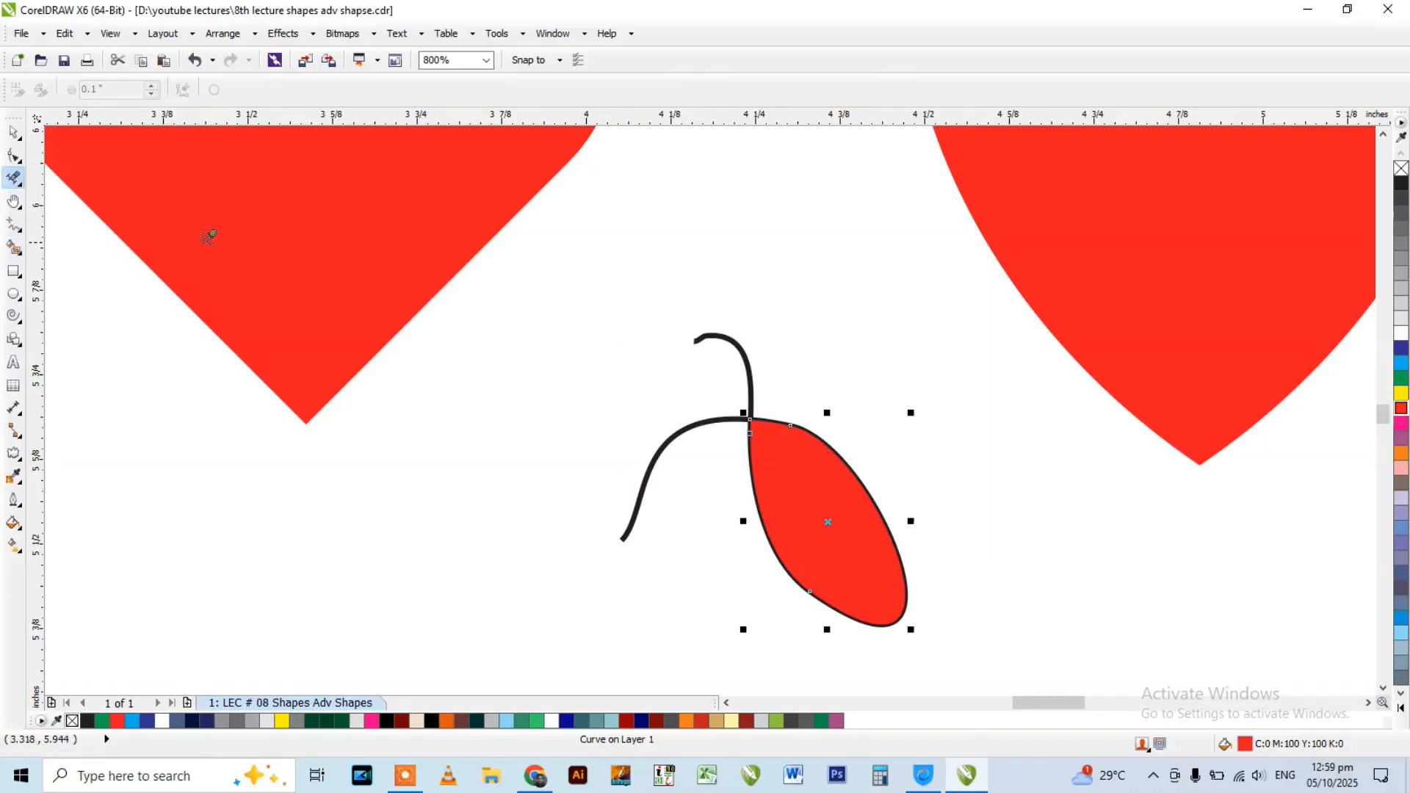
pyautogui.moveTo(707, 361); pyautogui.dragTo(776, 331)
pyautogui.moveTo(664, 390); pyautogui.dragTo(690, 482)
pyautogui.press('space')
pyautogui.moveTo(805, 482); pyautogui.dragTo(671, 420)
pyautogui.scroll(-1, 676, 411)
pyautogui.click(575, 340)
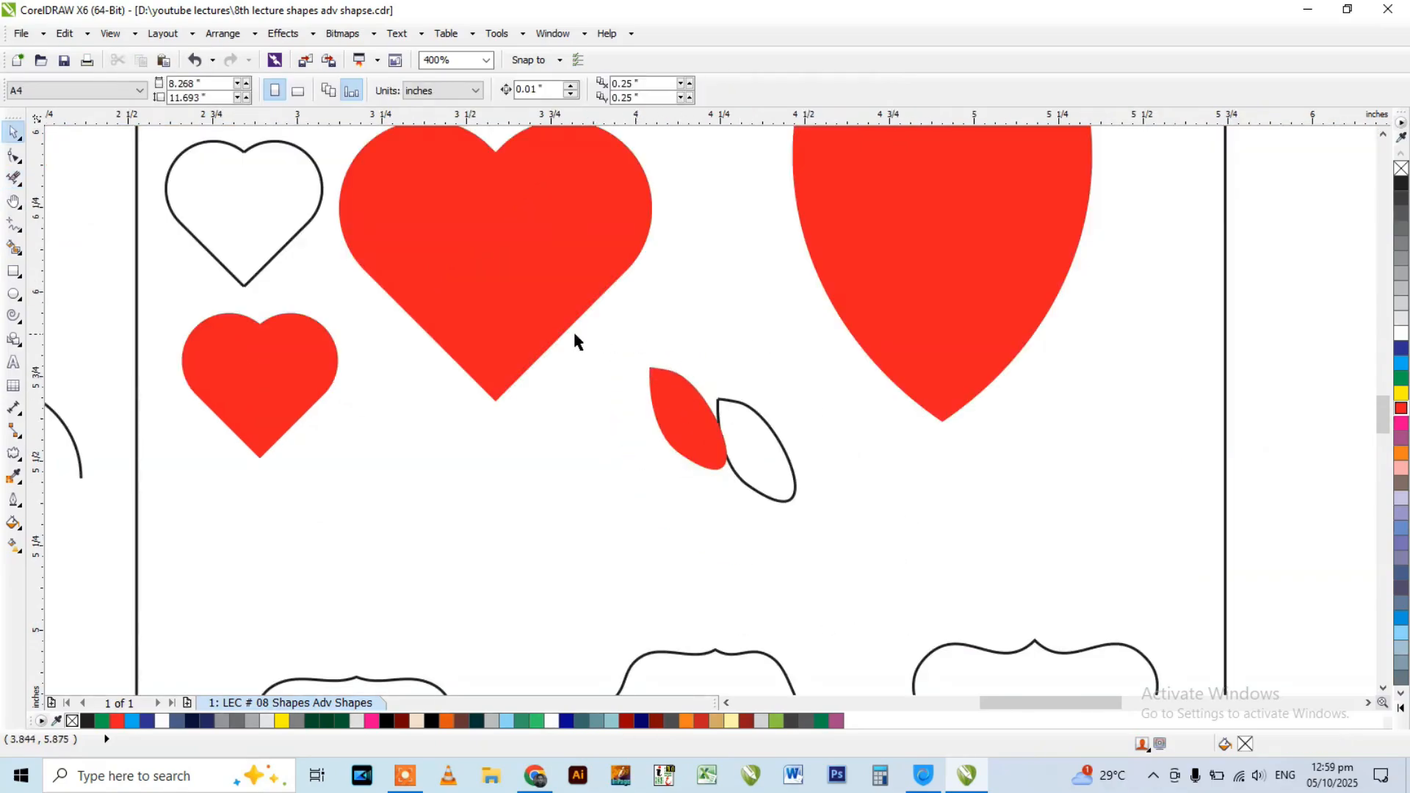
# Delete the small red heart, the small heart outline, the red loop shape and its outline.
pyautogui.scroll(-1, 617, 380)
pyautogui.click(415, 369)
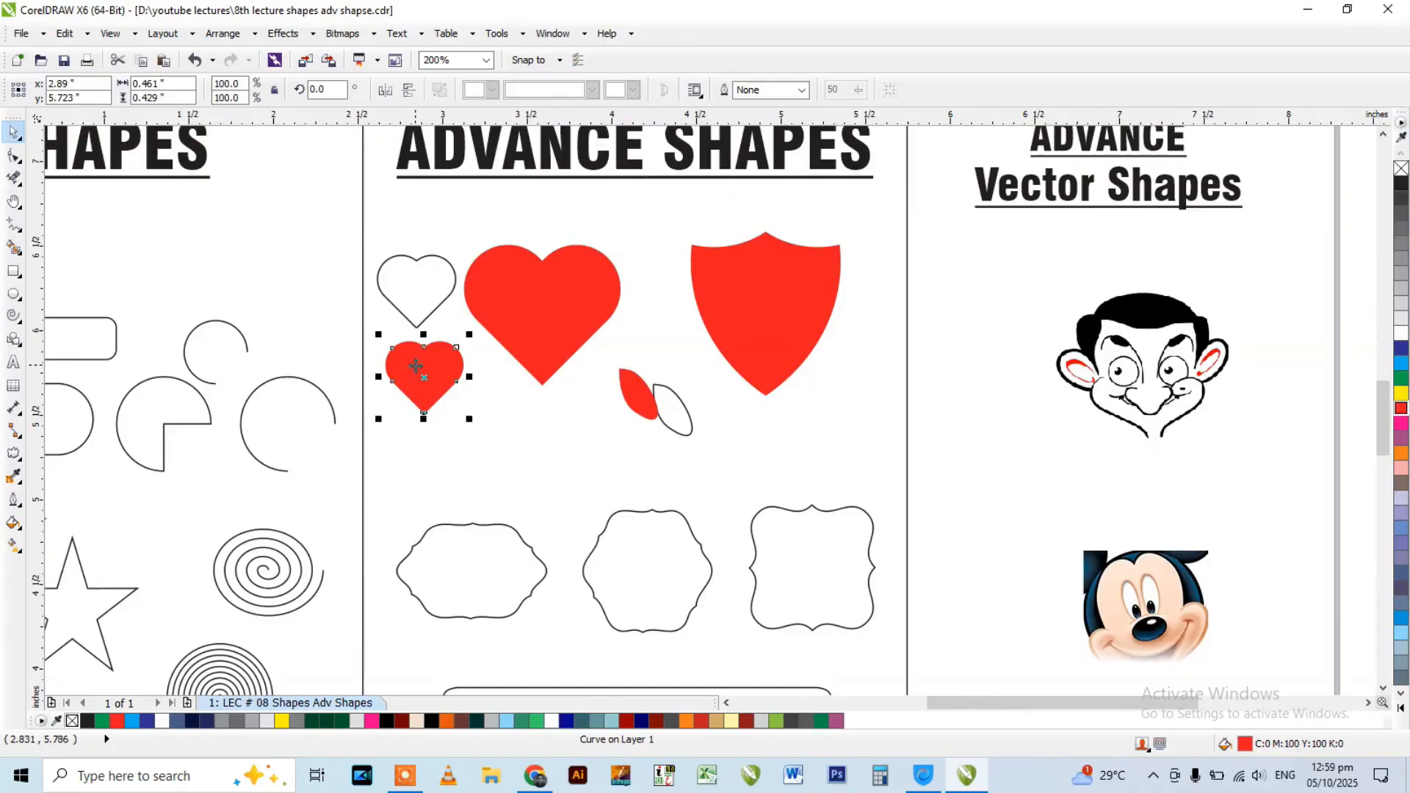
pyautogui.press('Delete')
pyautogui.click(449, 283)
pyautogui.press('Delete')
pyautogui.moveTo(425, 247); pyautogui.dragTo(353, 365)
pyautogui.press('Delete')
pyautogui.moveTo(586, 450); pyautogui.dragTo(587, 449)
pyautogui.press('Delete')
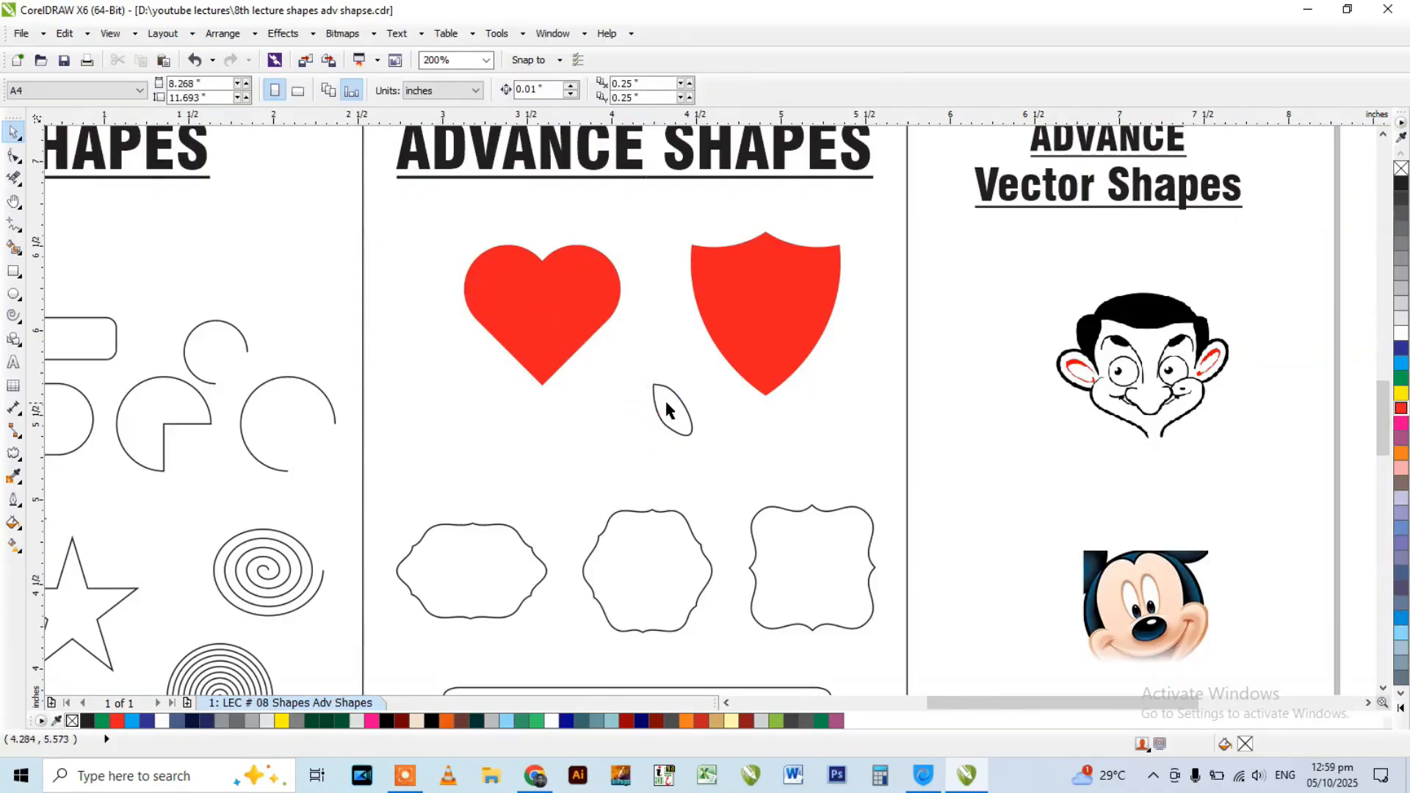
pyautogui.click(659, 397)
pyautogui.press('Delete')
# Draw a circle about 0.25 inches across between the heart and shield, and place an overlapping copy beside it on the same level.
pyautogui.click(13, 294)
pyautogui.scroll(1, 697, 411)
pyautogui.moveTo(515, 319)
pyautogui.mouseDown()
pyautogui.moveTo(580, 377)
pyautogui.moveTo(637, 371)
pyautogui.mouseUp()
pyautogui.scroll(1, 579, 368)
pyautogui.rightClick(636, 371)
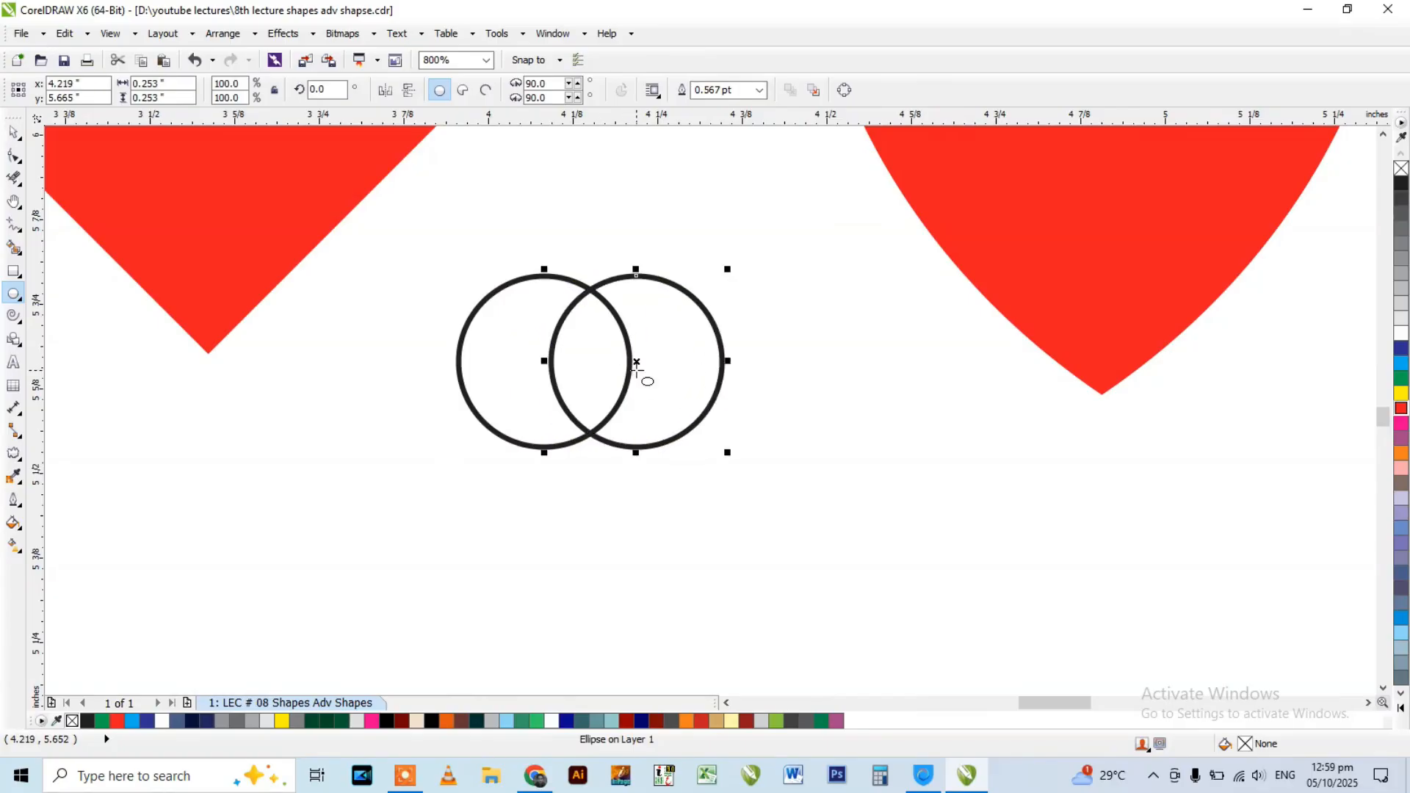
# Copy the pair of overlapping circles straight up to Y 5.801 inches so the copies overlap the originals.
pyautogui.moveTo(423, 237)
pyautogui.mouseDown()
pyautogui.moveTo(449, 278)
pyautogui.moveTo(769, 485)
pyautogui.mouseUp()
pyautogui.press('space')
pyautogui.press('Delete')
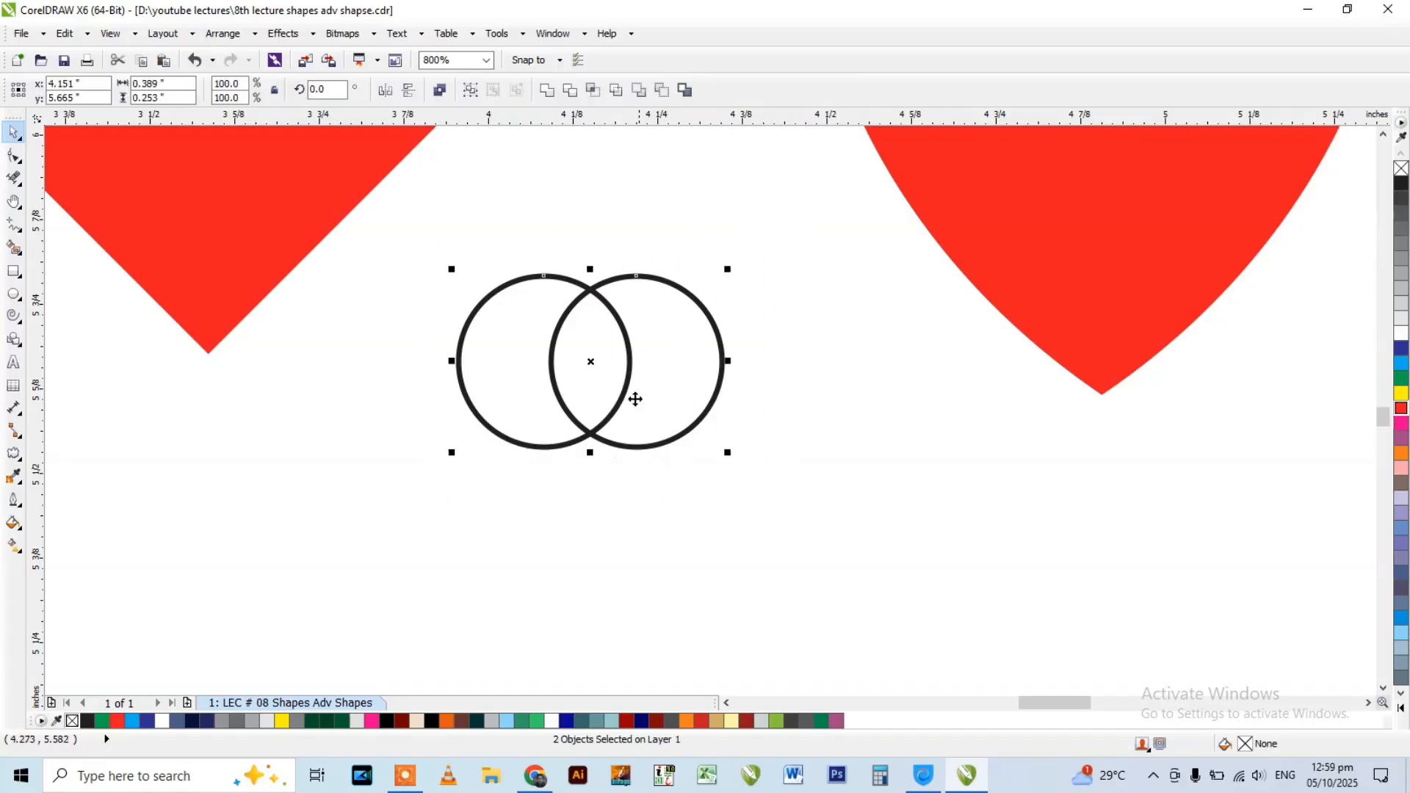
pyautogui.moveTo(592, 371); pyautogui.dragTo(590, 273)
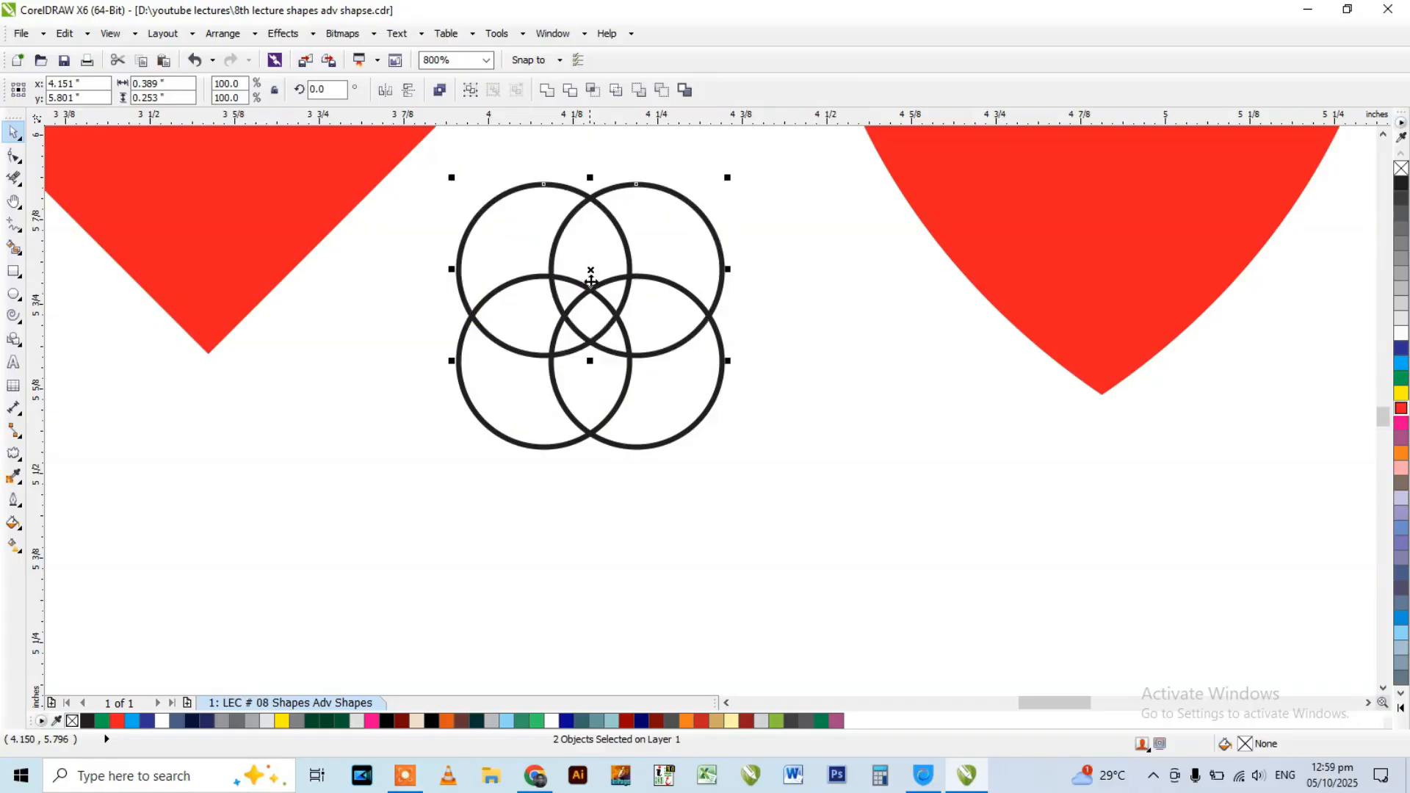
pyautogui.scroll(2, 587, 381)
pyautogui.moveTo(587, 379); pyautogui.dragTo(520, 368)
pyautogui.hotkey('ctrl', 'z')
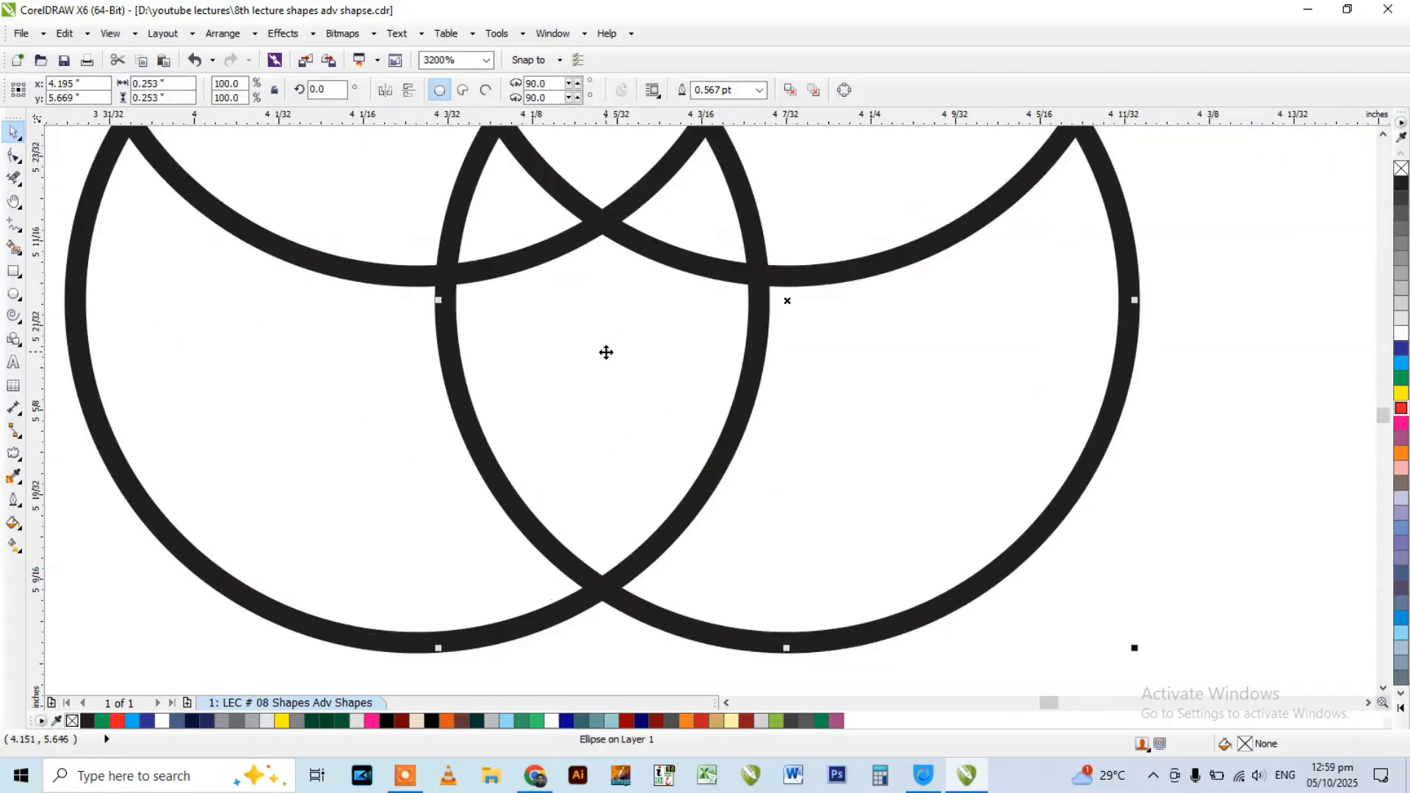
# Fill the shield-shaped area where the two lower circles overlap with red using Smart Fill.
pyautogui.click(14, 248)
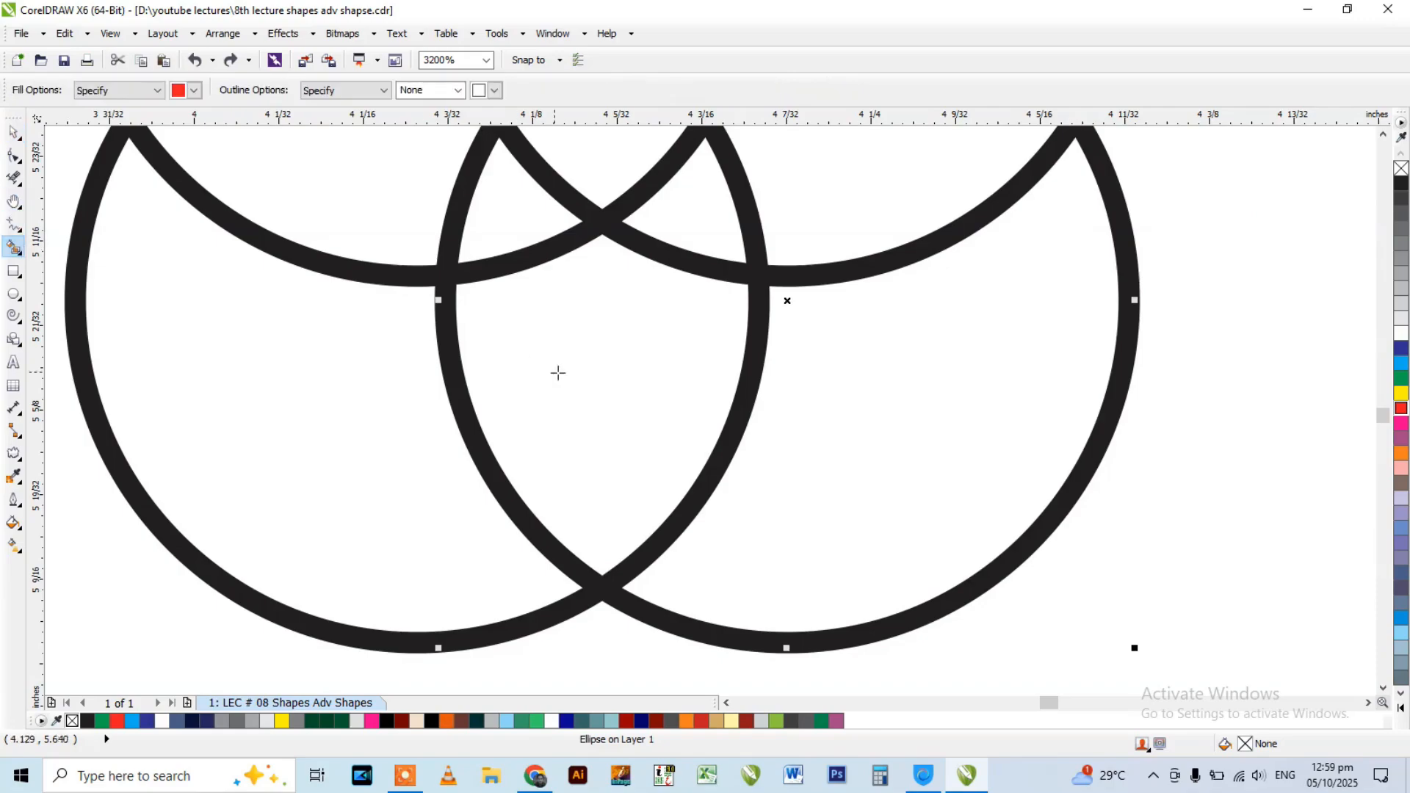
pyautogui.click(526, 368)
pyautogui.scroll(-2, 526, 367)
# Move the filled shield shape out of the circles to below the large shield and enlarge it to about 0.50 by 0.59 inches.
pyautogui.press('space')
pyautogui.moveTo(494, 377); pyautogui.dragTo(825, 354)
pyautogui.scroll(-2, 708, 447)
pyautogui.moveTo(793, 406); pyautogui.dragTo(888, 459)
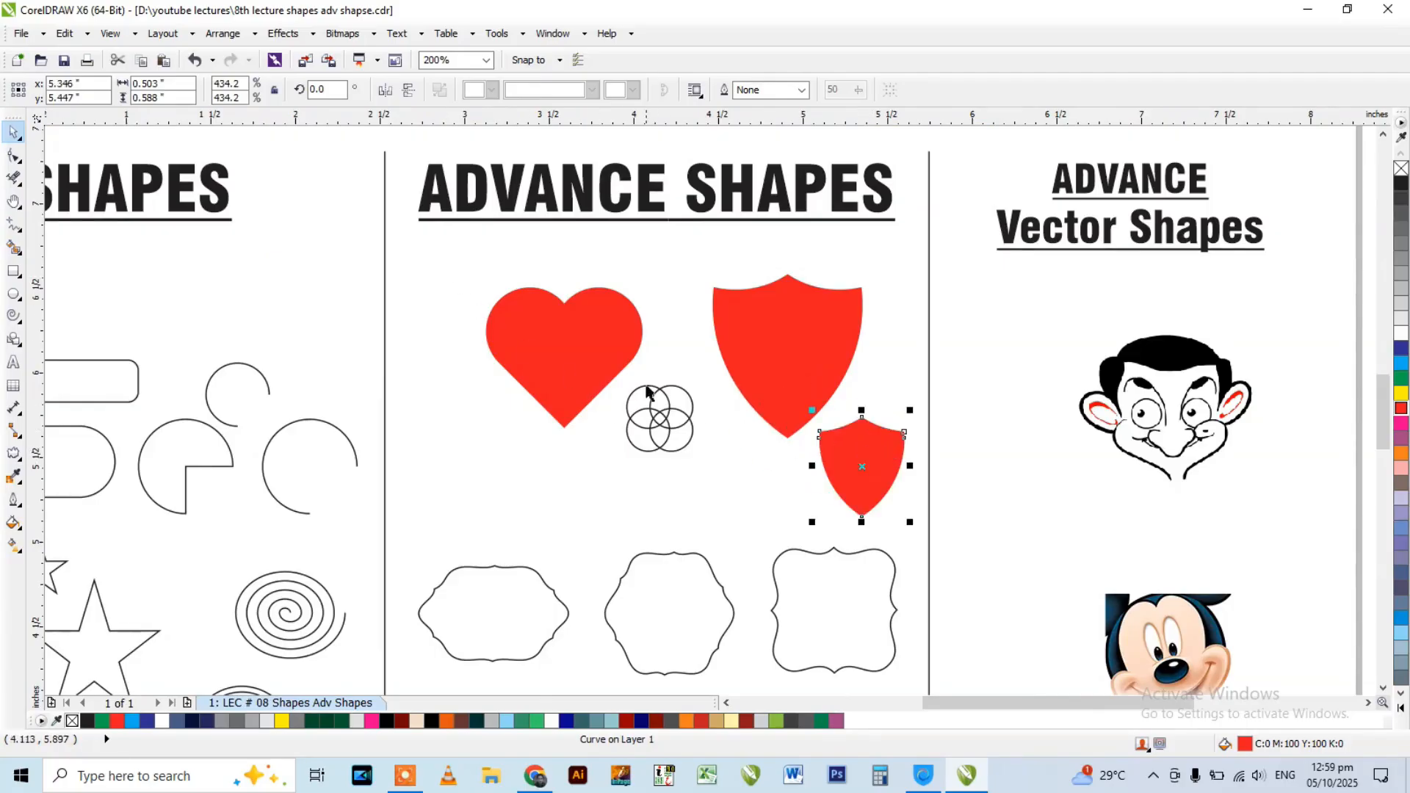
# Delete the four overlapping circles and the small red shield.
pyautogui.moveTo(702, 369); pyautogui.dragTo(599, 488)
pyautogui.press('Delete')
pyautogui.click(835, 466)
pyautogui.press('Delete')
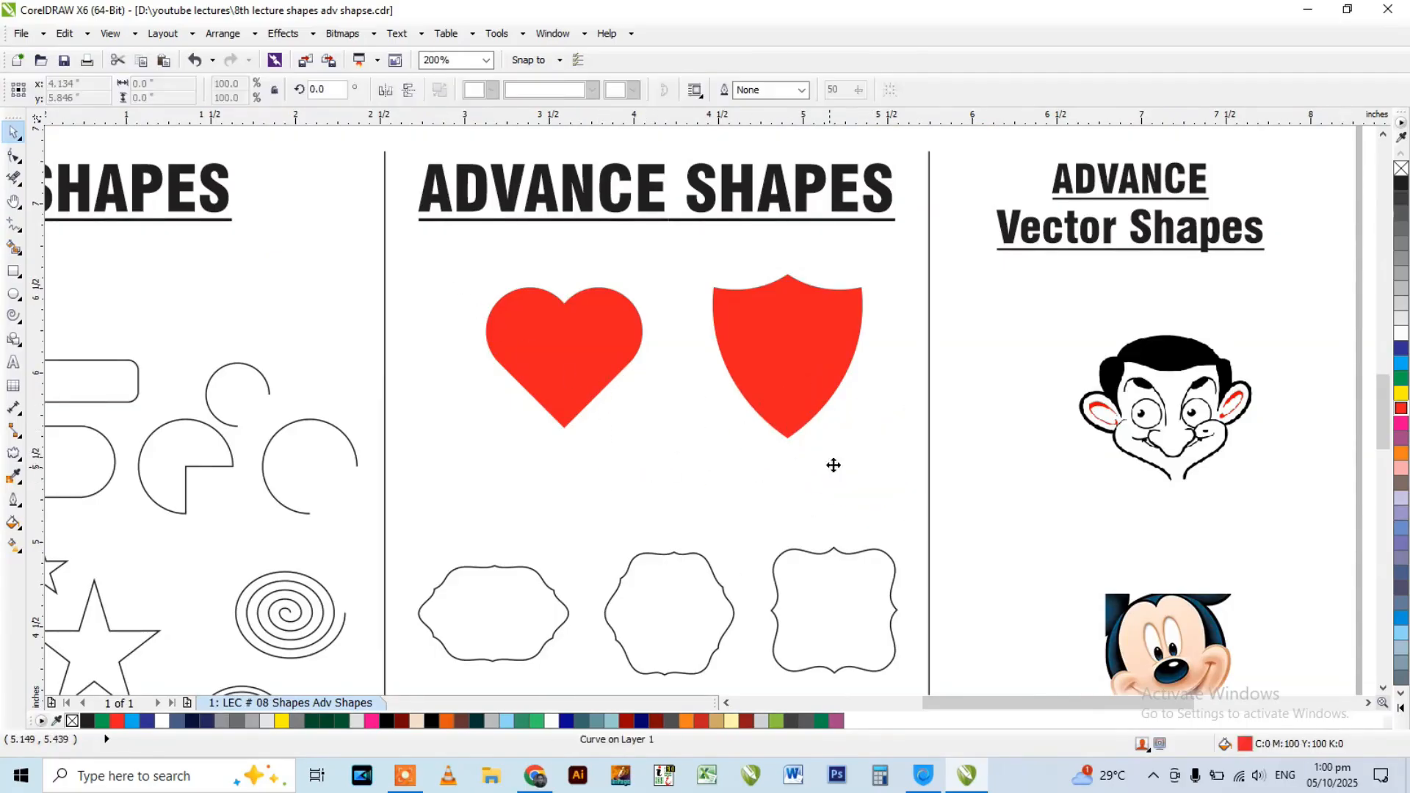
# Select the wide ornate frame under Advance Shapes and examine its outline and polygon properties.
pyautogui.scroll(-1, 551, 367)
pyautogui.scroll(2, 520, 496)
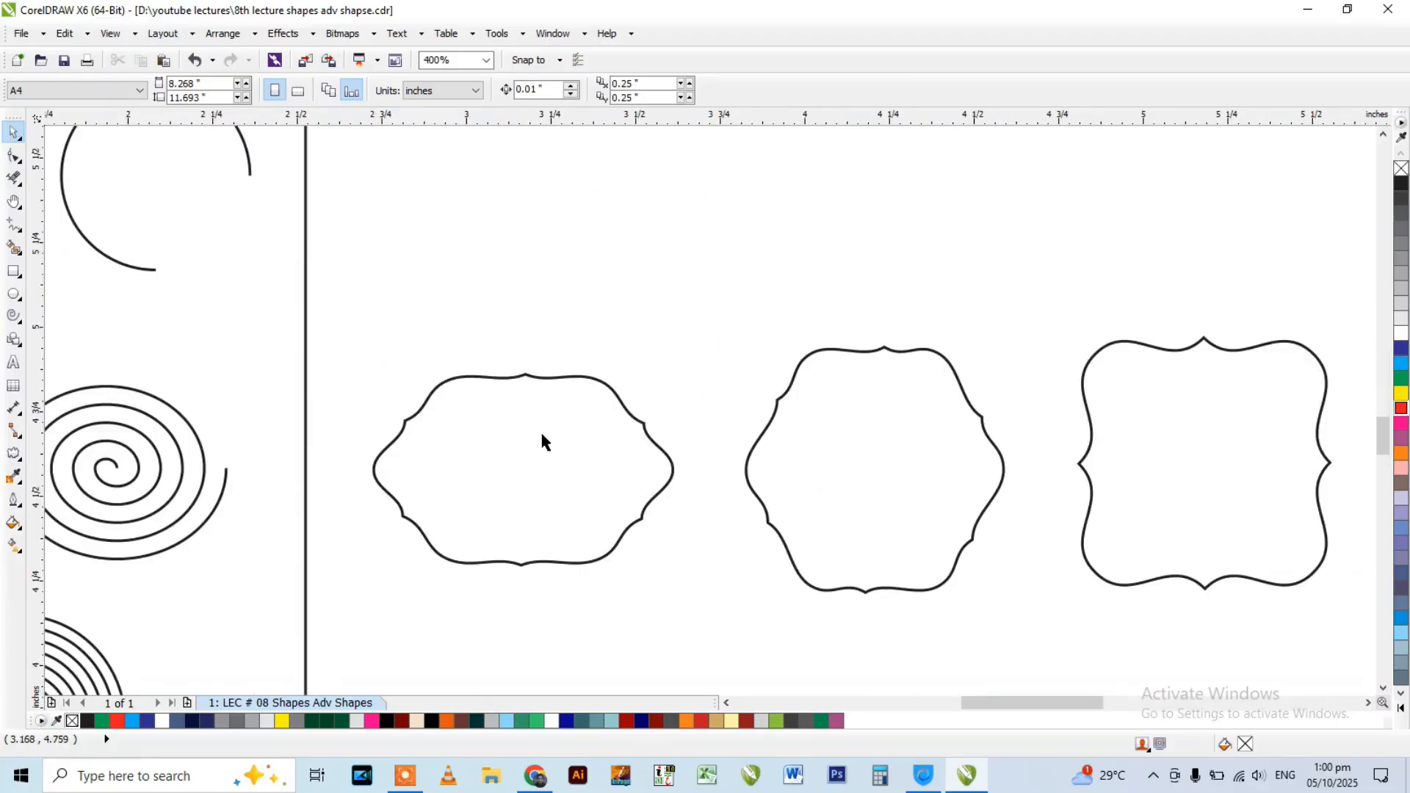
pyautogui.scroll(-1, 545, 439)
pyautogui.press('a')
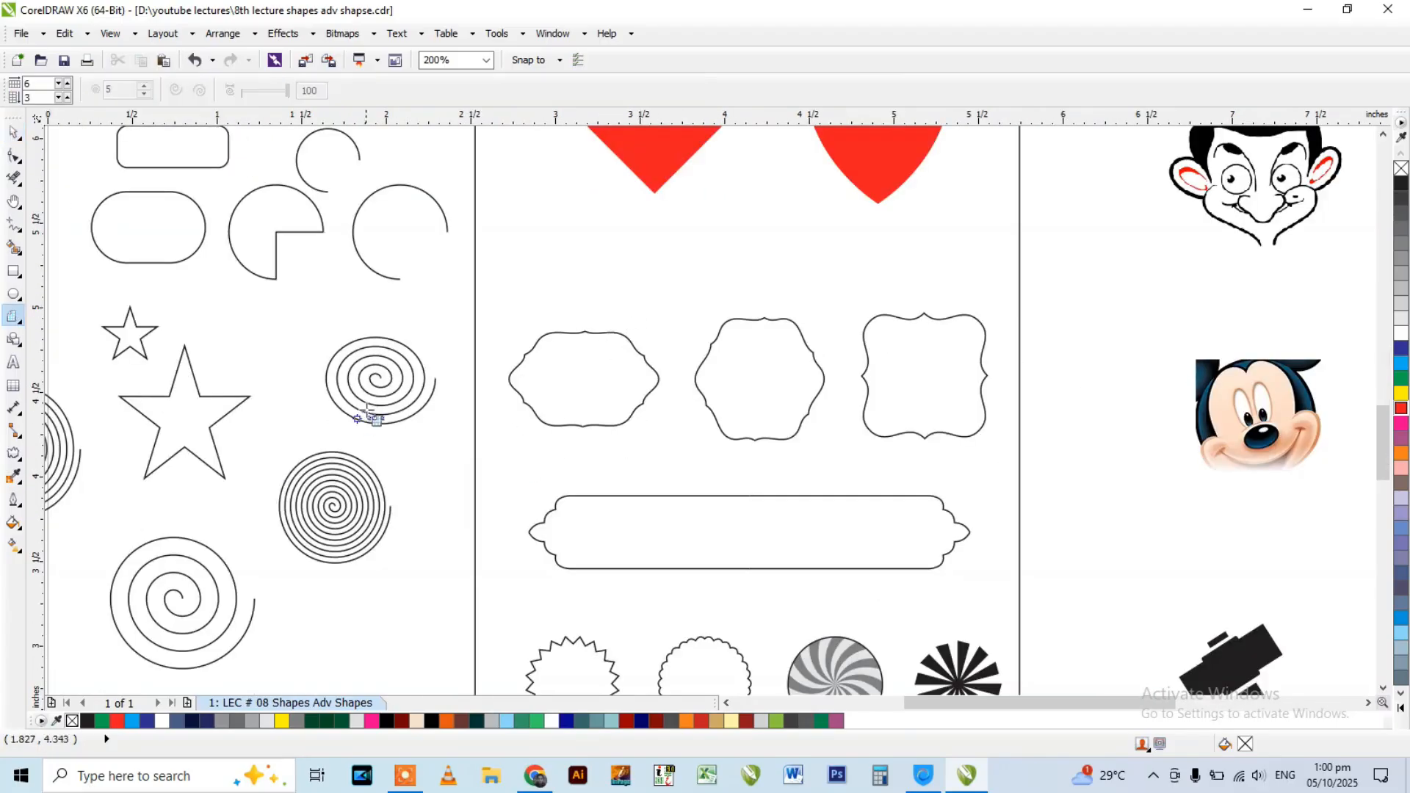
pyautogui.press('space')
pyautogui.click(573, 376)
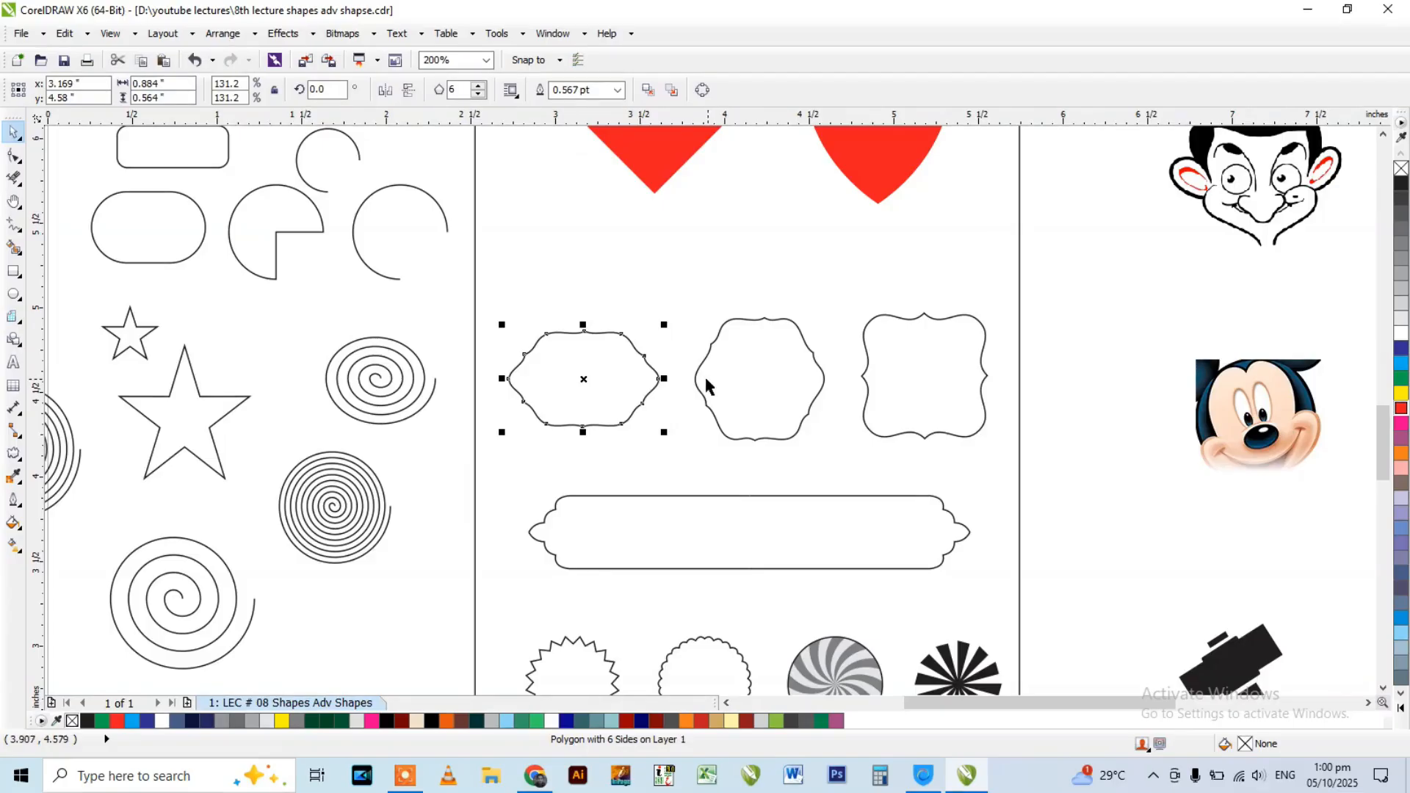
pyautogui.scroll(1, 601, 368)
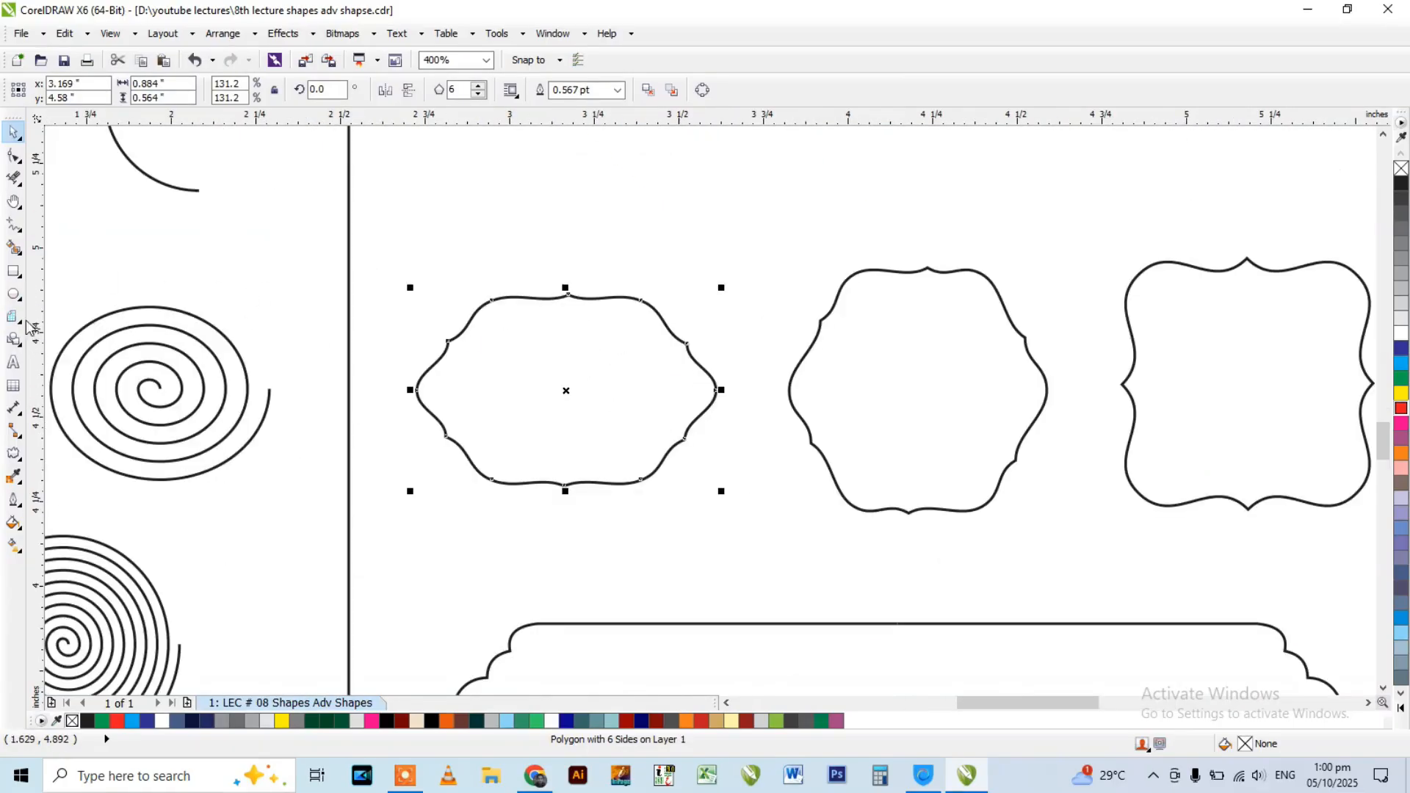
# Draw a six-sided polygon about 0.34 by 0.39 inches above the wide ornate frame.
pyautogui.click(19, 299)
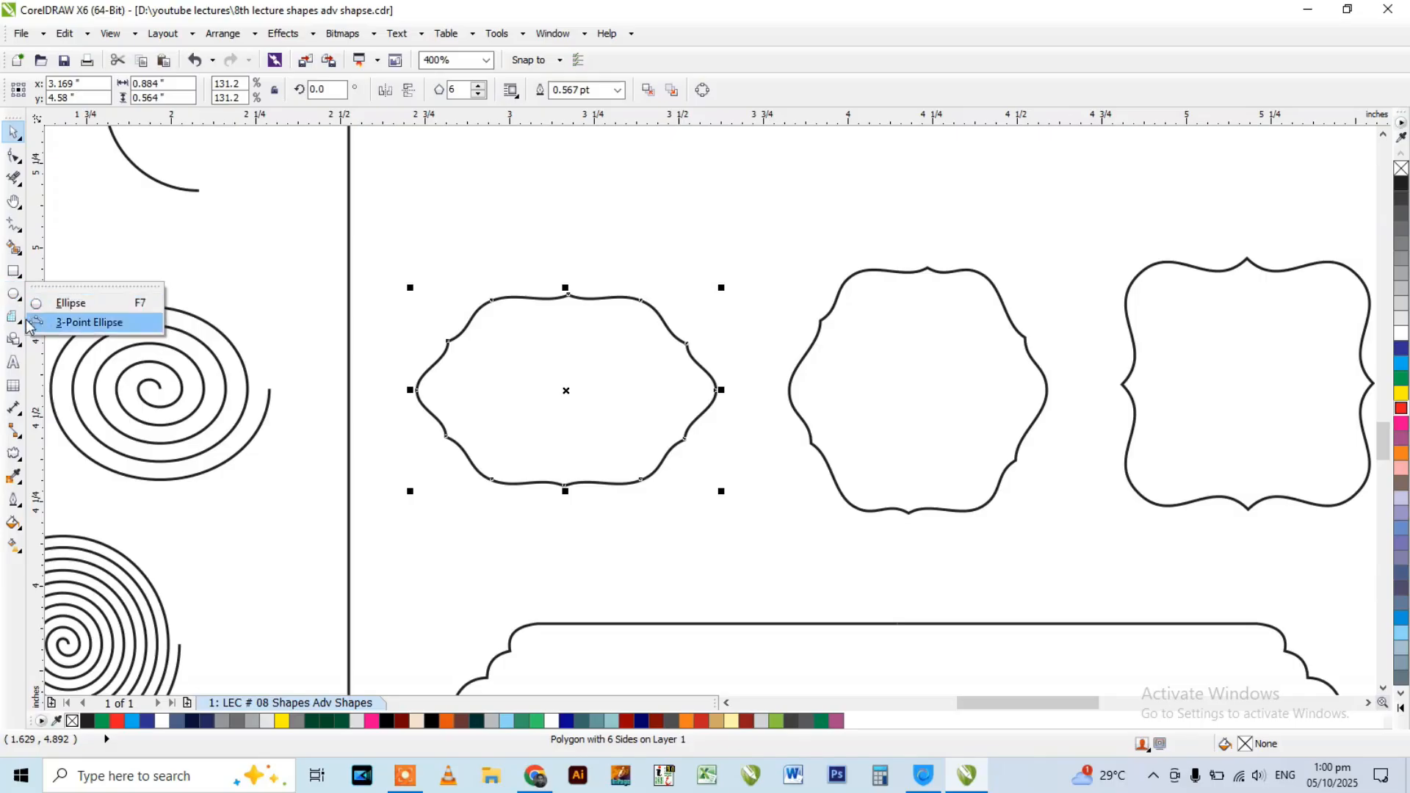
pyautogui.click(16, 328)
pyautogui.click(70, 326)
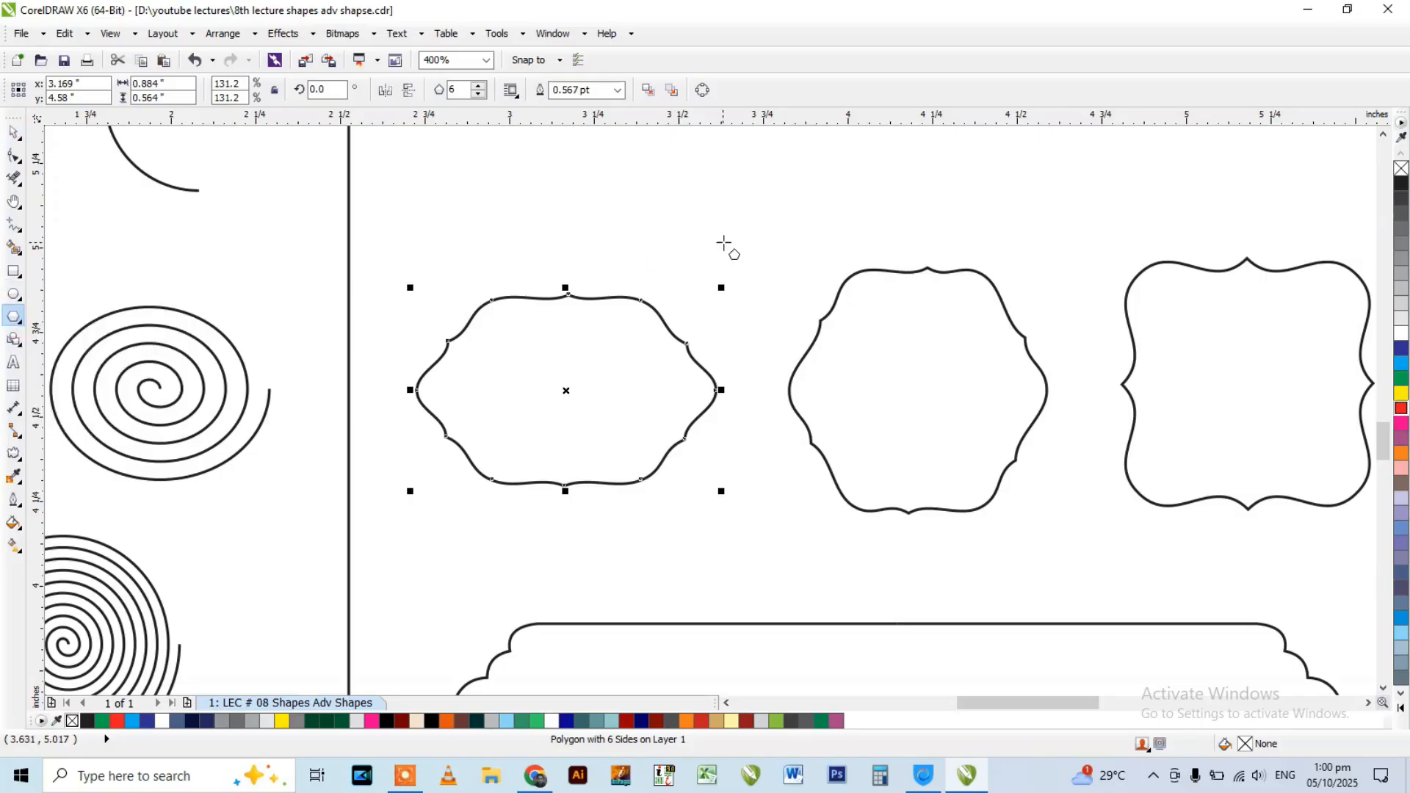
pyautogui.moveTo(494, 169); pyautogui.dragTo(618, 271)
pyautogui.click(478, 86)
pyautogui.click(478, 86)
pyautogui.click(478, 86)
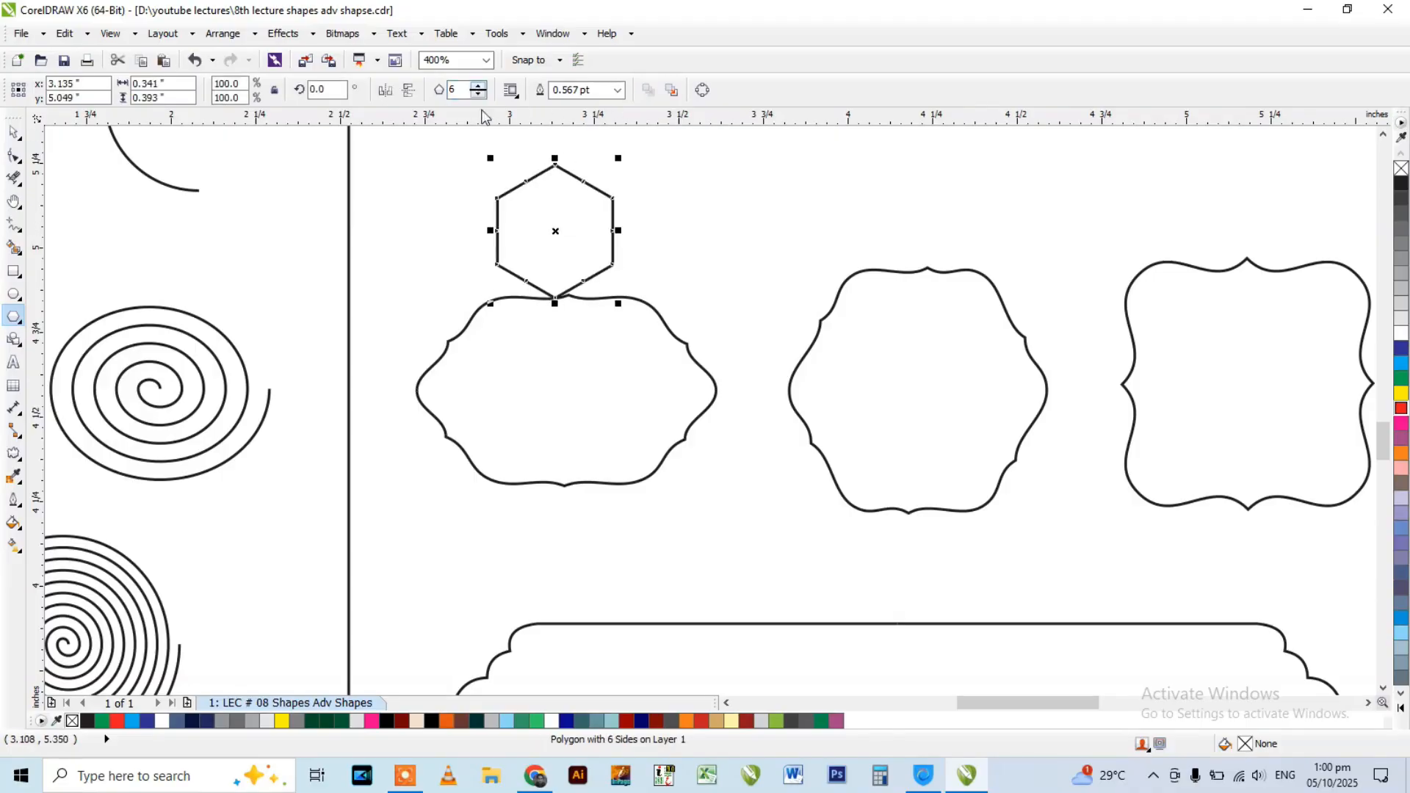
# Stretch the hexagon sideways in both directions to about 0.80 inches wide.
pyautogui.press('space')
pyautogui.scroll(2, 538, 151)
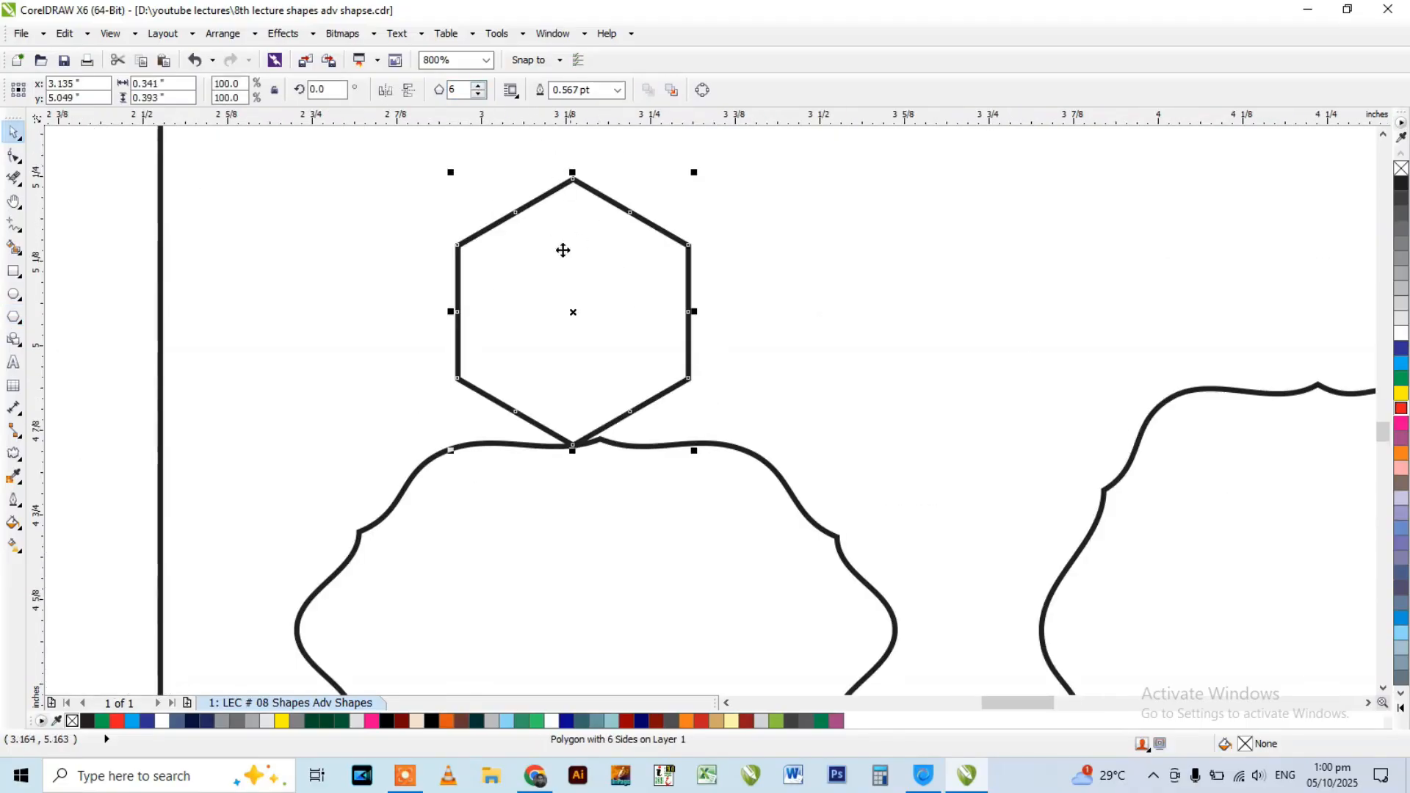
pyautogui.moveTo(461, 306); pyautogui.dragTo(318, 309)
pyautogui.moveTo(694, 311); pyautogui.dragTo(858, 315)
pyautogui.scroll(-2, 692, 265)
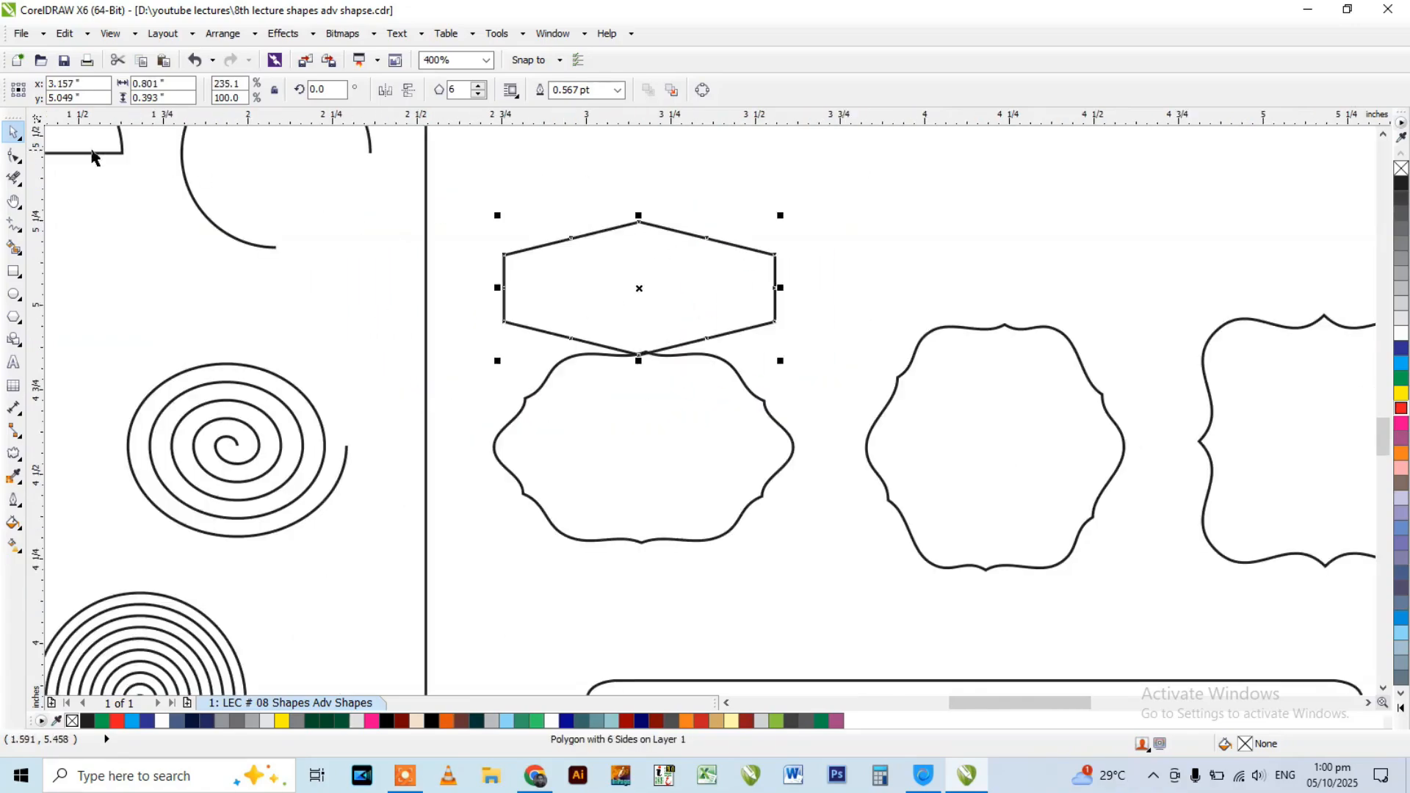
# Move the stretched hexagon slightly upward, clear of the wide ornate frame.
pyautogui.click(14, 155)
pyautogui.scroll(2, 626, 212)
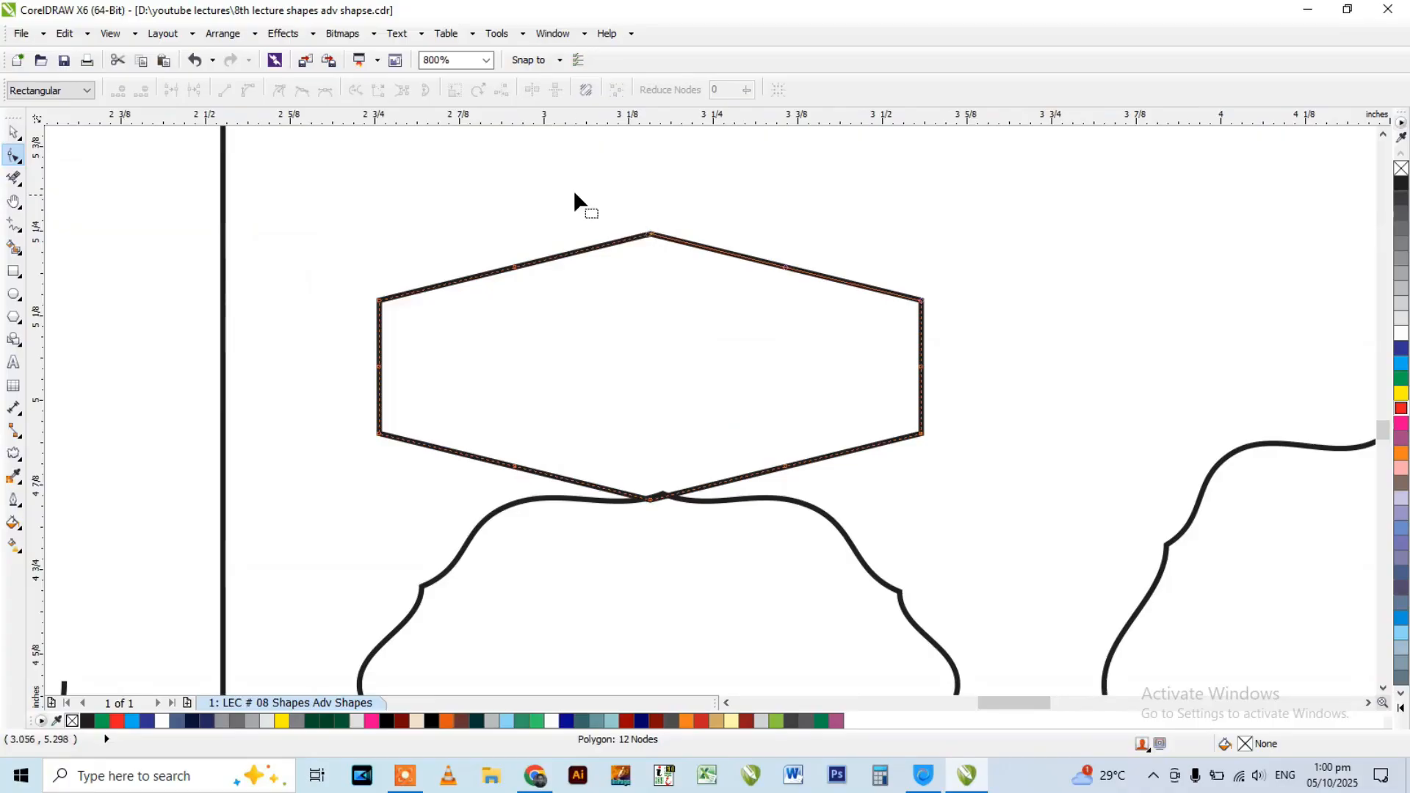
pyautogui.moveTo(327, 173); pyautogui.dragTo(979, 552)
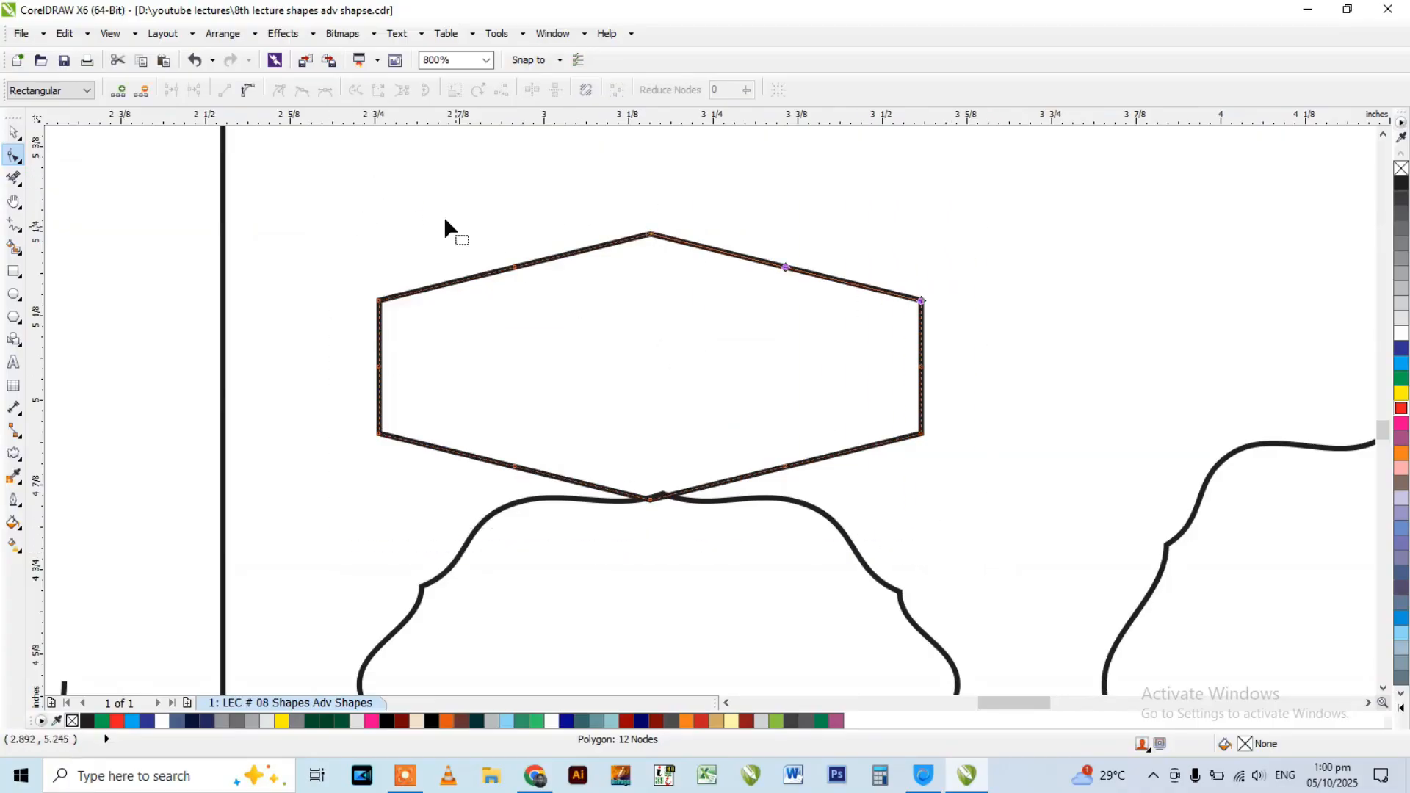
pyautogui.press('space')
pyautogui.scroll(-1, 672, 372)
pyautogui.moveTo(684, 349); pyautogui.dragTo(682, 309)
pyautogui.scroll(1, 655, 276)
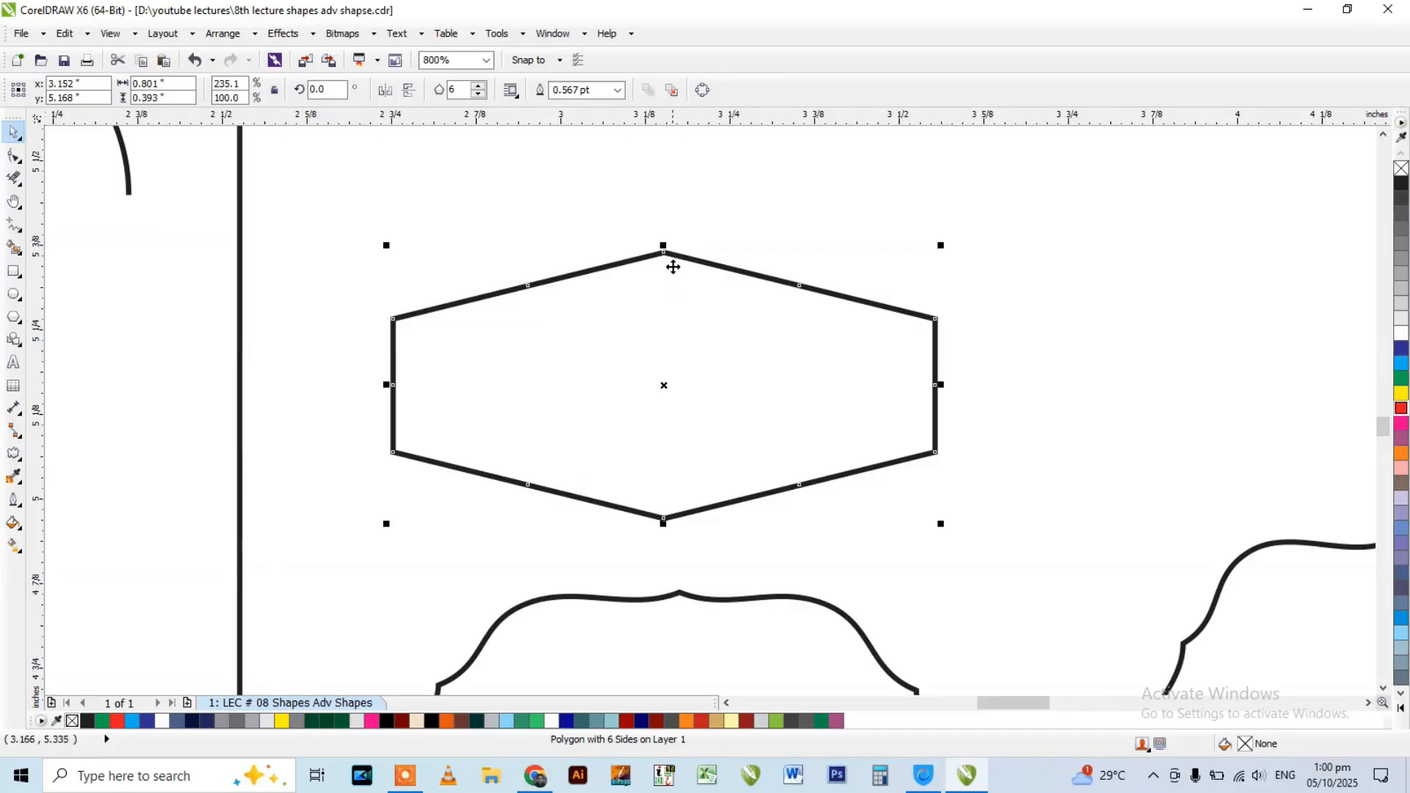
# Curve the hexagon's sides by converting and pulling its nodes, and narrow the resulting wavy frame to about 0.70 by 0.44 inches.
pyautogui.click(14, 156)
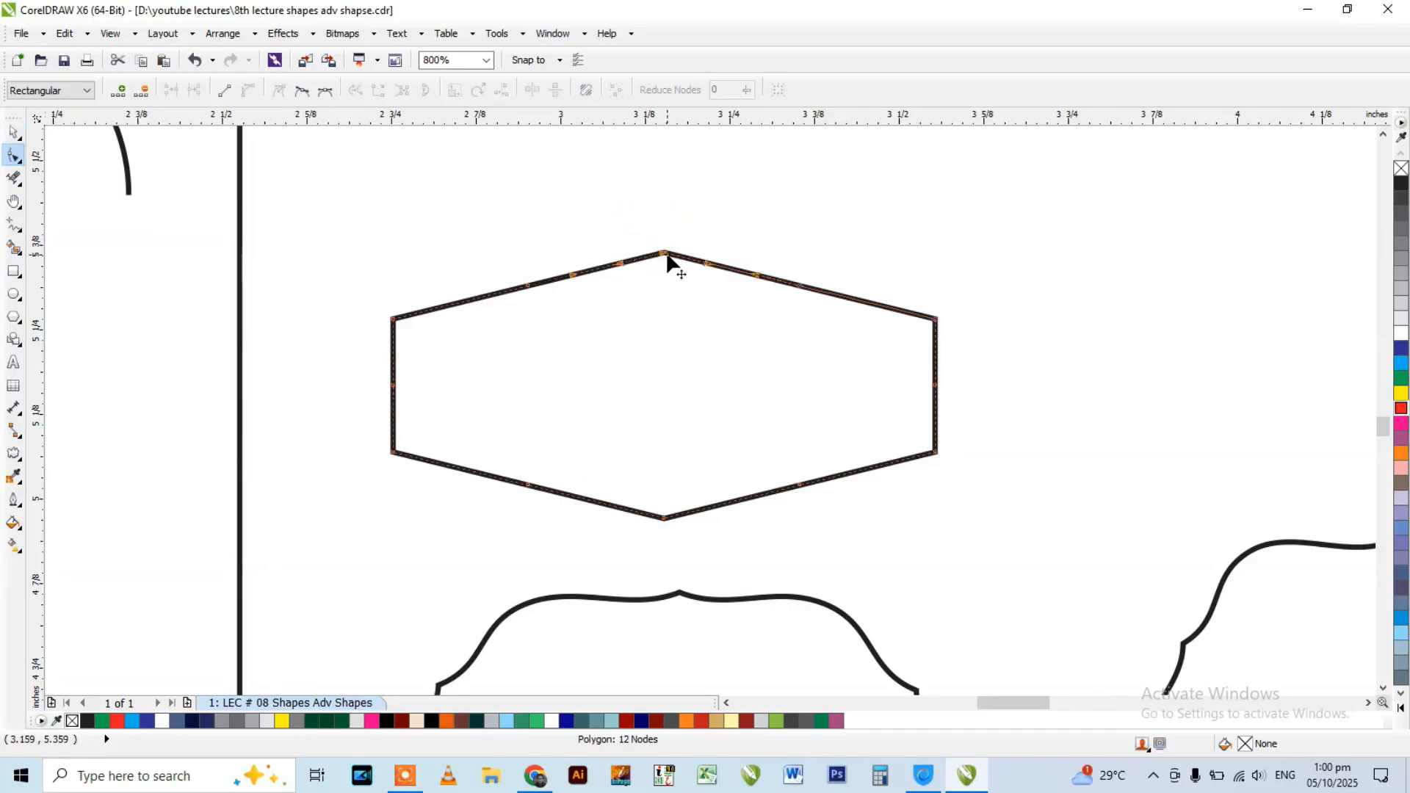
pyautogui.moveTo(665, 257); pyautogui.dragTo(663, 185)
pyautogui.press('space')
pyautogui.scroll(-1, 700, 302)
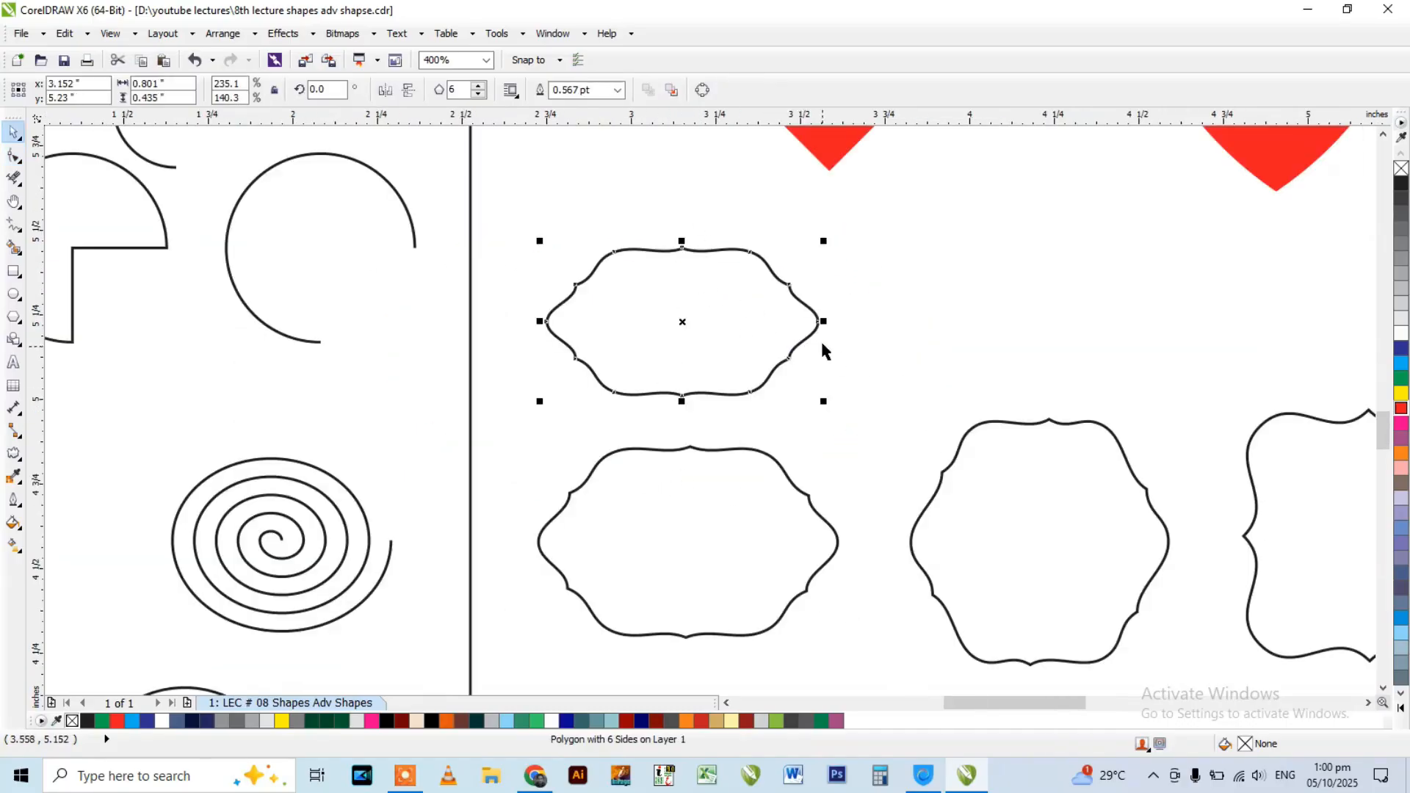
pyautogui.moveTo(824, 321); pyautogui.dragTo(805, 321)
pyautogui.click(545, 301)
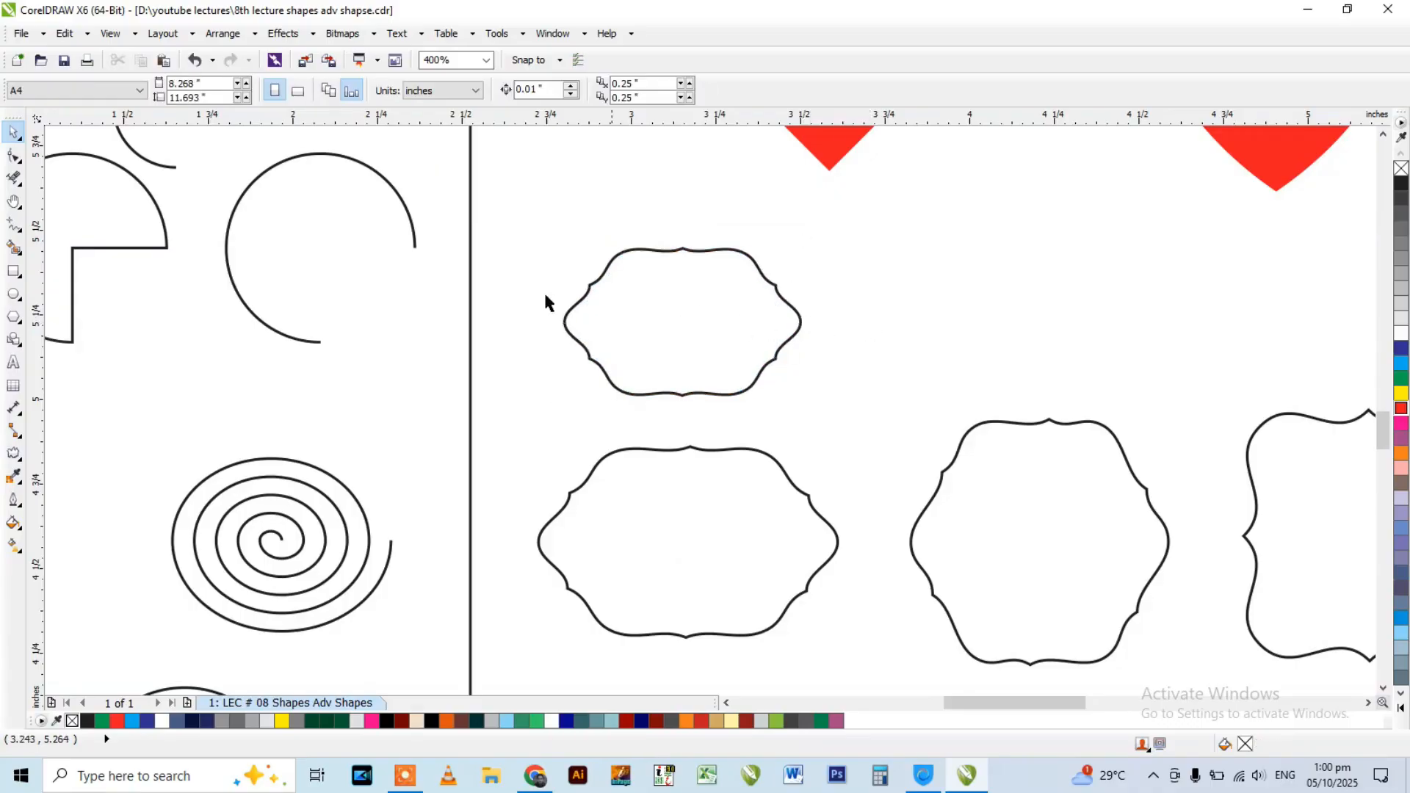
# Duplicate the new wavy frame above the middle ornate frame and narrow the copy to about 0.50 inches wide.
pyautogui.scroll(-1, 545, 301)
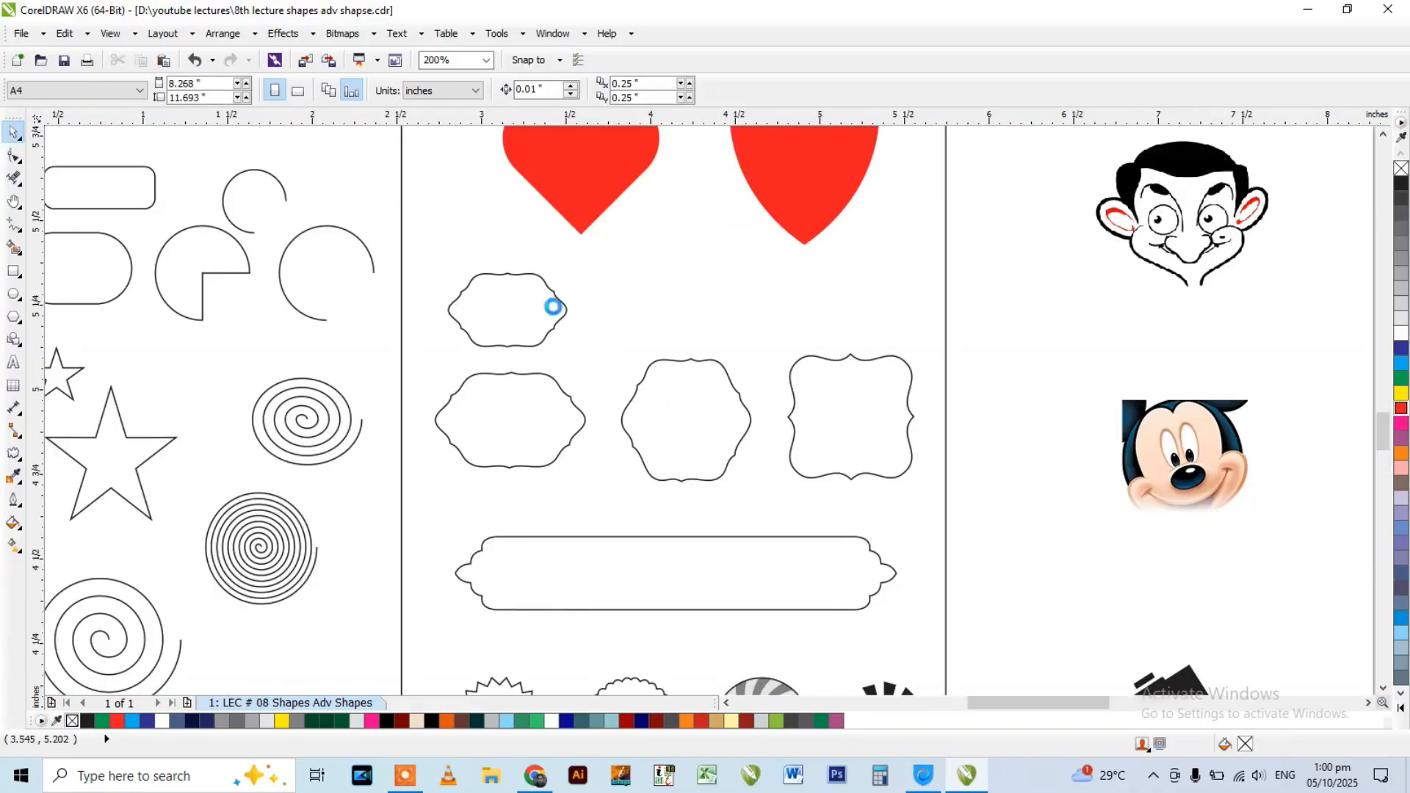
pyautogui.scroll(1, 557, 312)
pyautogui.click(522, 299)
pyautogui.moveTo(522, 299); pyautogui.dragTo(699, 309)
pyautogui.scroll(1, 702, 307)
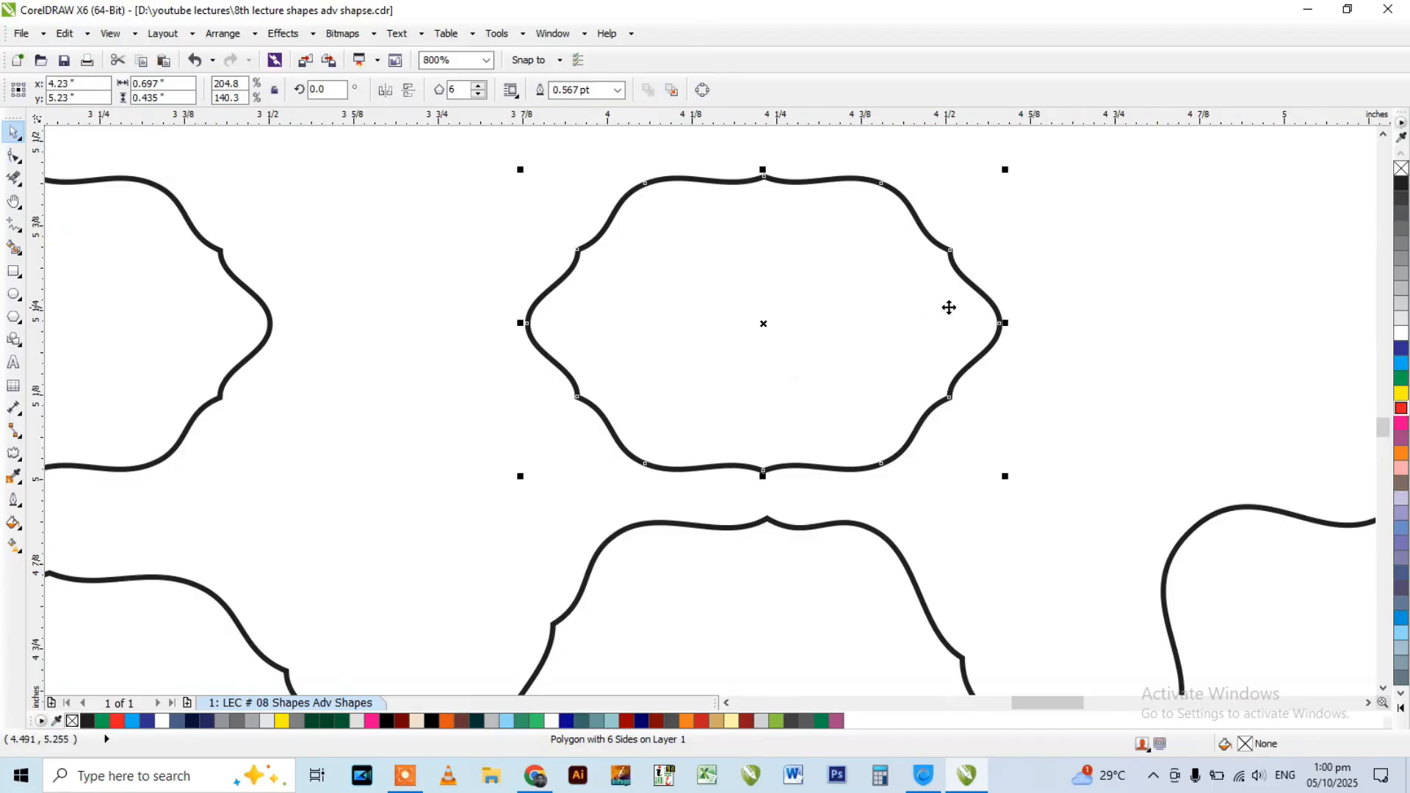
pyautogui.moveTo(1000, 322); pyautogui.dragTo(941, 321)
pyautogui.click(483, 286)
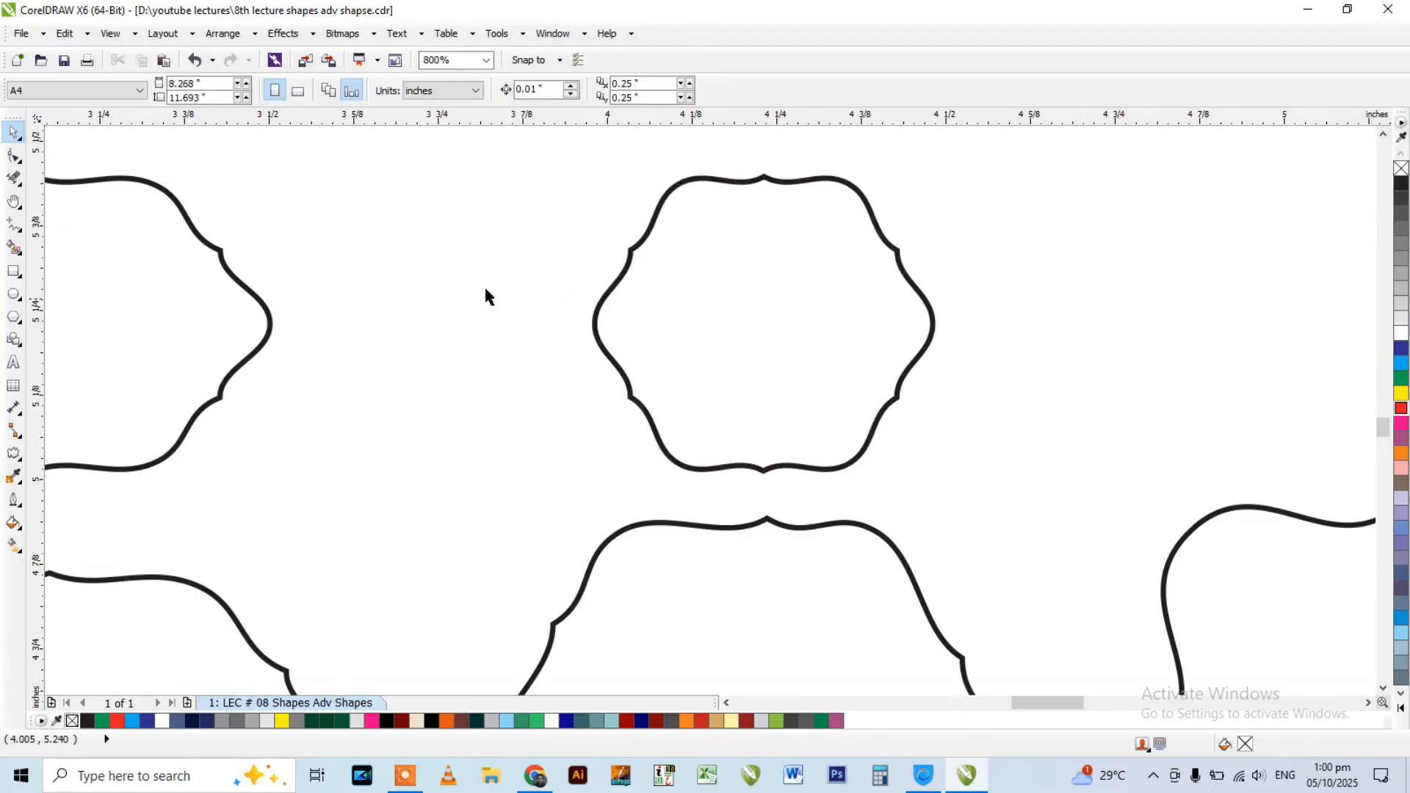
# Check the square ornate frame's side count and draw a four-sided polygon about 0.32 inches across above it.
pyautogui.scroll(-1, 584, 332)
pyautogui.click(815, 421)
pyautogui.scroll(-1, 592, 299)
pyautogui.scroll(1, 739, 363)
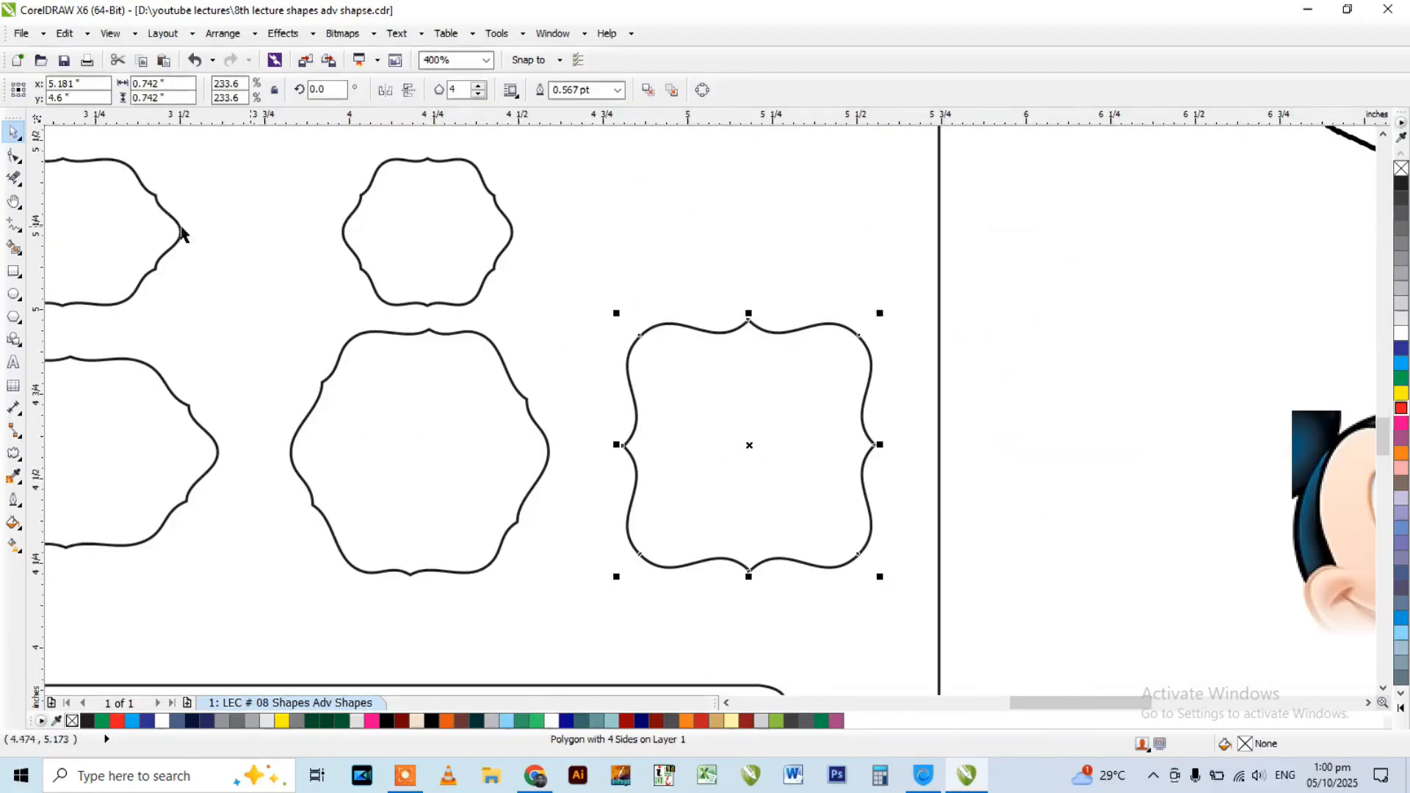
pyautogui.click(13, 317)
pyautogui.moveTo(651, 198); pyautogui.dragTo(758, 292)
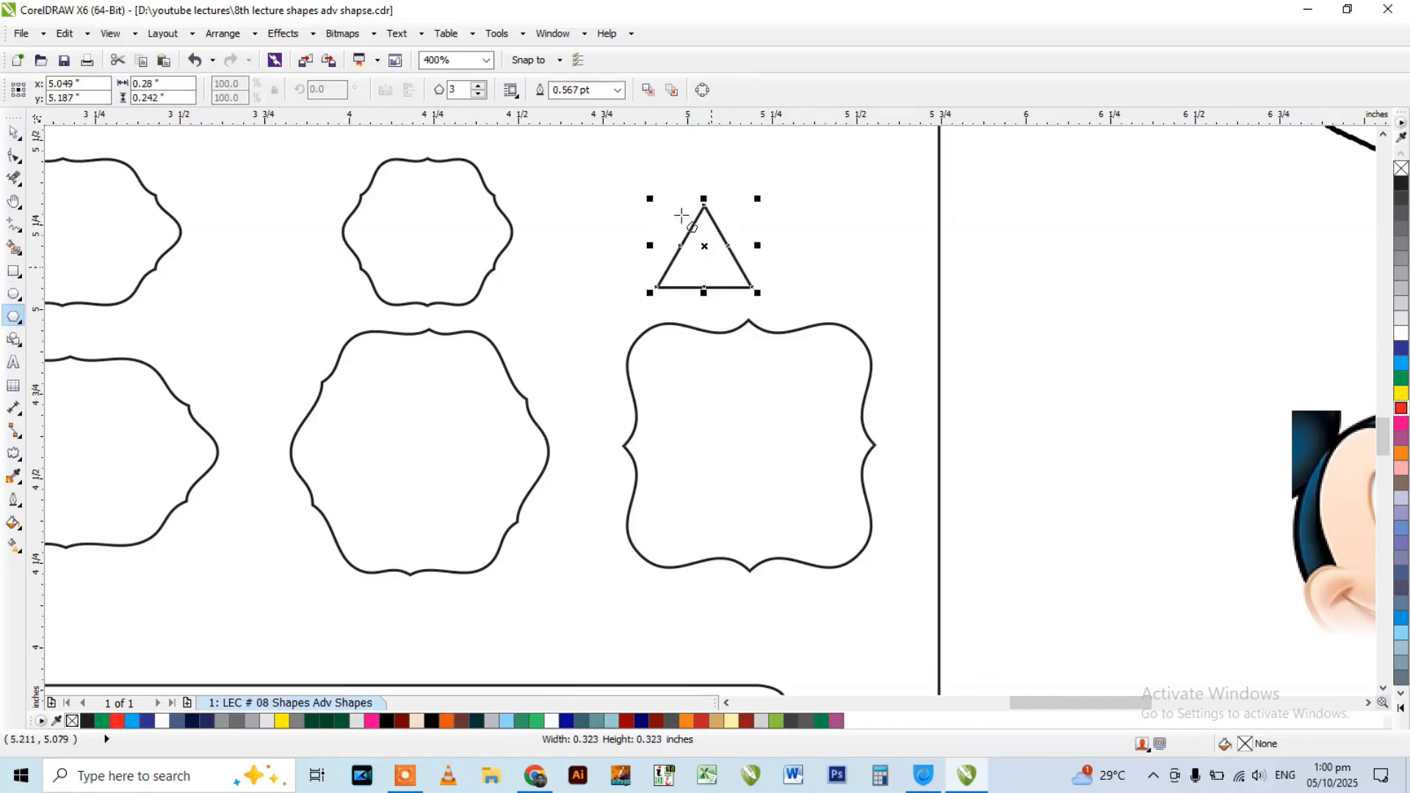
pyautogui.click(478, 86)
# Centre the small diamond over the square ornate frame and enlarge it to about 0.46 inches across.
pyautogui.press('space')
pyautogui.moveTo(705, 230); pyautogui.dragTo(781, 216)
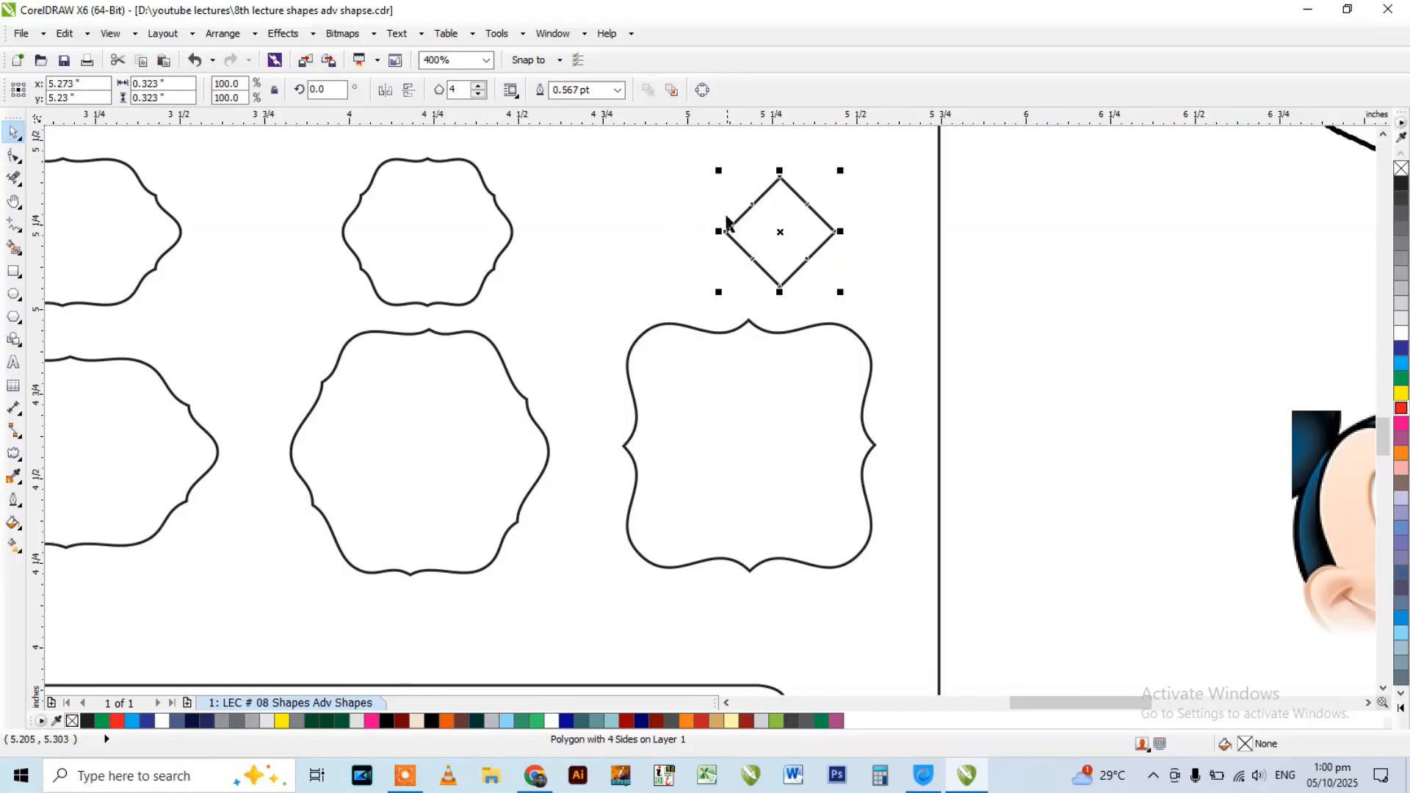
pyautogui.moveTo(716, 173); pyautogui.dragTo(671, 127)
pyautogui.scroll(-2, 749, 202)
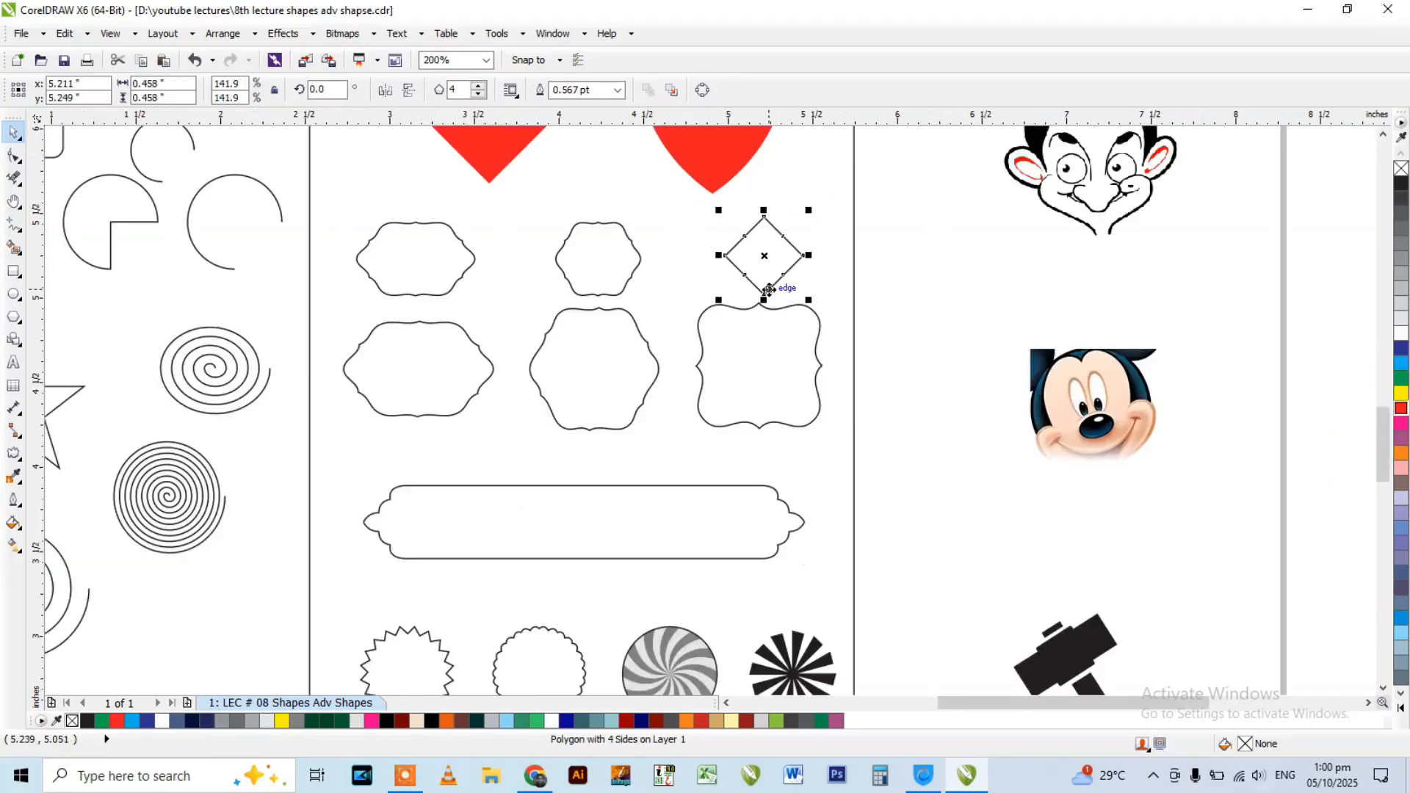
pyautogui.scroll(2, 771, 217)
# Curve the diamond's sides and pull its top node inward to form a square ornate frame about 0.26 inches across.
pyautogui.click(24, 155)
pyautogui.moveTo(827, 369); pyautogui.dragTo(828, 370)
pyautogui.scroll(2, 680, 209)
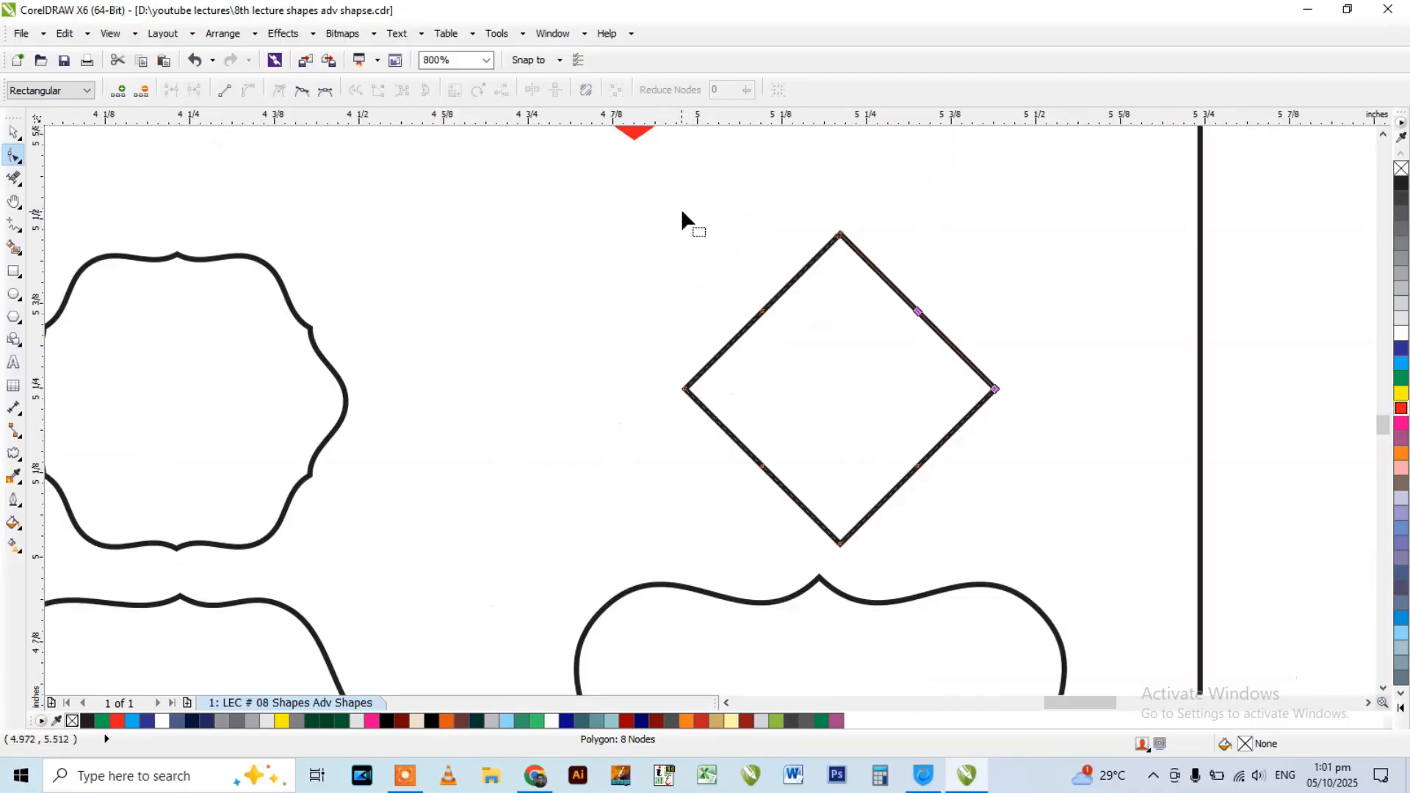
pyautogui.moveTo(812, 205); pyautogui.dragTo(838, 298)
pyautogui.press('space')
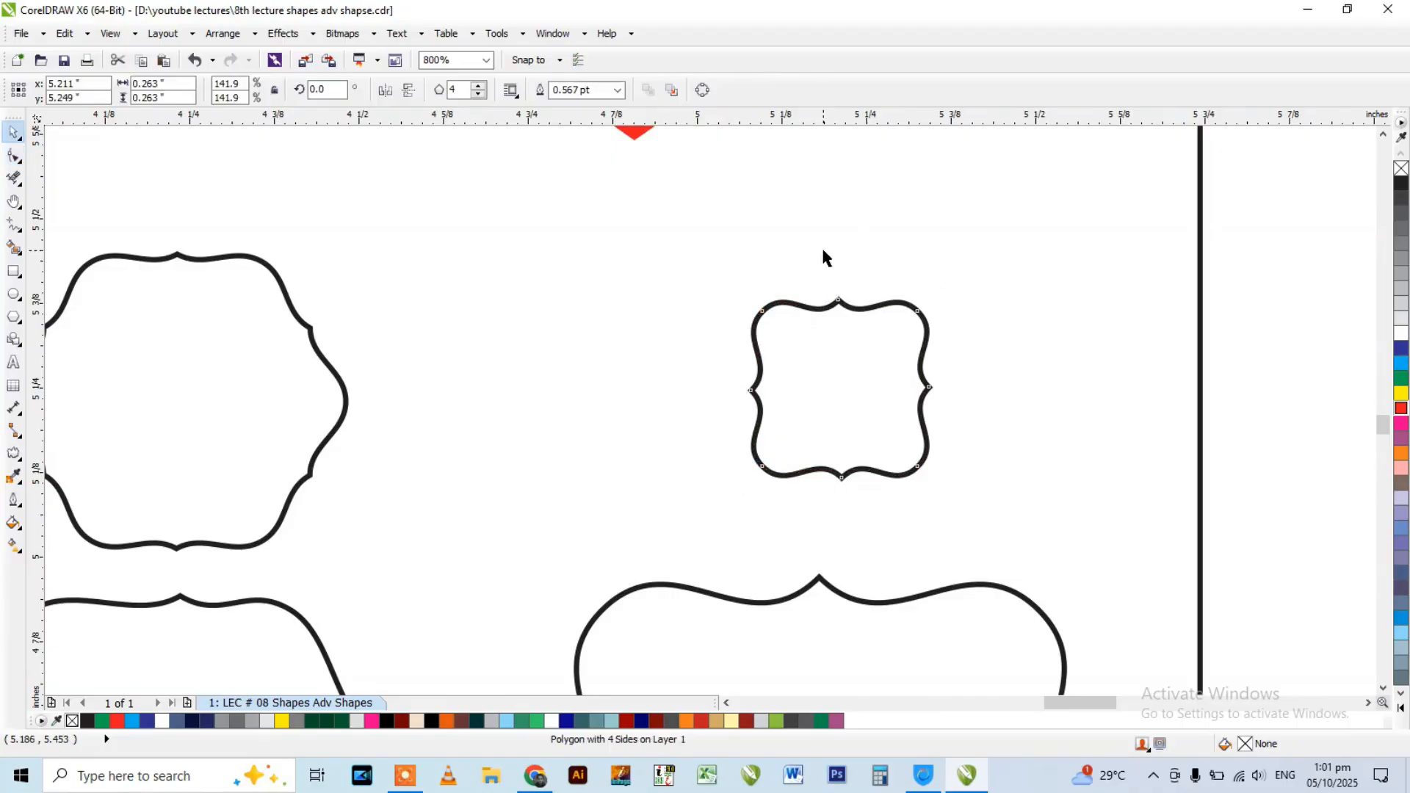
pyautogui.click(677, 226)
# Check the black sunburst's polygon settings and draw a 12-sided polygon about 0.38 inches across above it.
pyautogui.scroll(-1, 675, 226)
pyautogui.scroll(-2, 747, 299)
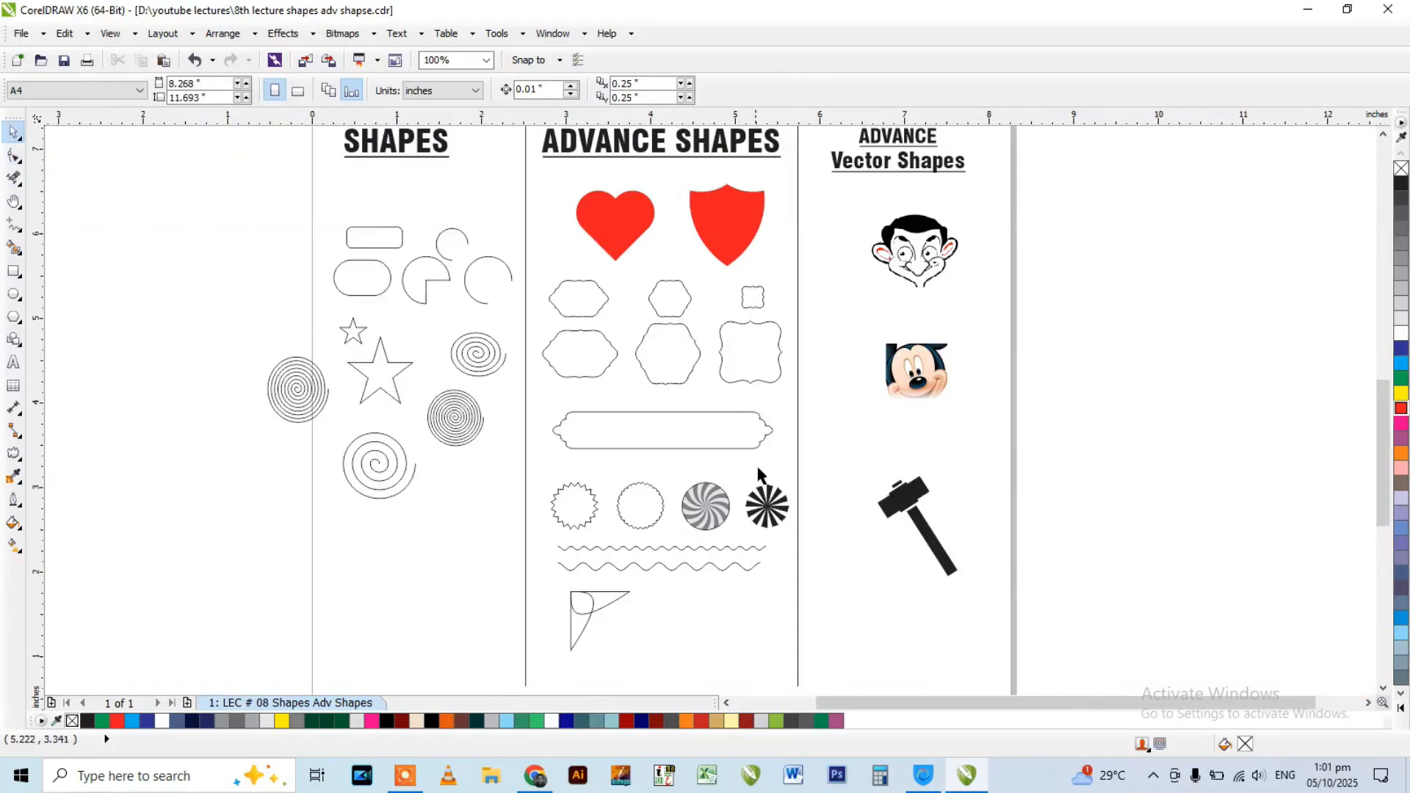
pyautogui.scroll(2, 760, 474)
pyautogui.click(767, 490)
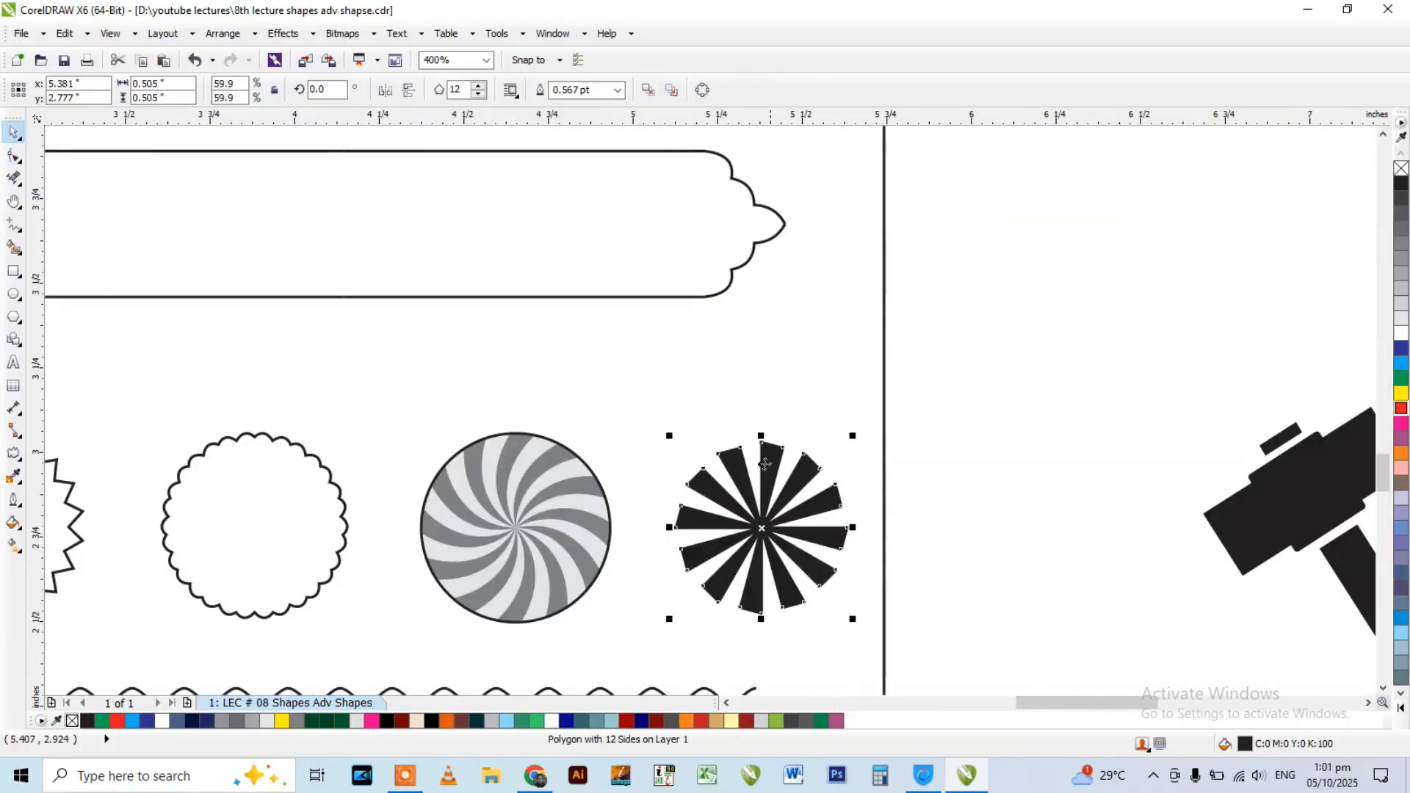
pyautogui.click(13, 318)
pyautogui.click(74, 325)
pyautogui.scroll(-1, 675, 266)
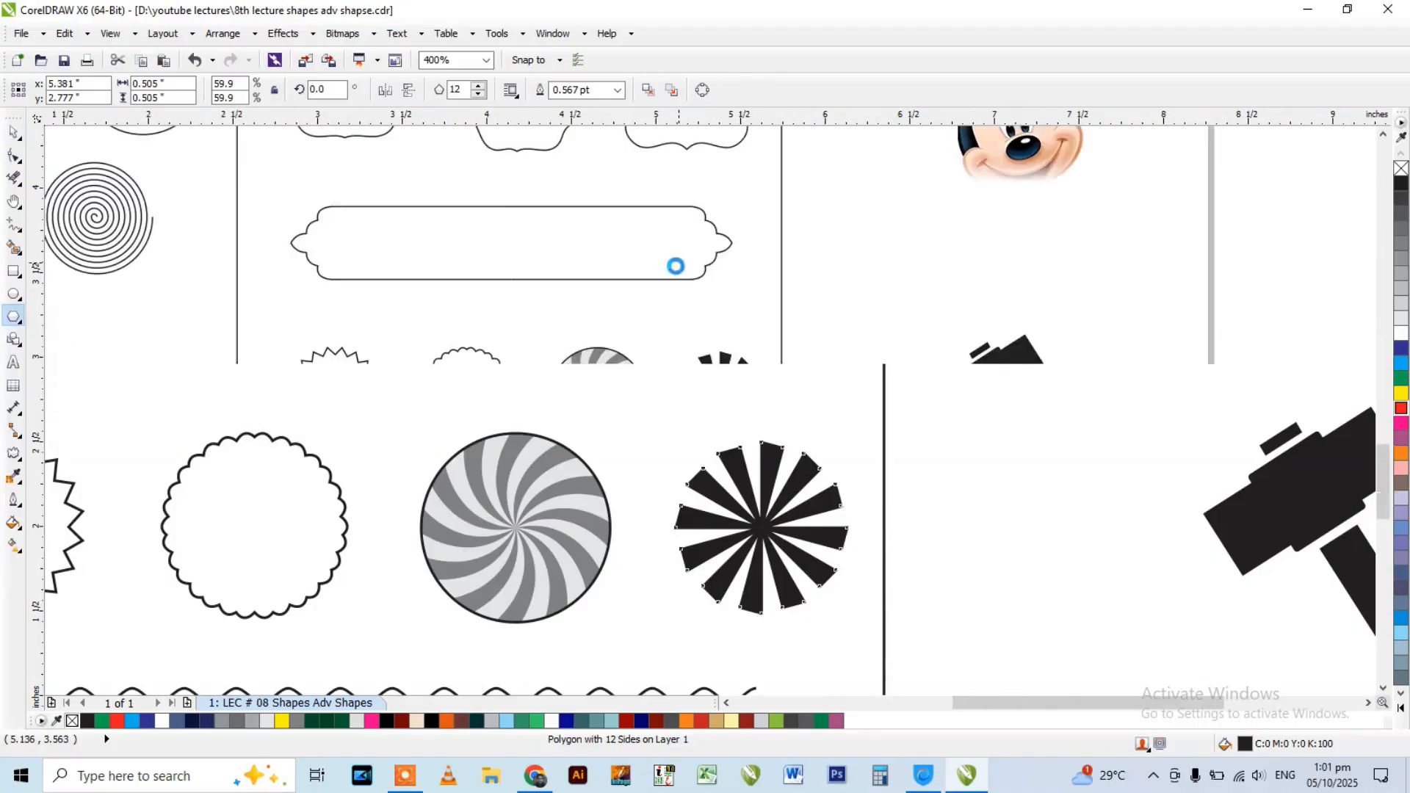
pyautogui.scroll(1, 705, 333)
pyautogui.moveTo(498, 159); pyautogui.dragTo(731, 358)
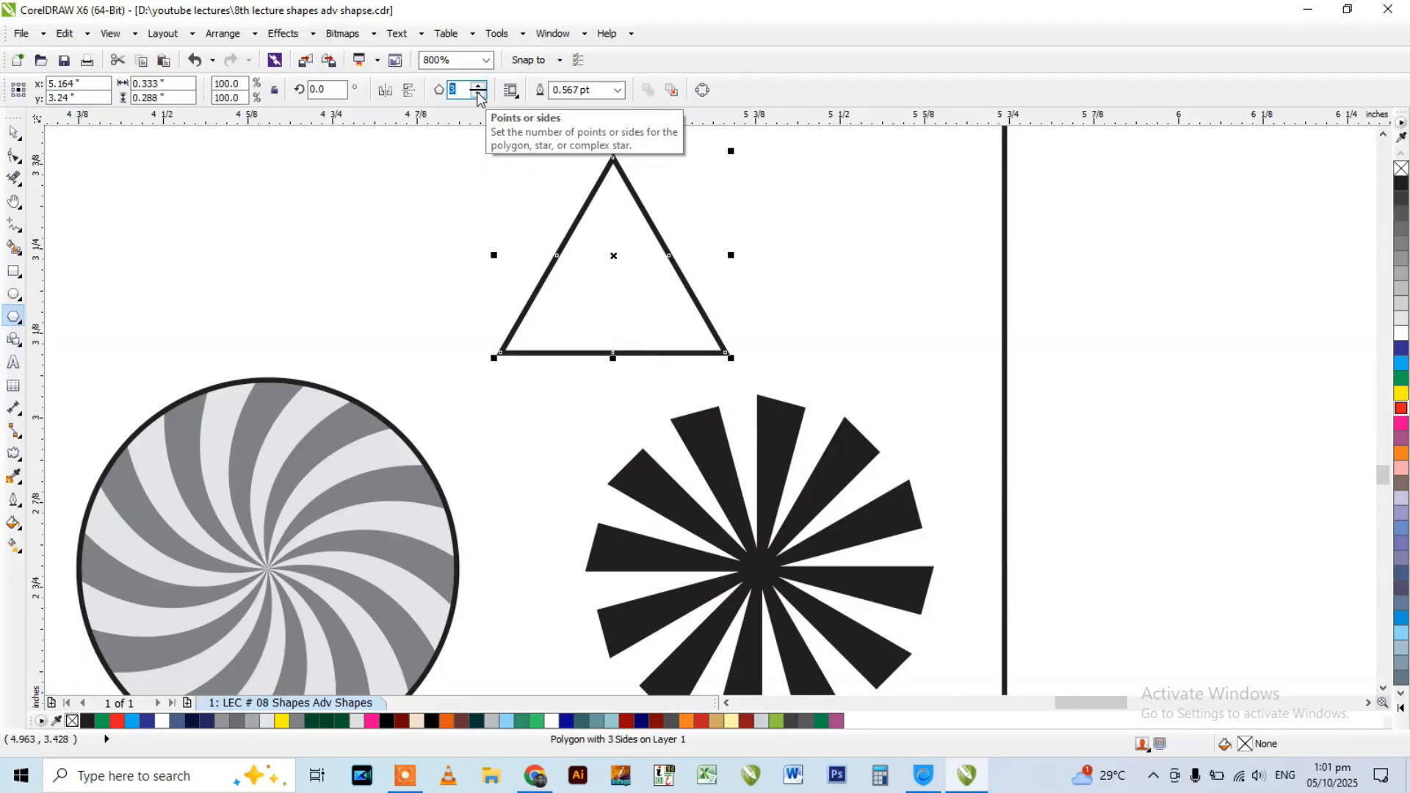
pyautogui.press('Return')
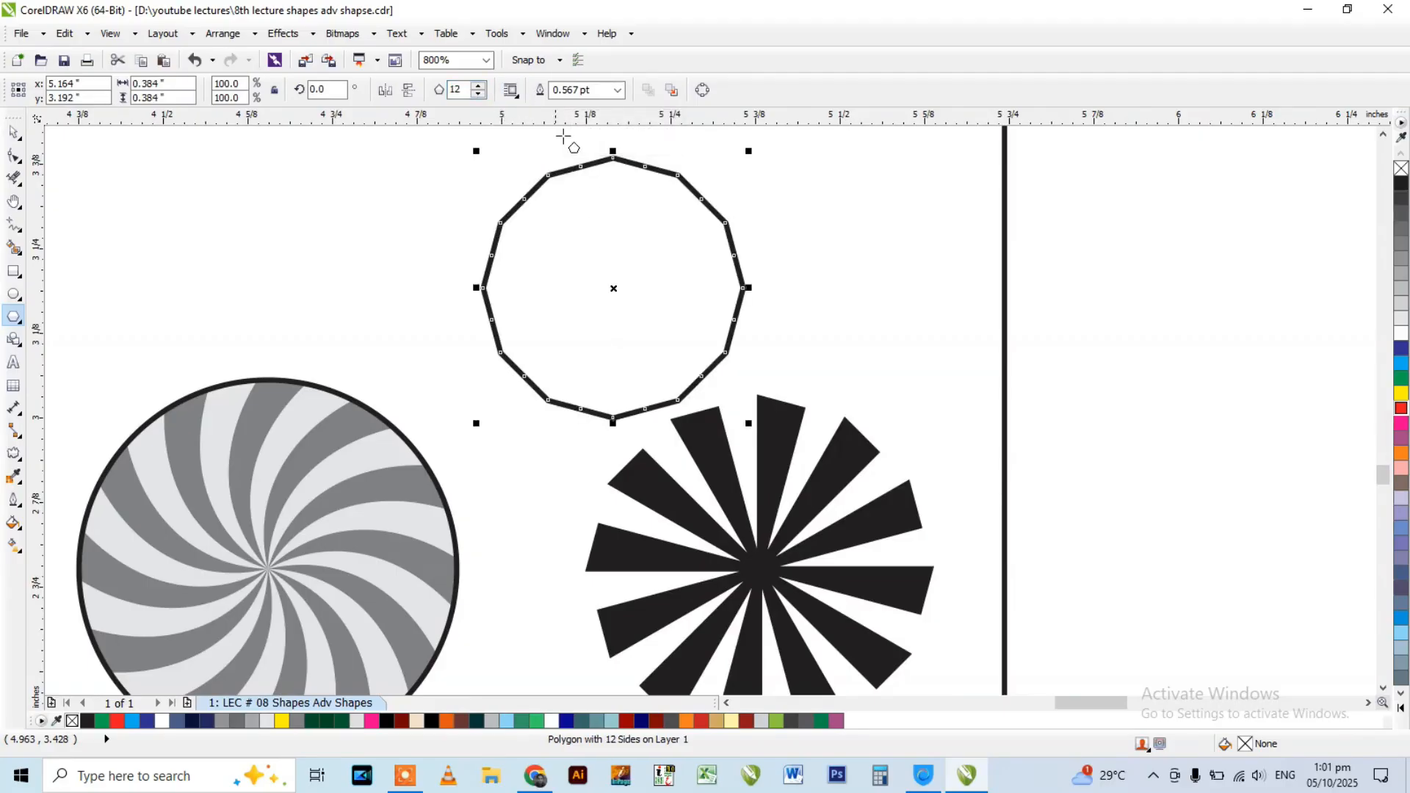
# Add a node on the 12-sided polygon's edge and pull it to the centre to form sunburst blades.
pyautogui.click(12, 157)
pyautogui.scroll(2, 554, 149)
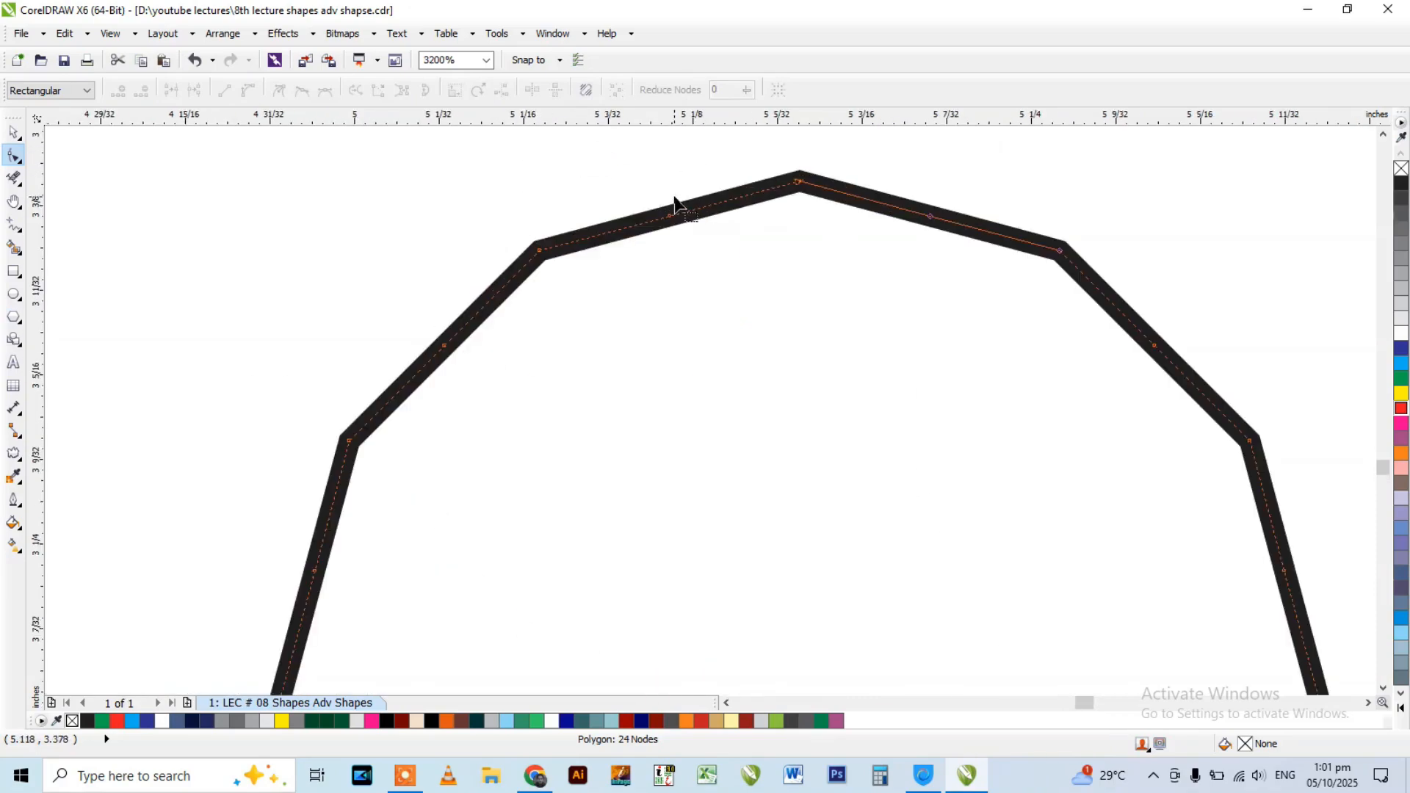
pyautogui.scroll(1, 673, 201)
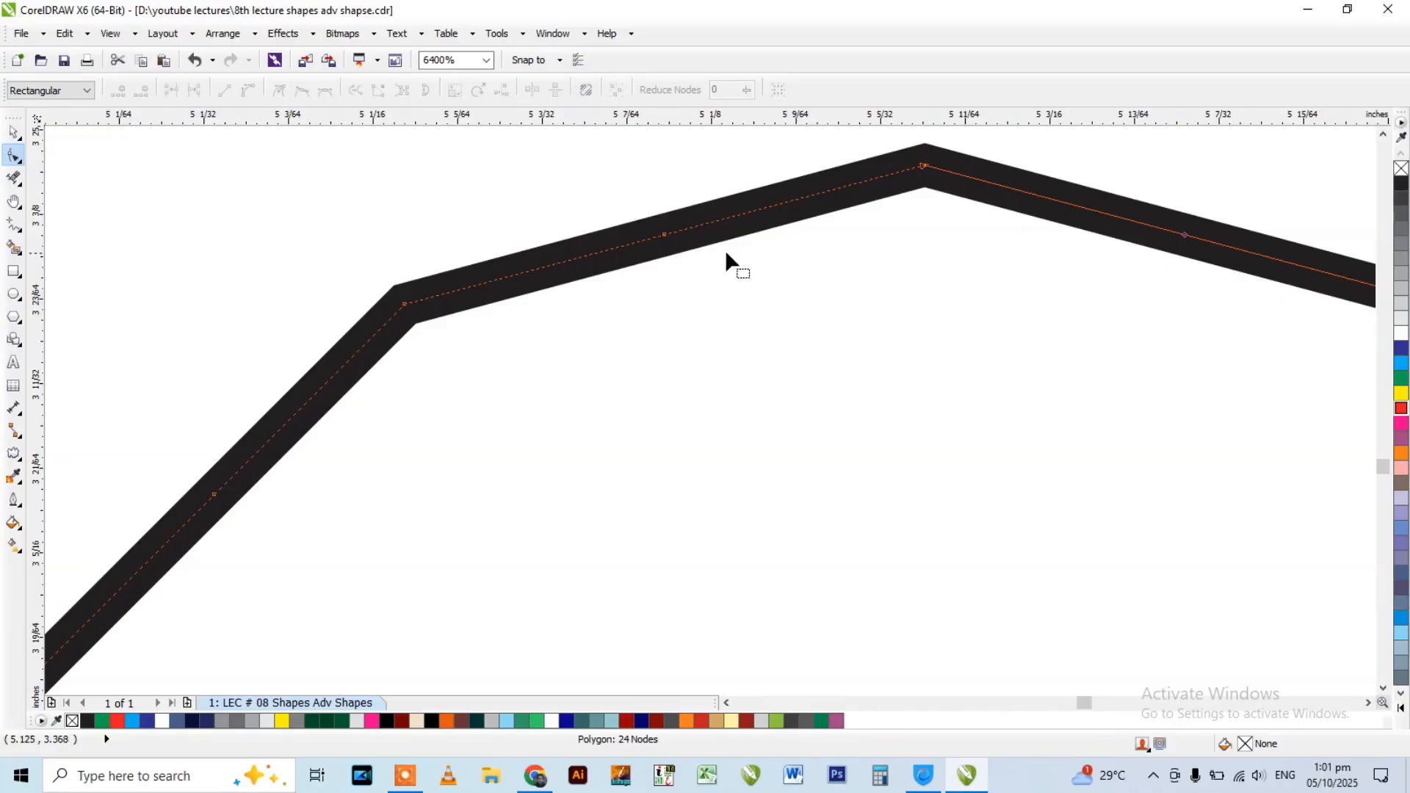
pyautogui.doubleClick(799, 199)
pyautogui.moveTo(800, 199); pyautogui.dragTo(852, 405)
pyautogui.scroll(-2, 852, 405)
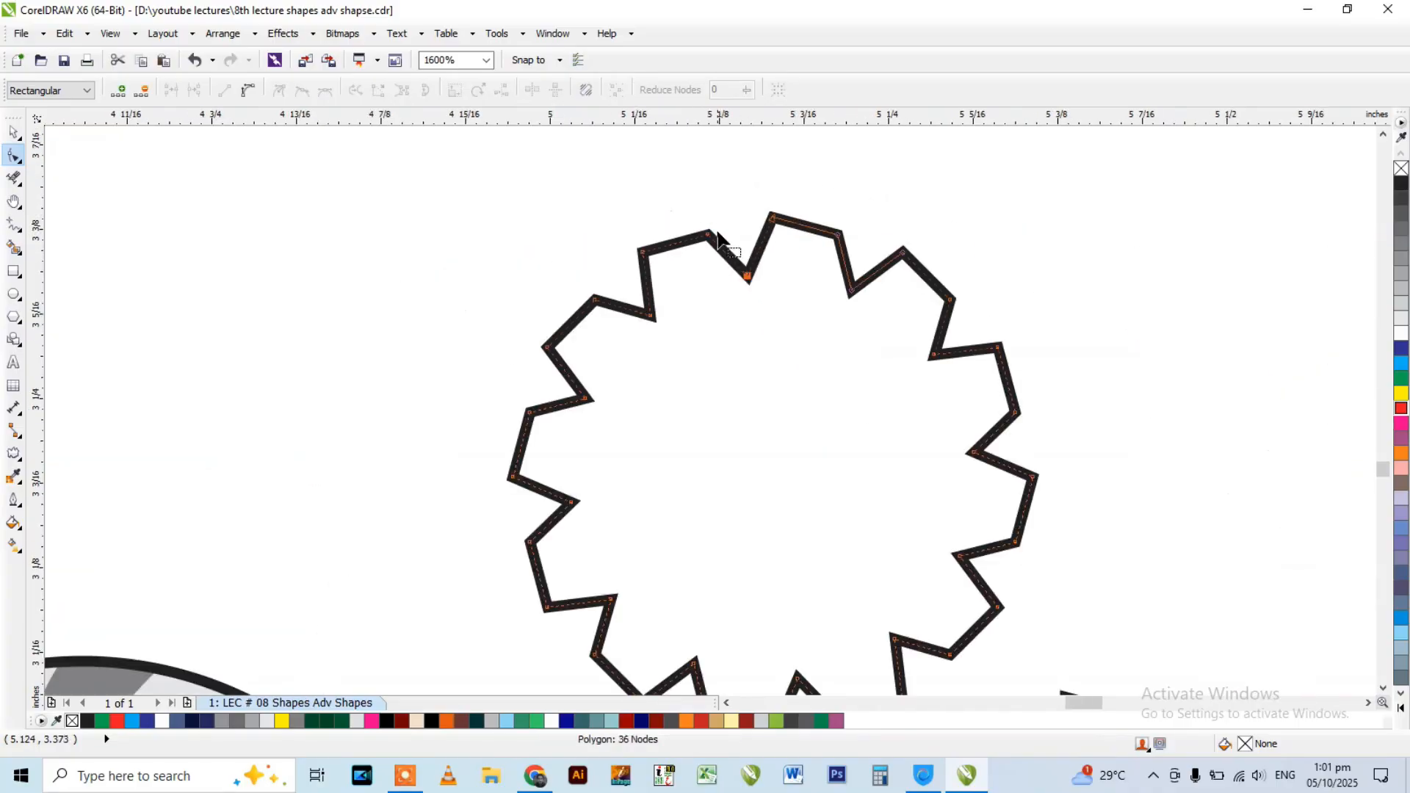
pyautogui.moveTo(747, 278); pyautogui.dragTo(768, 474)
pyautogui.scroll(-2, 837, 331)
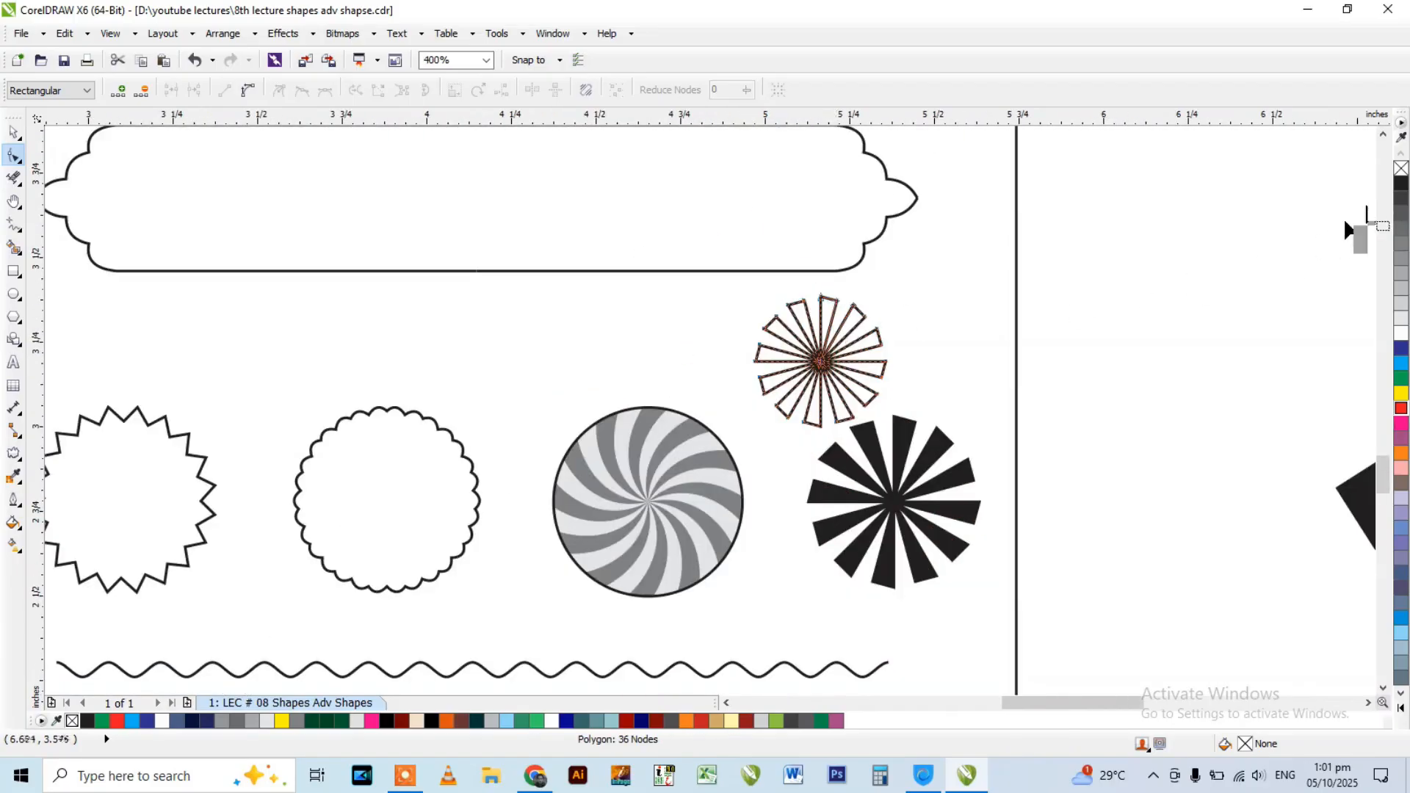
# Fill the new sunburst with black and remove its outline.
pyautogui.click(1402, 181)
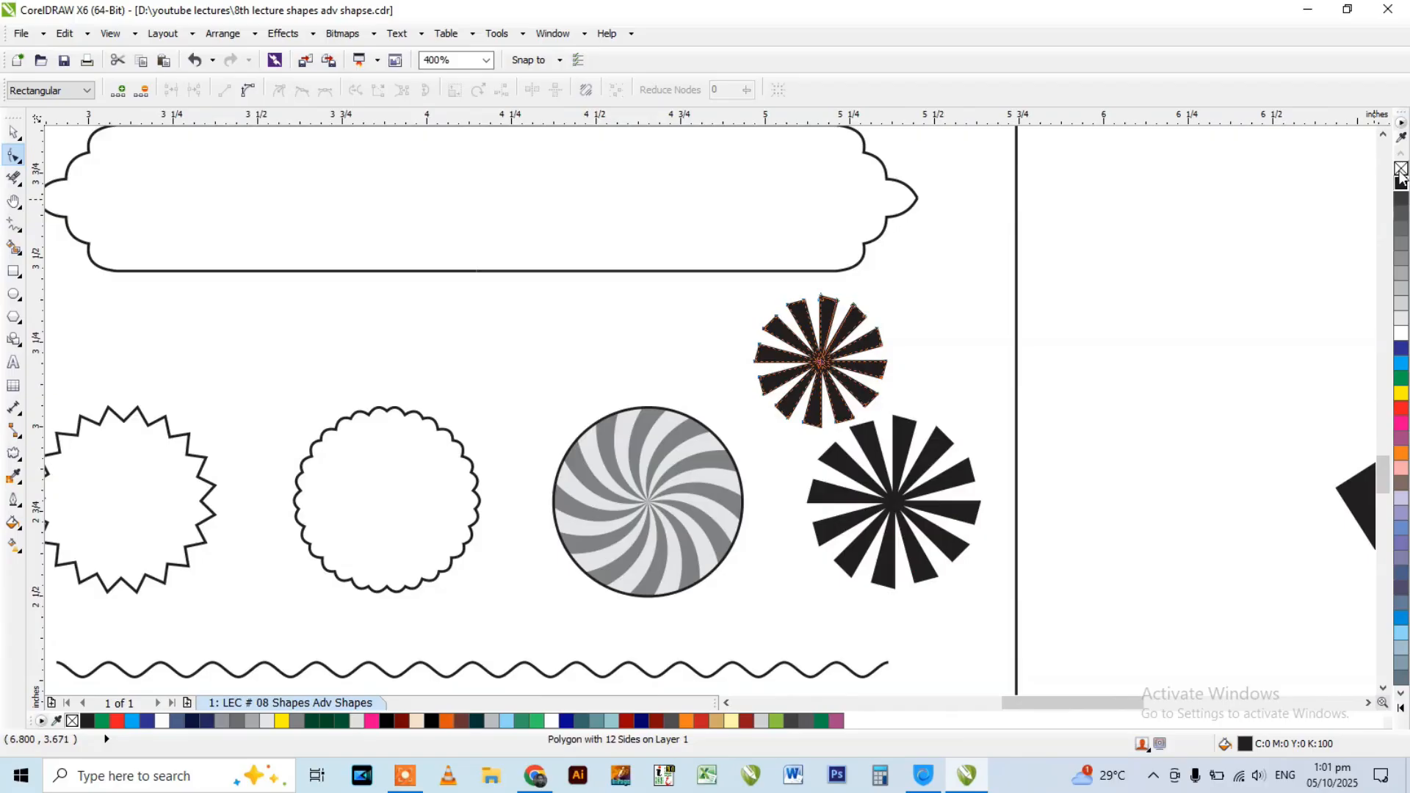
pyautogui.scroll(2, 836, 297)
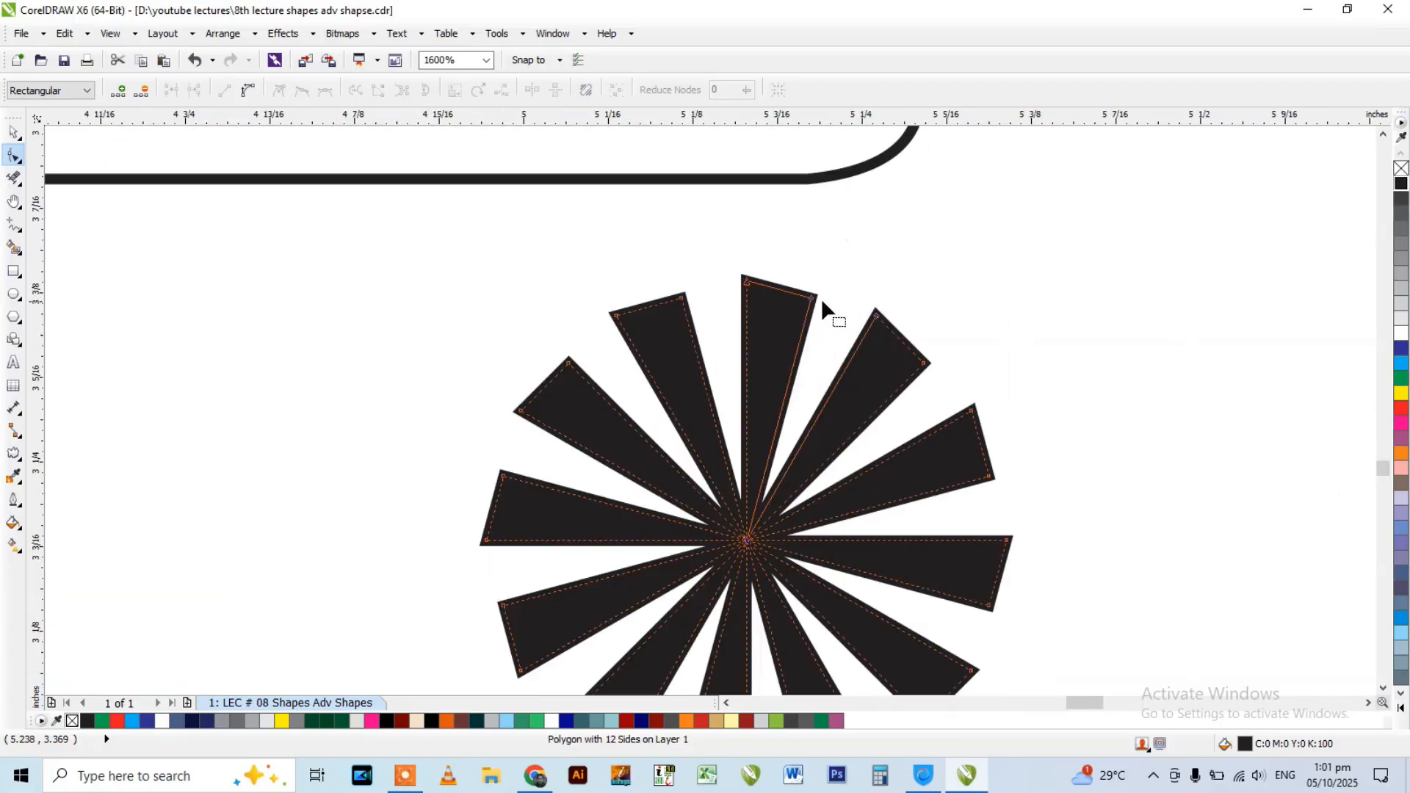
pyautogui.rightClick(1403, 171)
pyautogui.scroll(-2, 821, 276)
pyautogui.press('space')
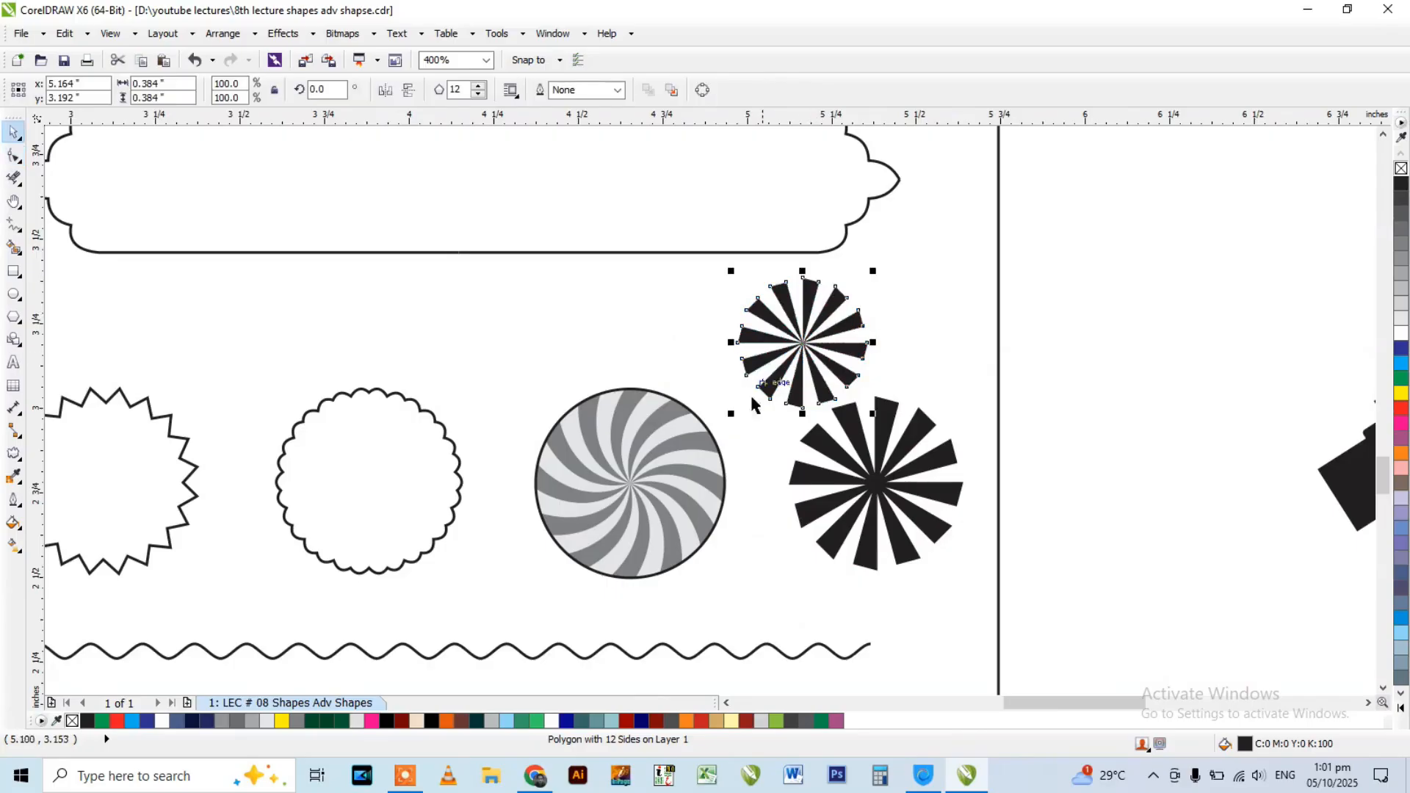
# Recolour the new sunburst 40% black and move it sideways toward the grey swirl circle.
pyautogui.click(1402, 278)
pyautogui.scroll(1, 639, 431)
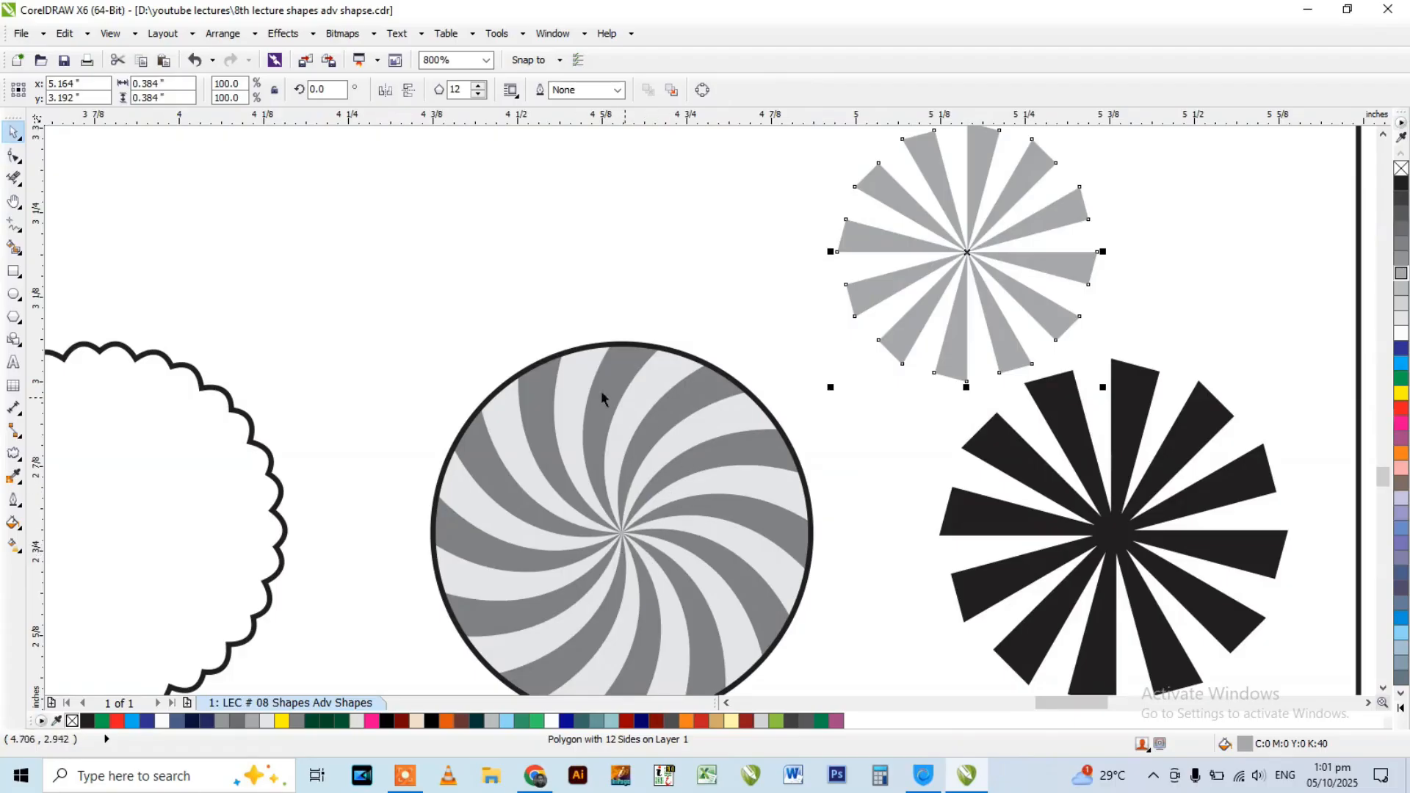
pyautogui.scroll(-1, 946, 252)
pyautogui.scroll(1, 948, 242)
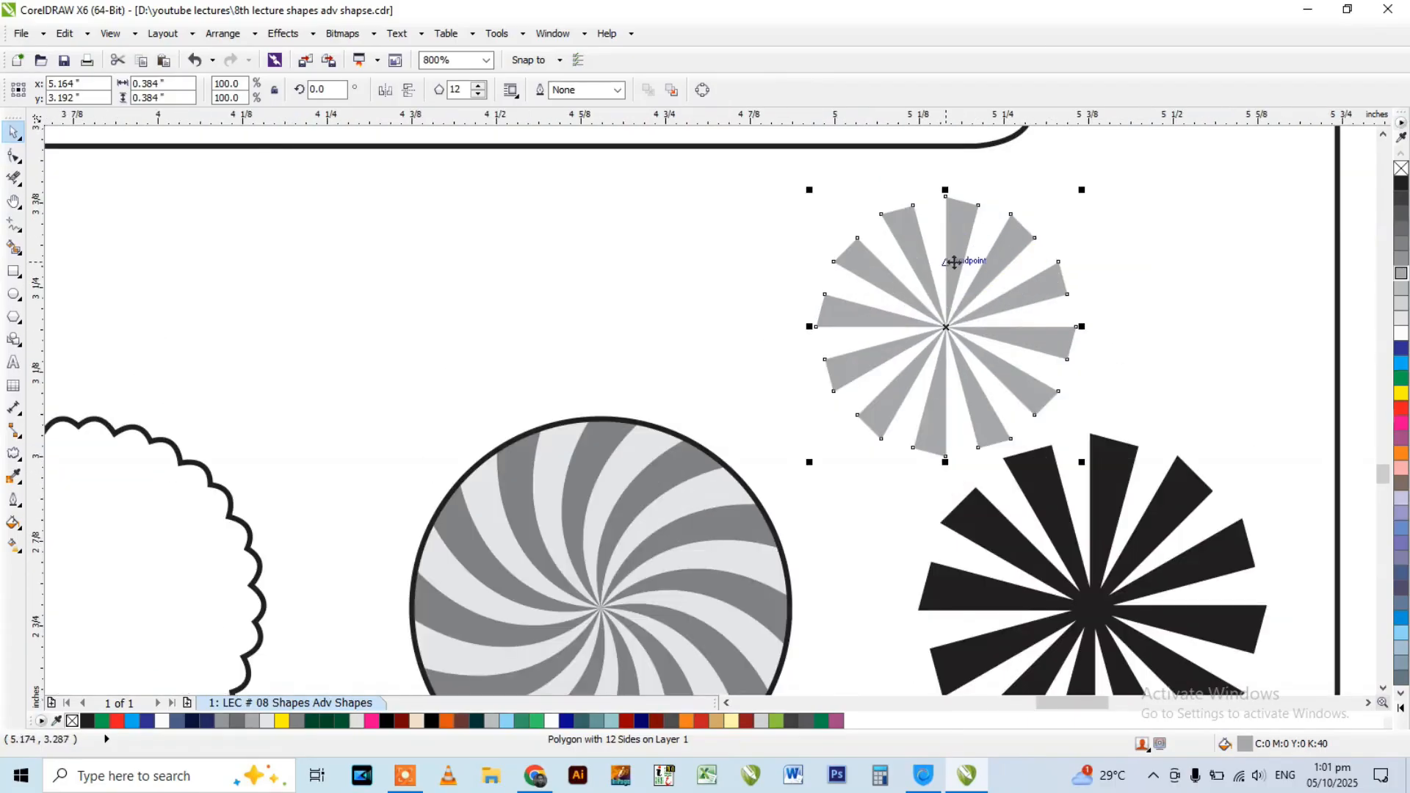
pyautogui.moveTo(948, 240); pyautogui.dragTo(854, 229)
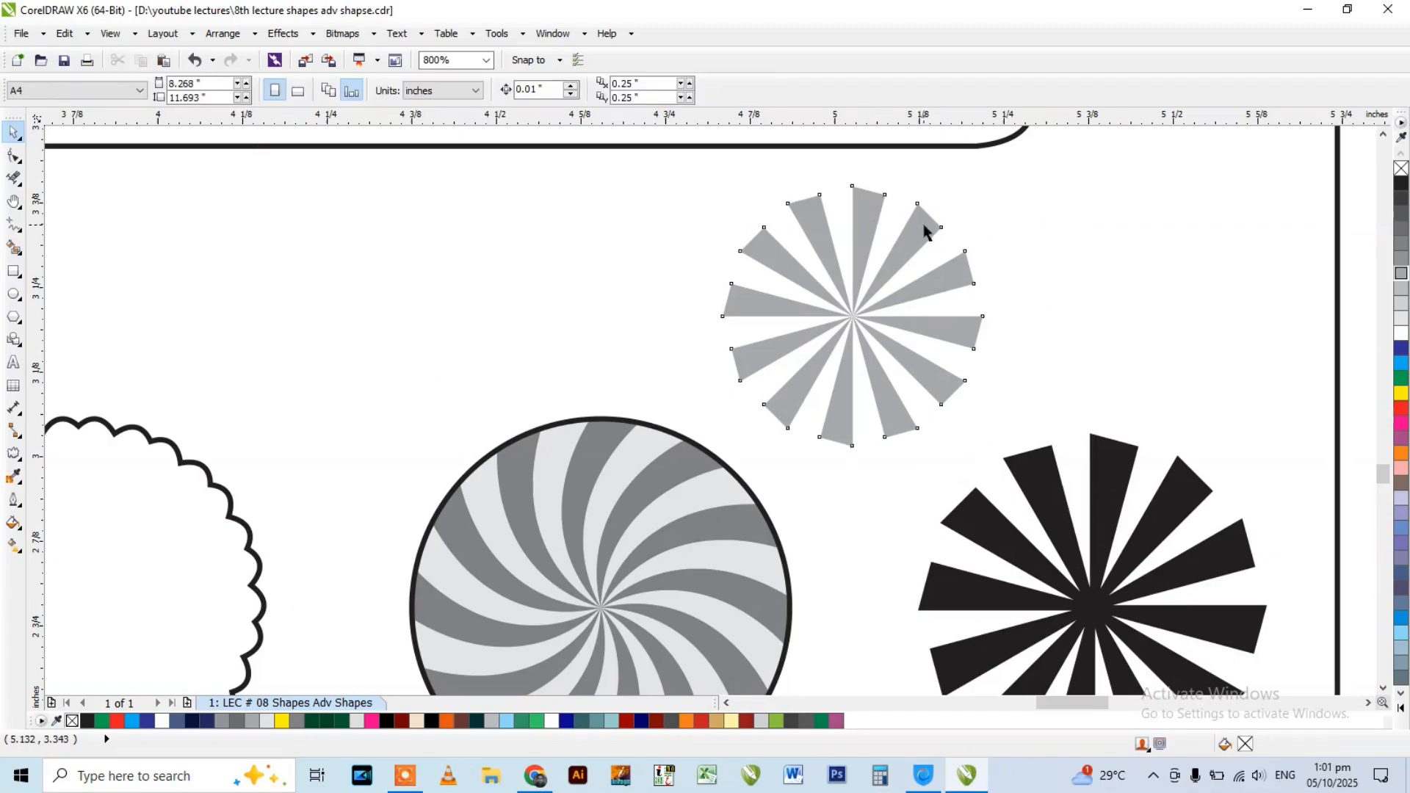
# Apply a counterclockwise Twister distortion with 45 additional degrees to the grey sunburst.
pyautogui.click(14, 453)
pyautogui.click(15, 454)
pyautogui.click(15, 454)
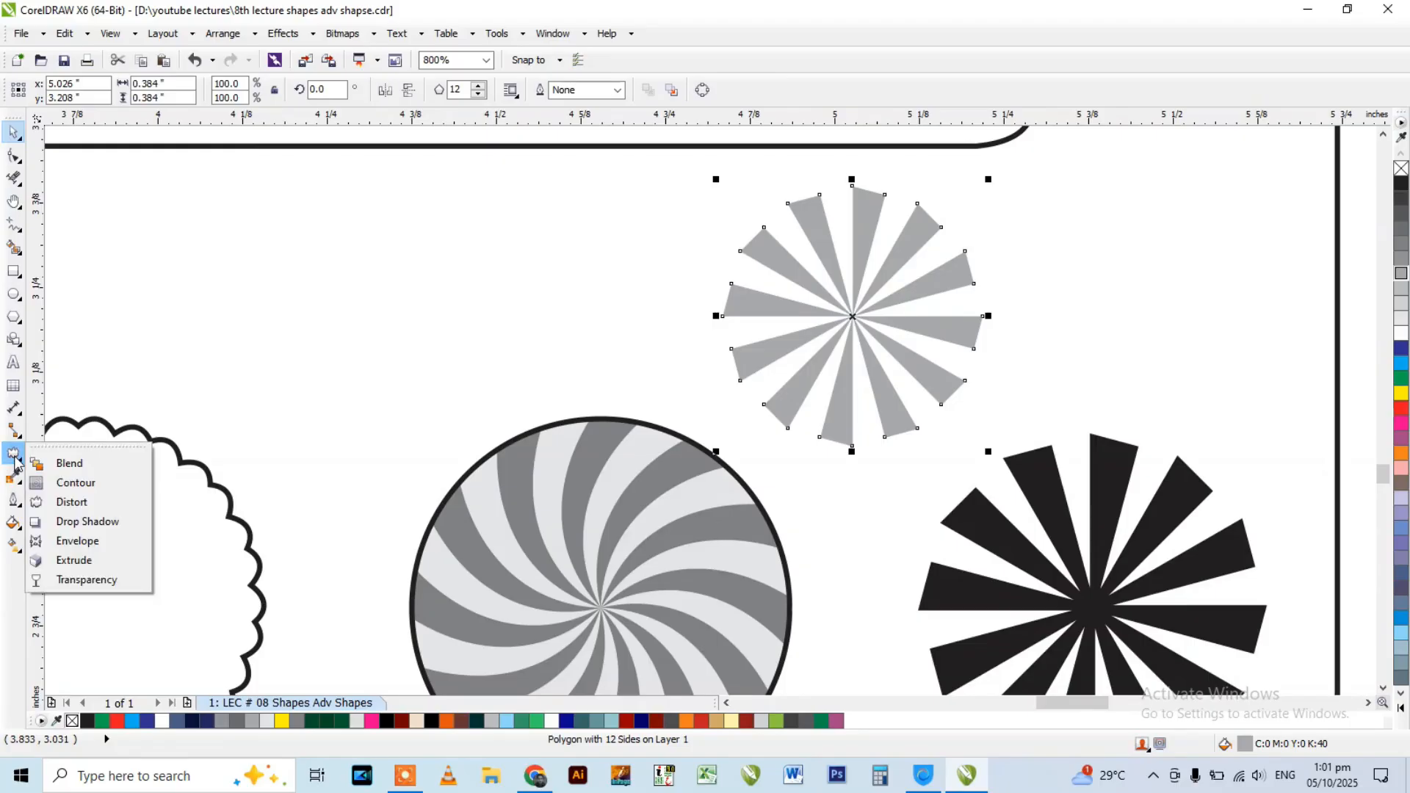
pyautogui.click(80, 504)
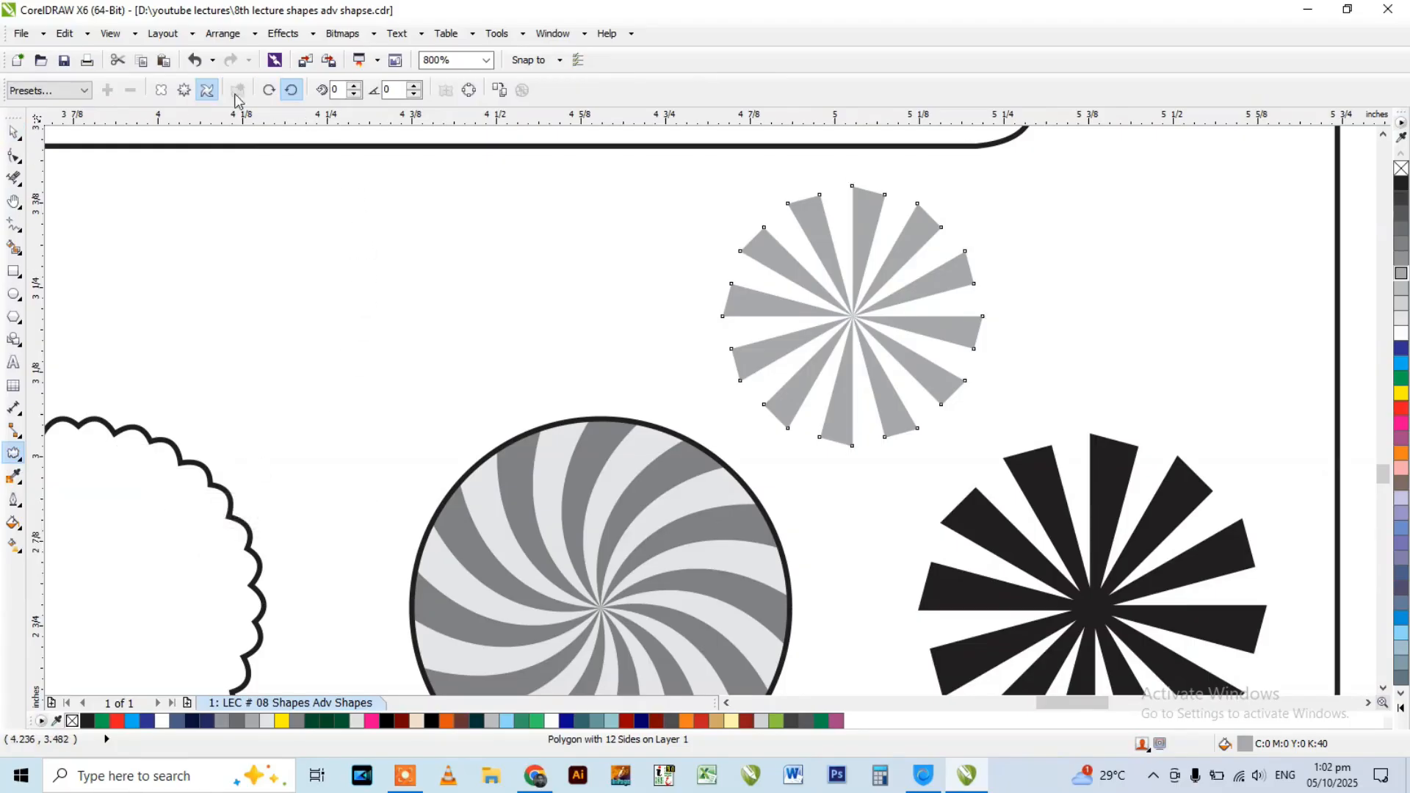
pyautogui.click(291, 90)
pyautogui.click(389, 90)
pyautogui.write('45')
pyautogui.press('Return')
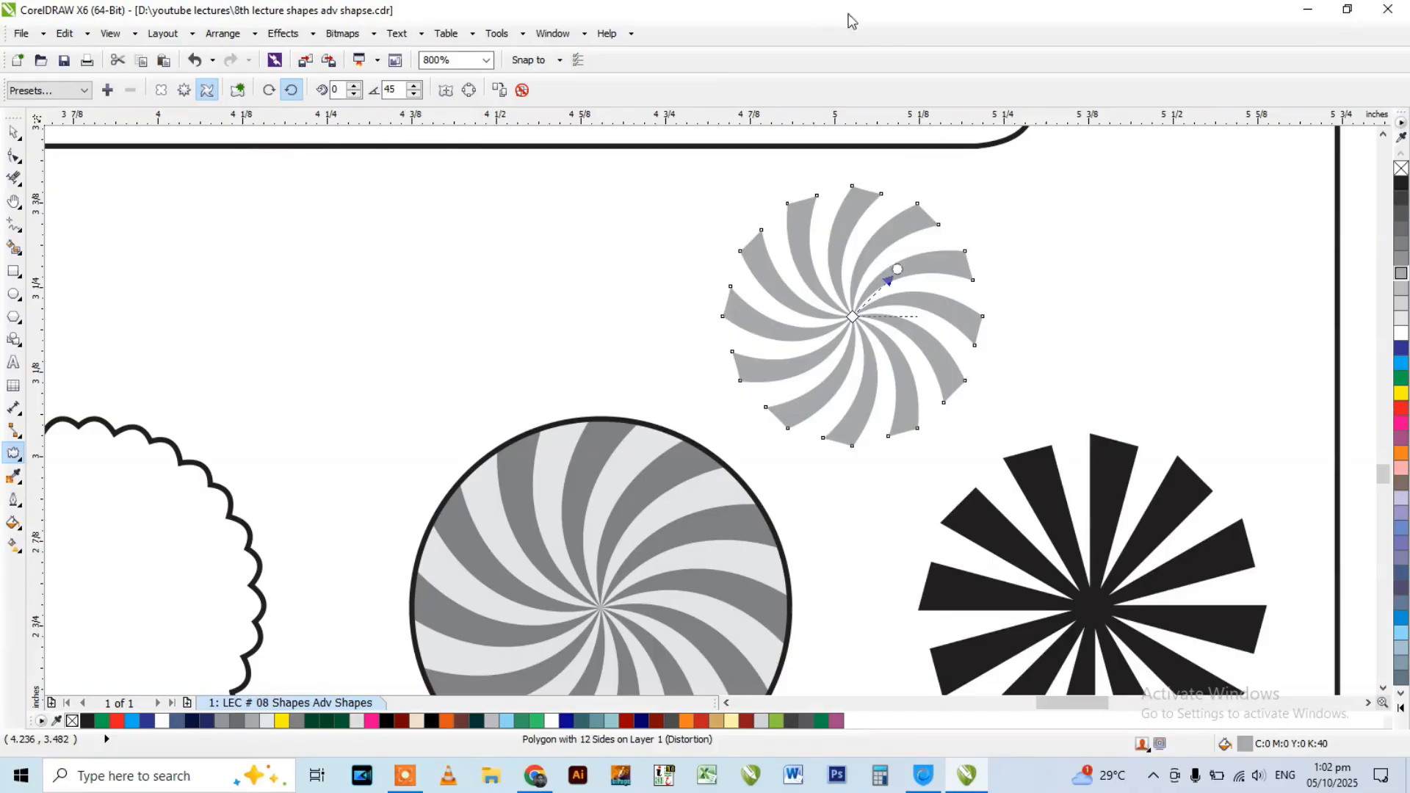
# Adjust the sunburst's Twister distortion to 64 additional degrees.
pyautogui.scroll(1, 862, 261)
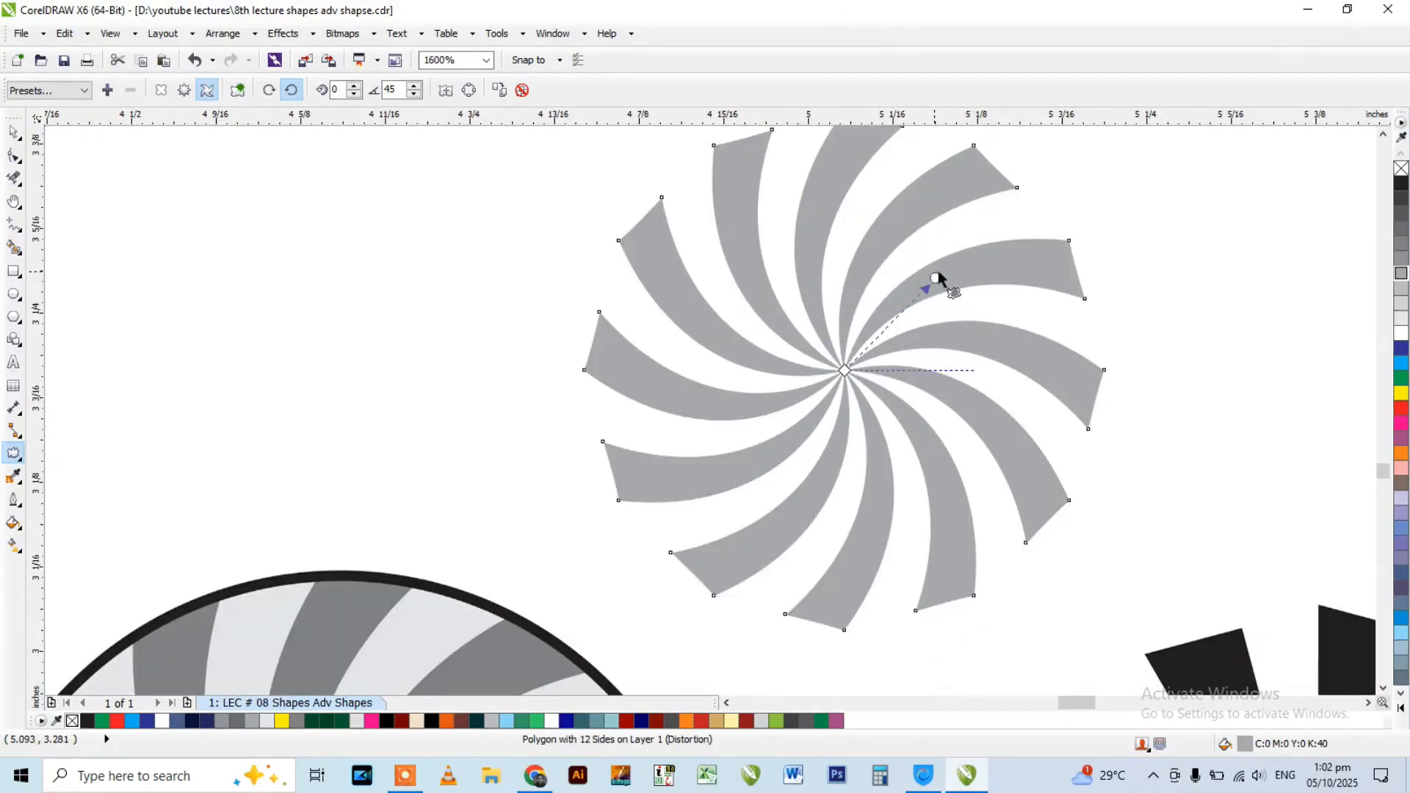
pyautogui.moveTo(935, 278); pyautogui.dragTo(874, 262)
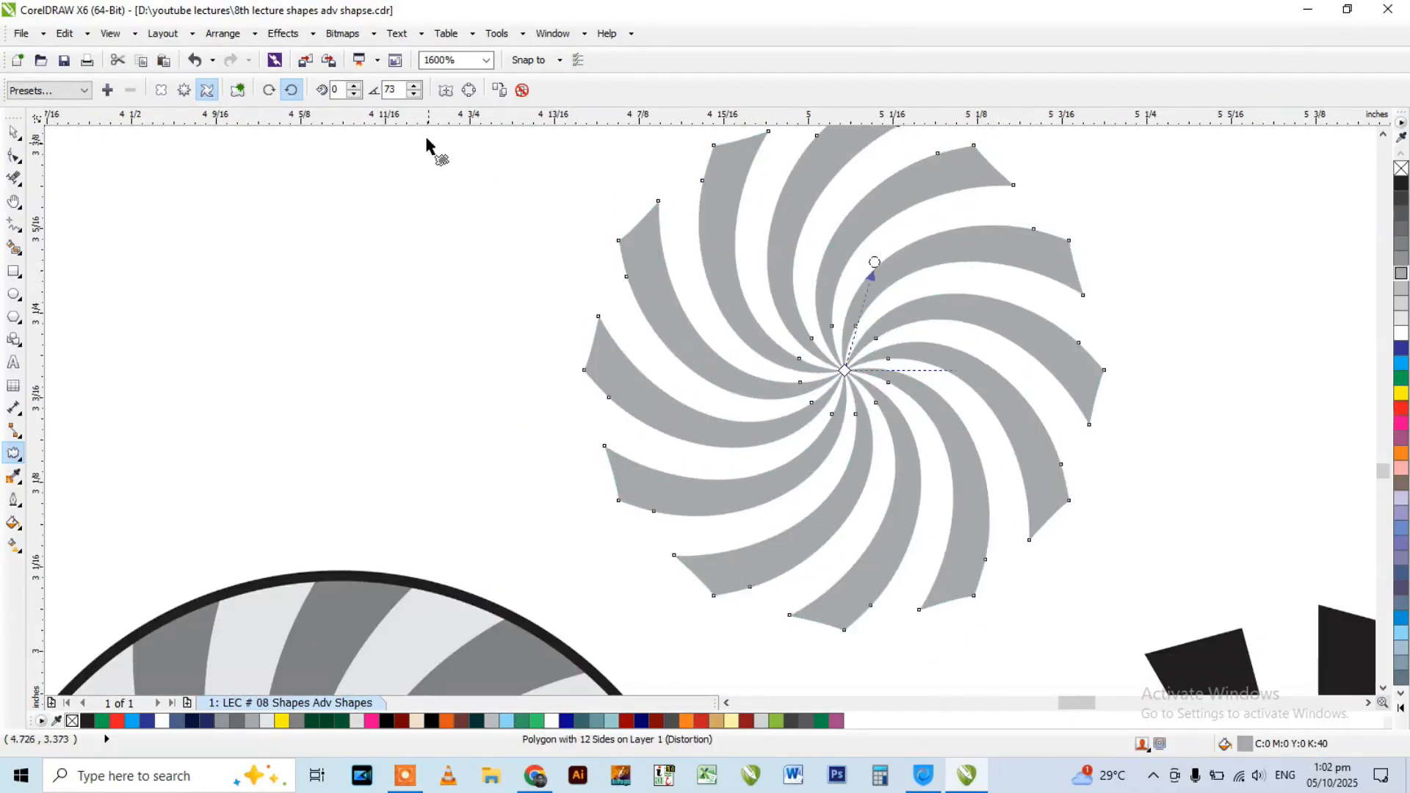
pyautogui.click(411, 94)
pyautogui.click(412, 94)
pyautogui.click(412, 94)
pyautogui.click(411, 94)
pyautogui.click(412, 94)
pyautogui.click(412, 94)
pyautogui.click(412, 94)
pyautogui.click(412, 94)
pyautogui.scroll(-1, 830, 326)
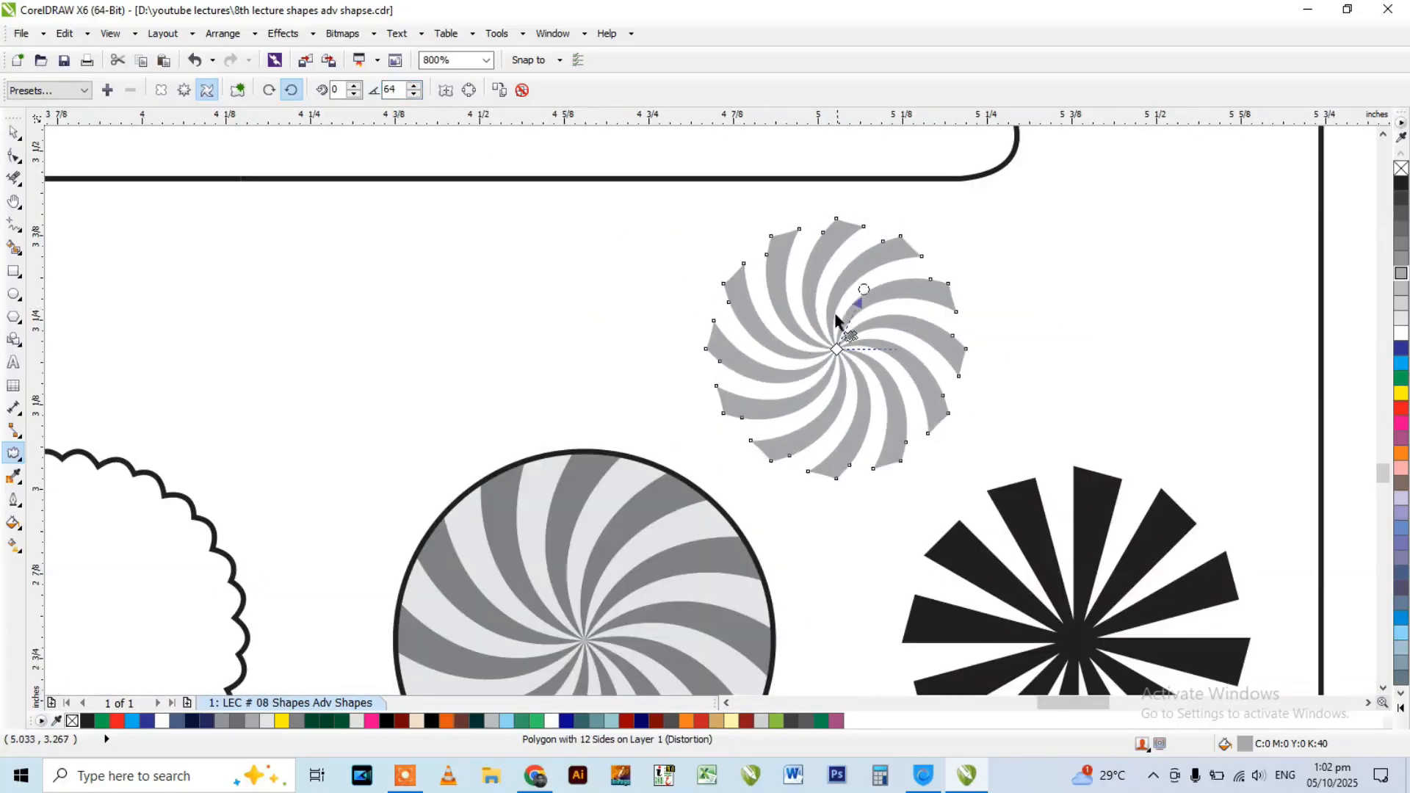
pyautogui.click(14, 132)
# Draw a circle about 0.315 inches across beside the small grey swirl, above the large grey swirl circle.
pyautogui.scroll(-1, 644, 283)
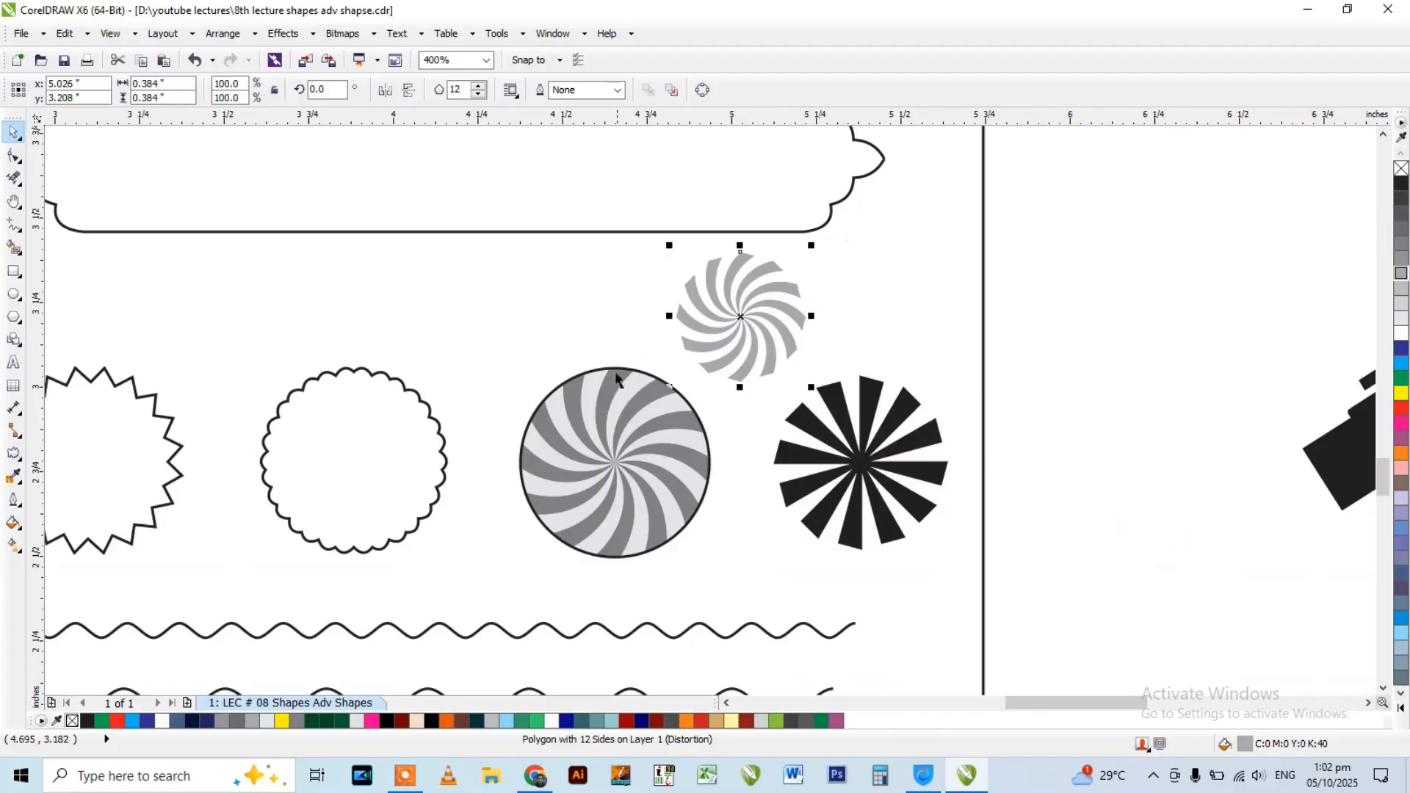
pyautogui.scroll(1, 614, 410)
pyautogui.scroll(-1, 781, 321)
pyautogui.click(859, 263)
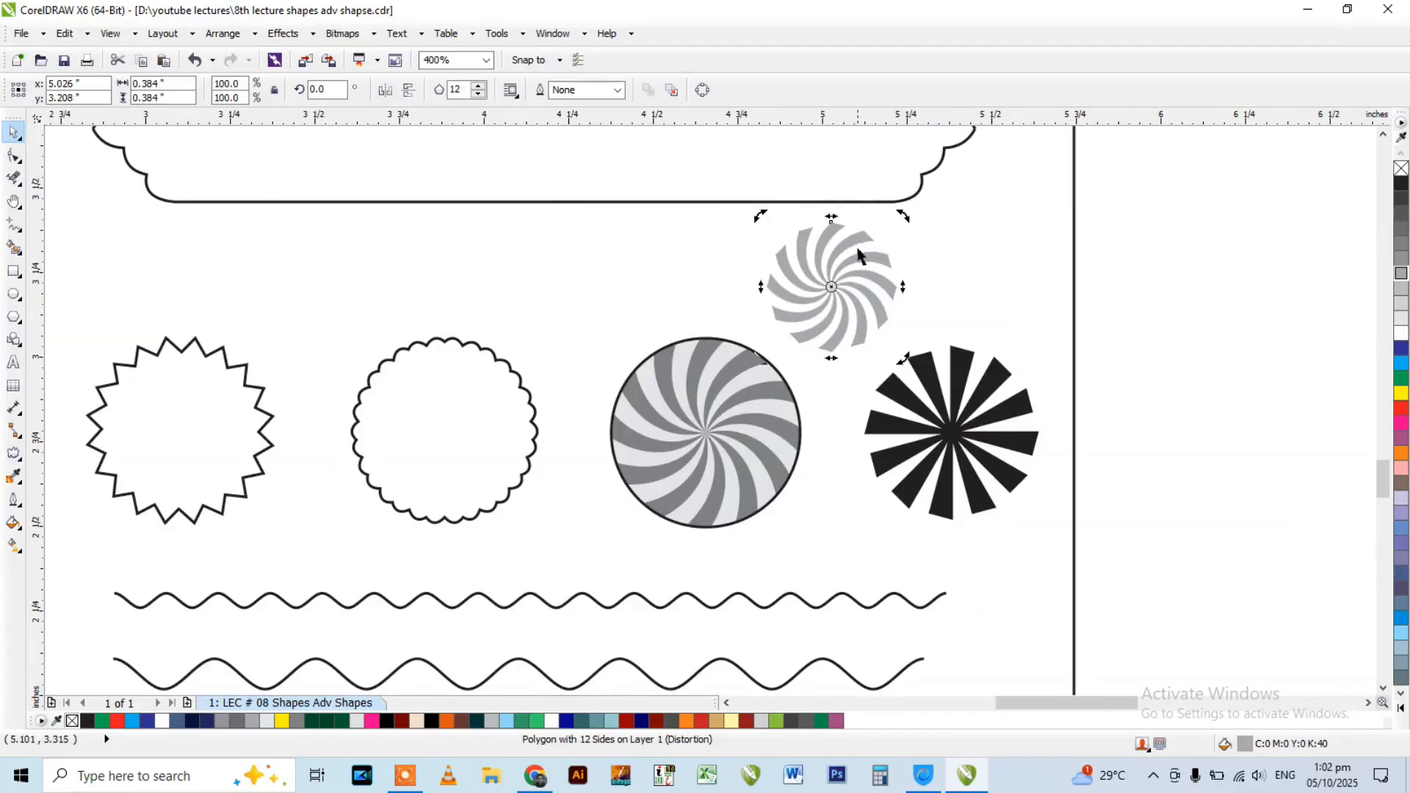
pyautogui.click(14, 294)
pyautogui.moveTo(561, 231); pyautogui.dragTo(668, 311)
pyautogui.press('space')
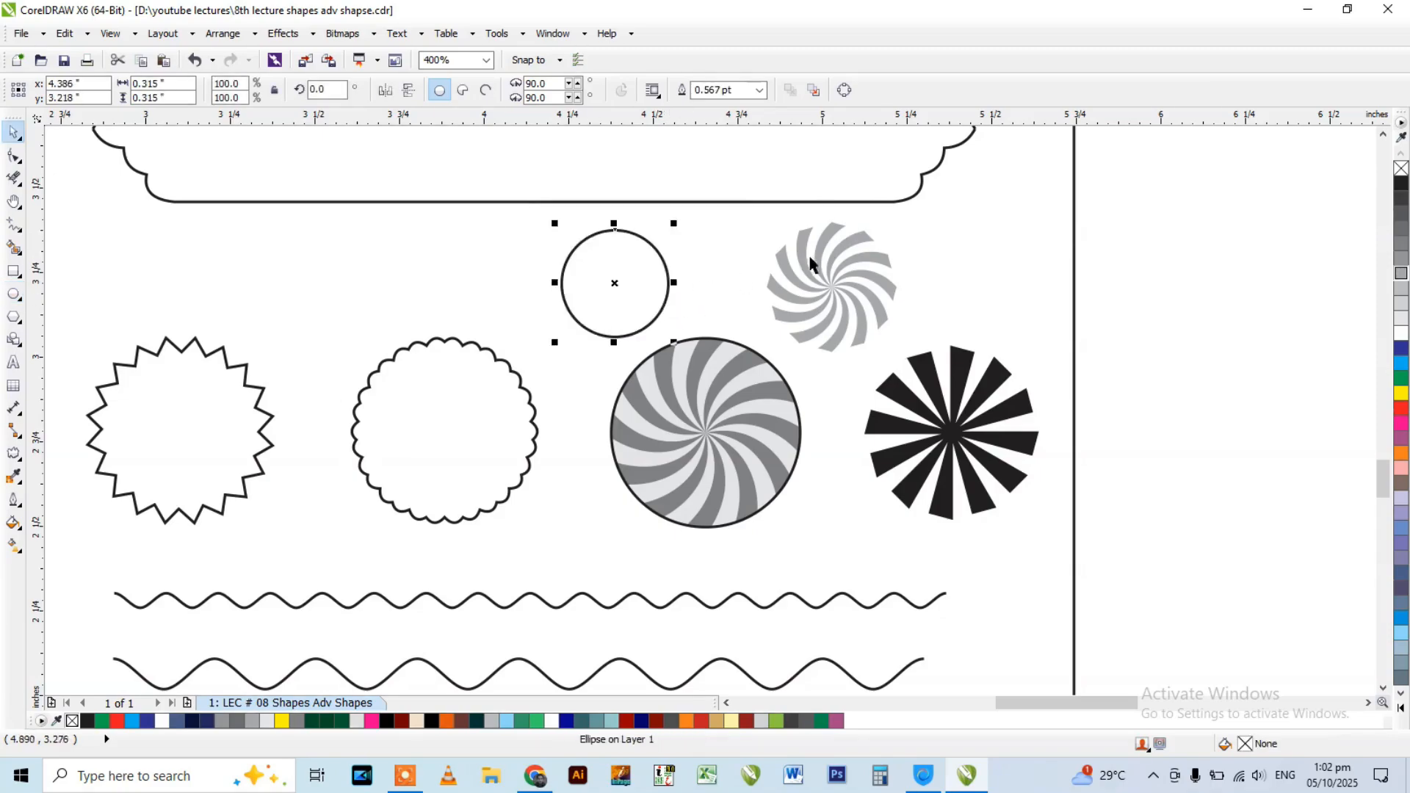
pyautogui.click(831, 251)
pyautogui.scroll(1, 808, 230)
pyautogui.keyDown('shift'); pyautogui.click(469, 301); pyautogui.keyUp('shift')
pyautogui.press('c')
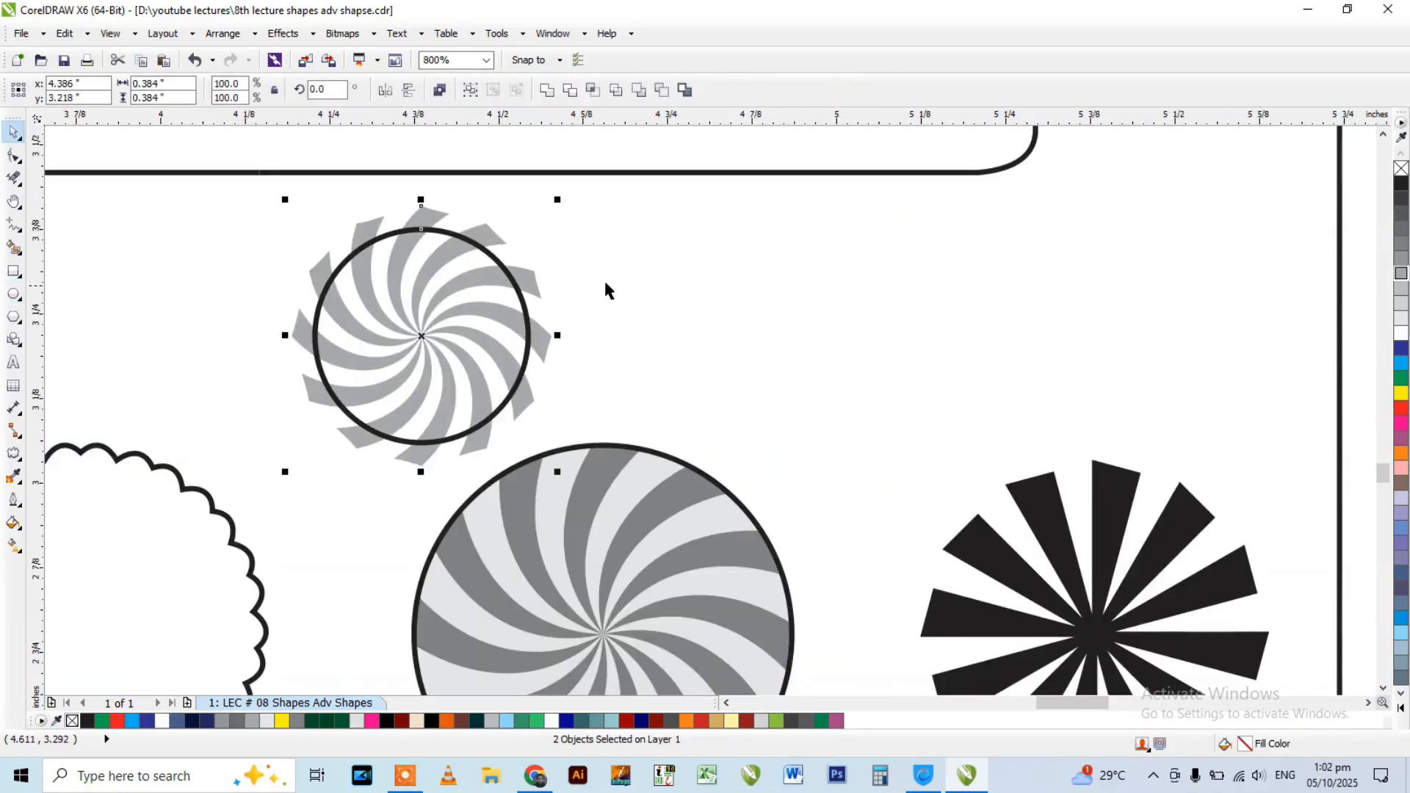
pyautogui.hotkey('ctrl', 'z')
# Align the small swirl to the new circle, centred both horizontally and vertically.
pyautogui.click(1001, 258)
pyautogui.click(913, 247)
pyautogui.keyDown('shift'); pyautogui.click(473, 284); pyautogui.keyUp('shift')
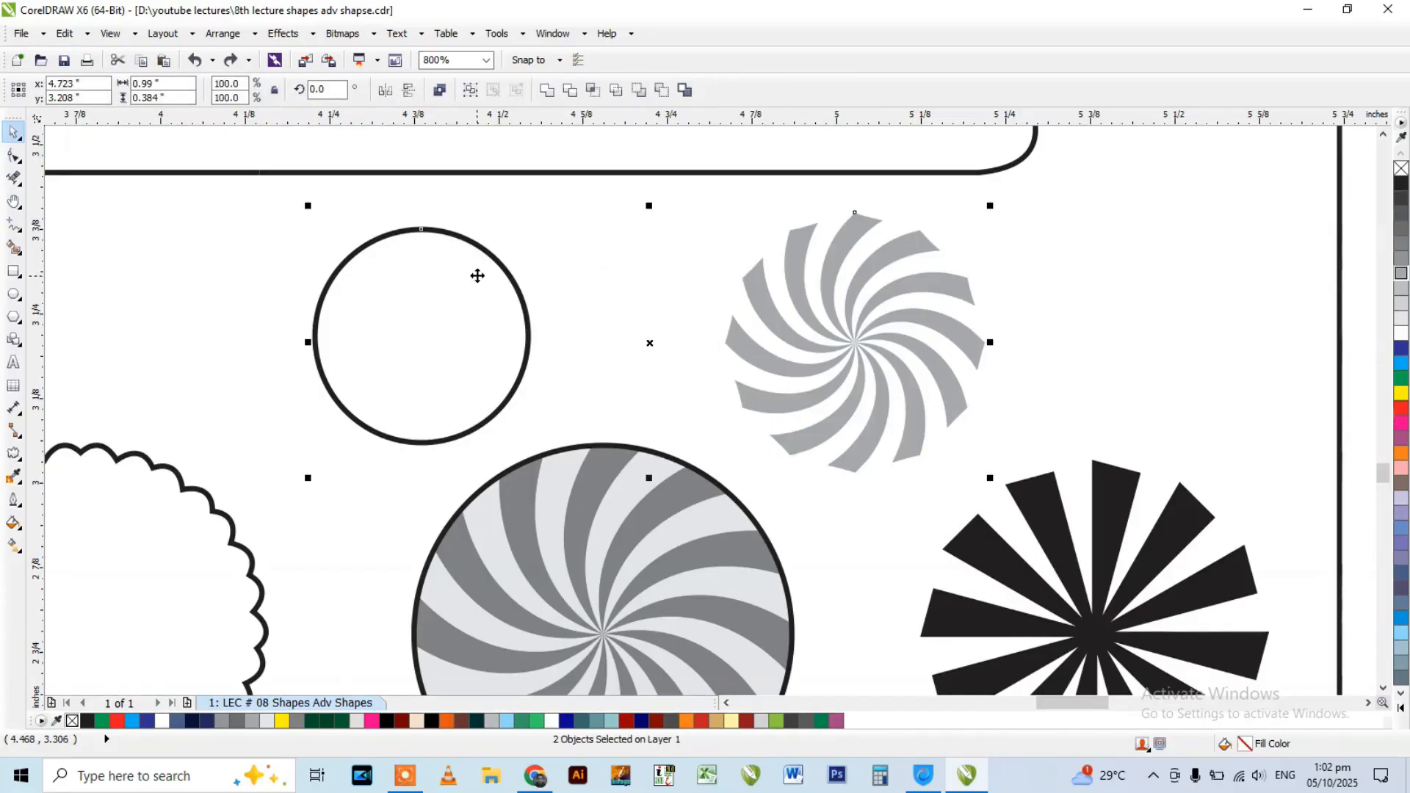
pyautogui.press('c')
pyautogui.press('e')
pyautogui.click(541, 263)
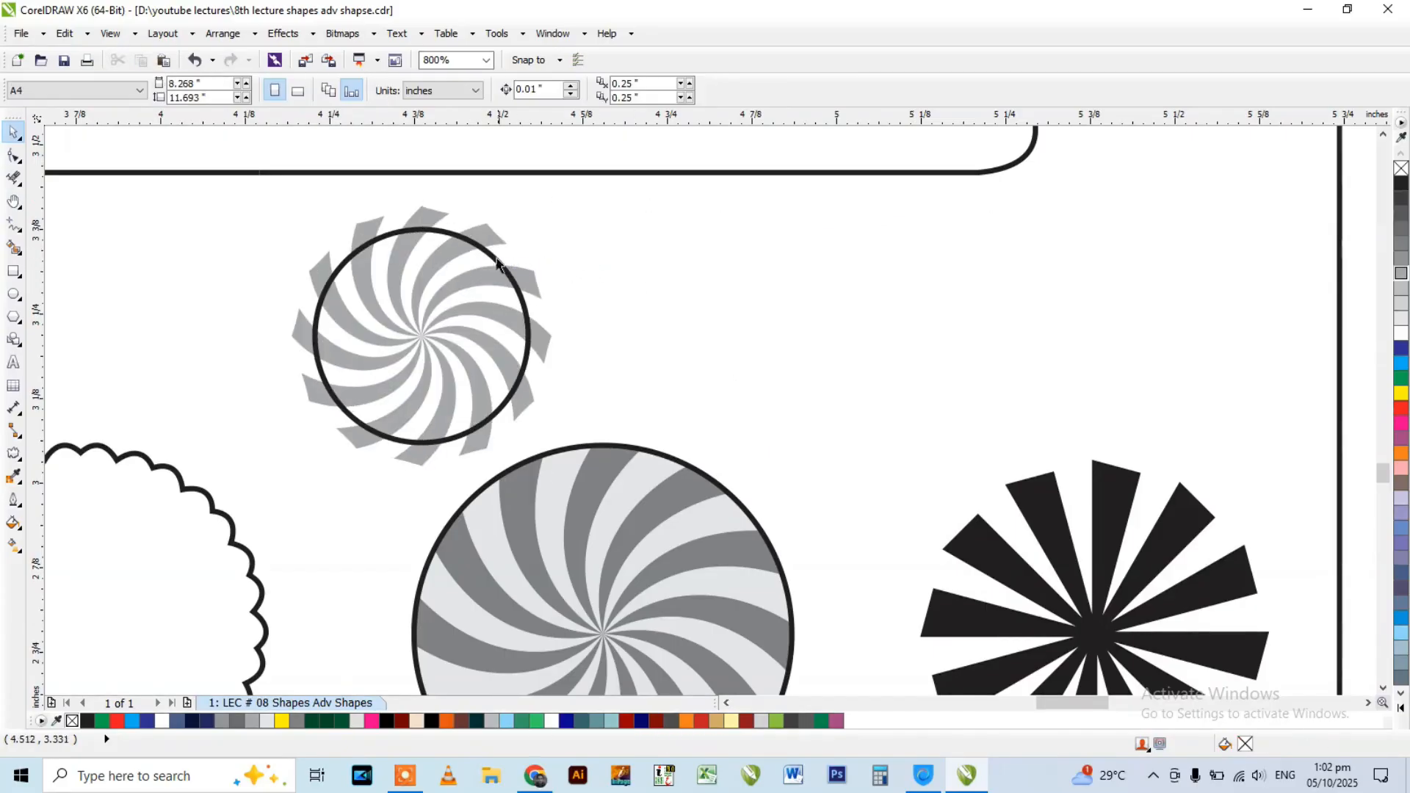
# Scale the swirl about its centre to about 0.323 inches so it closely matches the circle's outline.
pyautogui.click(485, 229)
pyautogui.scroll(1, 482, 224)
pyautogui.moveTo(625, 184); pyautogui.dragTo(585, 220)
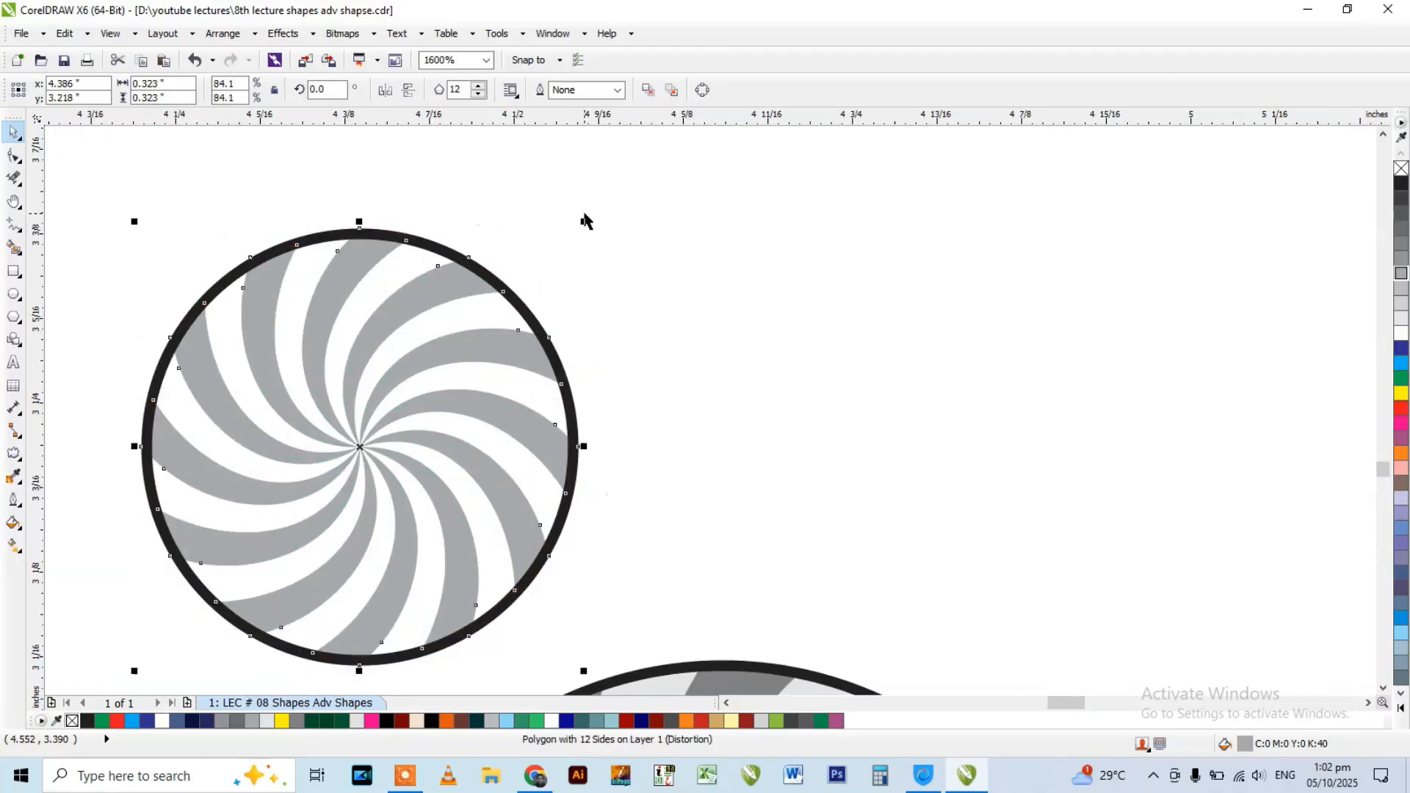
# Fill the small circle with 70% black and send it behind the swirl.
pyautogui.click(417, 247)
pyautogui.click(1401, 228)
pyautogui.scroll(-1, 1051, 306)
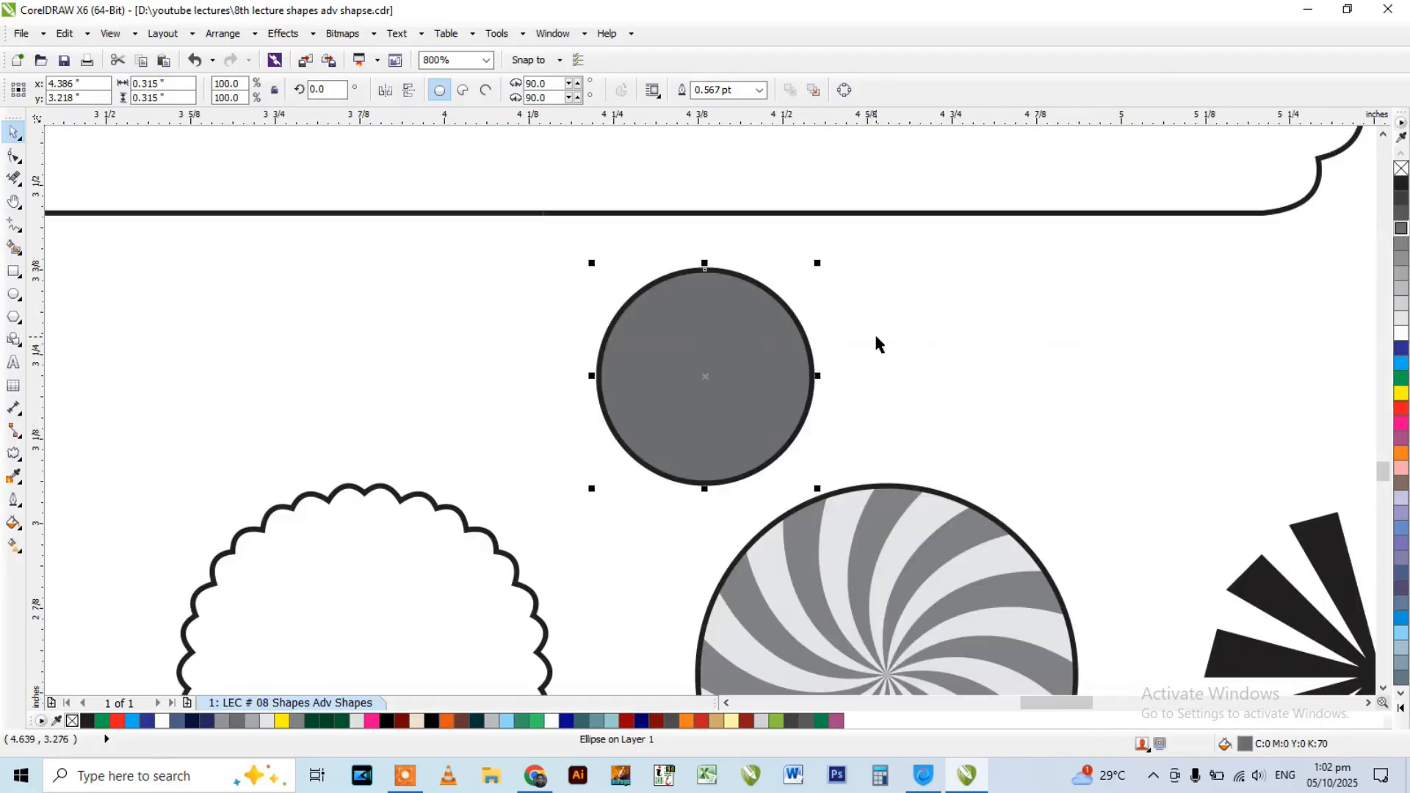
pyautogui.hotkey('shift', 'pagedown')
# Select the circle behind the swirl and remove its fill.
pyautogui.scroll(1, 767, 278)
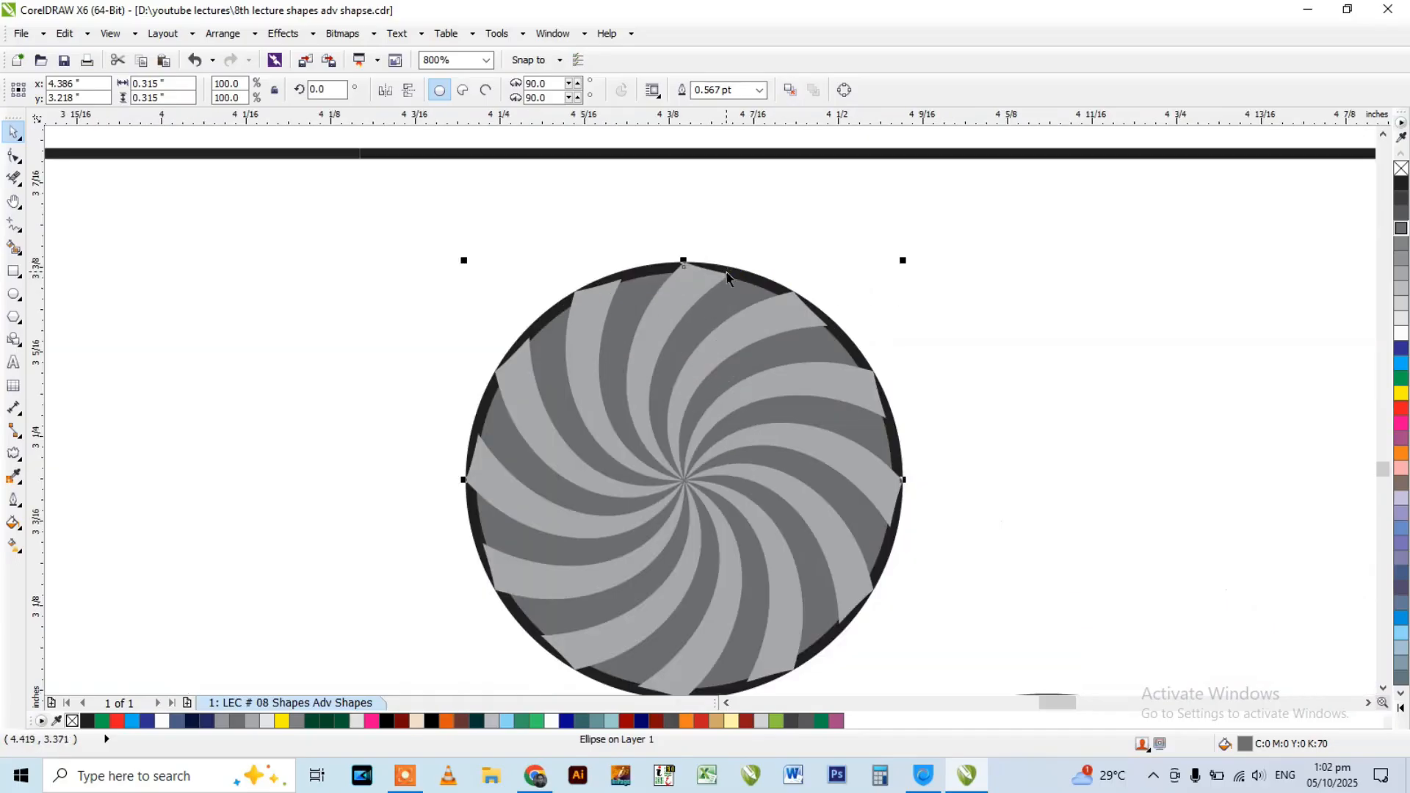
pyautogui.click(765, 264)
pyautogui.click(741, 283)
pyautogui.click(744, 275)
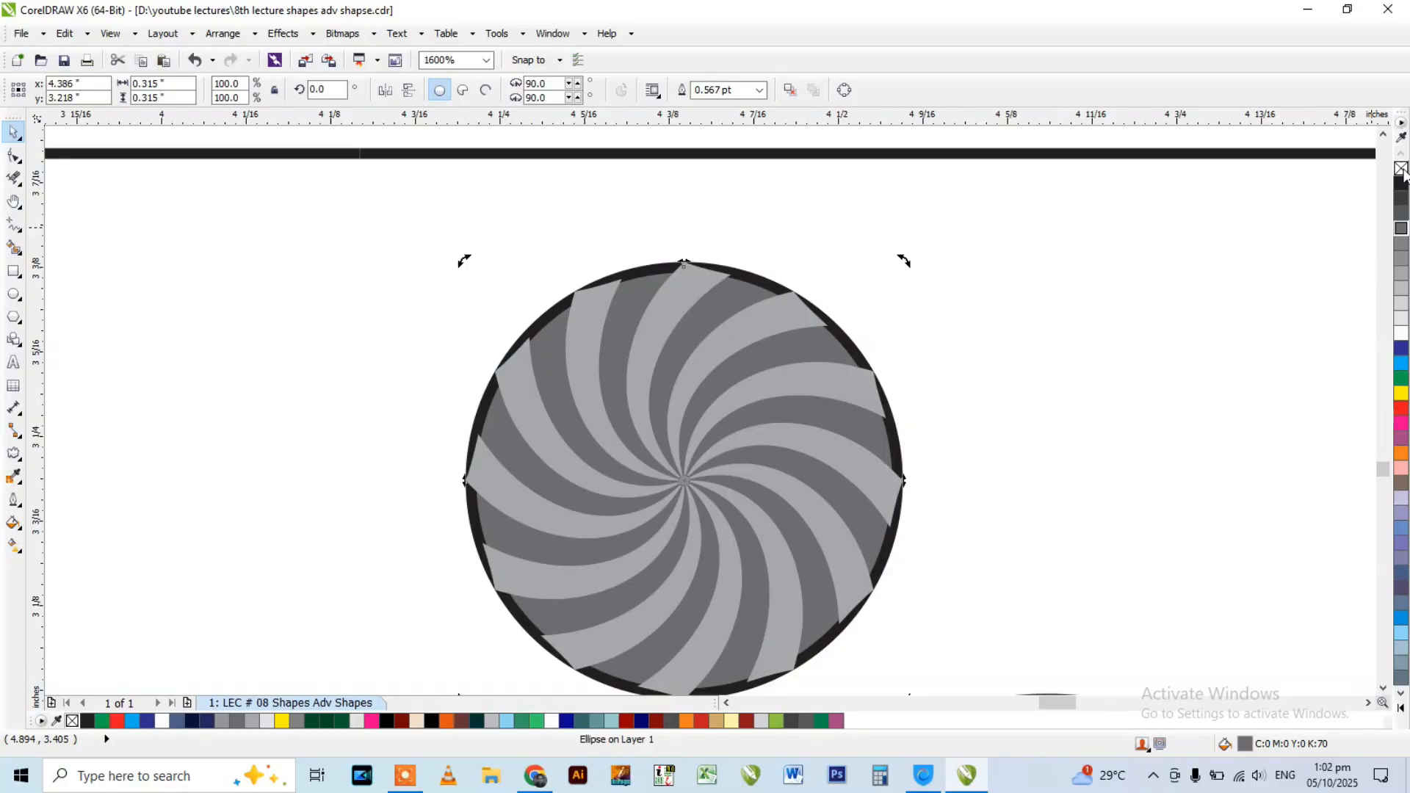
pyautogui.click(1401, 169)
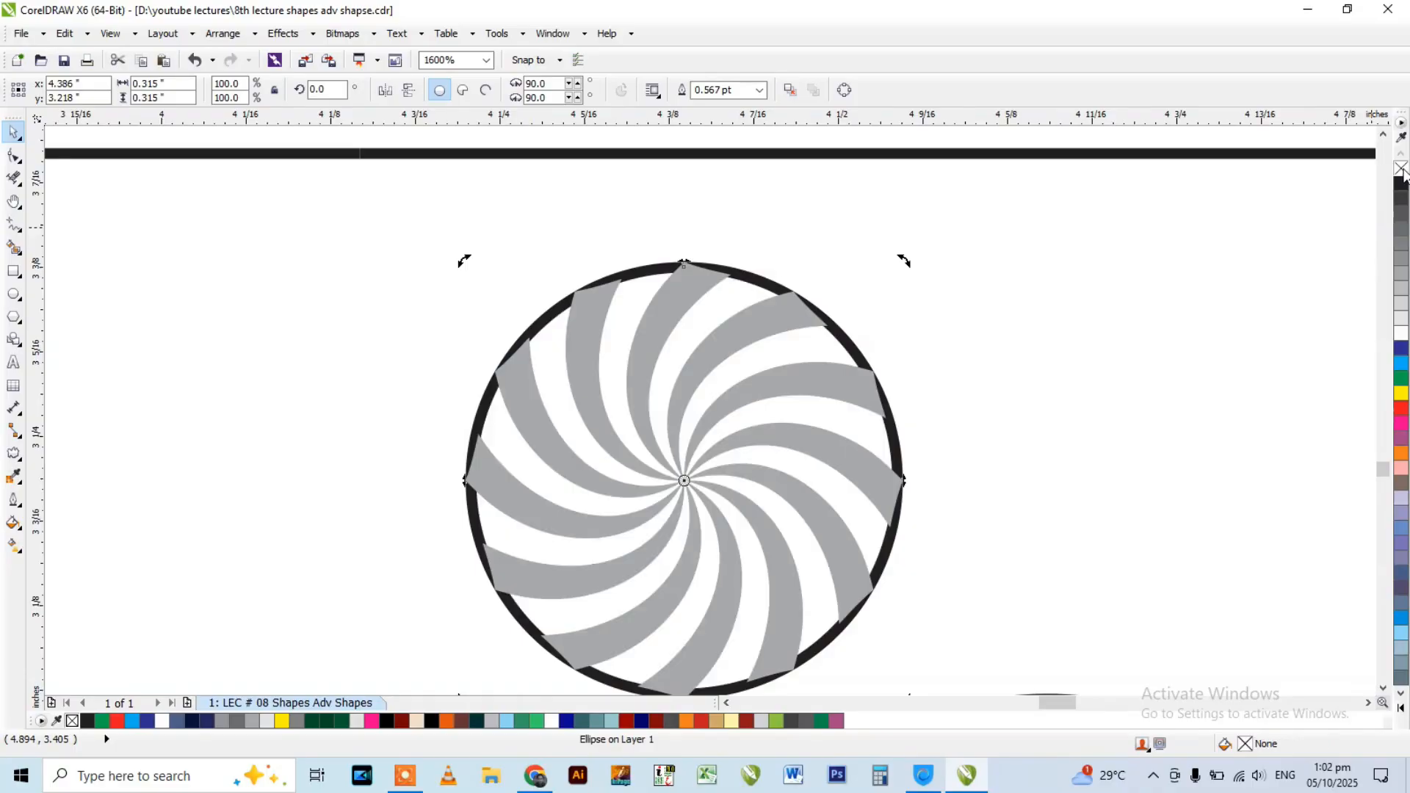
# Undo back through the circle's fill removal and send-to-back, and clear its 70% black fill.
pyautogui.hotkey('ctrl', 'z')
pyautogui.hotkey('ctrl', 'z')
pyautogui.moveTo(706, 316); pyautogui.dragTo(632, 261)
pyautogui.hotkey('ctrl', 'z')
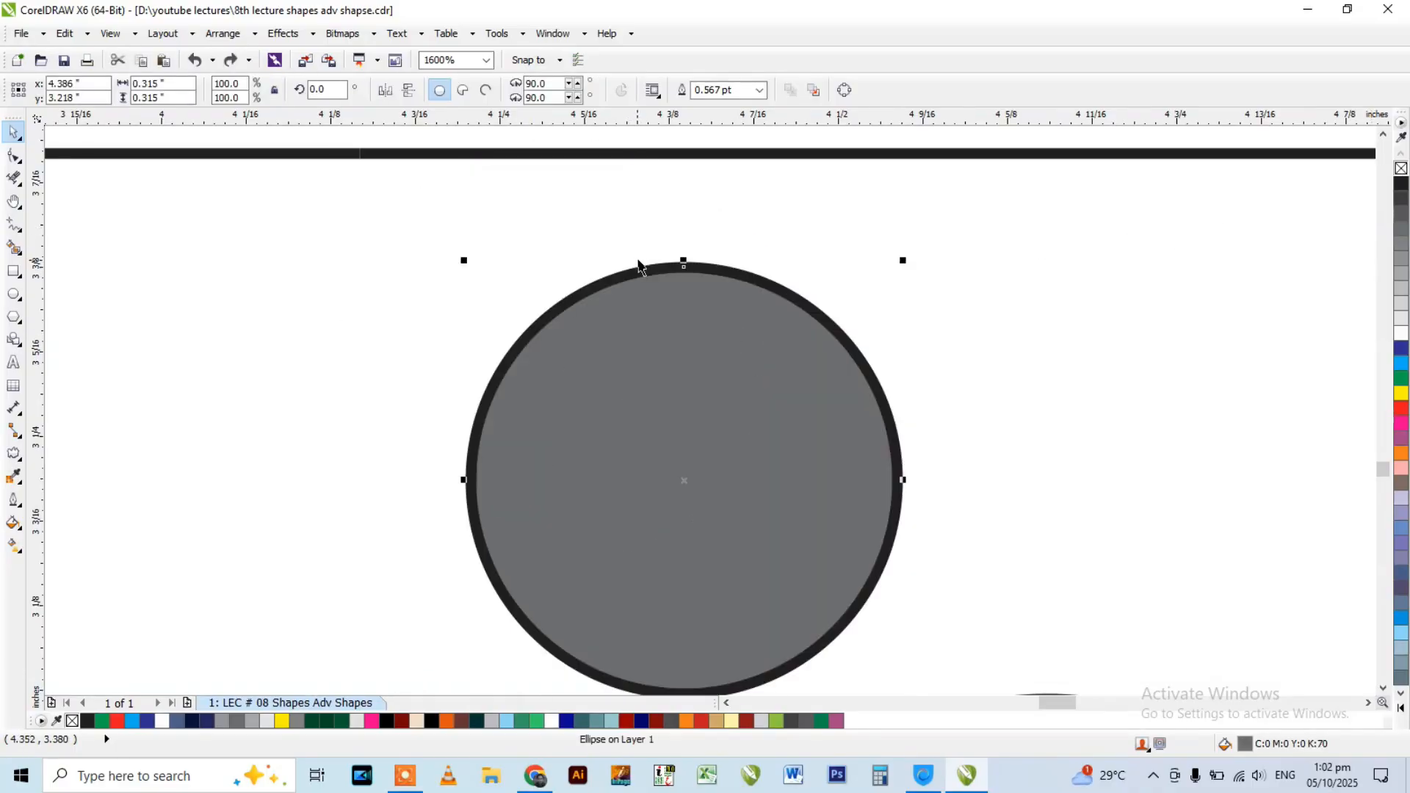
pyautogui.click(1402, 169)
pyautogui.click(951, 284)
pyautogui.scroll(-1, 1015, 306)
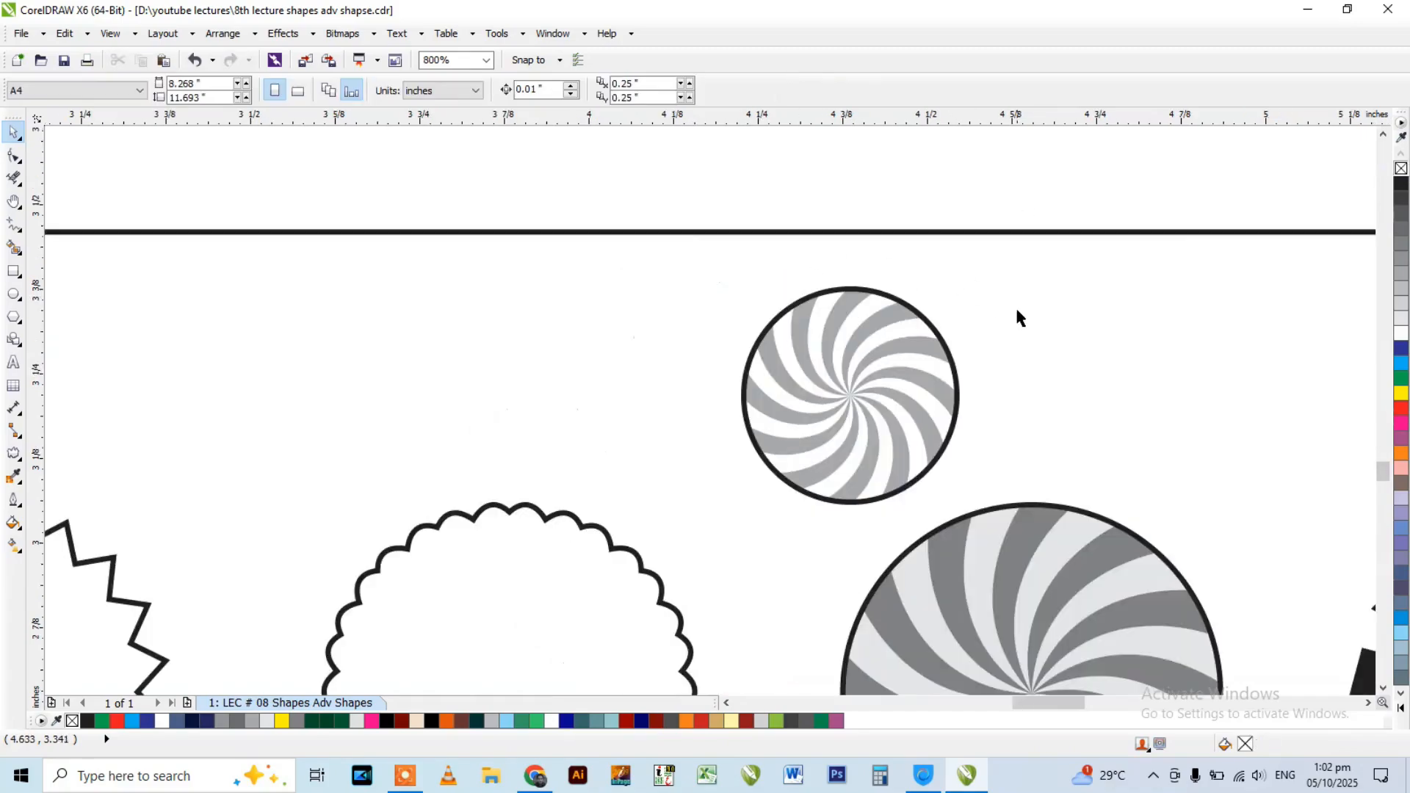
# Fill the small circle with 80% black and place it behind the swirl blades.
pyautogui.scroll(-1, 903, 290)
pyautogui.scroll(1, 902, 301)
pyautogui.click(907, 289)
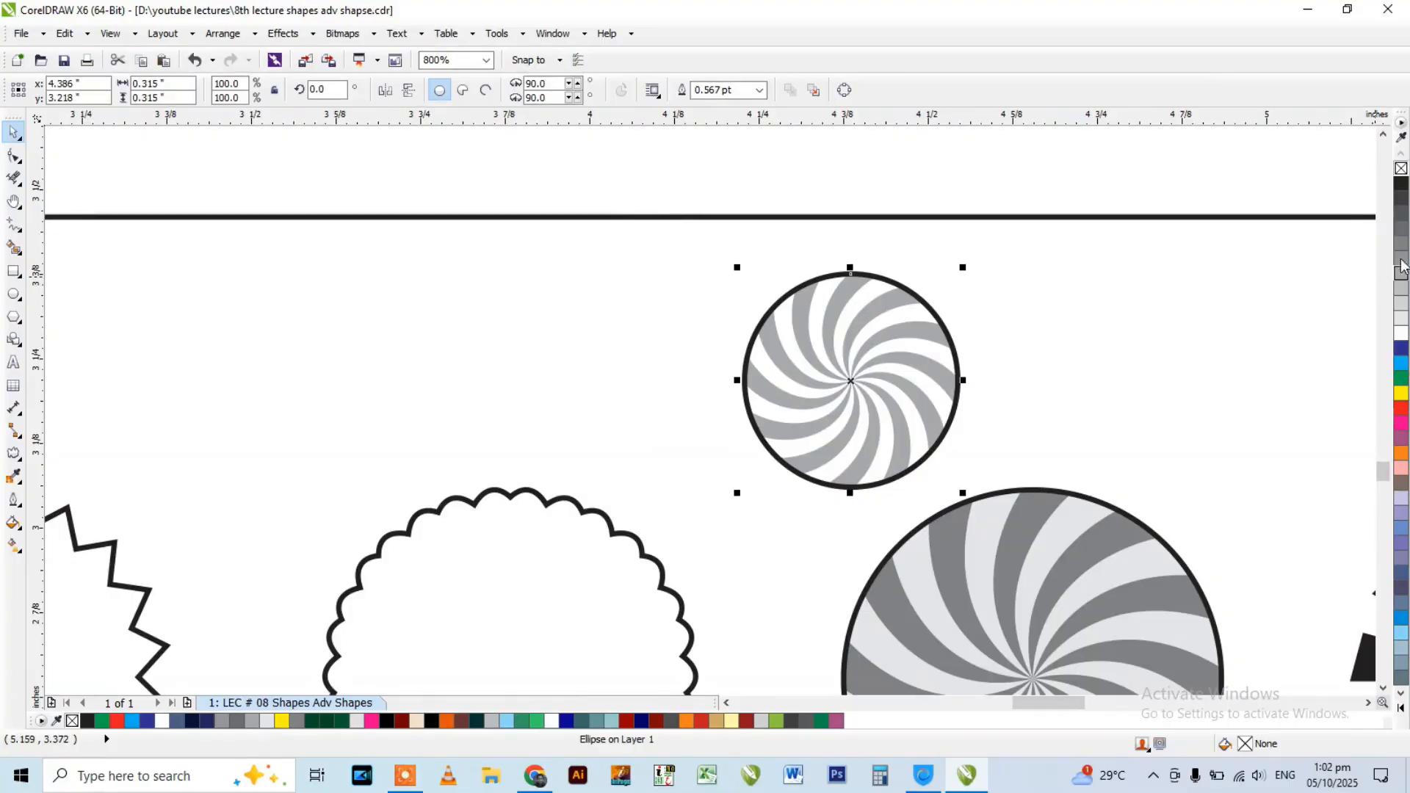
pyautogui.click(1402, 213)
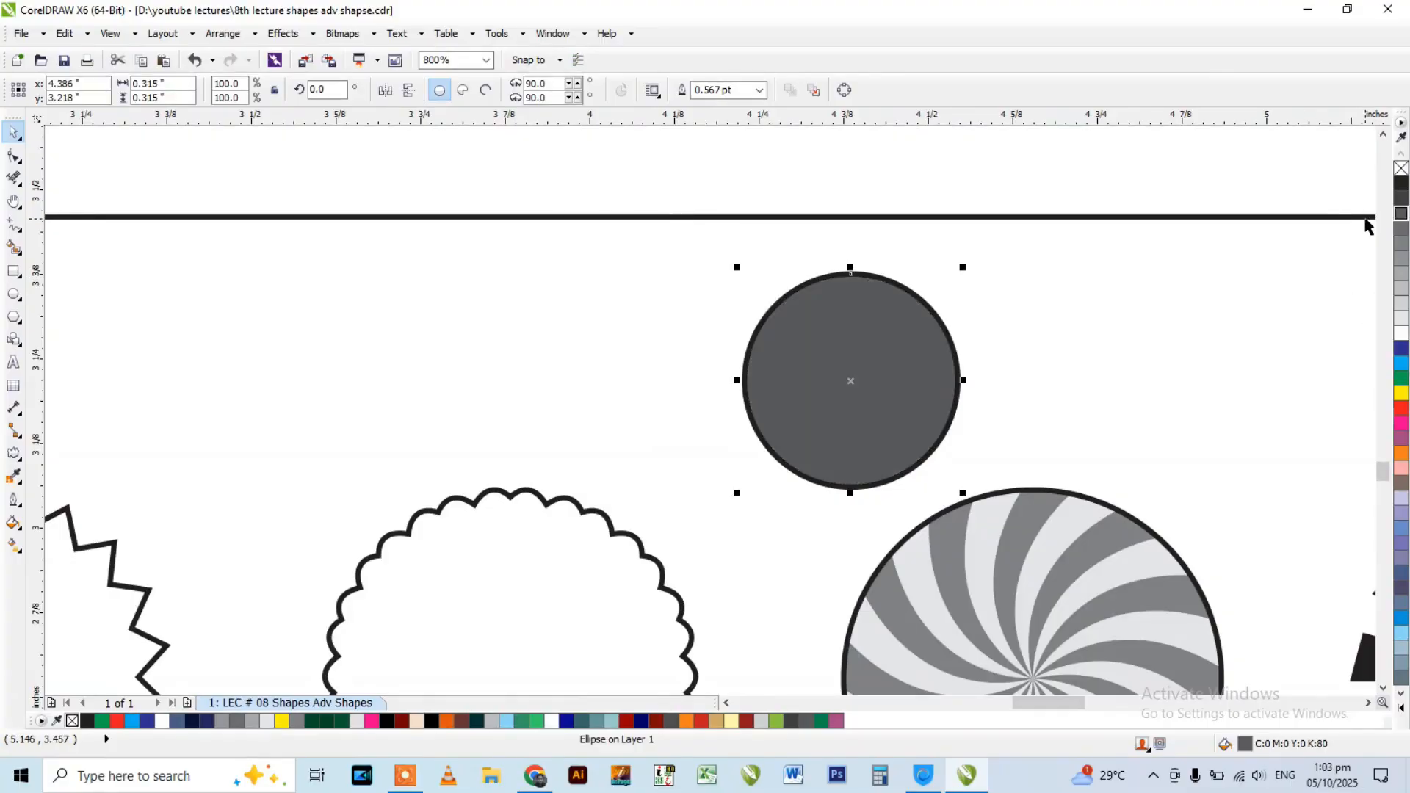
pyautogui.hotkey('ctrl', 'z')
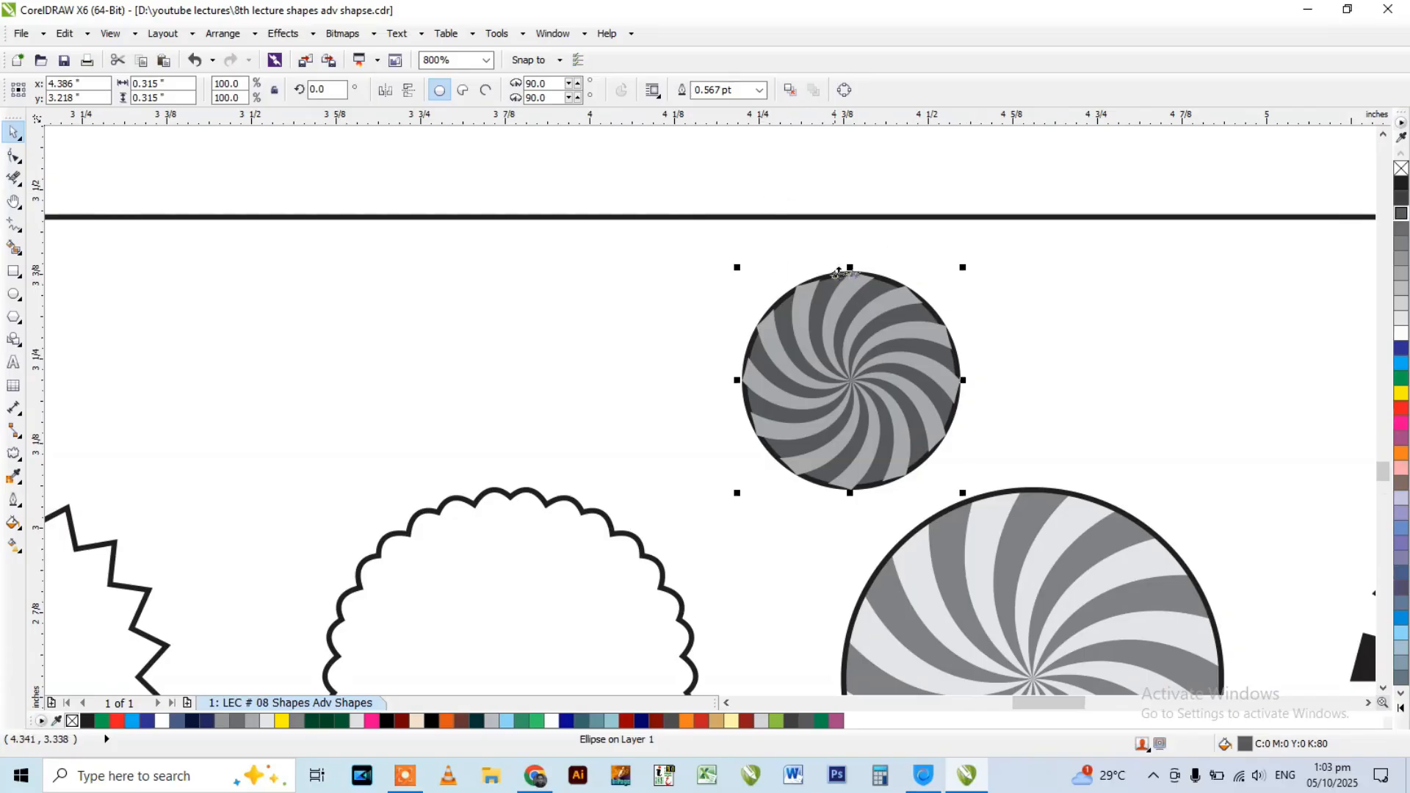
pyautogui.scroll(-2, 833, 278)
pyautogui.click(784, 382)
pyautogui.scroll(1, 785, 382)
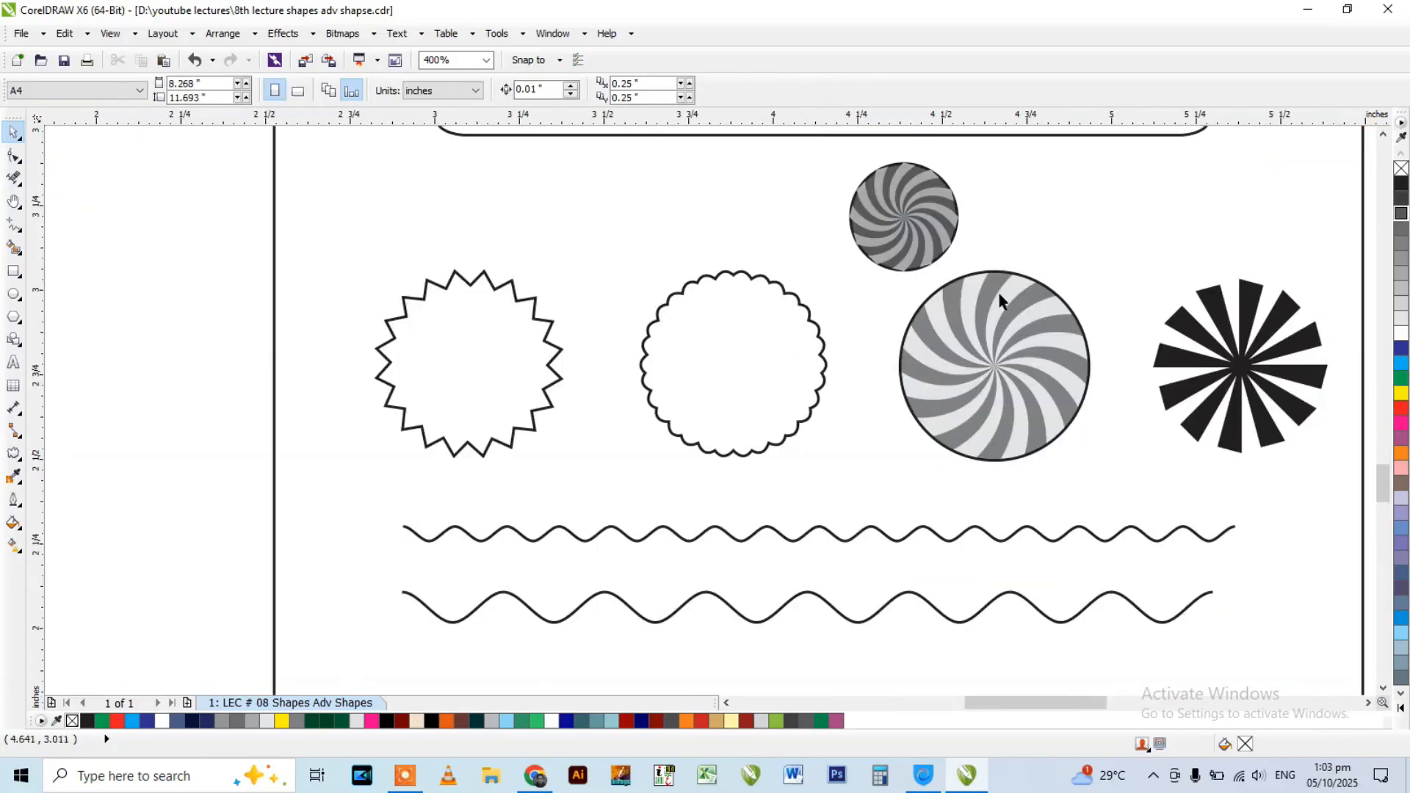
pyautogui.click(1013, 362)
pyautogui.click(1146, 239)
# Place the small swirl inside the circle as a PowerClip frame to trim the overhanging blade tips.
pyautogui.click(914, 196)
pyautogui.scroll(2, 920, 172)
pyautogui.moveTo(902, 192); pyautogui.dragTo(1093, 197)
pyautogui.hotkey('ctrl', 'z')
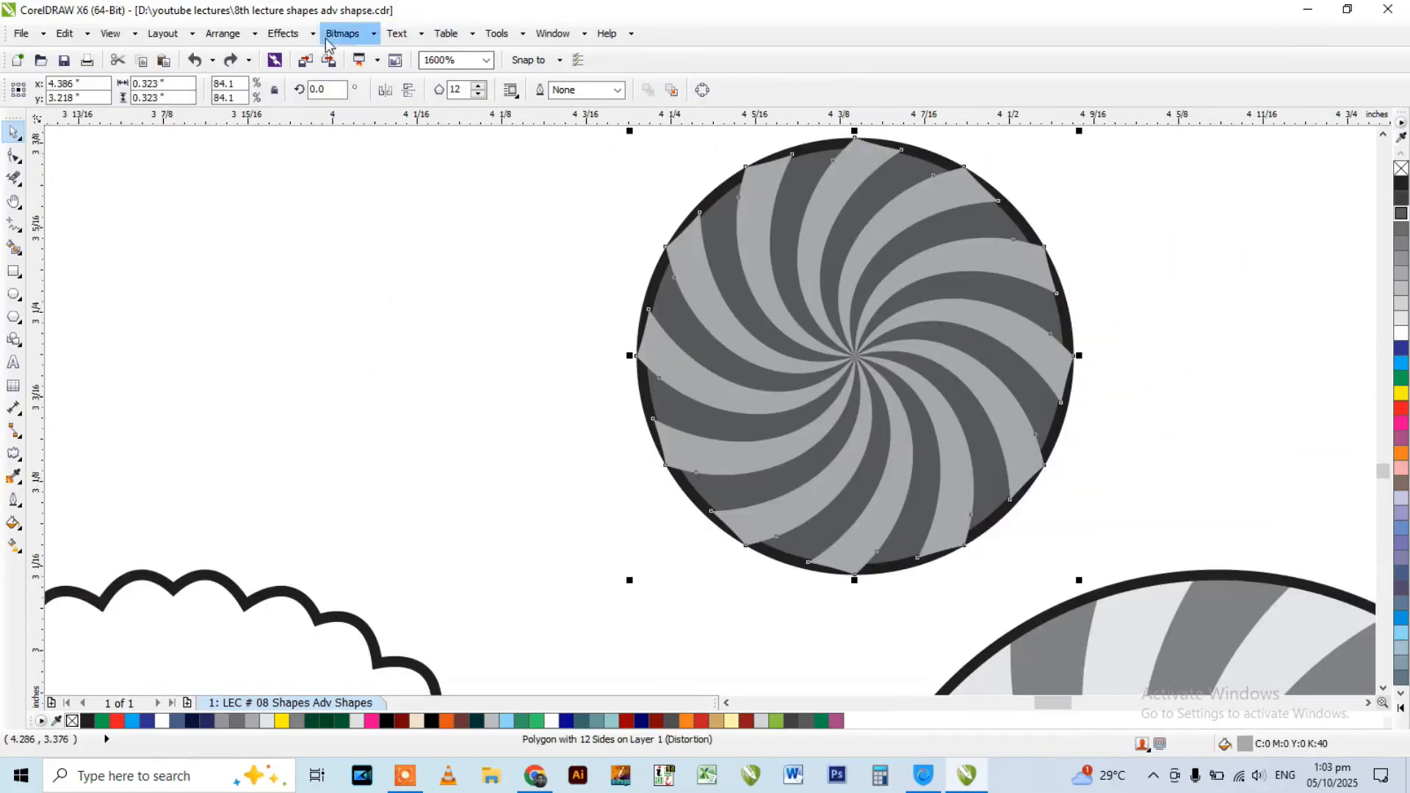
pyautogui.click(282, 33)
pyautogui.moveTo(359, 287)
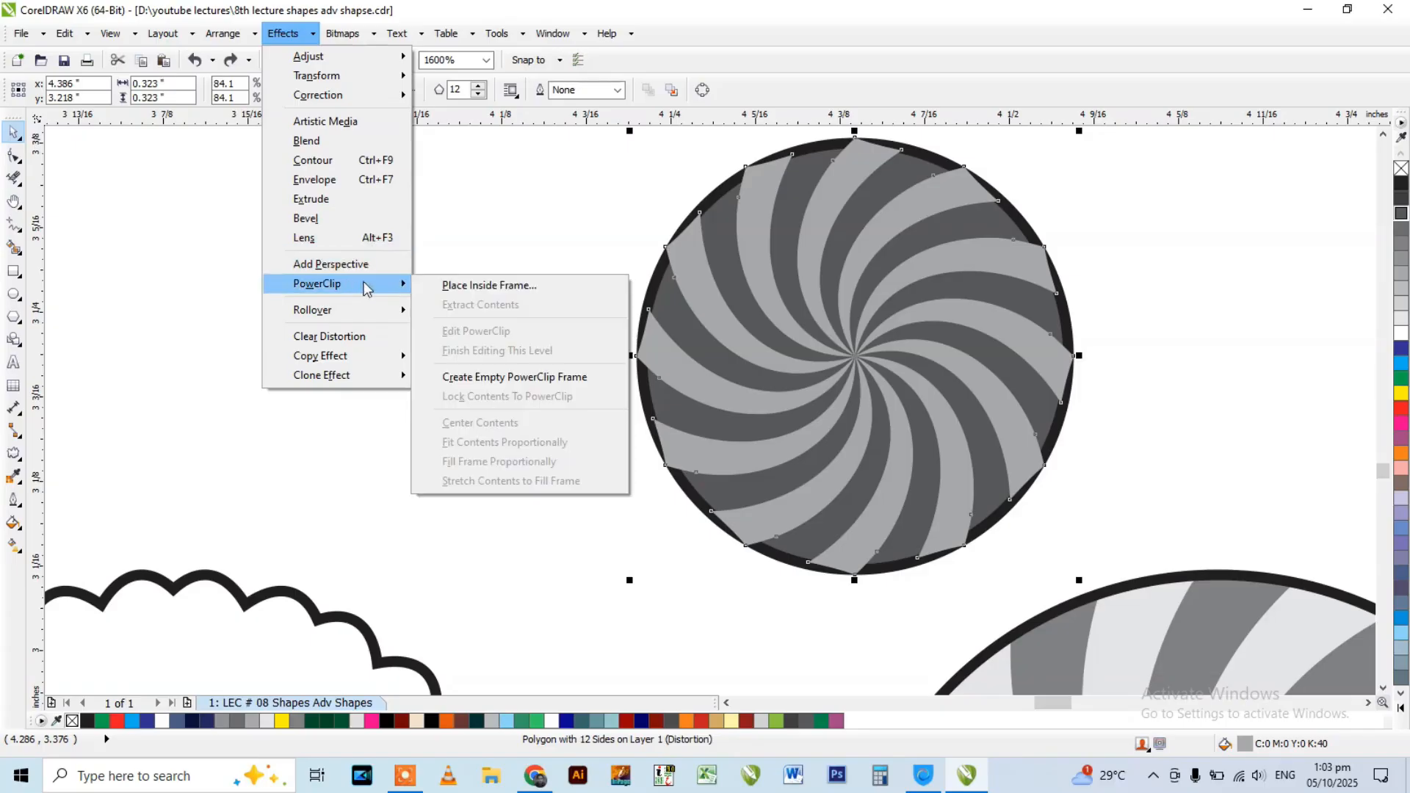
pyautogui.click(489, 285)
pyautogui.click(815, 141)
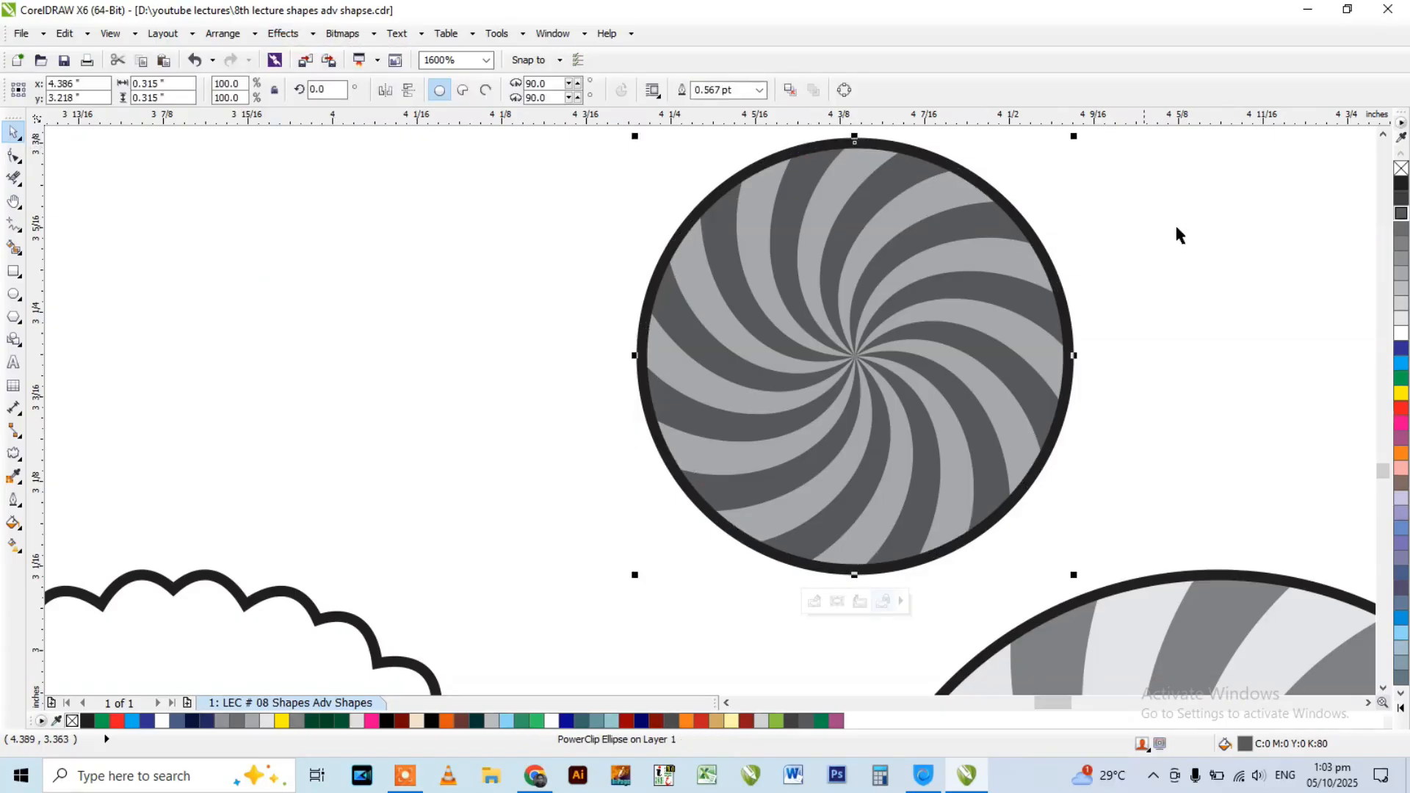
pyautogui.click(1176, 233)
# Move the small clipped swirl sideways toward the black sunburst.
pyautogui.scroll(-2, 993, 293)
pyautogui.scroll(-2, 945, 316)
pyautogui.click(850, 340)
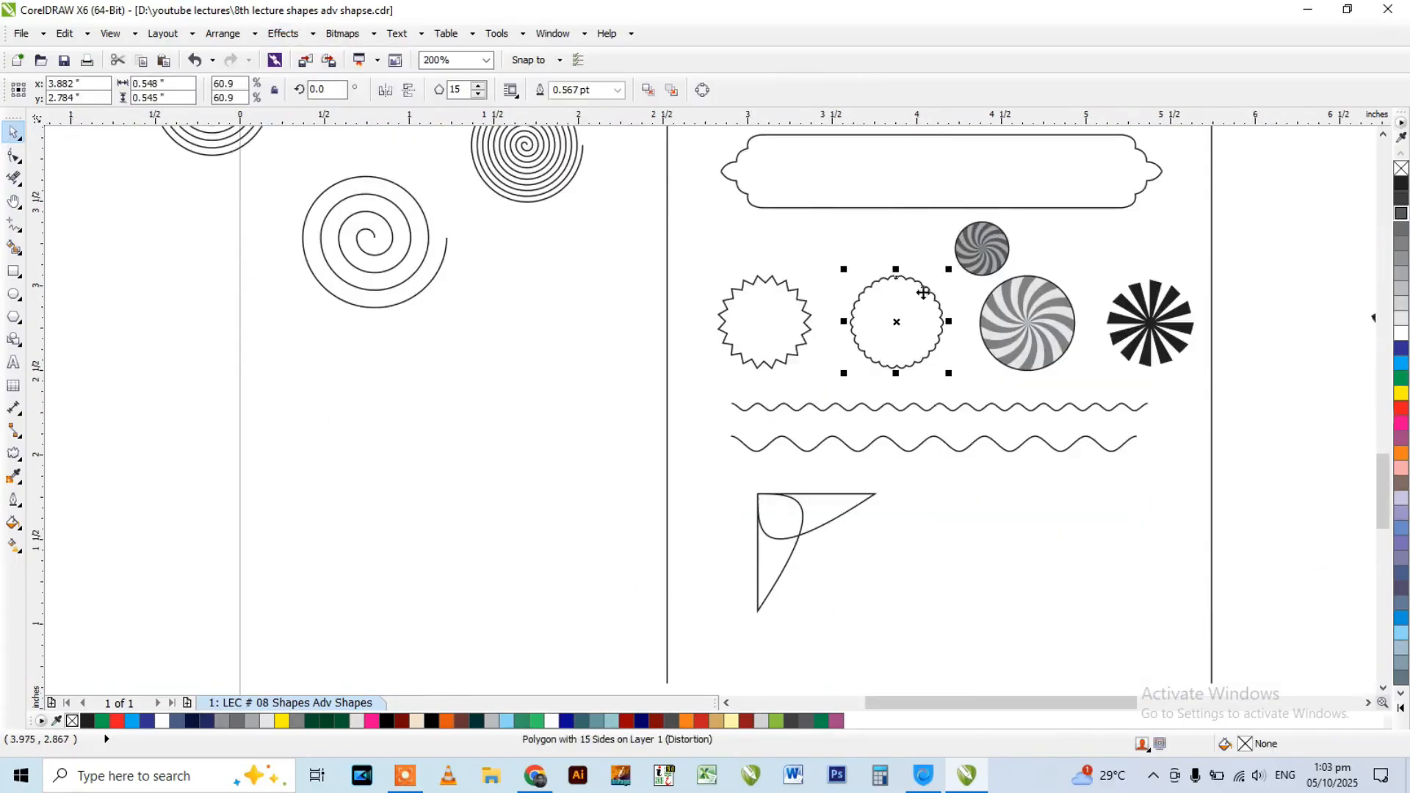
pyautogui.scroll(1, 852, 334)
pyautogui.moveTo(1139, 173); pyautogui.dragTo(938, 308)
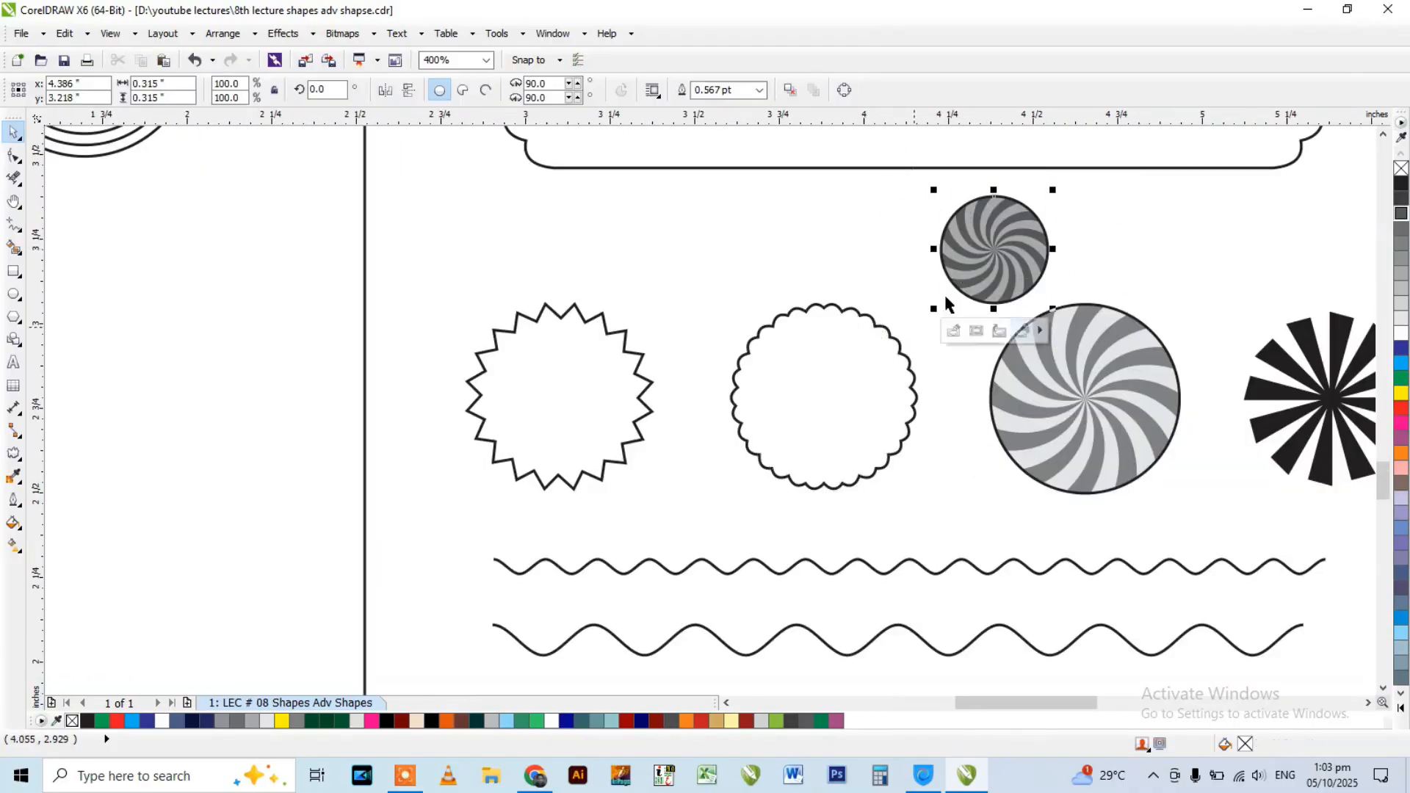
pyautogui.moveTo(978, 248); pyautogui.dragTo(1243, 236)
# Check the scalloped circle's polygon settings and draw a 15-sided polygon about 0.33 inches across above it.
pyautogui.scroll(1, 841, 342)
pyautogui.click(761, 264)
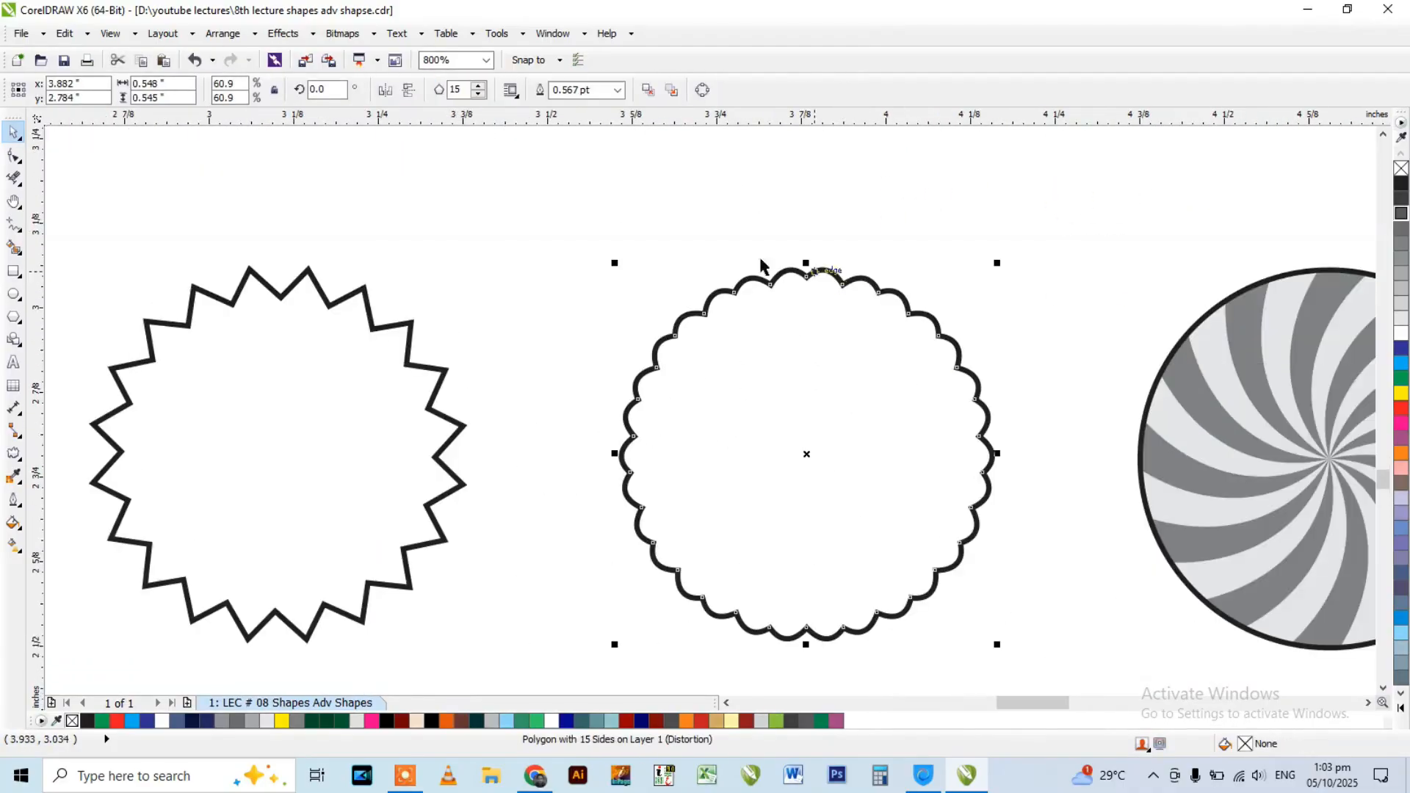
pyautogui.click(13, 317)
pyautogui.scroll(-1, 730, 434)
pyautogui.scroll(1, 840, 309)
pyautogui.moveTo(719, 224); pyautogui.dragTo(940, 381)
pyautogui.doubleClick(467, 89)
pyautogui.write('15')
pyautogui.press('Return')
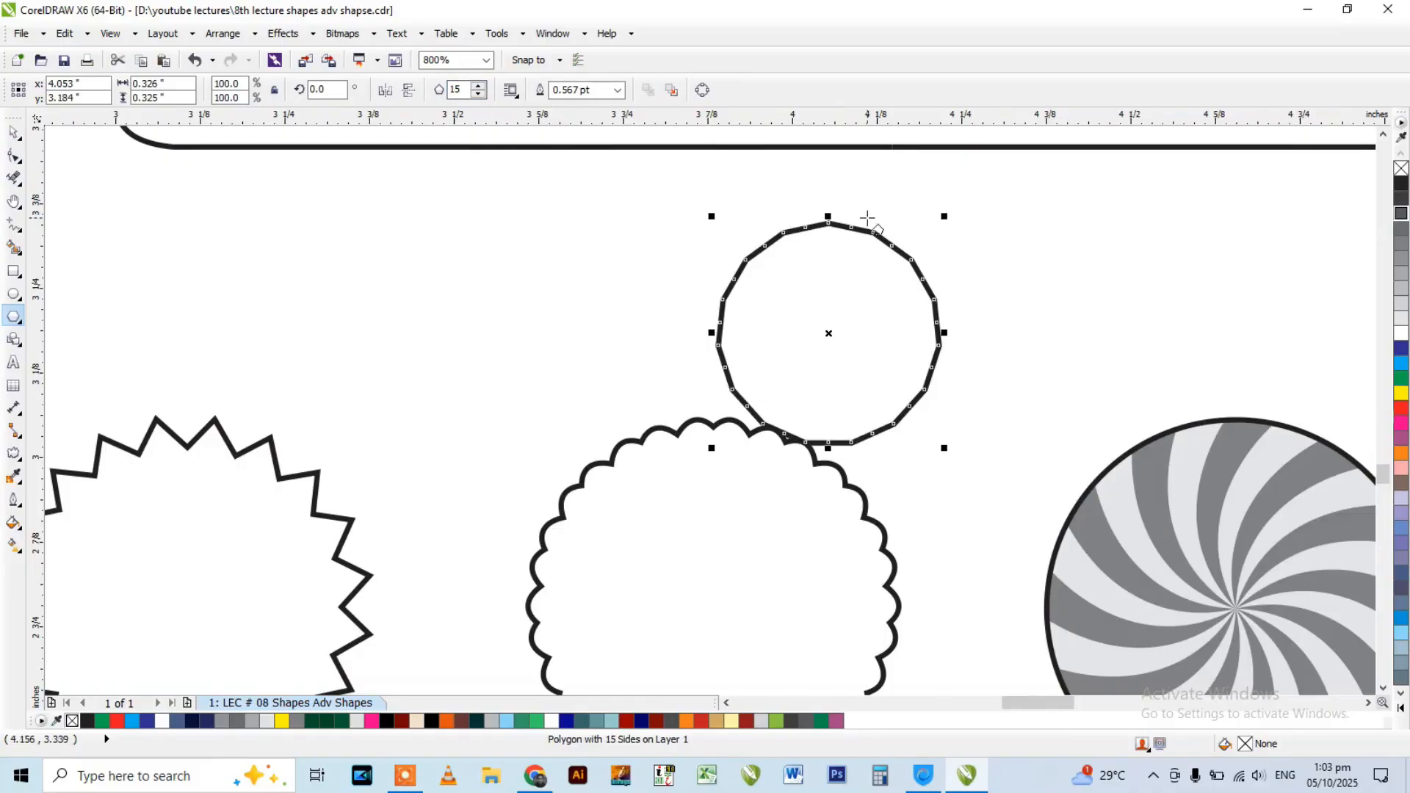
# Move the new 15-sided polygon slightly away from the scalloped circle.
pyautogui.scroll(1, 849, 228)
pyautogui.press('space')
pyautogui.moveTo(846, 229); pyautogui.dragTo(940, 173)
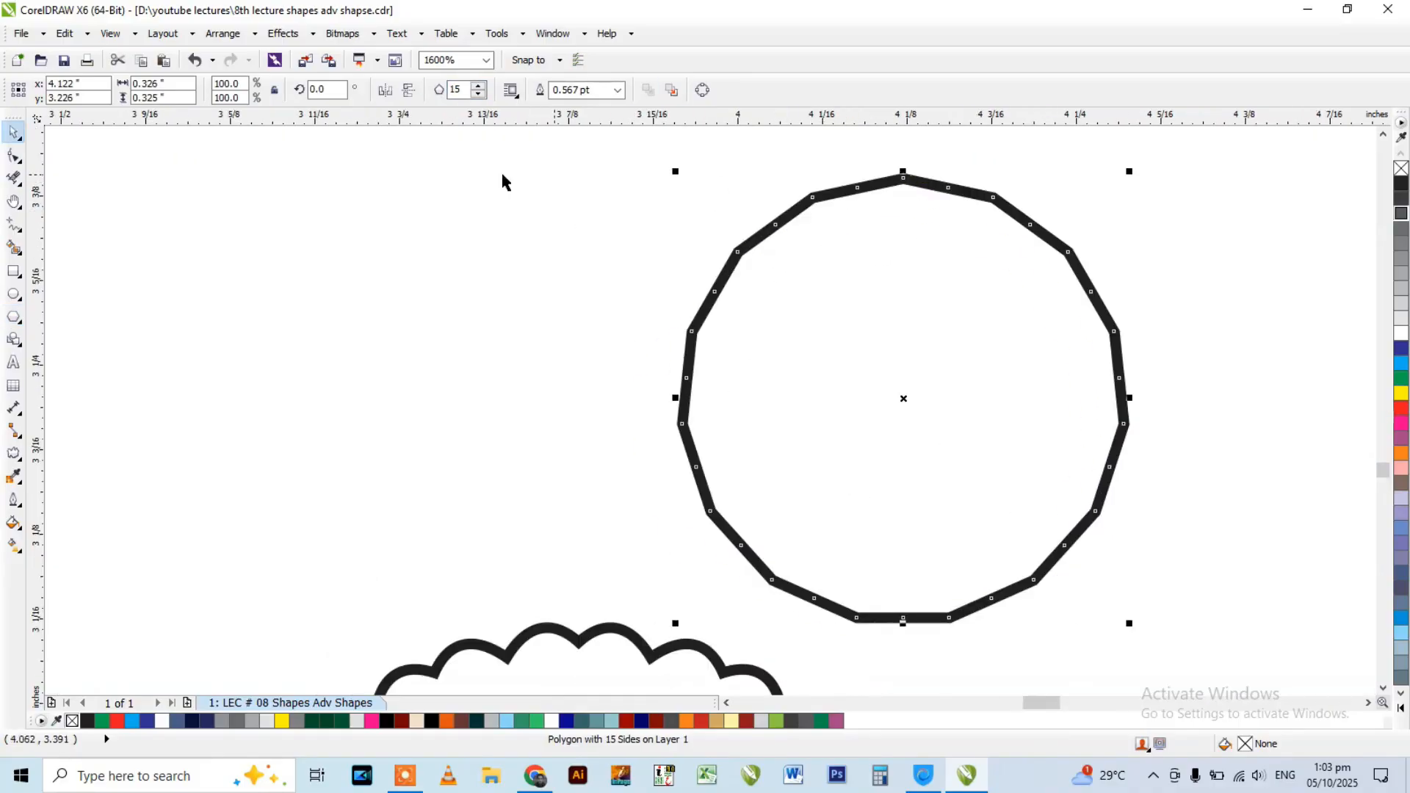
# Delete the midpoint nodes from the 15-sided polygon's edges, leaving only its corner nodes.
pyautogui.click(10, 157)
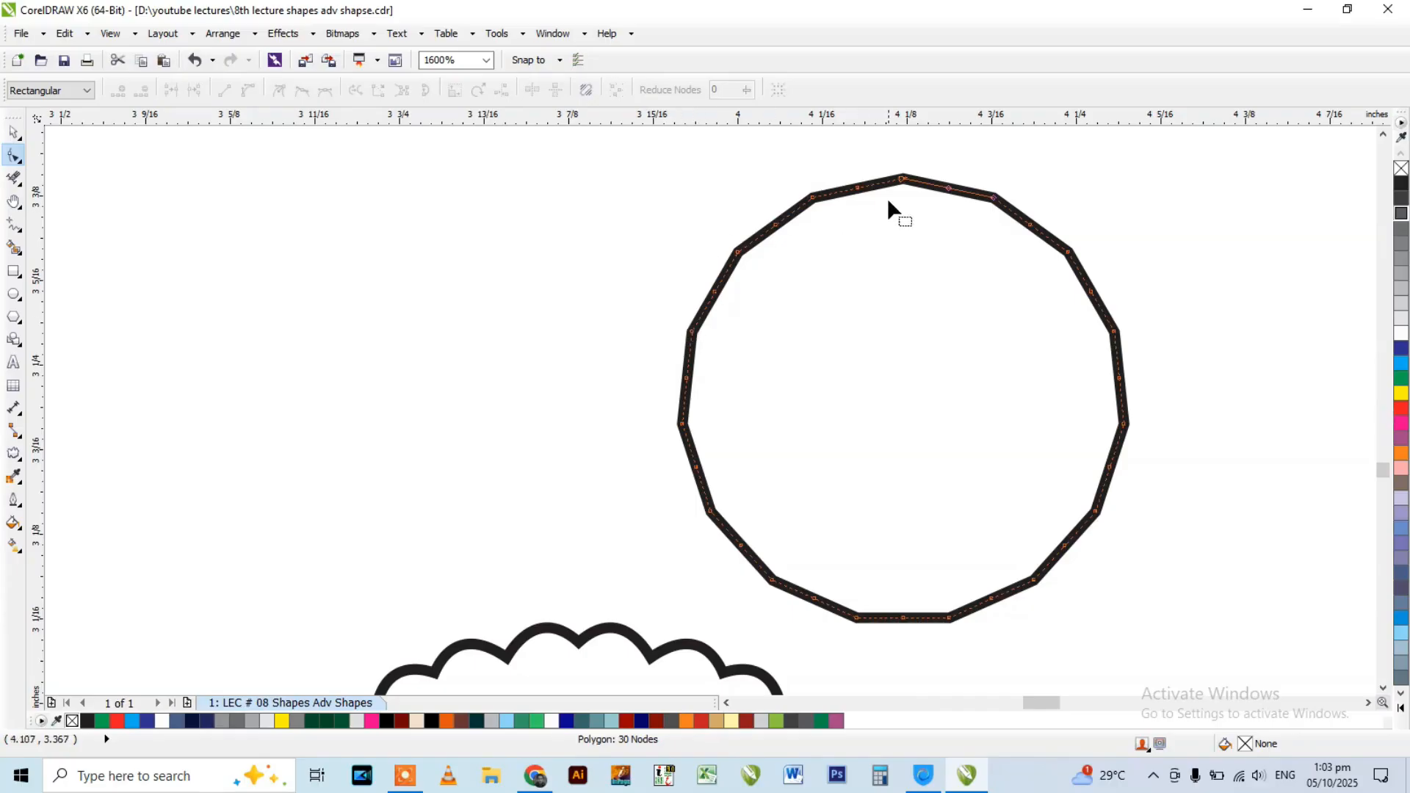
pyautogui.scroll(2, 874, 191)
pyautogui.moveTo(781, 239); pyautogui.dragTo(879, 328)
pyautogui.click(793, 214)
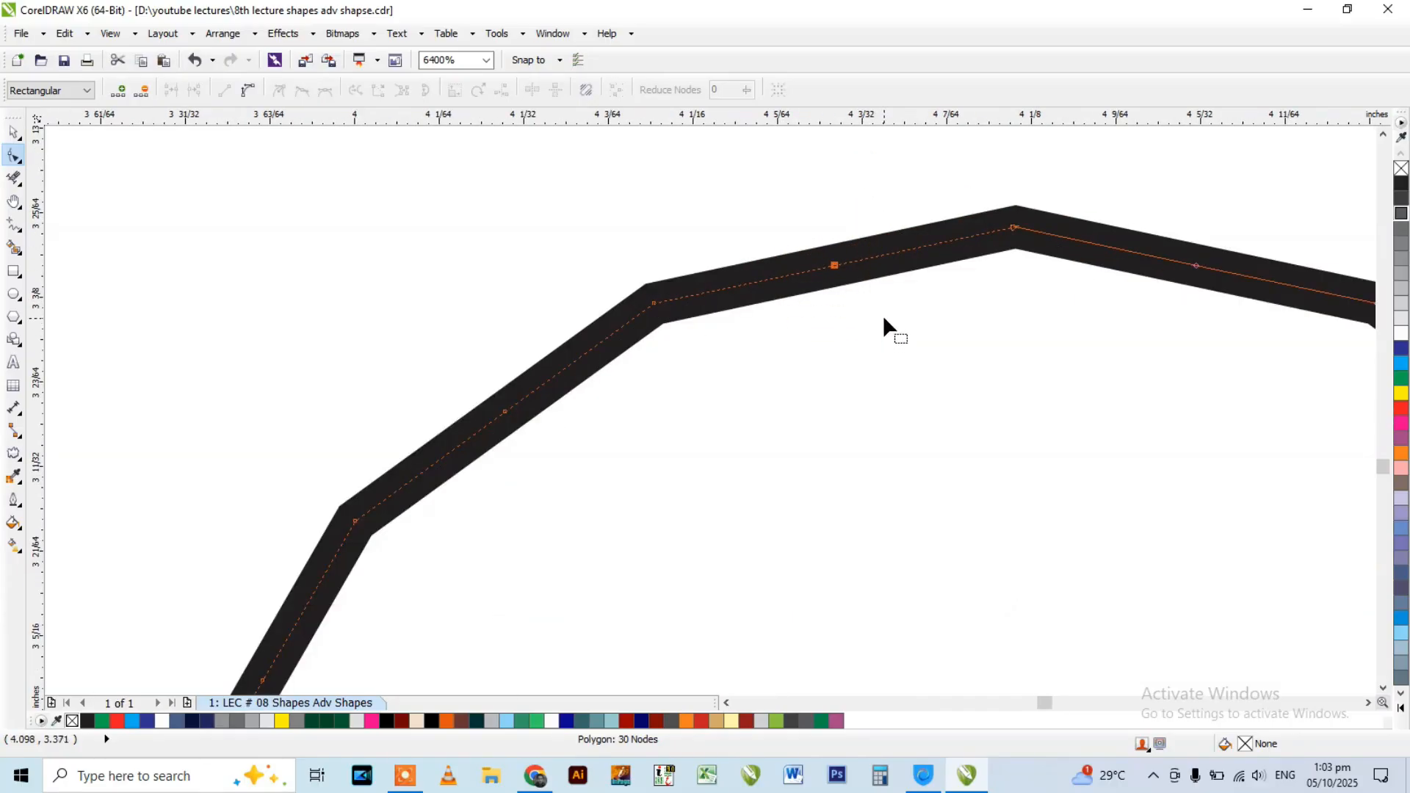
pyautogui.press('Delete')
pyautogui.scroll(-4, 657, 316)
pyautogui.scroll(3, 680, 302)
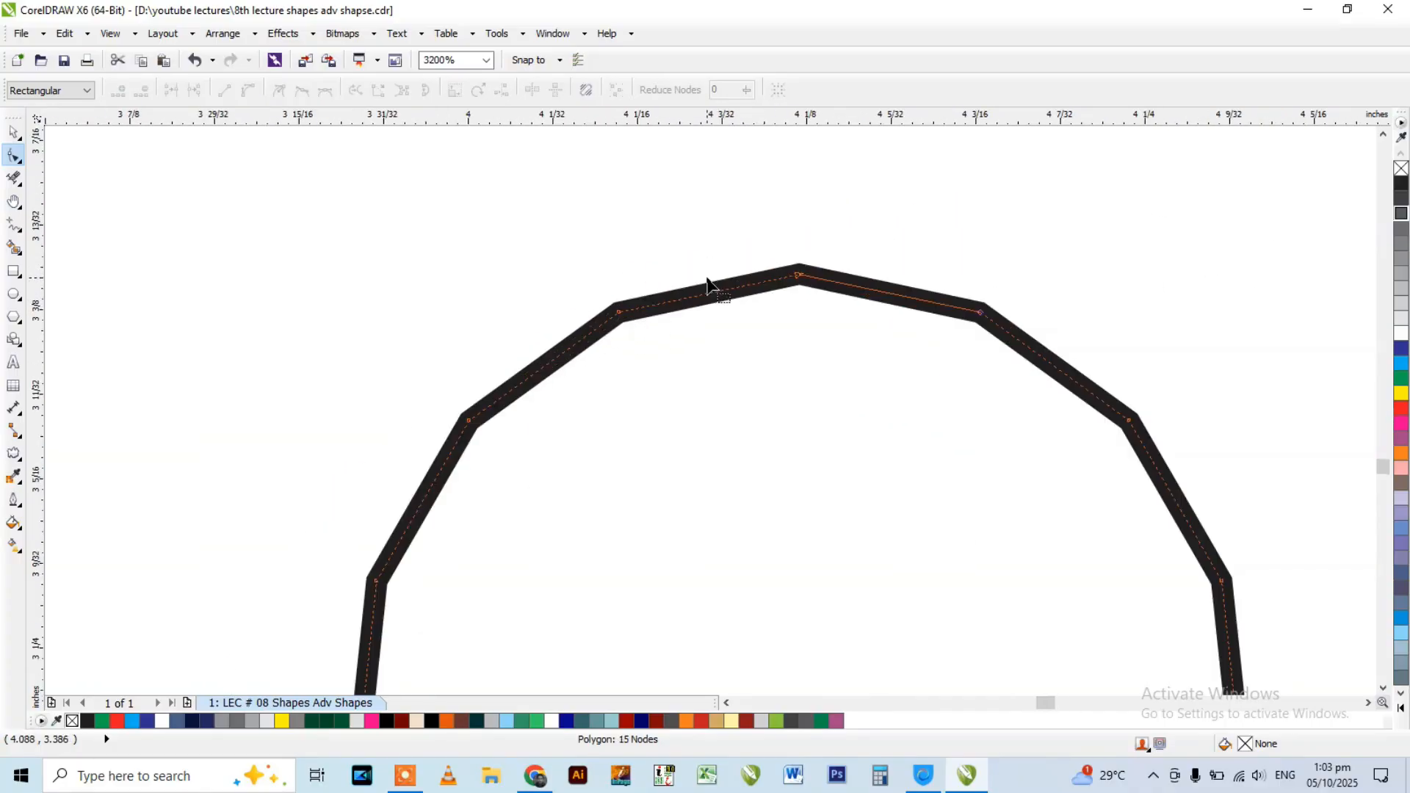
# Convert the 15-sided polygon's straight edges to curves and bow them outward into scallops.
pyautogui.click(712, 293)
pyautogui.scroll(-1, 645, 240)
pyautogui.scroll(-1, 544, 230)
pyautogui.moveTo(464, 218); pyautogui.dragTo(618, 332)
pyautogui.click(249, 91)
pyautogui.scroll(3, 609, 252)
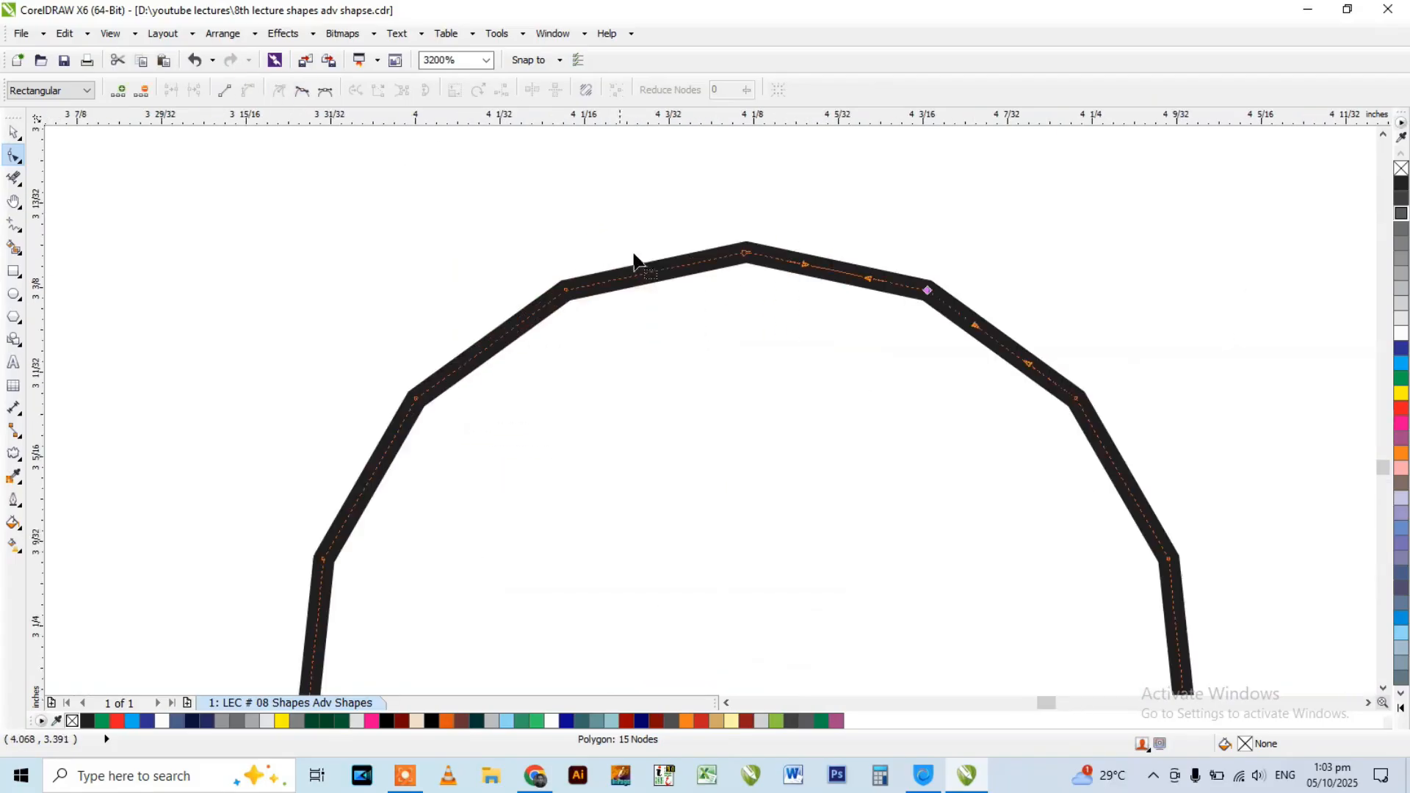
pyautogui.moveTo(670, 289); pyautogui.dragTo(650, 213)
pyautogui.scroll(-3, 649, 213)
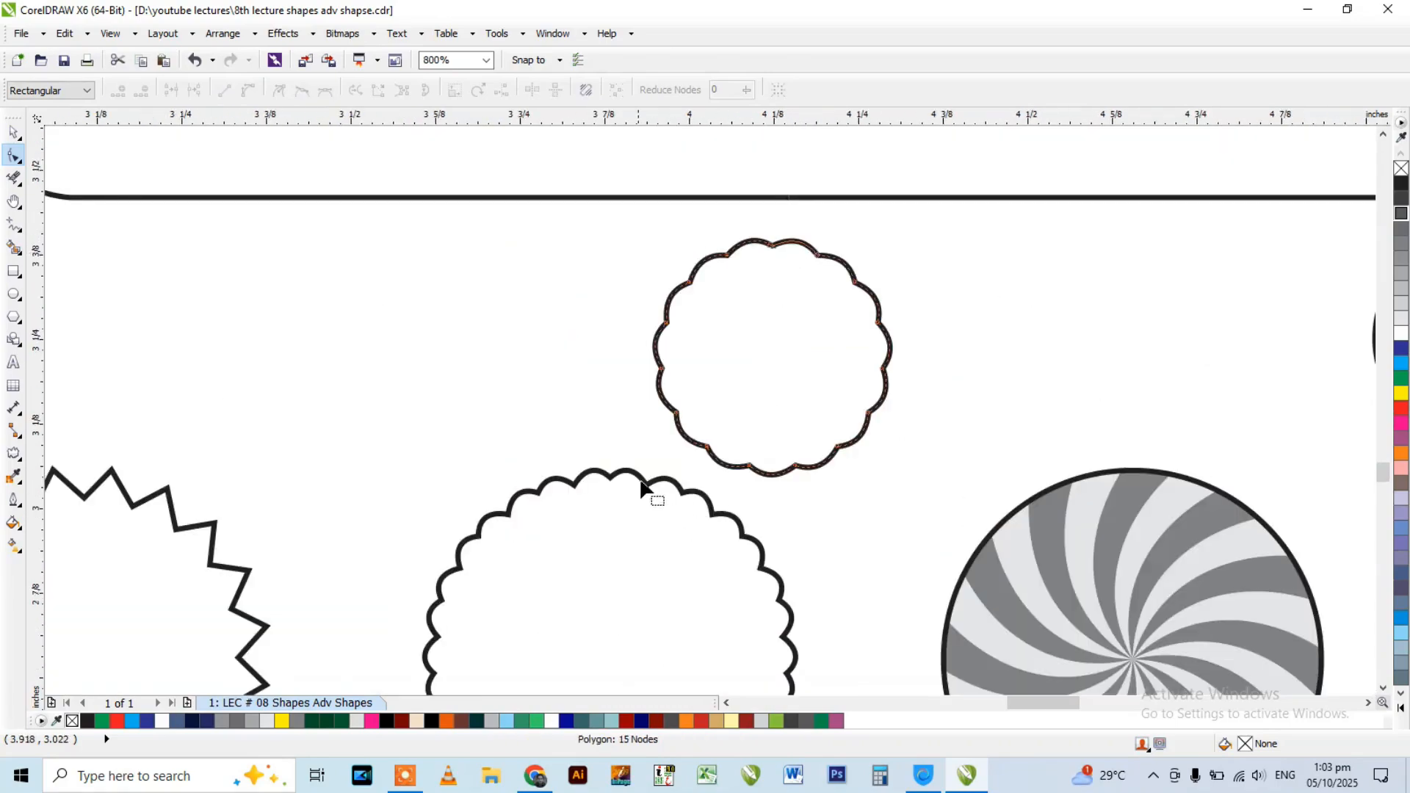
# Bend the small polygon's scallops inward so its corners form spikes, and delete the shape.
pyautogui.scroll(2, 729, 261)
pyautogui.moveTo(808, 213); pyautogui.dragTo(840, 288)
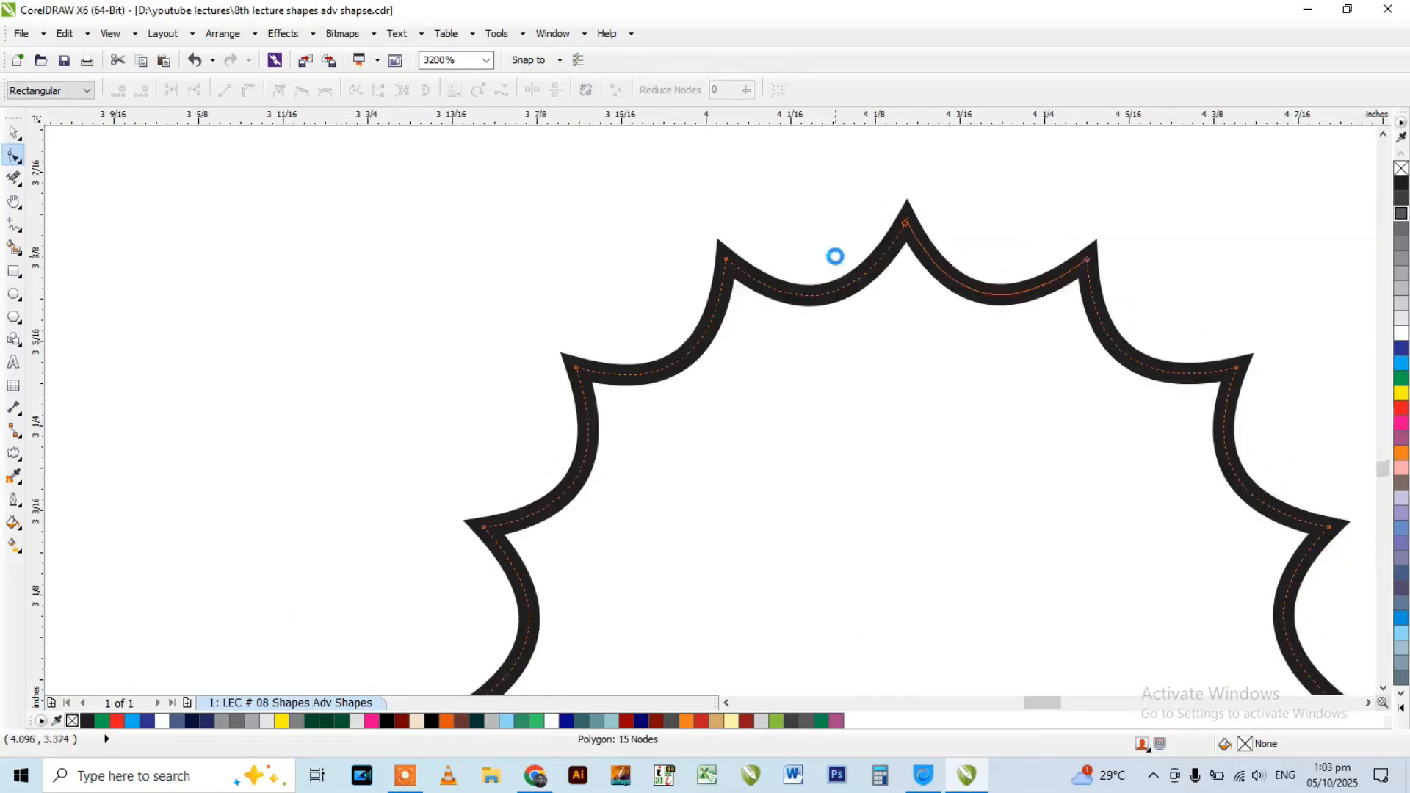
pyautogui.scroll(-2, 837, 255)
pyautogui.press('space')
pyautogui.press('Delete')
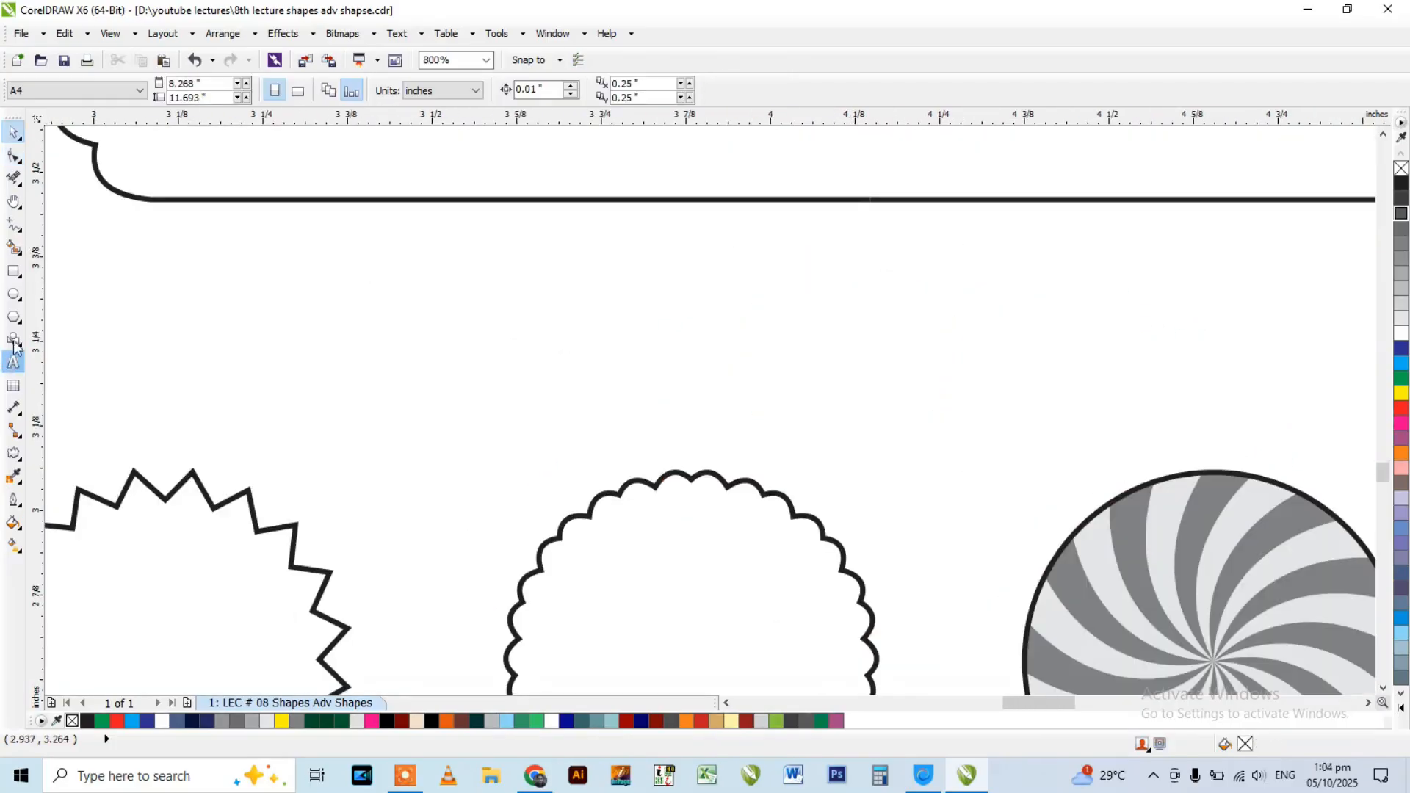
# Draw a 15-sided polygon about 0.27 inches across above the scalloped circle.
pyautogui.click(13, 317)
pyautogui.moveTo(842, 292); pyautogui.dragTo(985, 498)
pyautogui.click(457, 90)
pyautogui.write('15')
pyautogui.press('Return')
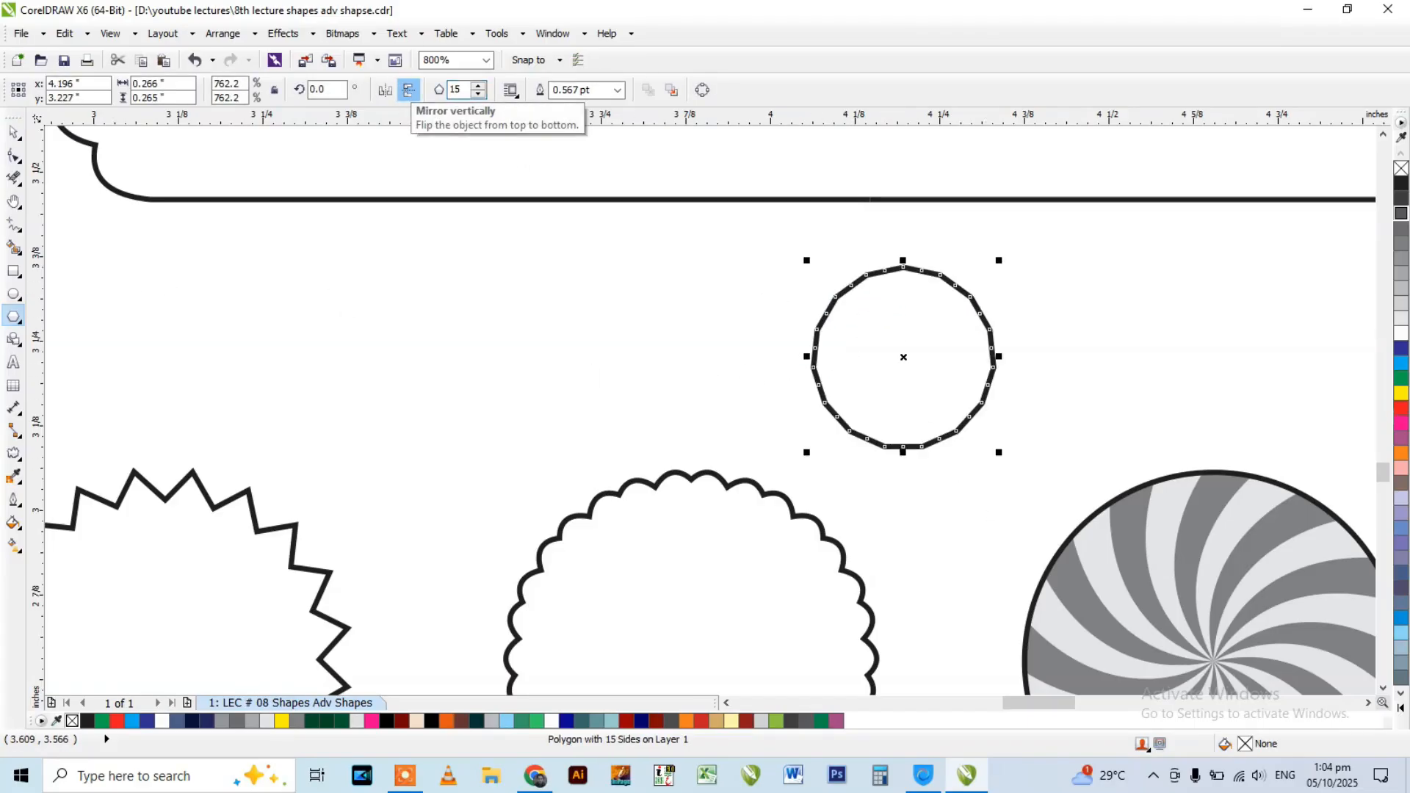
# Delete the midpoint nodes from the new polygon's edges, leaving only its corner nodes.
pyautogui.click(14, 156)
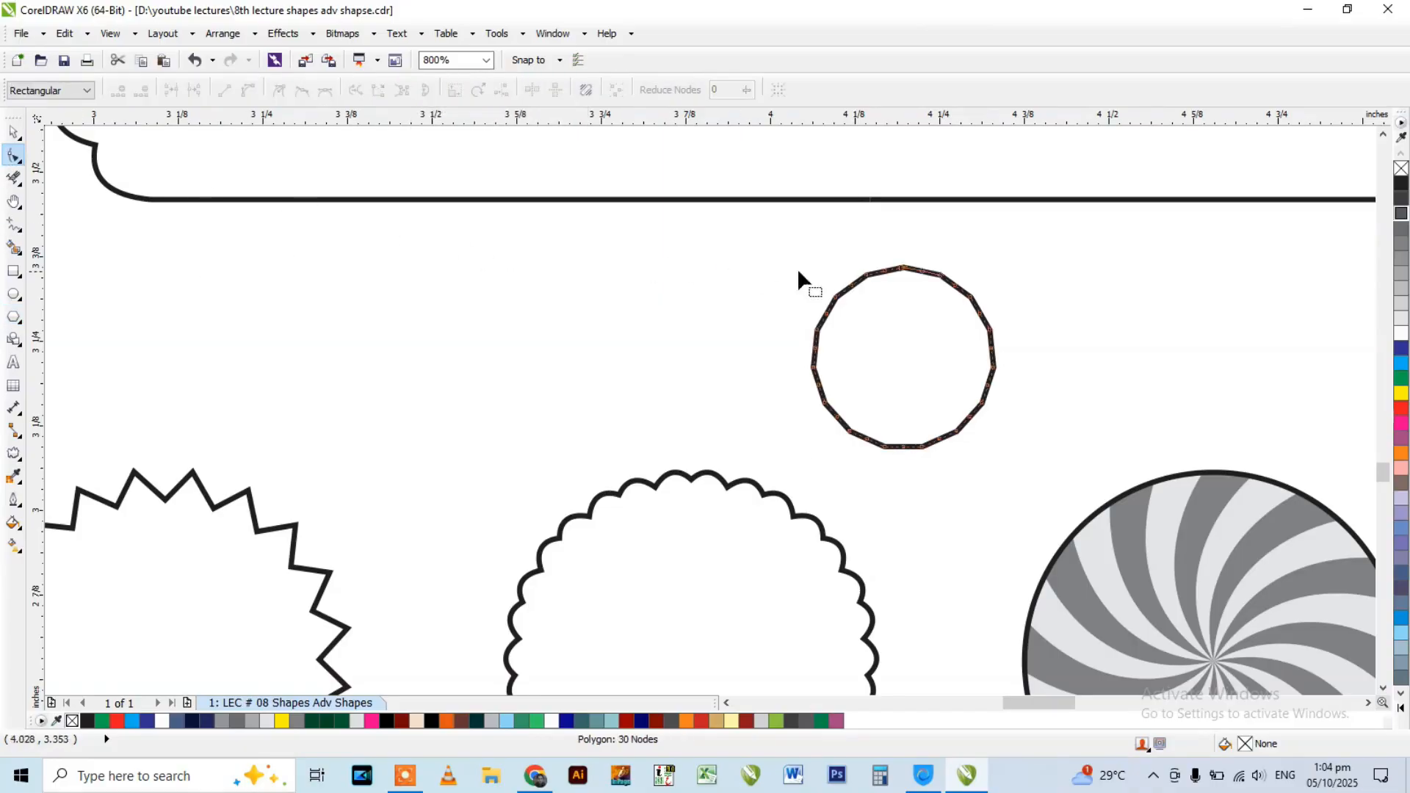
pyautogui.scroll(1, 878, 257)
pyautogui.scroll(3, 910, 279)
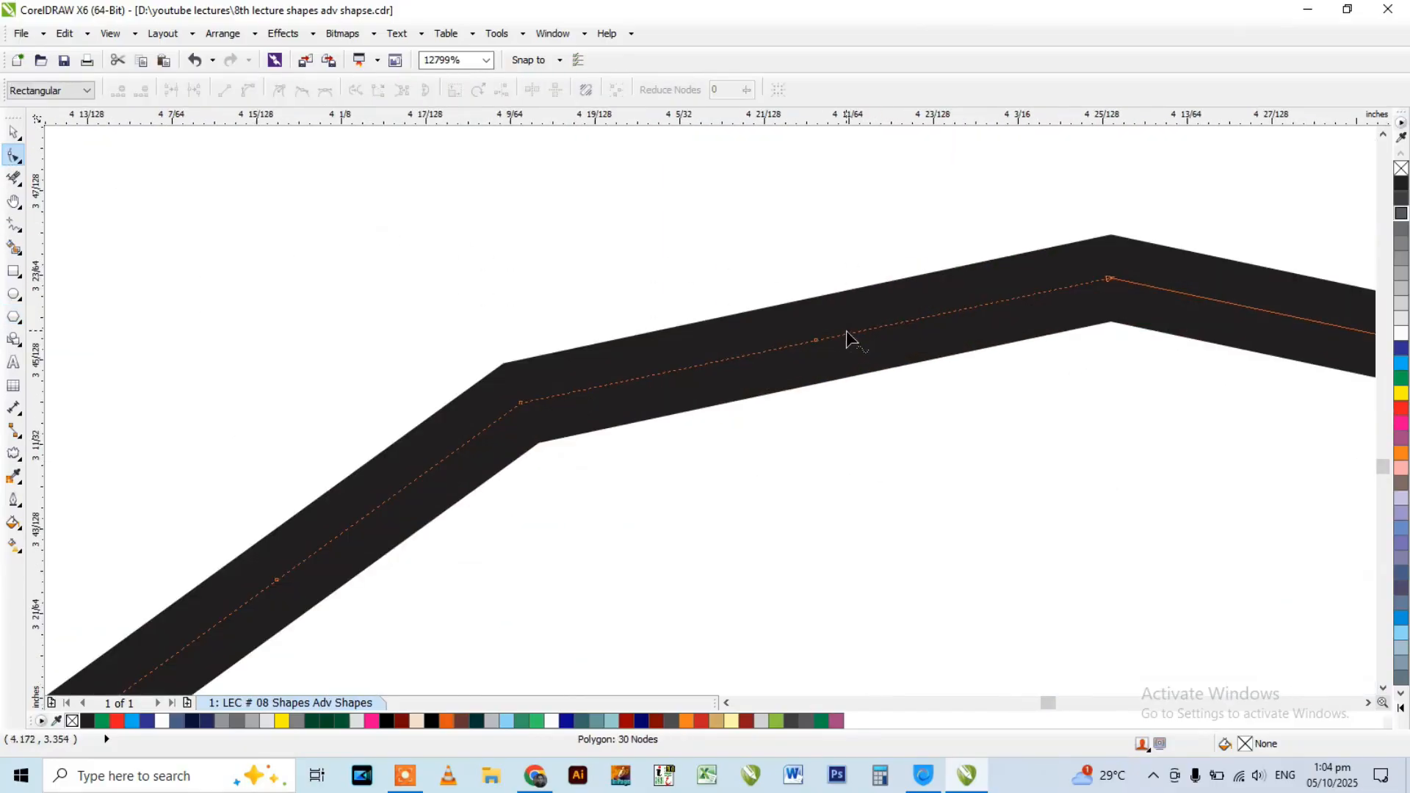
pyautogui.moveTo(776, 288); pyautogui.dragTo(857, 406)
pyautogui.press('Delete')
# Convert all the small polygon's edges to curves and bow them outward to form a scalloped circle.
pyautogui.scroll(-3, 561, 229)
pyautogui.moveTo(511, 252); pyautogui.dragTo(922, 595)
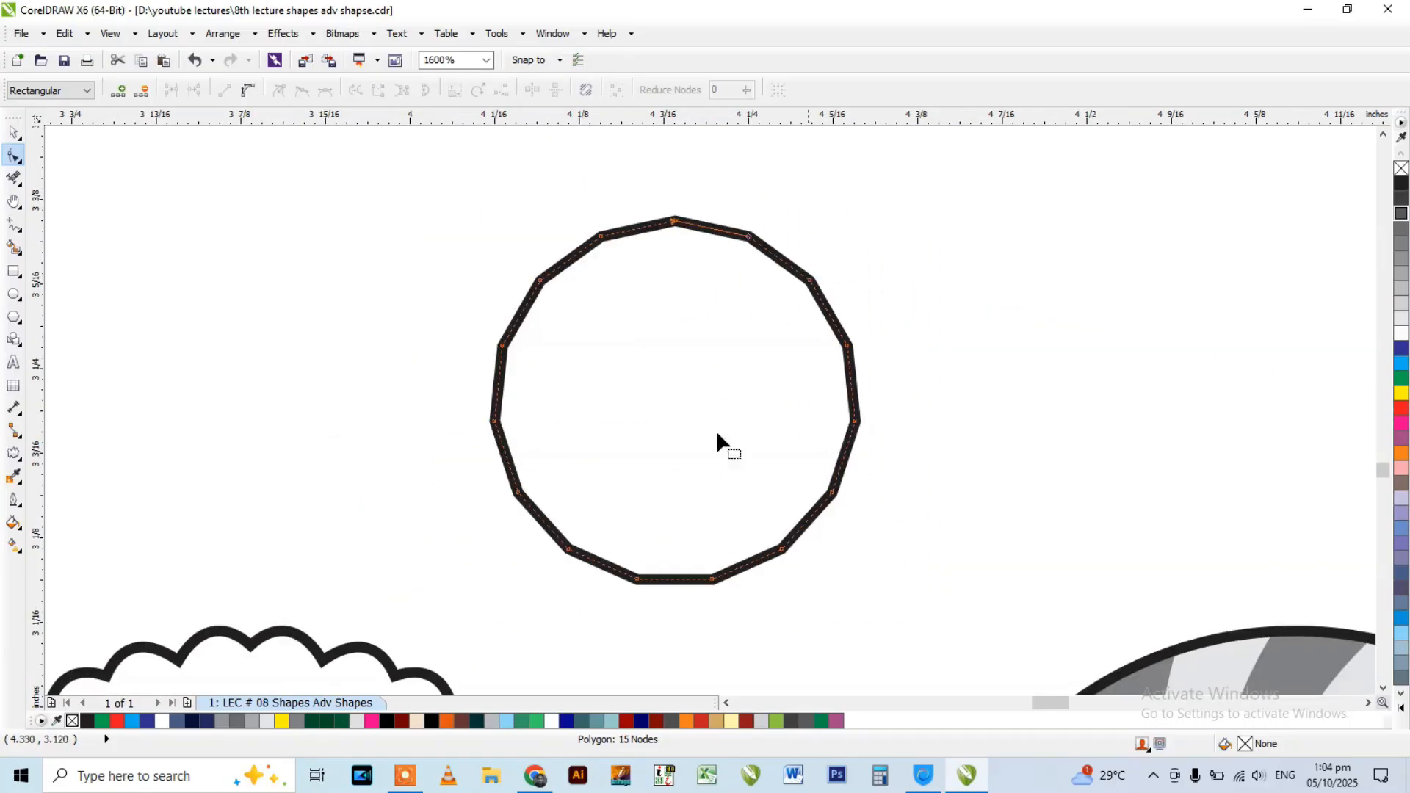
pyautogui.scroll(4, 651, 236)
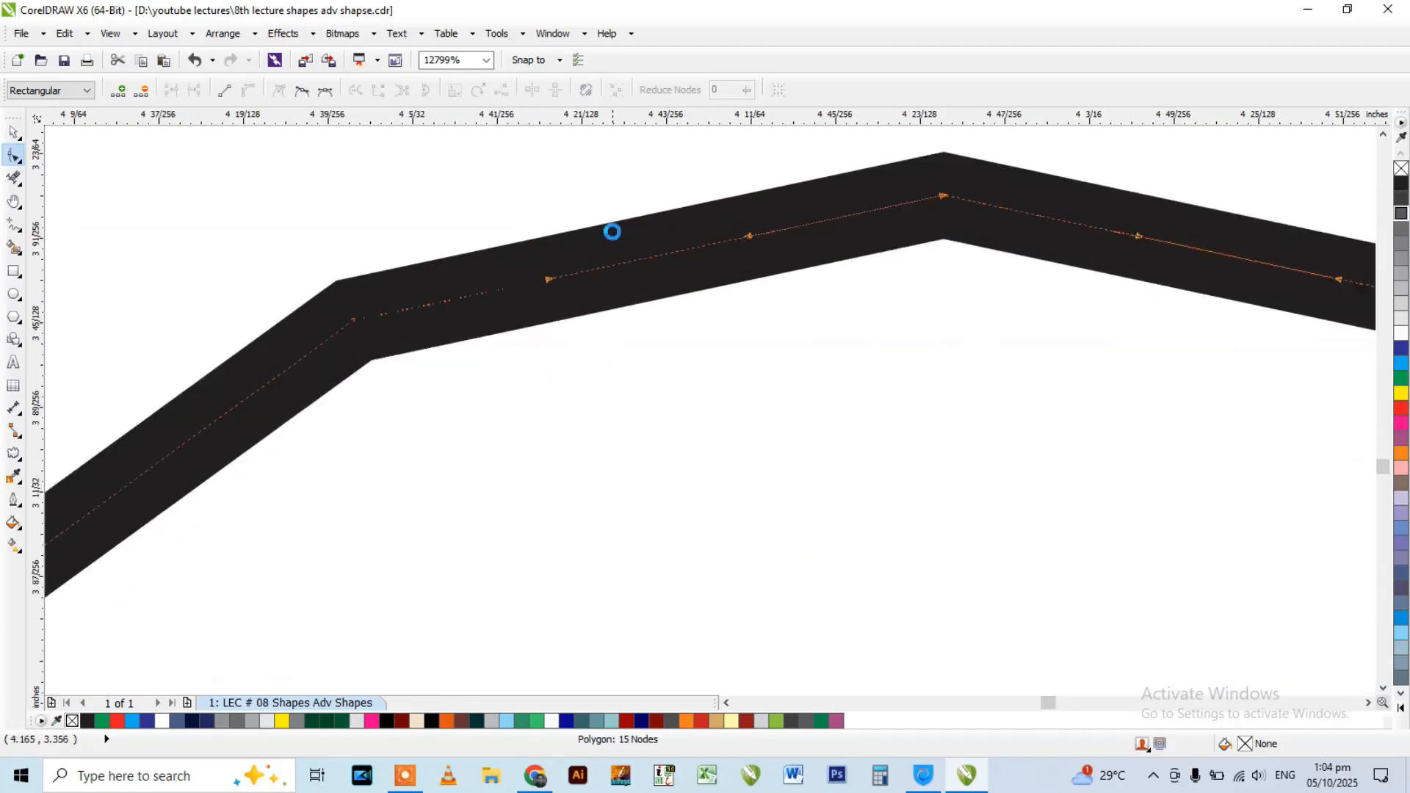
pyautogui.scroll(-1, 750, 277)
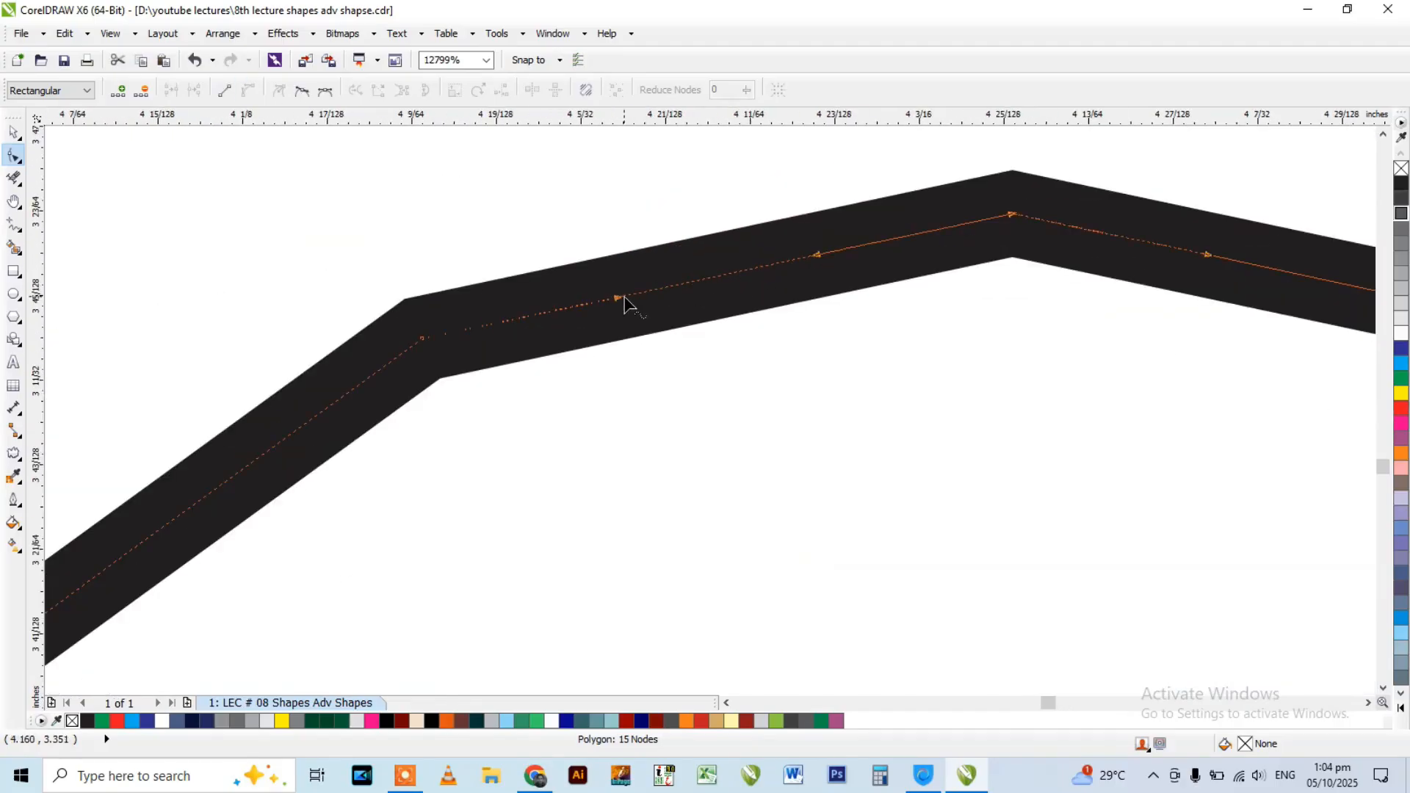
pyautogui.moveTo(724, 285); pyautogui.dragTo(690, 173)
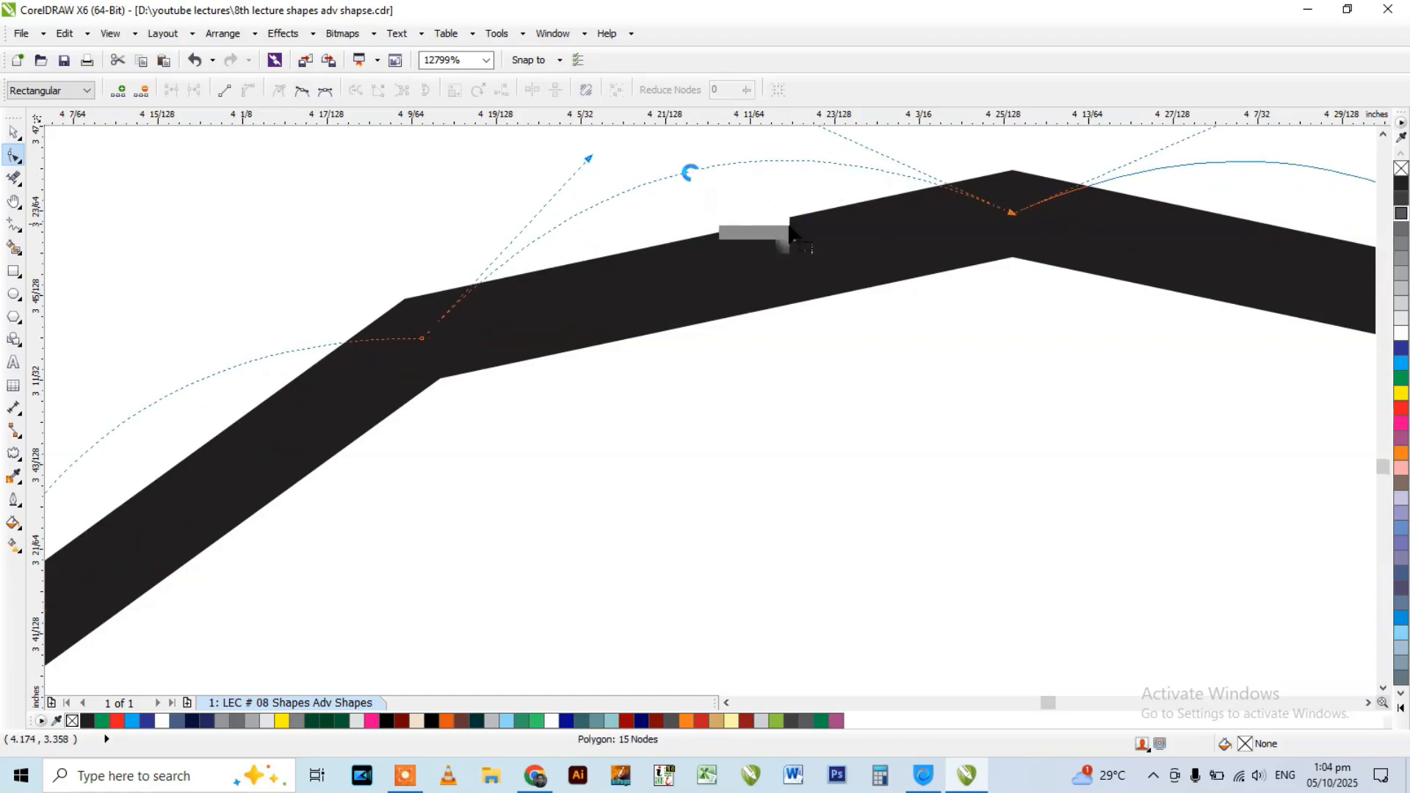
pyautogui.scroll(-3, 848, 278)
pyautogui.scroll(-2, 830, 276)
pyautogui.scroll(1, 821, 264)
pyautogui.scroll(-1, 780, 274)
pyautogui.press('space')
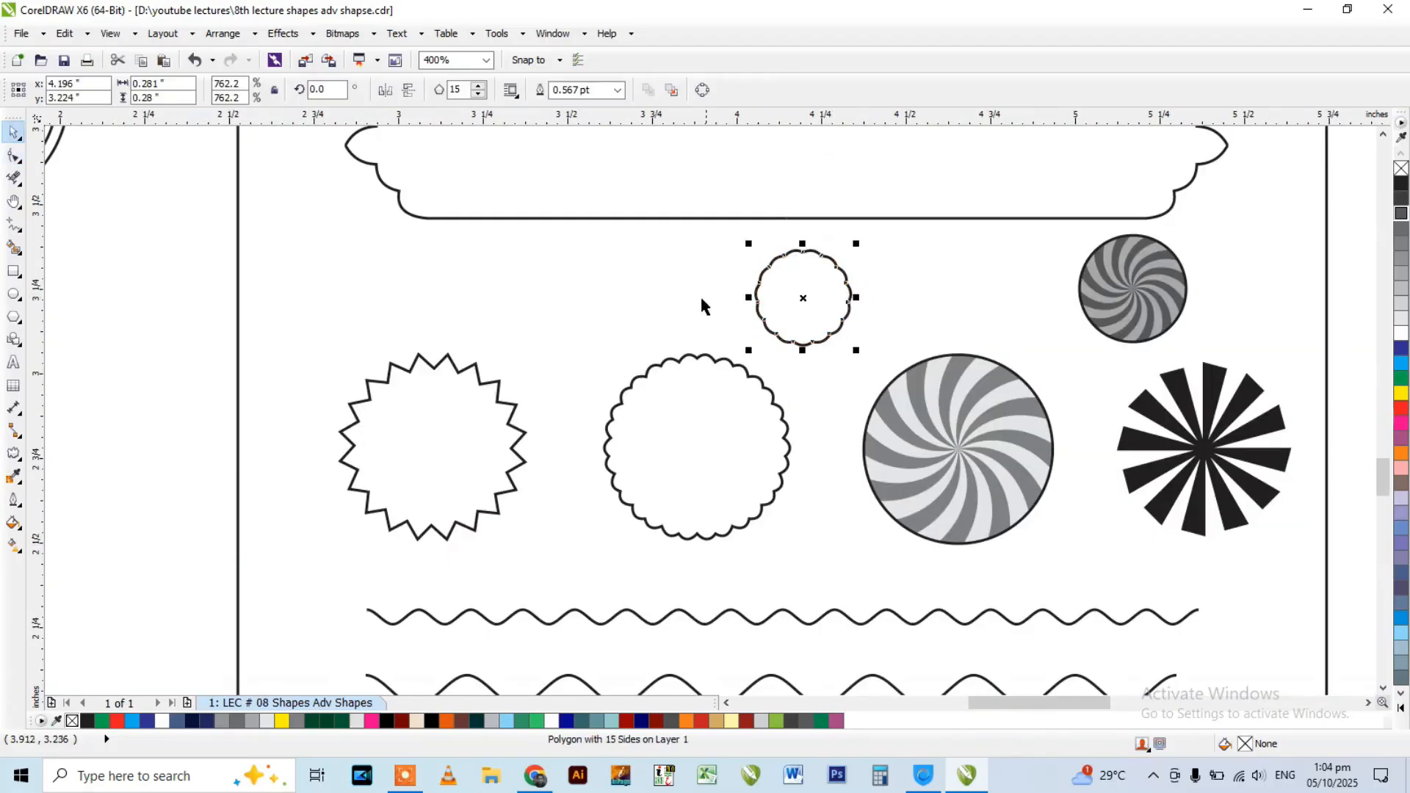
# Check the large zigzag circle's polygon settings and draw a 20-sided polygon about 0.28 inches across above it.
pyautogui.scroll(1, 419, 372)
pyautogui.click(432, 365)
pyautogui.click(13, 316)
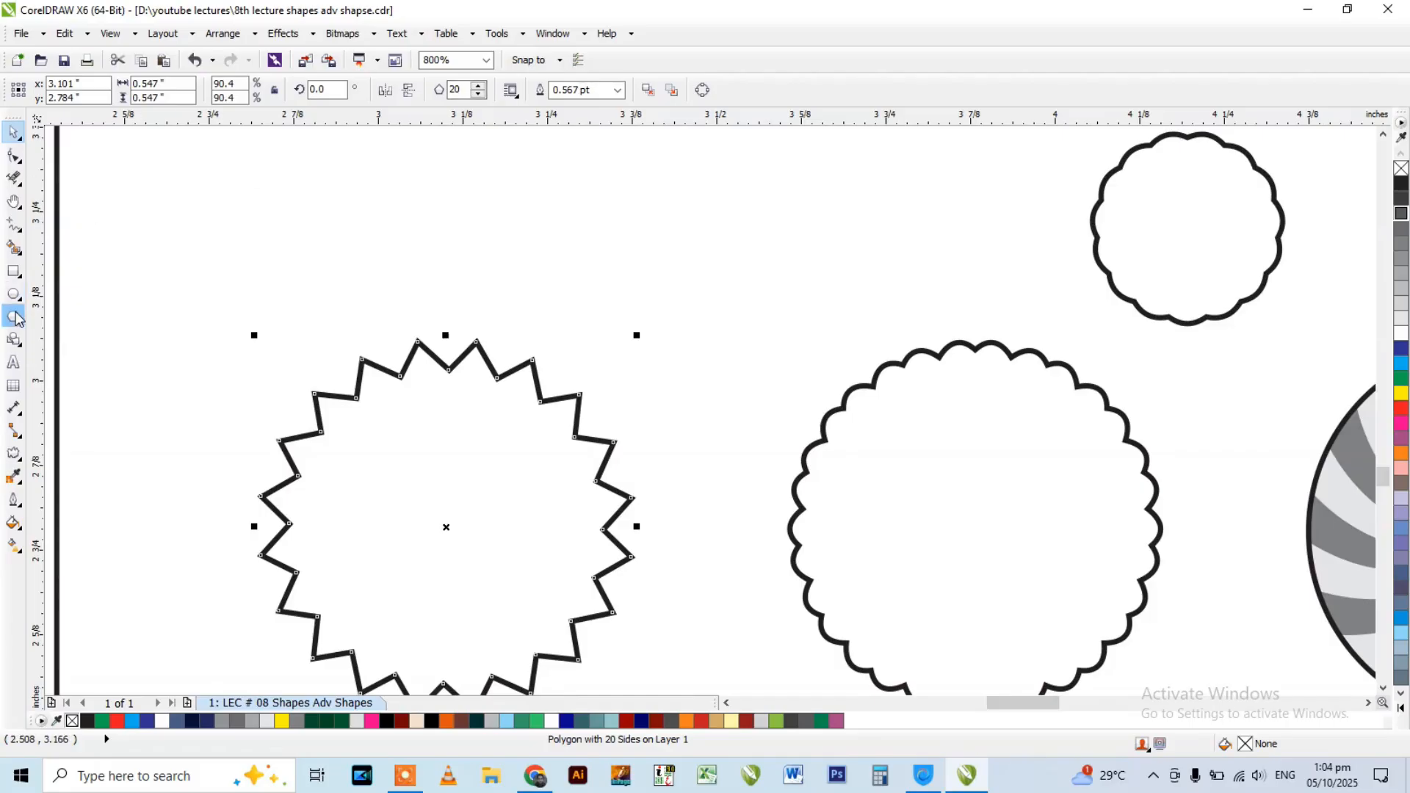
pyautogui.moveTo(598, 169); pyautogui.dragTo(747, 356)
pyautogui.moveTo(468, 90); pyautogui.dragTo(386, 90)
pyautogui.write('2')
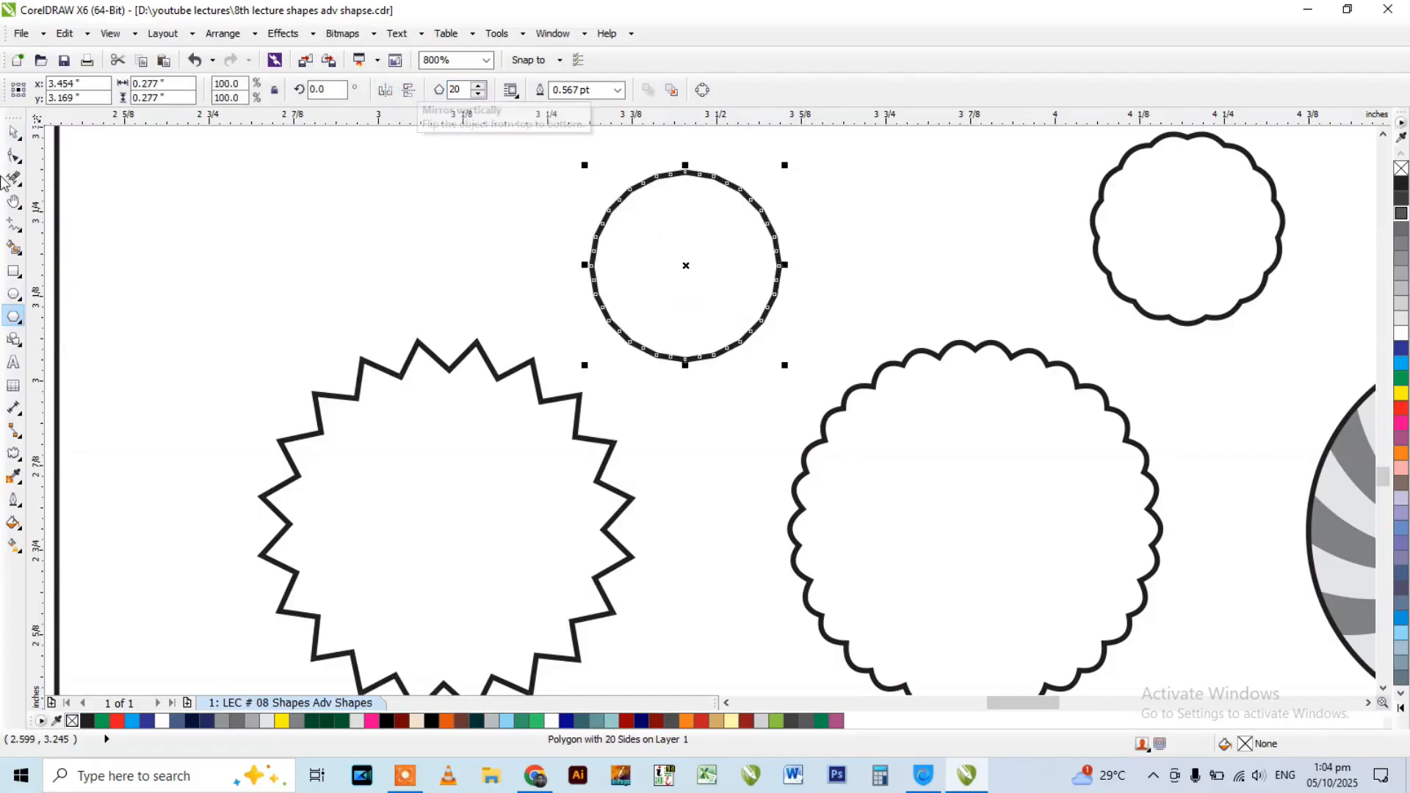
# Move an edge's midpoint node on the 20-sided polygon to turn its outline into a zigzag circle.
pyautogui.click(14, 156)
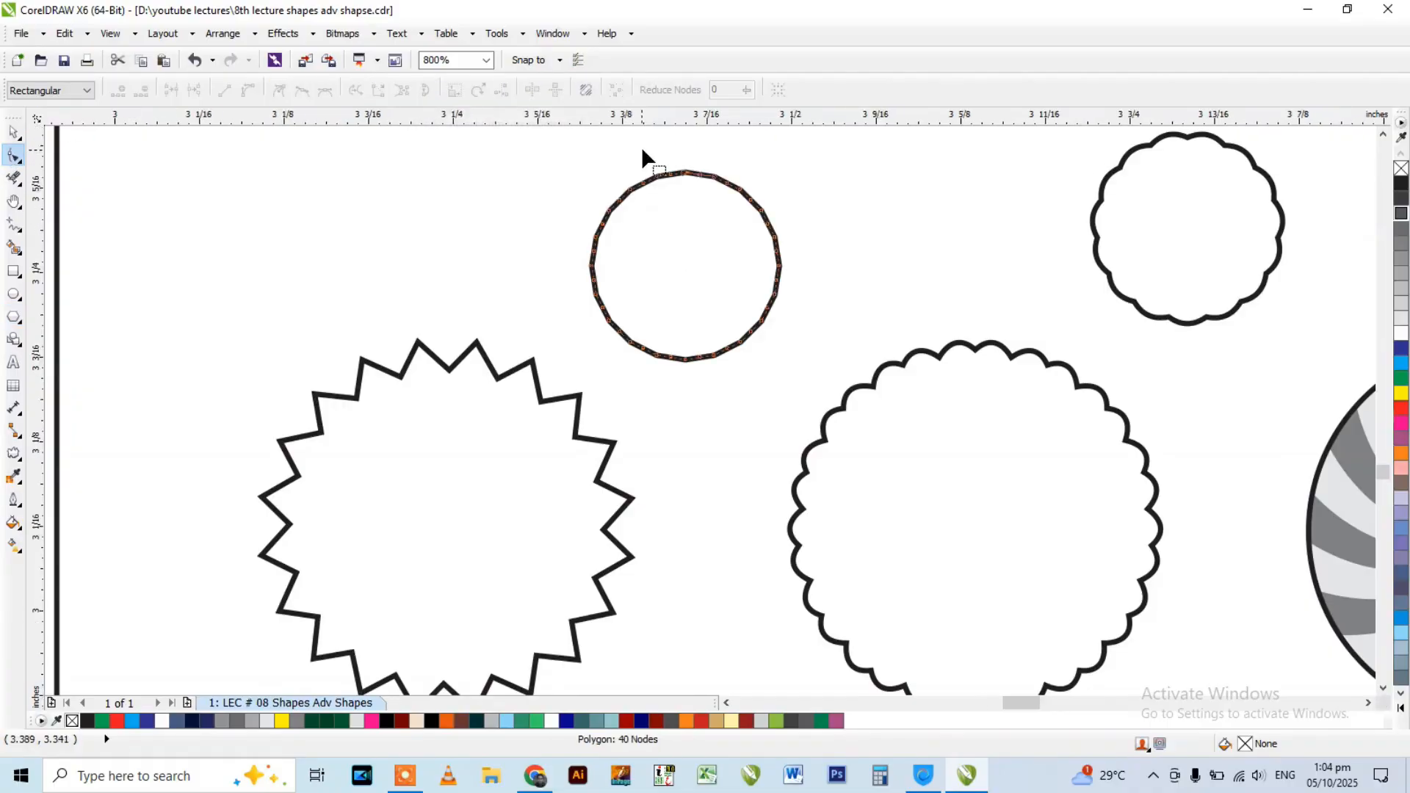
pyautogui.scroll(2, 646, 160)
pyautogui.moveTo(703, 258); pyautogui.dragTo(761, 430)
pyautogui.scroll(-2, 712, 331)
pyautogui.scroll(1, 715, 334)
pyautogui.moveTo(730, 341); pyautogui.dragTo(717, 266)
pyautogui.scroll(-2, 324, 299)
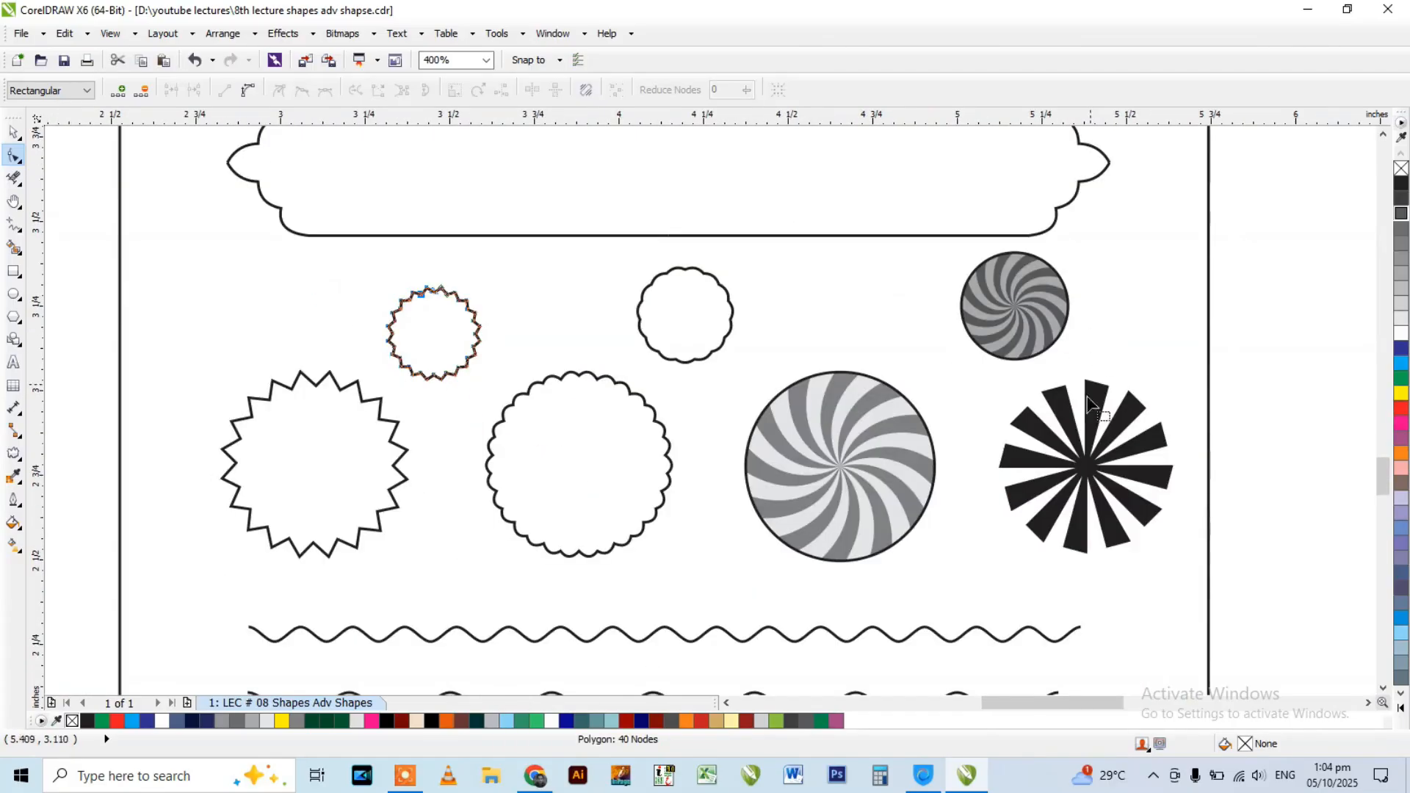
pyautogui.scroll(1, 404, 310)
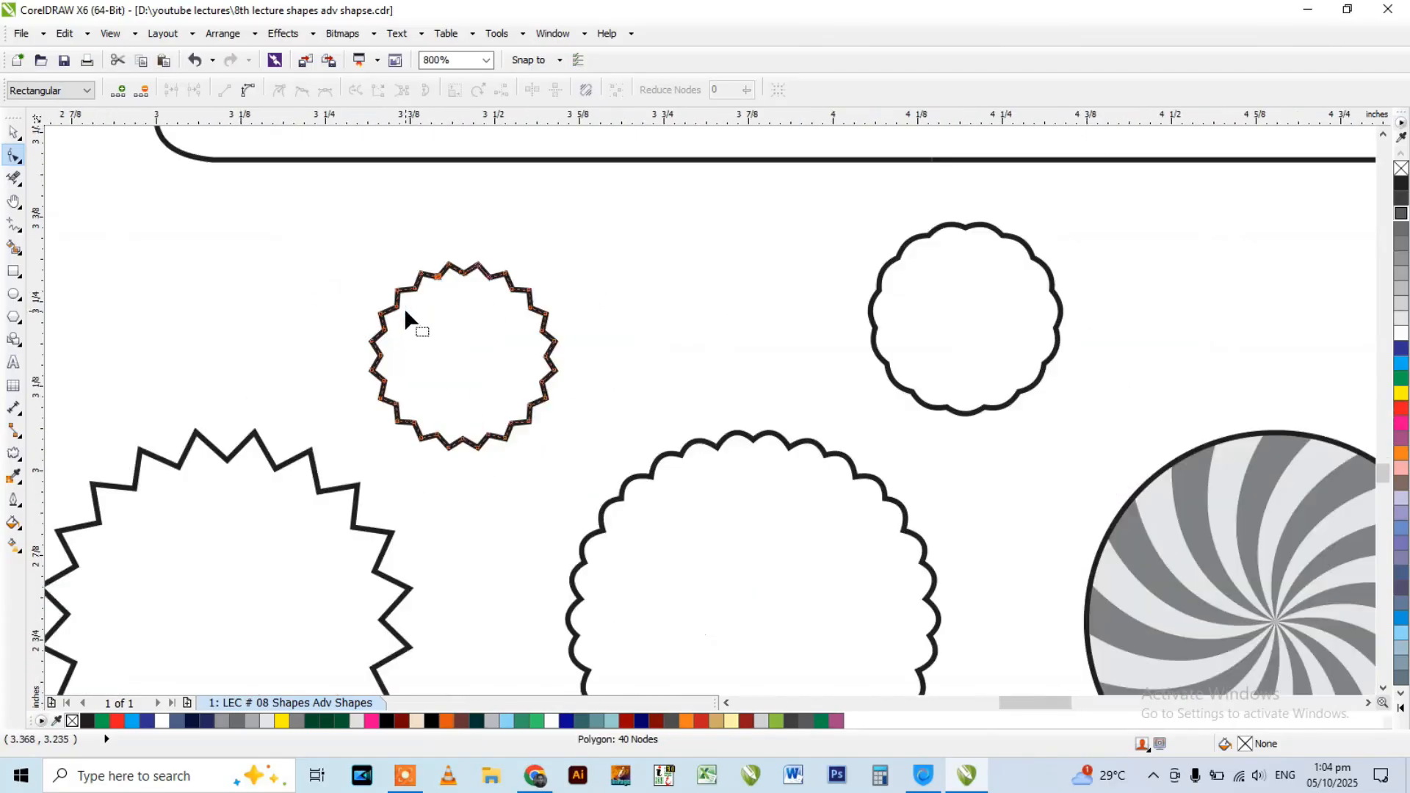
pyautogui.scroll(-2, 602, 263)
pyautogui.press('space')
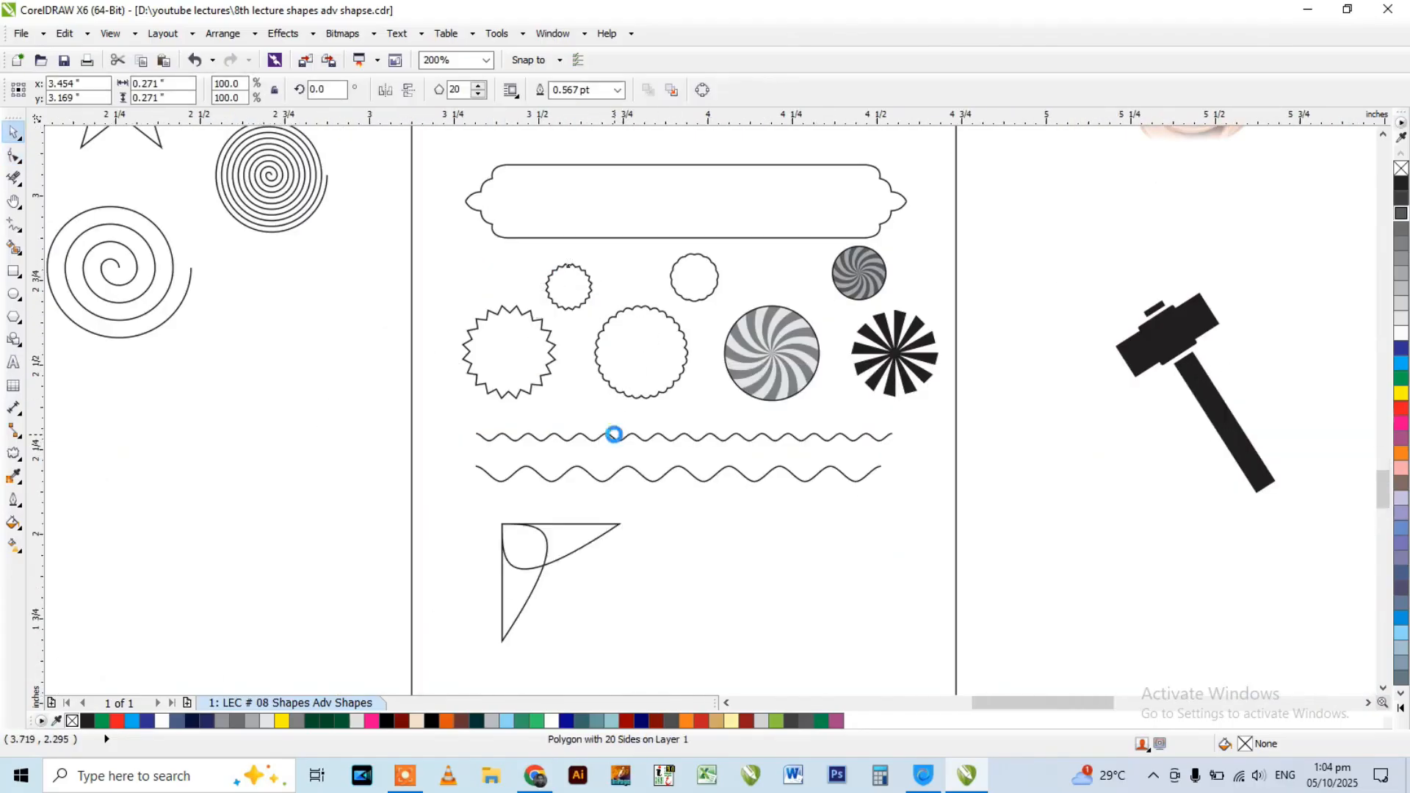
# Inspect the upper wavy line and draw a straight horizontal line 2.5 inches long above it.
pyautogui.scroll(1, 614, 434)
pyautogui.click(629, 434)
pyautogui.scroll(1, 629, 434)
pyautogui.scroll(-1, 635, 398)
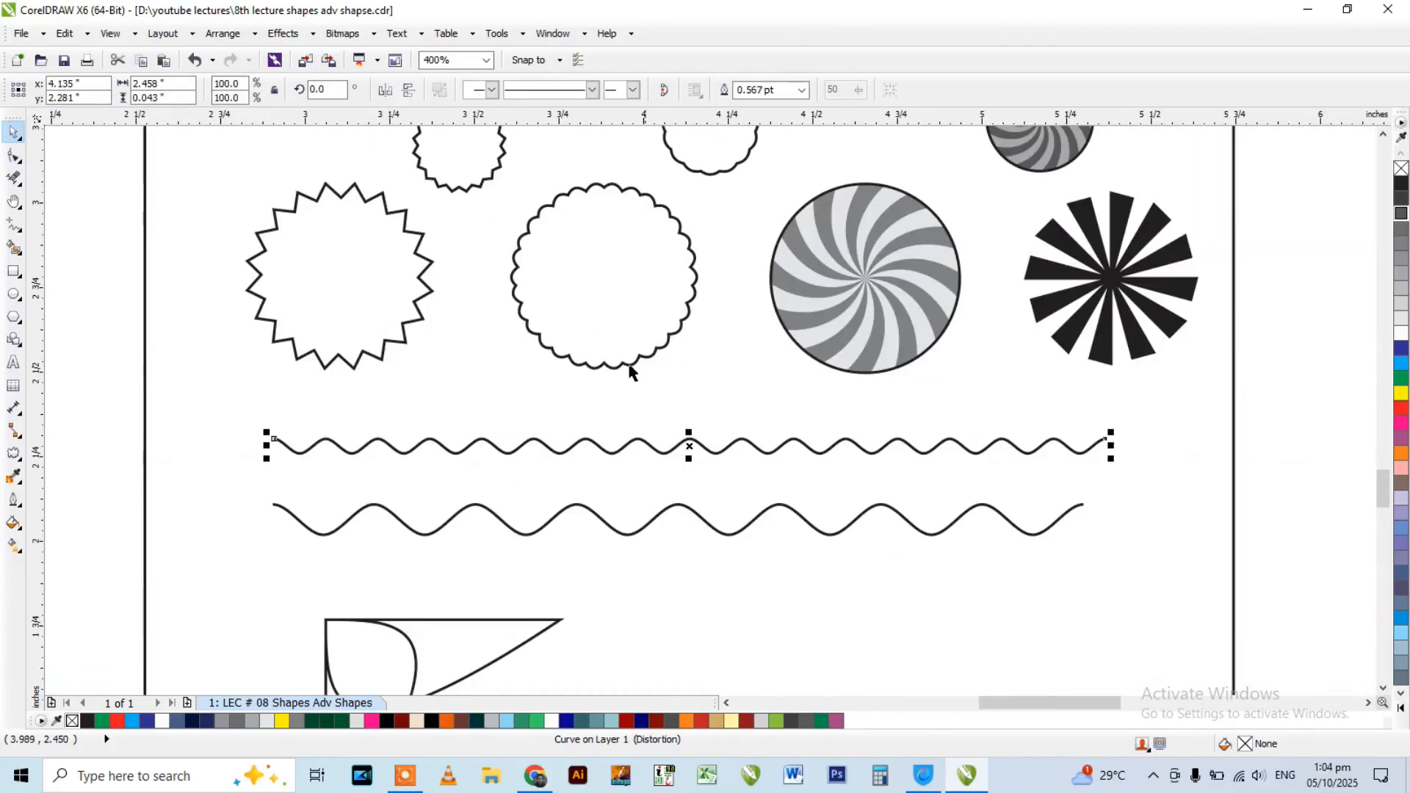
pyautogui.click(23, 227)
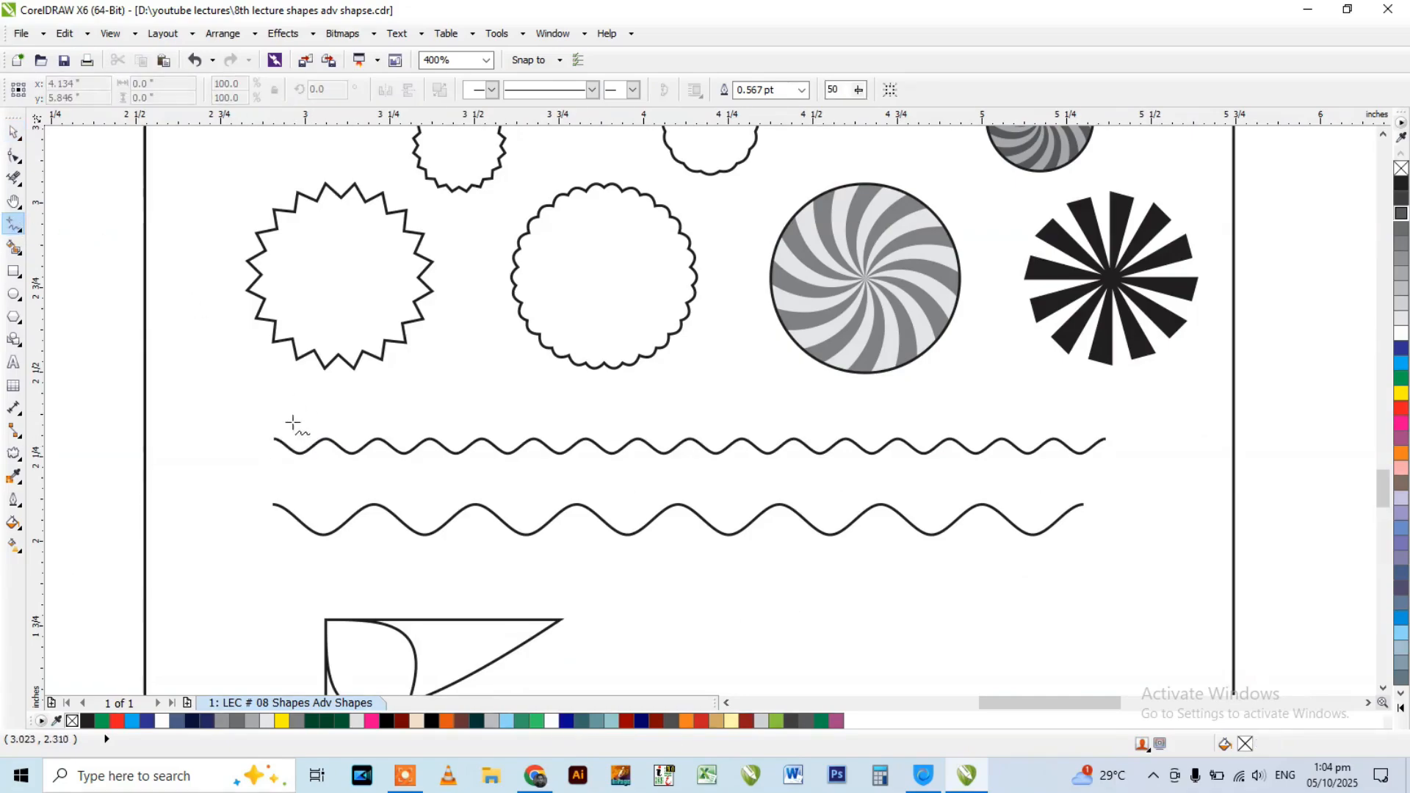
pyautogui.moveTo(281, 406); pyautogui.dragTo(1119, 426)
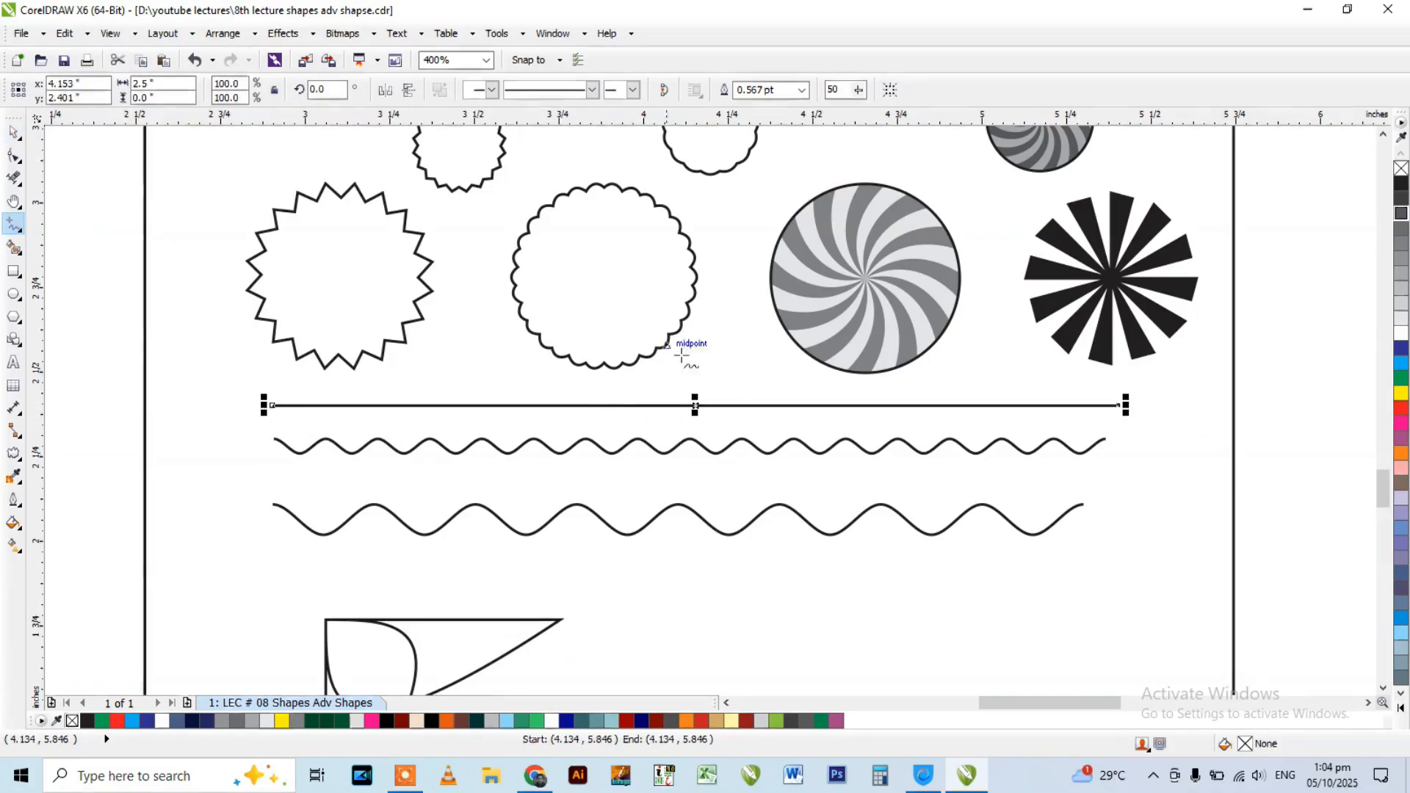
# Select both end nodes of the straight line and add evenly spaced nodes four times, reaching 17 nodes.
pyautogui.click(14, 155)
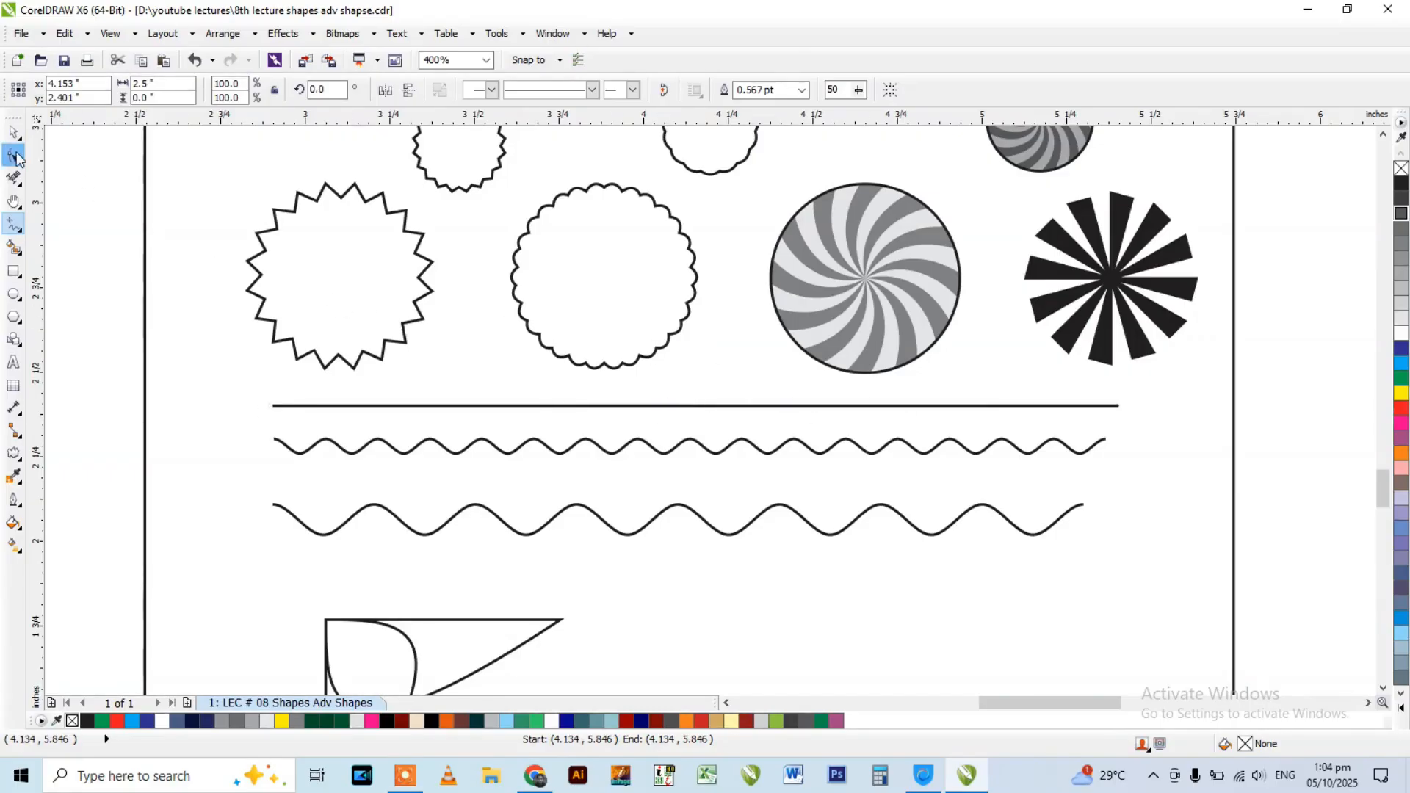
pyautogui.moveTo(230, 364); pyautogui.dragTo(1131, 454)
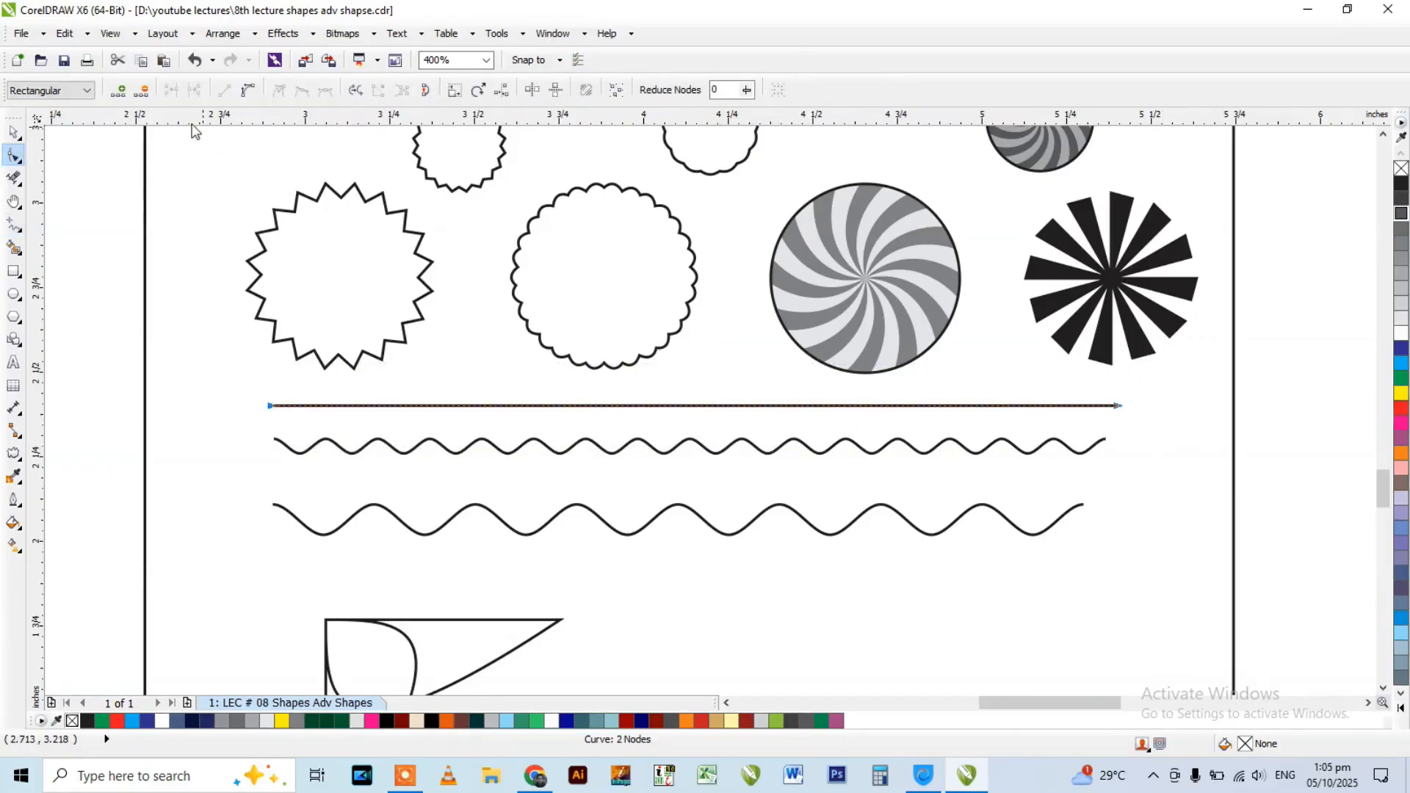
pyautogui.click(118, 91)
pyautogui.click(117, 90)
pyautogui.click(117, 91)
pyautogui.click(118, 91)
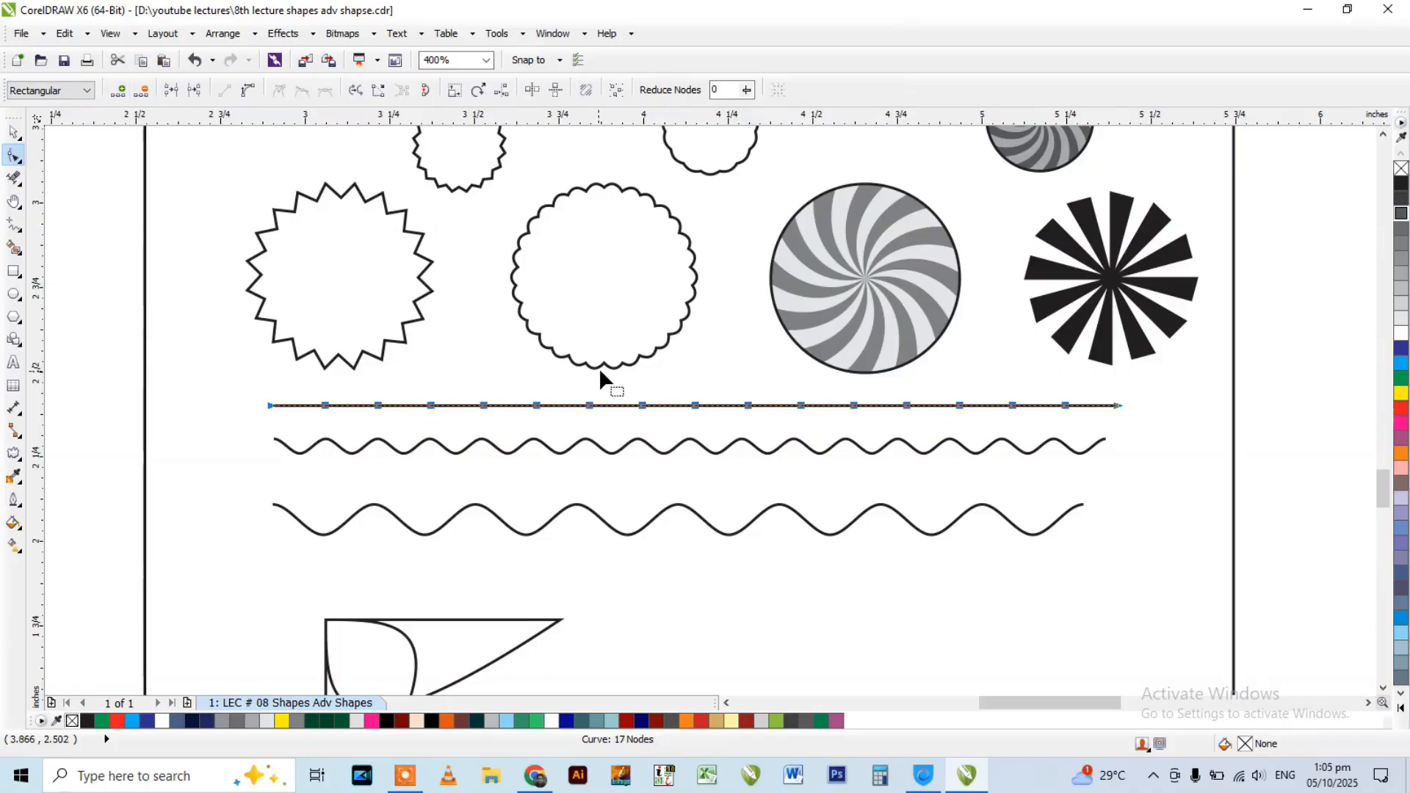
# Try adding another round of nodes to the straight line, undo it, and reselect all its nodes.
pyautogui.click(118, 90)
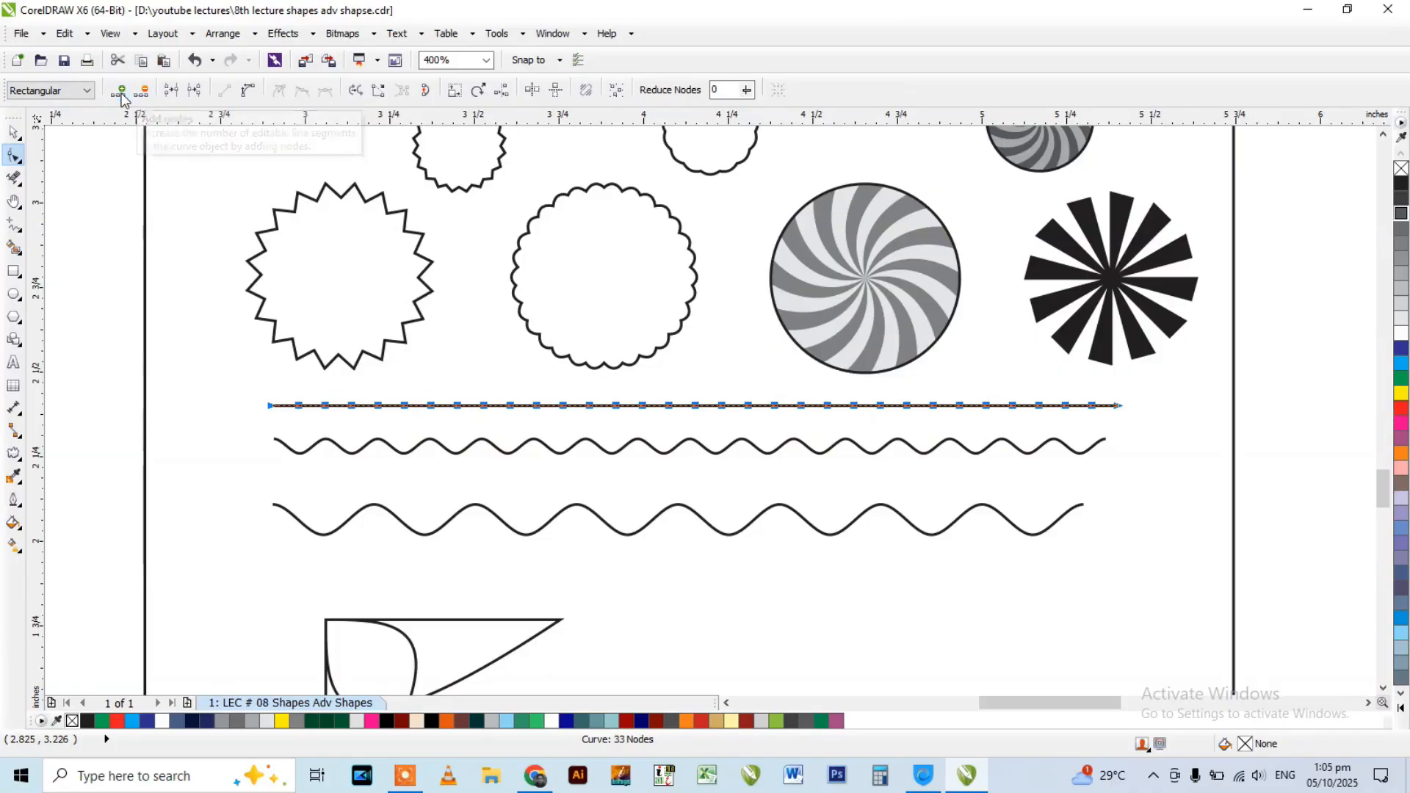
pyautogui.hotkey('ctrl', 'z')
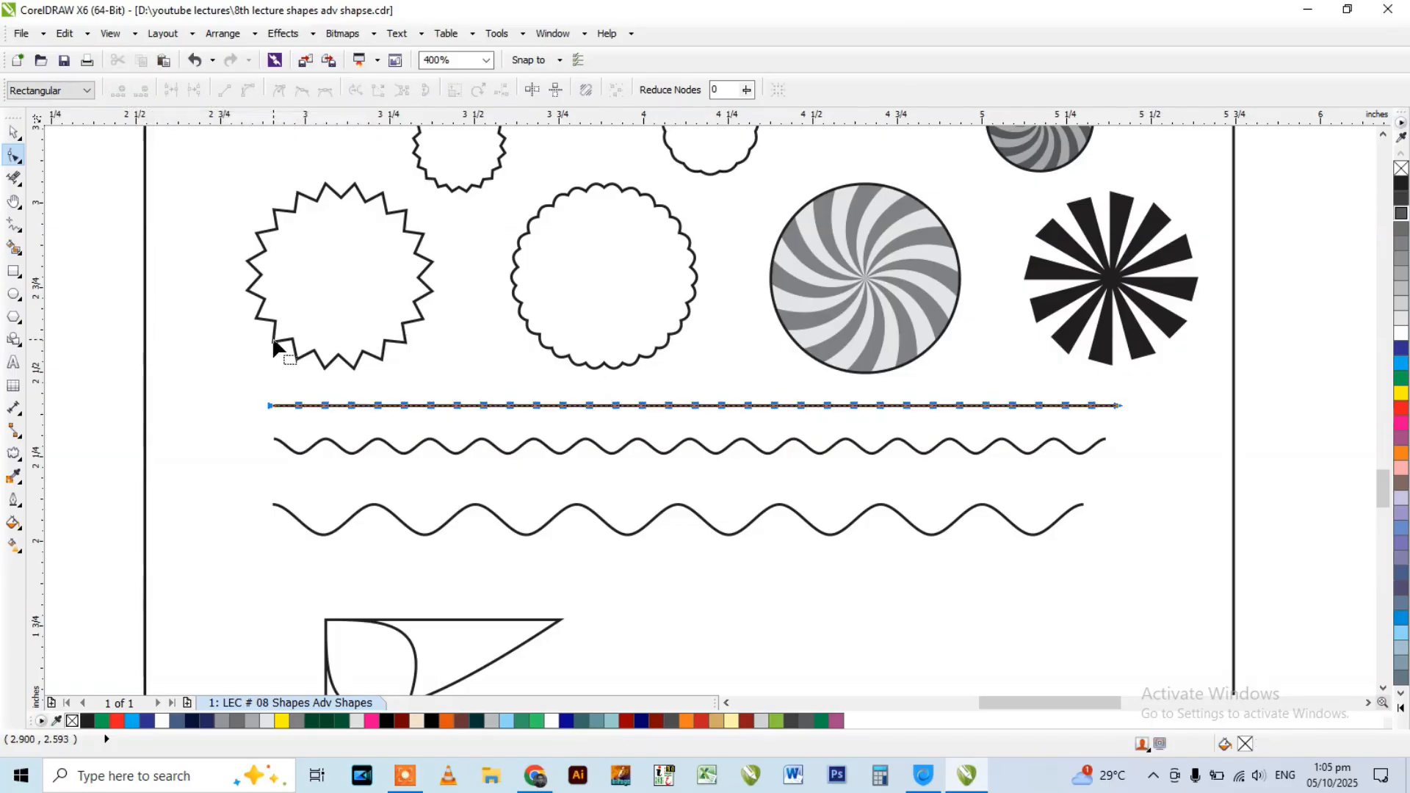
pyautogui.press('space')
pyautogui.press('space')
pyautogui.moveTo(249, 379); pyautogui.dragTo(1156, 430)
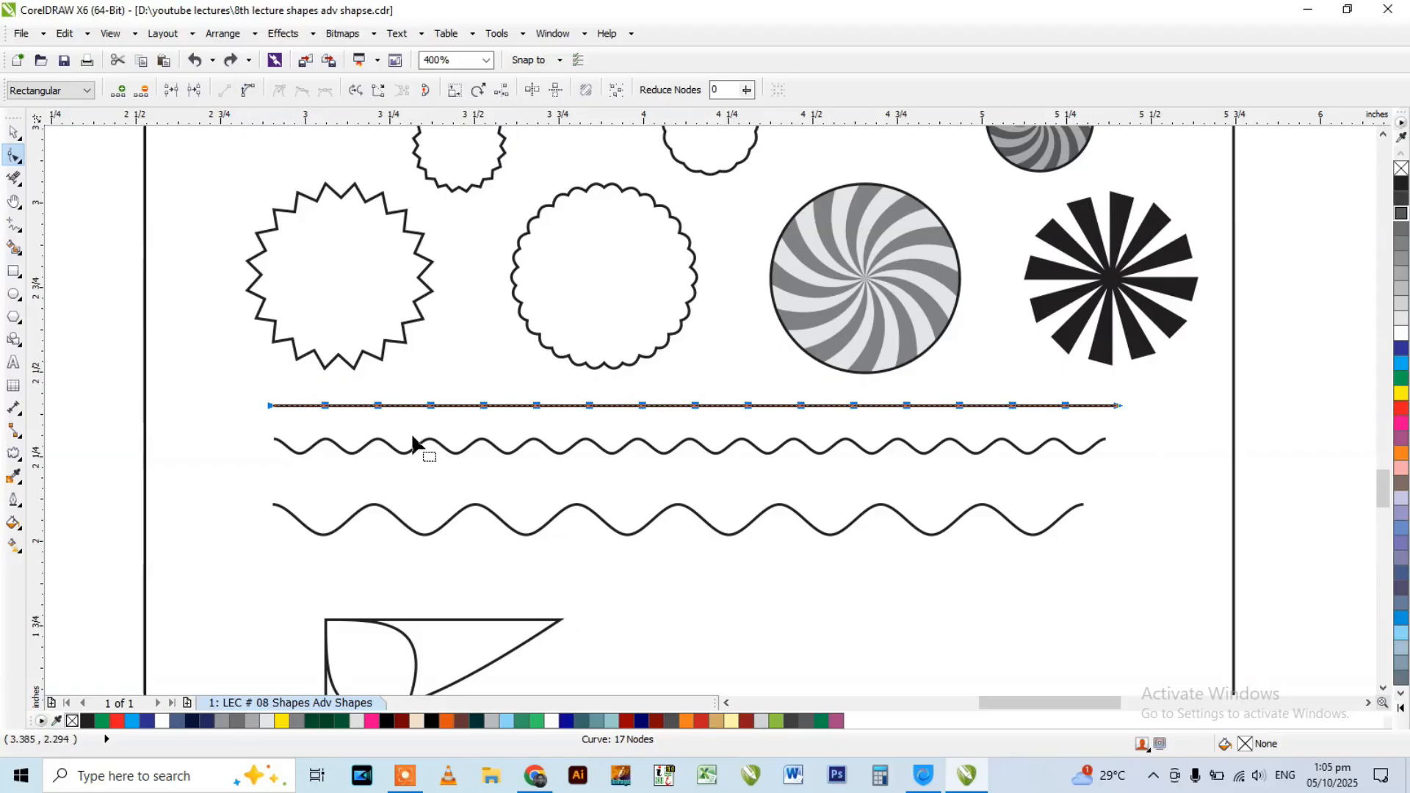
# Convert the straight line's segments to curves and apply a Push and Pull distortion with amplitude 3.
pyautogui.click(18, 457)
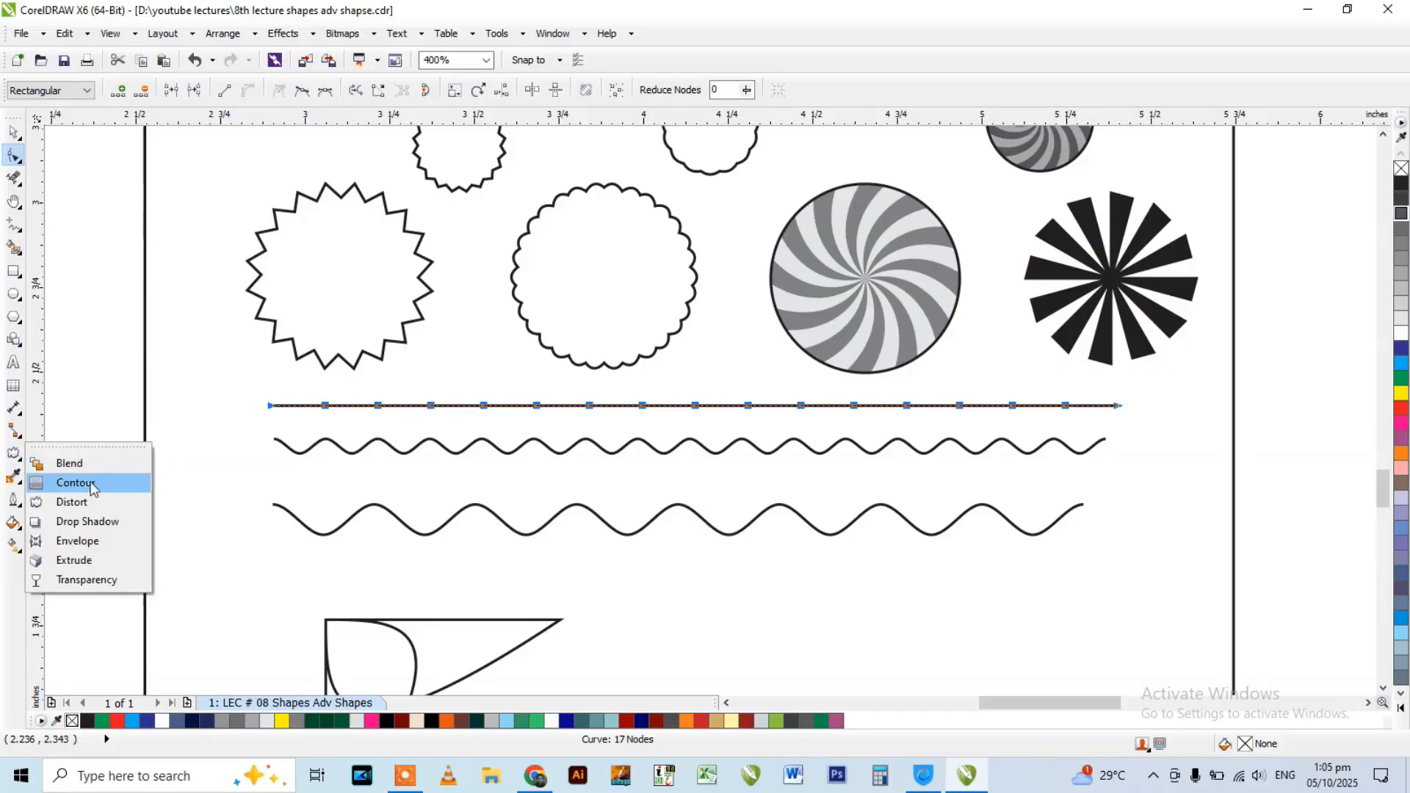
pyautogui.click(72, 501)
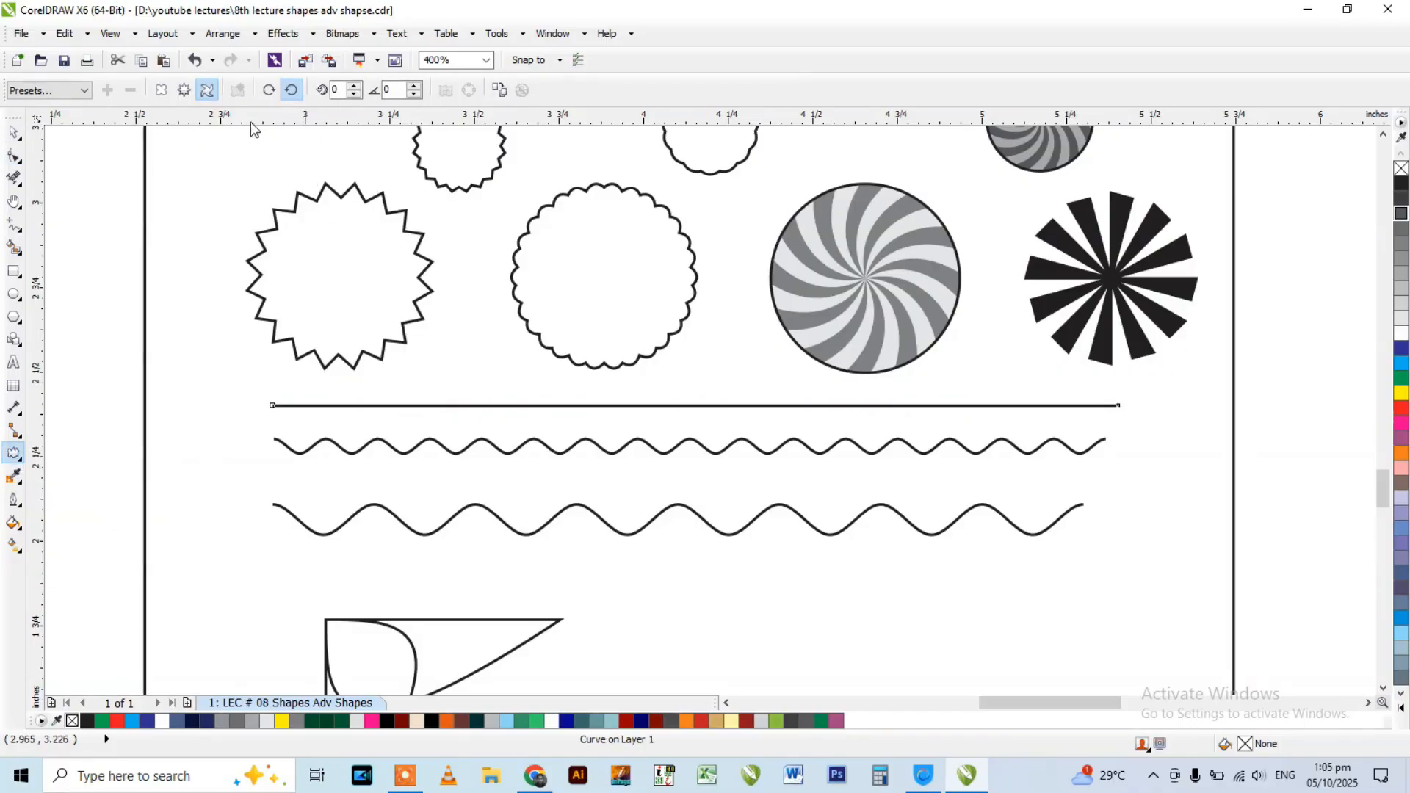
pyautogui.click(161, 89)
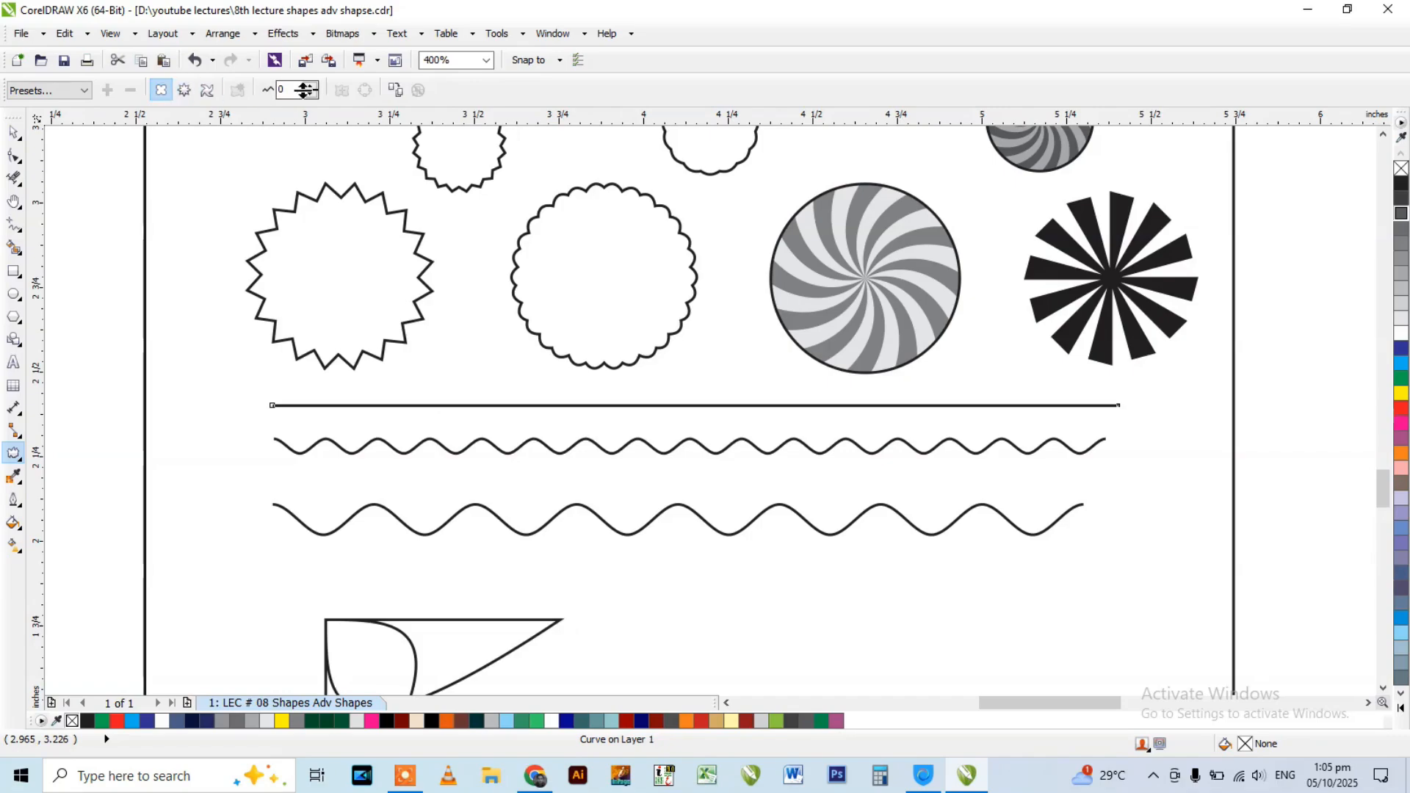
pyautogui.click(313, 86)
pyautogui.click(314, 86)
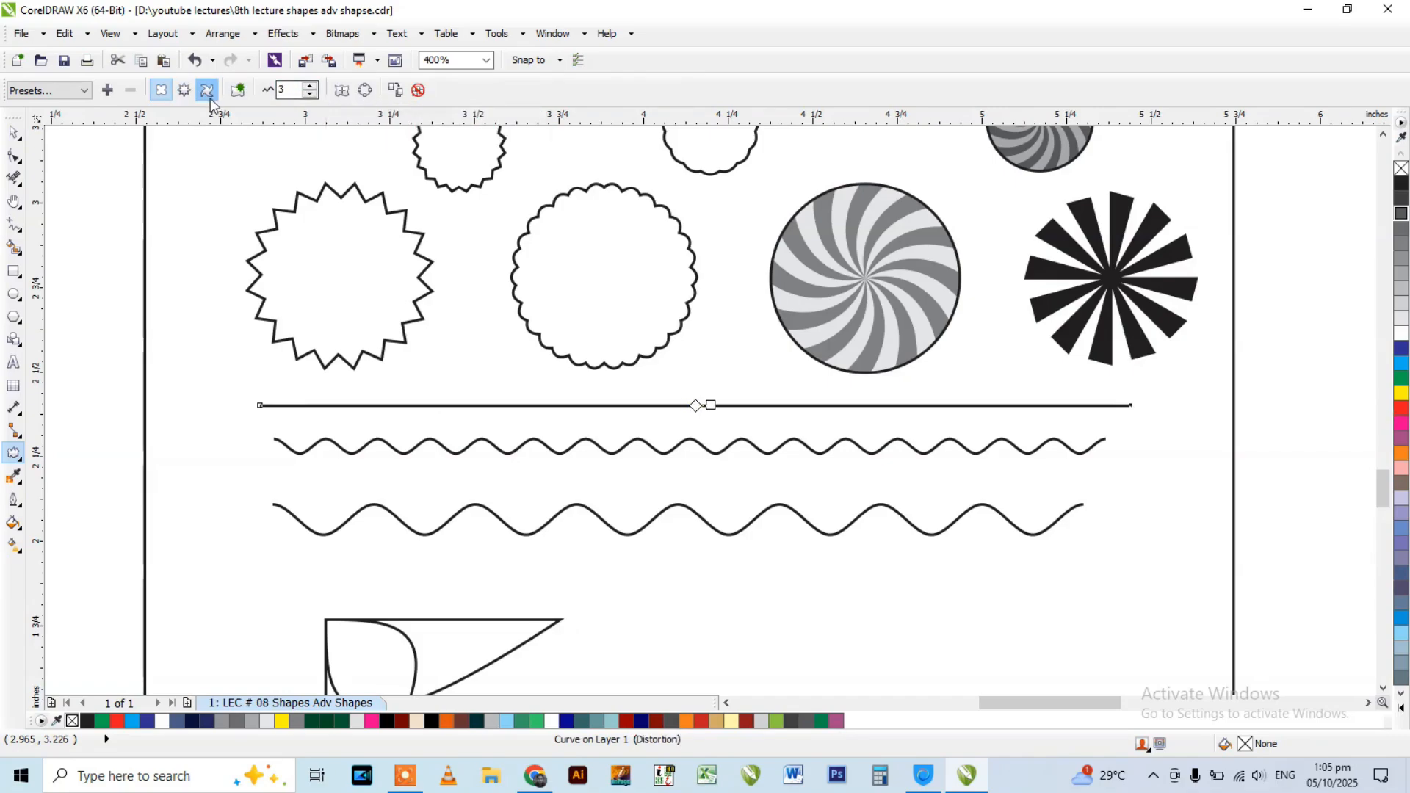
# Switch to Zipper distortion and check the distortion settings of the upper wavy line.
pyautogui.click(183, 89)
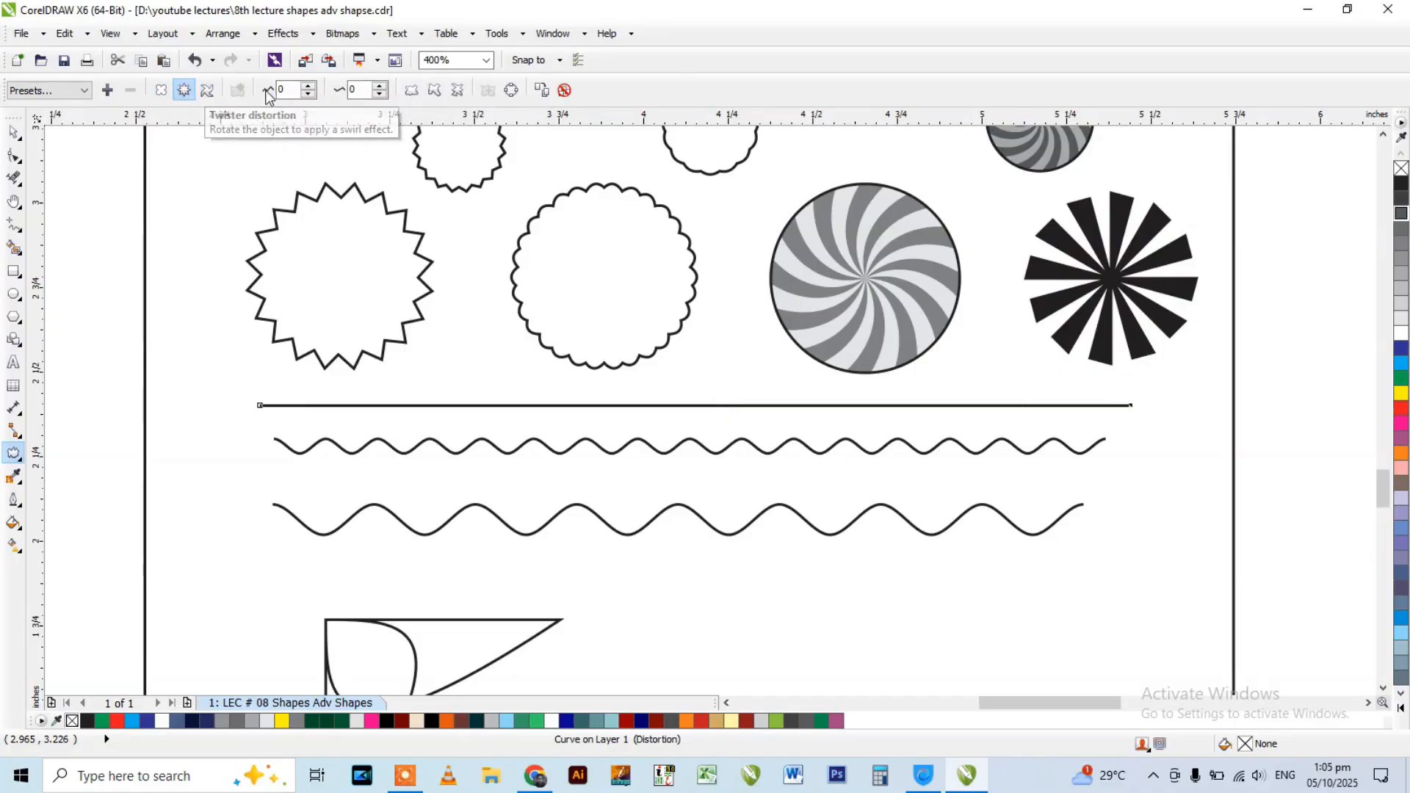
pyautogui.click(516, 449)
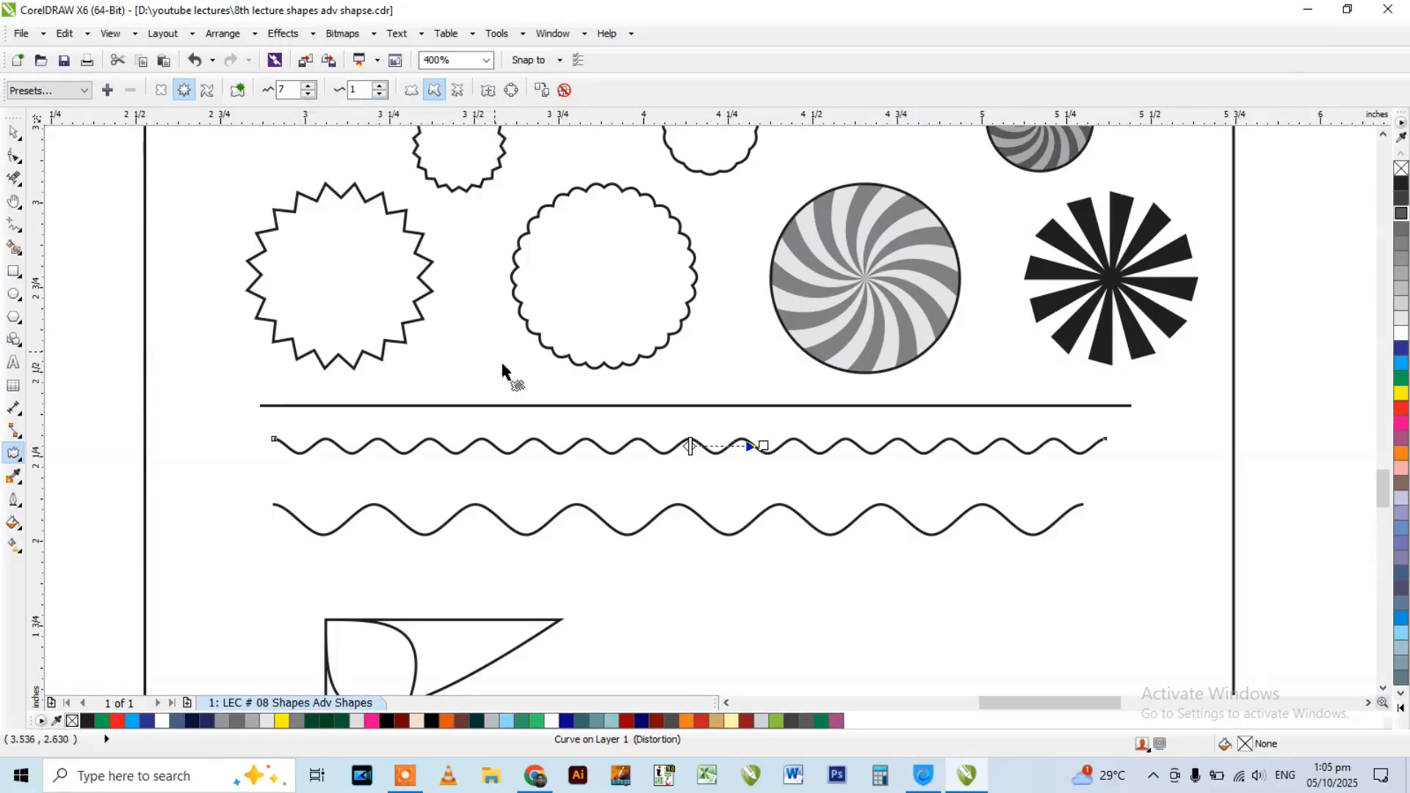
# Replace the straight line above the wavy lines with a new horizontal line about 2.43 inches long.
pyautogui.click(482, 406)
pyautogui.press('Delete')
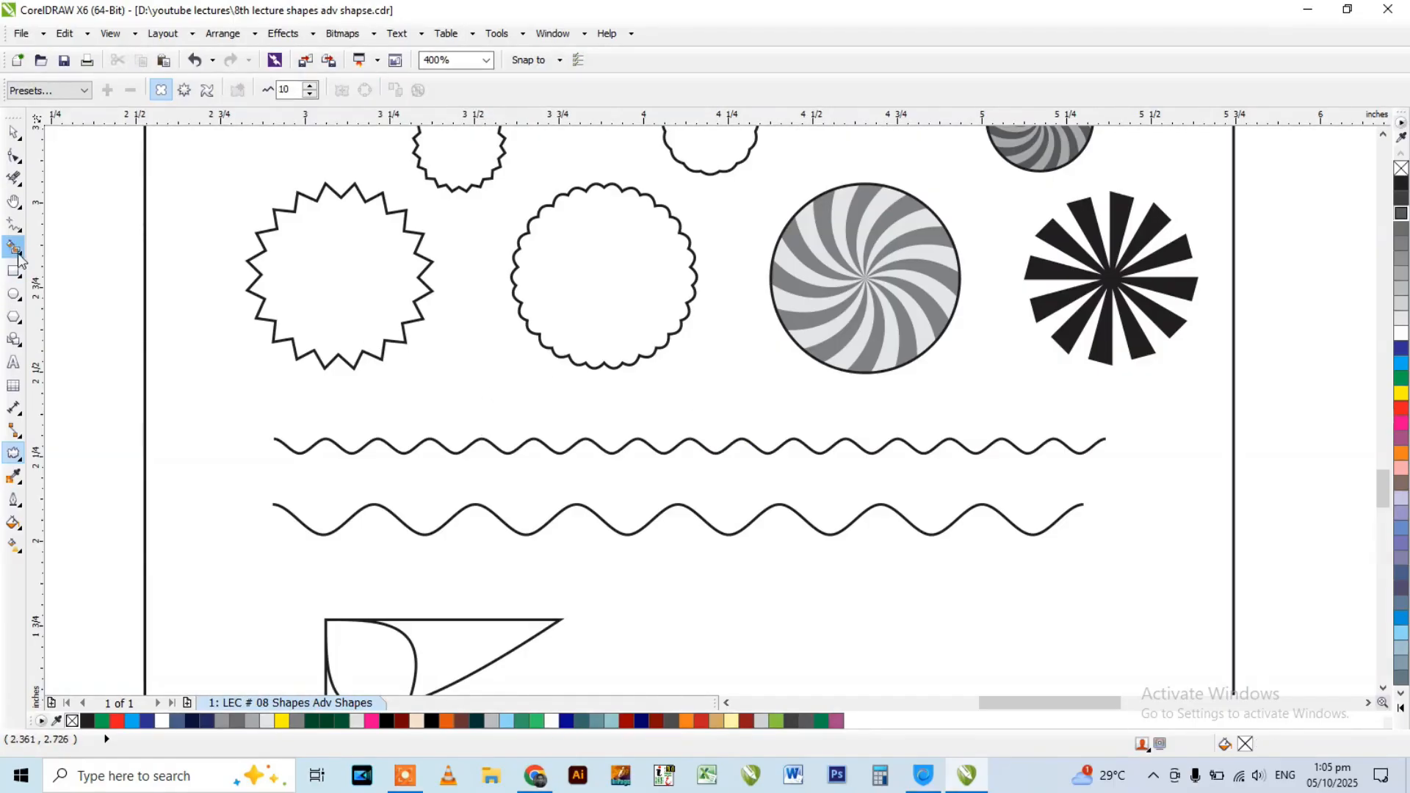
pyautogui.click(13, 224)
pyautogui.click(277, 404)
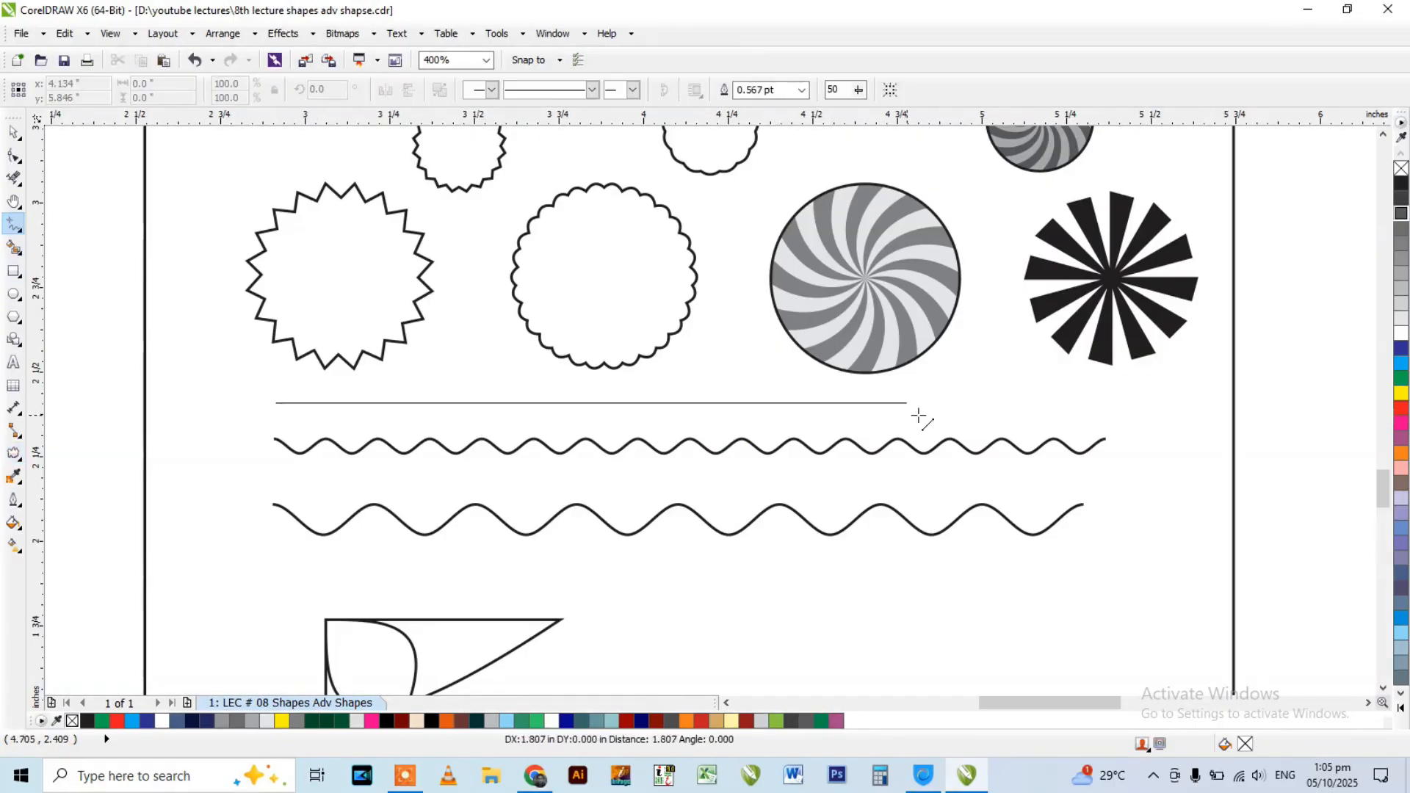
pyautogui.keyDown('ctrl'); pyautogui.click(1096, 416); pyautogui.keyUp('ctrl')
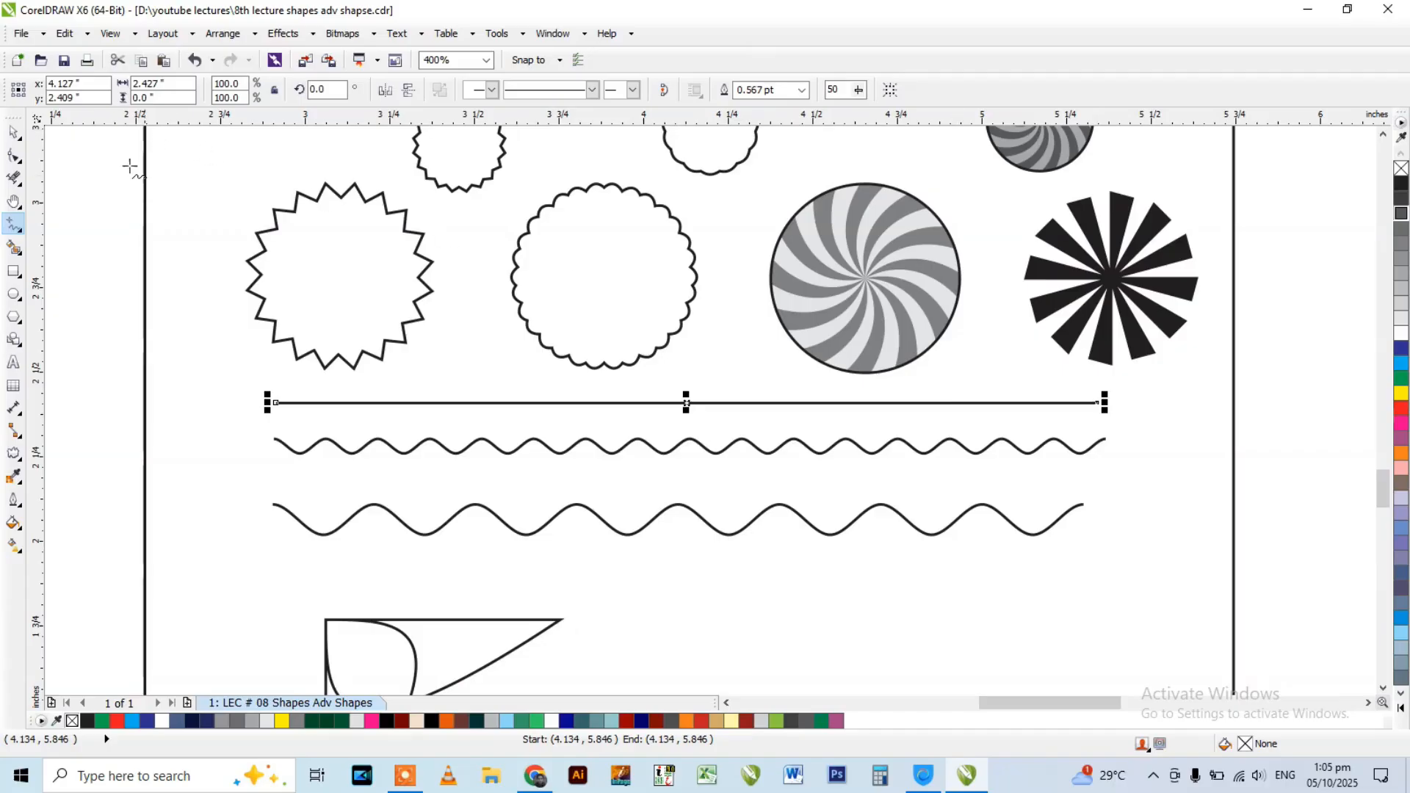
# Select all nodes of the new straight line and repeatedly add evenly spaced nodes until it has 17.
pyautogui.click(14, 155)
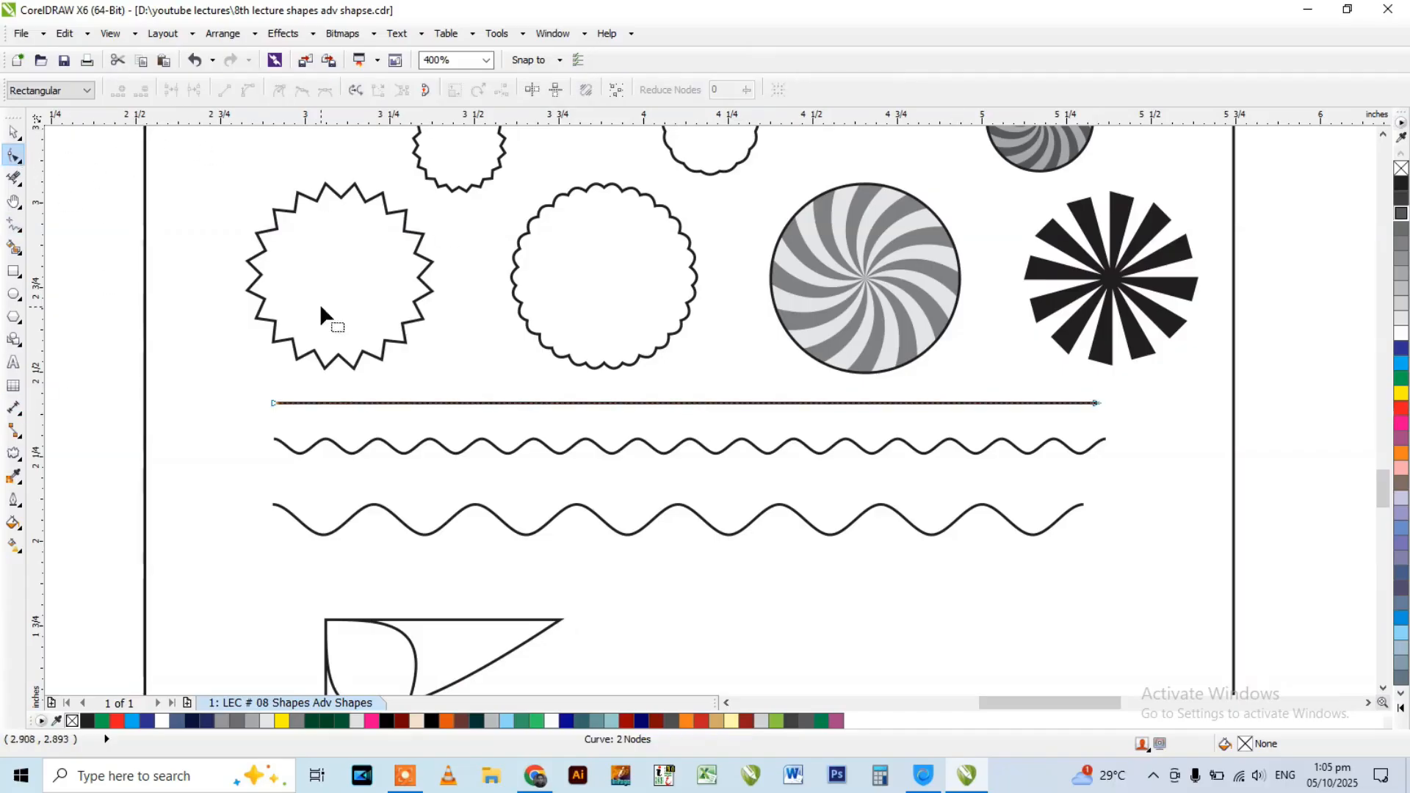
pyautogui.moveTo(417, 407); pyautogui.dragTo(1140, 442)
pyautogui.click(118, 92)
pyautogui.click(118, 93)
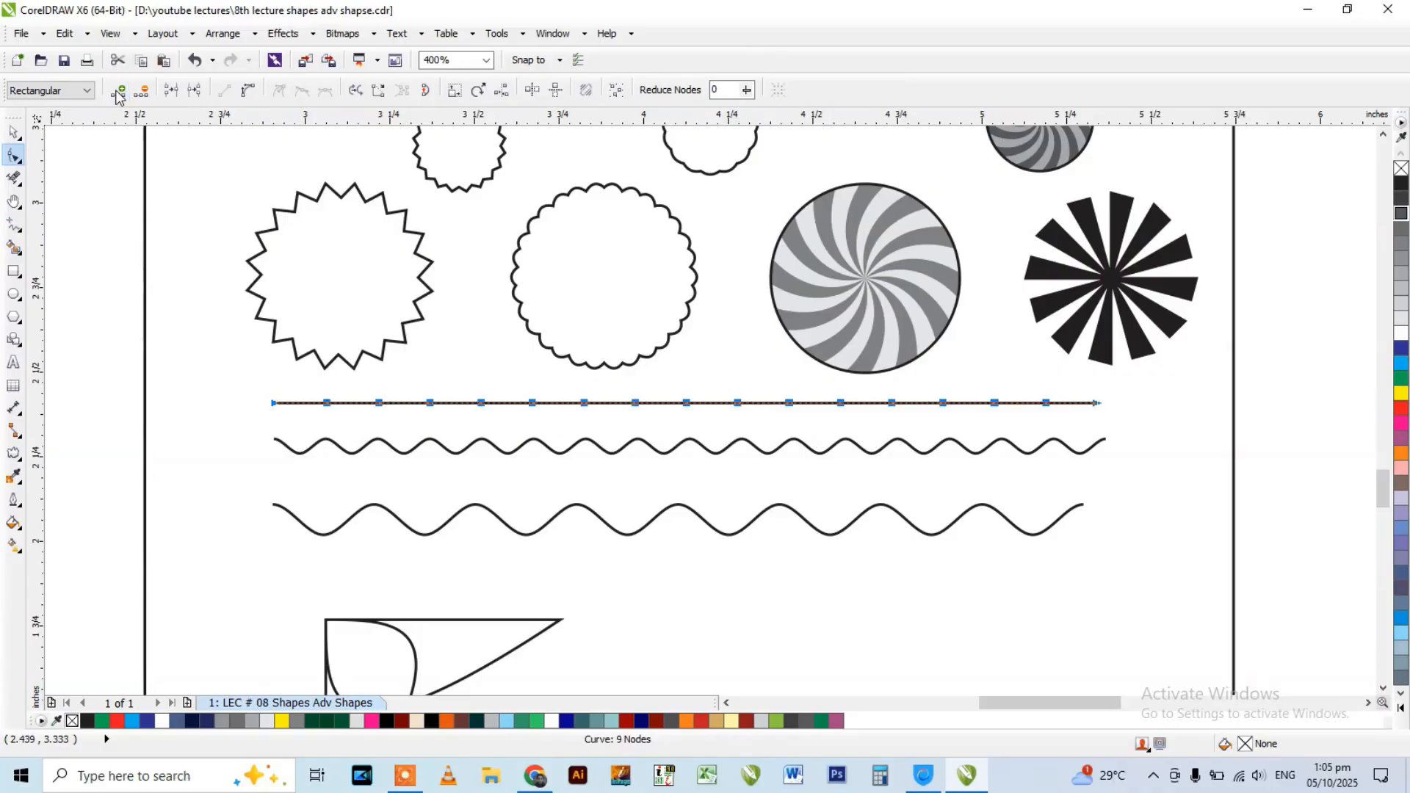
# Apply a Zipper distortion with amplitude 7 to the 17-node straight line.
pyautogui.click(13, 453)
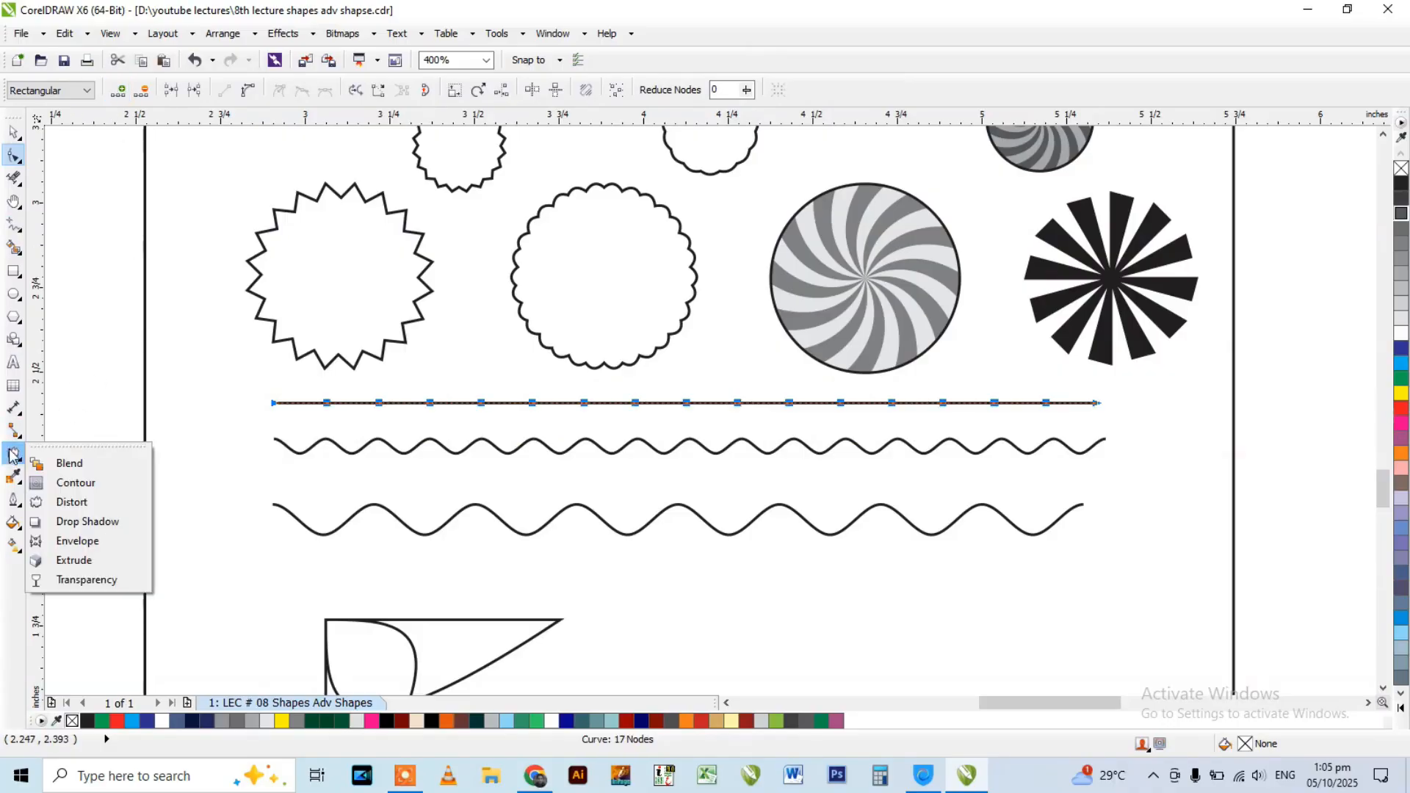
pyautogui.click(69, 505)
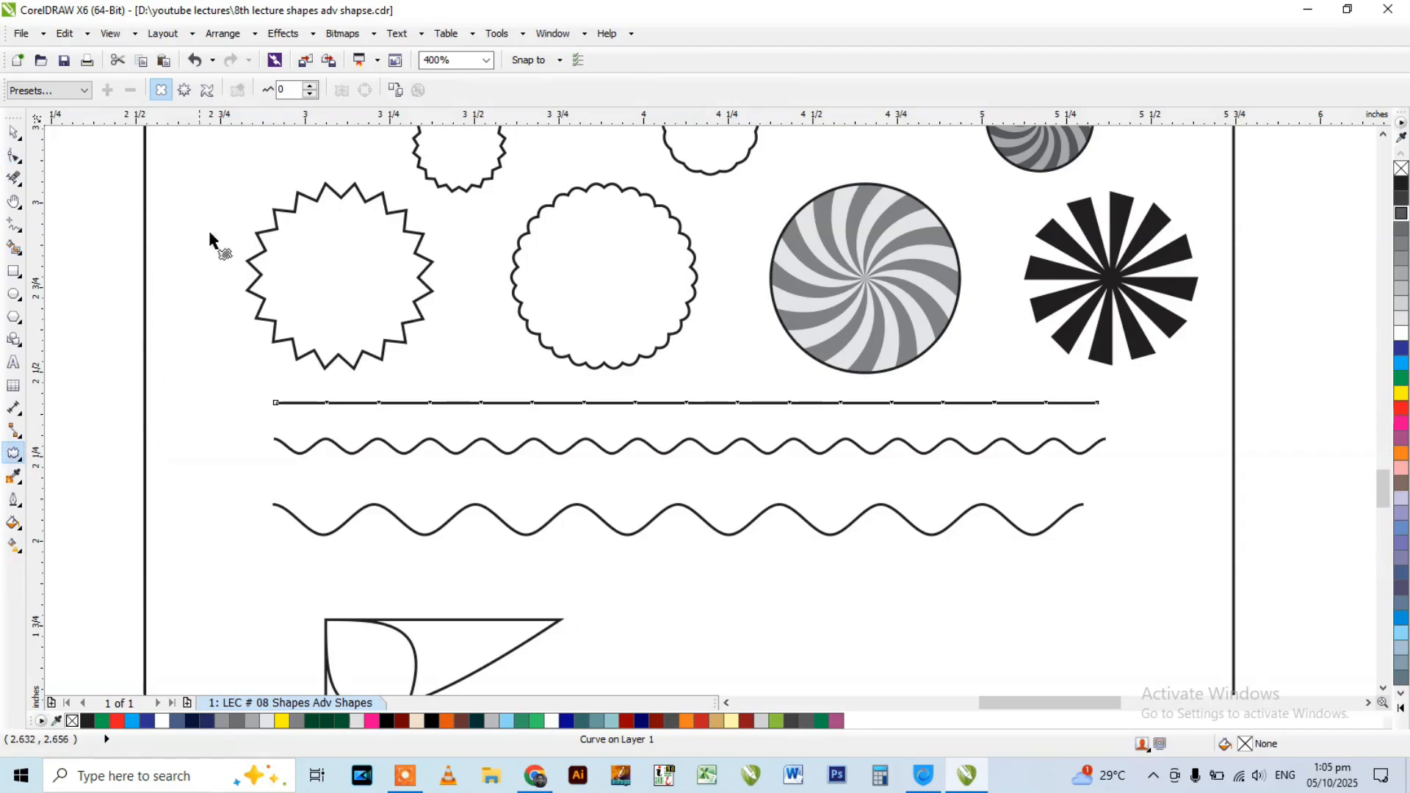
pyautogui.click(185, 89)
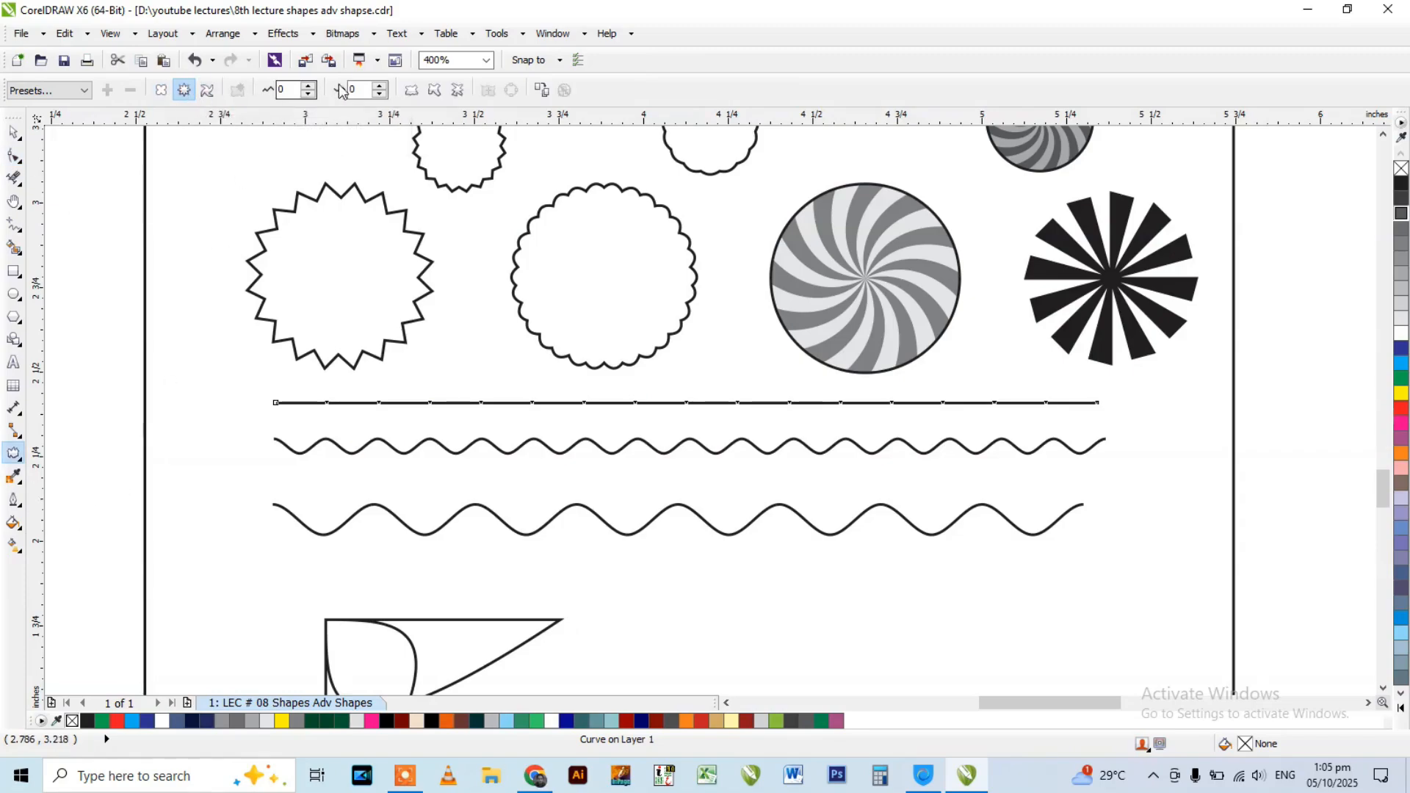
pyautogui.doubleClick(288, 90)
pyautogui.write('7')
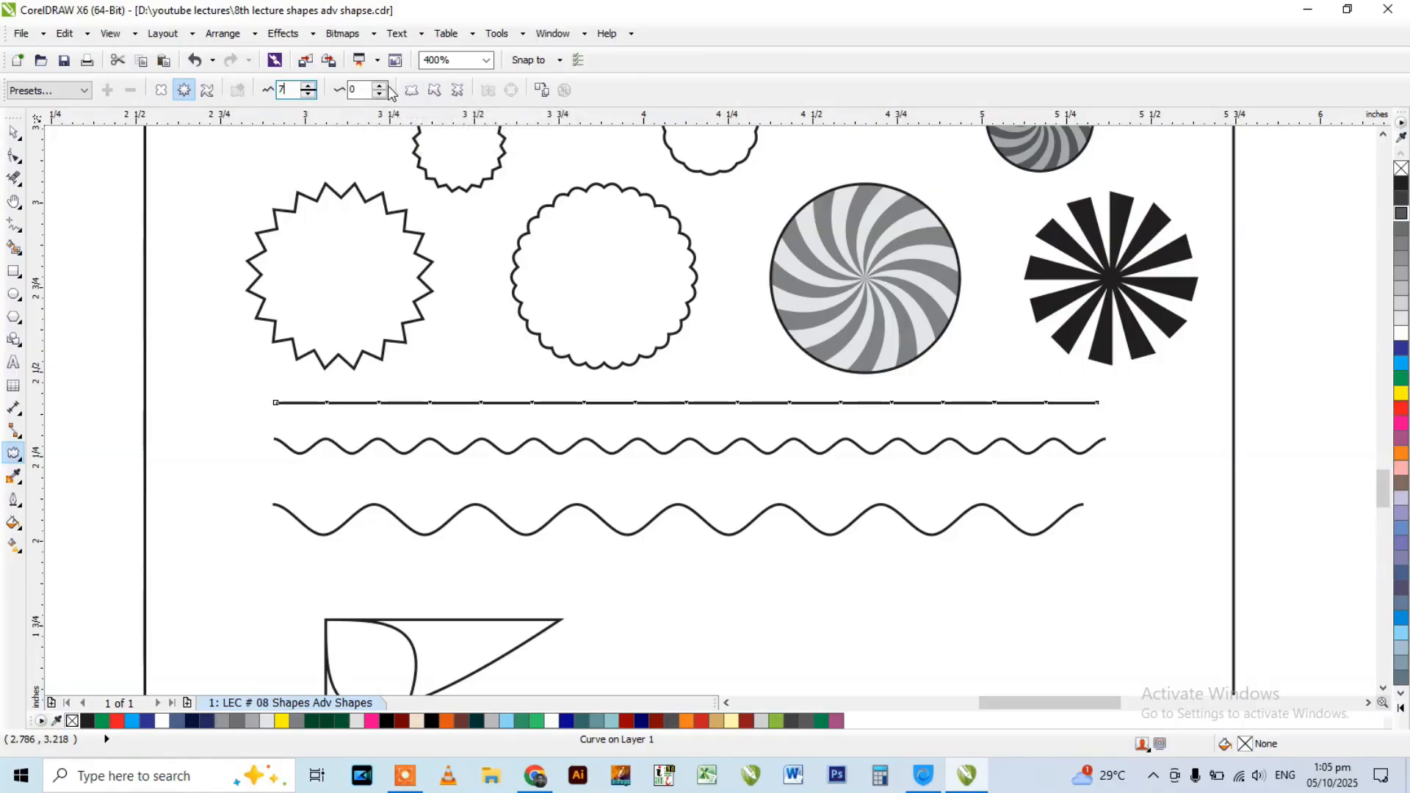
pyautogui.press('Return')
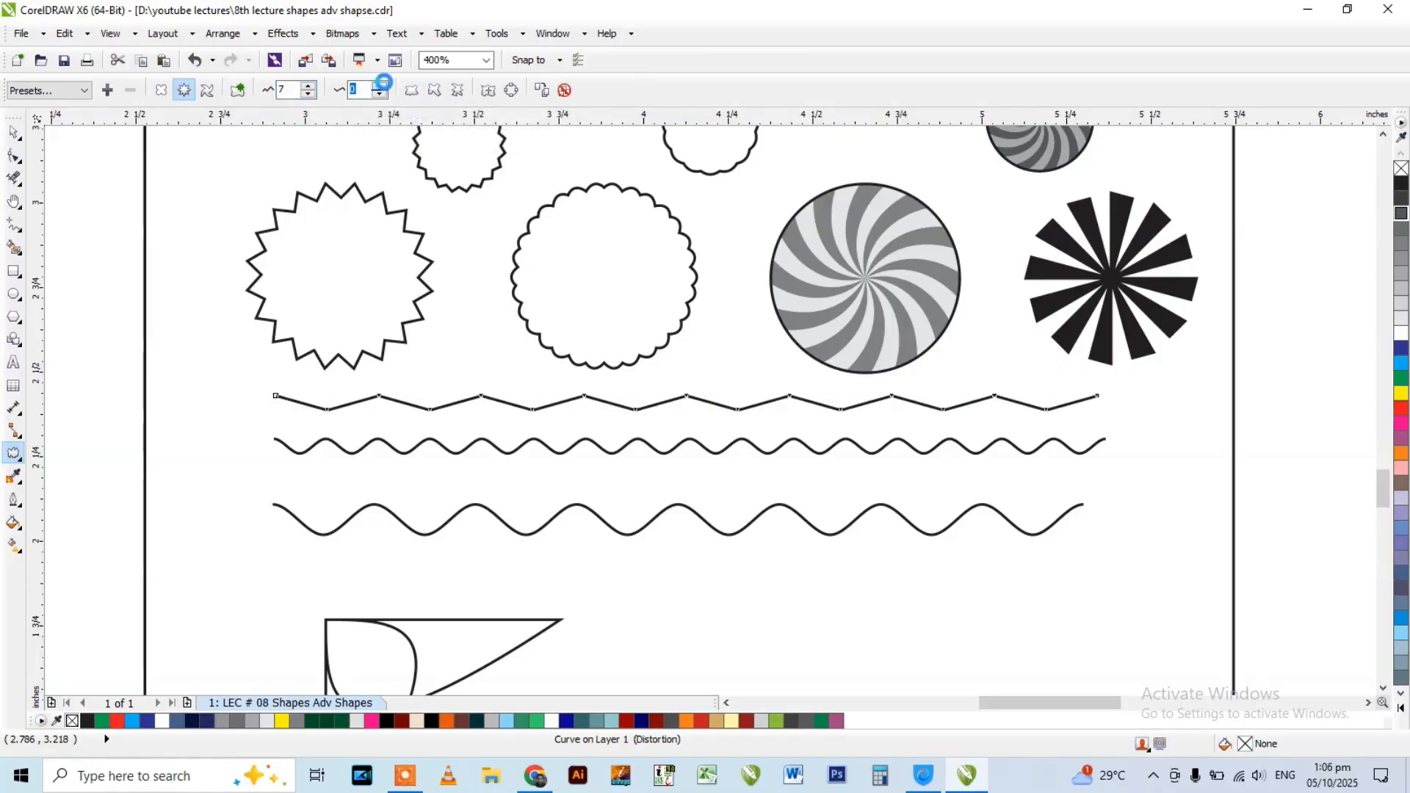
# Set the zipper frequency to 1, apply Smooth distortion to the zigzag line, and inspect the resulting wave up close.
pyautogui.click(379, 85)
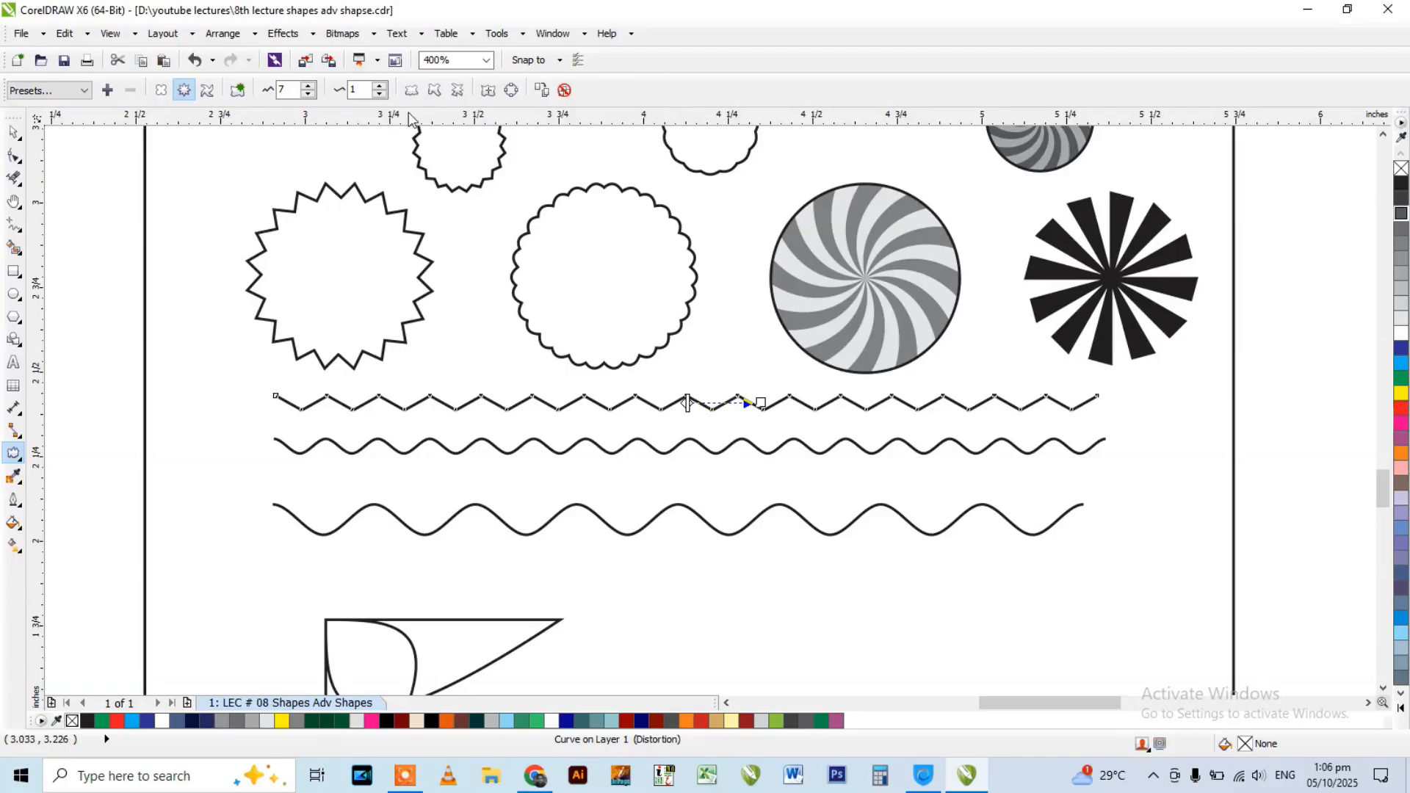
pyautogui.click(435, 93)
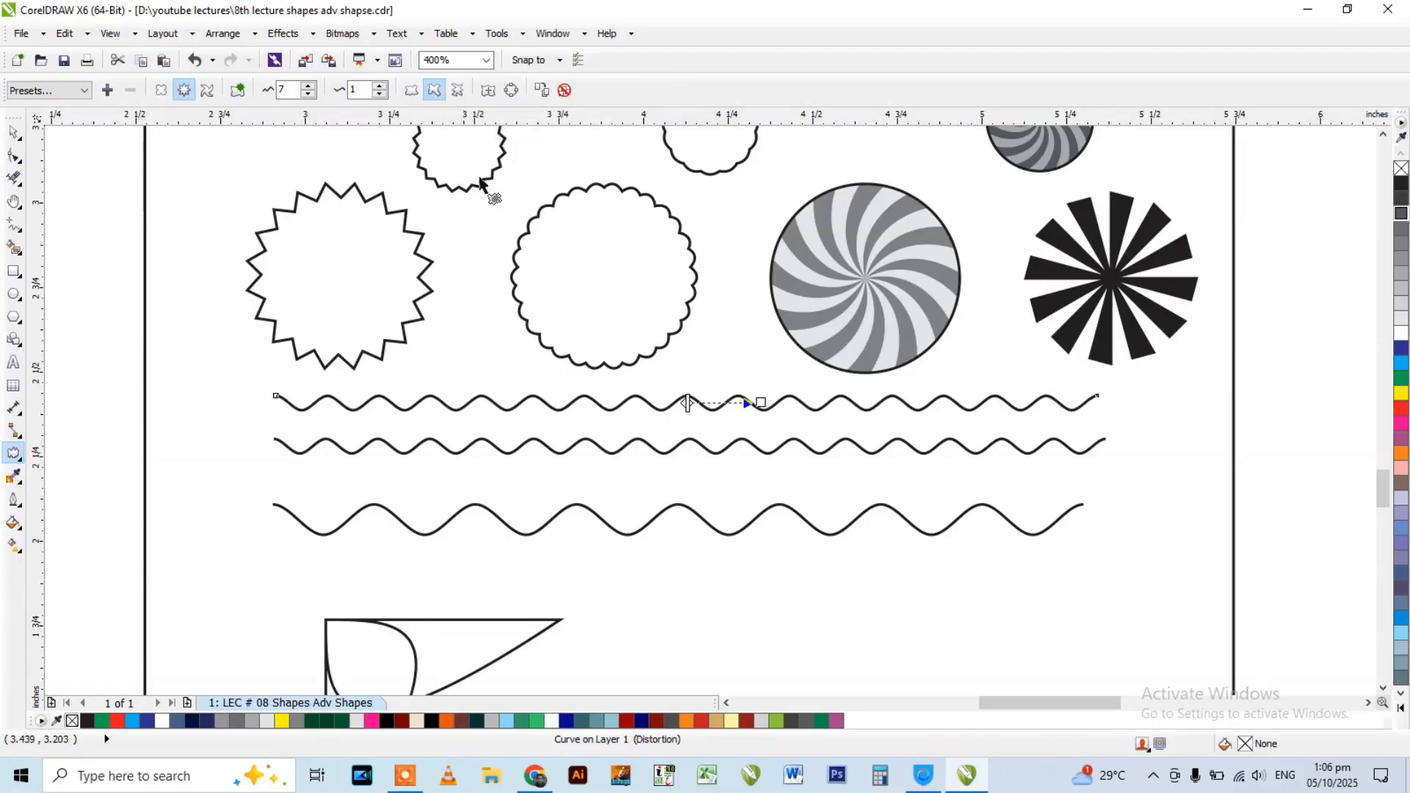
pyautogui.scroll(2, 567, 393)
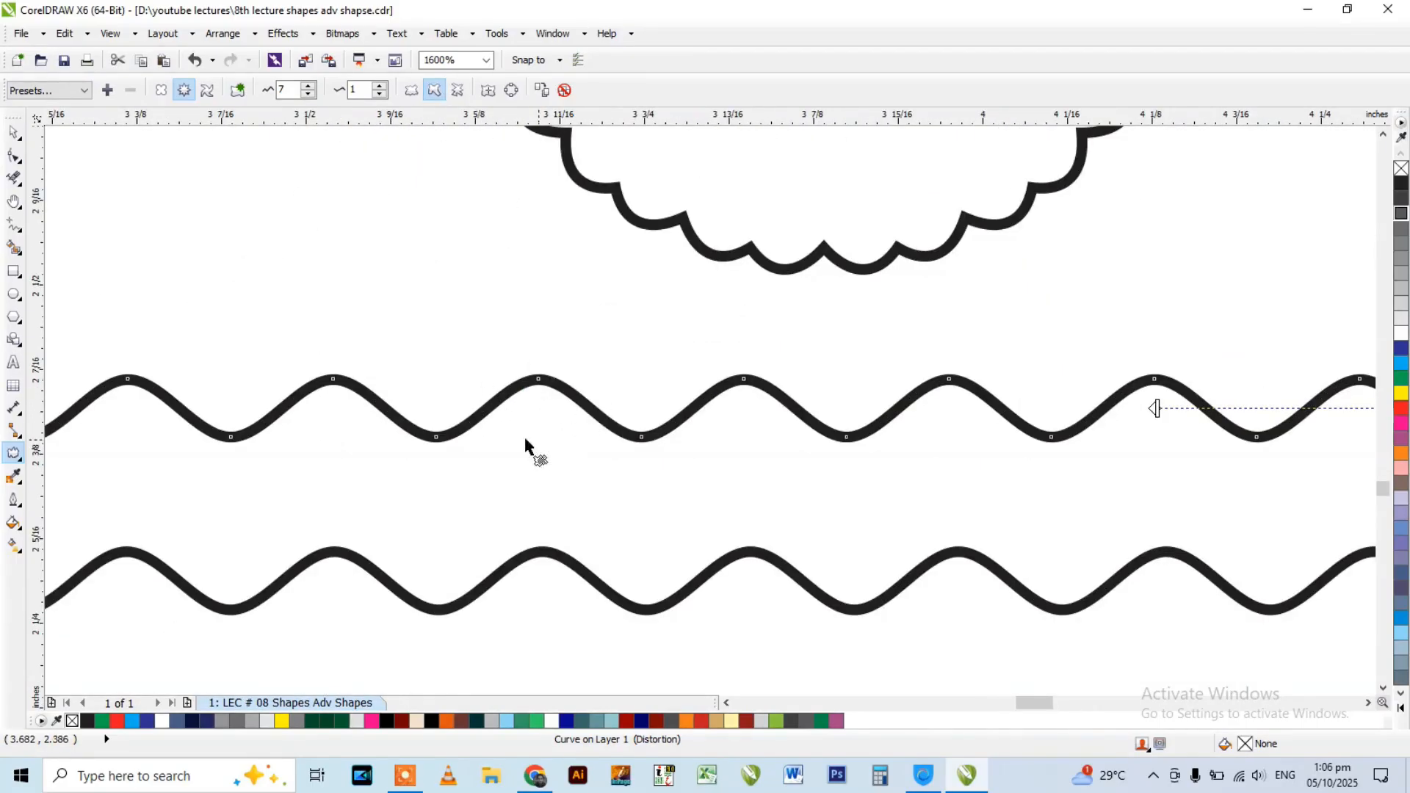
pyautogui.scroll(-2, 525, 440)
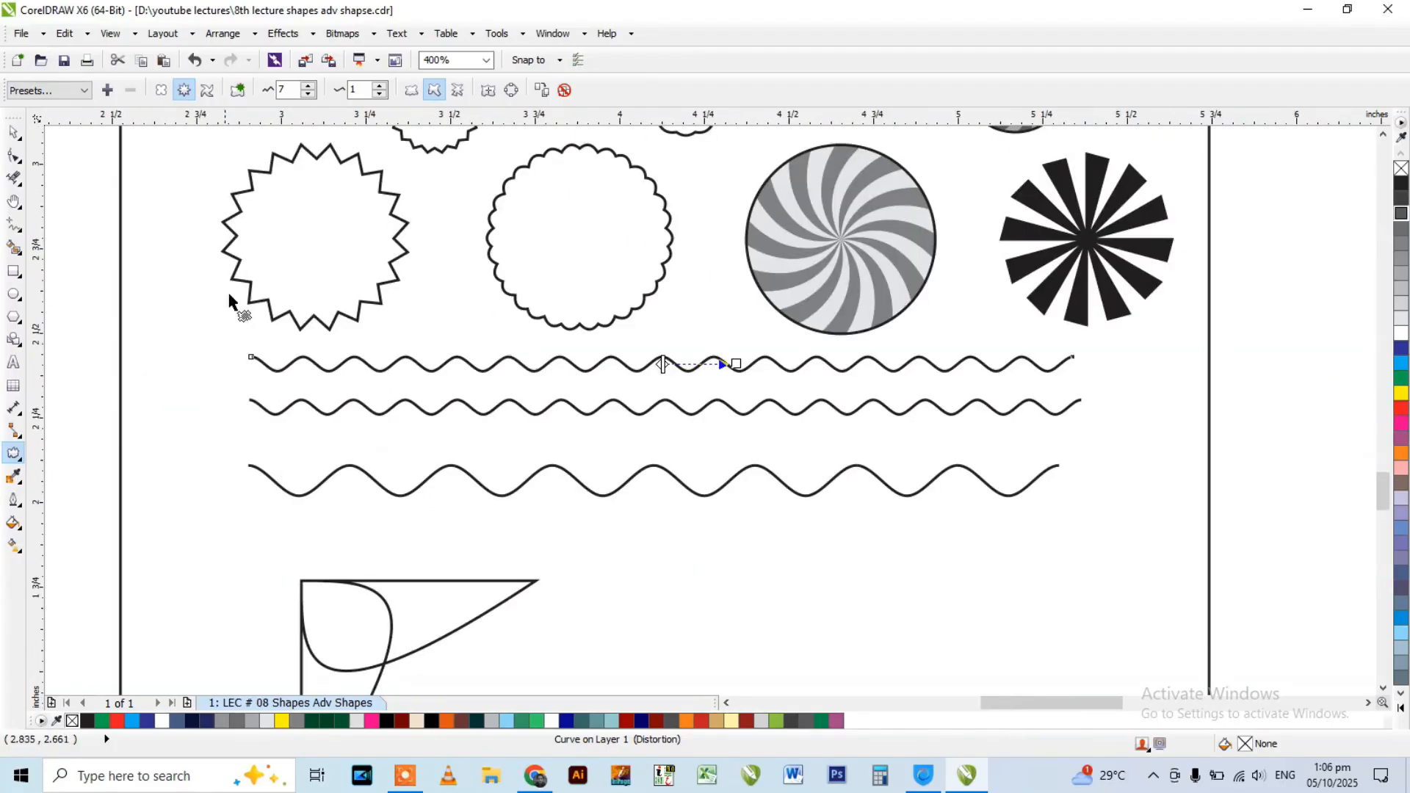
# Draw a horizontal line about 2.4 inches long below the lowest wavy line and add evenly spaced nodes until it has 17.
pyautogui.click(14, 224)
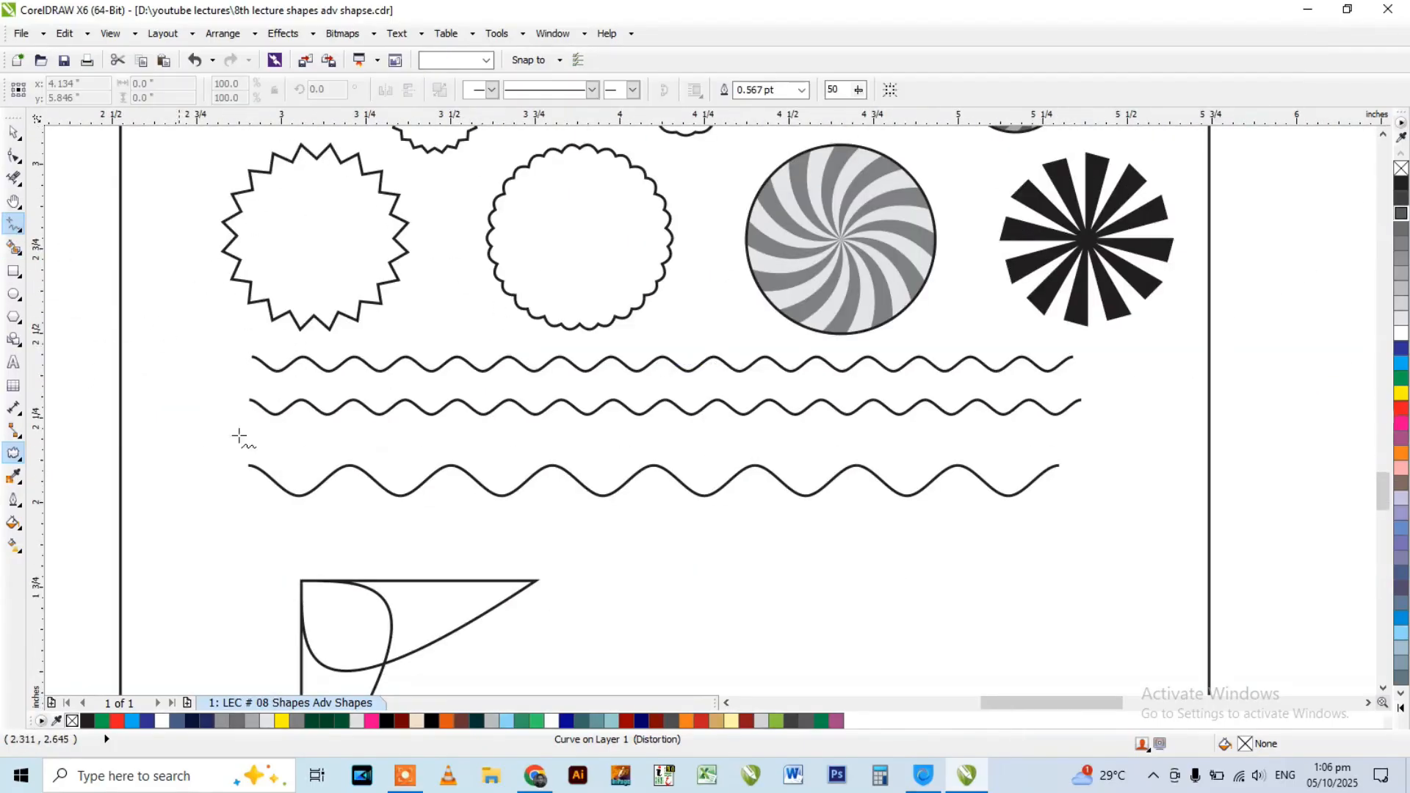
pyautogui.moveTo(250, 521); pyautogui.dragTo(1062, 521)
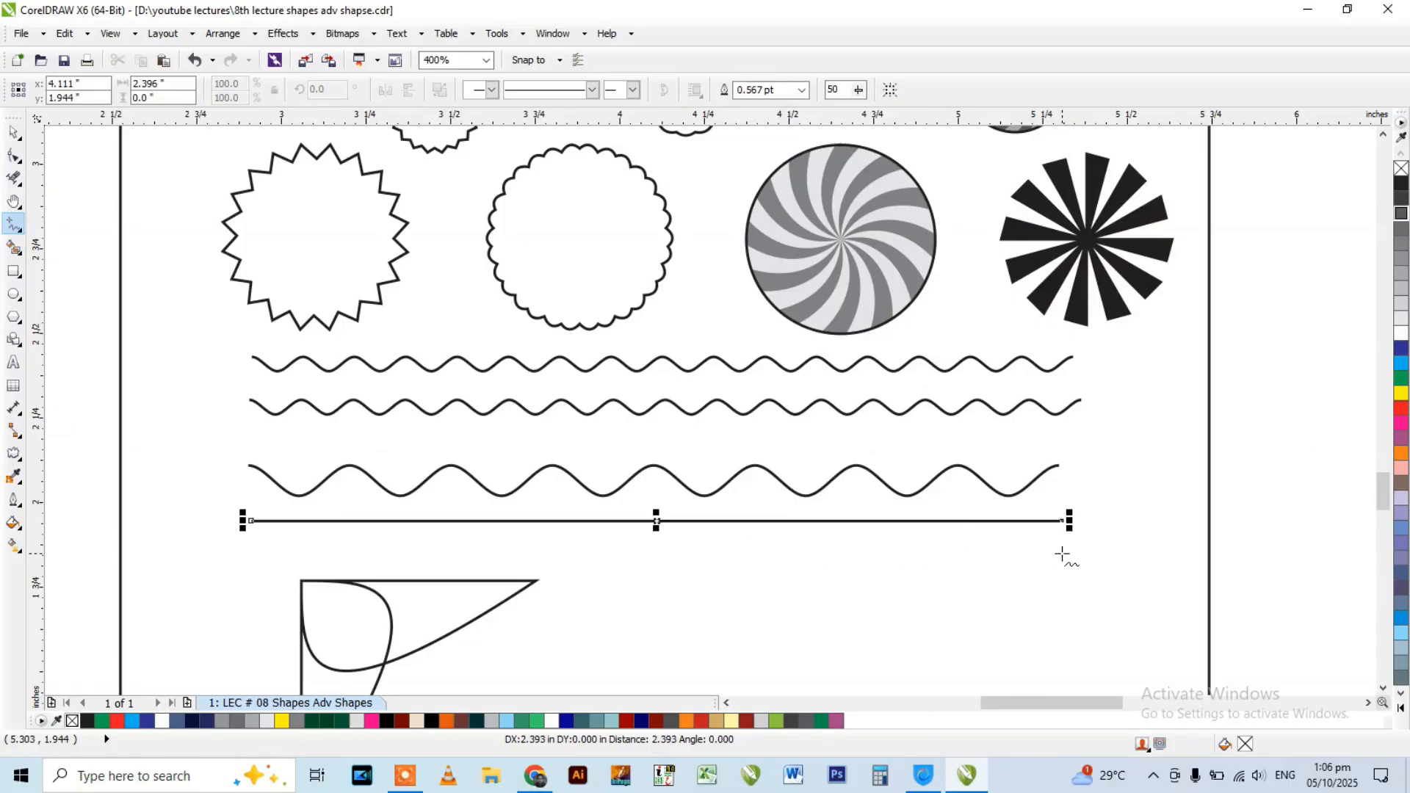
pyautogui.click(14, 155)
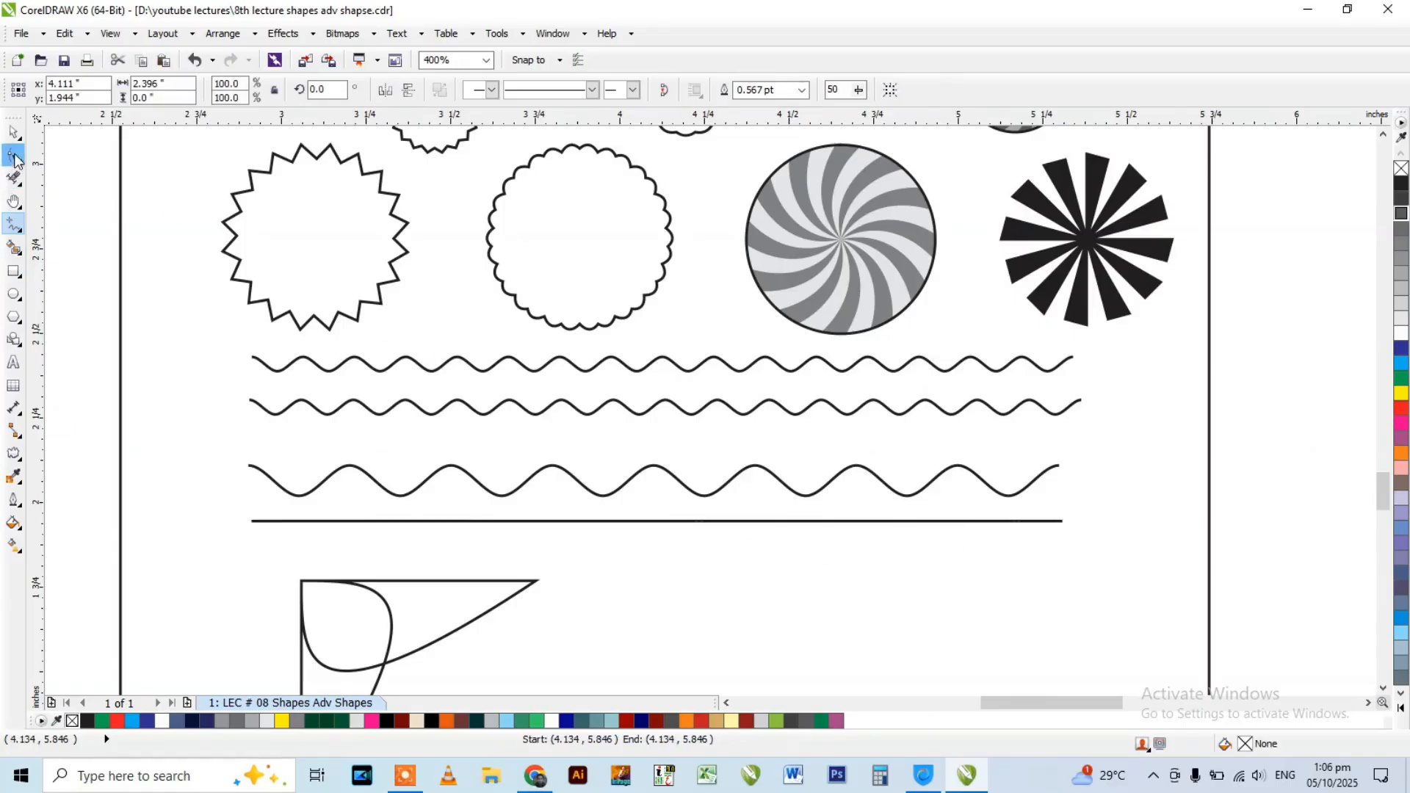
pyautogui.moveTo(215, 467); pyautogui.dragTo(968, 540)
pyautogui.click(120, 91)
pyautogui.click(120, 91)
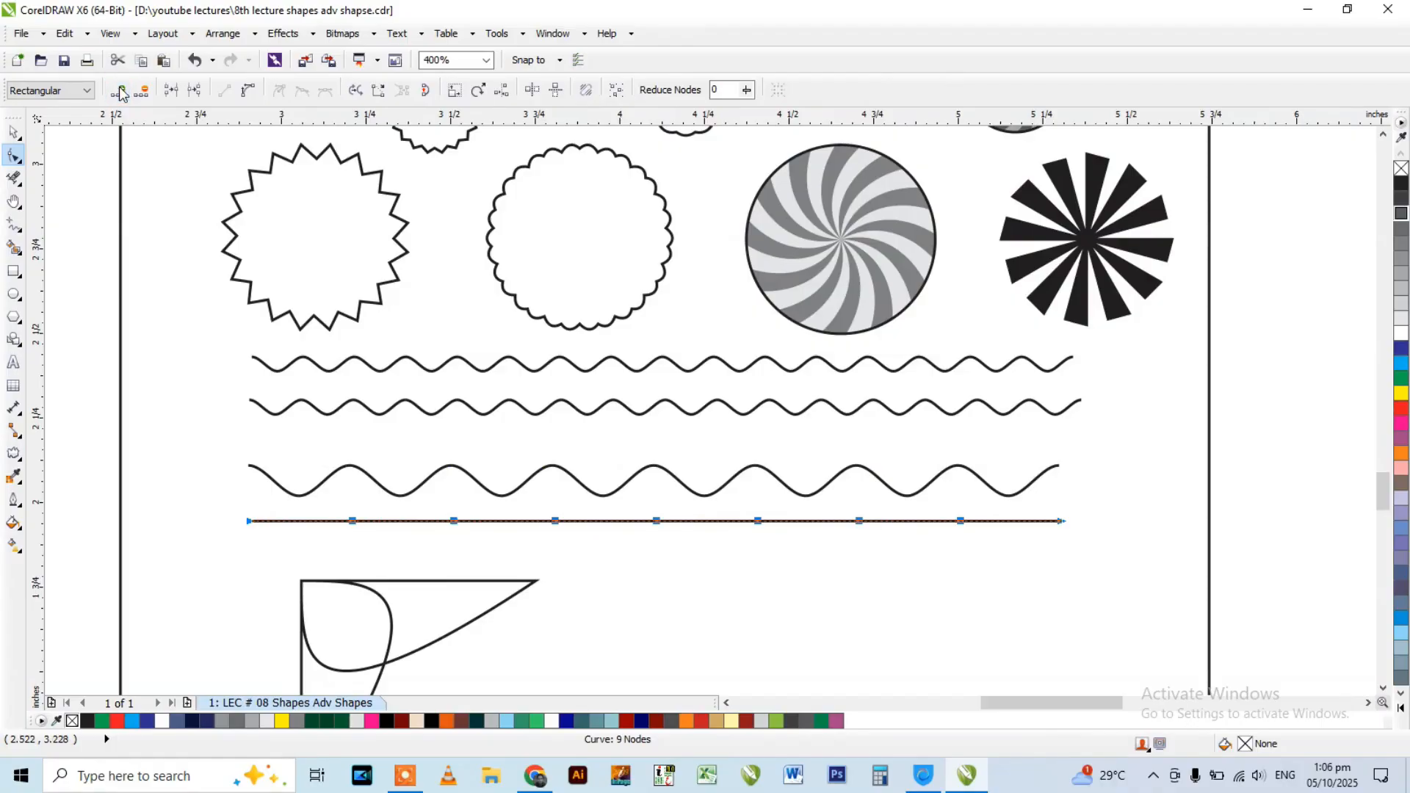
pyautogui.click(120, 91)
# Apply a smooth Zipper distortion with amplitude 9 and frequency 1 to the new lowest line.
pyautogui.click(13, 454)
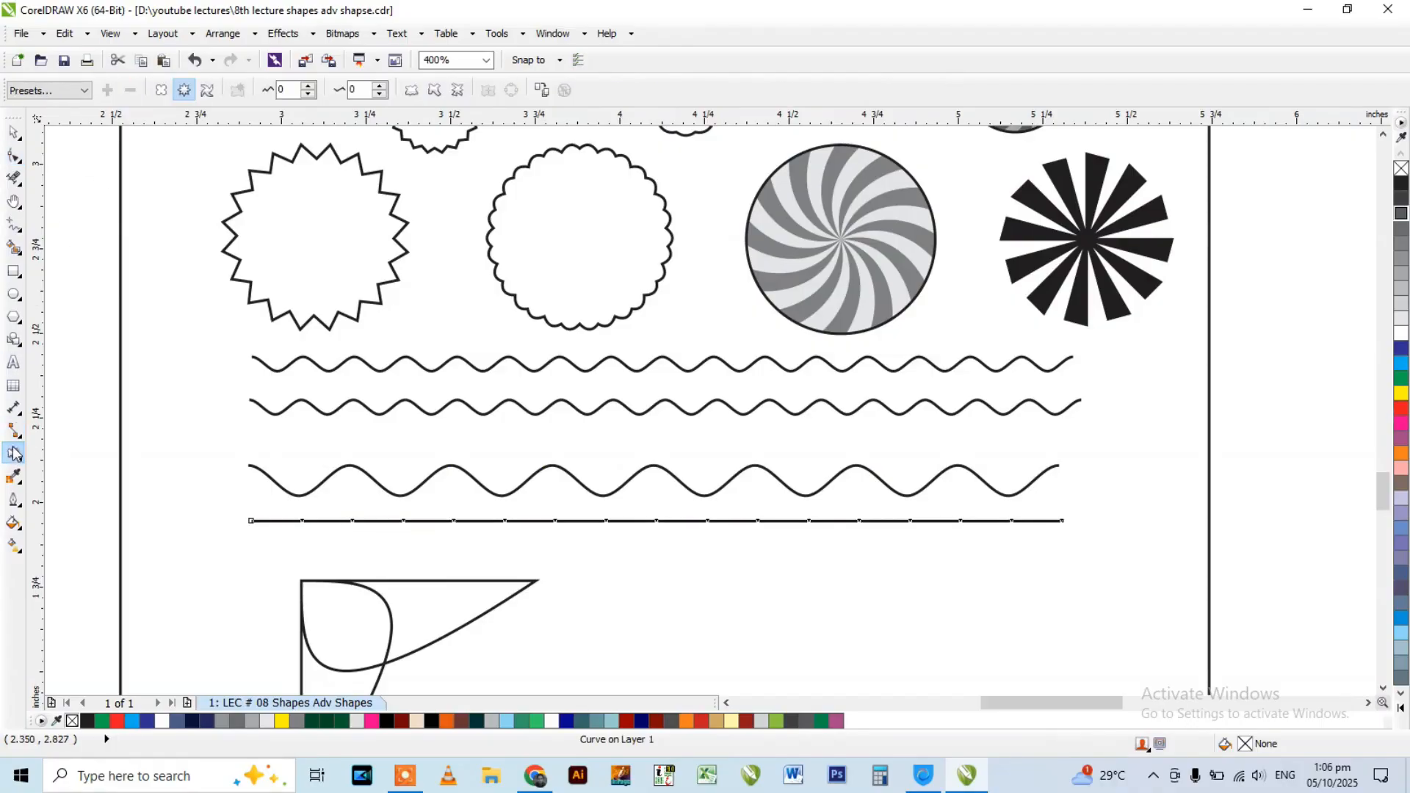
pyautogui.click(183, 91)
pyautogui.click(434, 91)
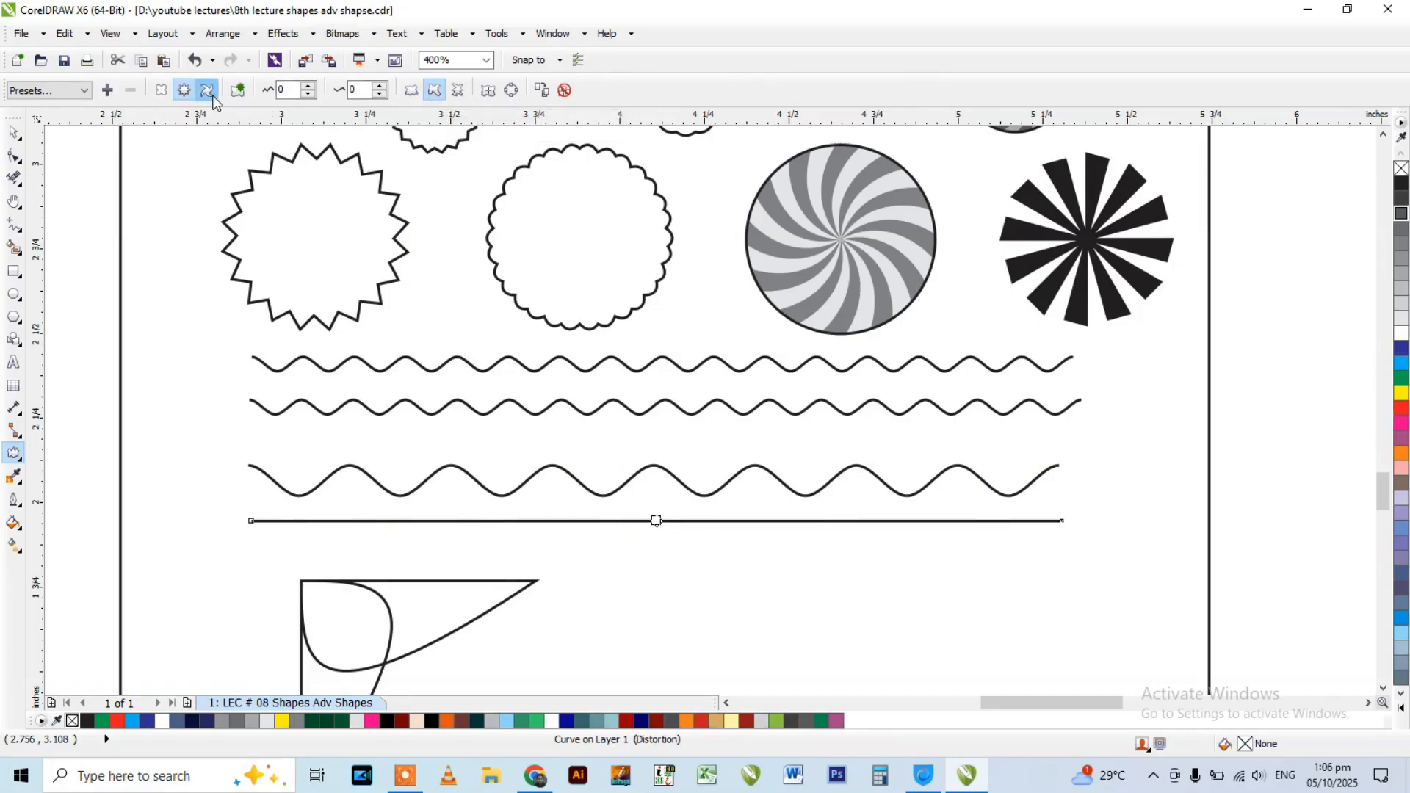
pyautogui.click(308, 87)
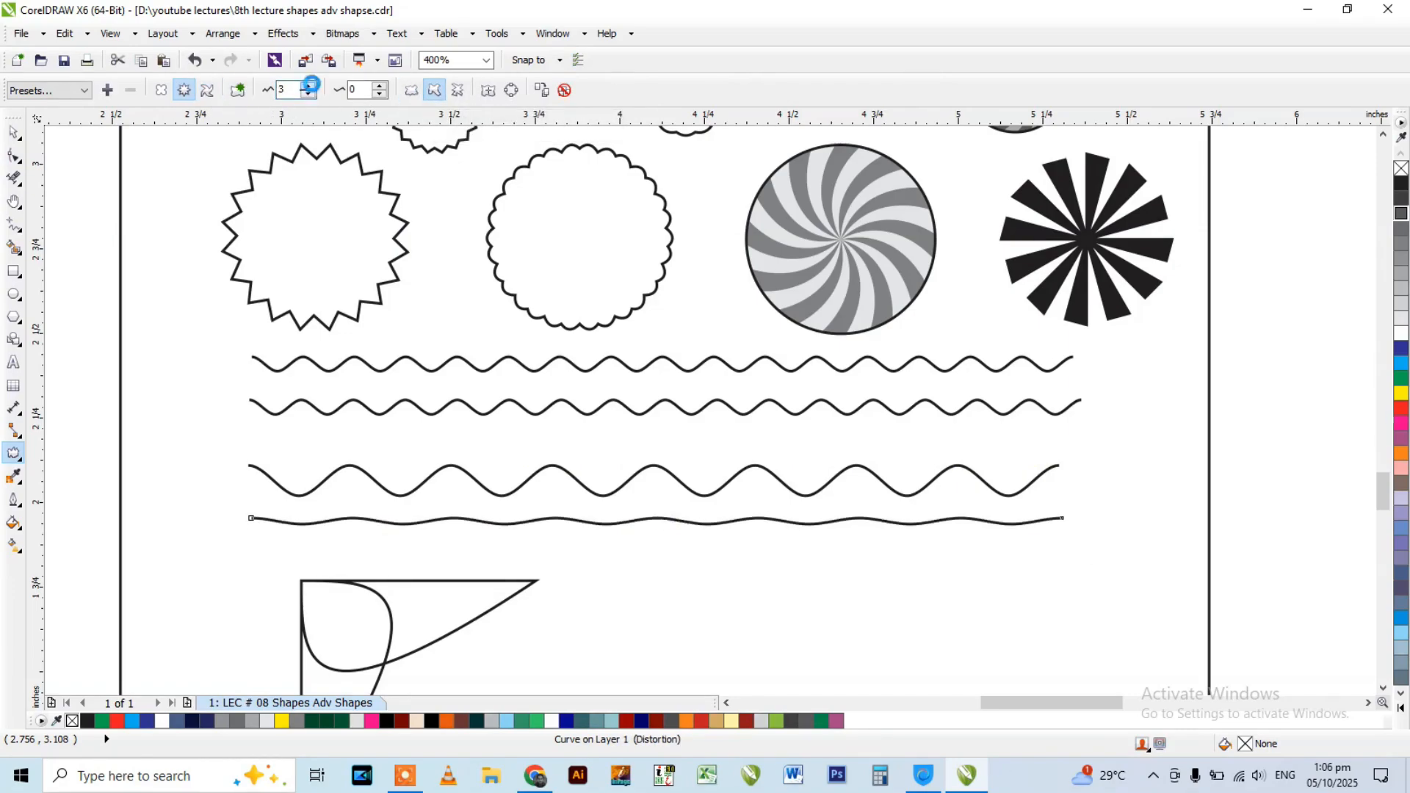
pyautogui.click(380, 86)
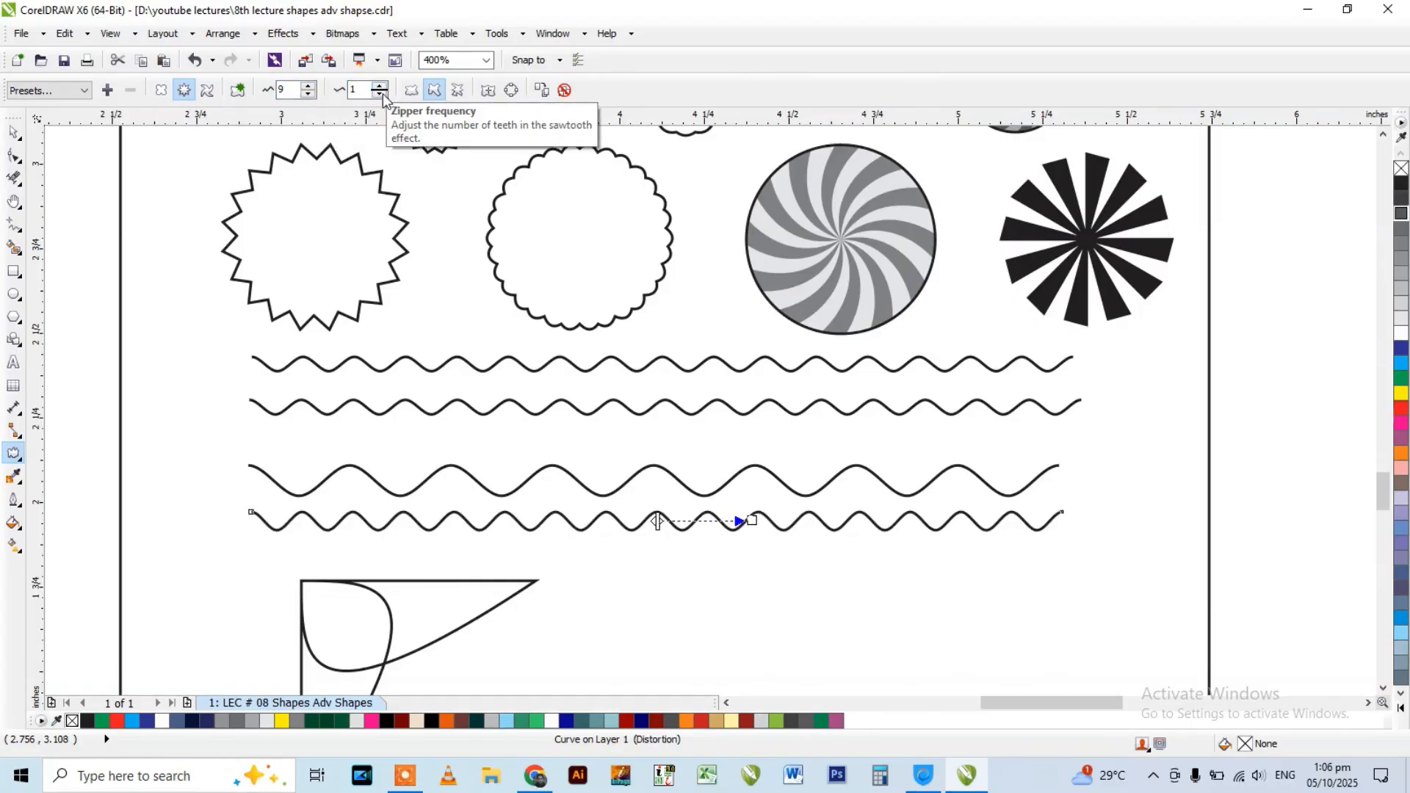
# Reduce the lowest line's zipper amplitude to 7 and check the distortion settings of the larger wavy line above it.
pyautogui.click(310, 94)
pyautogui.click(309, 94)
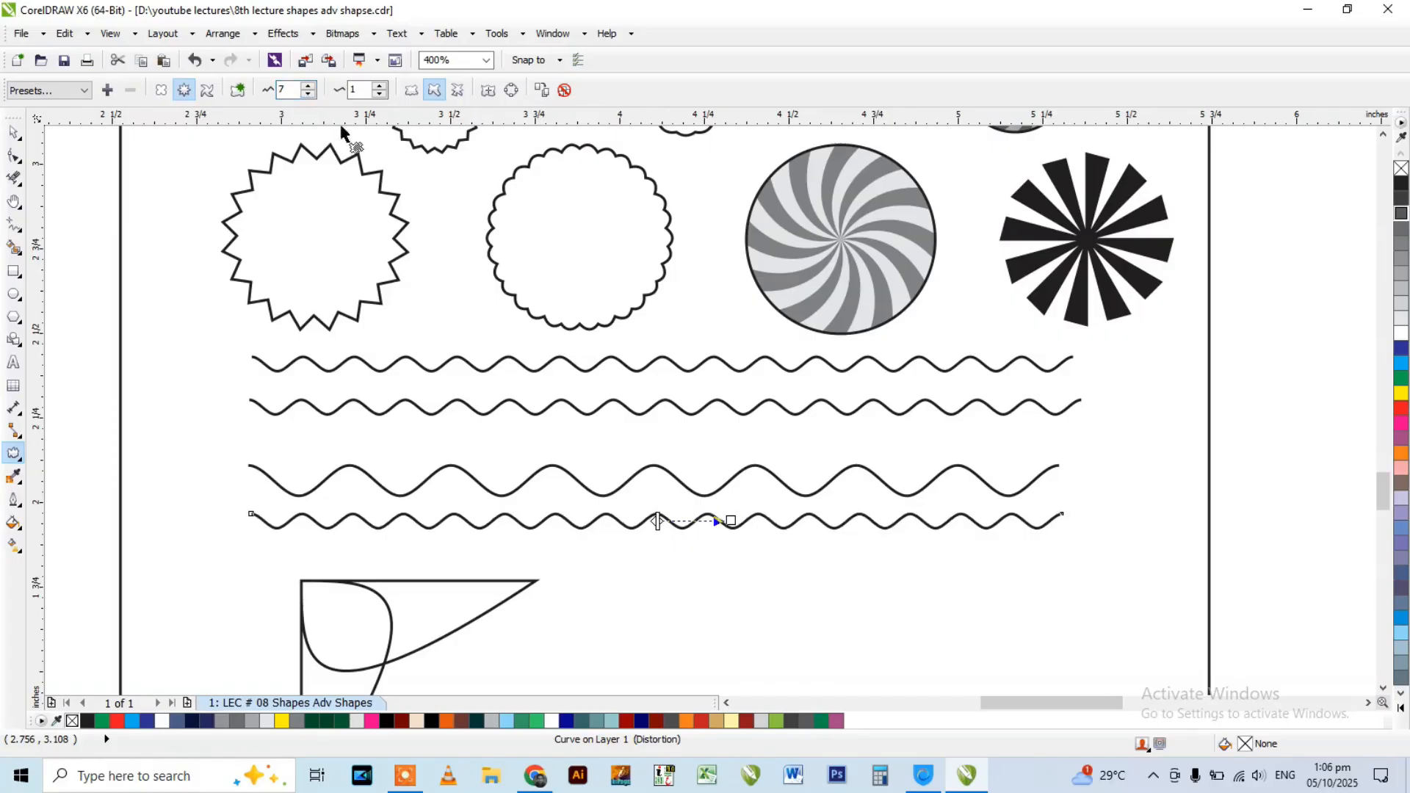
pyautogui.click(553, 469)
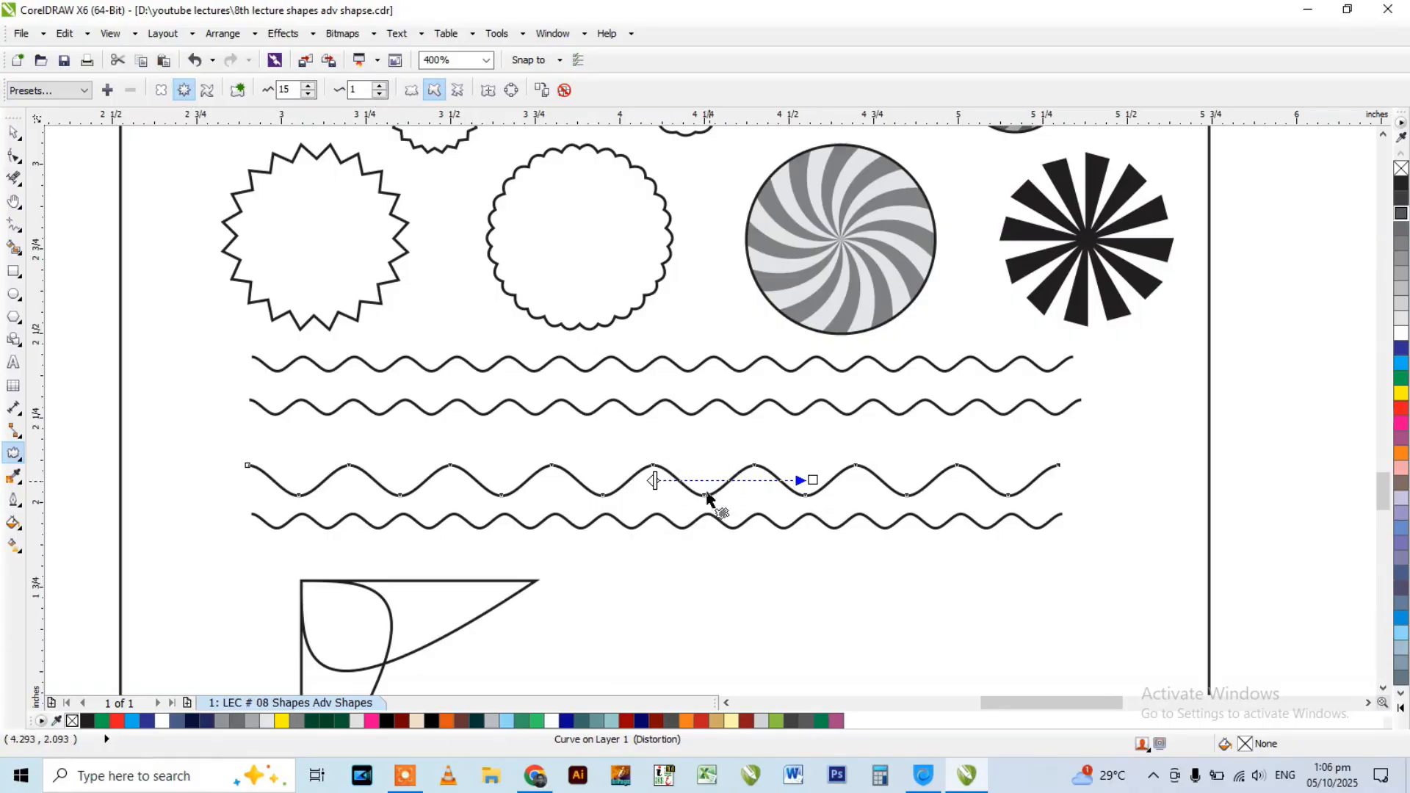
# Check the distortion settings of the lowest wavy line, then select the pointed corner curve beneath the wavy lines.
pyautogui.click(616, 519)
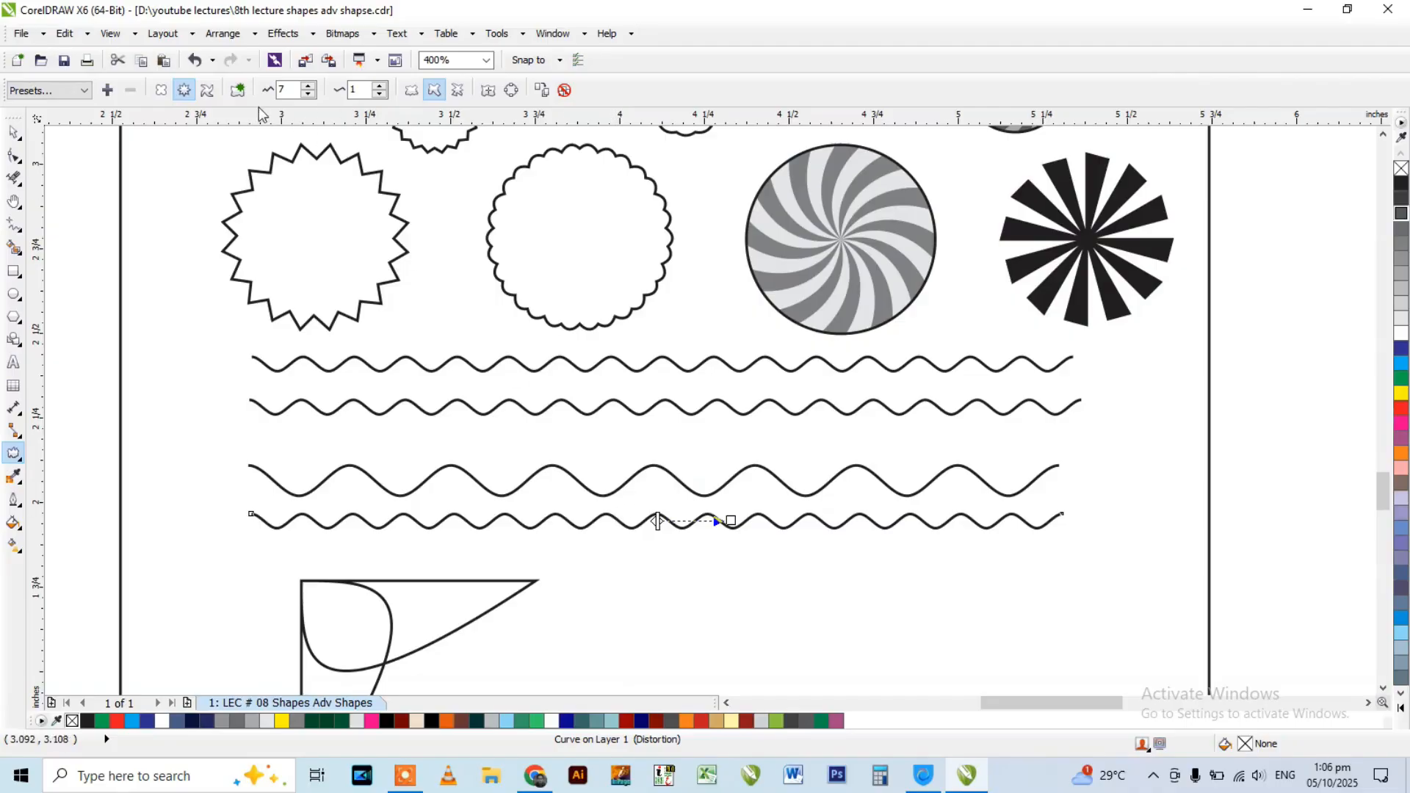
pyautogui.click(13, 156)
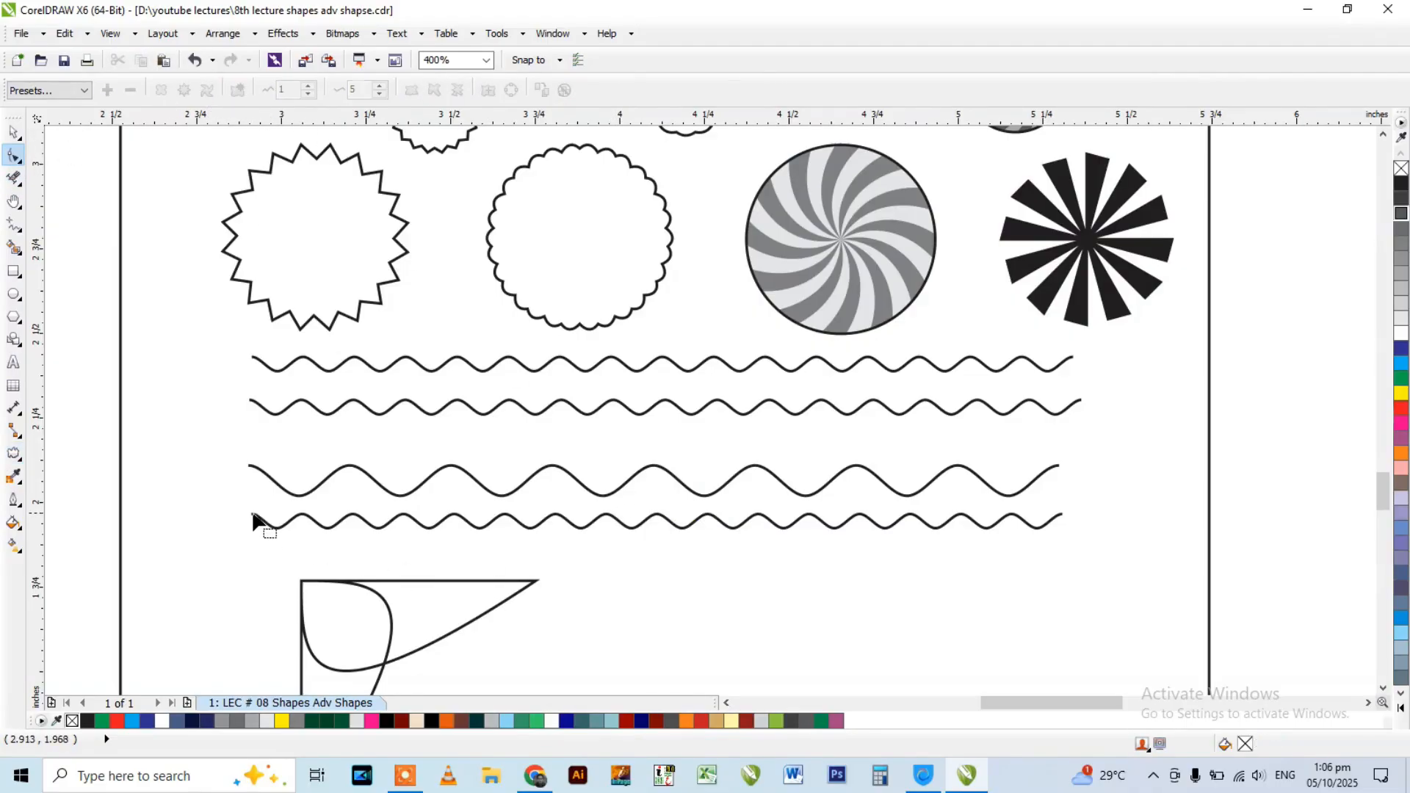
pyautogui.press('space')
pyautogui.scroll(-1, 683, 344)
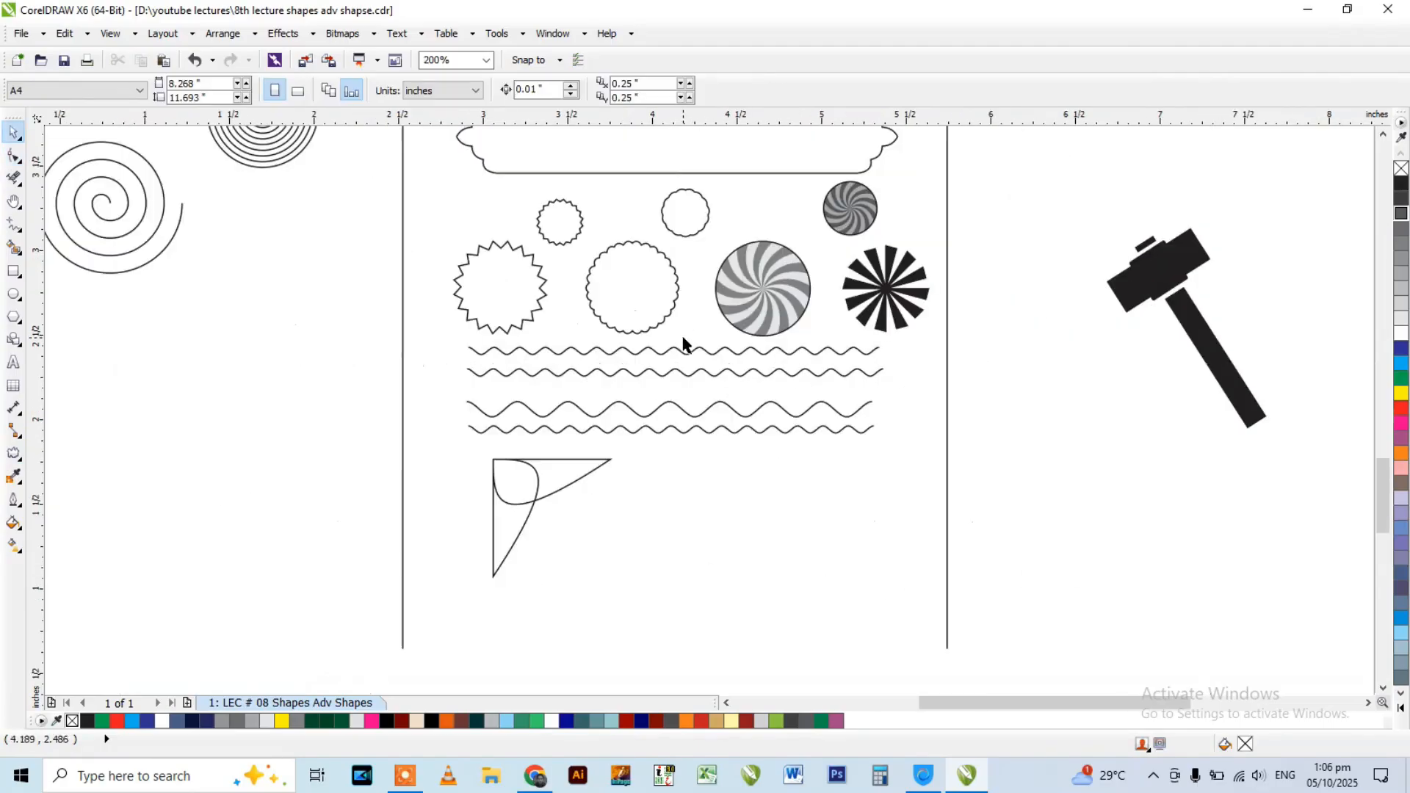
pyautogui.click(546, 476)
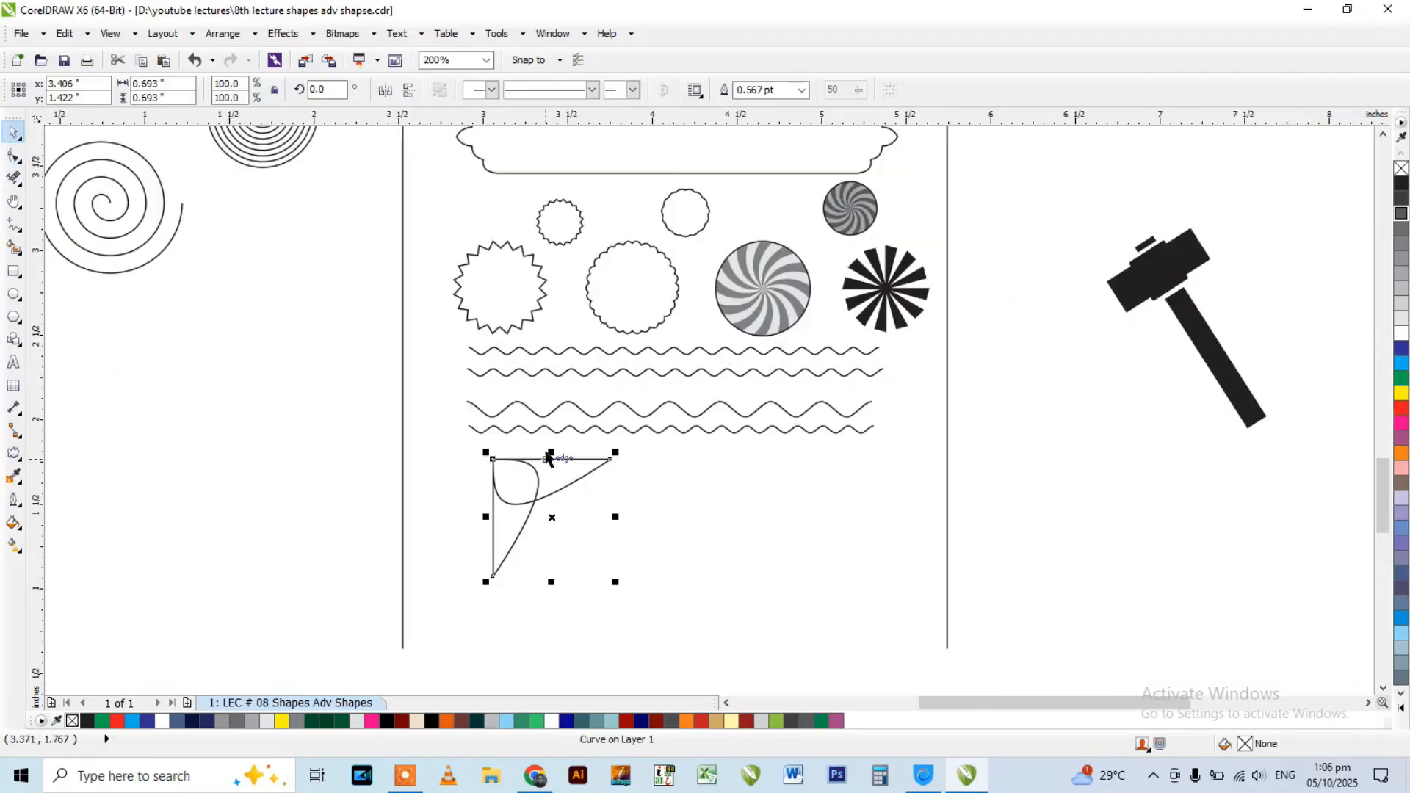
# Draw a square about 0.77 inches on each side, to the right of the pointed corner curve.
pyautogui.click(14, 272)
pyautogui.scroll(-1, 541, 403)
pyautogui.scroll(1, 592, 393)
pyautogui.moveTo(575, 371); pyautogui.dragTo(707, 500)
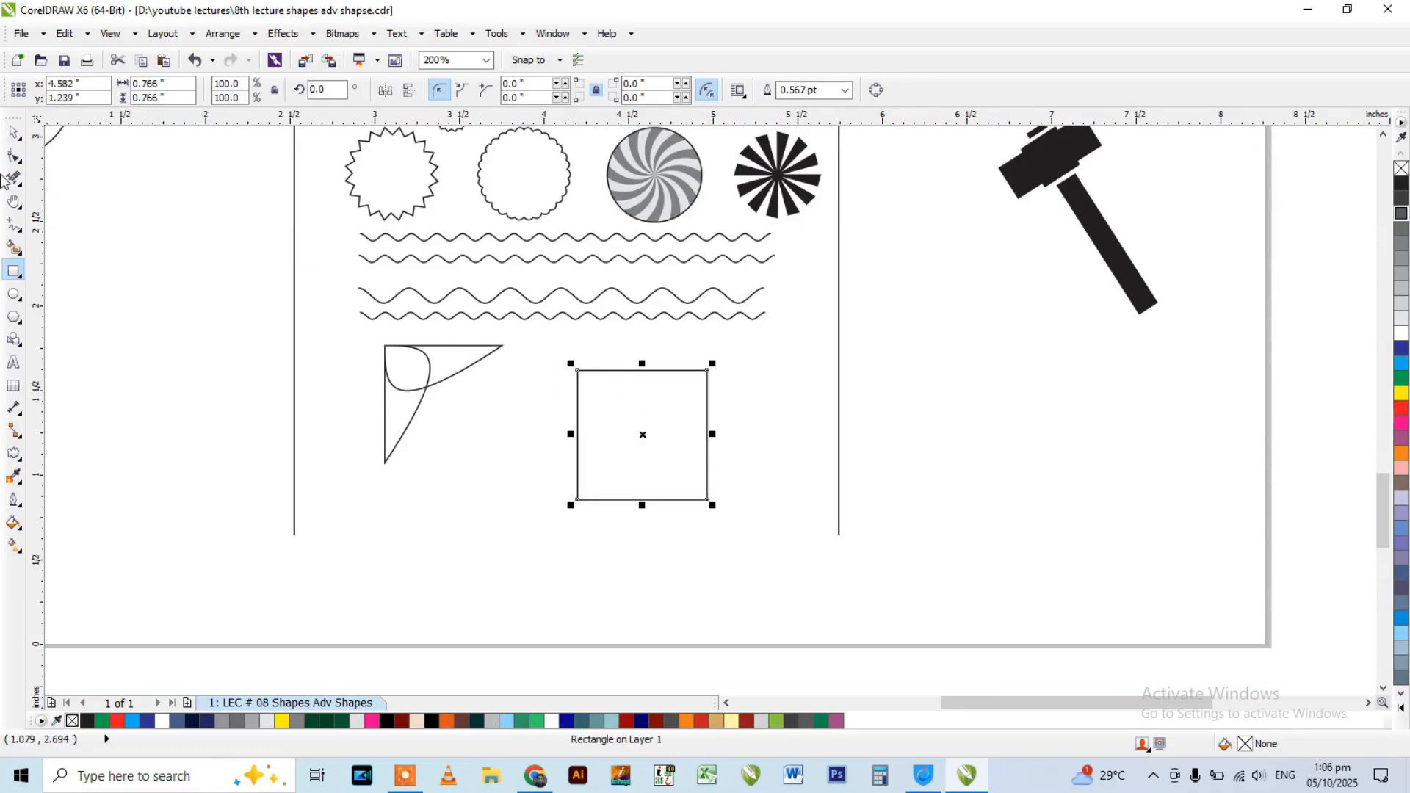
# Convert the square to a curve object and turn all four of its sides into curve segments.
pyautogui.scroll(1, 609, 376)
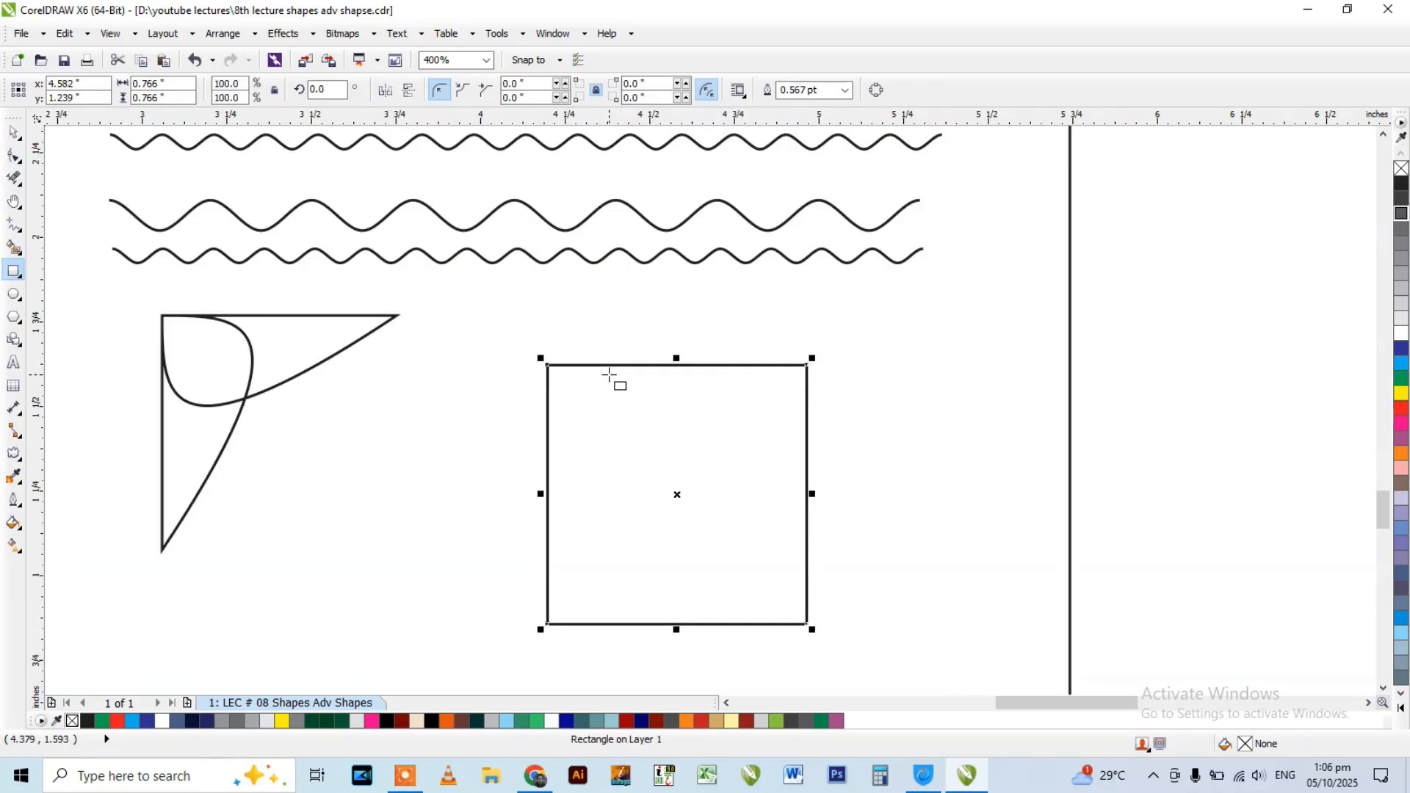
pyautogui.click(14, 155)
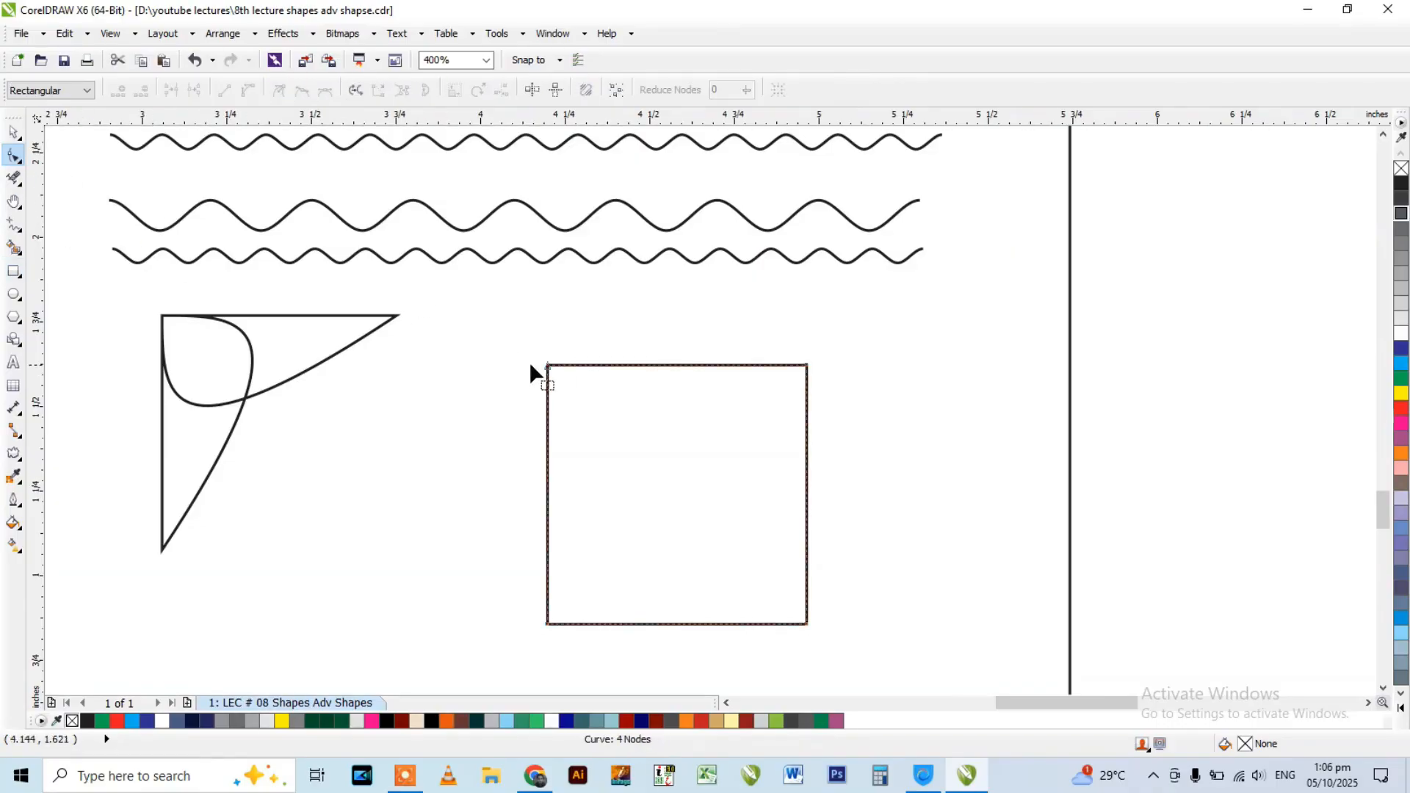
pyautogui.hotkey('ctrl', 'z')
pyautogui.press('space')
pyautogui.moveTo(492, 336); pyautogui.dragTo(851, 624)
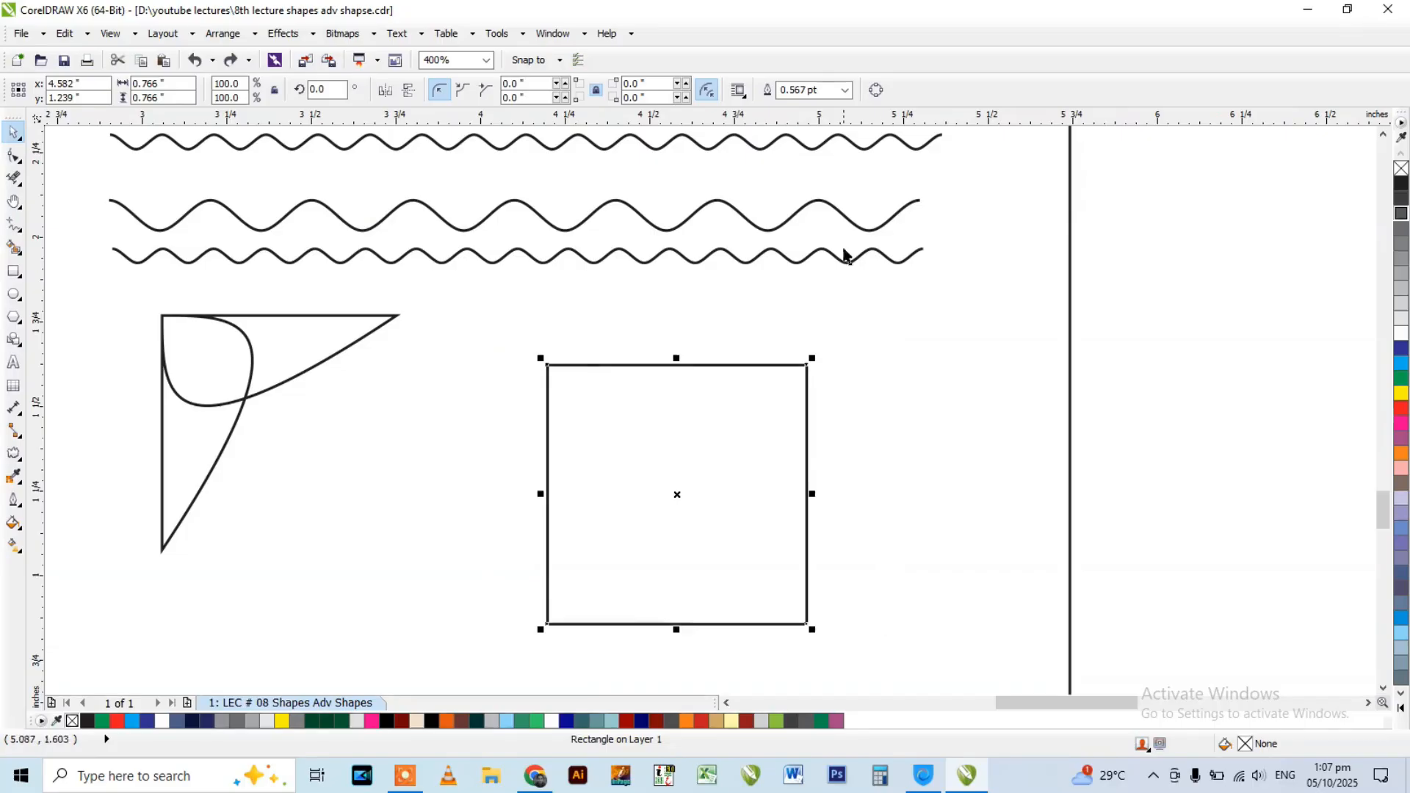
pyautogui.click(877, 92)
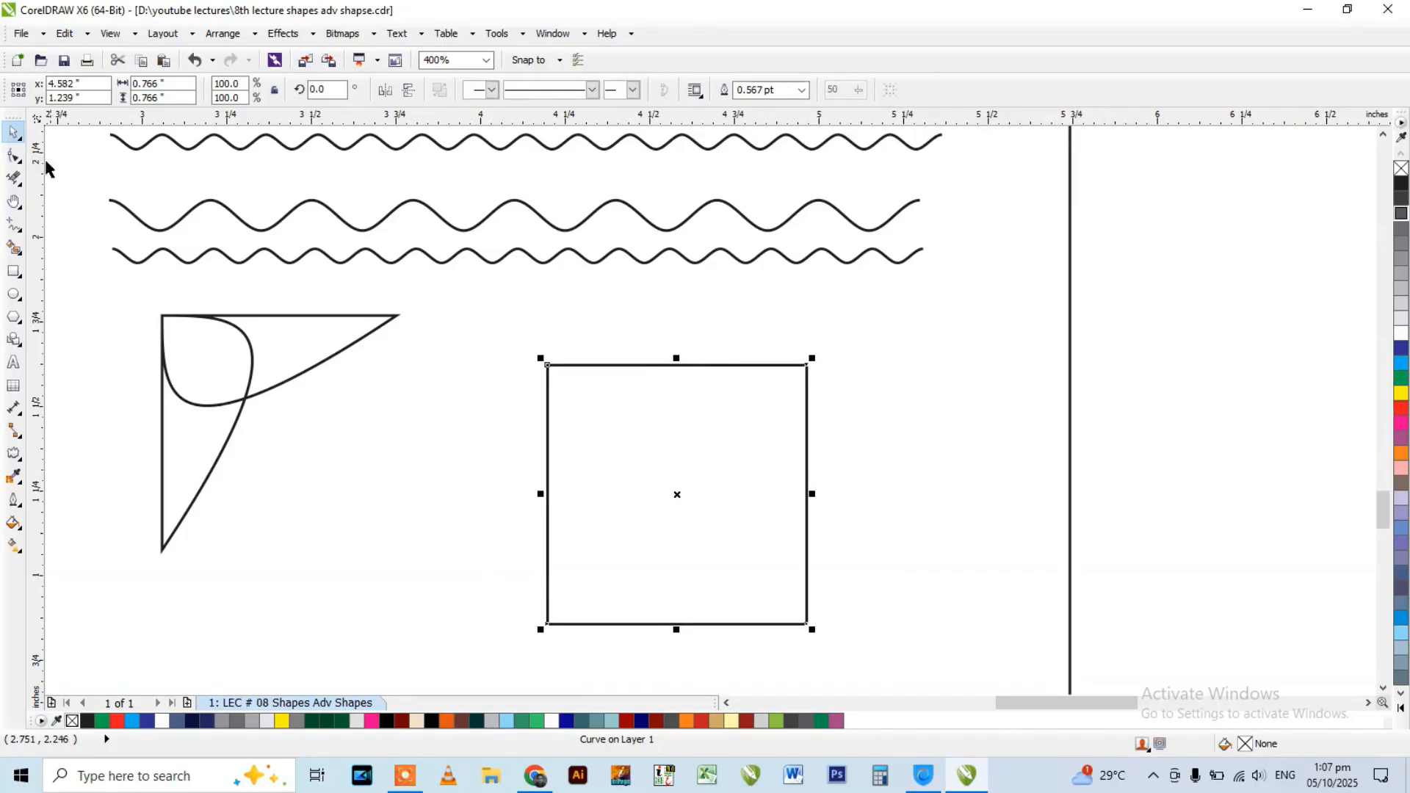
pyautogui.click(12, 155)
pyautogui.moveTo(435, 332); pyautogui.dragTo(858, 645)
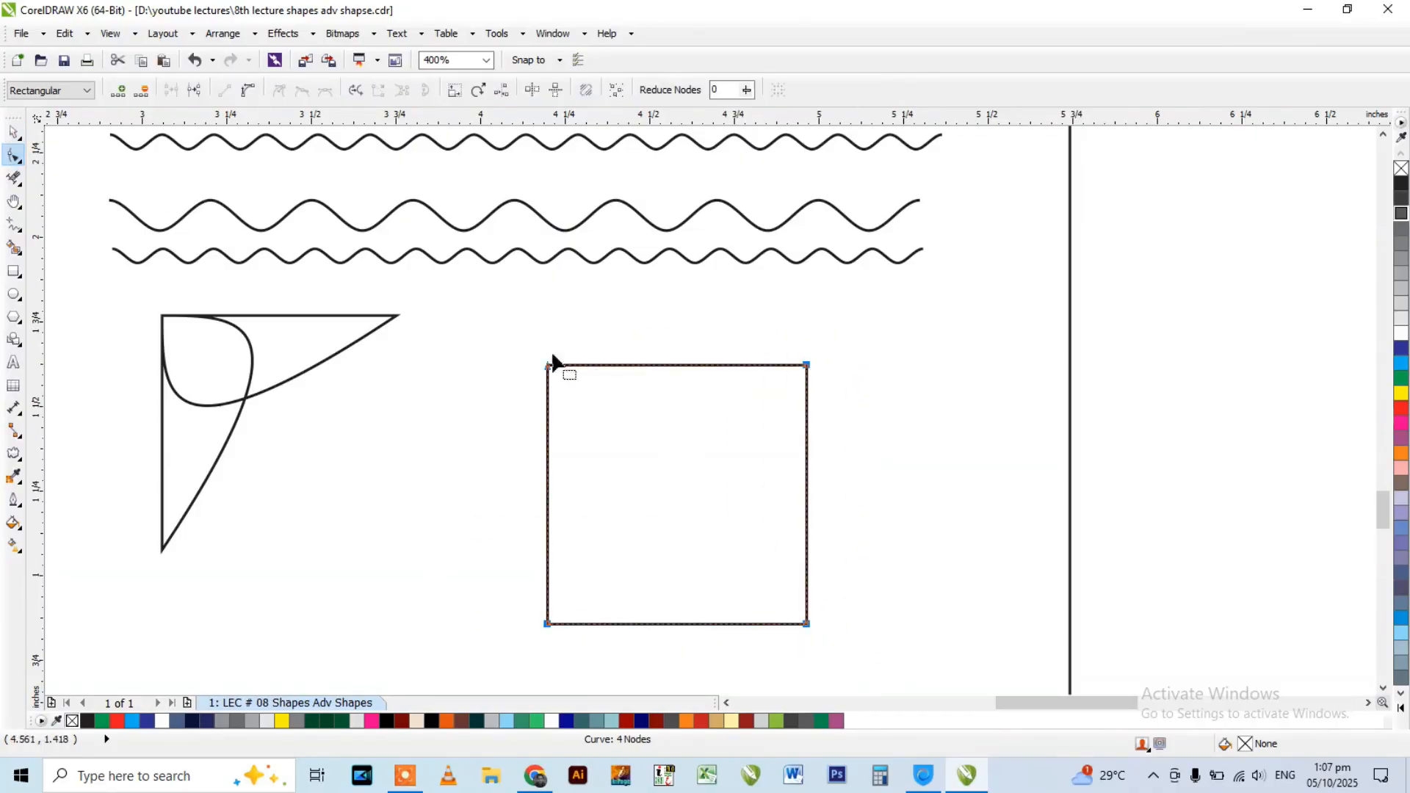
pyautogui.click(247, 91)
# Put the square's lower-right node in rotate/skew mode and pull it diagonally toward the upper-left corner to form a pointed corner shape.
pyautogui.scroll(-1, 602, 210)
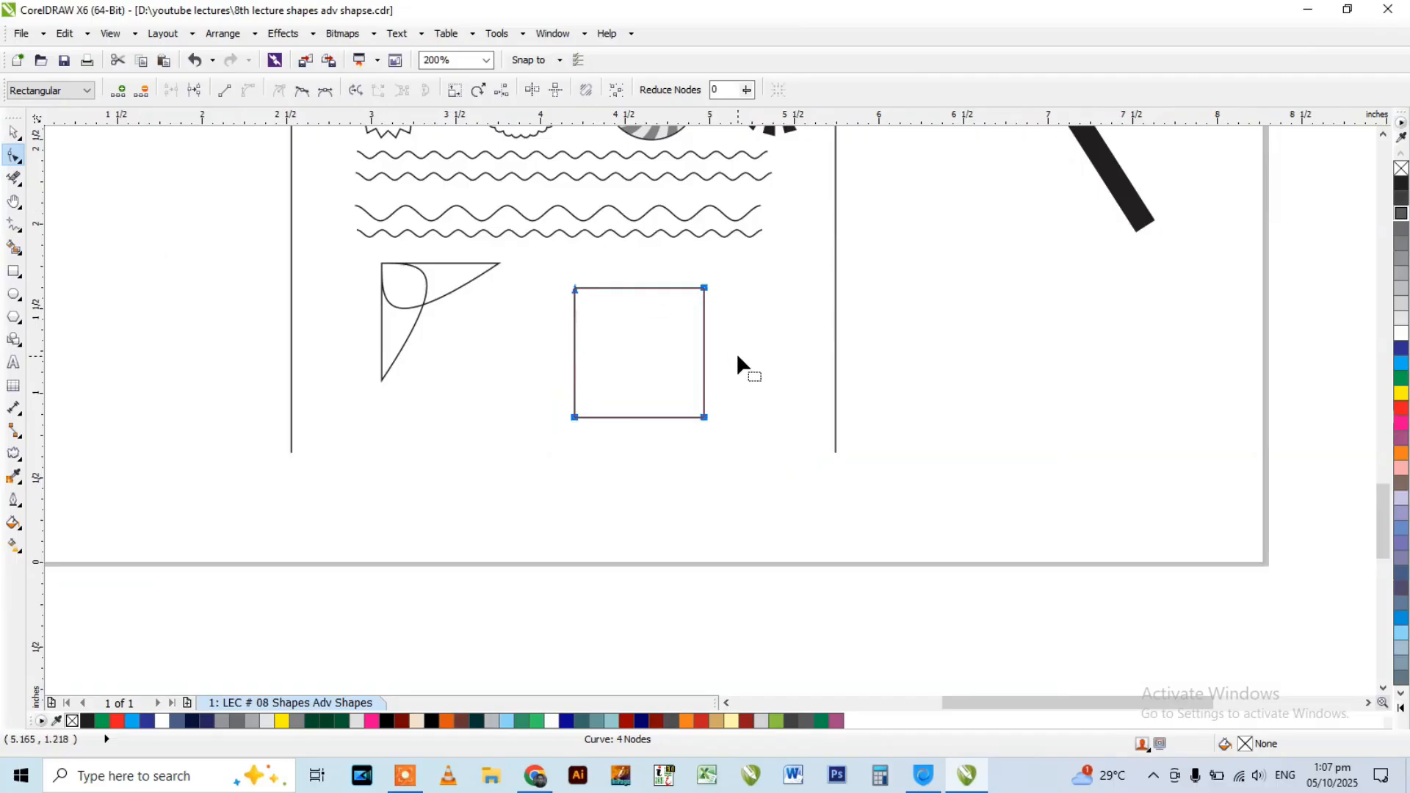
pyautogui.moveTo(738, 352); pyautogui.dragTo(676, 438)
pyautogui.click(479, 90)
pyautogui.scroll(1, 518, 206)
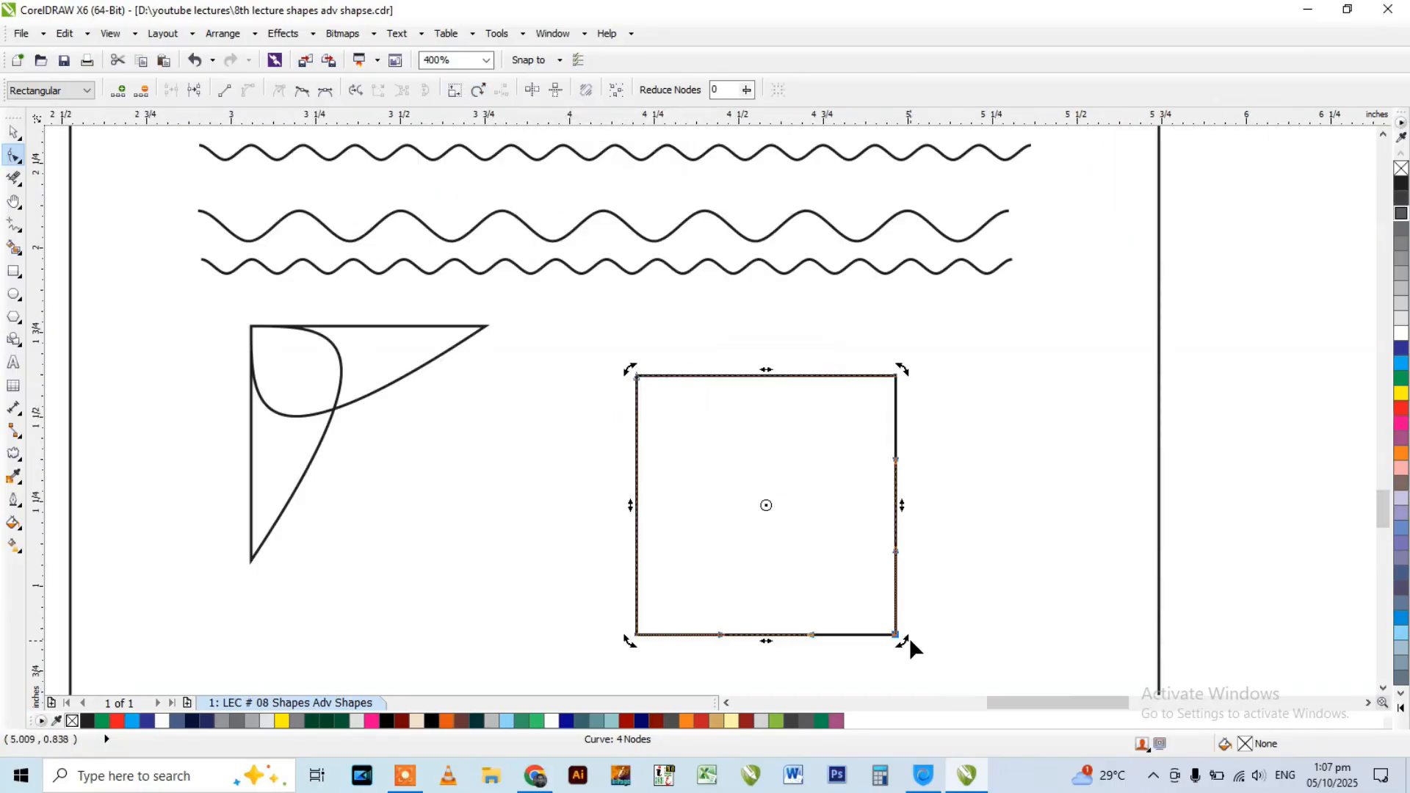
pyautogui.moveTo(904, 641); pyautogui.dragTo(671, 412)
# Scale the new pointed corner shape down and add a horizontally mirrored copy on its left side.
pyautogui.press('space')
pyautogui.click(580, 335)
pyautogui.moveTo(579, 334); pyautogui.dragTo(928, 647)
pyautogui.moveTo(903, 368); pyautogui.dragTo(837, 435)
pyautogui.rightClick(636, 527)
pyautogui.moveTo(845, 581); pyautogui.dragTo(633, 531)
# Mirror a copy of both pieces upward to complete a four-pointed ornament, and move the whole ornament slightly downward.
pyautogui.moveTo(475, 618); pyautogui.dragTo(902, 364)
pyautogui.moveTo(695, 581); pyautogui.dragTo(692, 394)
pyautogui.rightClick(693, 394)
pyautogui.click(667, 447)
pyautogui.moveTo(517, 592); pyautogui.dragTo(874, 271)
pyautogui.moveTo(729, 363); pyautogui.dragTo(731, 439)
pyautogui.scroll(-2, 727, 403)
pyautogui.click(724, 403)
# Delete all four pieces of the scalloped banner outline above the small circles.
pyautogui.scroll(-1, 724, 402)
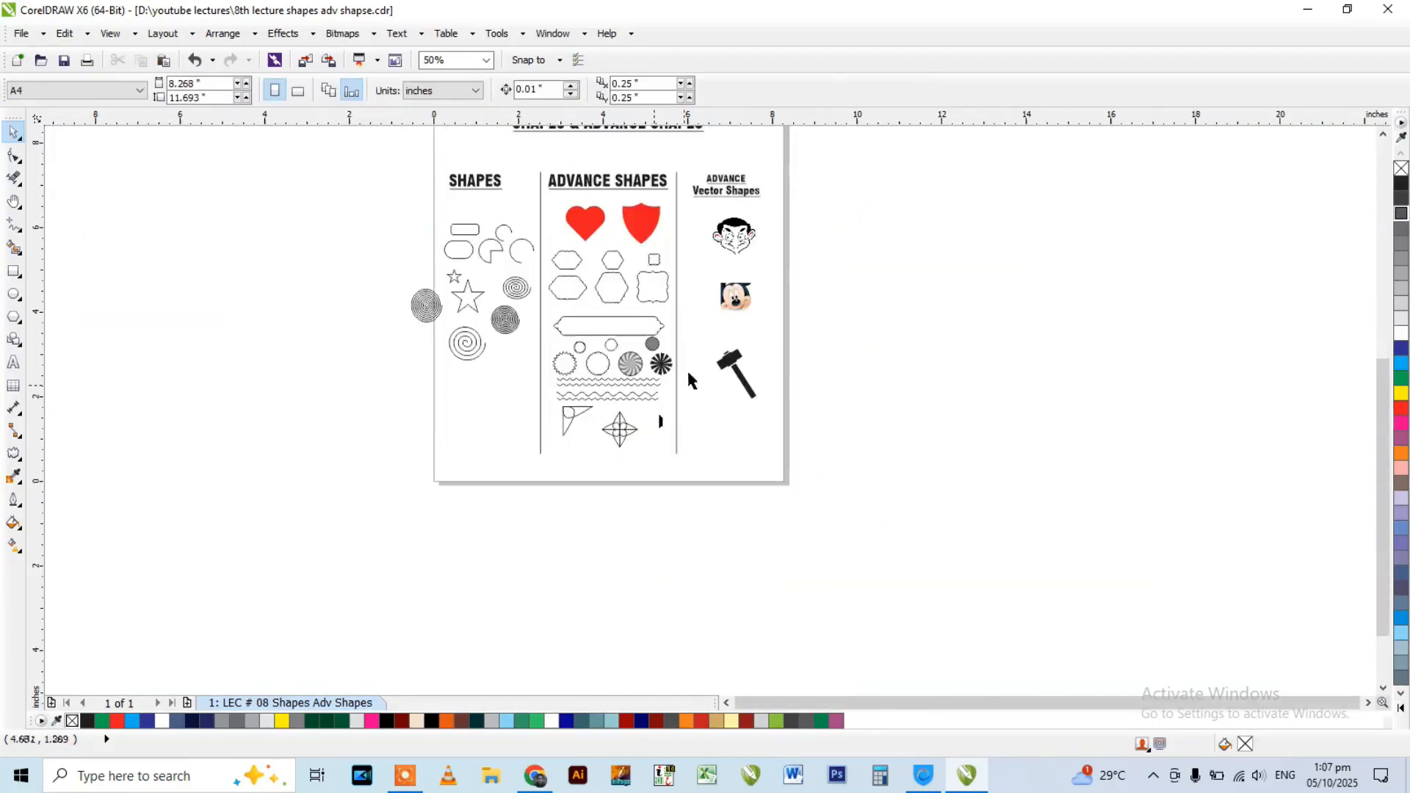
pyautogui.scroll(2, 601, 329)
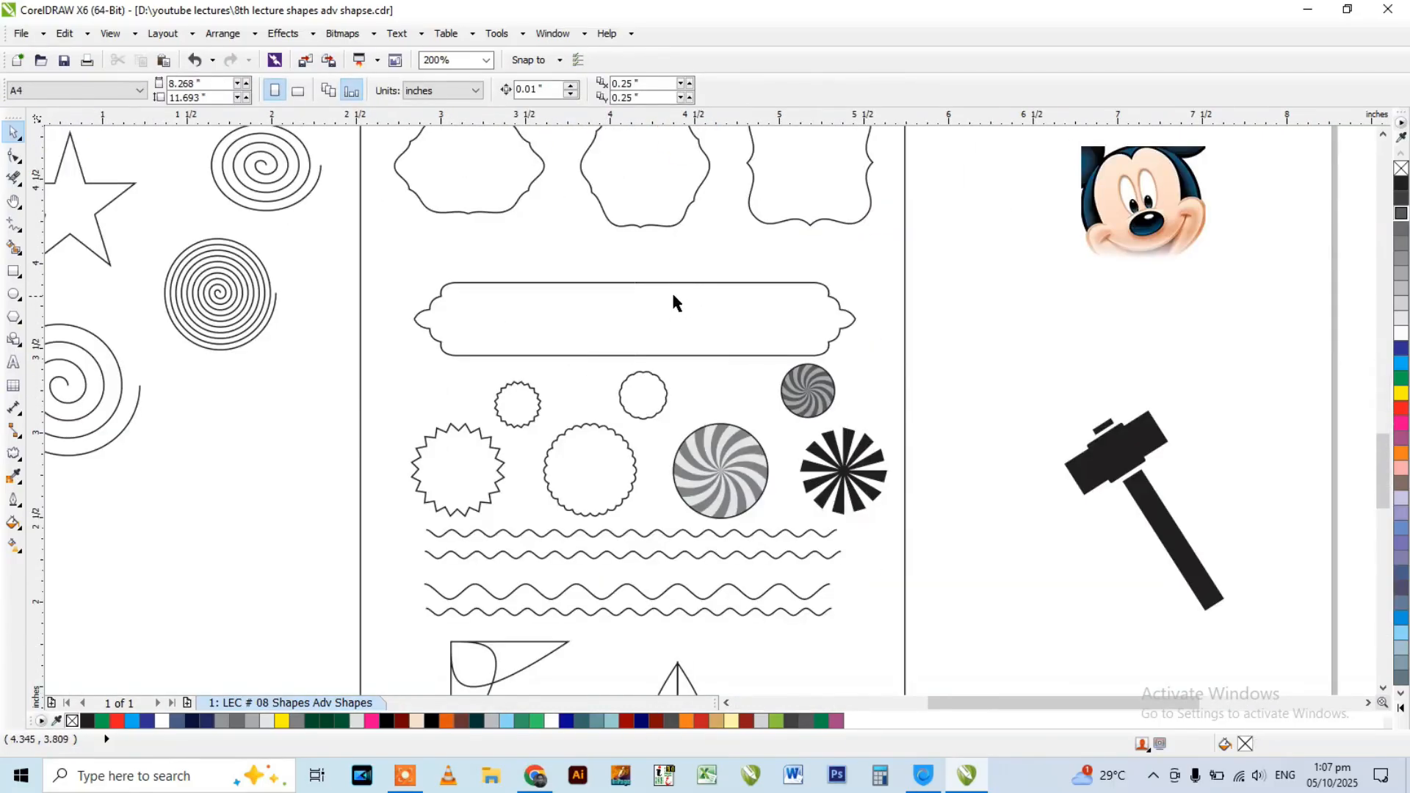
pyautogui.scroll(1, 682, 278)
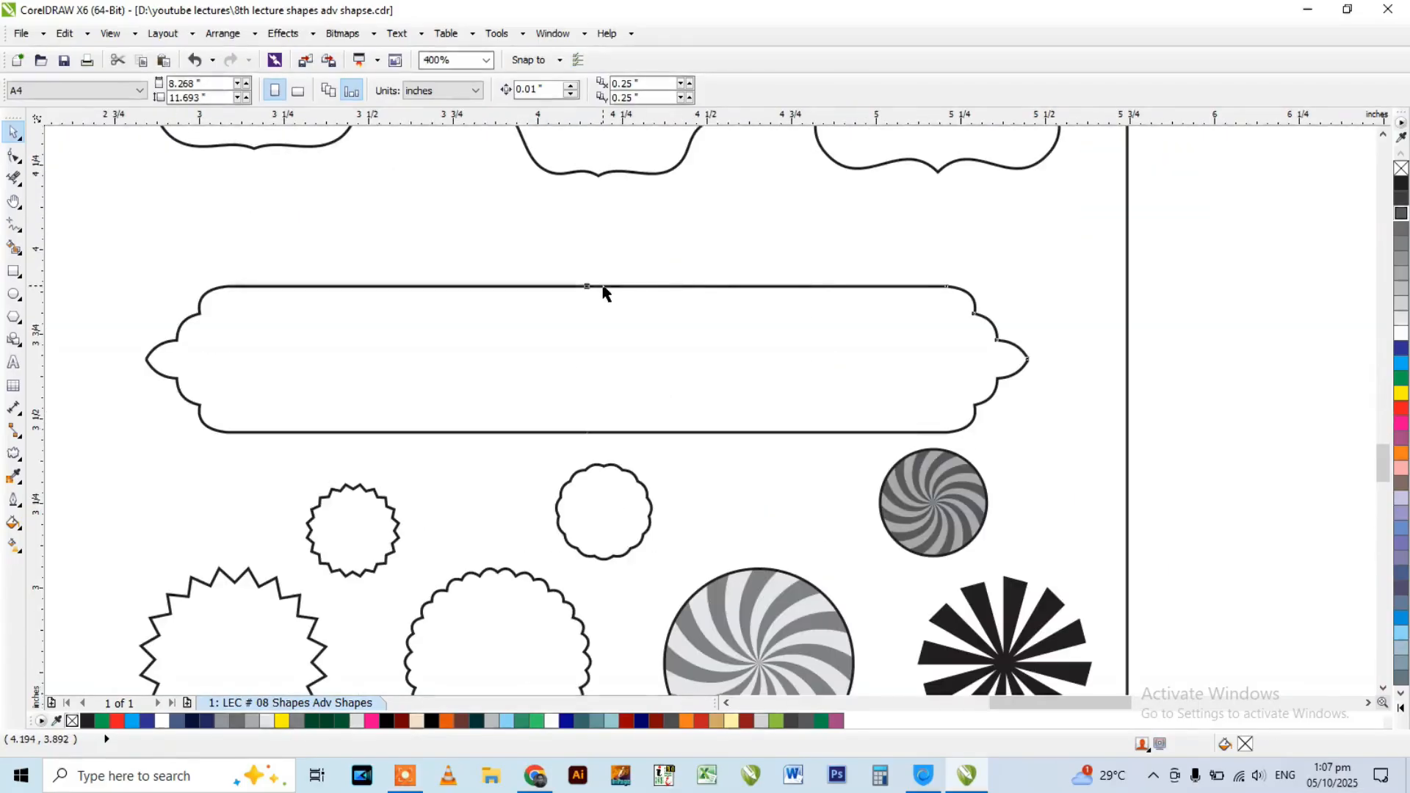
pyautogui.moveTo(535, 246); pyautogui.dragTo(1065, 450)
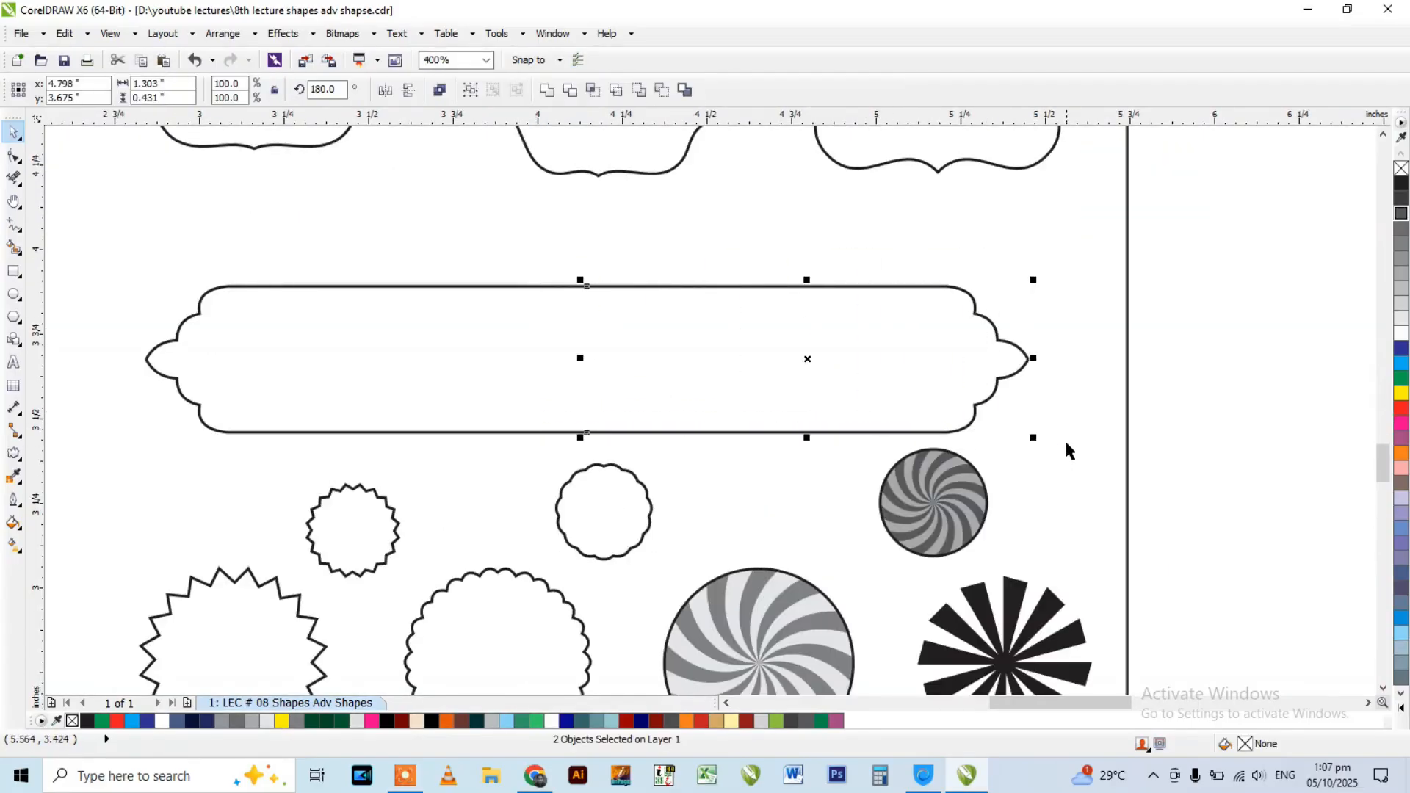
pyautogui.press('Delete')
pyautogui.moveTo(481, 441); pyautogui.dragTo(636, 466)
pyautogui.press('Delete')
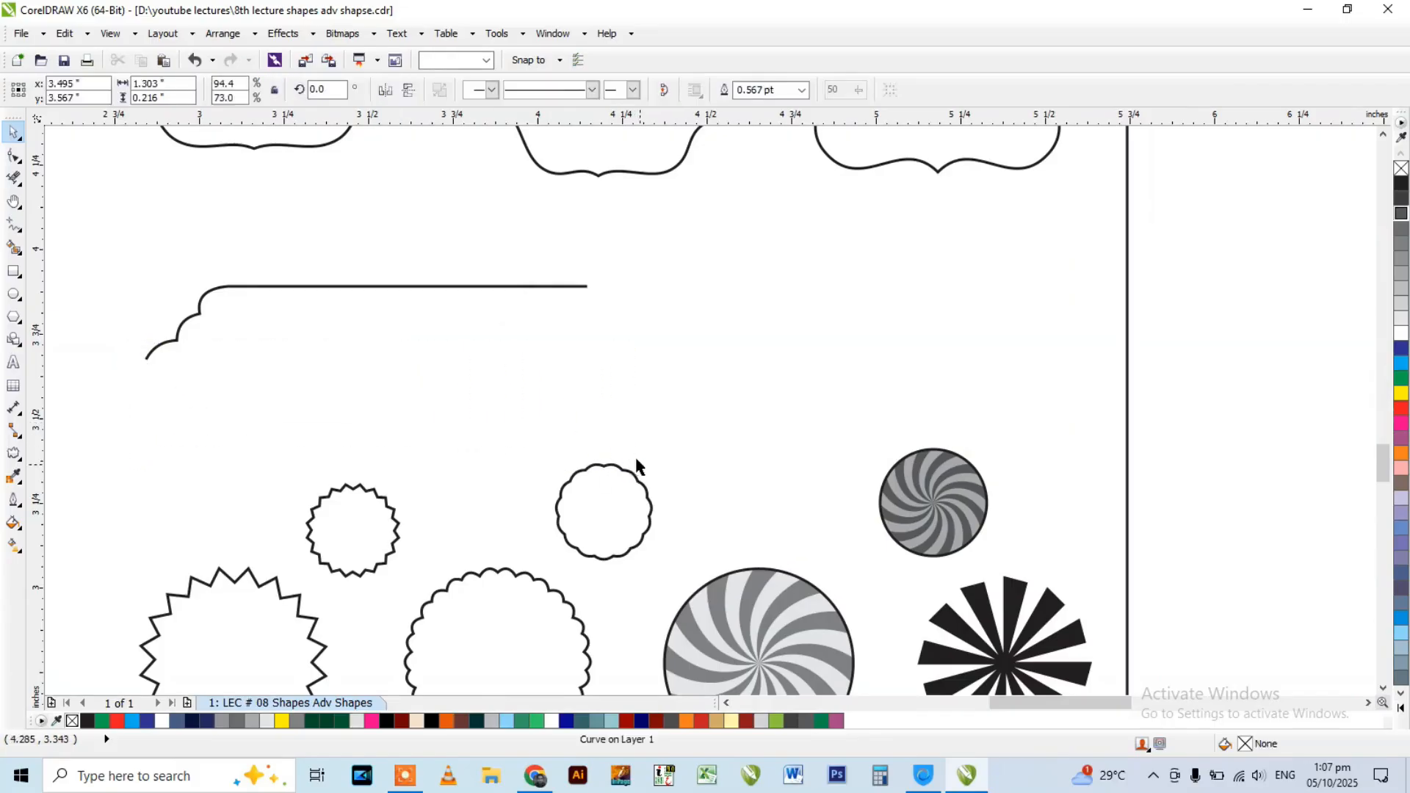
pyautogui.click(317, 287)
pyautogui.press('Delete')
pyautogui.scroll(-1, 615, 297)
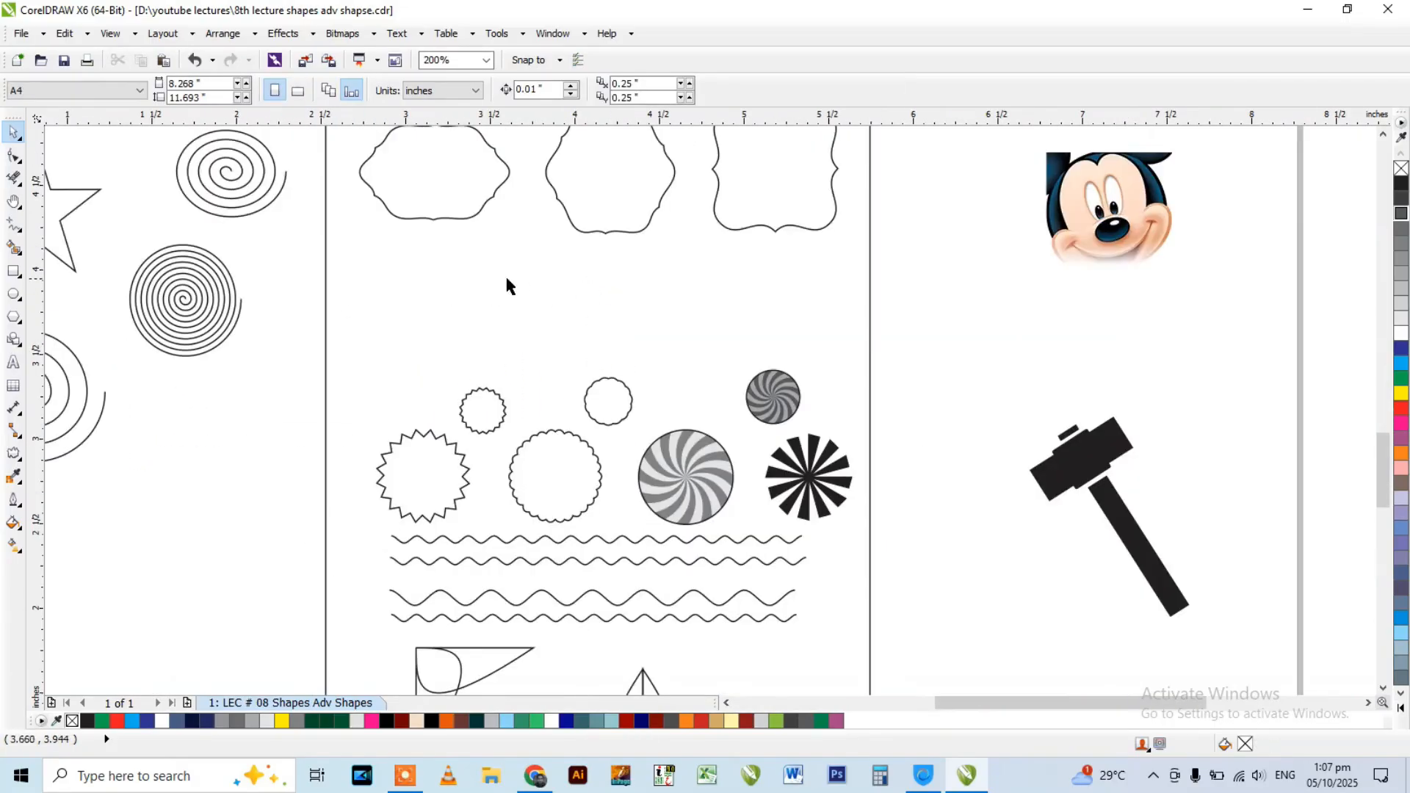
pyautogui.click(14, 224)
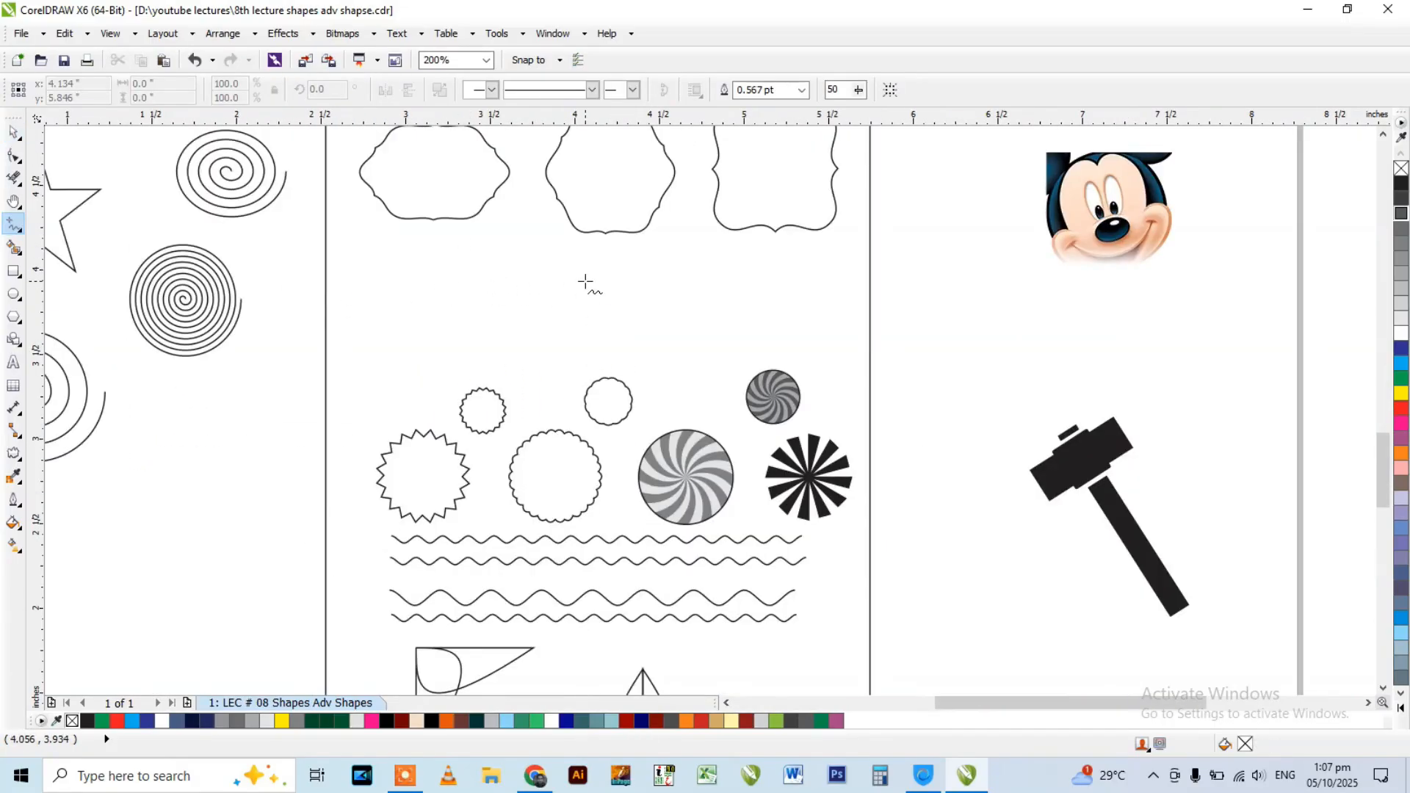
pyautogui.scroll(2, 558, 277)
pyautogui.click(610, 297)
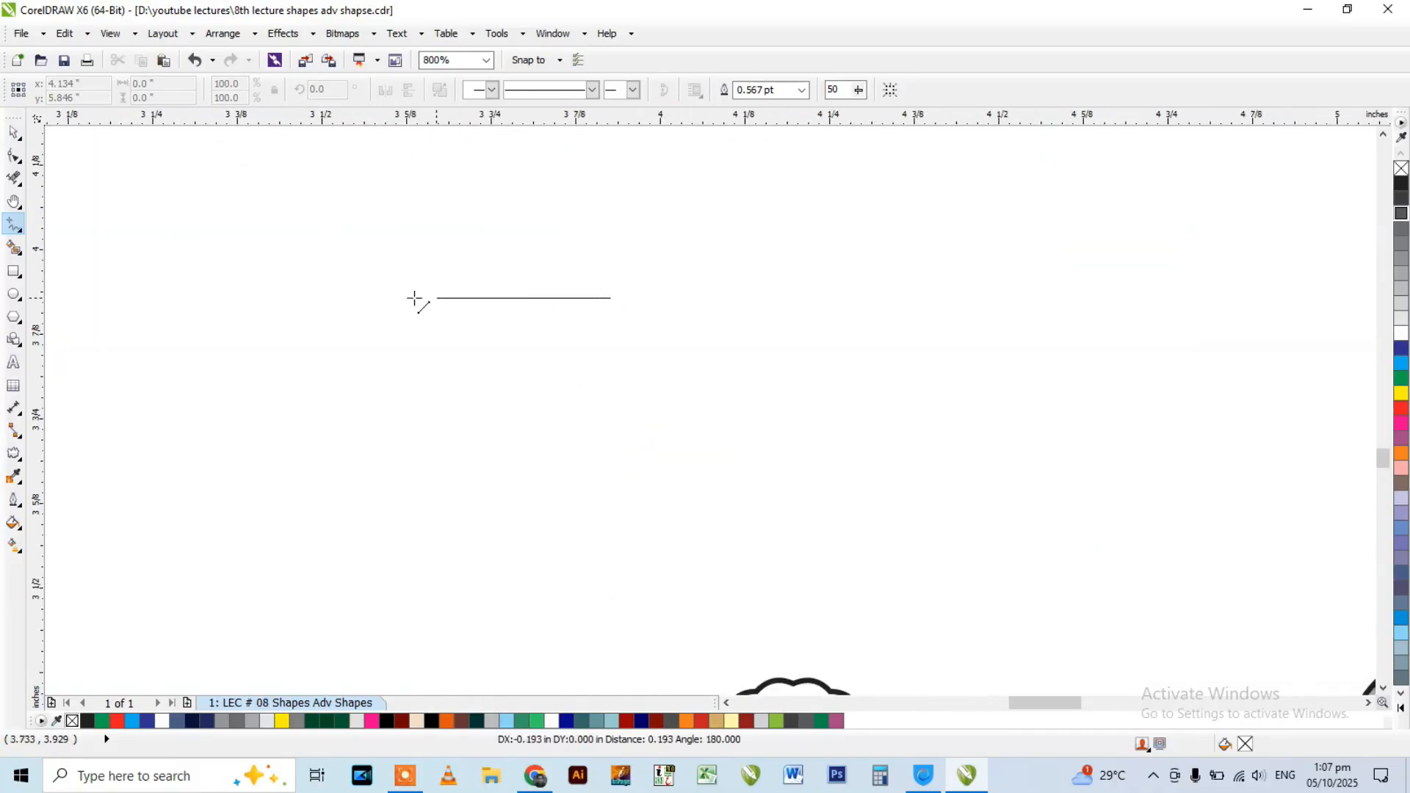
pyautogui.click(217, 298)
pyautogui.scroll(-1, 791, 353)
pyautogui.press('space')
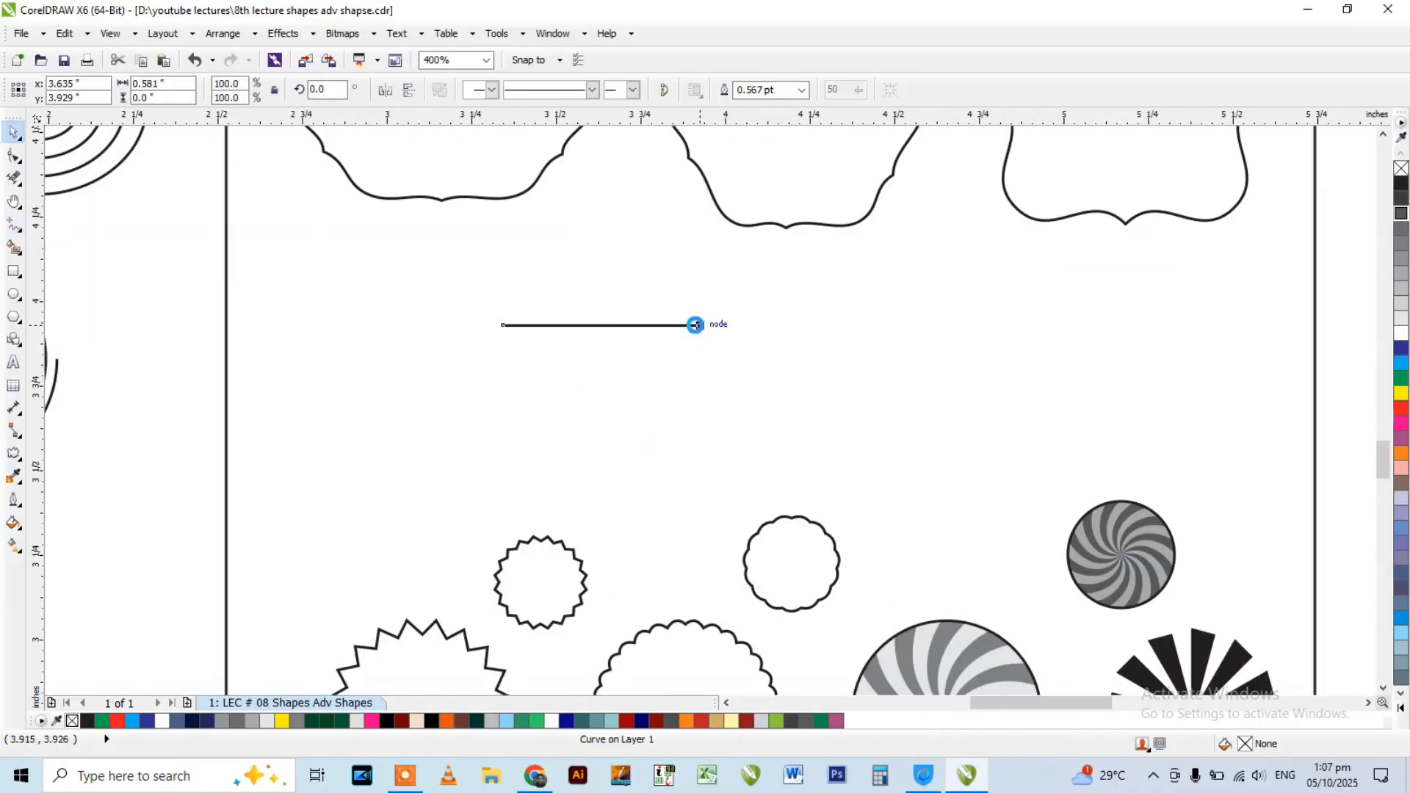
pyautogui.press('Delete')
# Draw a five-node Bézier line about 0.7 inches wide in the cleared area, with three short segments descending from its left end.
pyautogui.click(18, 227)
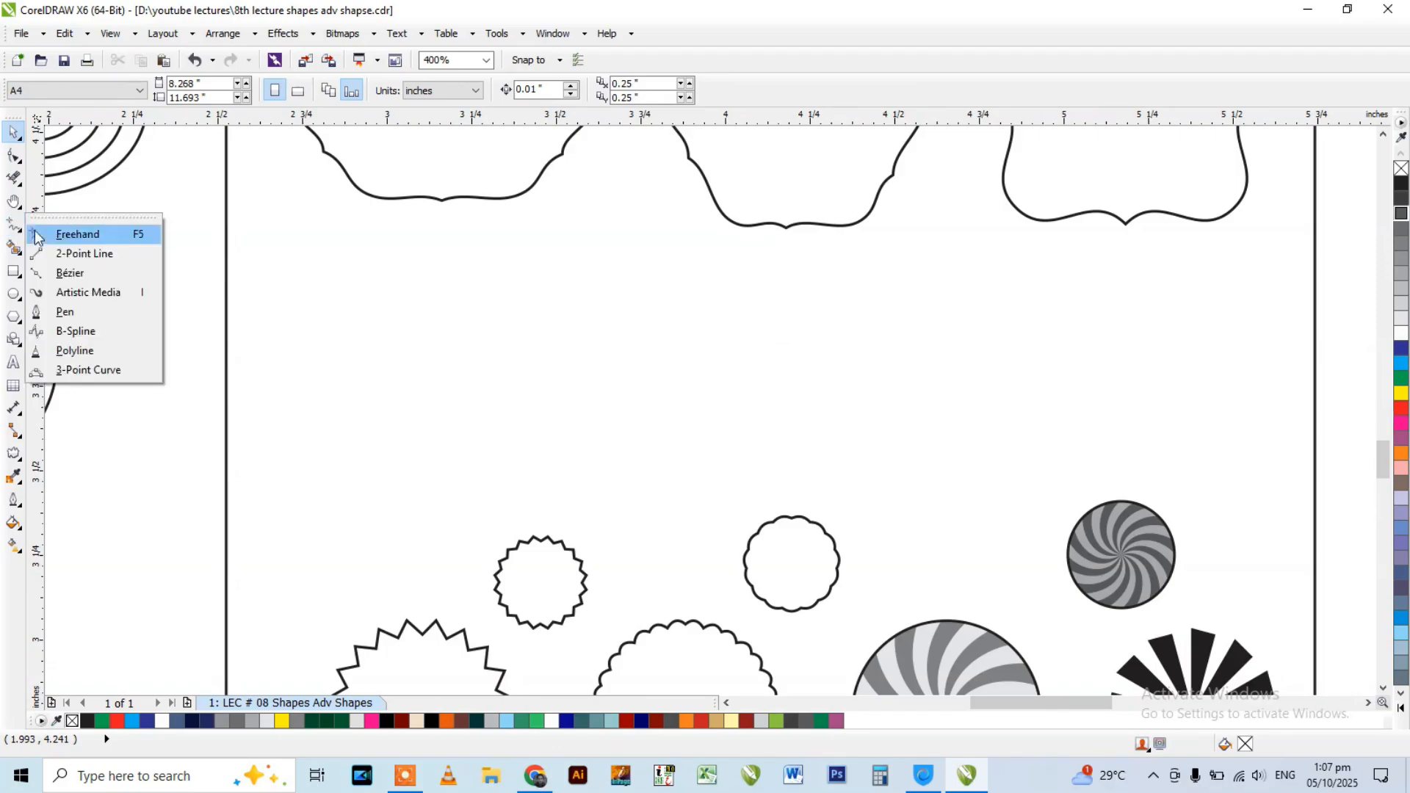
pyautogui.click(73, 276)
pyautogui.click(544, 340)
pyautogui.scroll(1, 544, 340)
pyautogui.scroll(1, 527, 381)
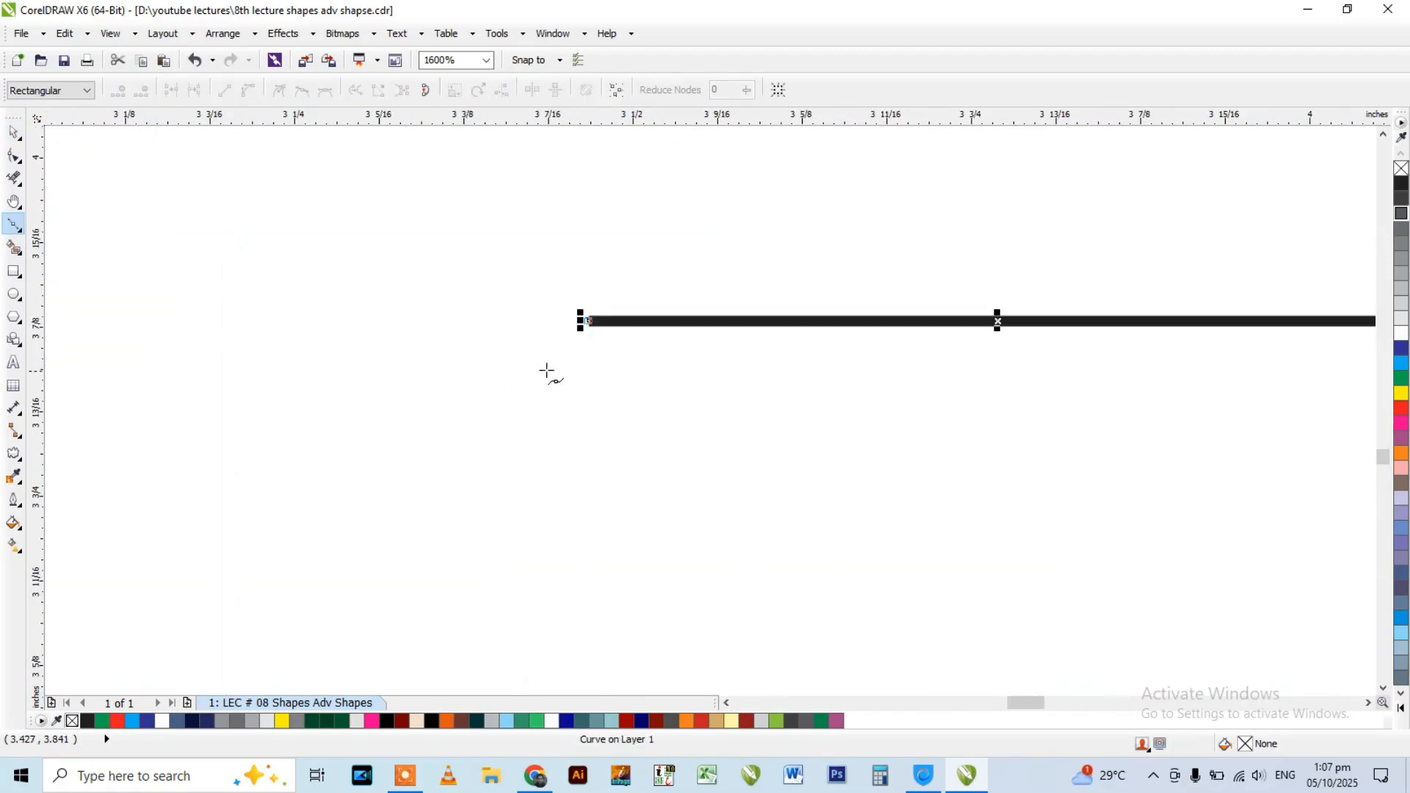
pyautogui.click(553, 367)
pyautogui.click(519, 418)
pyautogui.doubleClick(467, 461)
# Convert all segments of the five-node line to curves and undo a trial bend of one segment.
pyautogui.click(14, 156)
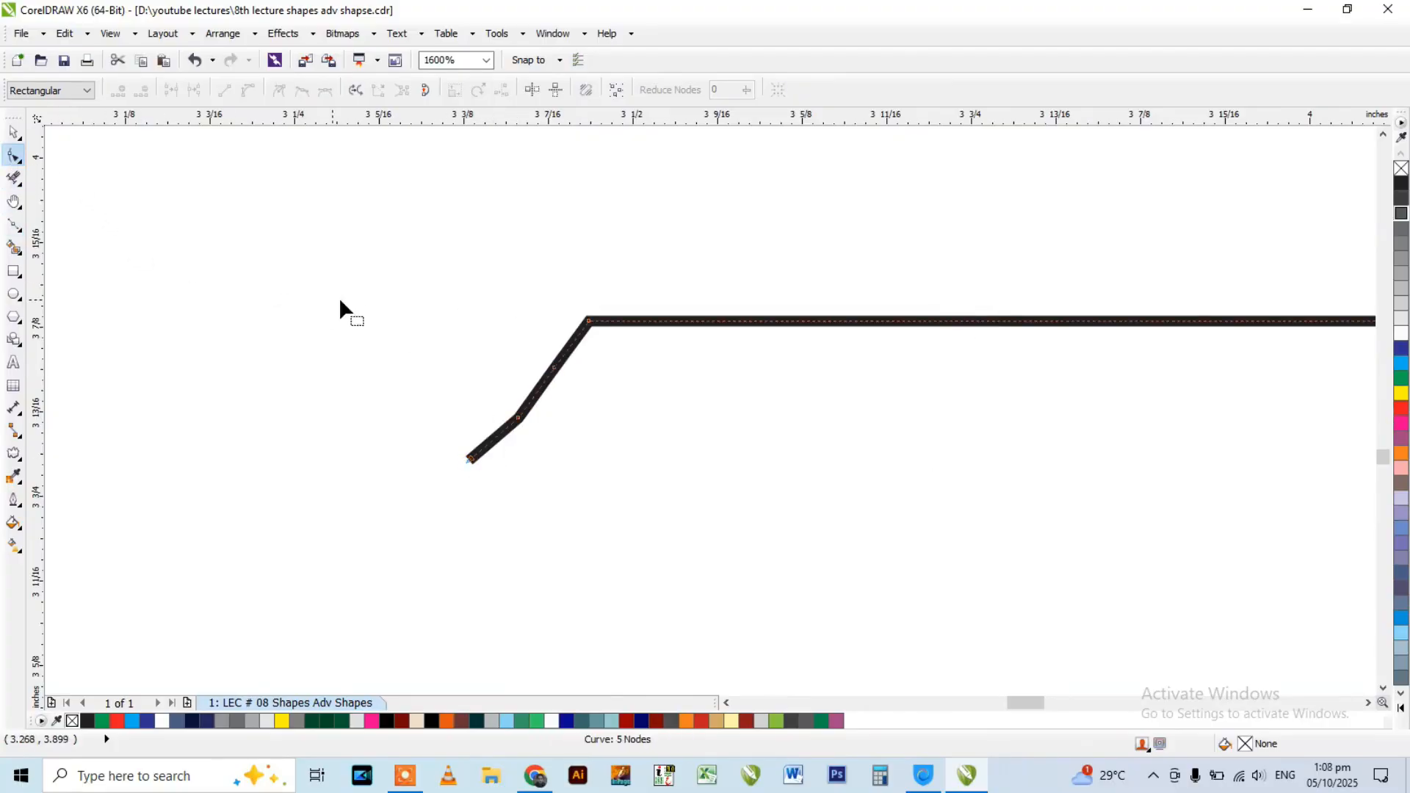
pyautogui.scroll(-1, 315, 297)
pyautogui.moveTo(304, 267); pyautogui.dragTo(834, 435)
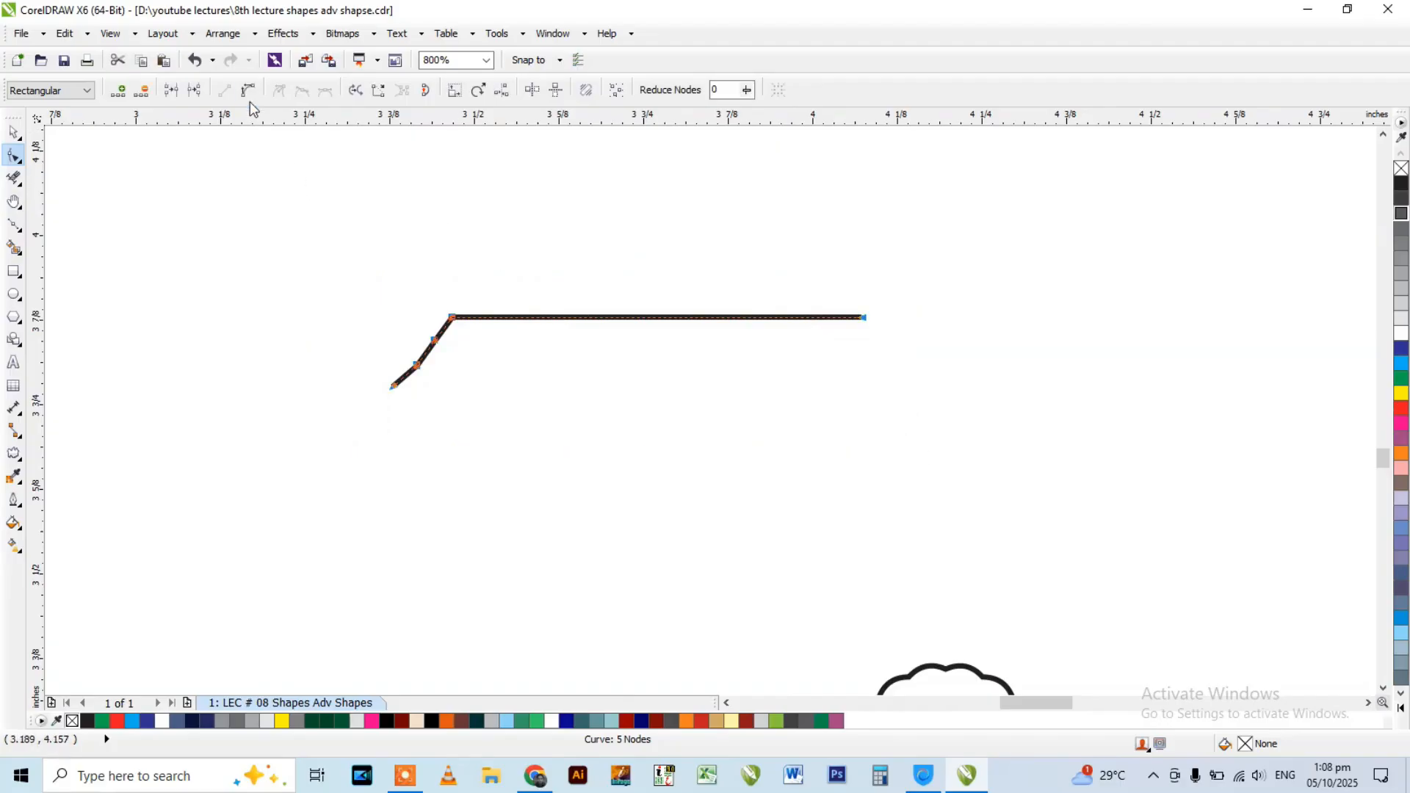
pyautogui.scroll(1, 419, 315)
pyautogui.moveTo(844, 329); pyautogui.dragTo(831, 267)
pyautogui.hotkey('ctrl', 'z')
# Bow the three short descending segments outward to shape scallops at the line's left end.
pyautogui.scroll(1, 485, 356)
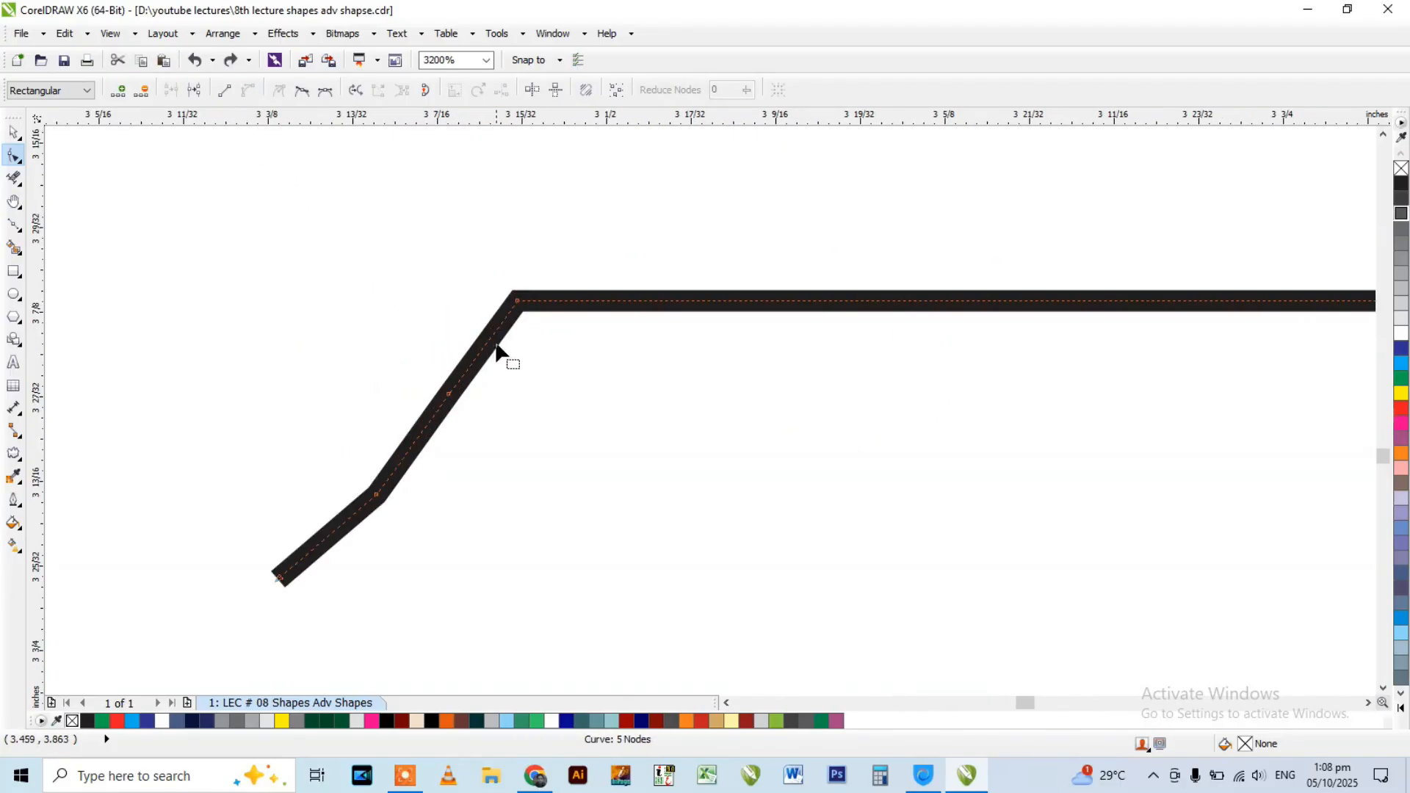
pyautogui.moveTo(484, 351); pyautogui.dragTo(449, 354)
pyautogui.moveTo(419, 465); pyautogui.dragTo(419, 419)
pyautogui.moveTo(323, 543); pyautogui.dragTo(312, 522)
pyautogui.scroll(-1, 335, 385)
pyautogui.press('space')
pyautogui.click(282, 325)
pyautogui.scroll(-1, 282, 332)
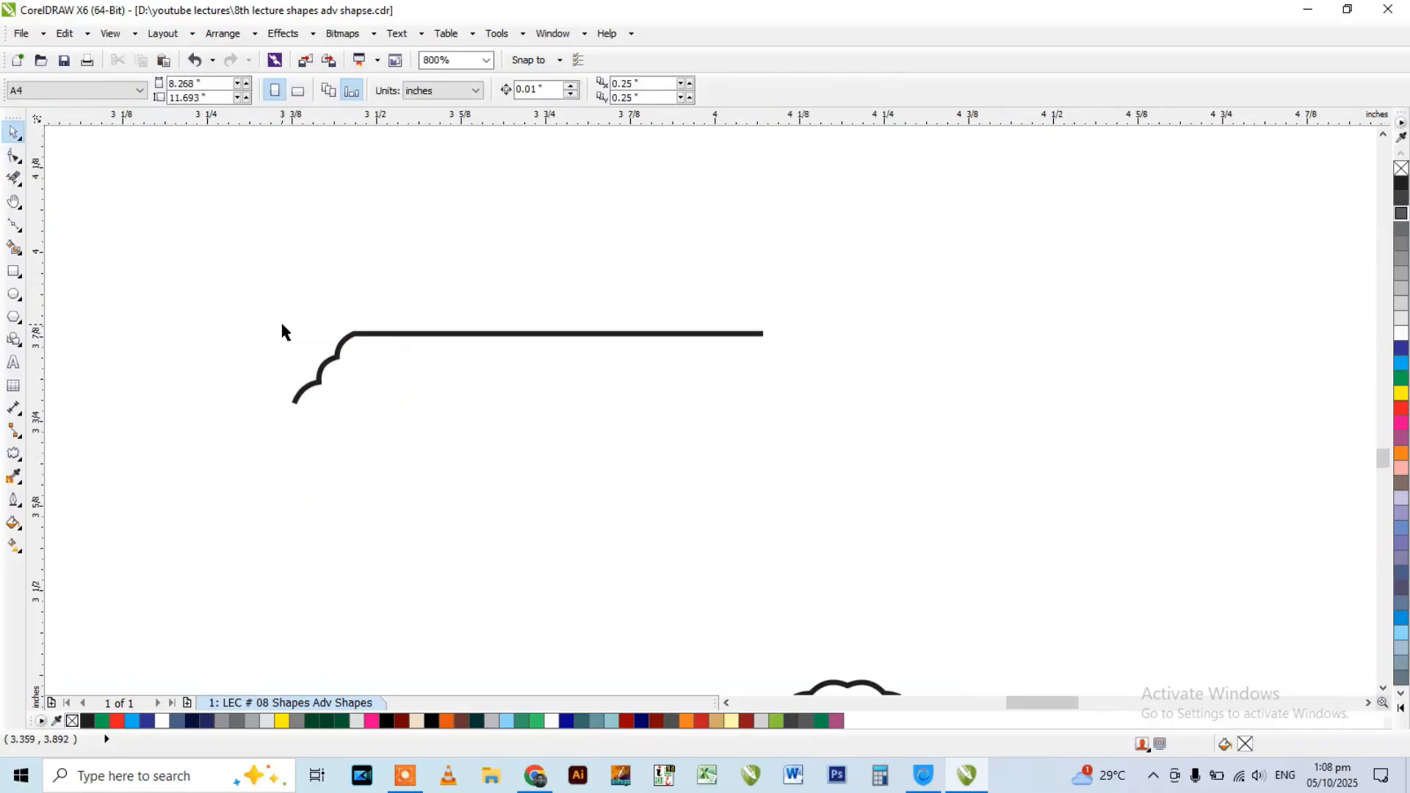
# Mirror a copy of the scalloped line downward to form the left half of a banner.
pyautogui.moveTo(227, 278); pyautogui.dragTo(792, 456)
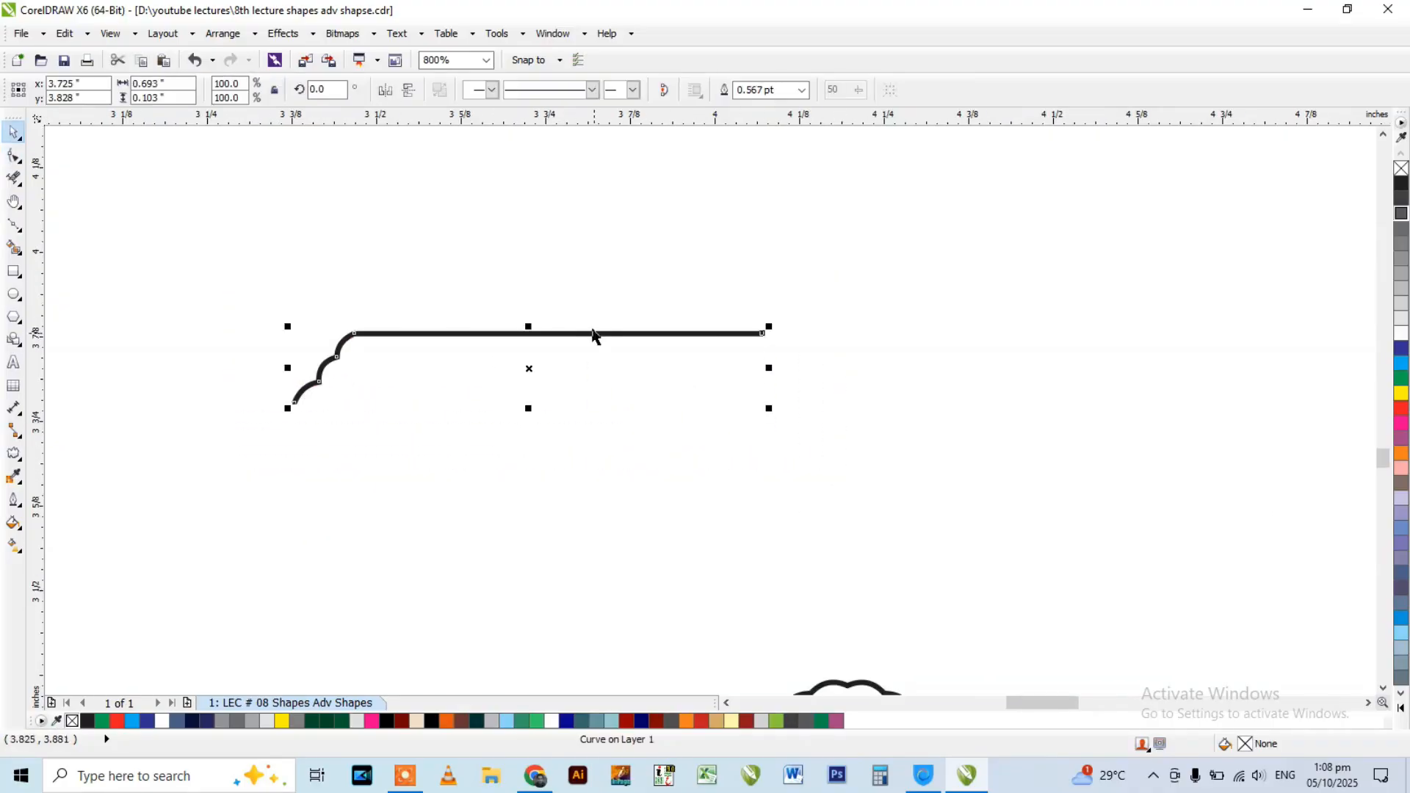
pyautogui.moveTo(527, 325); pyautogui.dragTo(508, 421)
pyautogui.rightClick(508, 421)
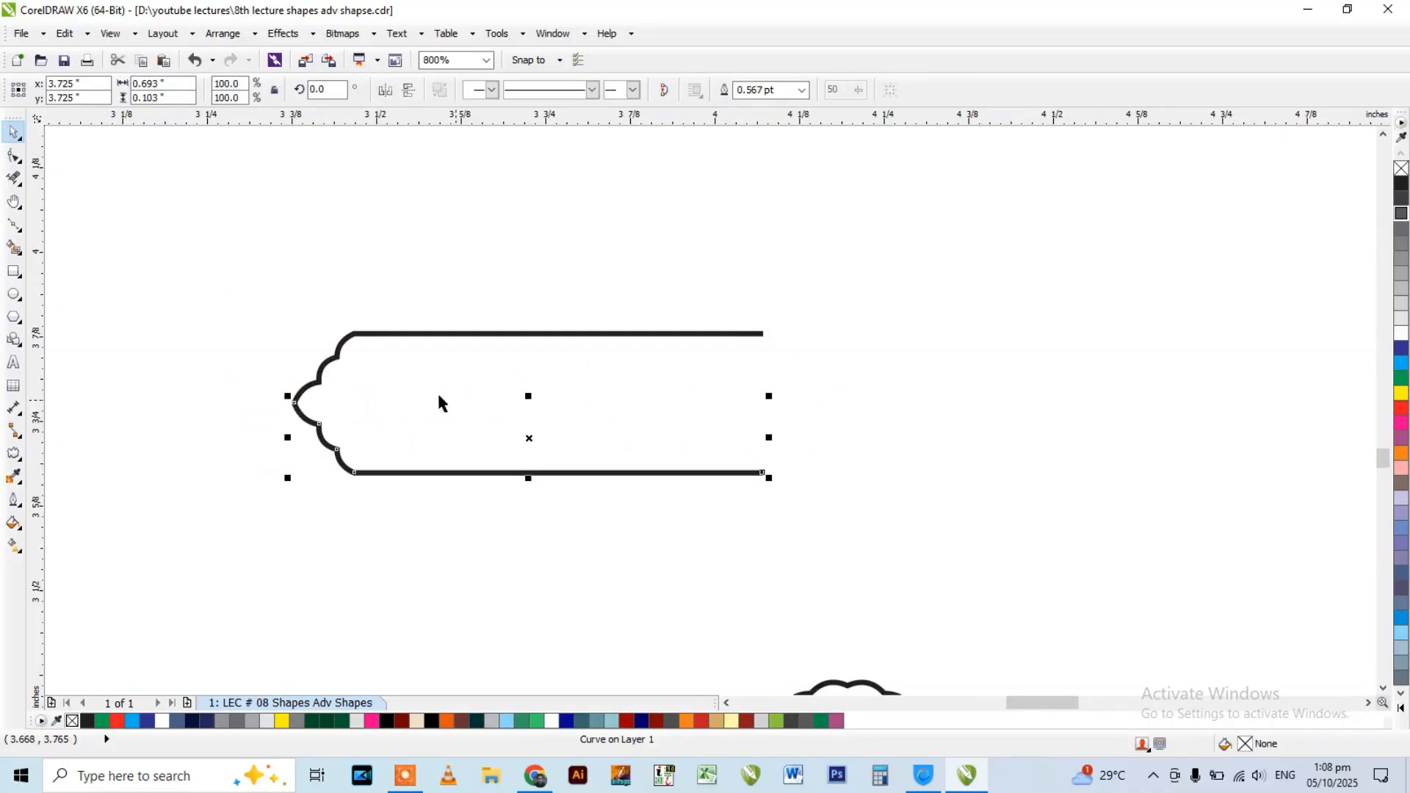
pyautogui.click(338, 379)
# Select both halves of the banner's left side and mirror a copy to the right to complete the banner outline.
pyautogui.moveTo(227, 293); pyautogui.dragTo(825, 513)
pyautogui.scroll(-1, 371, 330)
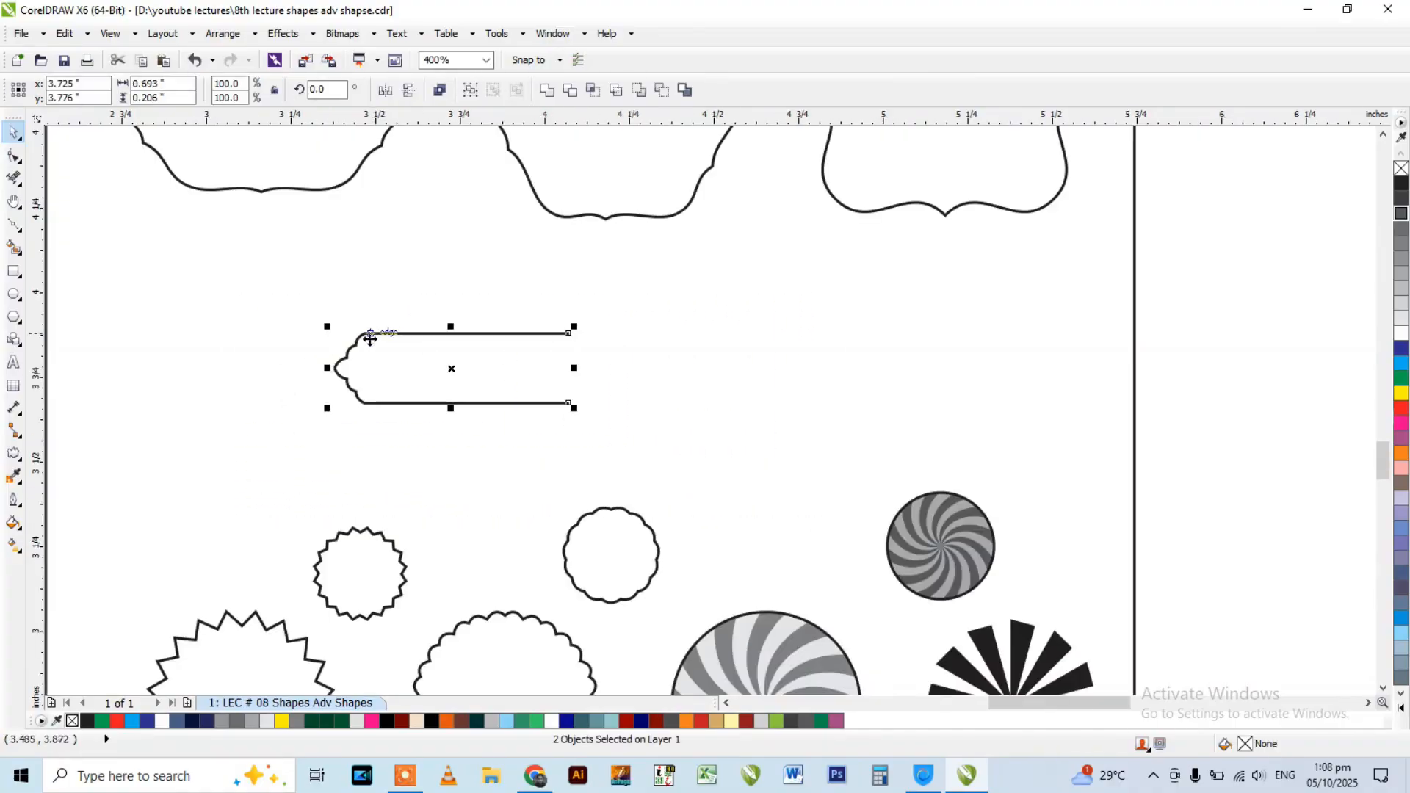
pyautogui.moveTo(338, 374); pyautogui.dragTo(745, 394)
pyautogui.rightClick(745, 393)
pyautogui.click(492, 287)
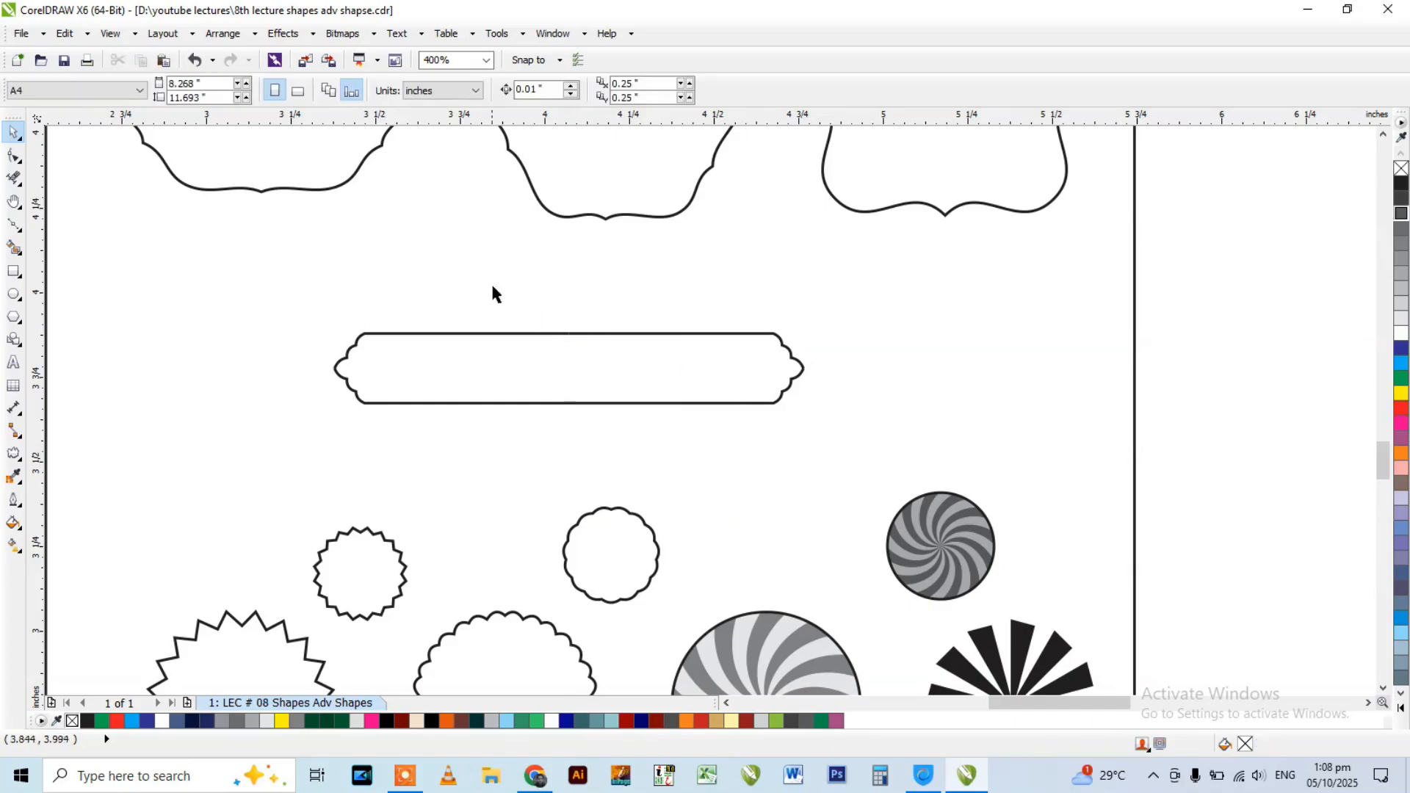
# Create a red shape inside the banner outline with Smart Fill and move it above the outline.
pyautogui.click(13, 248)
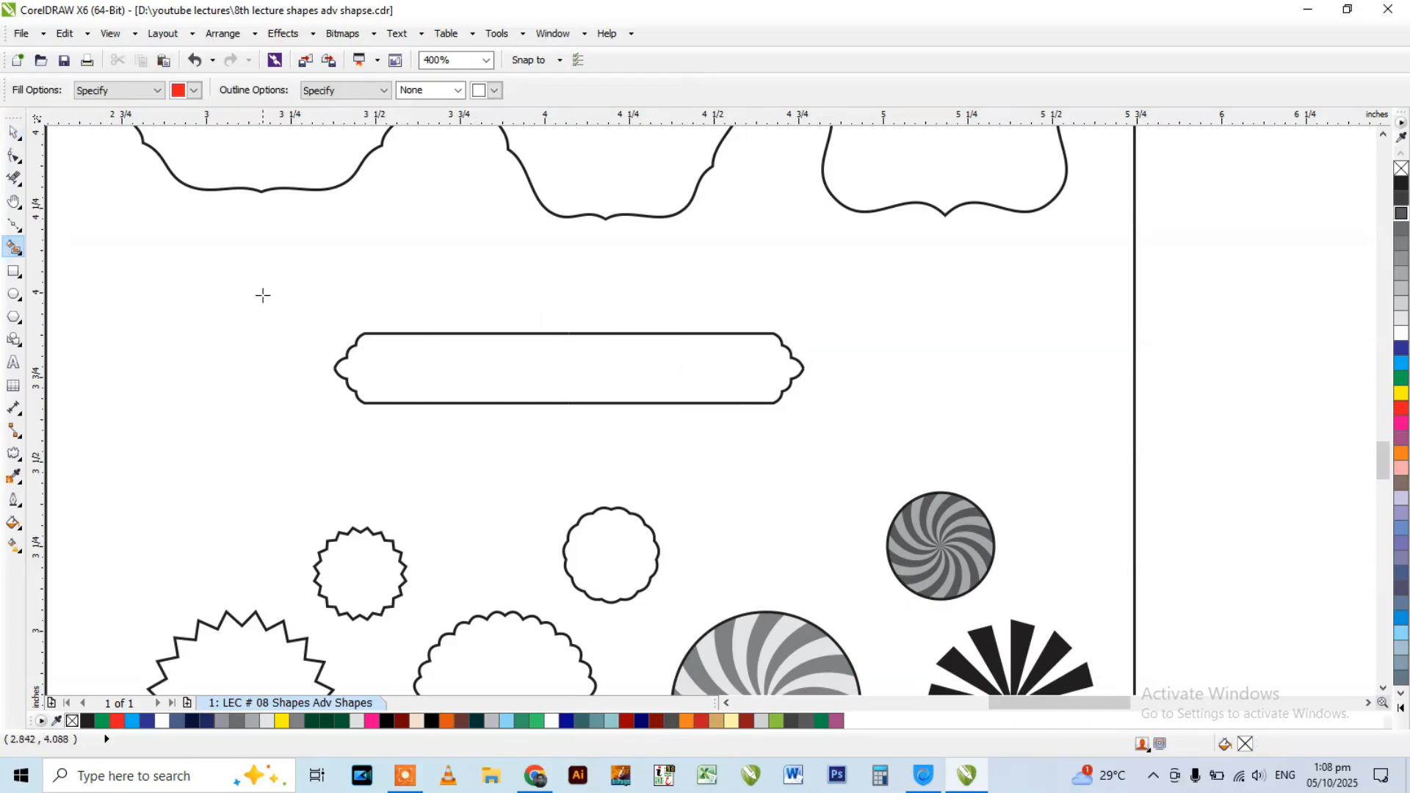
pyautogui.click(442, 369)
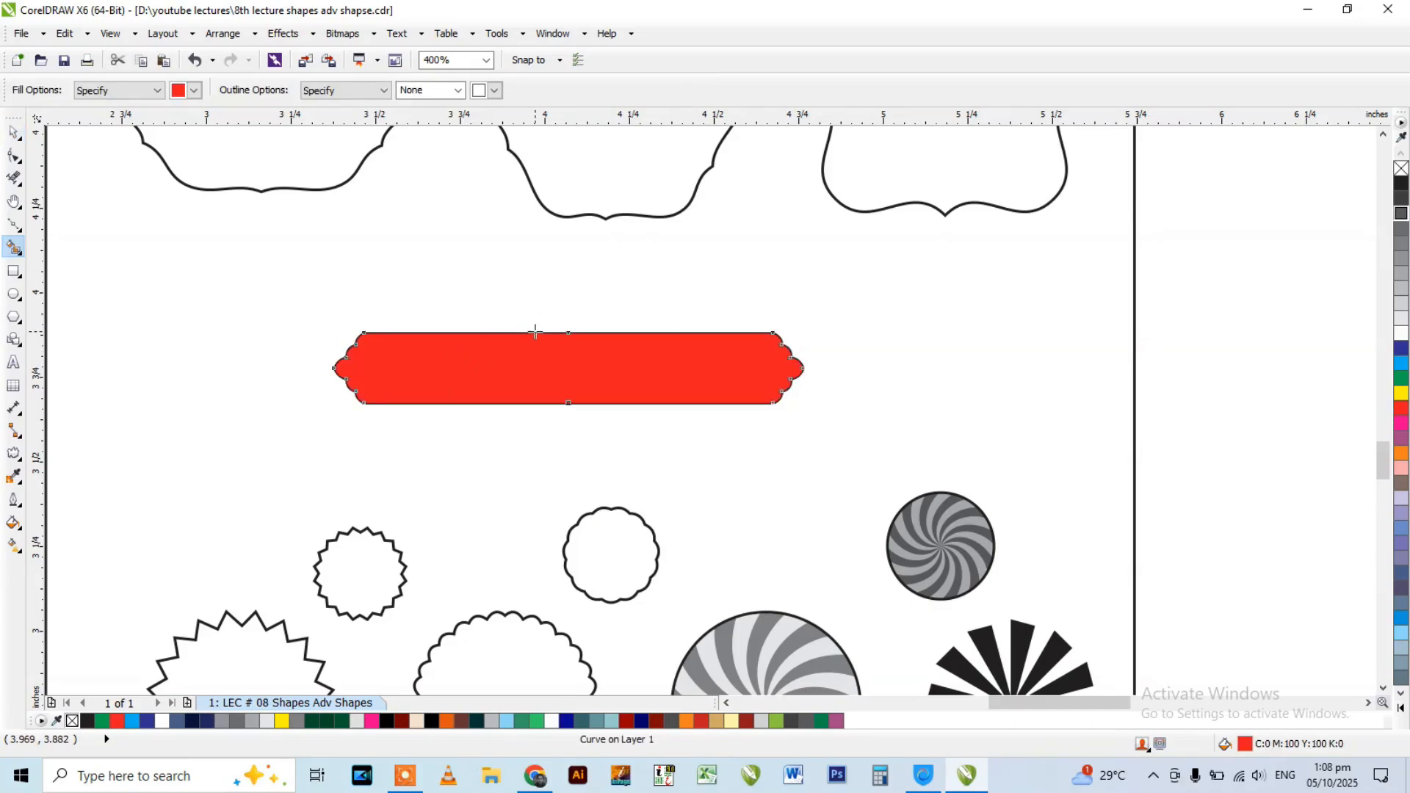
pyautogui.press('space')
pyautogui.moveTo(465, 360); pyautogui.dragTo(483, 262)
# Undo the trial move of one outline piece and apply a 60% black fill to all four banner outline pieces.
pyautogui.moveTo(455, 335); pyautogui.dragTo(358, 311)
pyautogui.hotkey('ctrl', 'z')
pyautogui.moveTo(227, 304); pyautogui.dragTo(881, 481)
pyautogui.click(1403, 243)
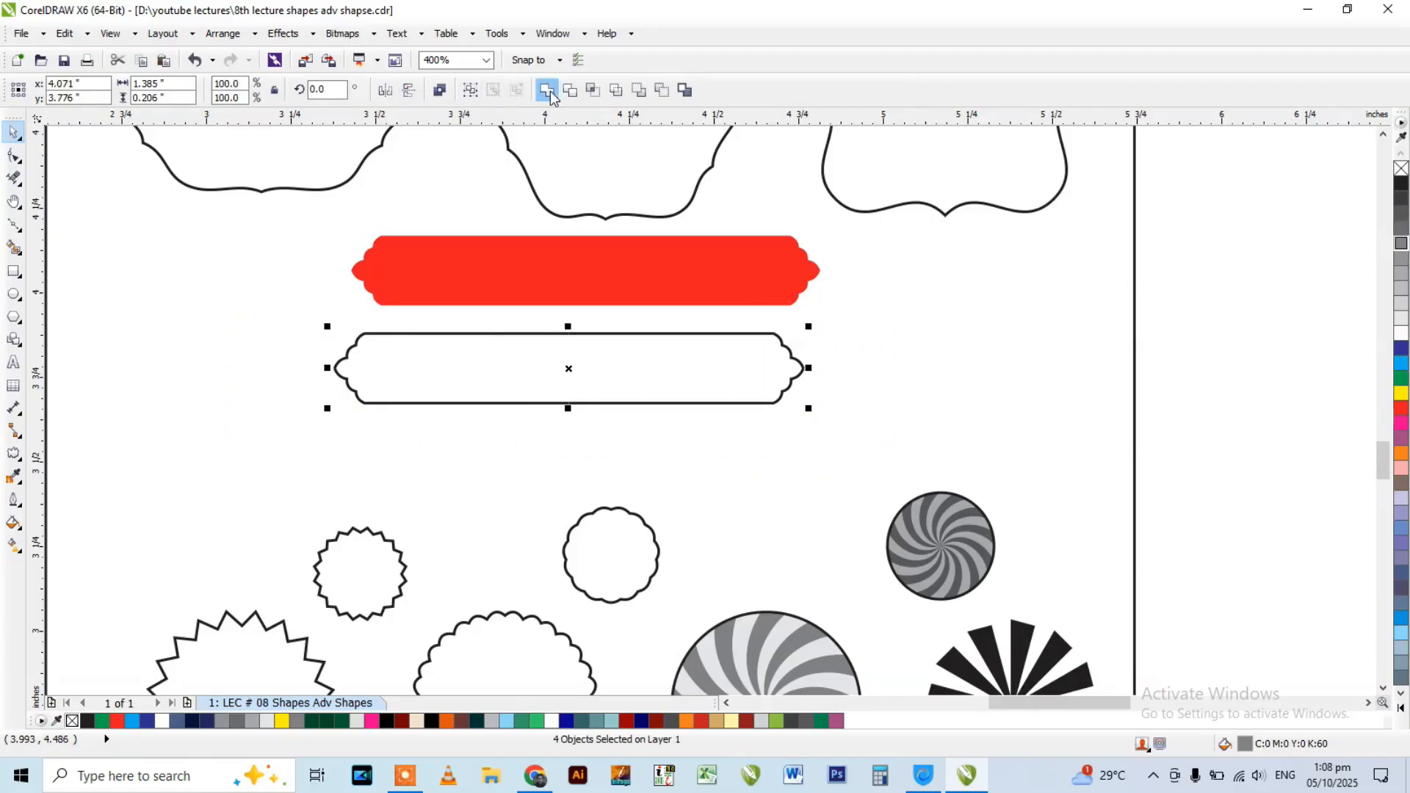
# Select all four outline pieces of the lower banner and weld them into a single curve.
pyautogui.scroll(1, 457, 329)
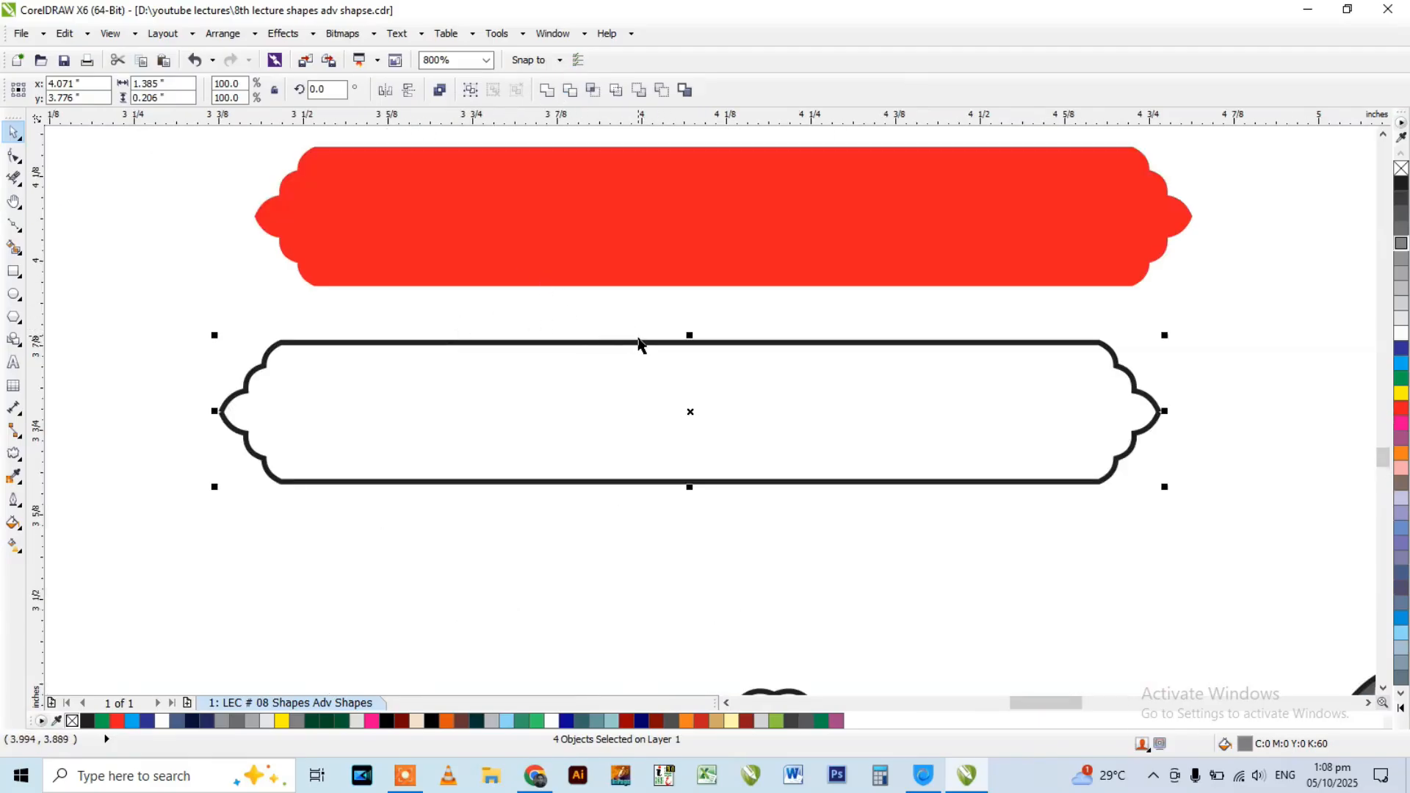
pyautogui.click(536, 317)
pyautogui.moveTo(164, 299); pyautogui.dragTo(1231, 602)
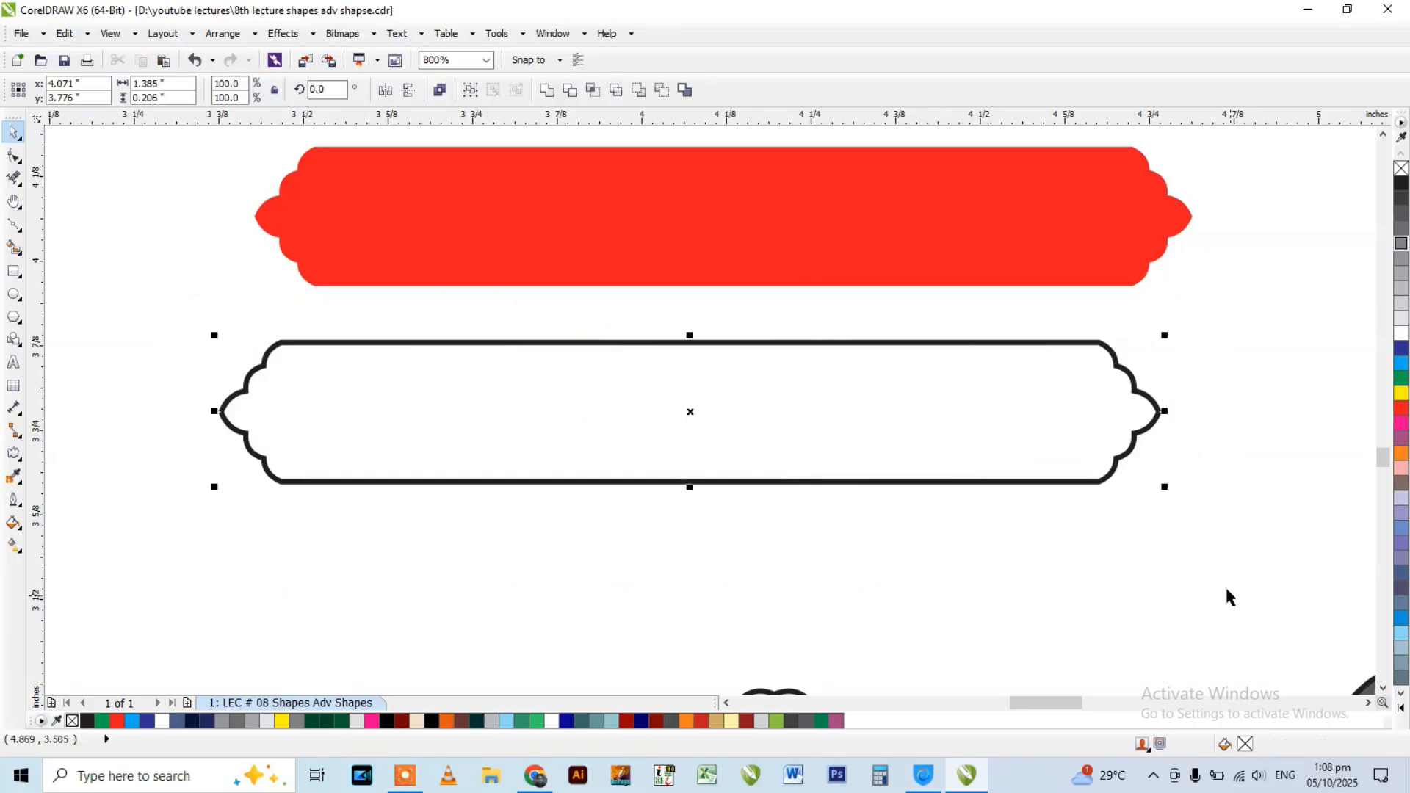
pyautogui.click(547, 90)
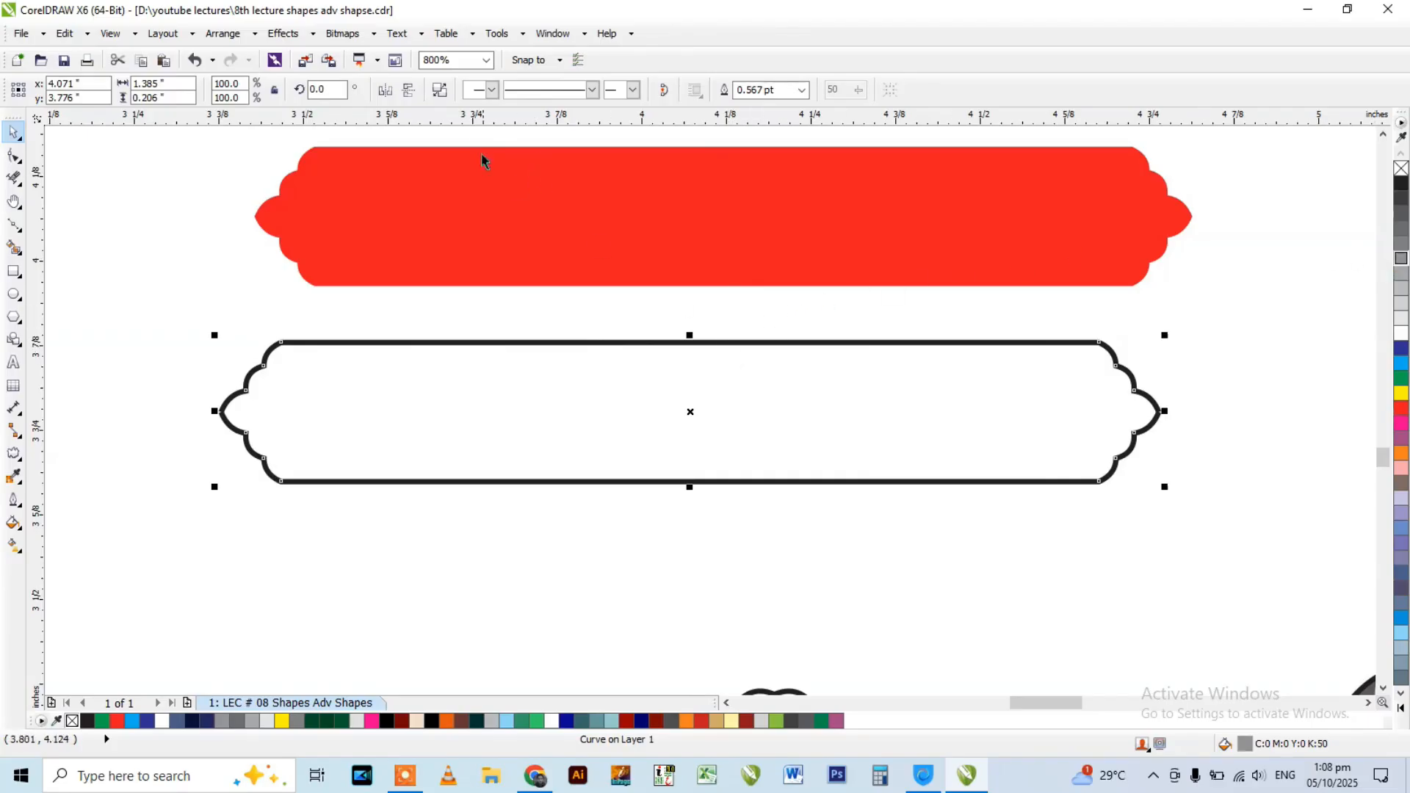
# Close the lower banner's outline with Join Curves, using the Extend option and a 0.039" gap tolerance.
pyautogui.click(552, 35)
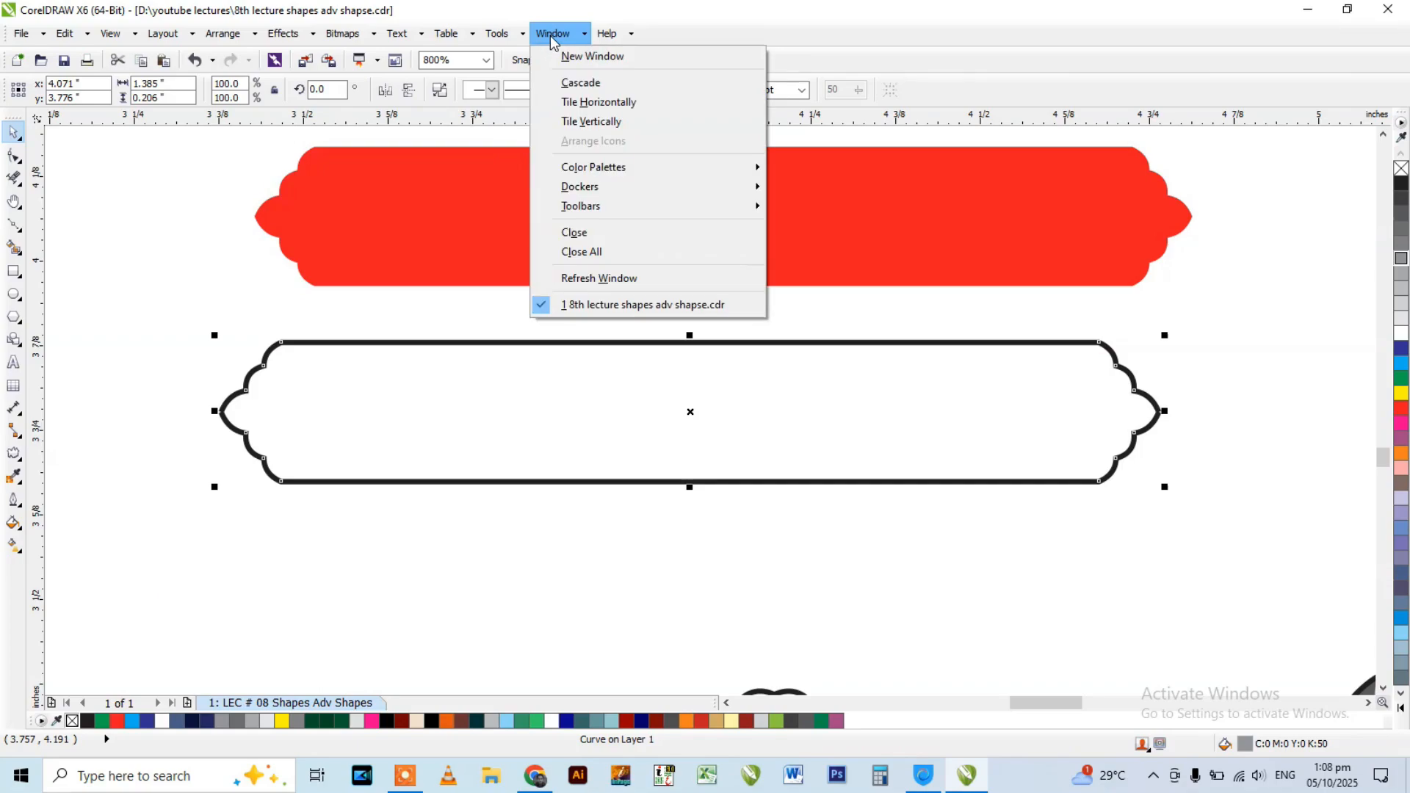
pyautogui.moveTo(601, 189)
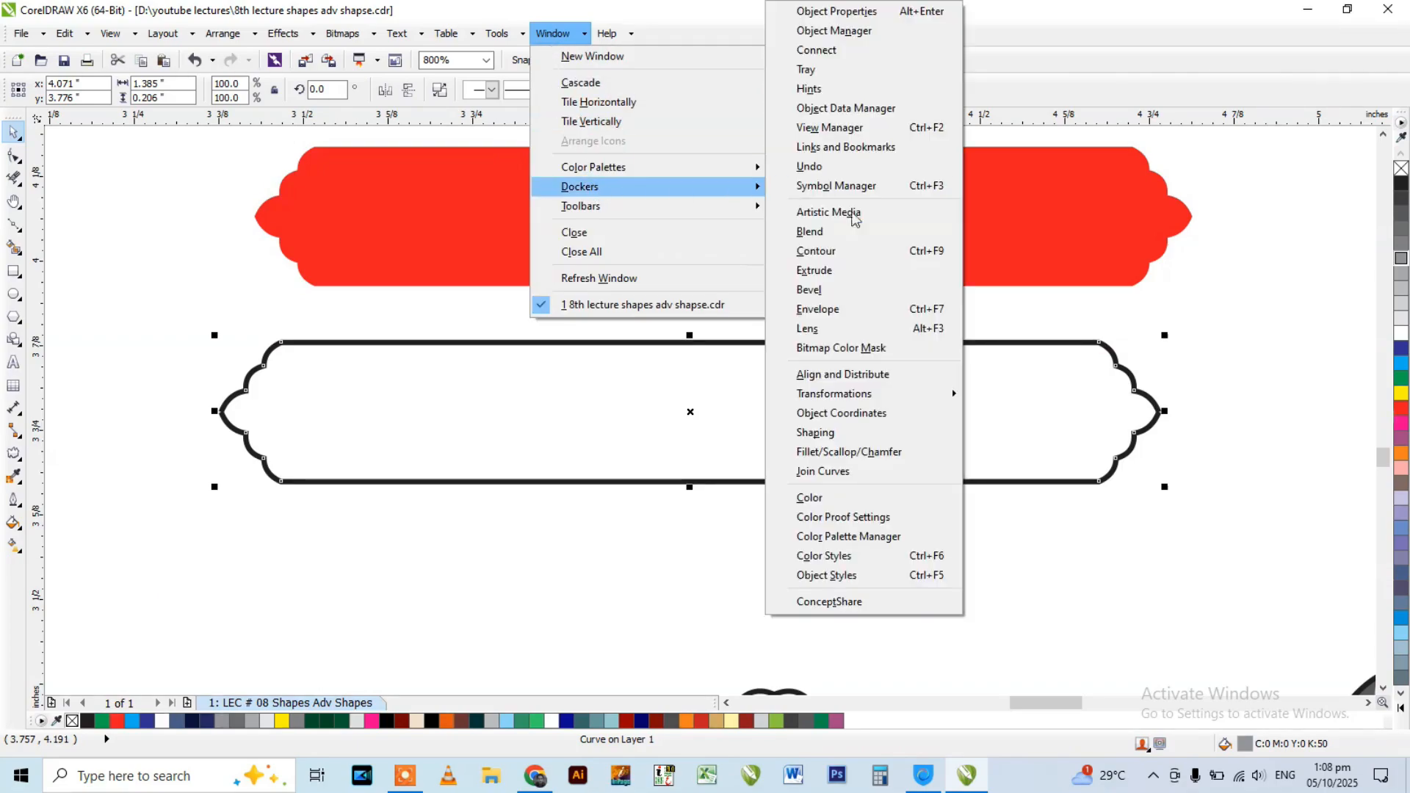
pyautogui.click(823, 471)
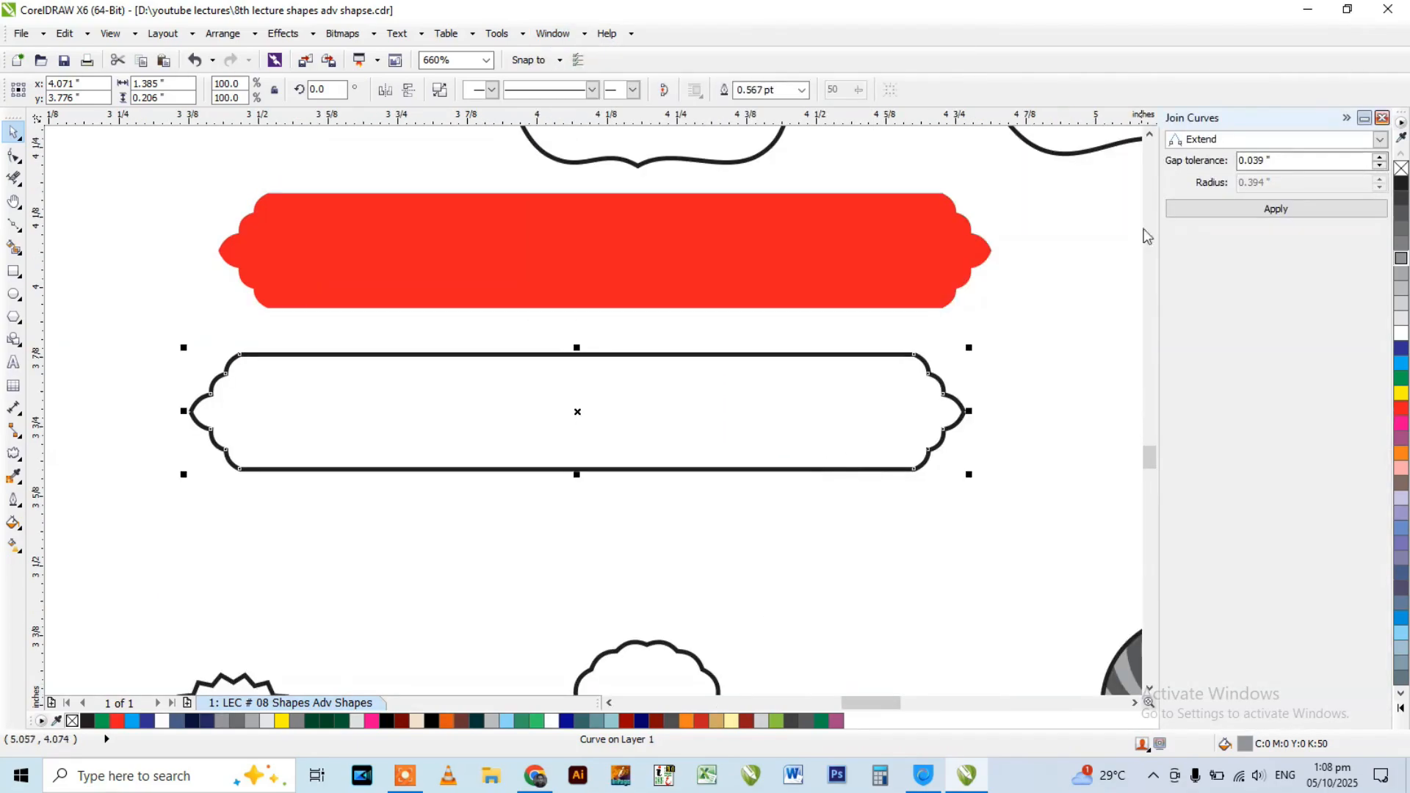
pyautogui.click(1278, 208)
pyautogui.click(1137, 224)
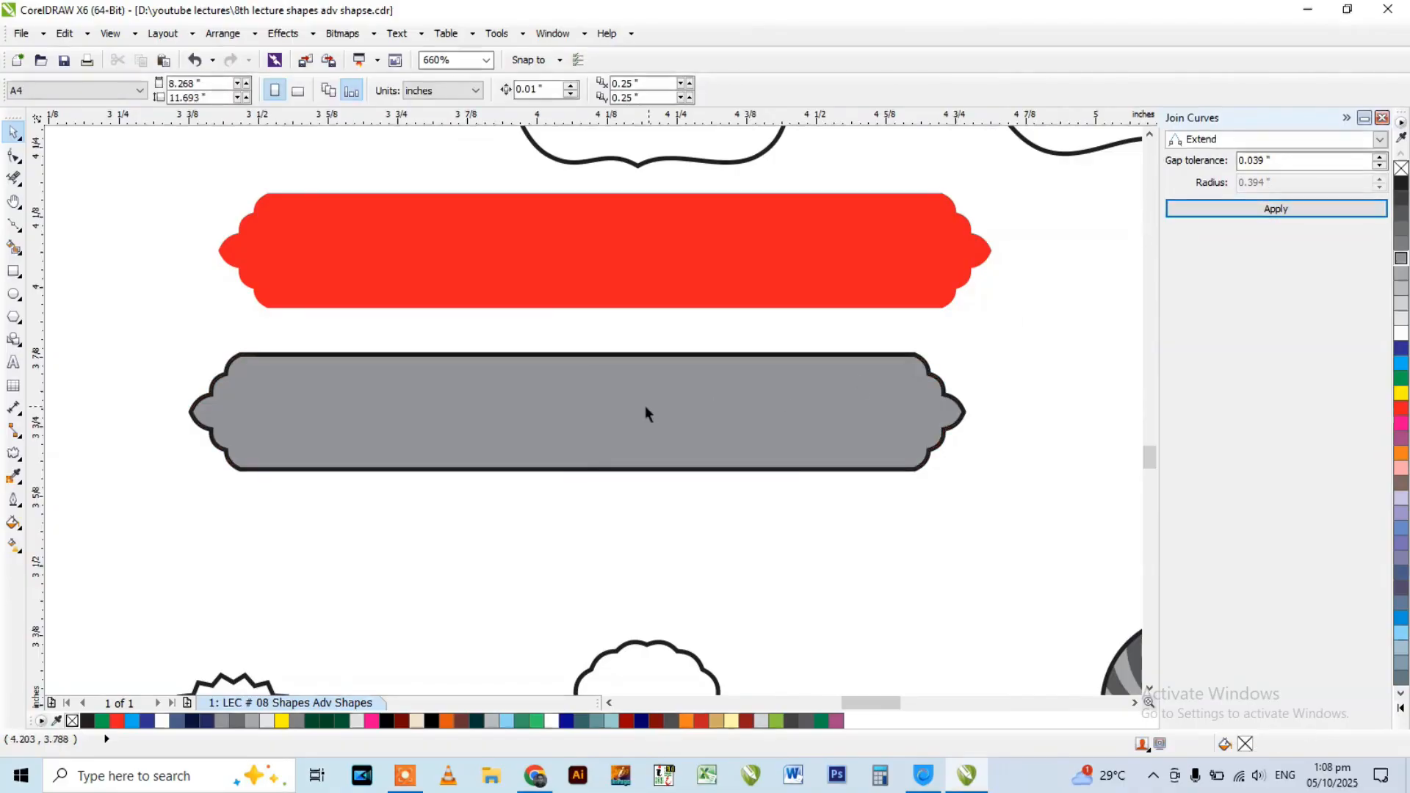
pyautogui.click(485, 405)
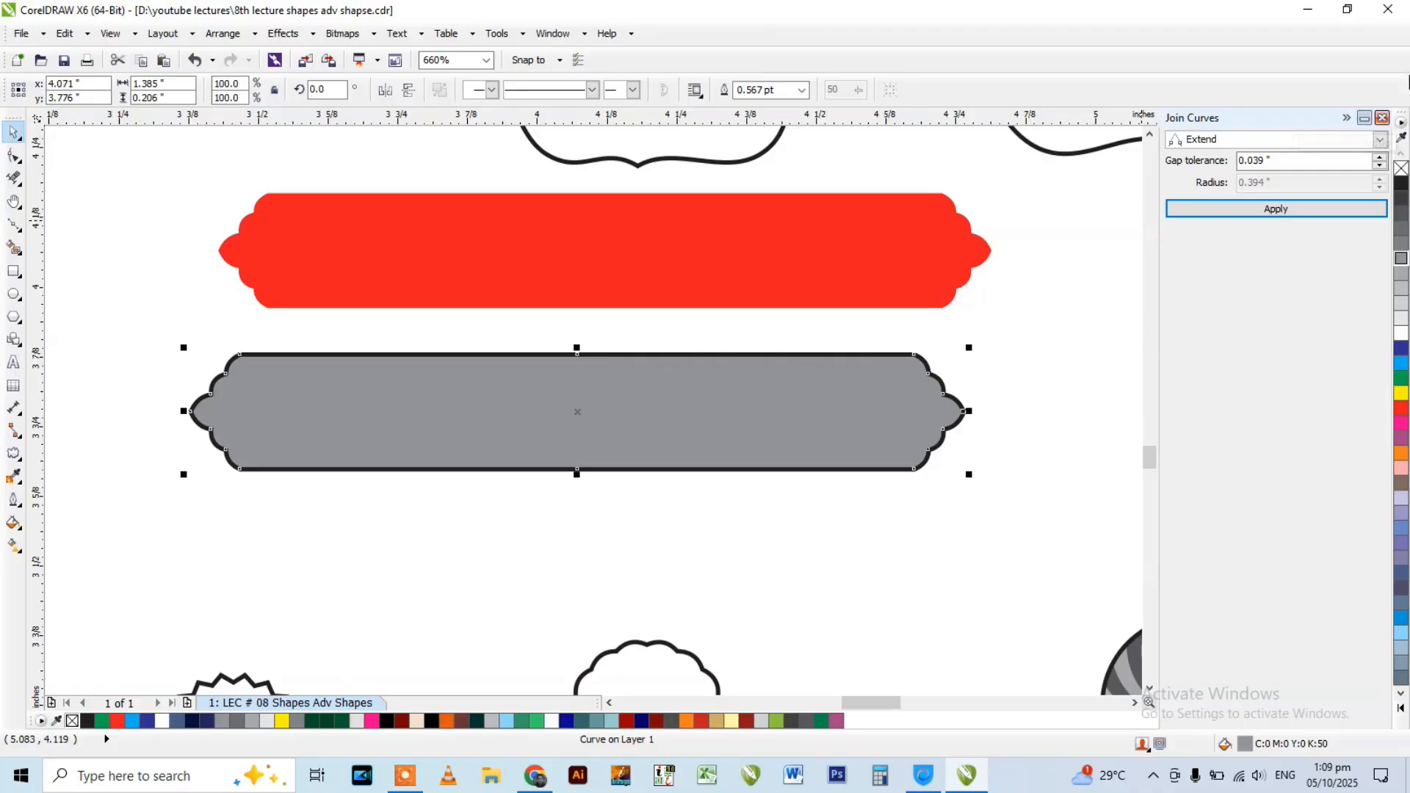
# Close the Join Curves docker, undo the join on the lower banner and deselect it.
pyautogui.click(1381, 117)
pyautogui.hotkey('ctrl', 'z')
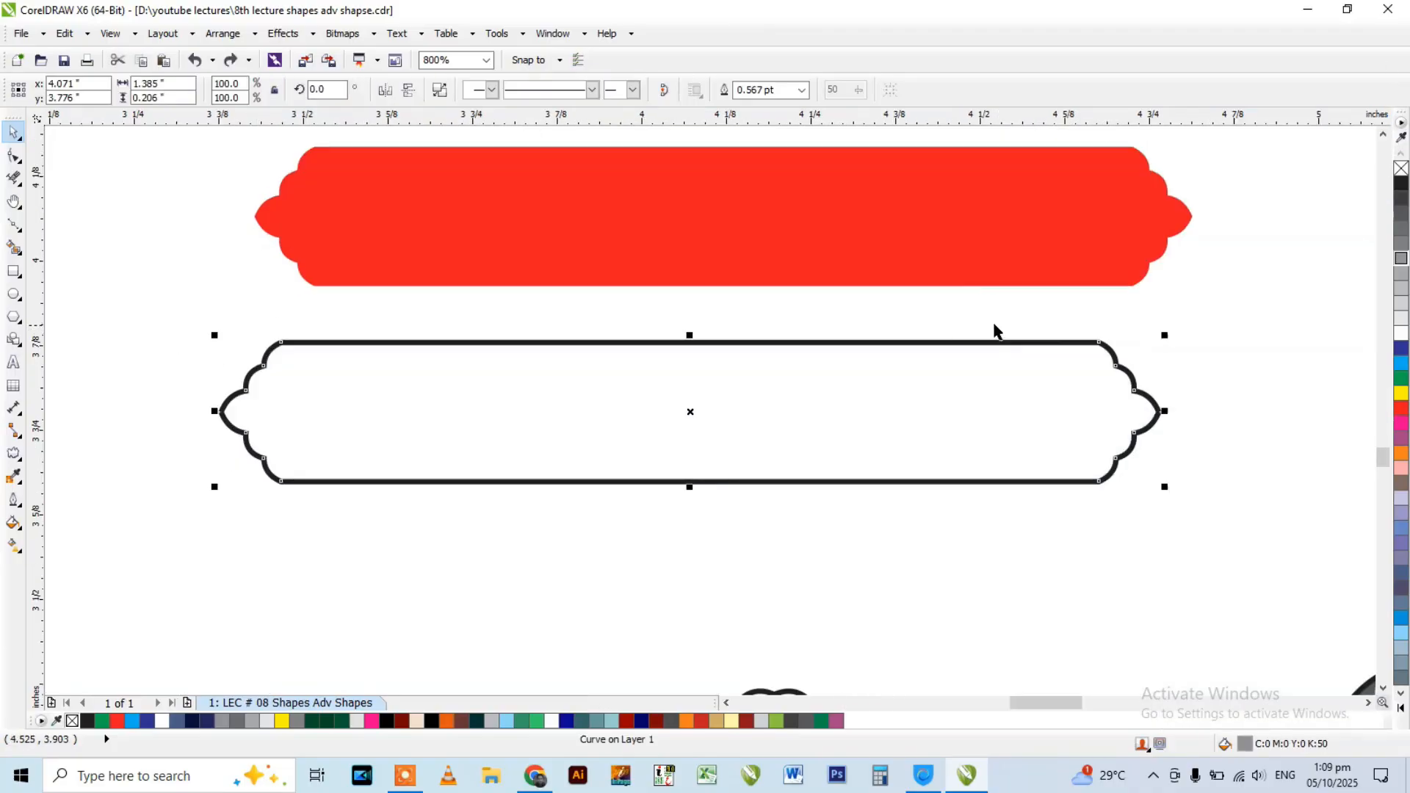
pyautogui.click(840, 342)
pyautogui.click(542, 392)
# Examine the cartoon face under Advance Vector Shapes, looking closely at its eyes and facial outlines.
pyautogui.scroll(-2, 542, 392)
pyautogui.scroll(-1, 542, 245)
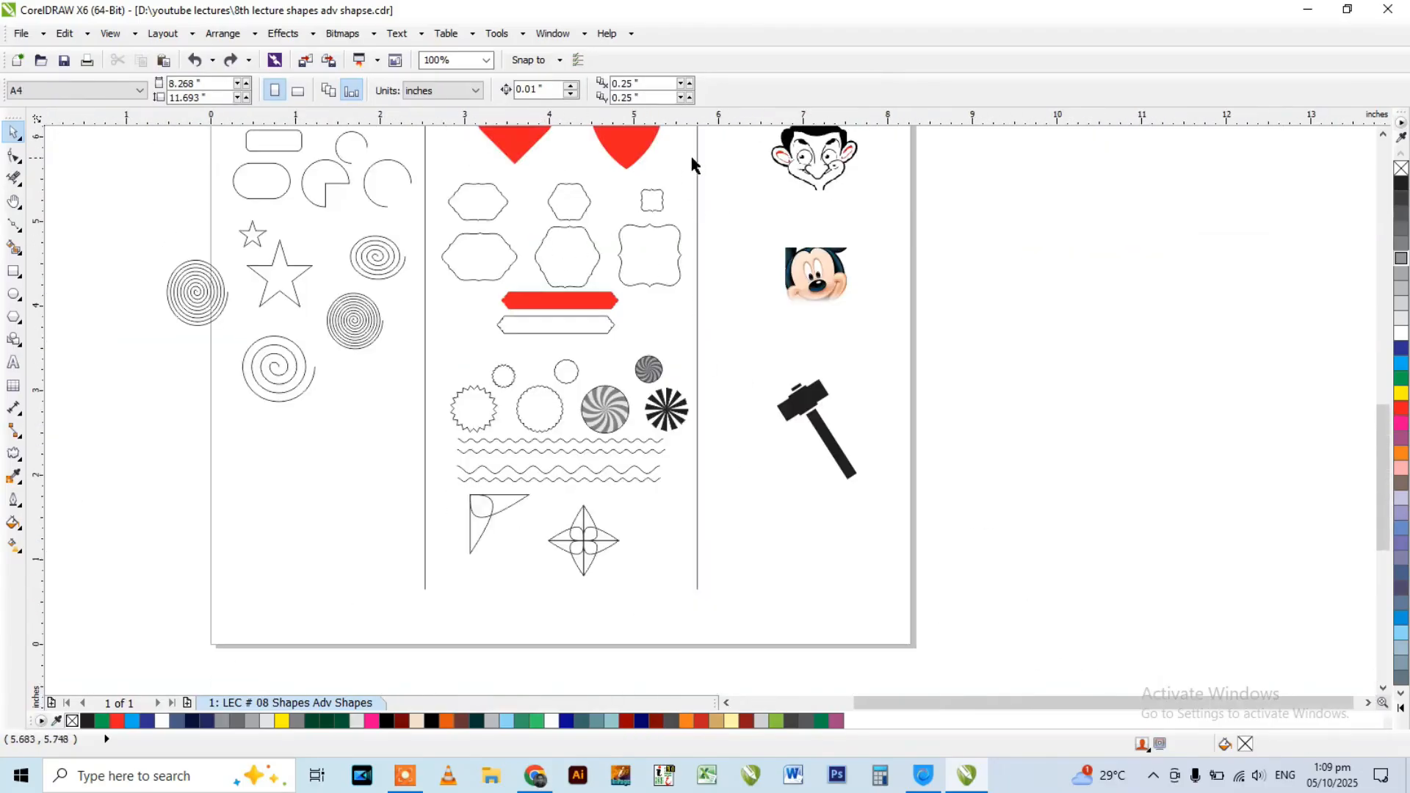
pyautogui.scroll(-1, 738, 494)
pyautogui.scroll(-1, 737, 493)
pyautogui.scroll(2, 797, 395)
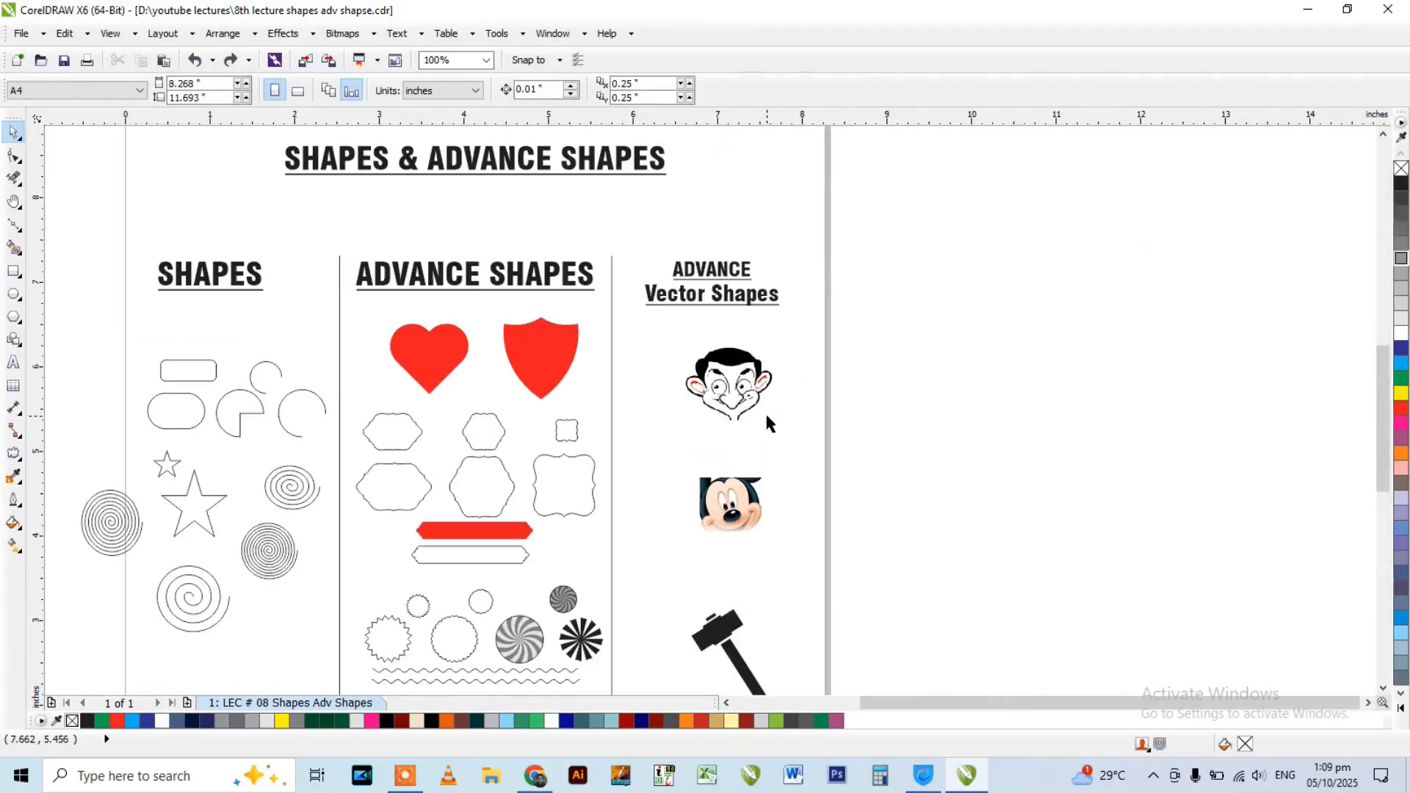
pyautogui.scroll(1, 742, 389)
pyautogui.scroll(1, 727, 314)
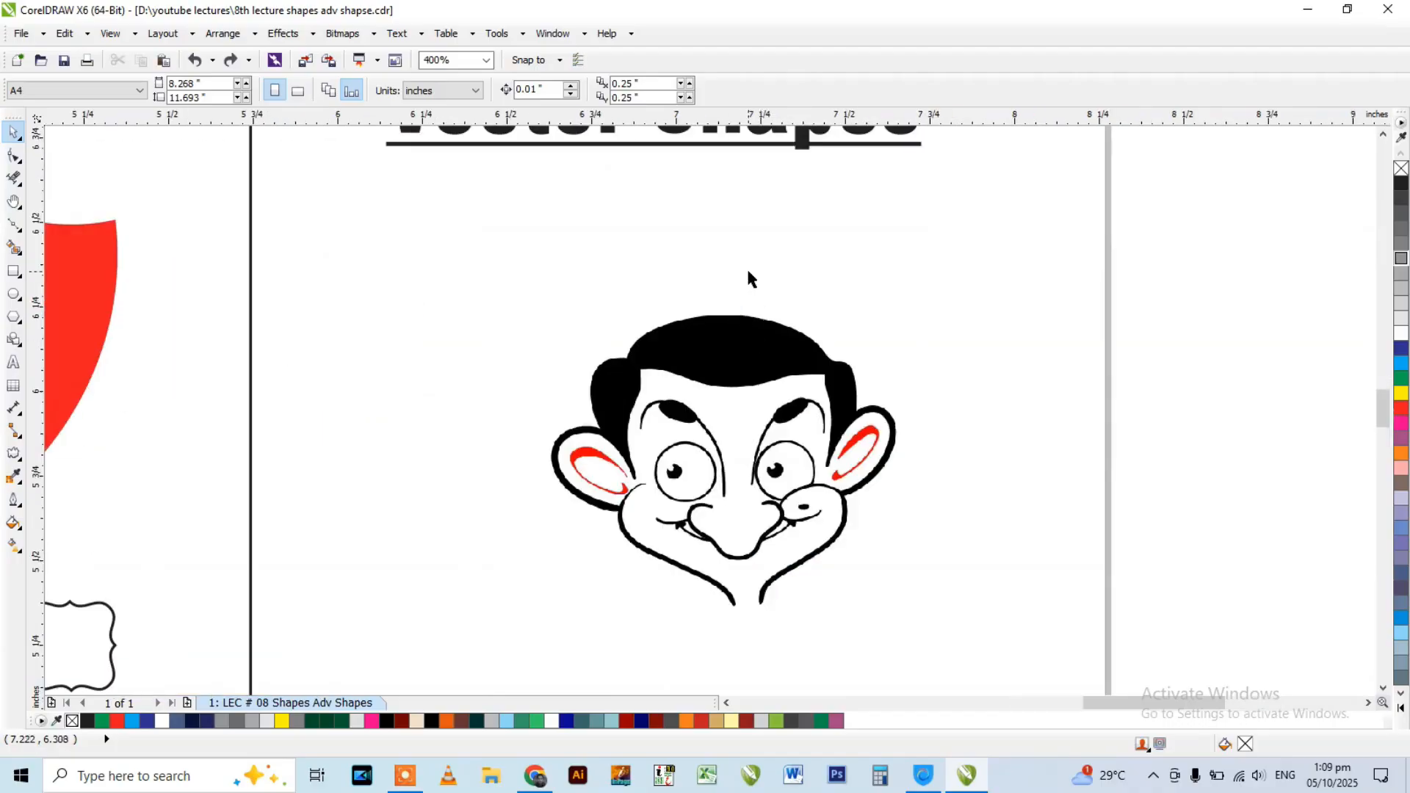
pyautogui.scroll(-1, 747, 280)
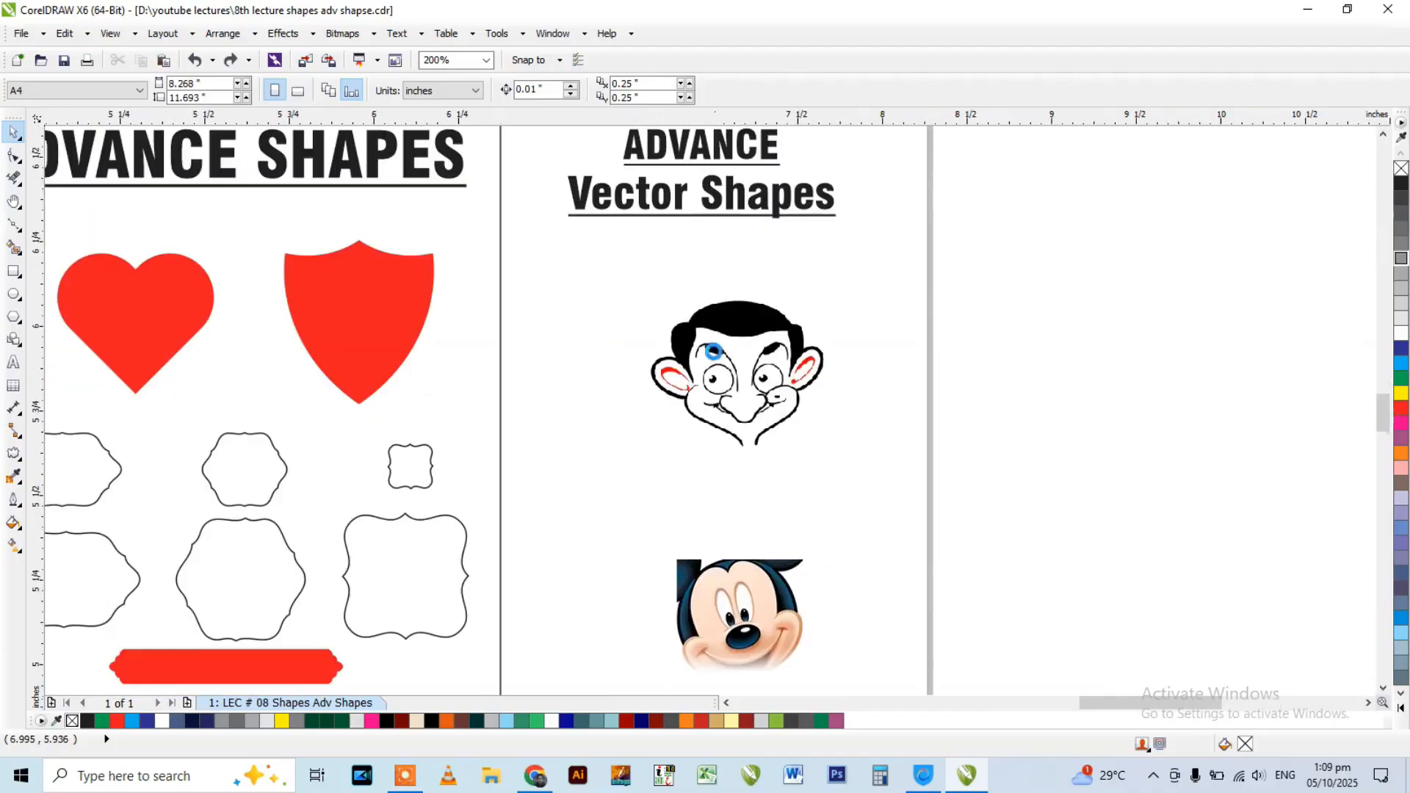
pyautogui.scroll(1, 716, 360)
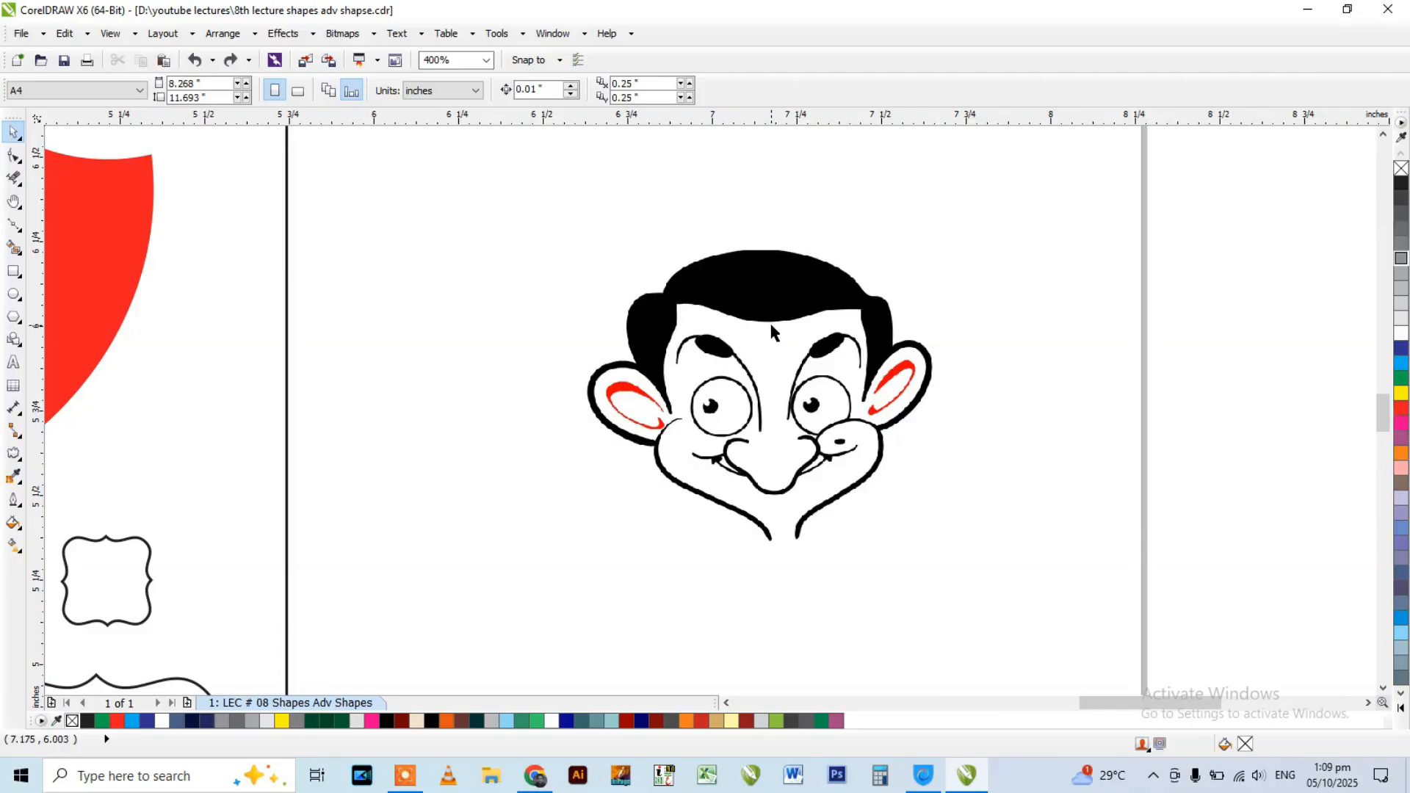
pyautogui.scroll(1, 793, 421)
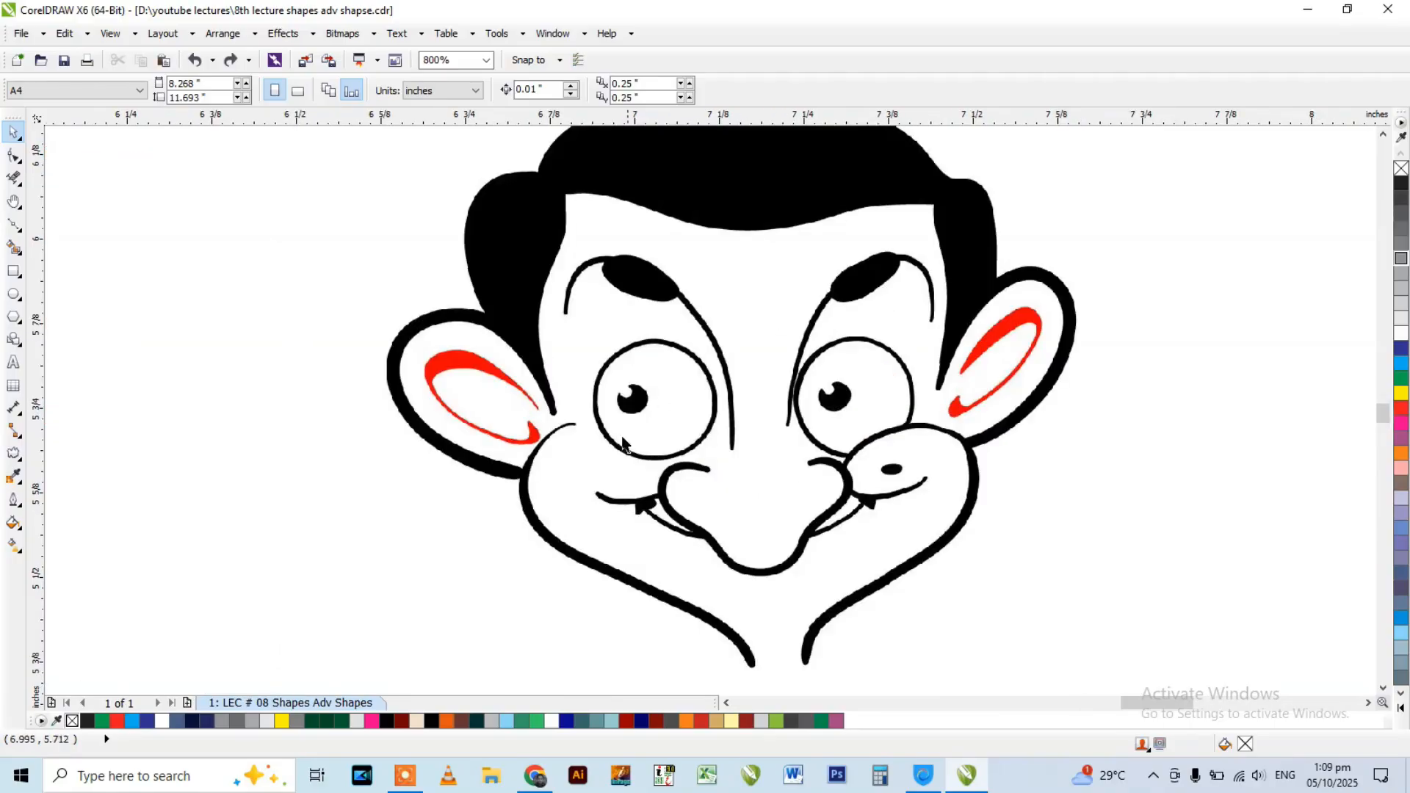
pyautogui.scroll(1, 695, 426)
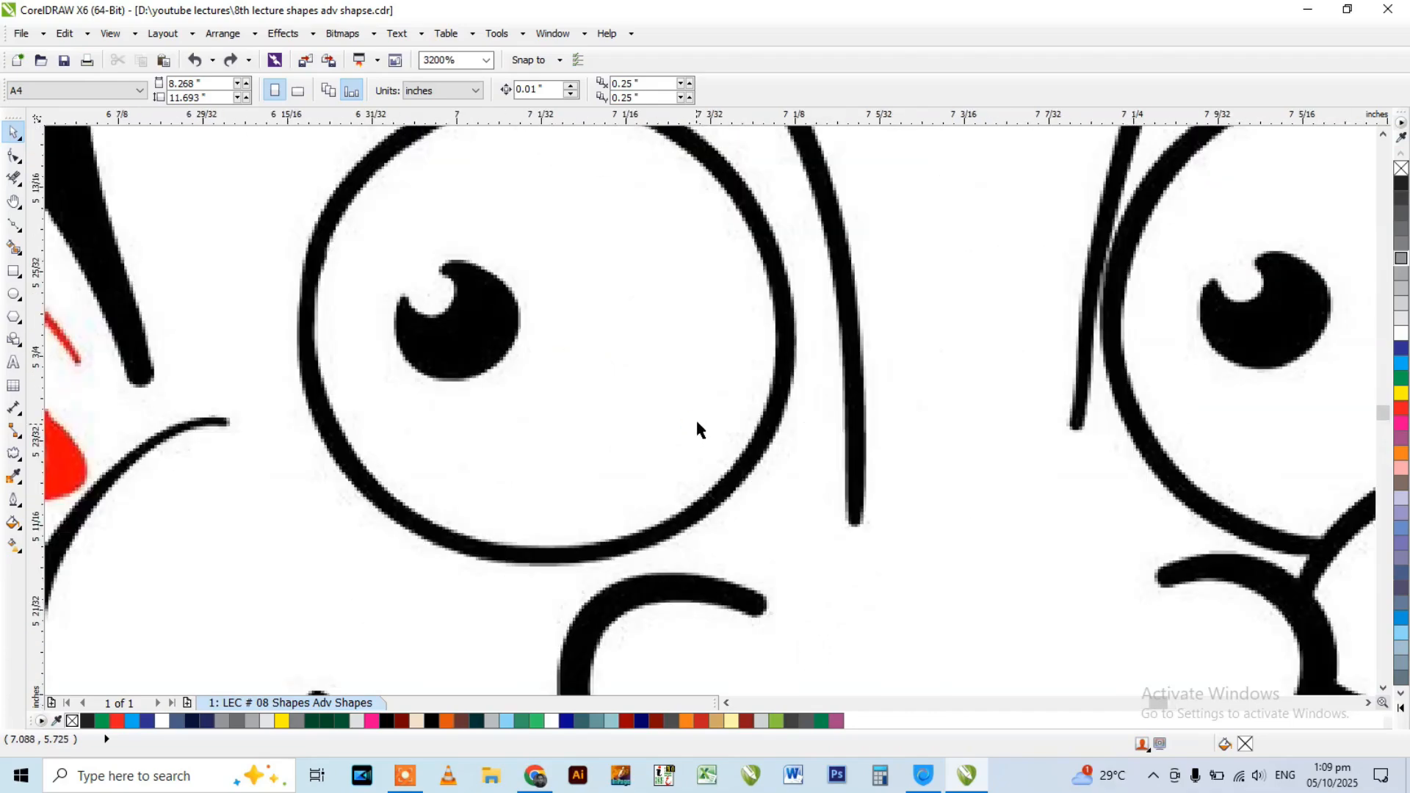
pyautogui.scroll(-1, 614, 297)
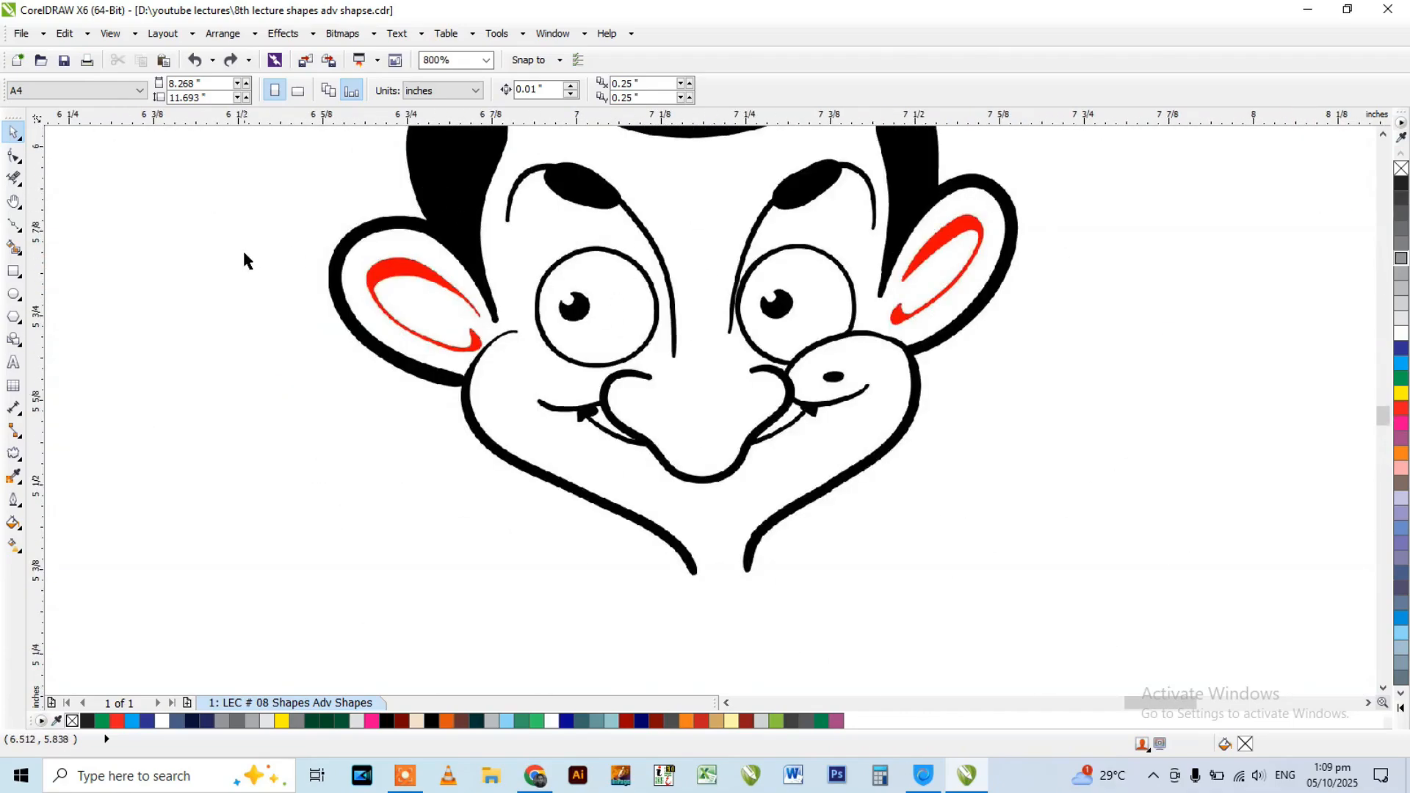
# Draw two trial ellipses beside the cartoon face, the second about 0.19 by 0.20 in, and delete both.
pyautogui.click(14, 293)
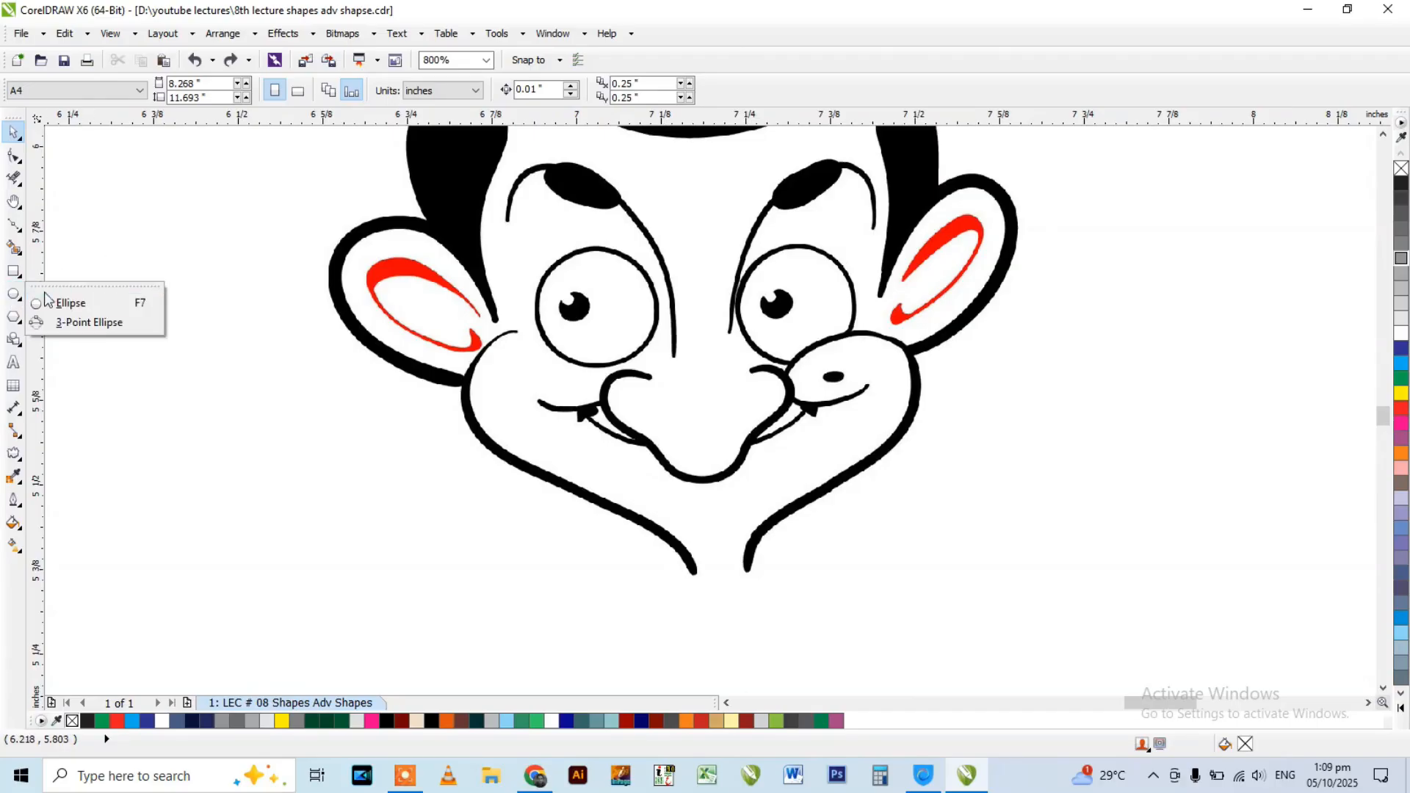
pyautogui.click(66, 304)
pyautogui.moveTo(106, 276)
pyautogui.mouseDown()
pyautogui.moveTo(213, 400)
pyautogui.moveTo(226, 391)
pyautogui.moveTo(365, 500)
pyautogui.moveTo(389, 541)
pyautogui.mouseUp()
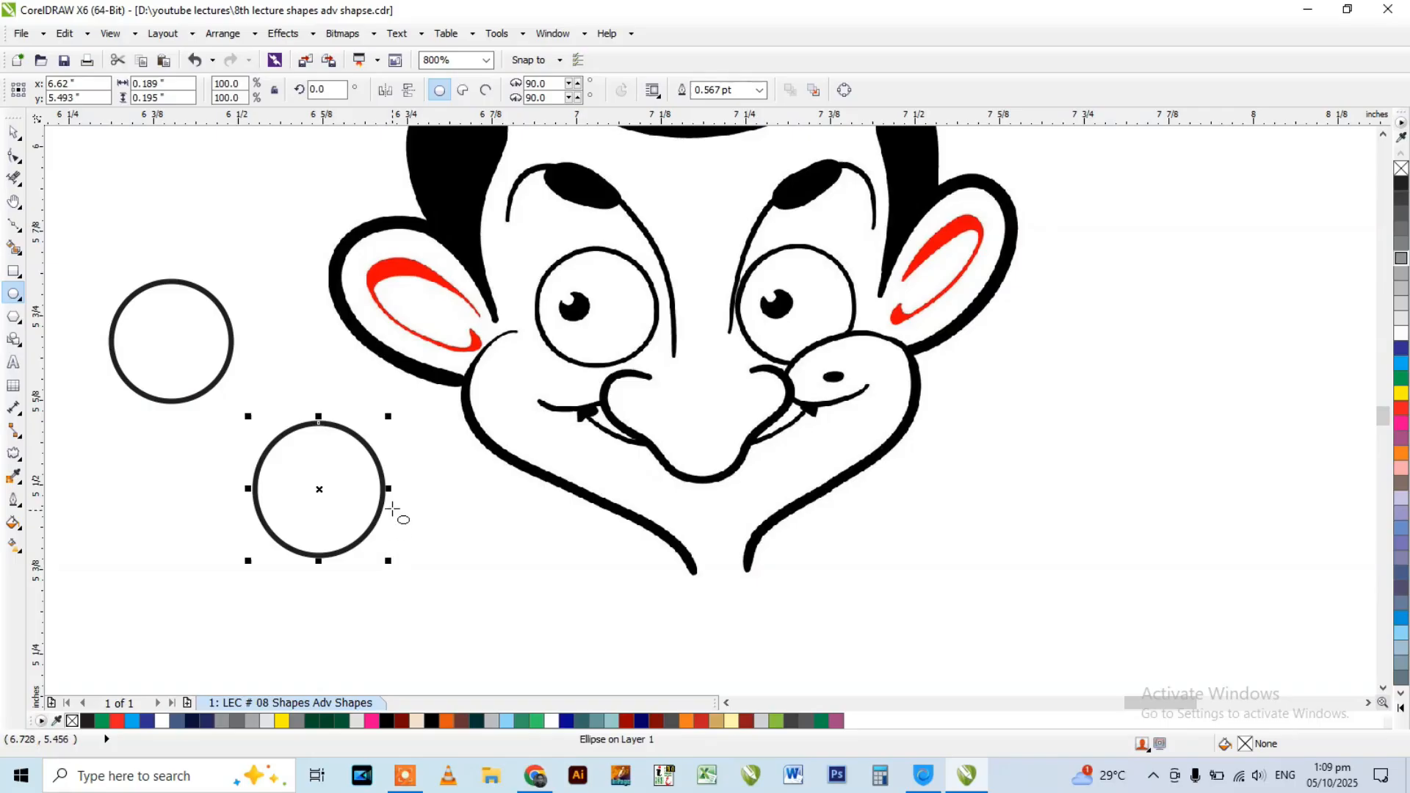
pyautogui.press('Delete')
pyautogui.click(200, 385)
pyautogui.press('Delete')
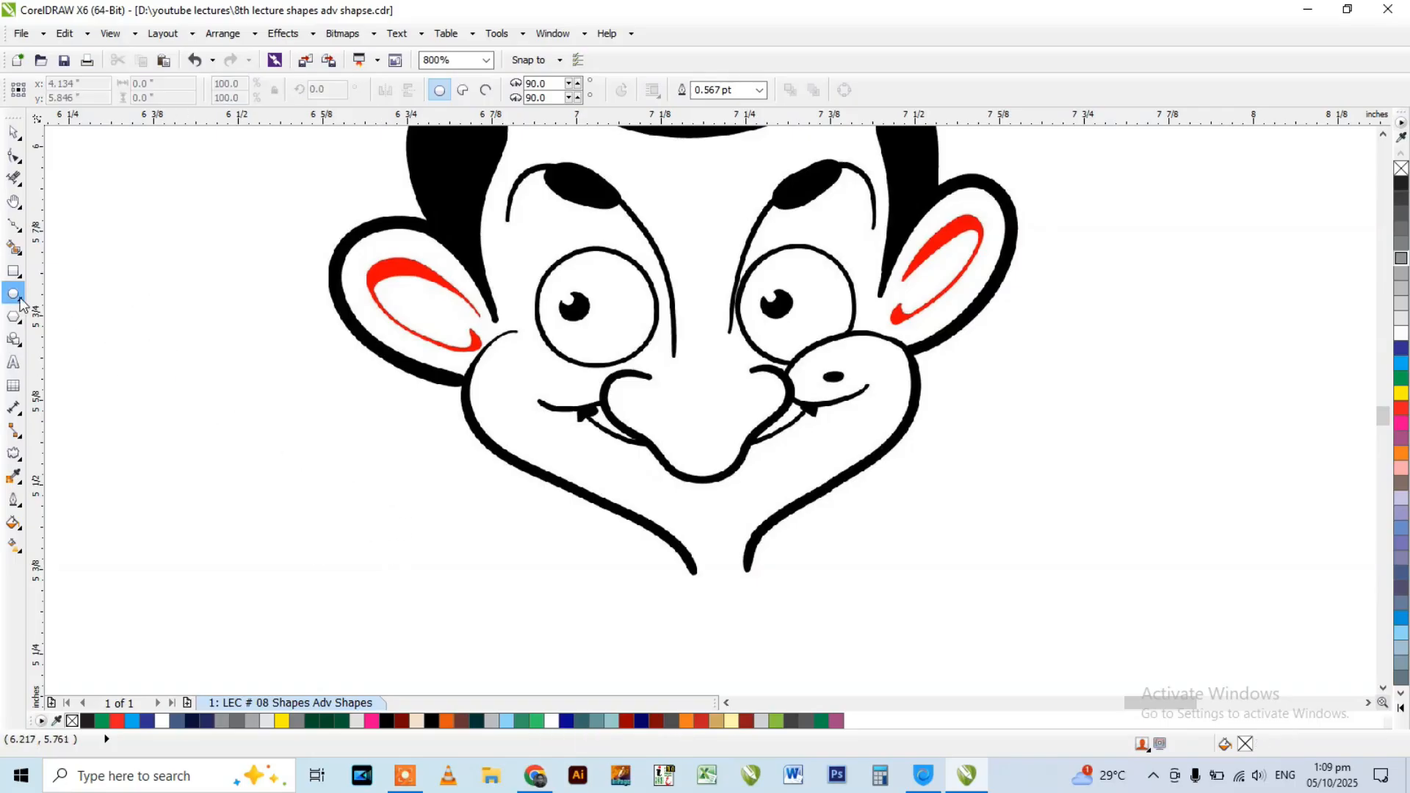
# Trace the outline of the cartoon face's left eye with a 3-Point Ellipse about 0.176 in across.
pyautogui.click(20, 302)
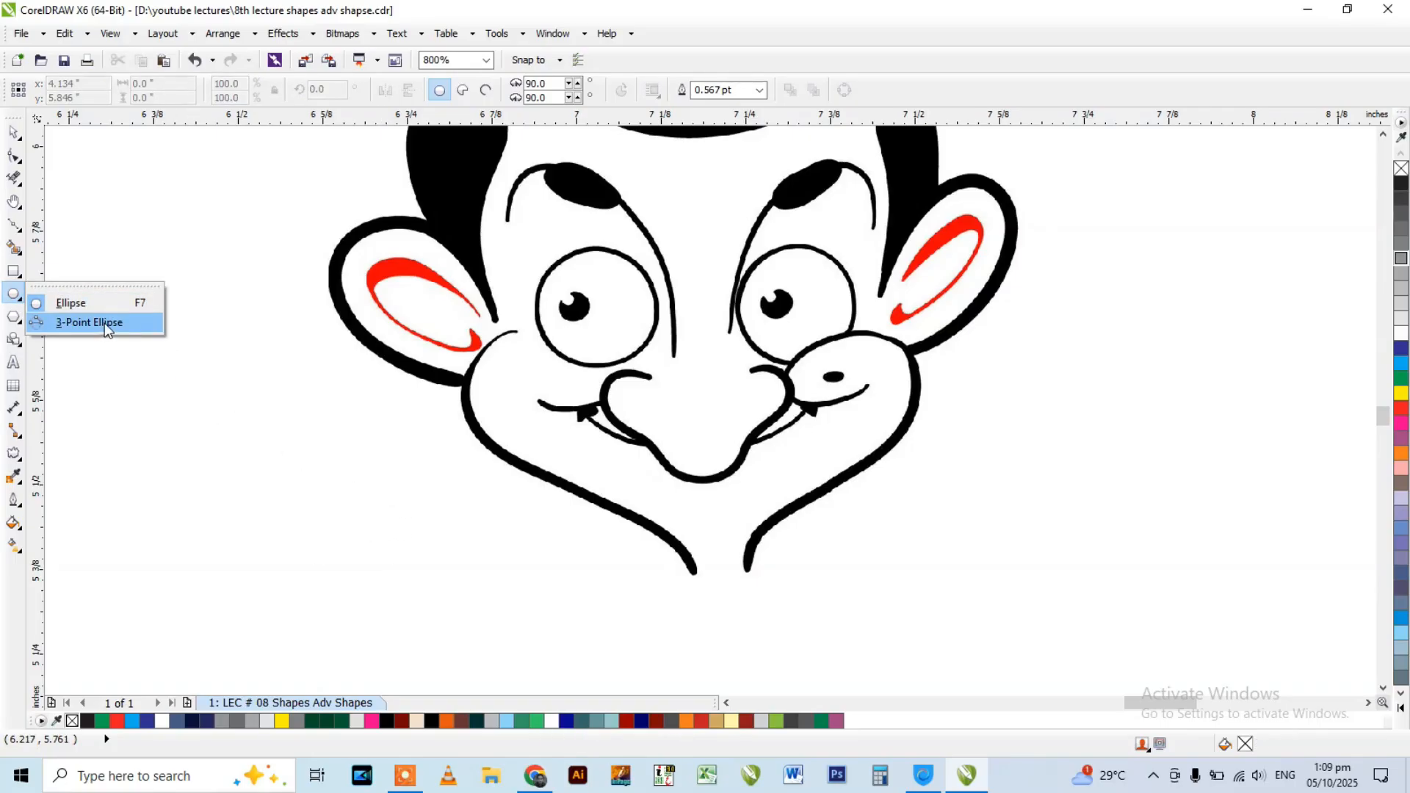
pyautogui.click(89, 322)
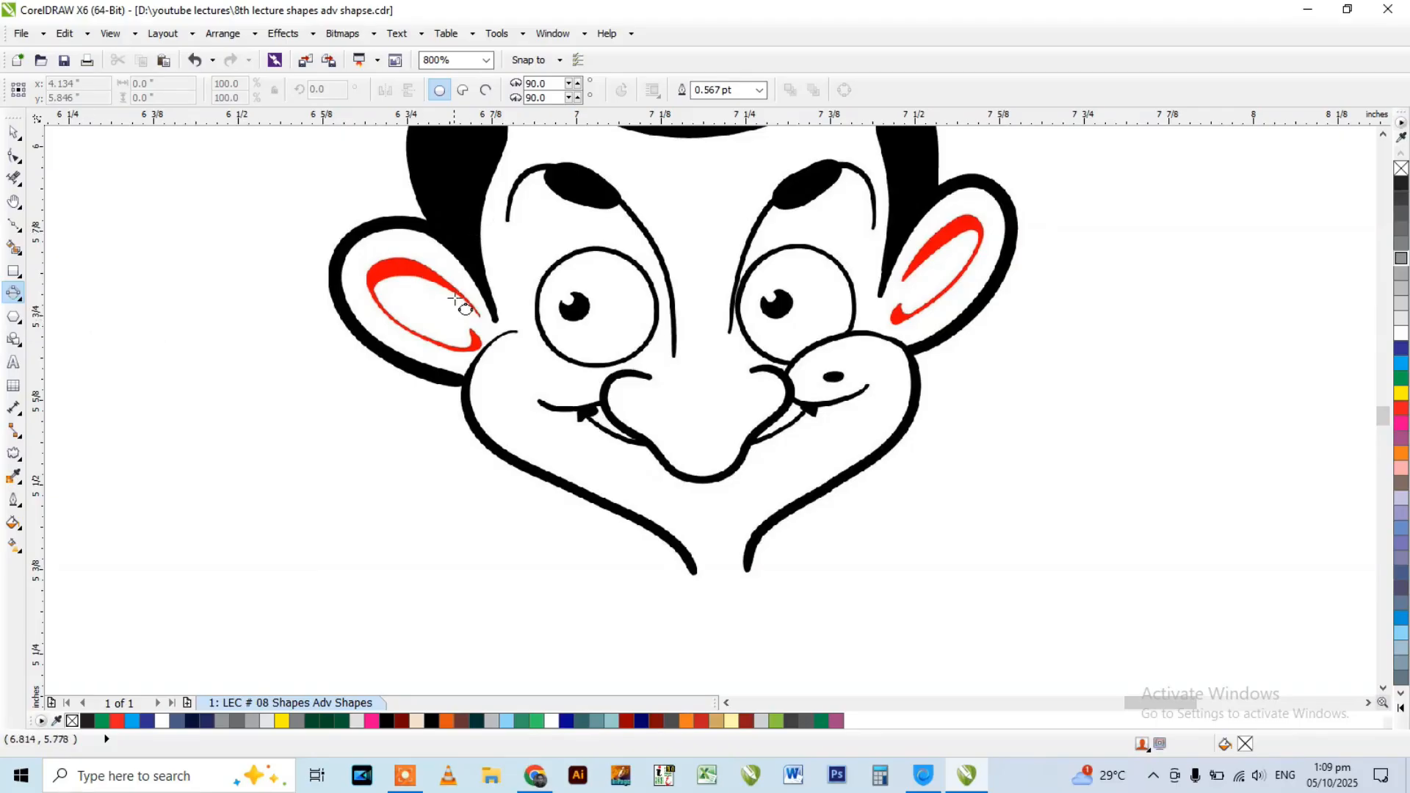
pyautogui.scroll(1, 470, 294)
pyautogui.scroll(-2, 602, 312)
pyautogui.scroll(-1, 665, 317)
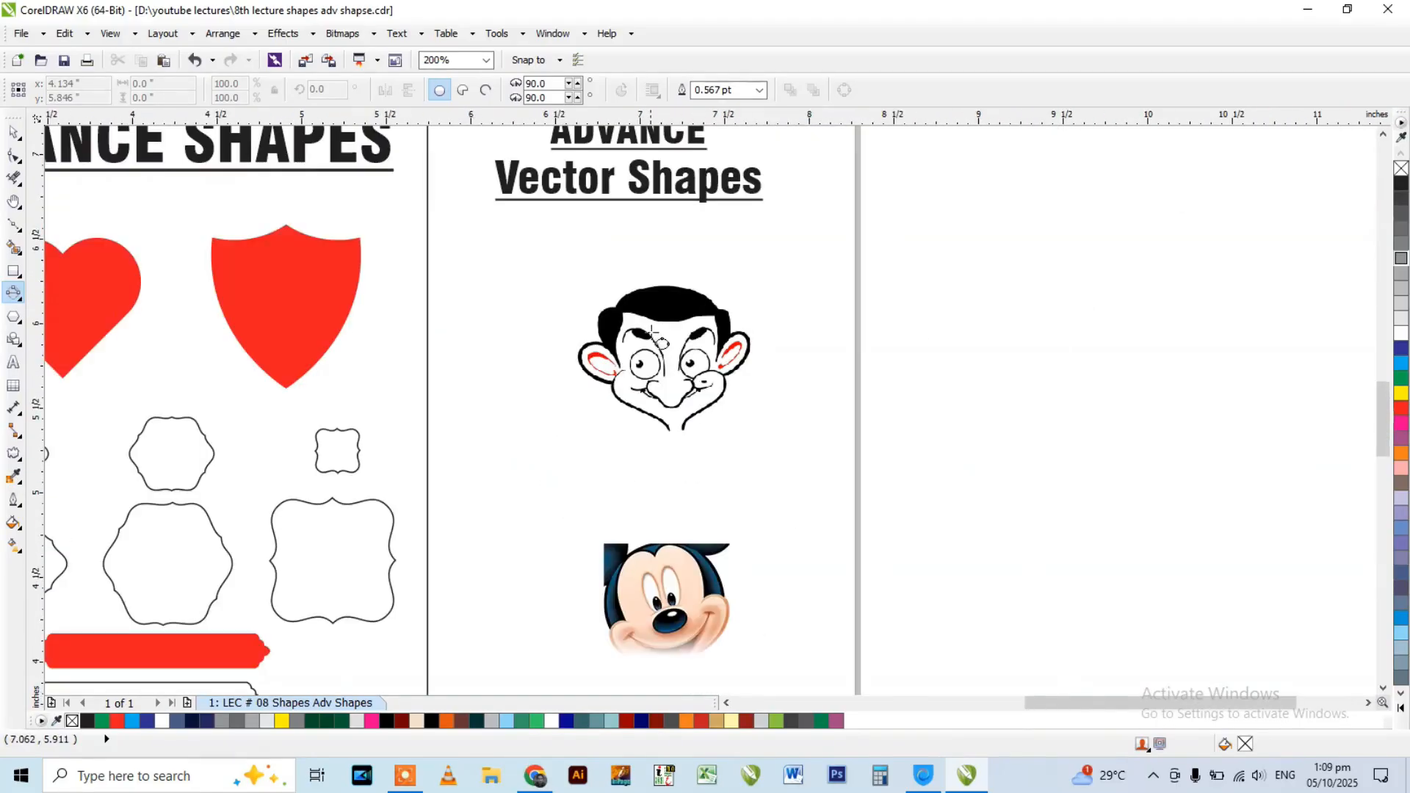
pyautogui.scroll(-1, 677, 147)
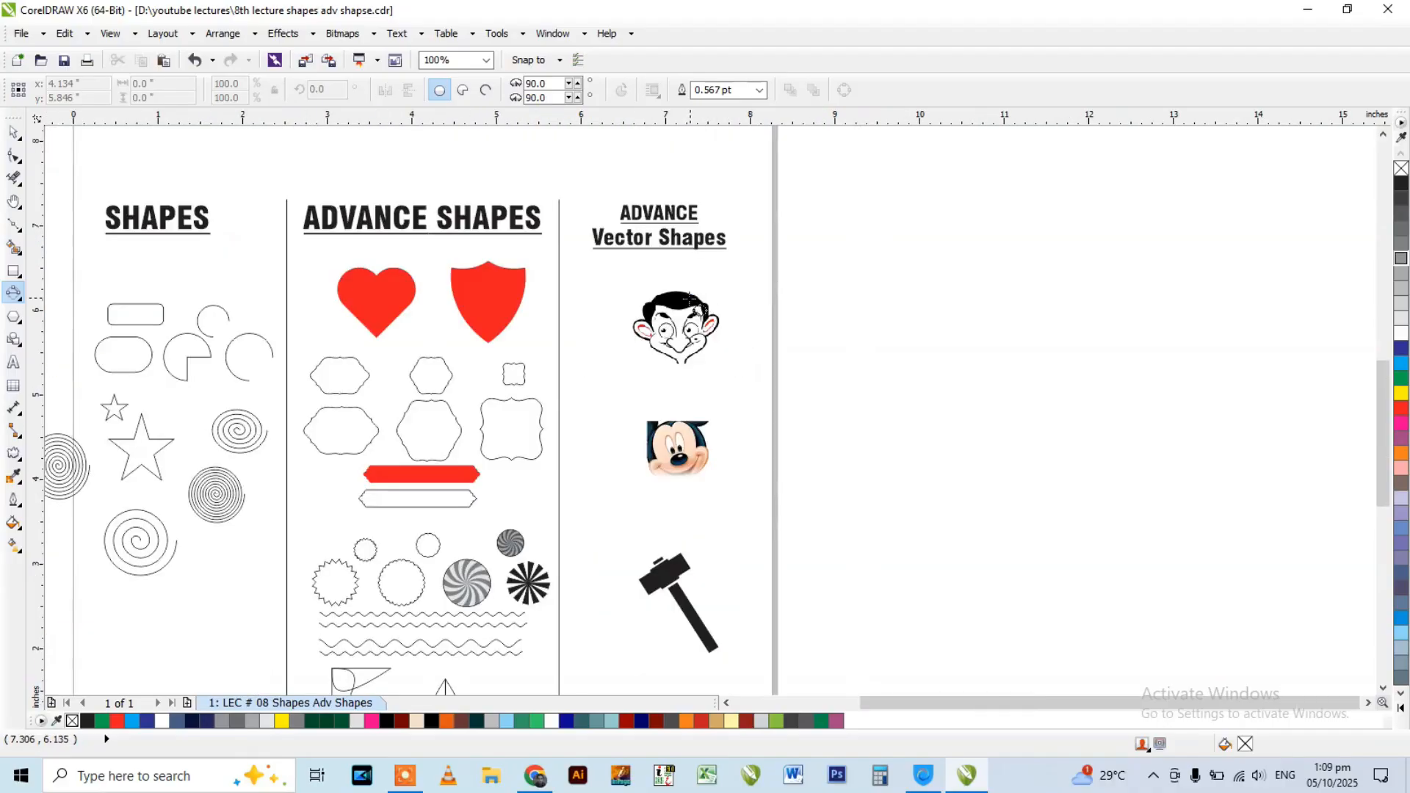
pyautogui.scroll(2, 698, 355)
pyautogui.scroll(2, 626, 387)
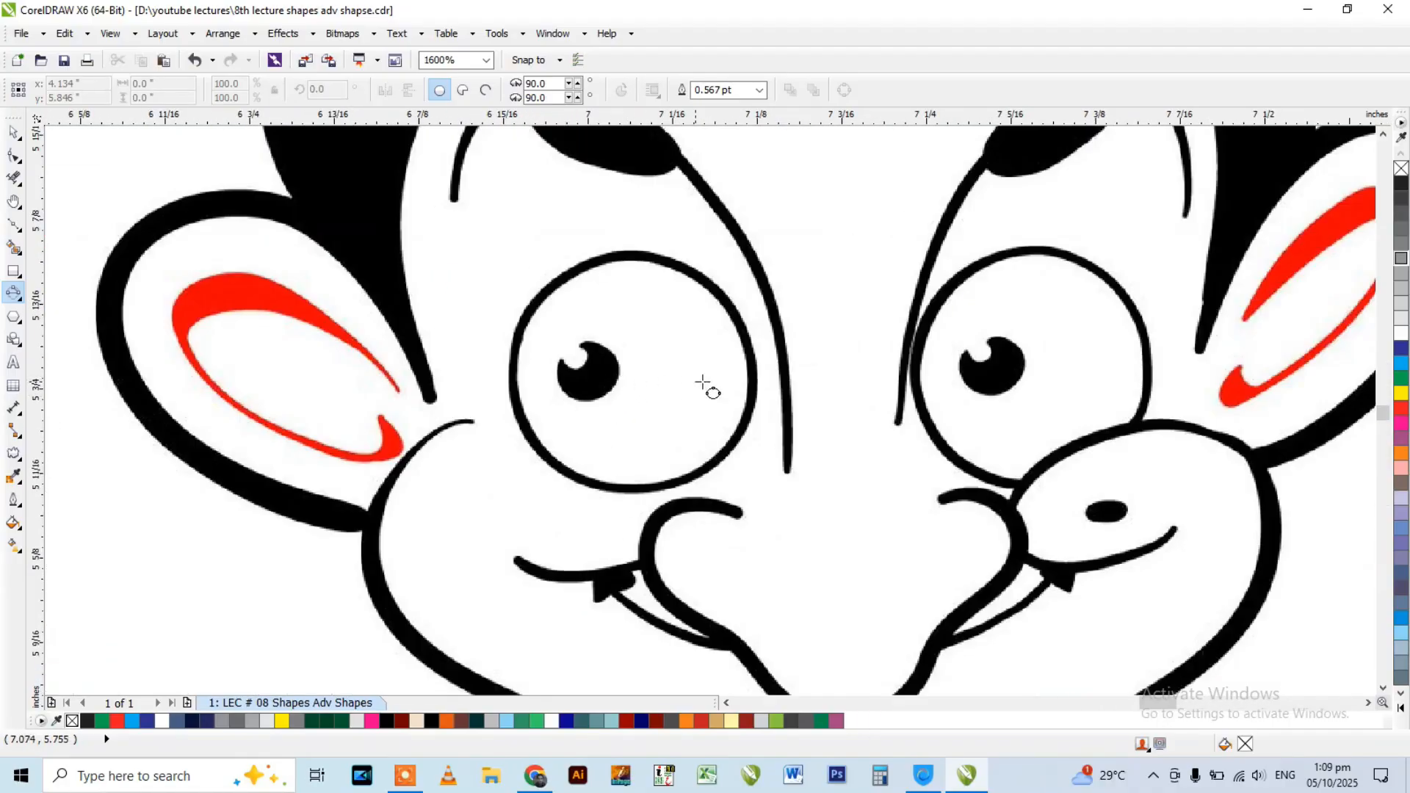
pyautogui.scroll(1, 757, 379)
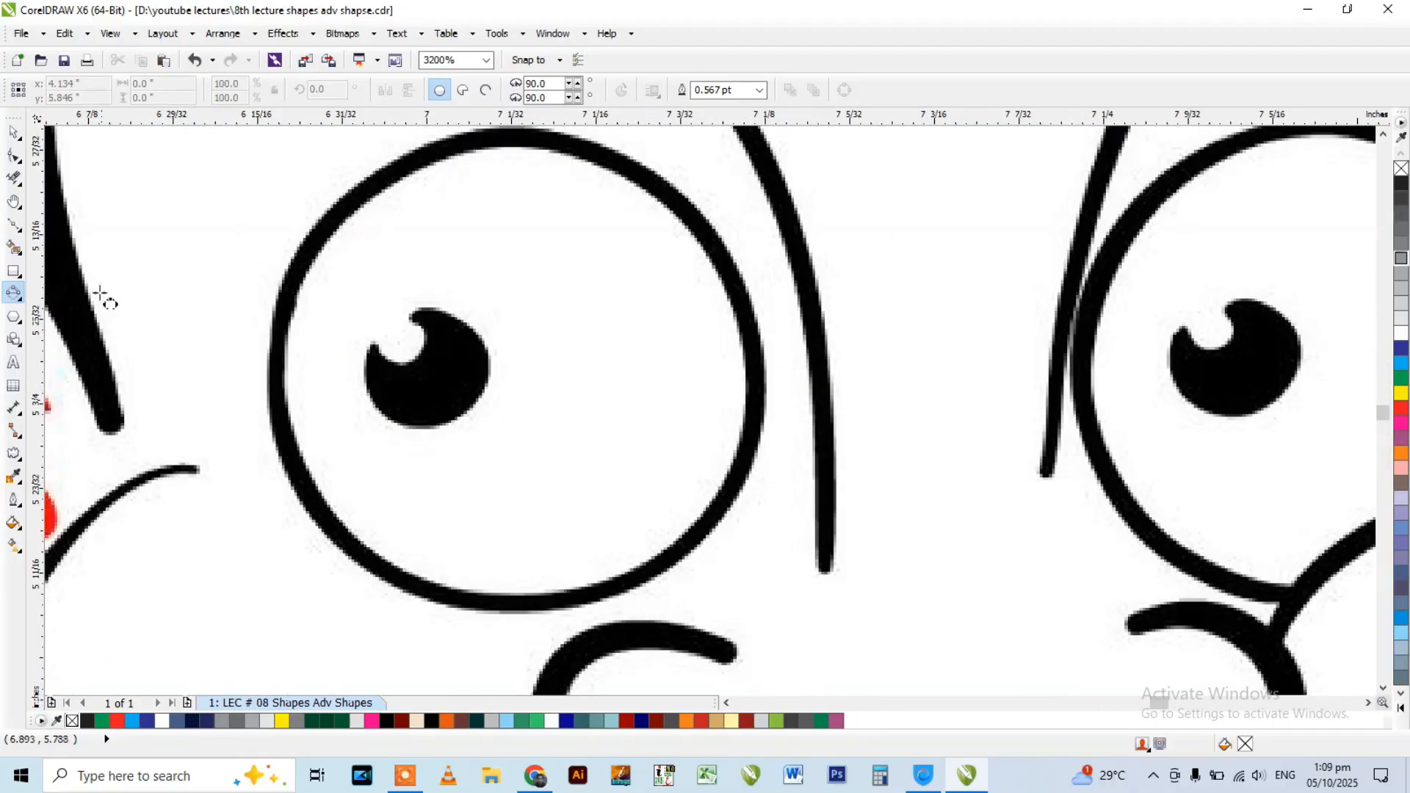
pyautogui.click(15, 294)
pyautogui.click(70, 321)
pyautogui.moveTo(277, 365); pyautogui.dragTo(752, 365)
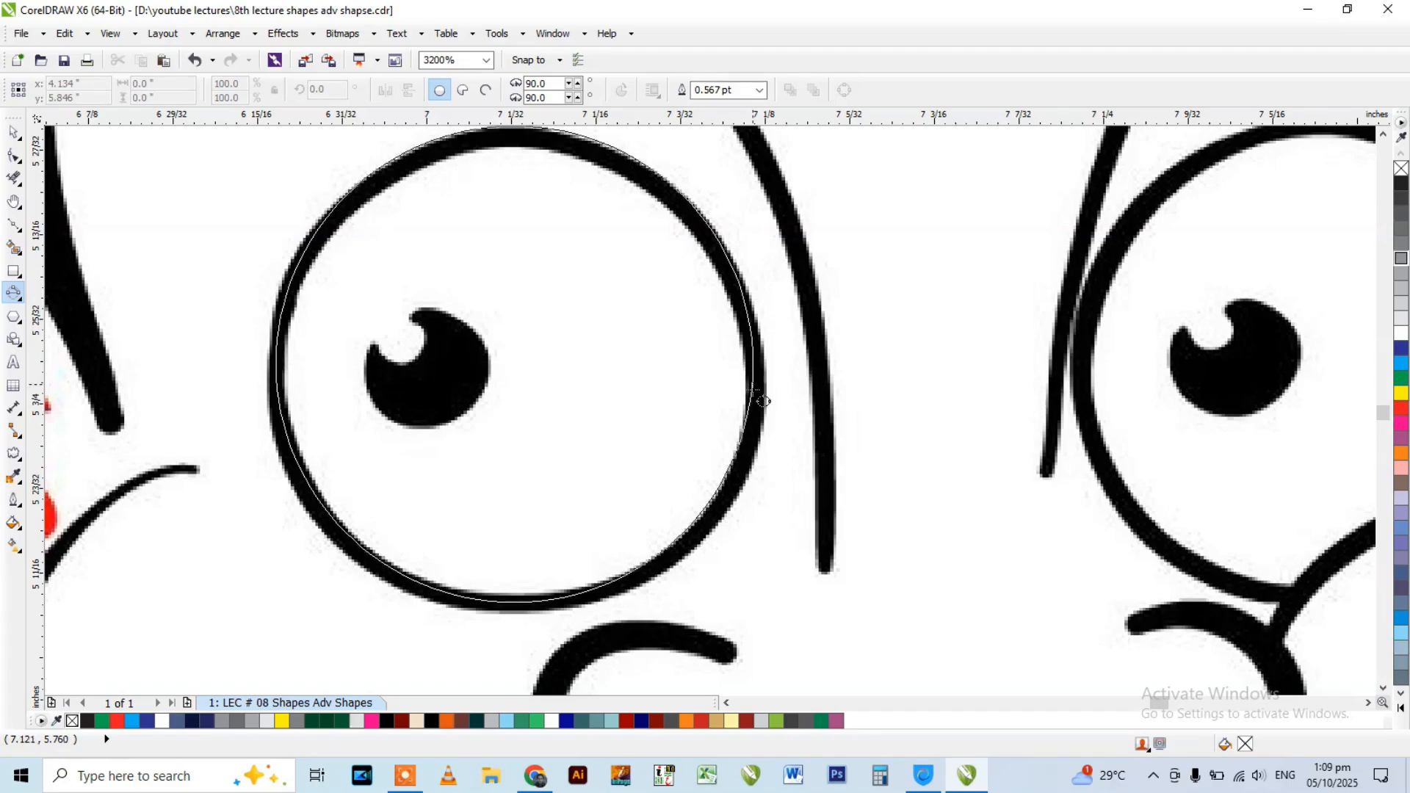
pyautogui.click(764, 326)
# Trace the left eye's pupil with a tilted 3-Point Ellipse about 0.046 by 0.044 in and return to the Pick tool.
pyautogui.scroll(-3, 544, 318)
pyautogui.scroll(2, 544, 321)
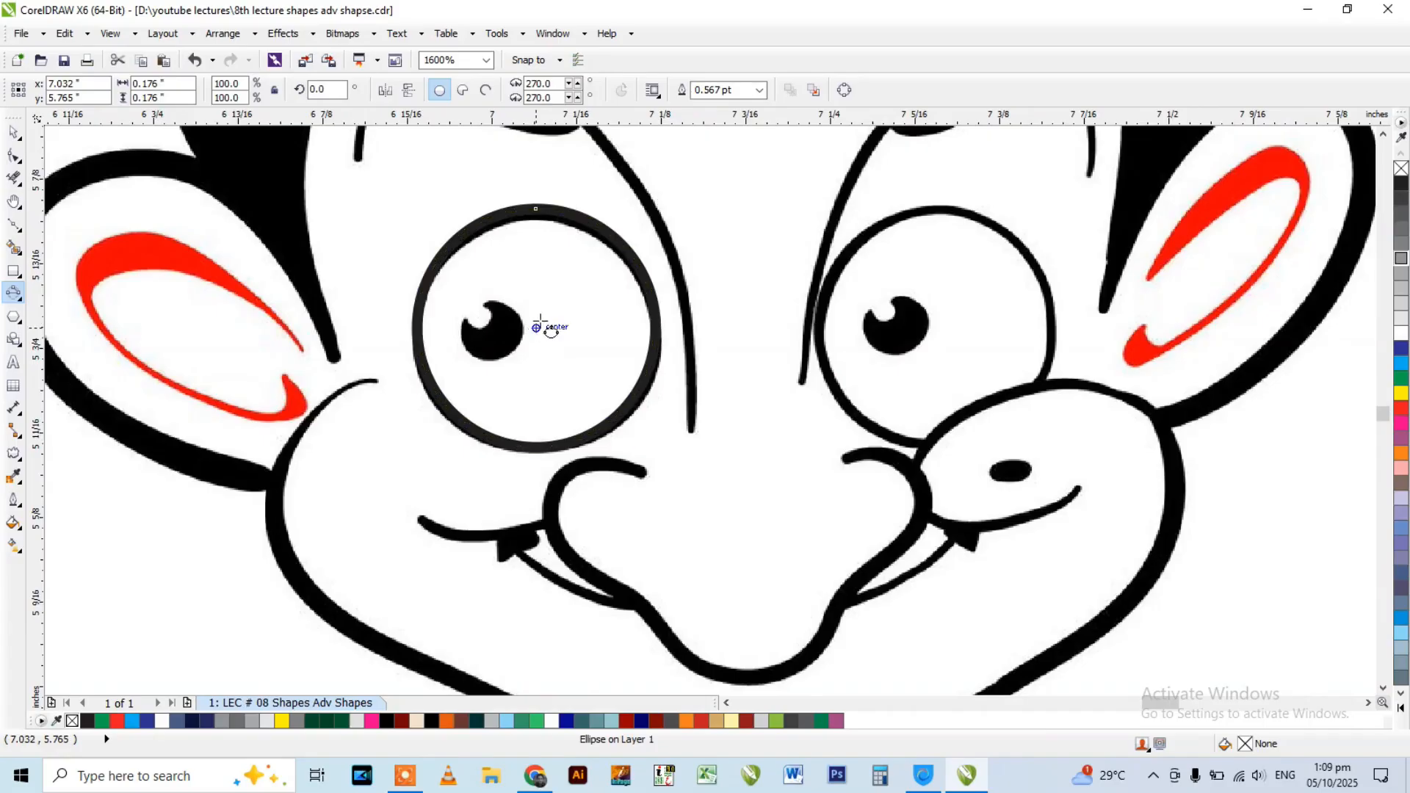
pyautogui.scroll(1, 523, 335)
pyautogui.scroll(2, 478, 317)
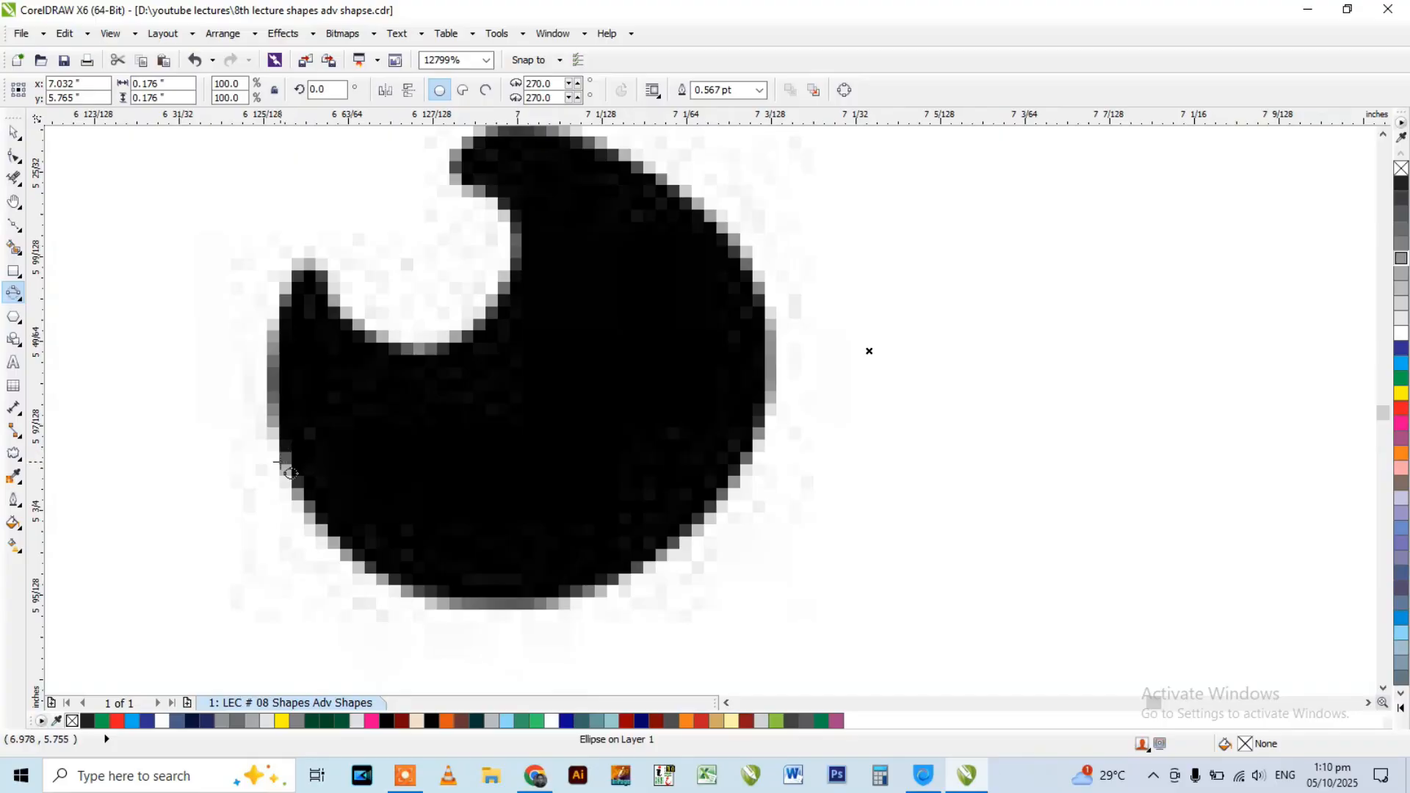
pyautogui.scroll(-1, 478, 304)
pyautogui.scroll(-2, 492, 339)
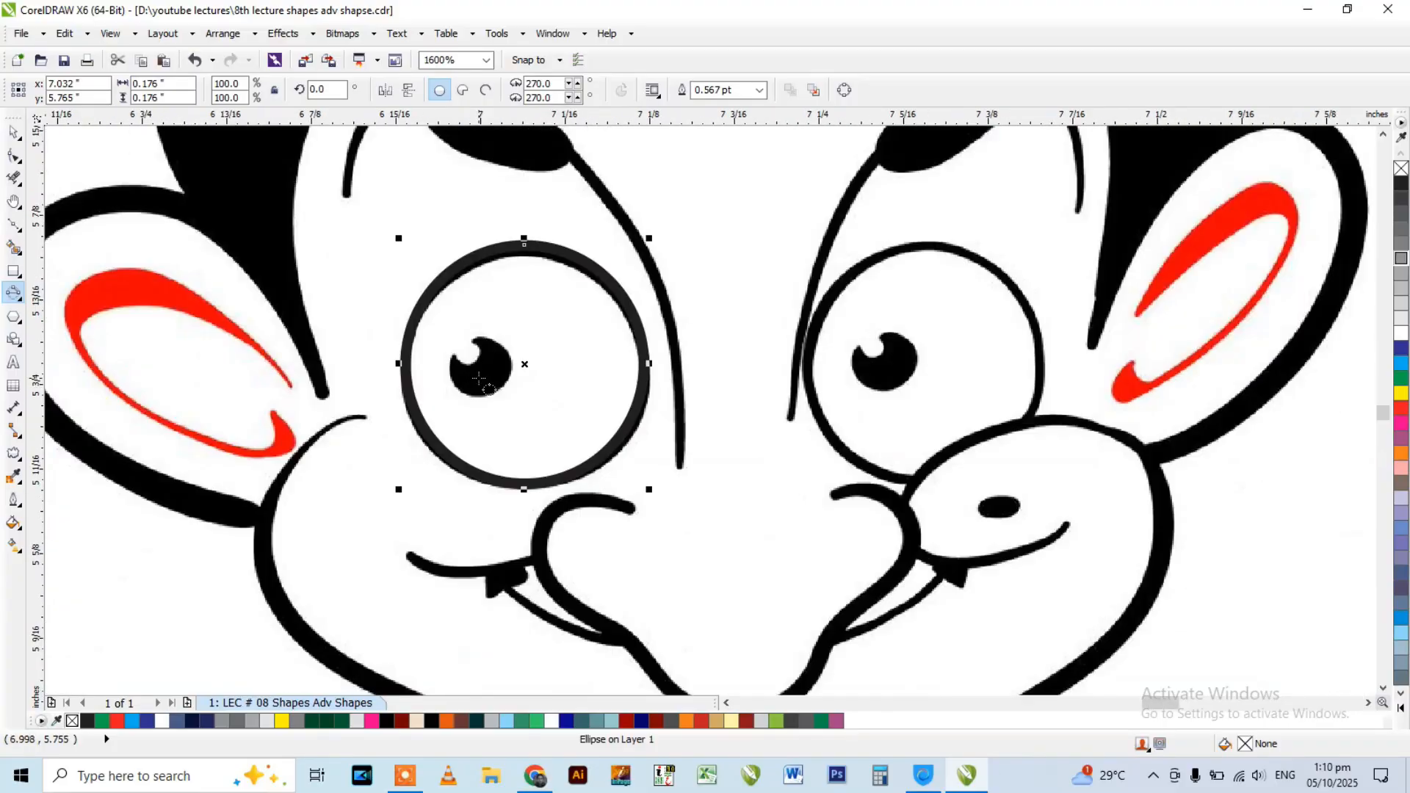
pyautogui.scroll(-2, 491, 336)
pyautogui.scroll(3, 533, 279)
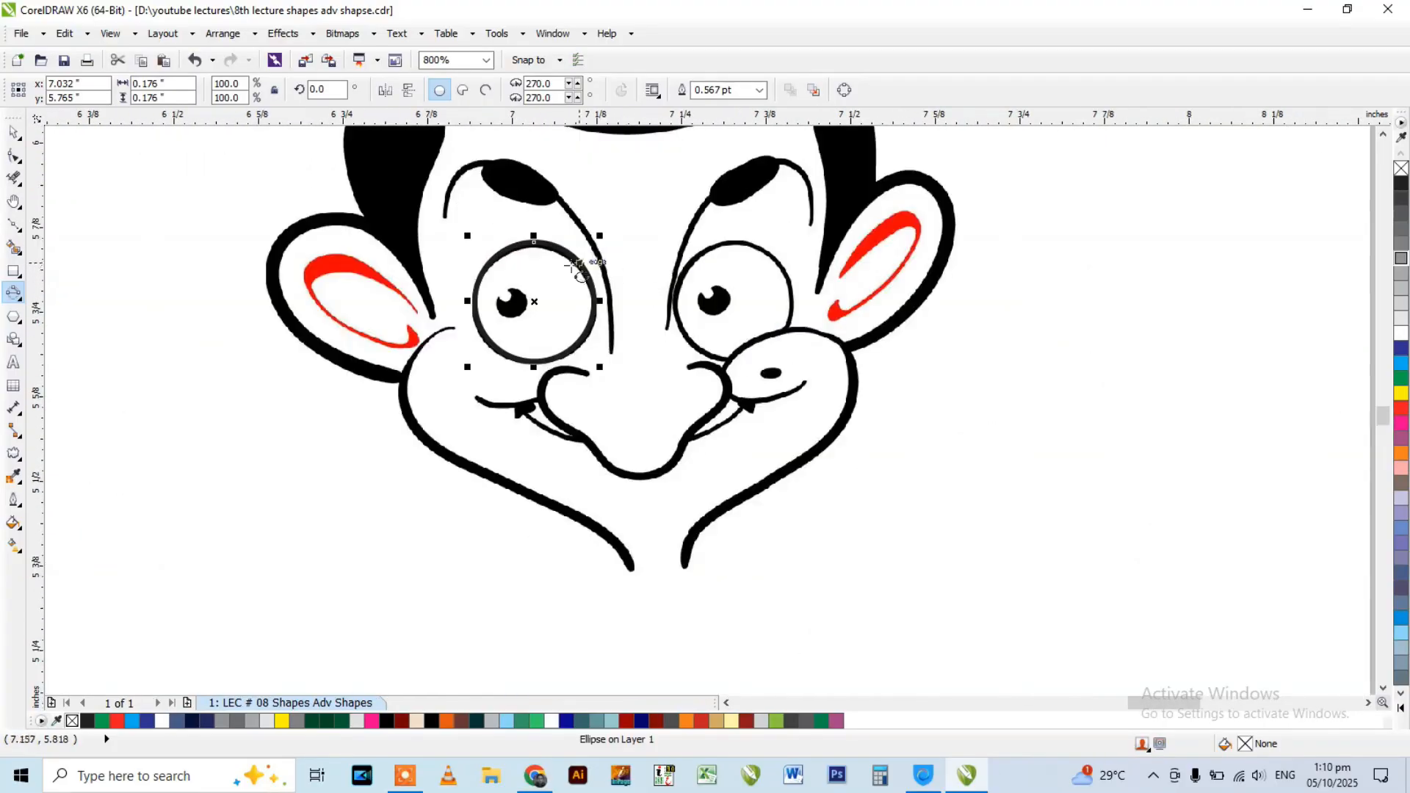
pyautogui.scroll(1, 479, 380)
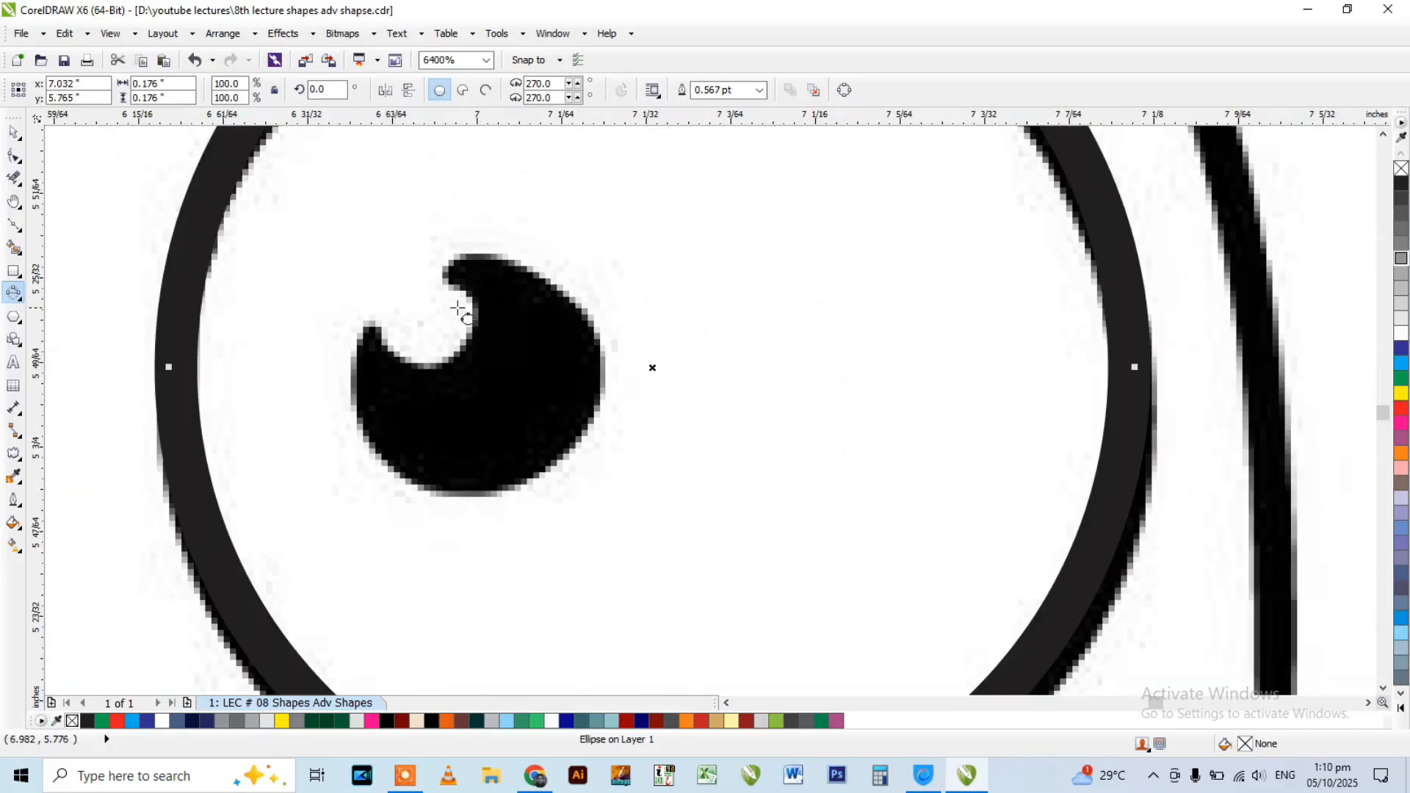
pyautogui.click(575, 322)
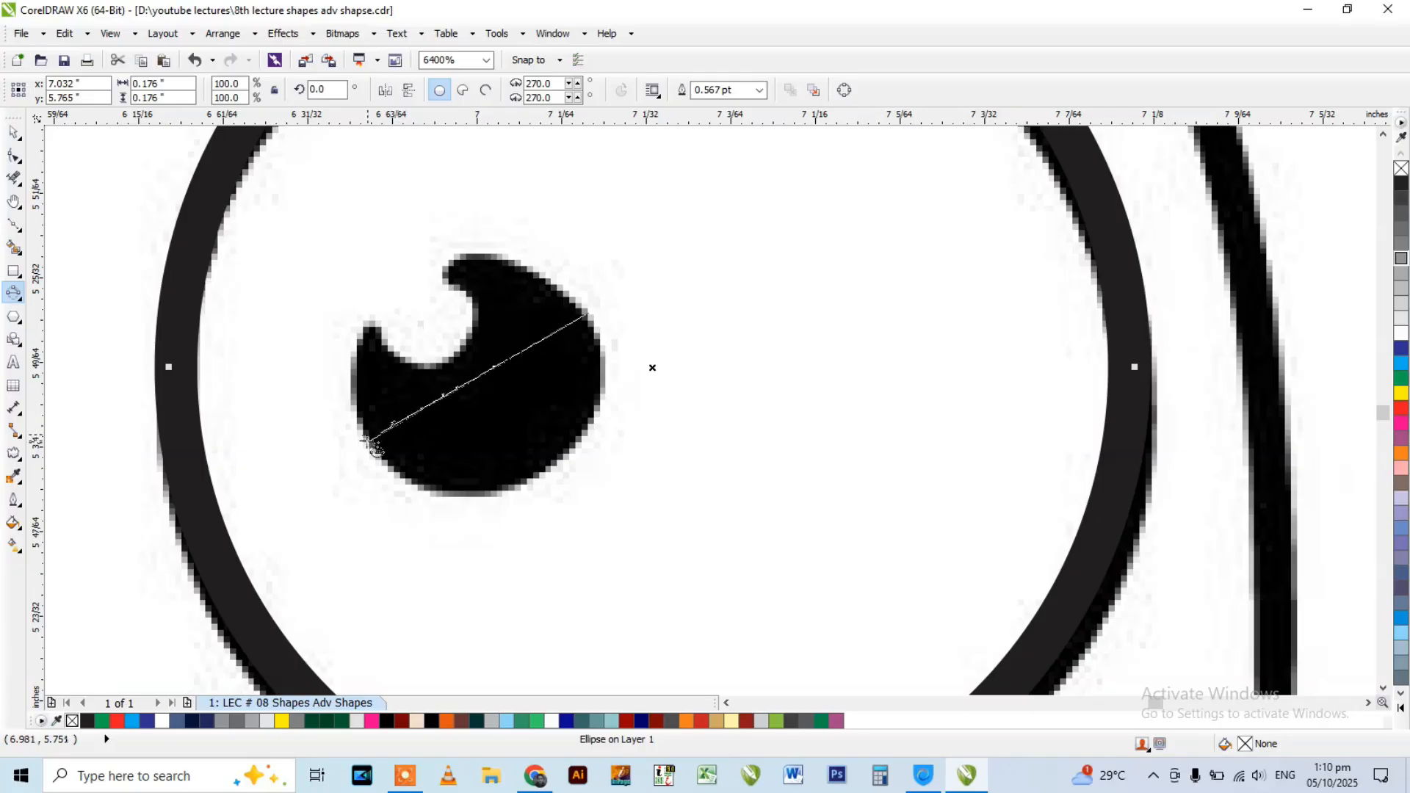
pyautogui.moveTo(376, 446); pyautogui.dragTo(378, 445)
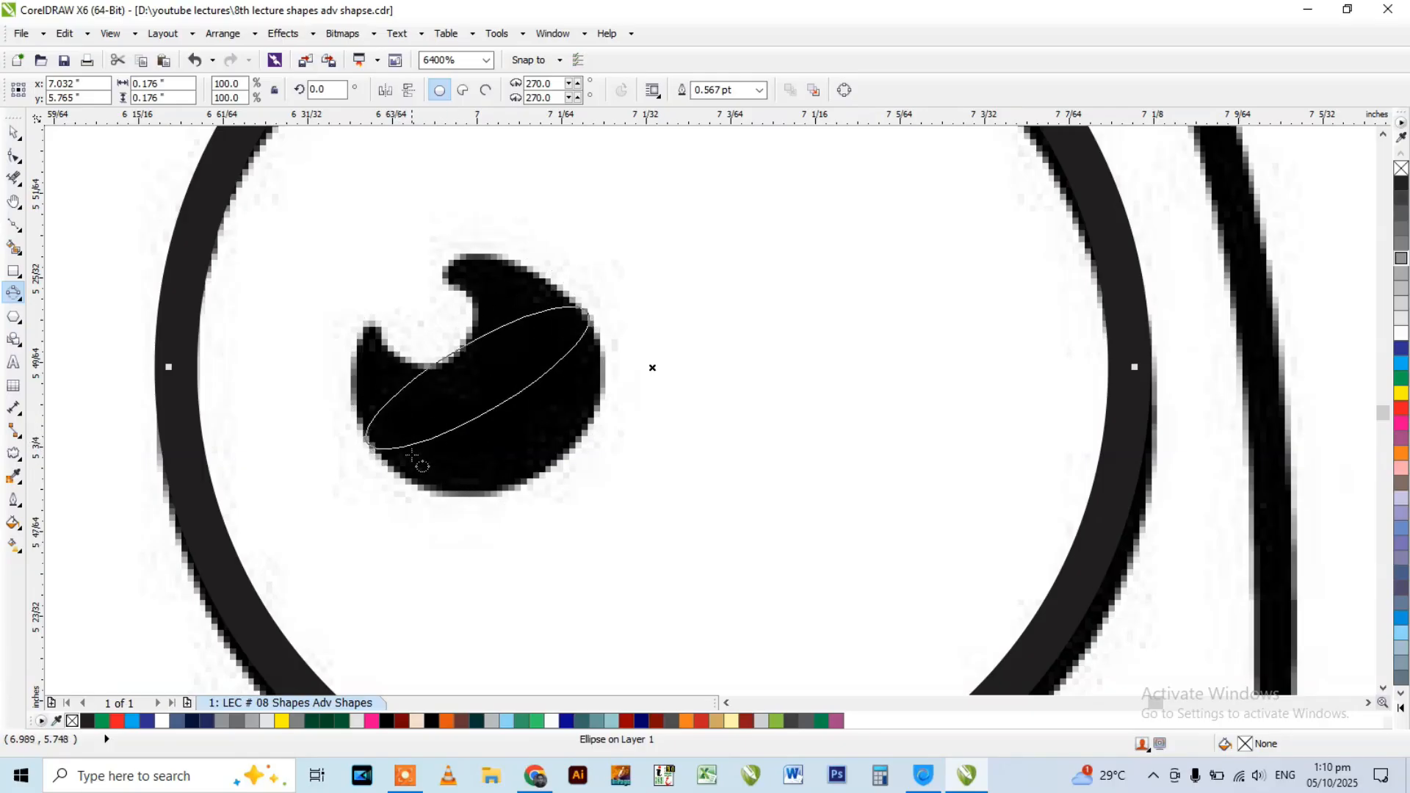
pyautogui.click(474, 503)
pyautogui.scroll(-3, 540, 383)
pyautogui.press('space')
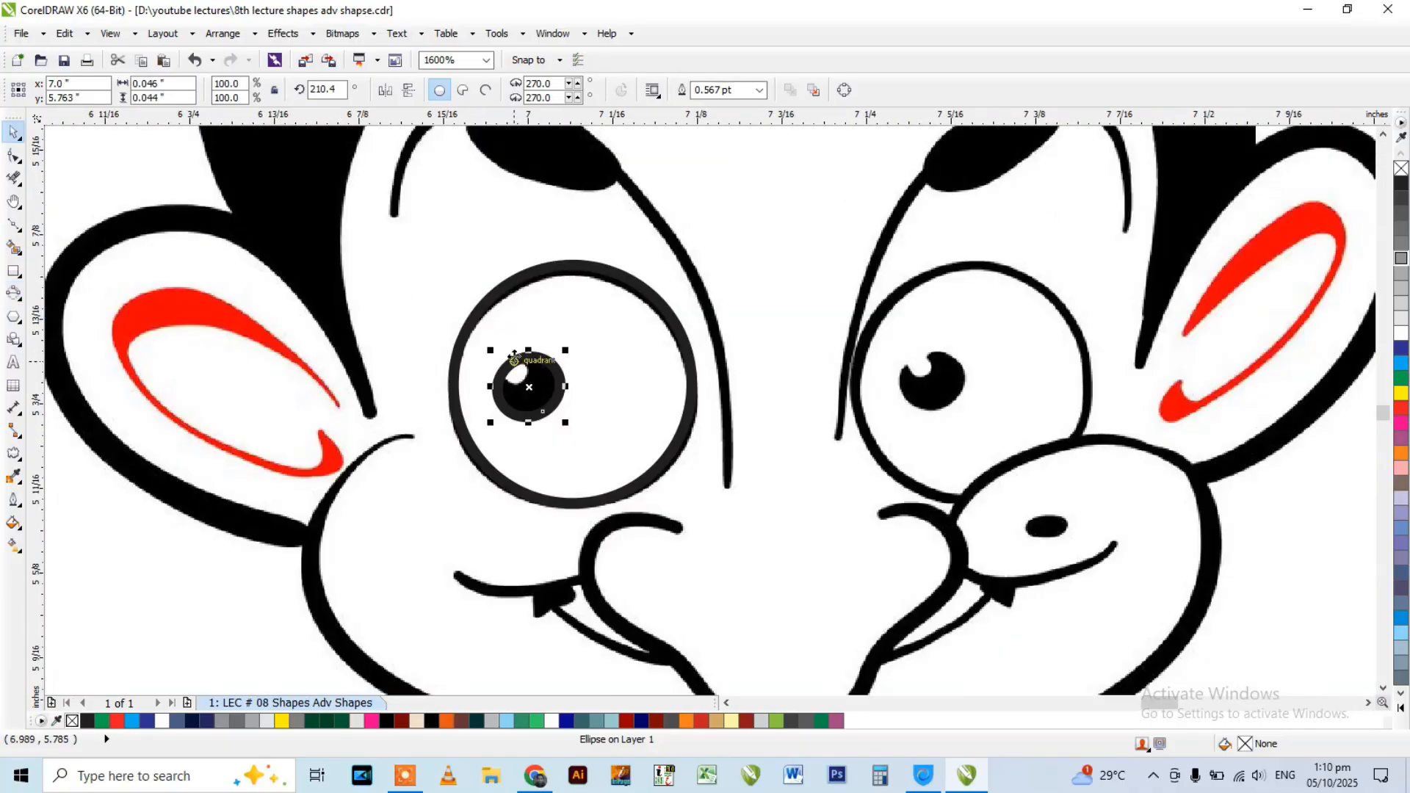
# Trace the outline of the cartoon face's right eye with a 3-Point Ellipse about 0.171 in across.
pyautogui.scroll(-1, 638, 271)
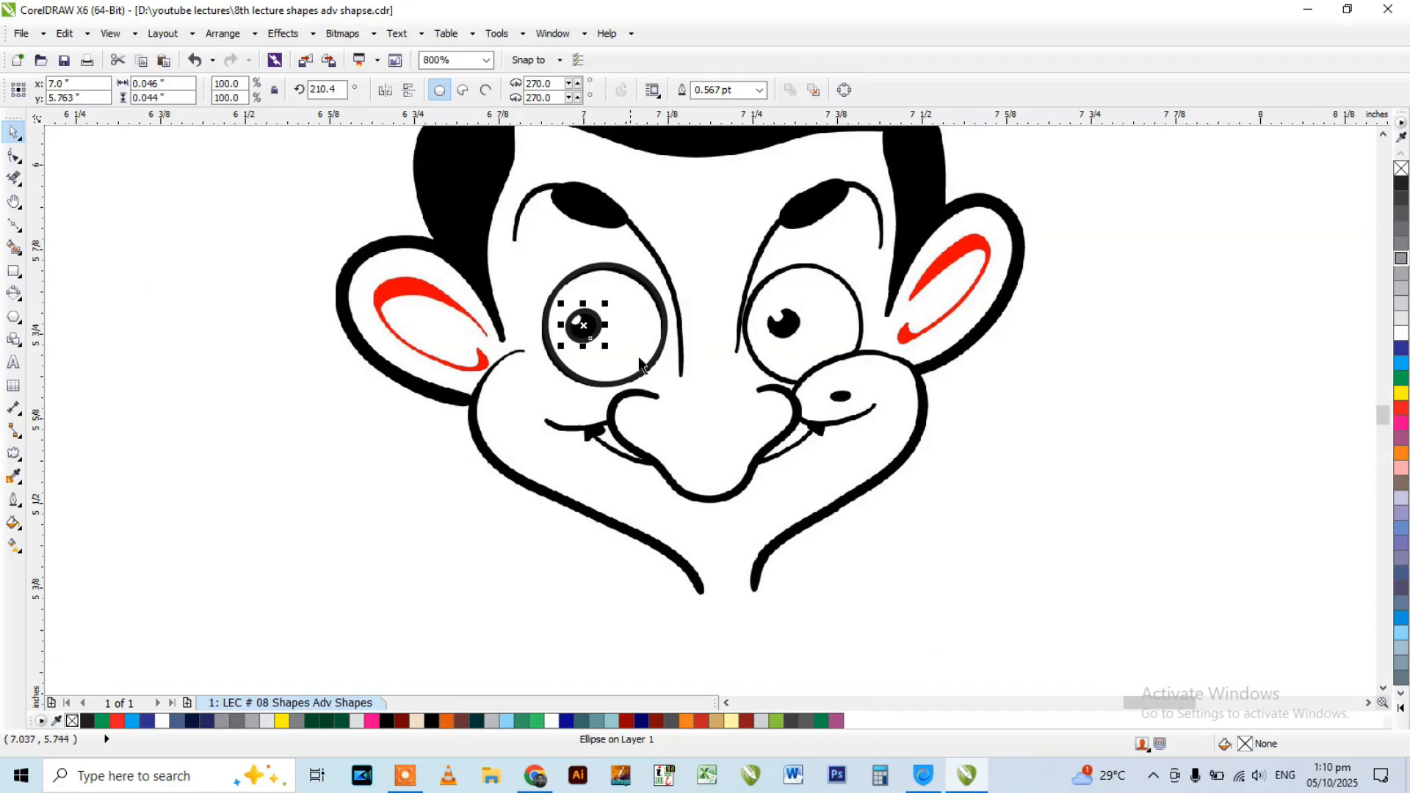
pyautogui.click(18, 274)
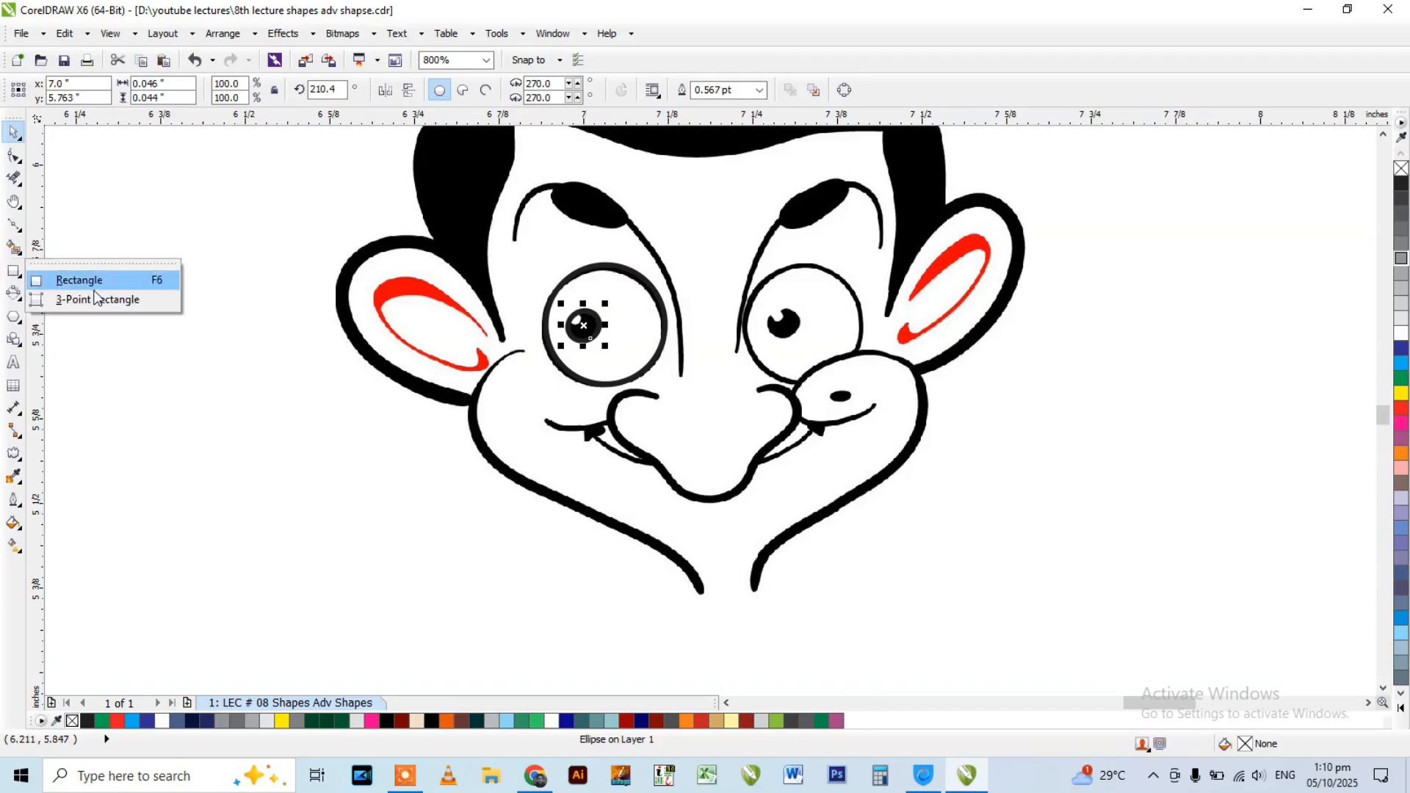
pyautogui.click(9, 298)
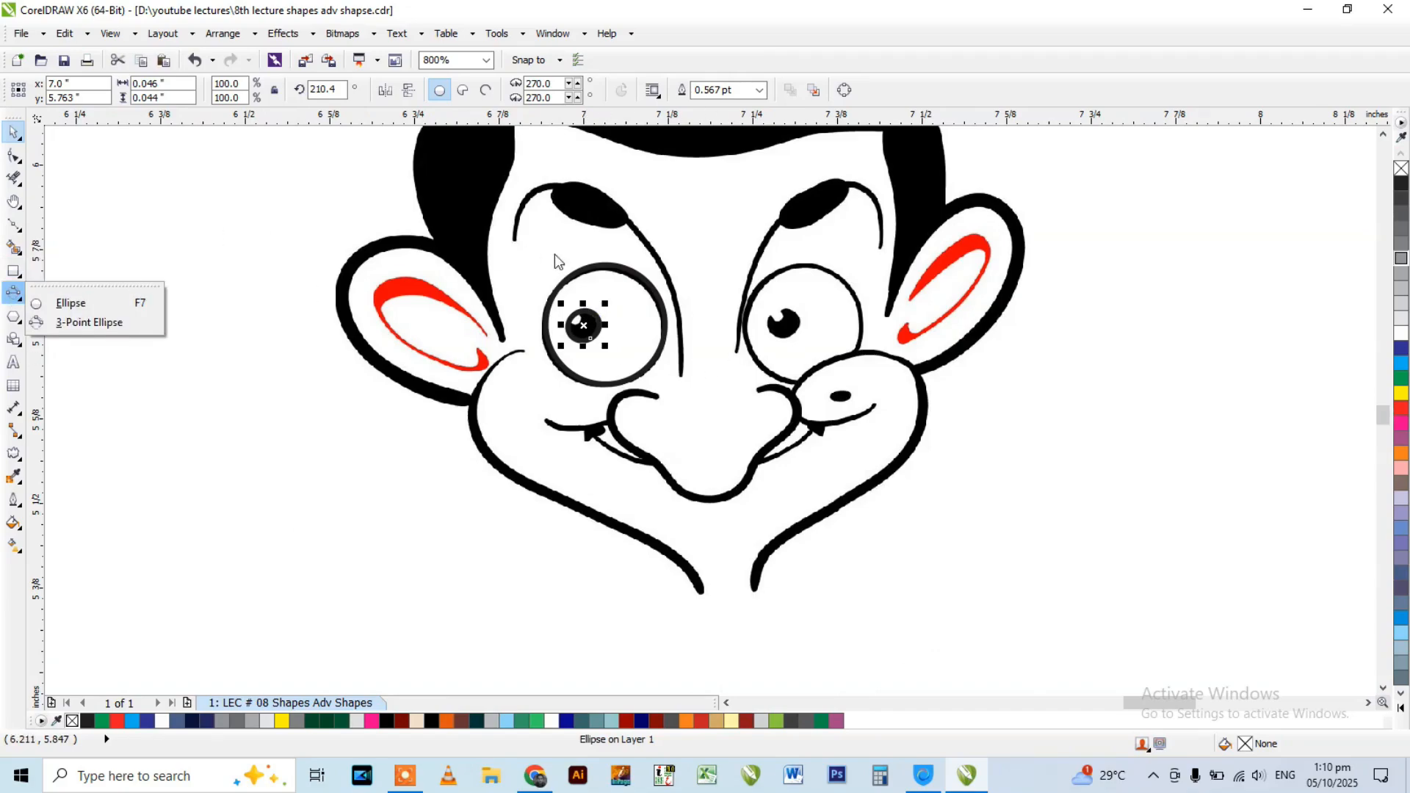
pyautogui.scroll(-1, 556, 260)
pyautogui.scroll(2, 719, 287)
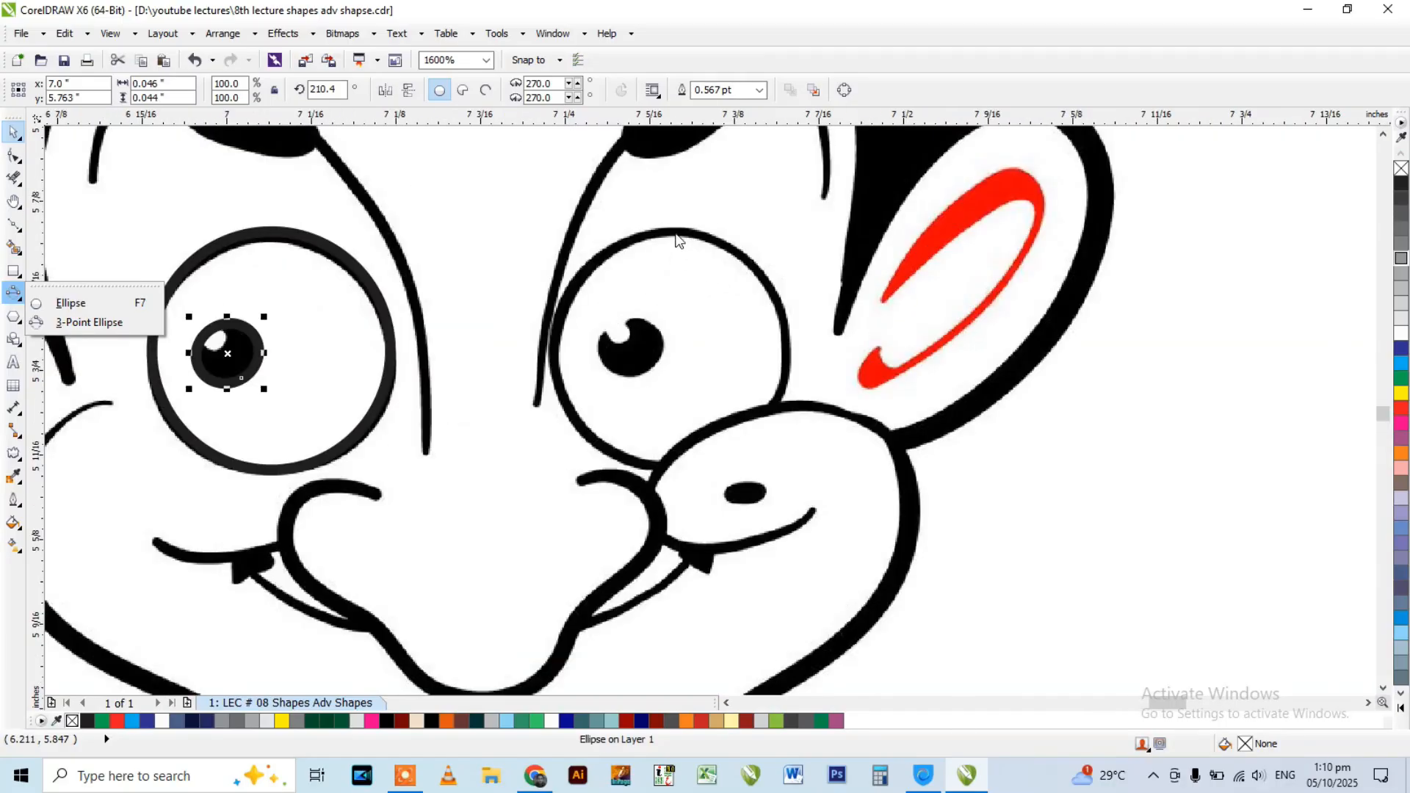
pyautogui.click(676, 240)
pyautogui.click(674, 232)
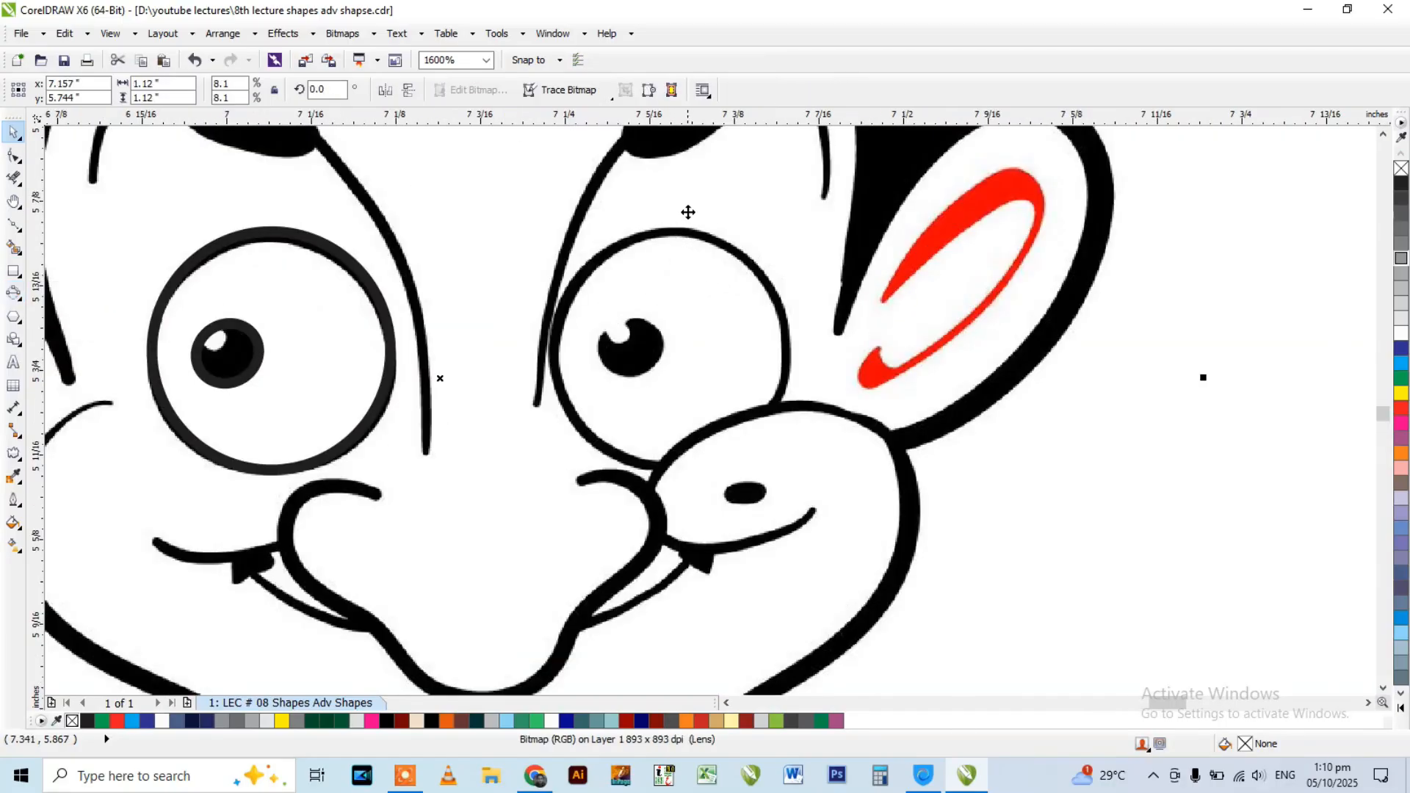
pyautogui.click(13, 292)
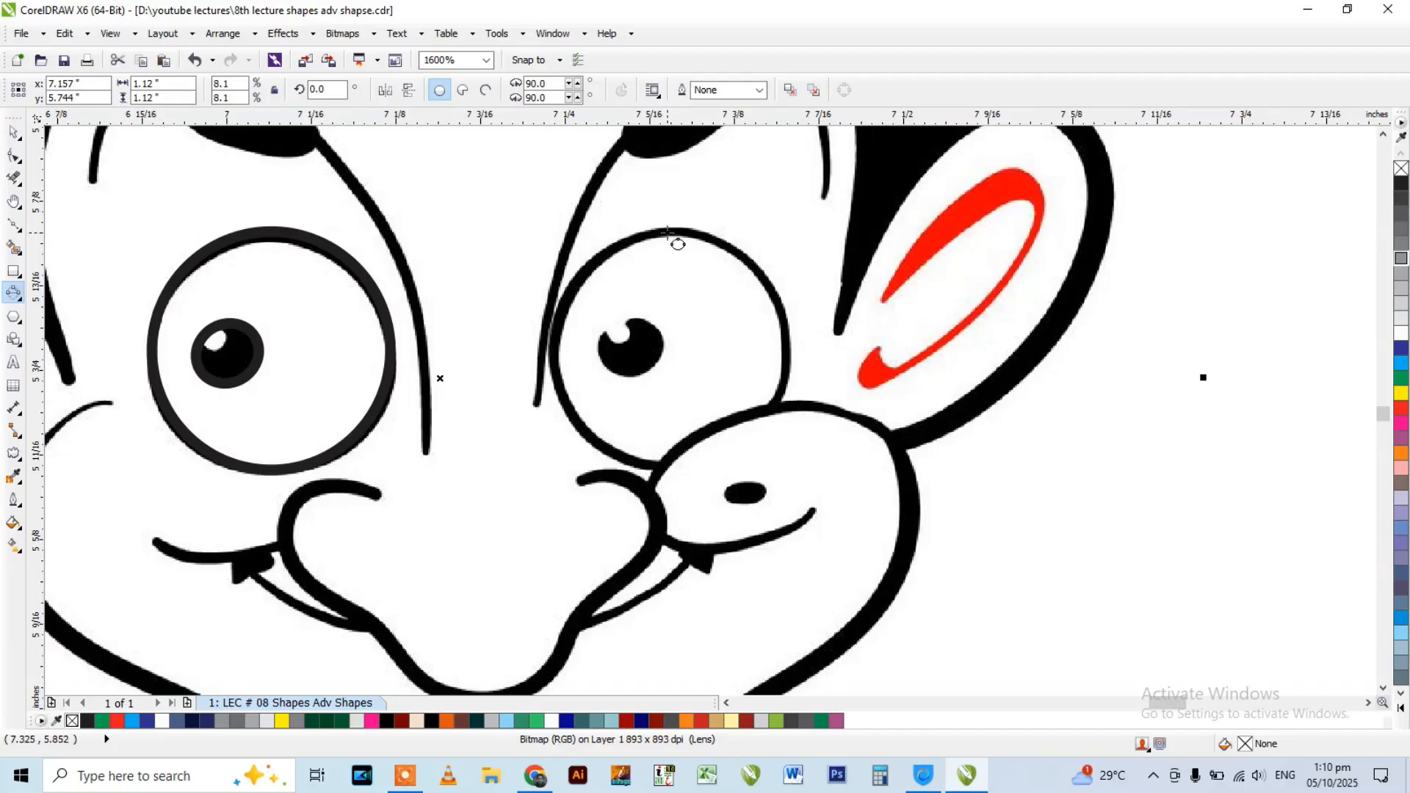
pyautogui.moveTo(669, 234); pyautogui.dragTo(700, 456)
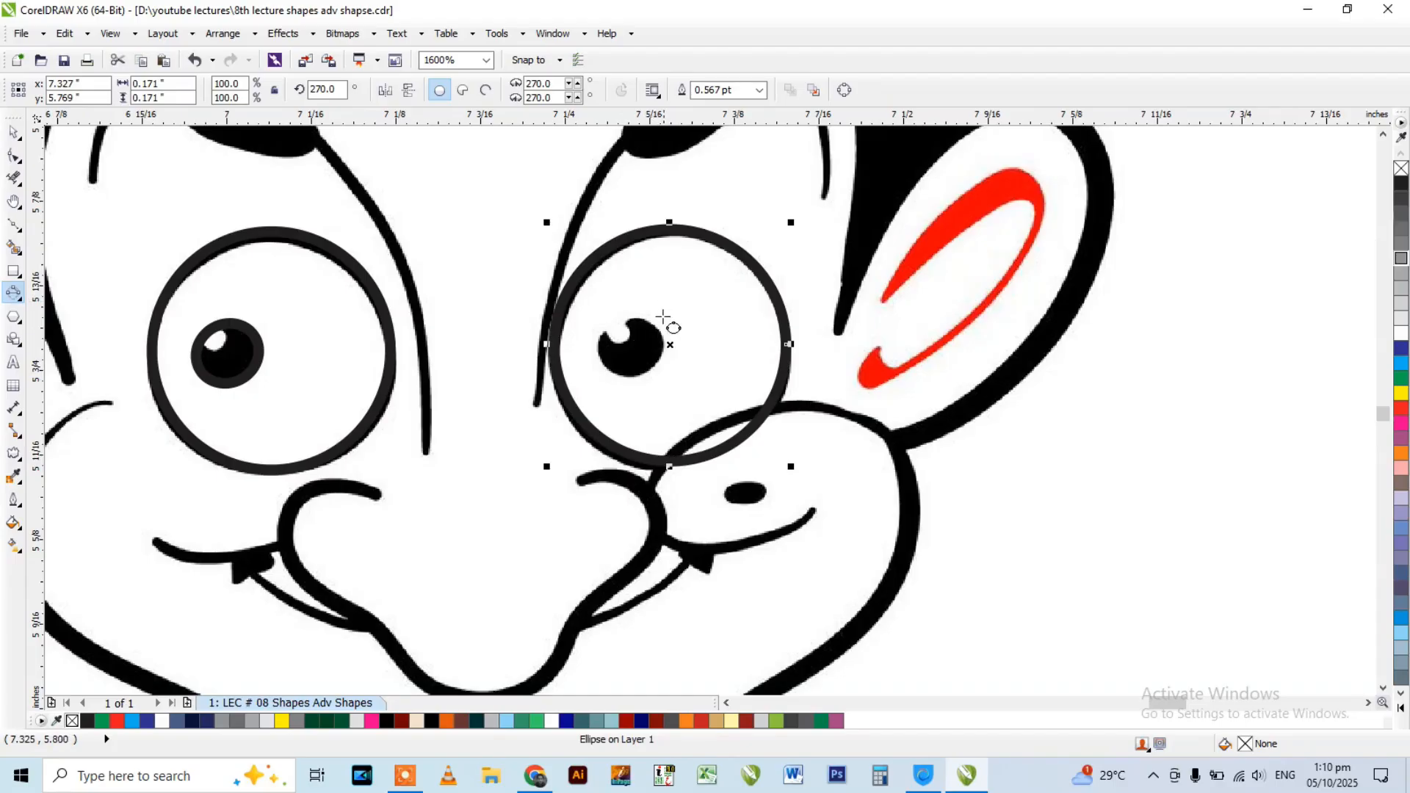
# Trace the outline of the Mickey Mouse face's left eye with a tilted 3-Point Ellipse about 0.104 by 0.229 in.
pyautogui.scroll(-6, 661, 294)
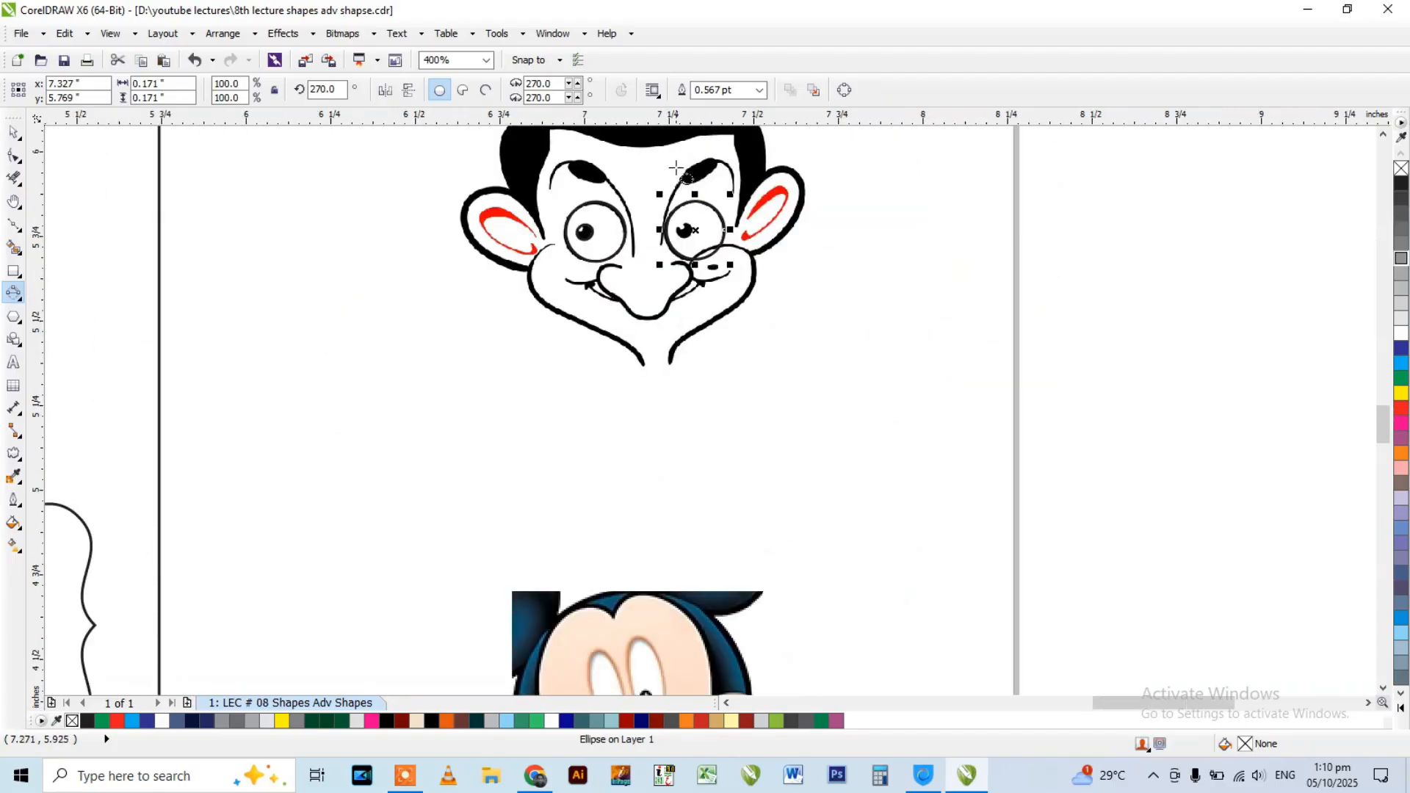
pyautogui.scroll(2, 664, 242)
pyautogui.scroll(-1, 660, 327)
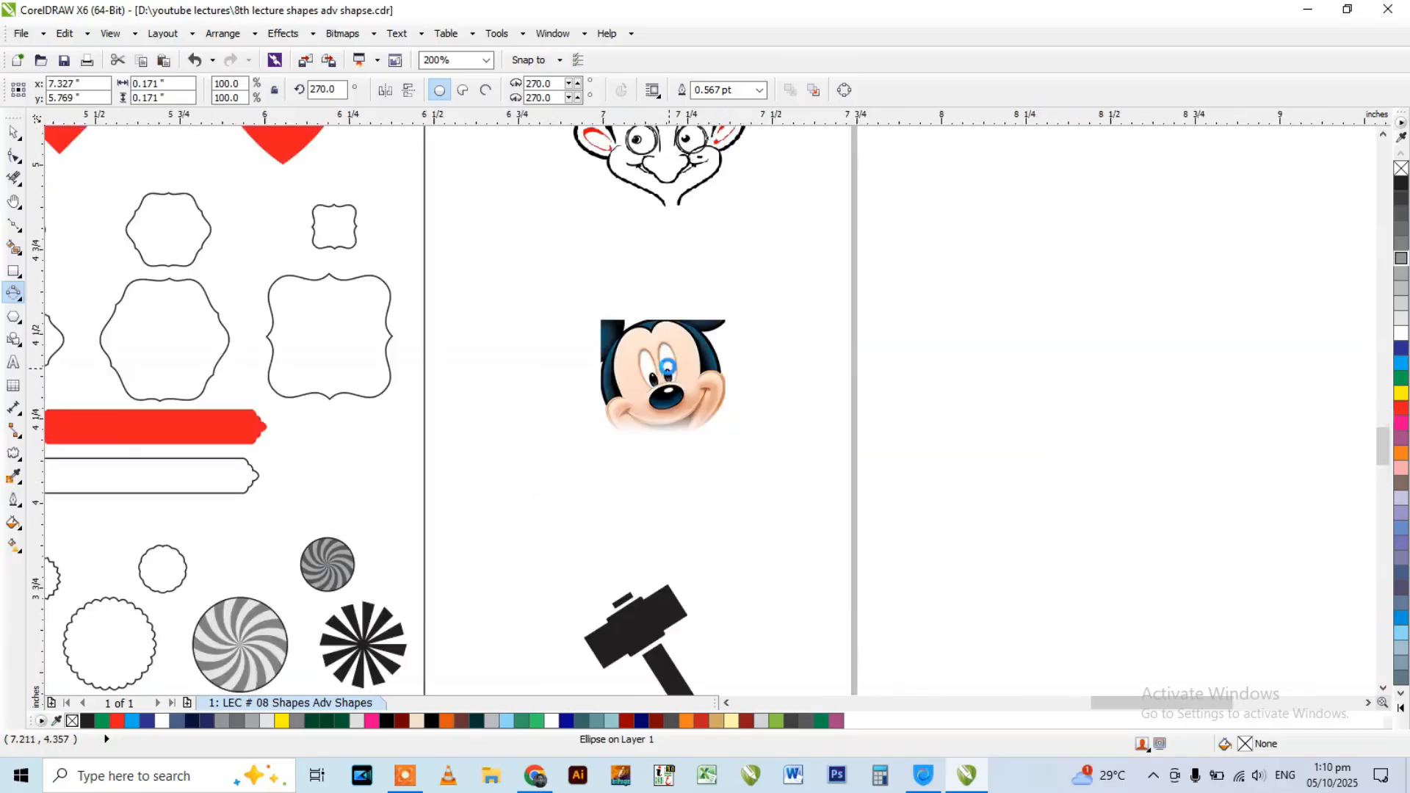
pyautogui.scroll(3, 667, 415)
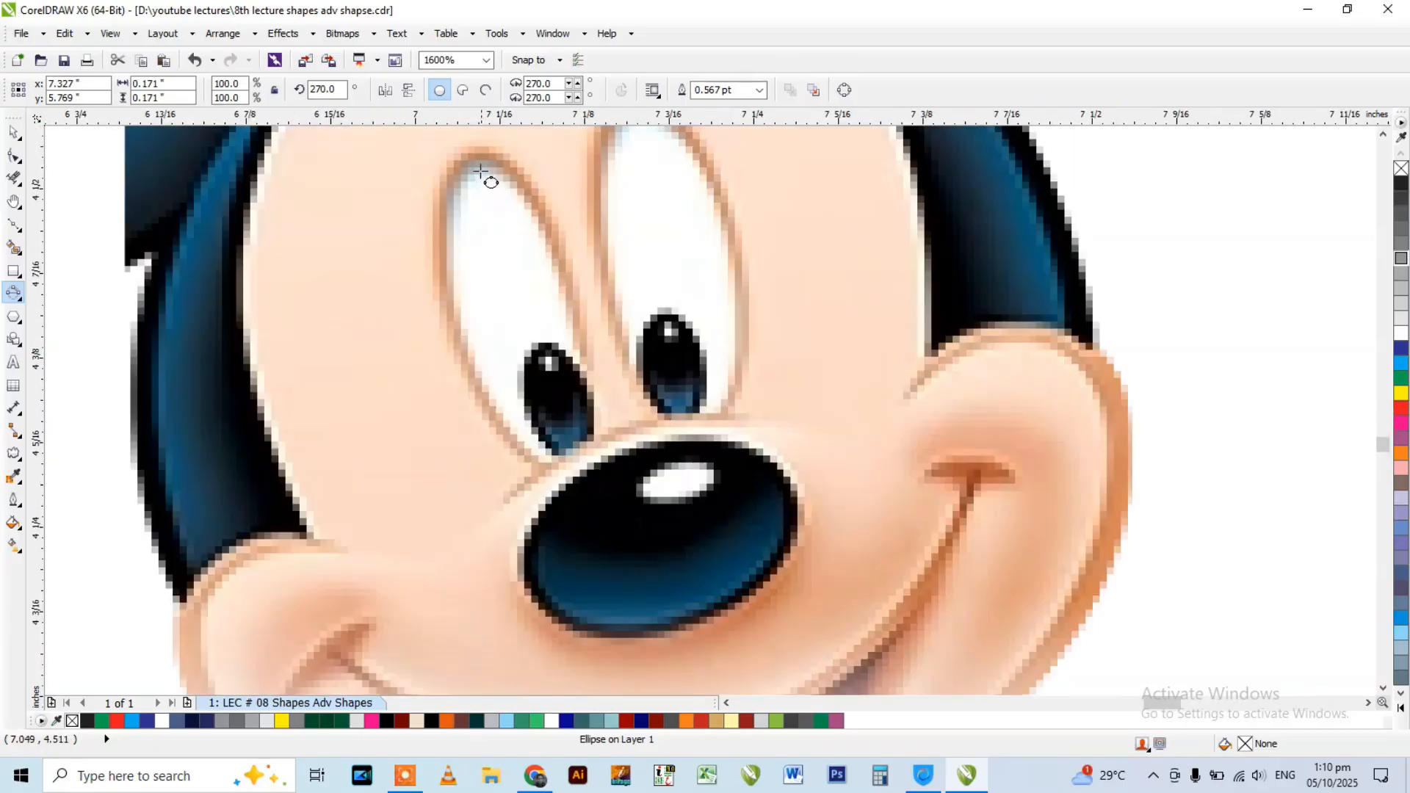
pyautogui.moveTo(472, 156); pyautogui.dragTo(574, 453)
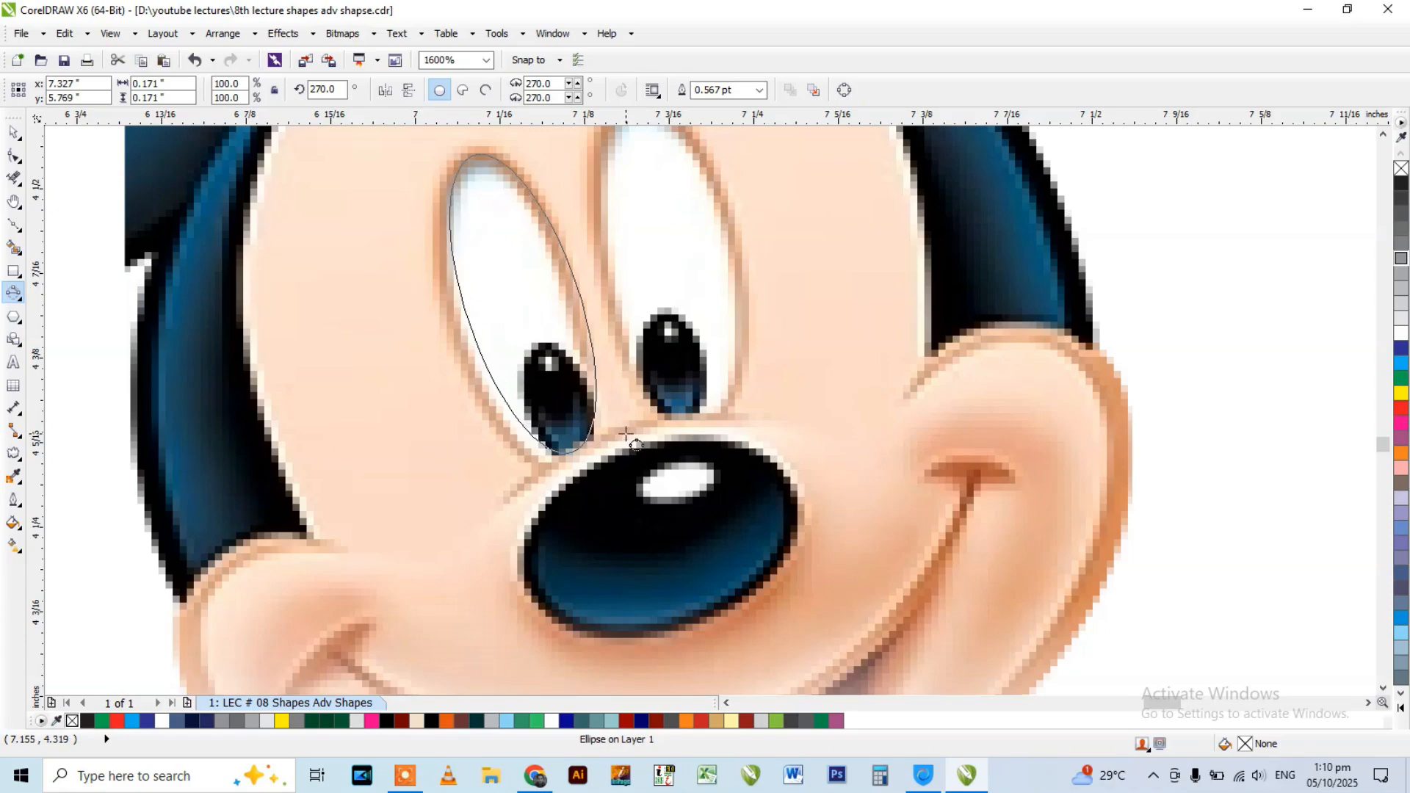
pyautogui.press('Escape')
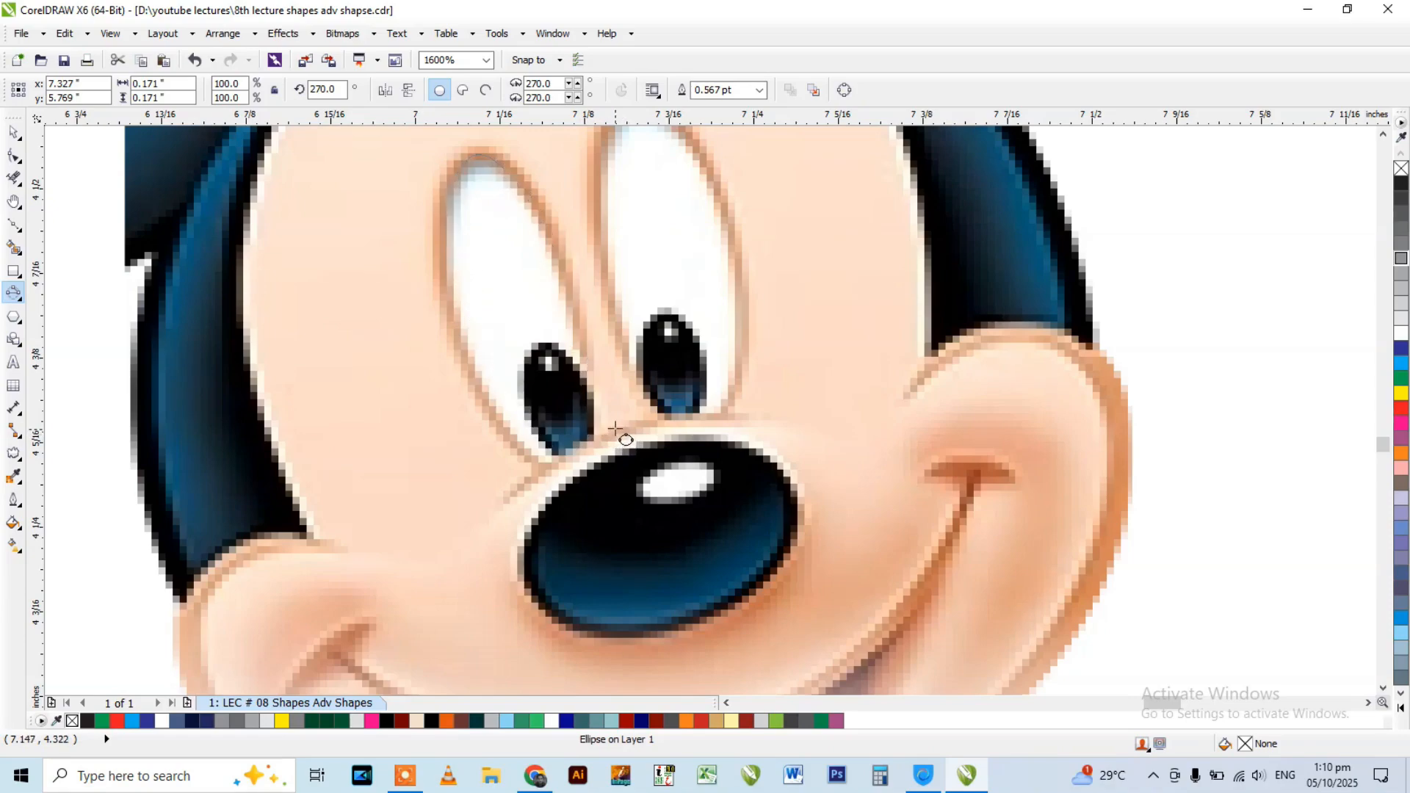
pyautogui.moveTo(478, 152); pyautogui.dragTo(562, 459)
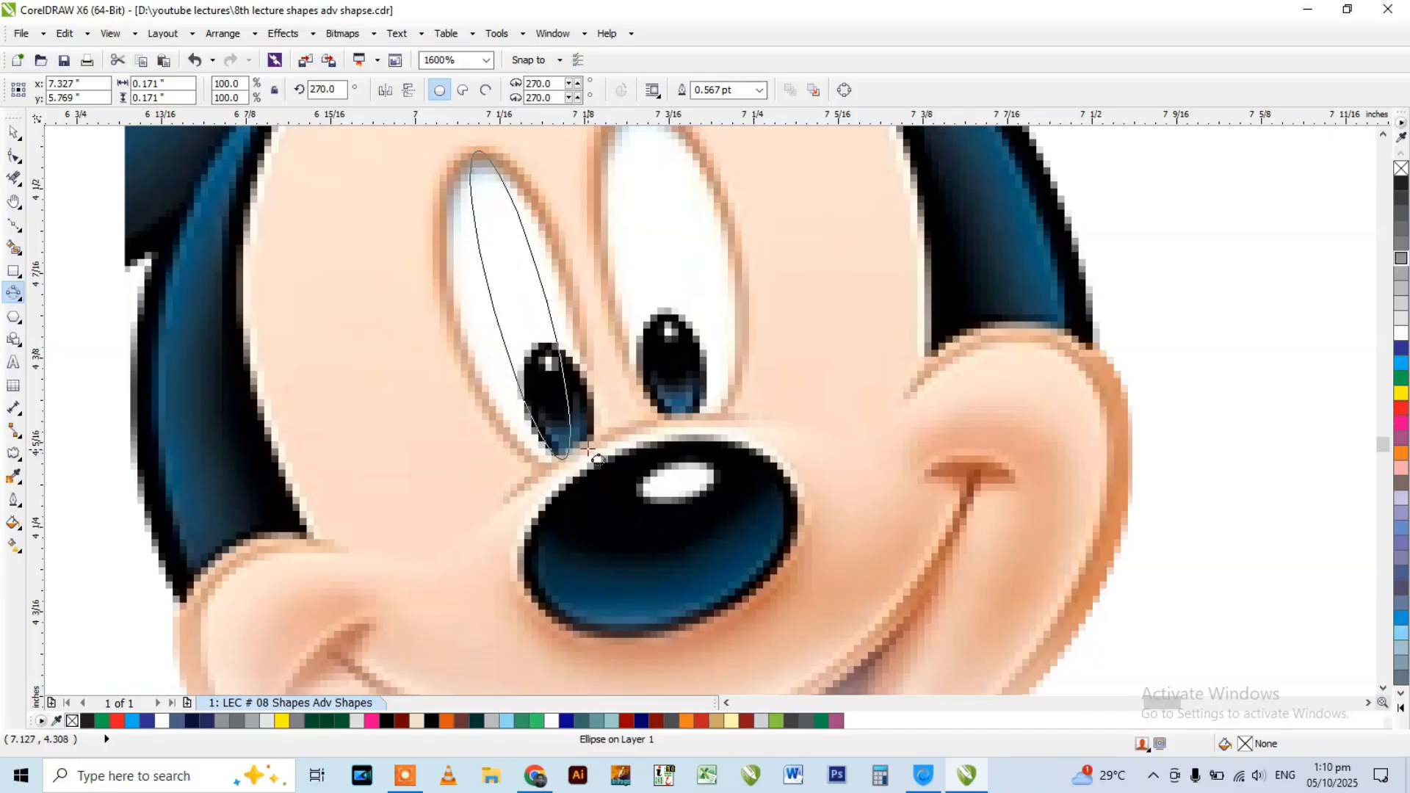
pyautogui.click(619, 442)
# Trace that eye's pupil with a 3-Point Ellipse about 0.047 by 0.081 in and its highlight with one about 0.009 by 0.01 in.
pyautogui.scroll(1, 595, 412)
pyautogui.moveTo(504, 293); pyautogui.dragTo(556, 509)
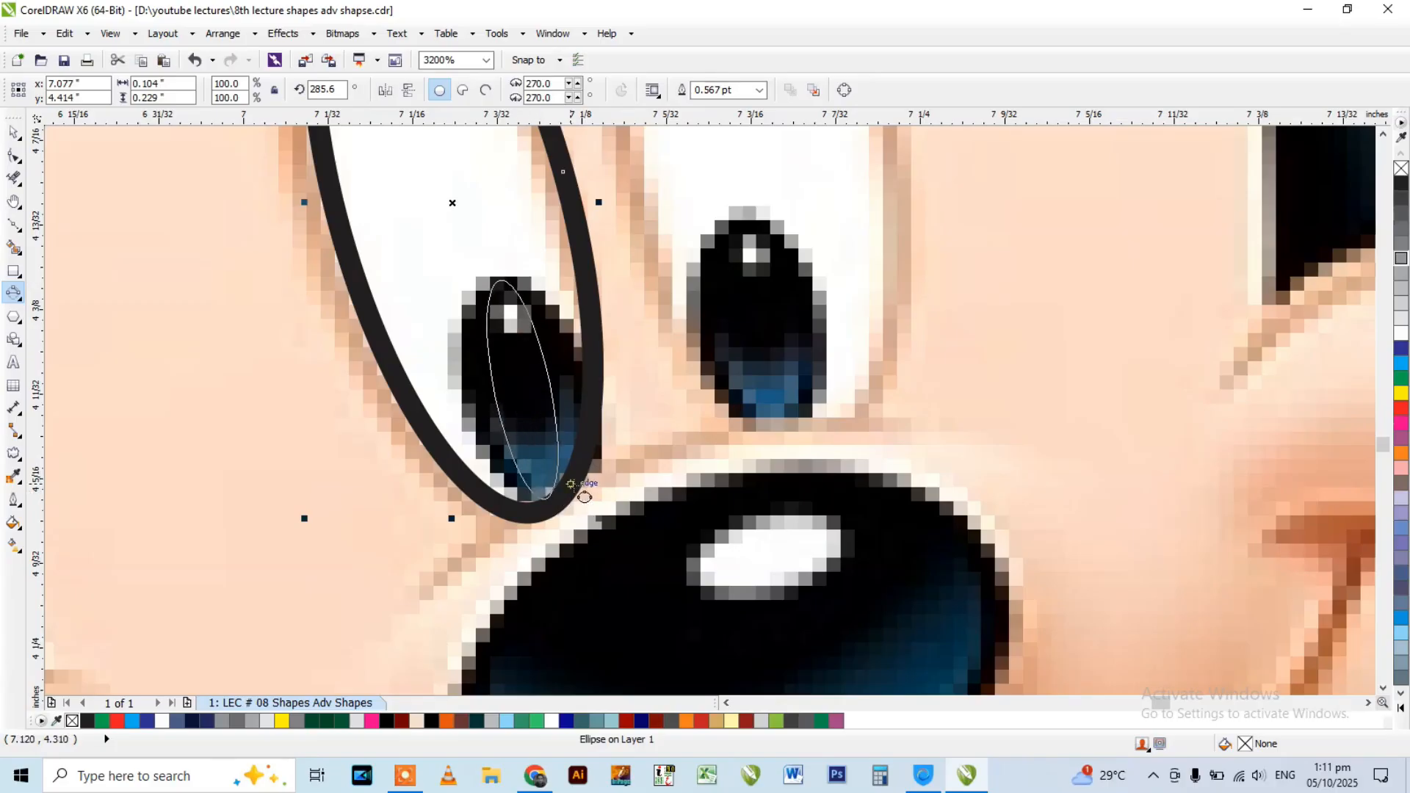
pyautogui.click(597, 475)
pyautogui.scroll(2, 519, 316)
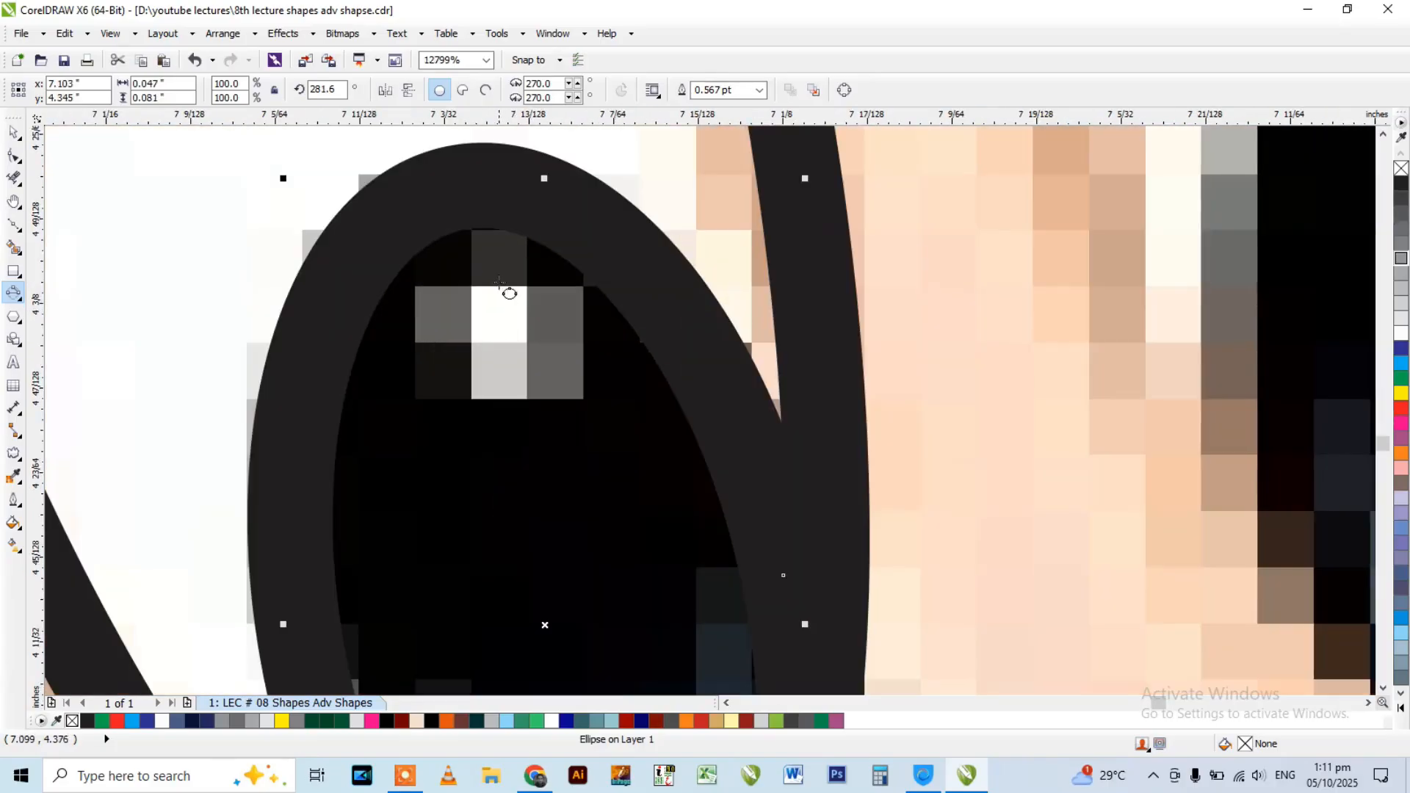
pyautogui.moveTo(526, 384)
pyautogui.mouseDown()
pyautogui.moveTo(522, 405)
pyautogui.moveTo(514, 396)
pyautogui.mouseUp()
pyautogui.click(560, 382)
pyautogui.scroll(-4, 559, 382)
pyautogui.press('space')
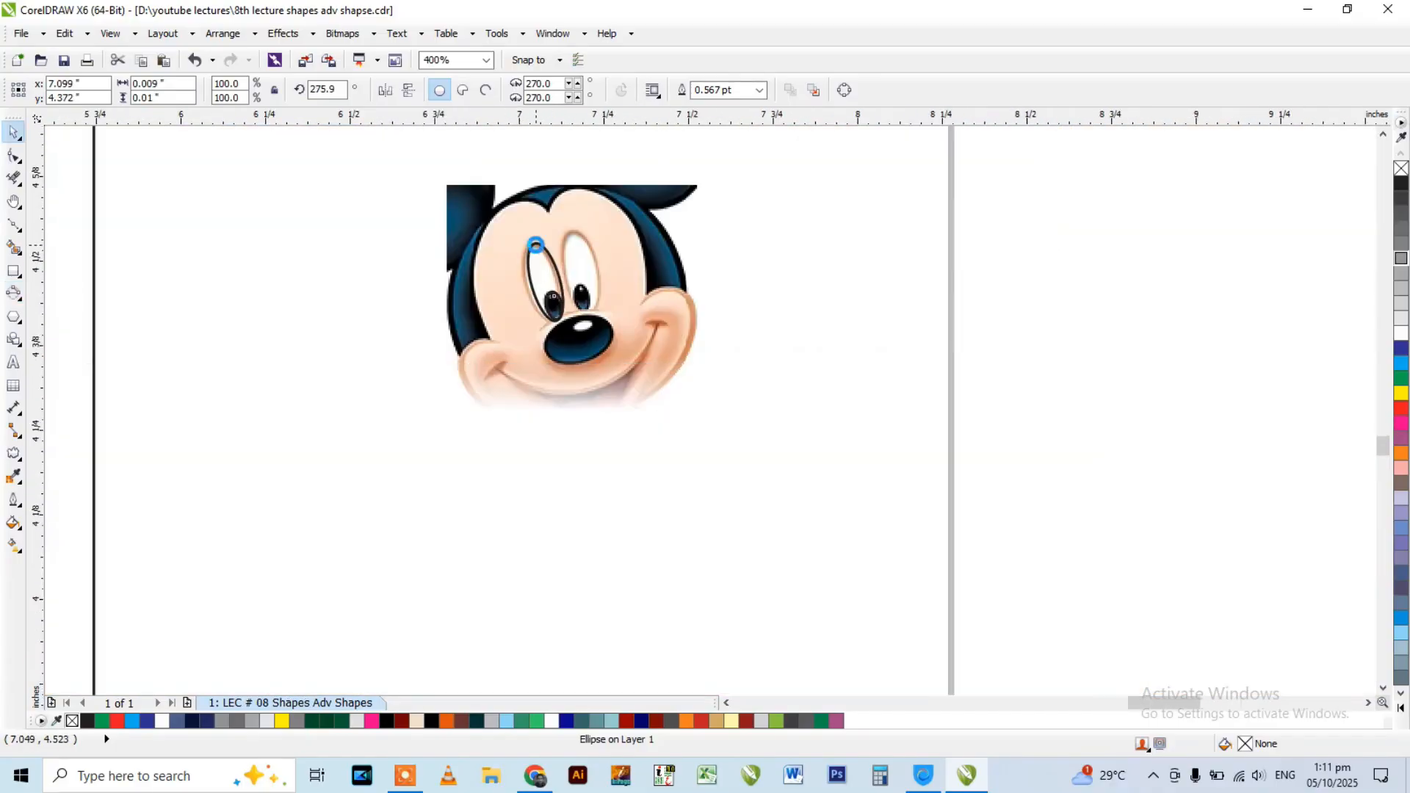
# Set the outline width of the three traced eye ellipses to Hairline.
pyautogui.moveTo(502, 231); pyautogui.dragTo(606, 411)
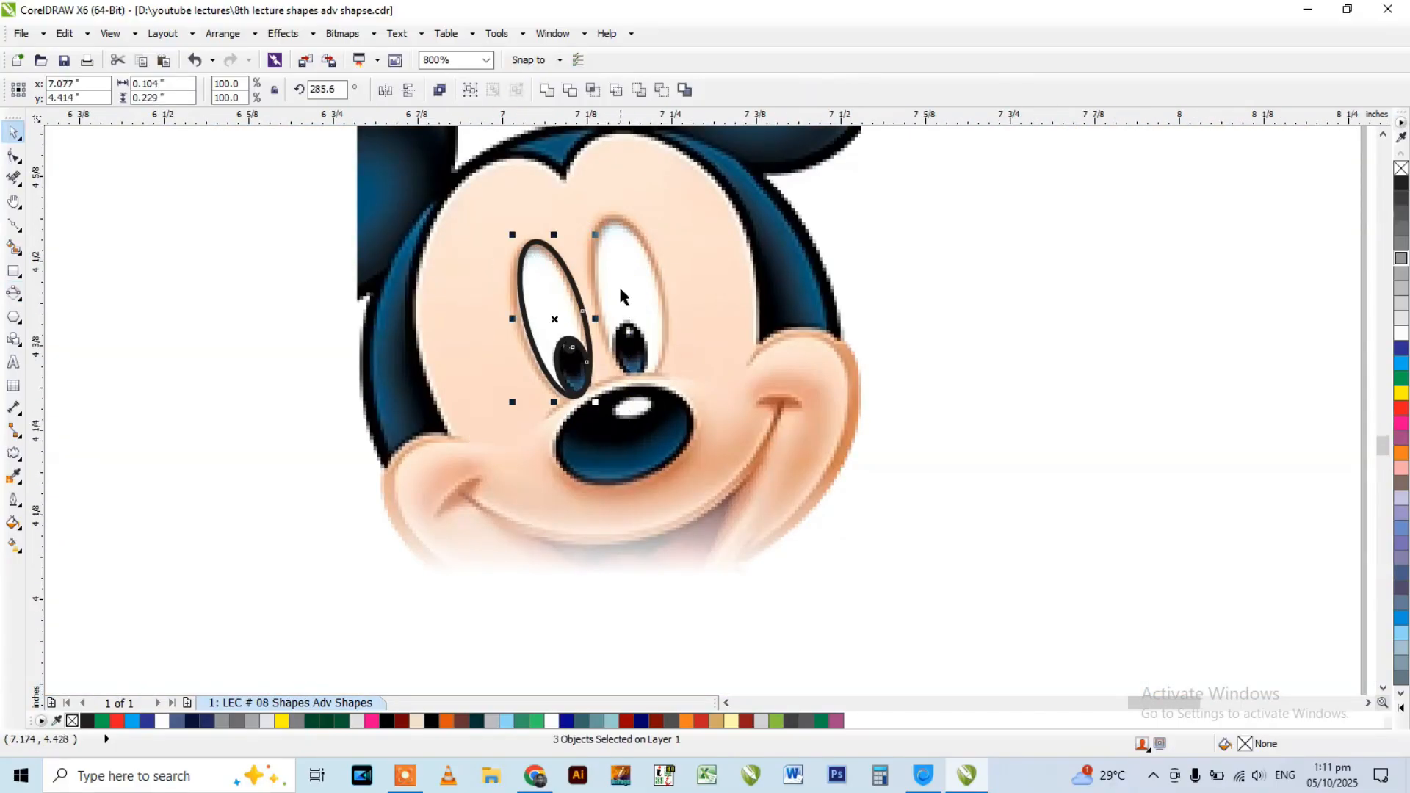
pyautogui.click(486, 229)
pyautogui.moveTo(468, 222); pyautogui.dragTo(641, 354)
pyautogui.press('F12')
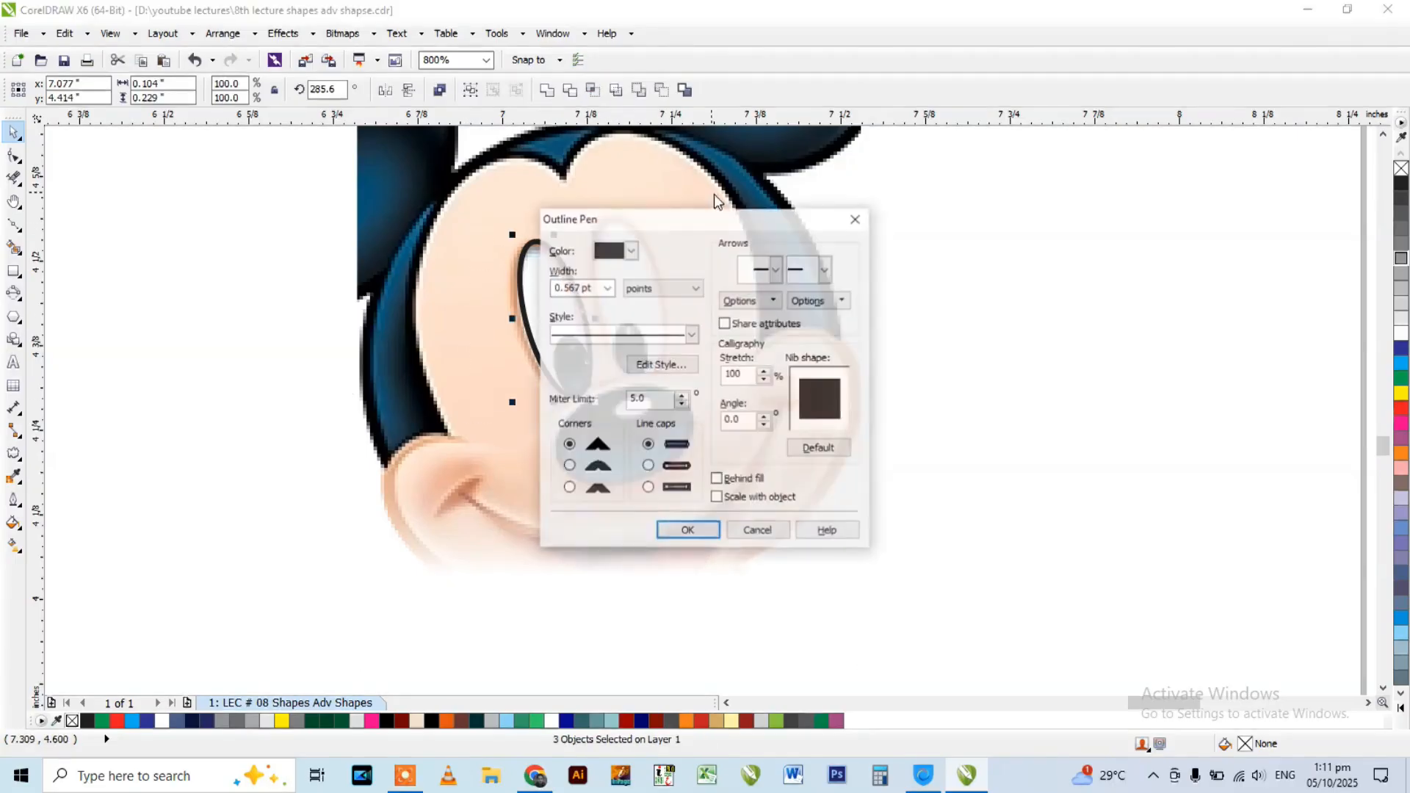
pyautogui.click(607, 287)
pyautogui.click(581, 316)
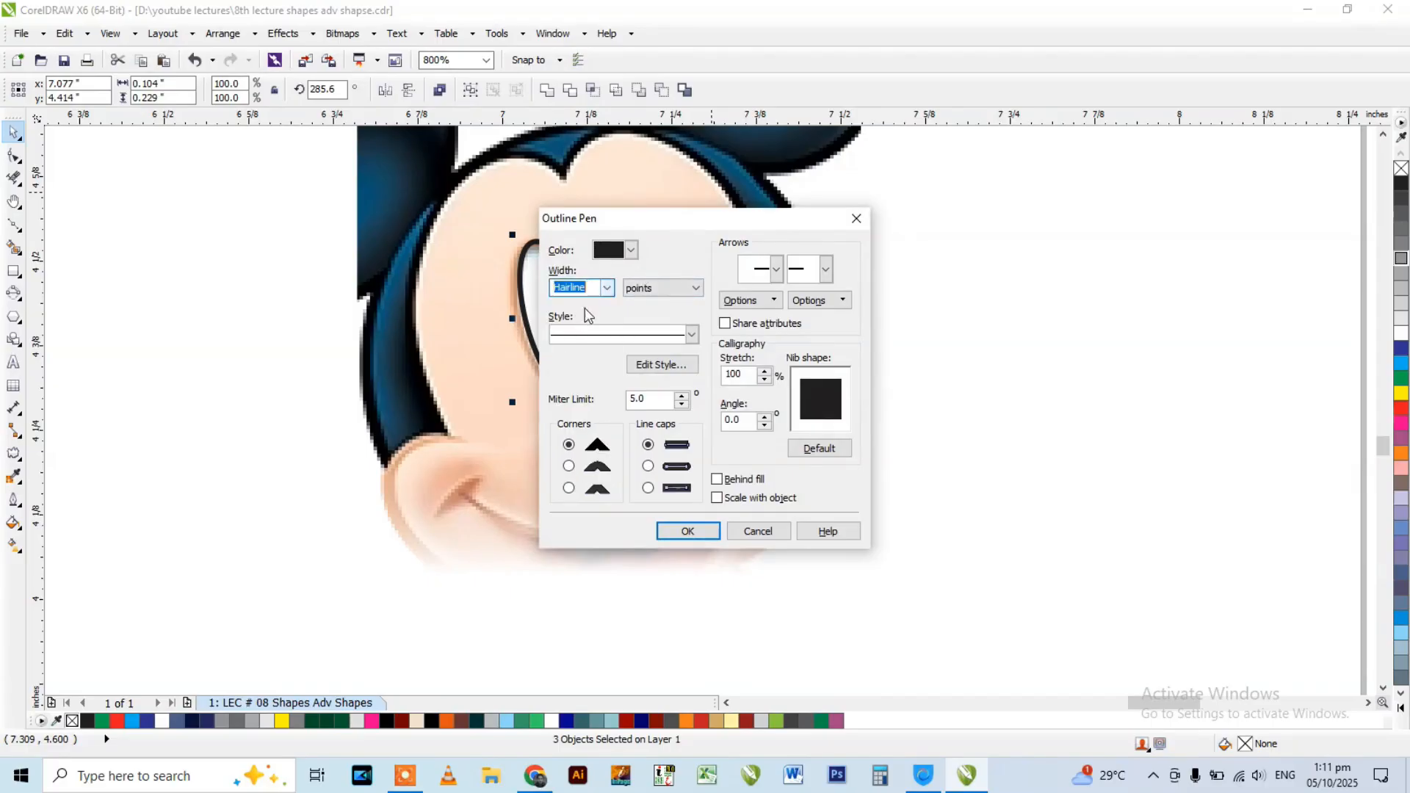
pyautogui.click(688, 530)
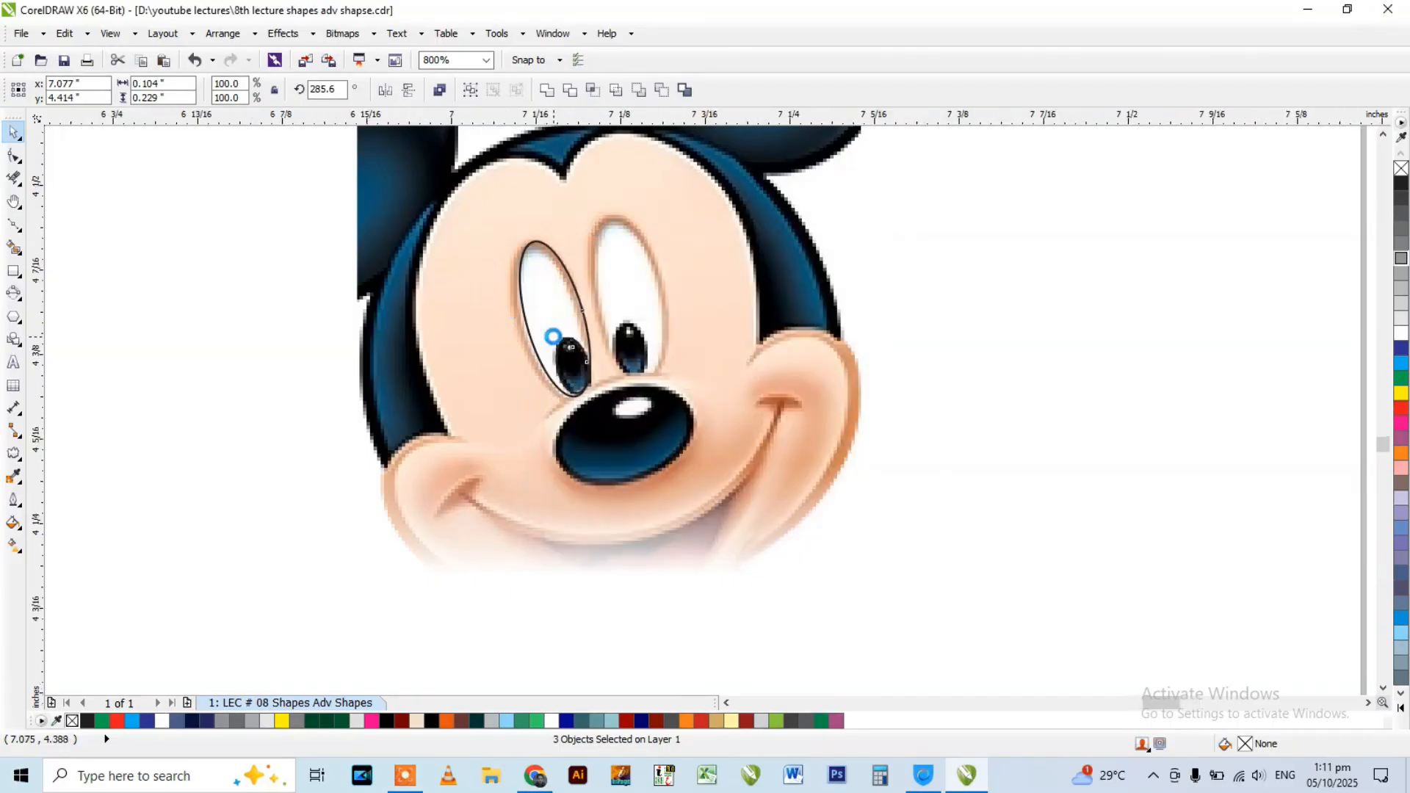
# Fill the three eye ellipses black and move them to the empty area left of the Mickey Mouse face.
pyautogui.scroll(3, 589, 334)
pyautogui.scroll(-3, 590, 334)
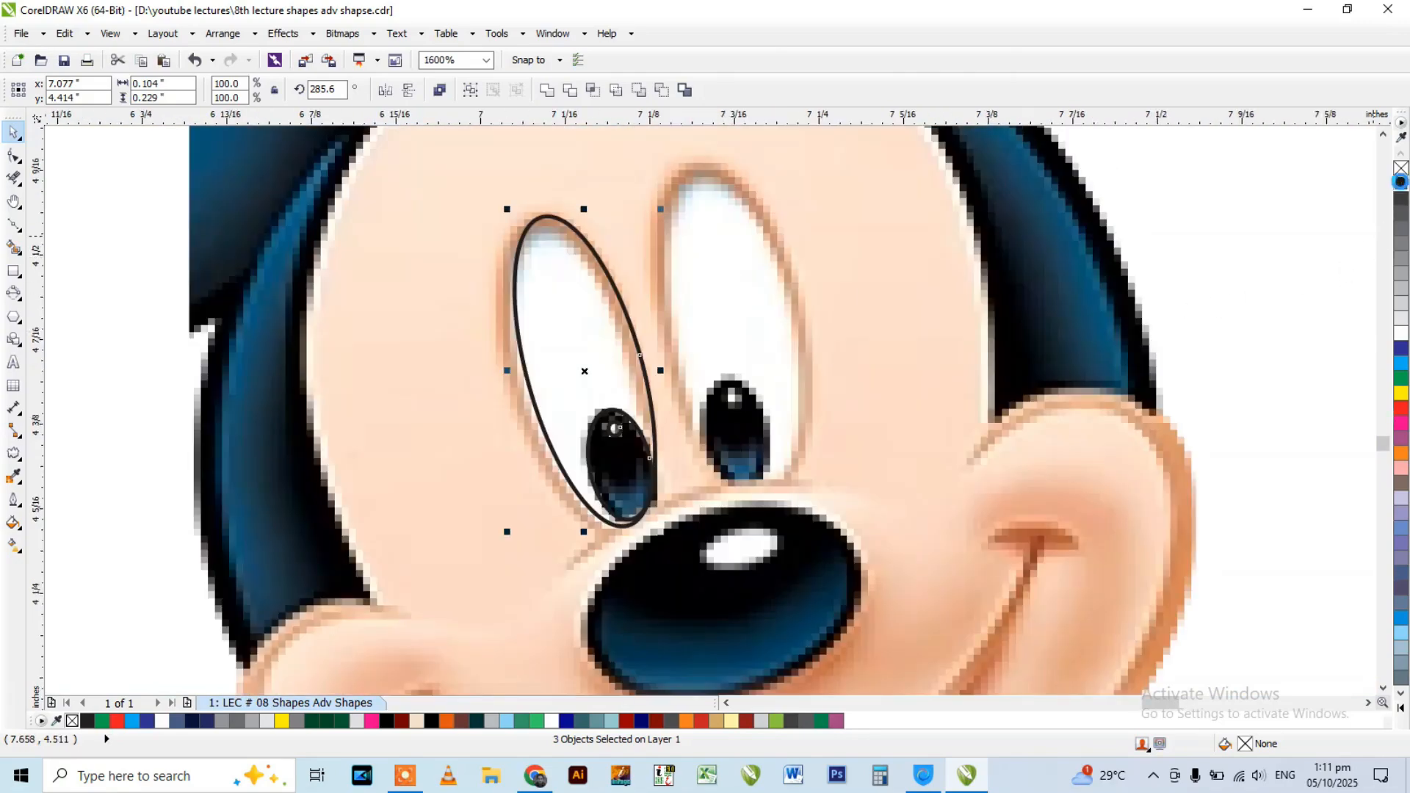
pyautogui.click(1402, 187)
pyautogui.scroll(-1, 612, 257)
pyautogui.moveTo(610, 274); pyautogui.dragTo(284, 273)
# Fill the moved eye's outer ellipse and the small pupil highlight with white.
pyautogui.press('Escape')
pyautogui.click(281, 278)
pyautogui.click(1401, 332)
pyautogui.moveTo(201, 316); pyautogui.dragTo(324, 406)
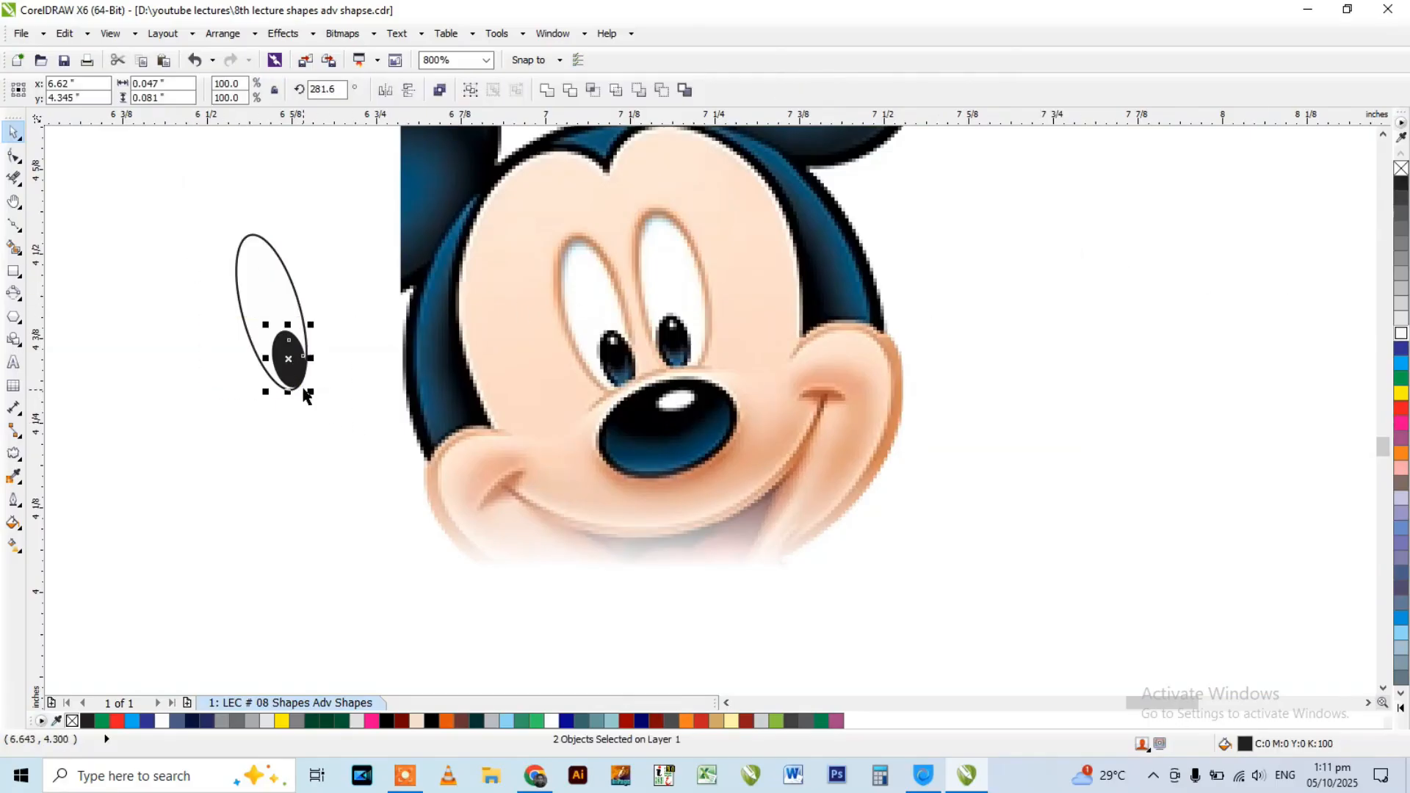
pyautogui.click(324, 355)
pyautogui.moveTo(331, 314); pyautogui.dragTo(245, 358)
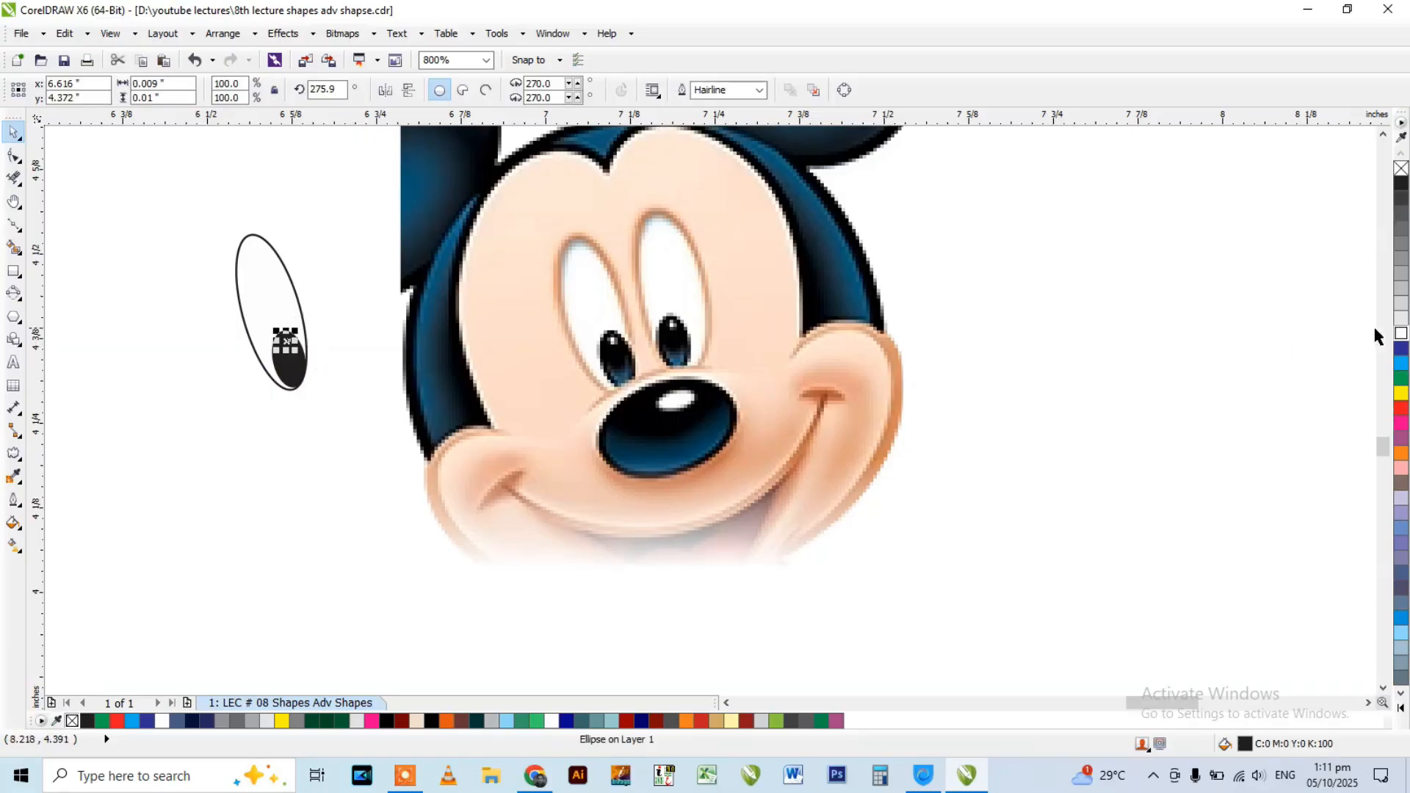
pyautogui.click(1402, 334)
pyautogui.press('Escape')
# Place a copy of the finished eye over the Mickey Mouse face's right eye and rotate it to 279.5 degrees.
pyautogui.moveTo(139, 186); pyautogui.dragTo(390, 420)
pyautogui.scroll(-1, 332, 323)
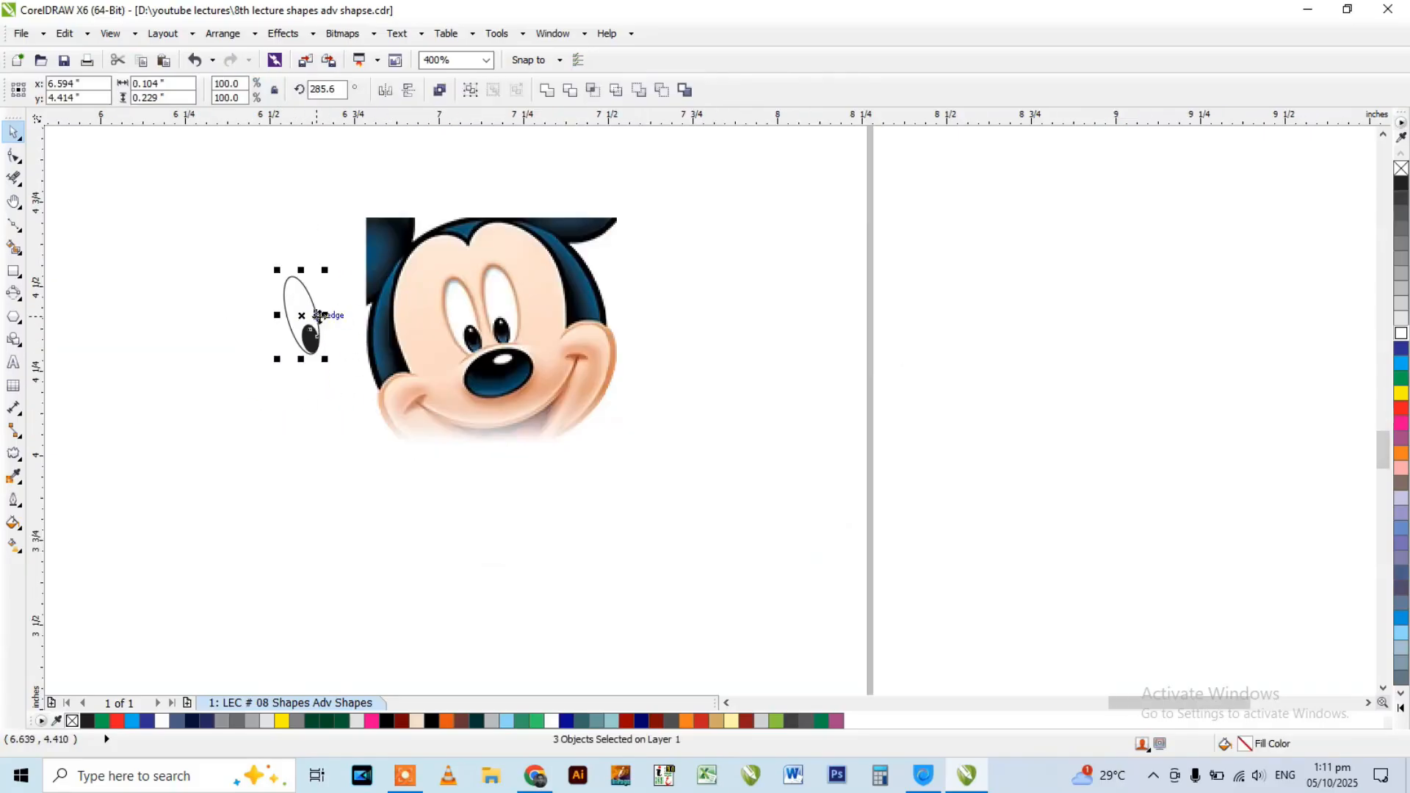
pyautogui.scroll(1, 304, 314)
pyautogui.moveTo(305, 315); pyautogui.dragTo(700, 300)
pyautogui.click(711, 252)
pyautogui.moveTo(742, 210); pyautogui.dragTo(752, 220)
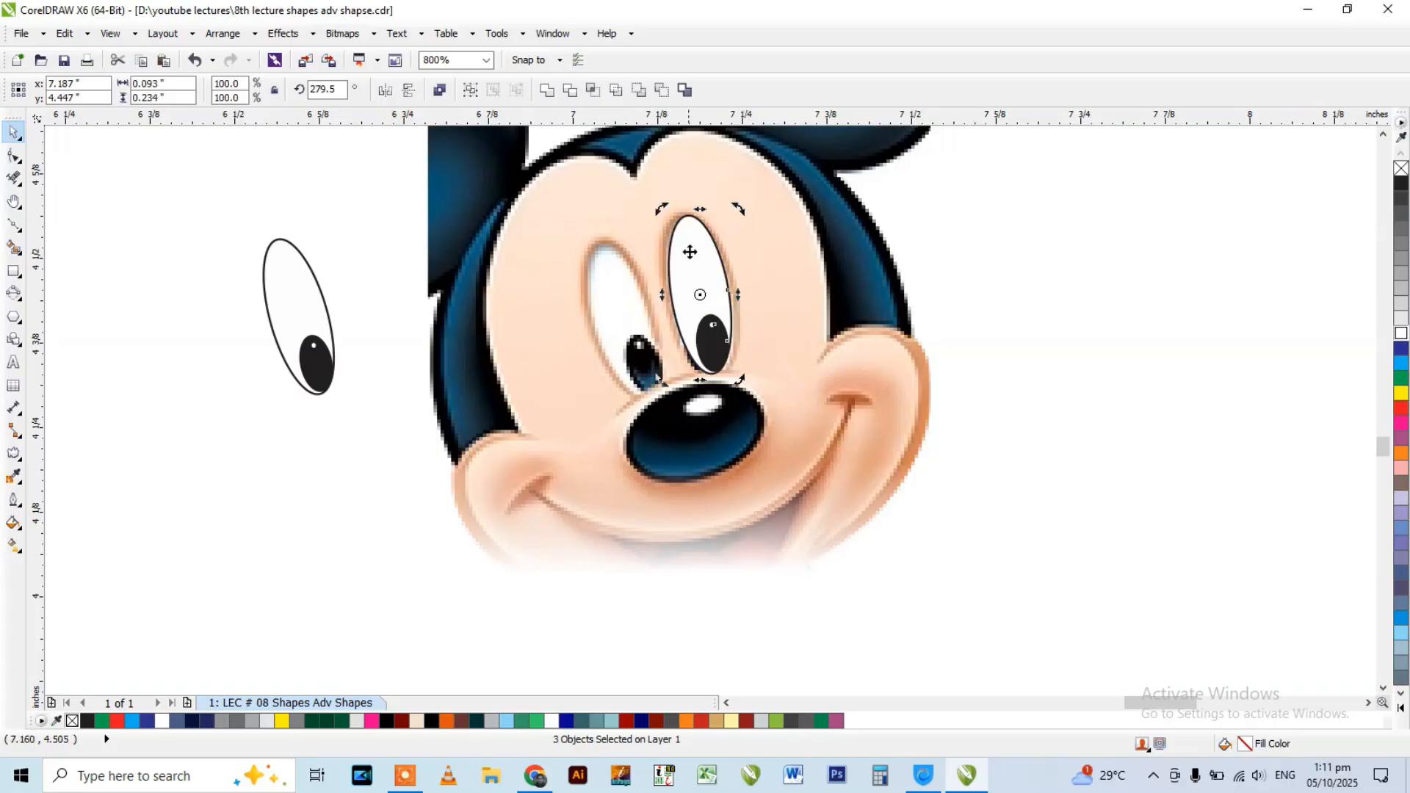
# Place a copy of the rotated right eye beside the first finished eye, left of the face.
pyautogui.moveTo(1095, 171); pyautogui.dragTo(565, 401)
pyautogui.moveTo(699, 295); pyautogui.dragTo(370, 305)
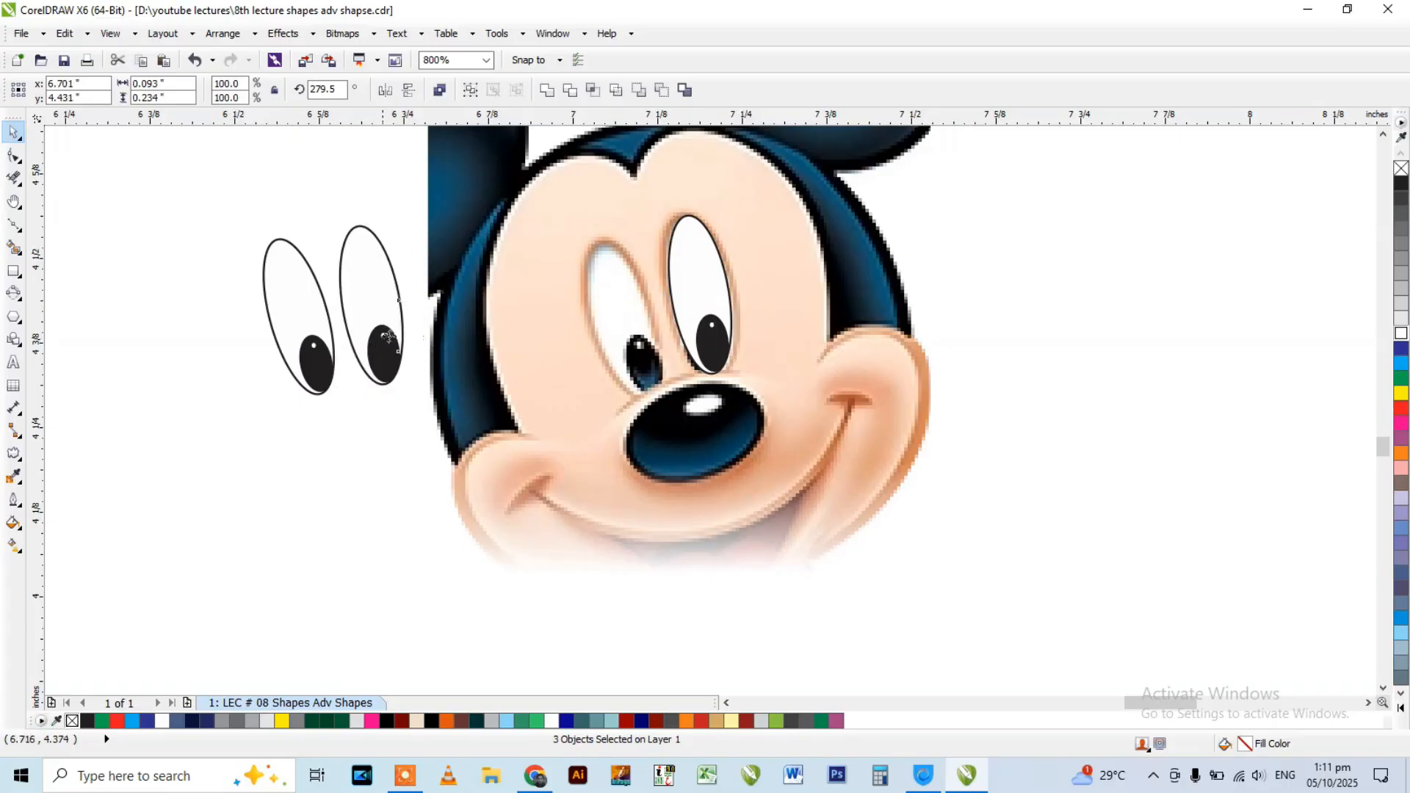
pyautogui.scroll(-3, 390, 336)
pyautogui.click(311, 330)
pyautogui.scroll(3, 366, 257)
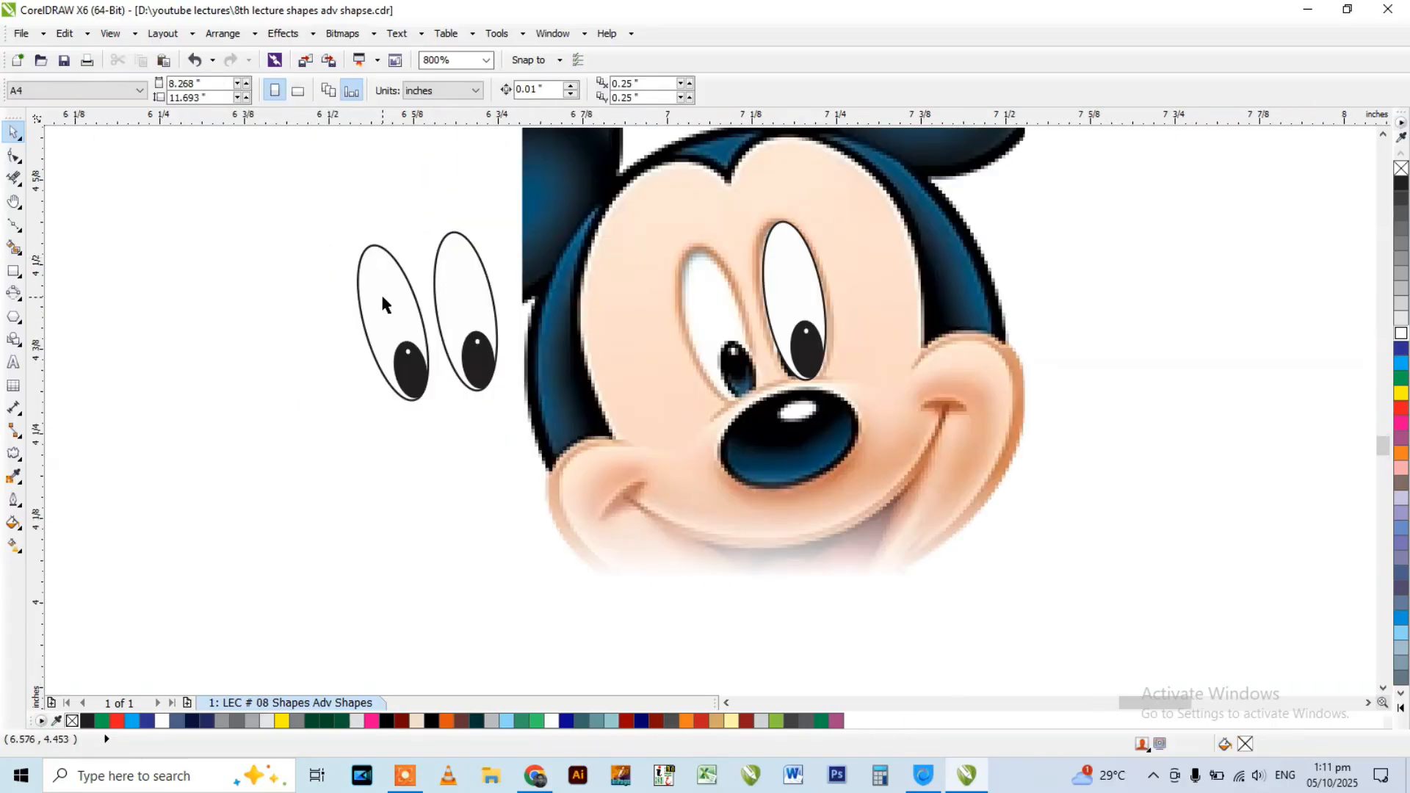
# Trace the Mickey Mouse nose with a tilted 3-Point Ellipse about 0.191 by 0.153 in and delete the ellipse.
pyautogui.click(18, 296)
pyautogui.click(448, 373)
pyautogui.scroll(-1, 653, 338)
pyautogui.scroll(2, 717, 401)
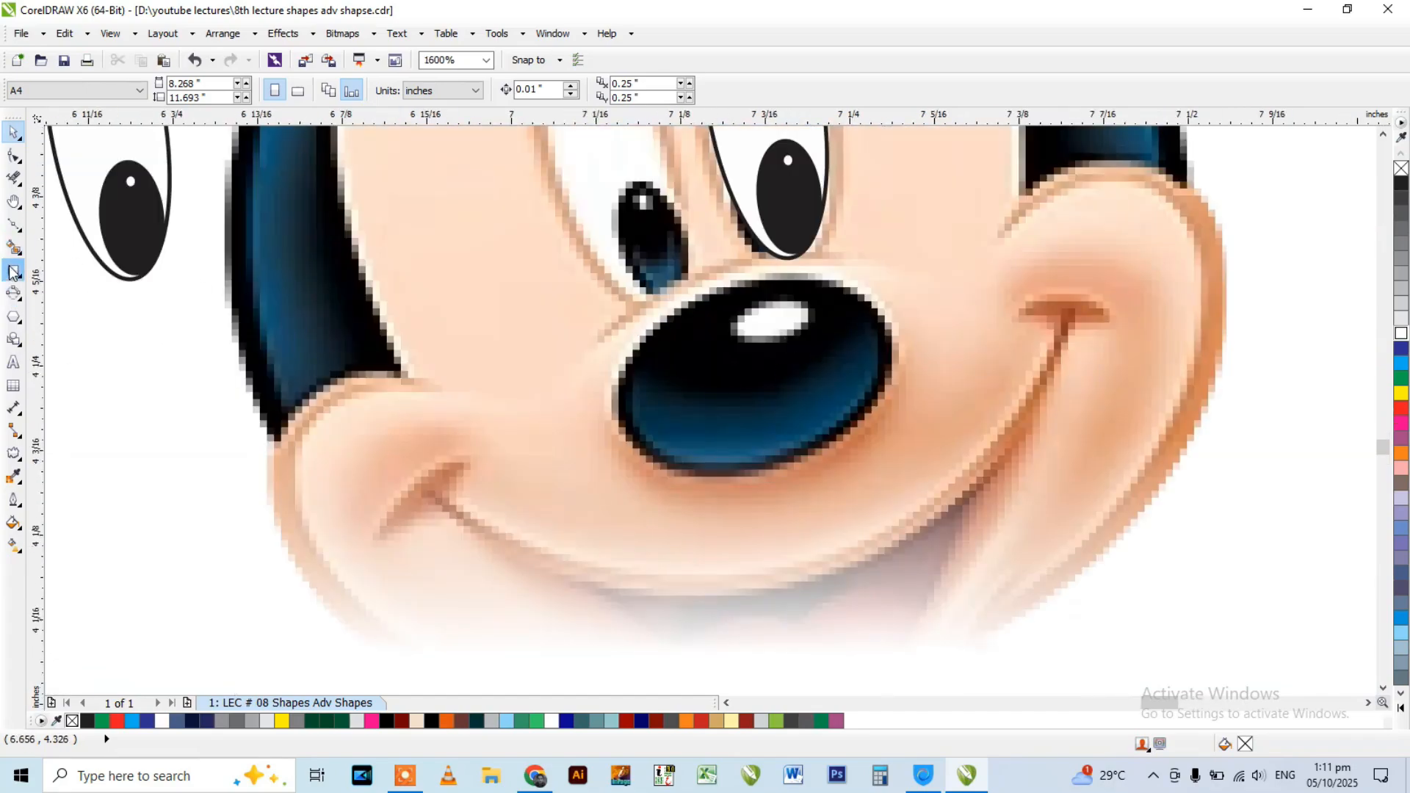
pyautogui.click(14, 292)
pyautogui.scroll(1, 861, 428)
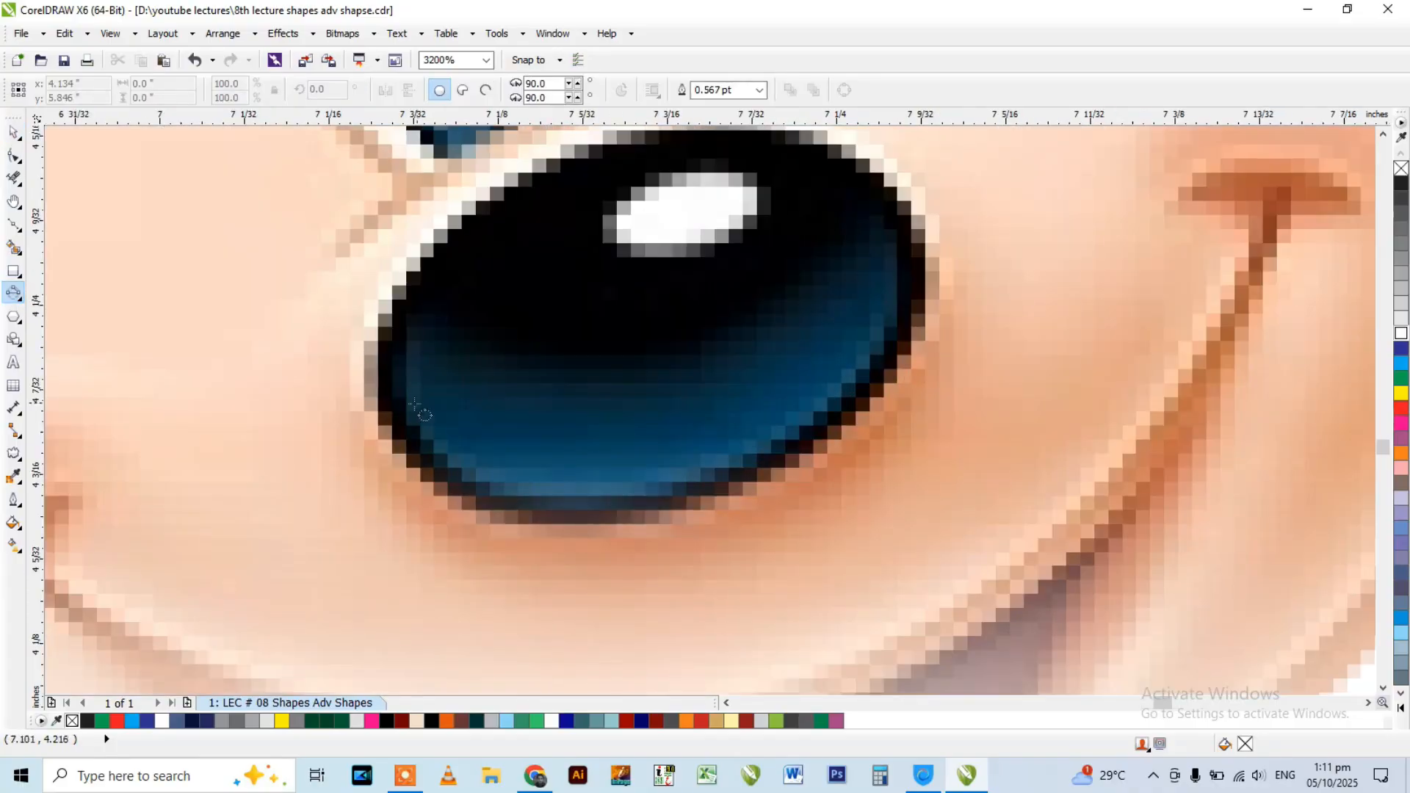
pyautogui.moveTo(406, 445); pyautogui.dragTo(896, 207)
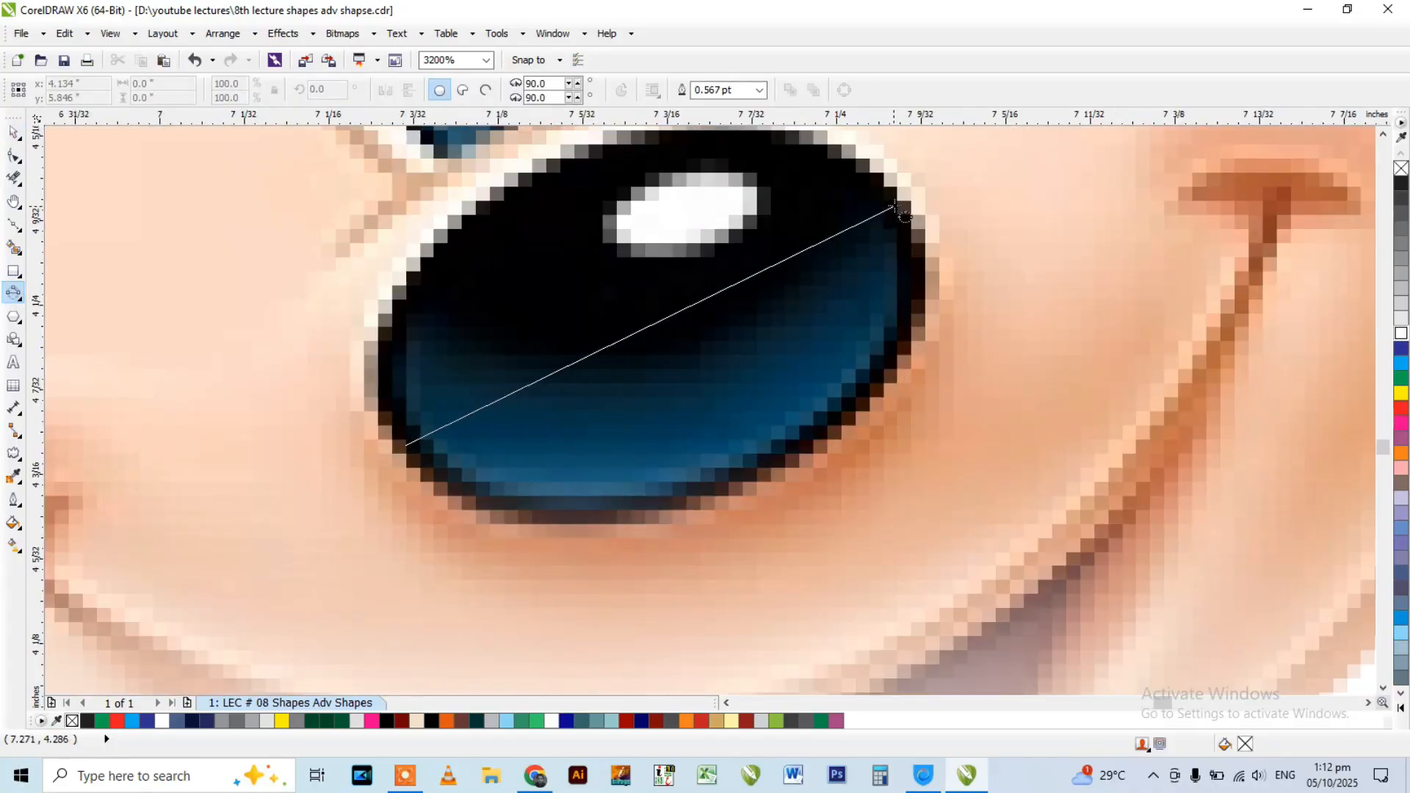
pyautogui.click(947, 370)
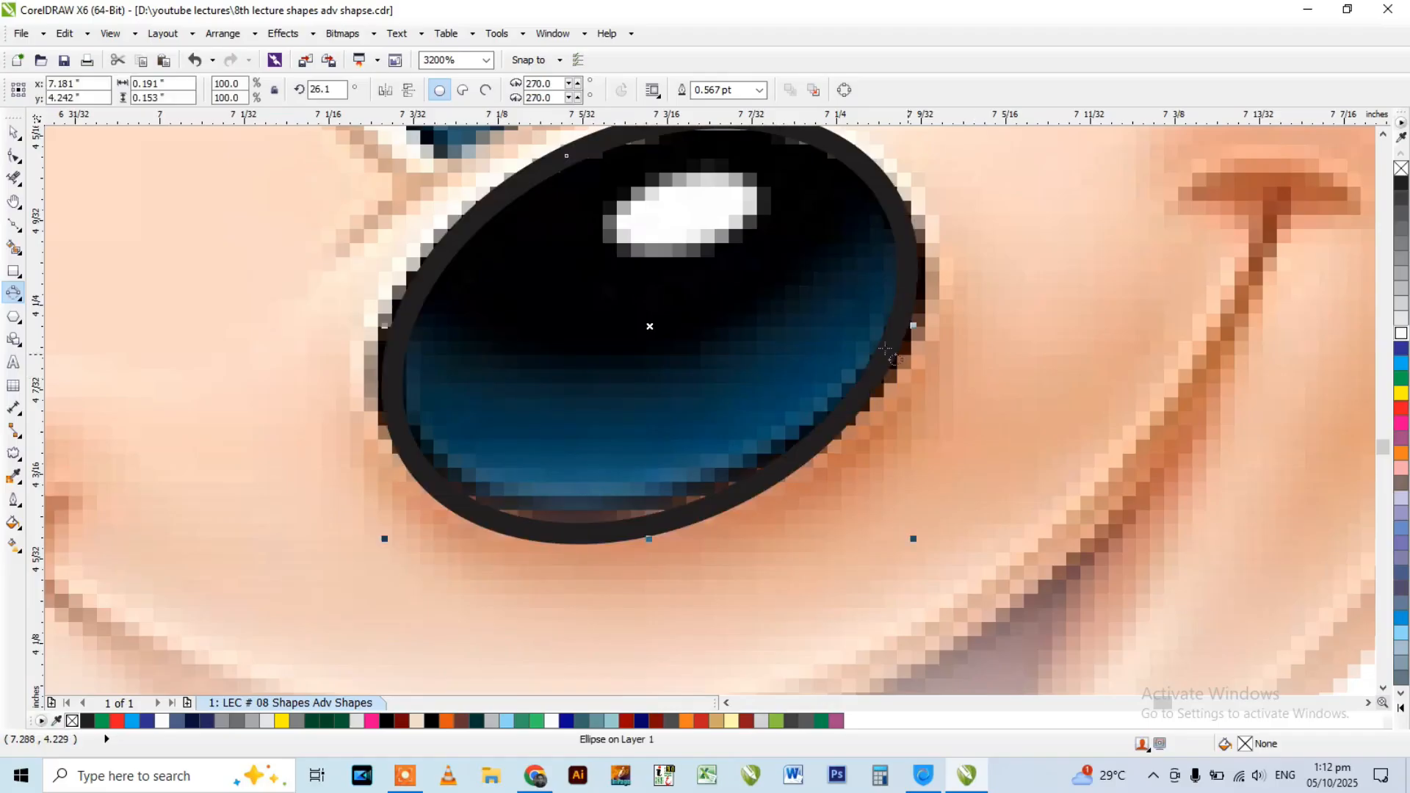
pyautogui.scroll(-2, 843, 348)
pyautogui.press('space')
pyautogui.press('Delete')
# Draw a plain rectangle beside the hammer, rotate it to about 12.4 degrees and delete it.
pyautogui.scroll(-3, 648, 256)
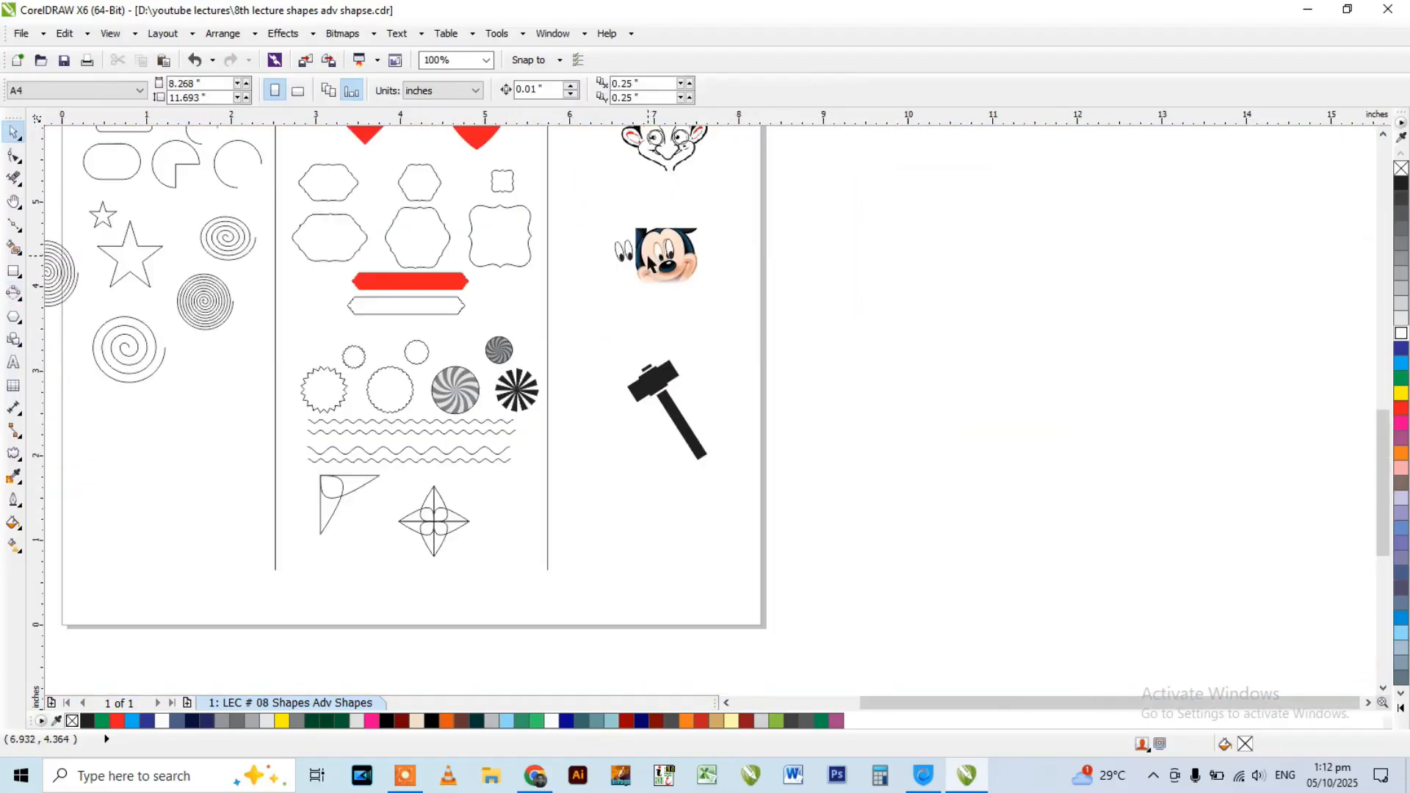
pyautogui.scroll(2, 629, 390)
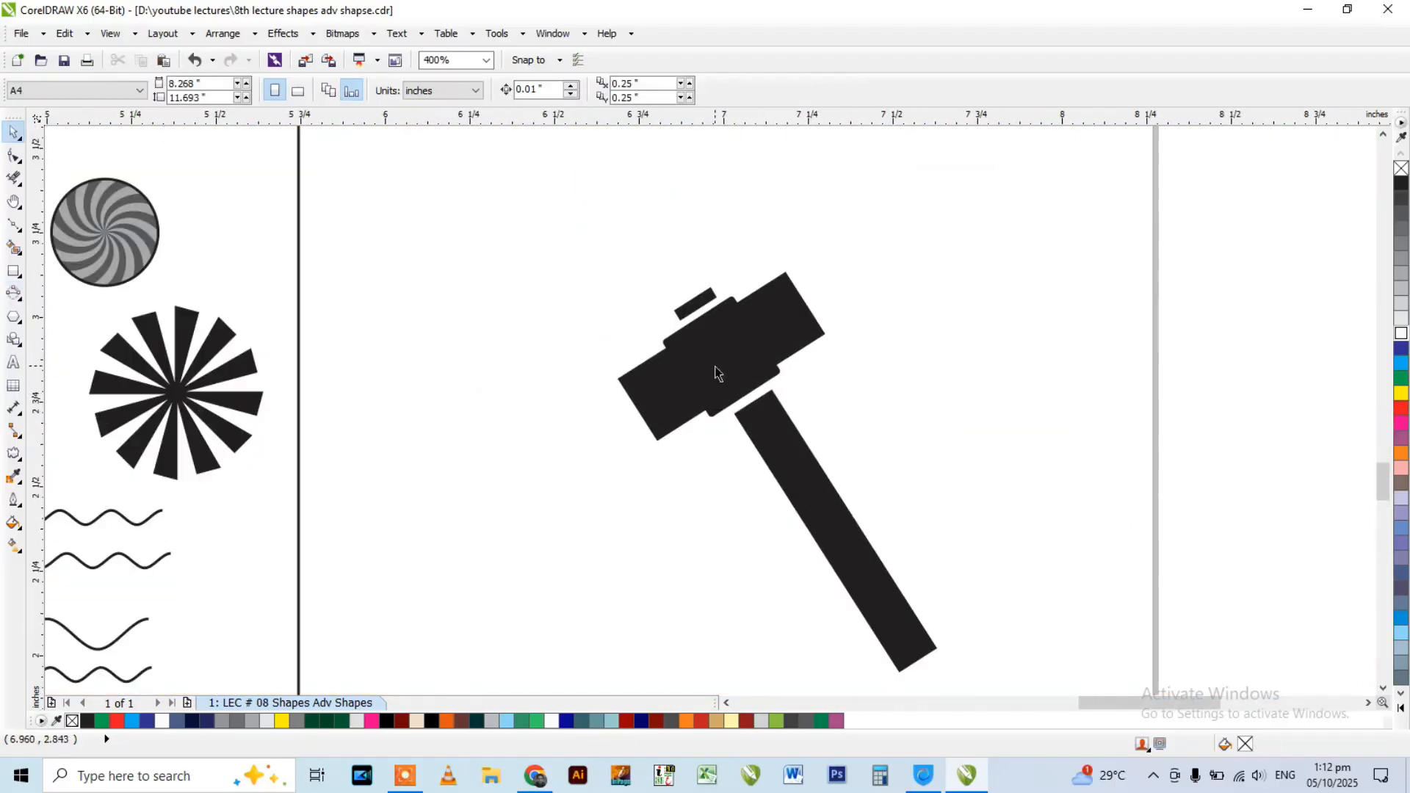
pyautogui.click(20, 283)
pyautogui.click(84, 300)
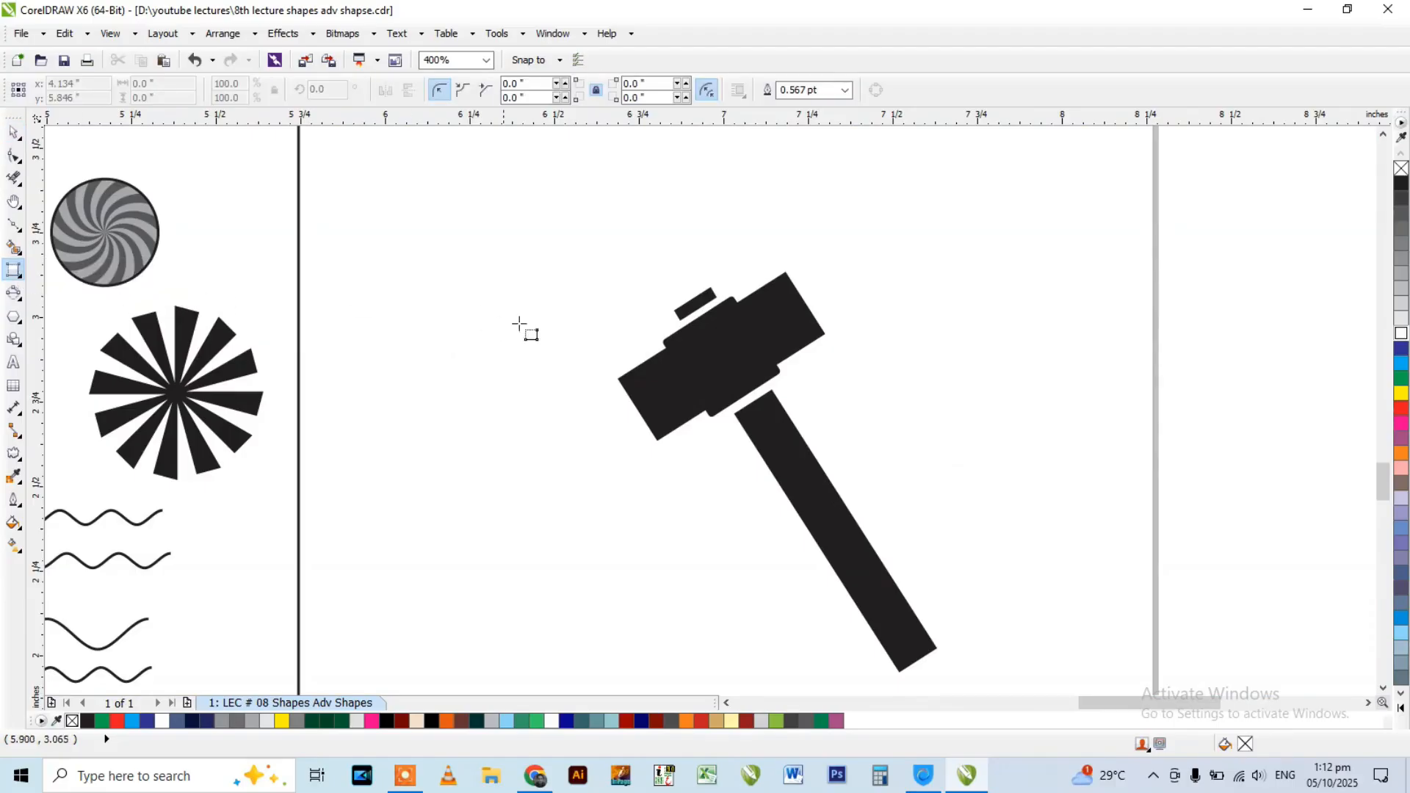
pyautogui.scroll(1, 773, 326)
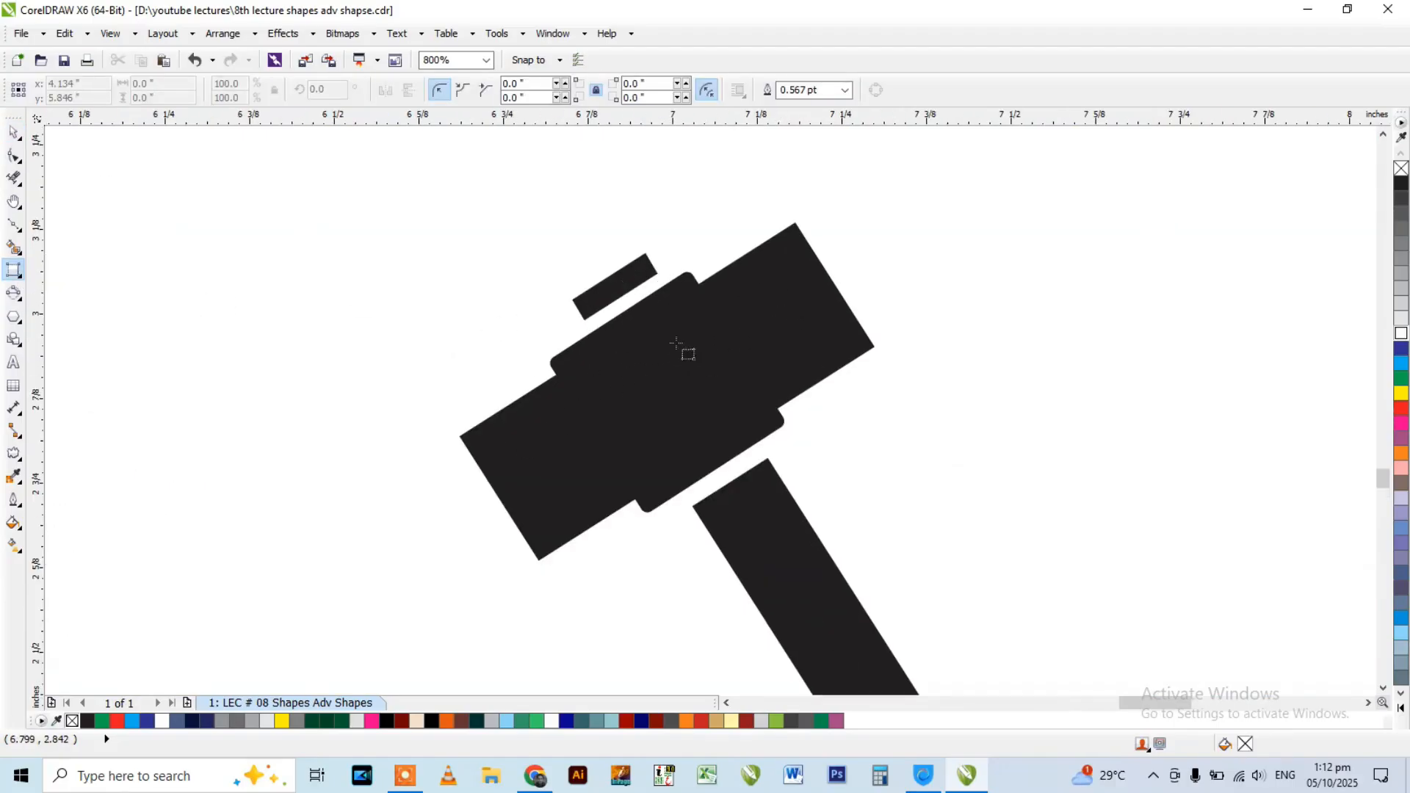
pyautogui.click(16, 275)
pyautogui.click(79, 280)
pyautogui.moveTo(988, 230); pyautogui.dragTo(1227, 316)
pyautogui.press('space')
pyautogui.click(1103, 278)
pyautogui.moveTo(979, 222); pyautogui.dragTo(985, 253)
pyautogui.press('Delete')
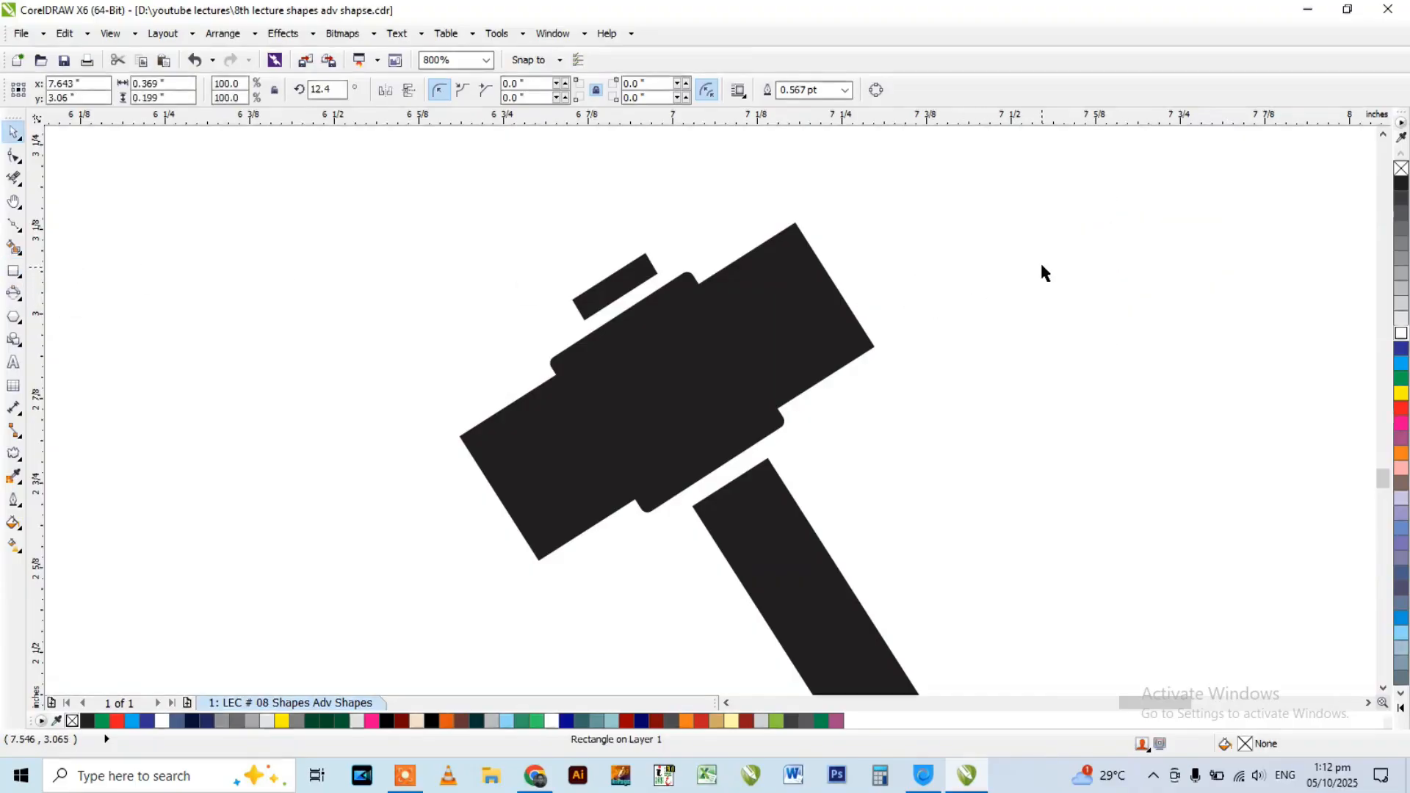
# Trace the hammer head with a 3-Point Rectangle tilted at about 302.5 degrees.
pyautogui.click(16, 275)
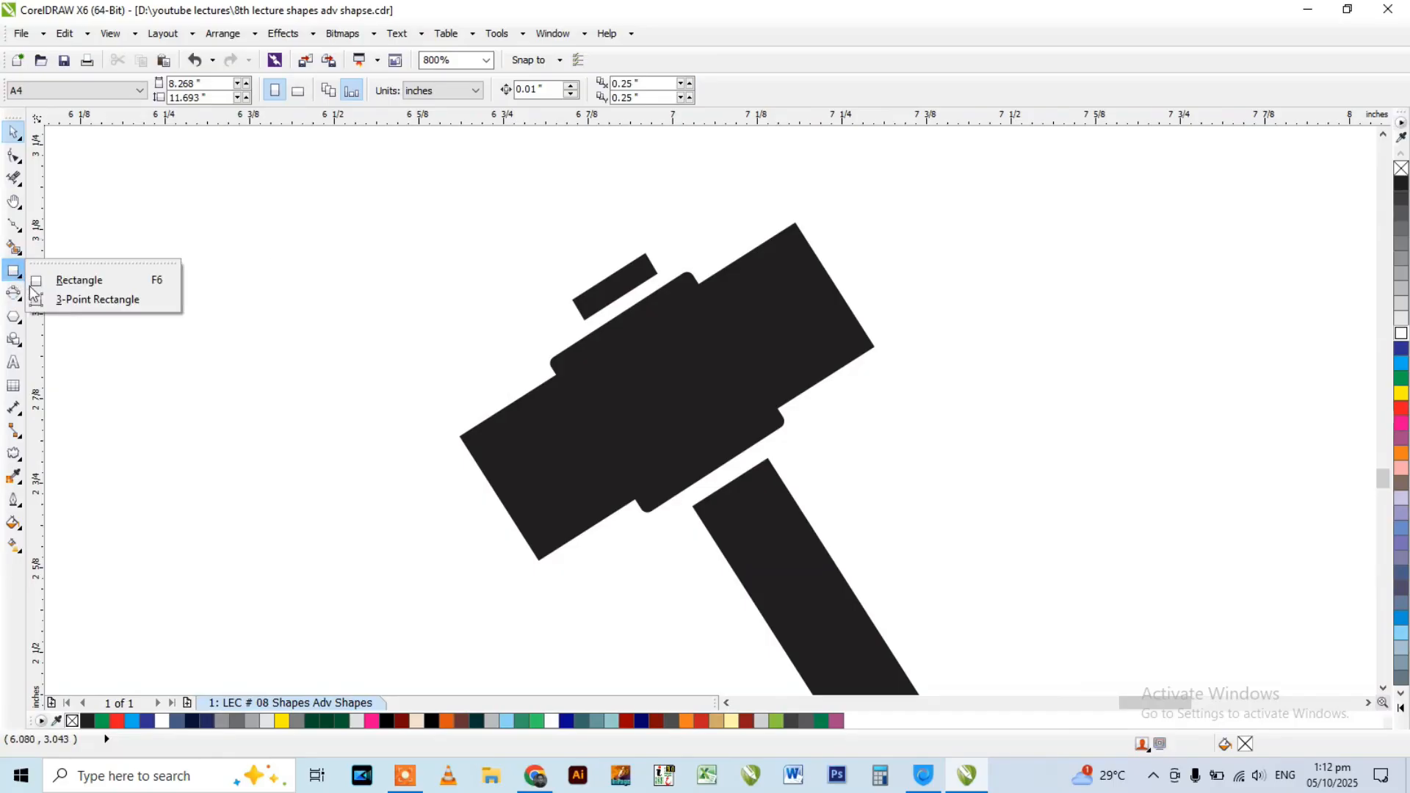
pyautogui.click(73, 298)
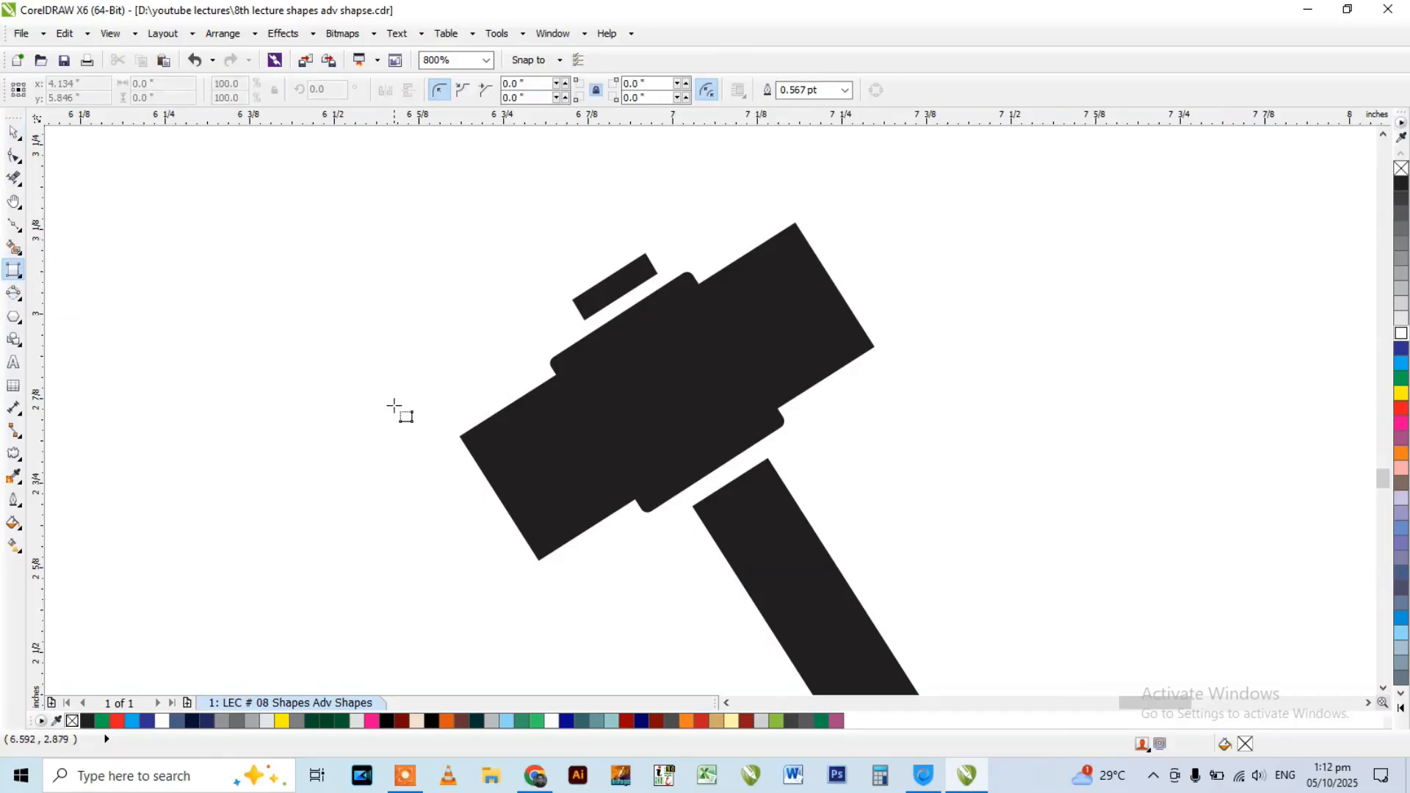
pyautogui.scroll(1, 479, 467)
pyautogui.moveTo(446, 401); pyautogui.dragTo(607, 651)
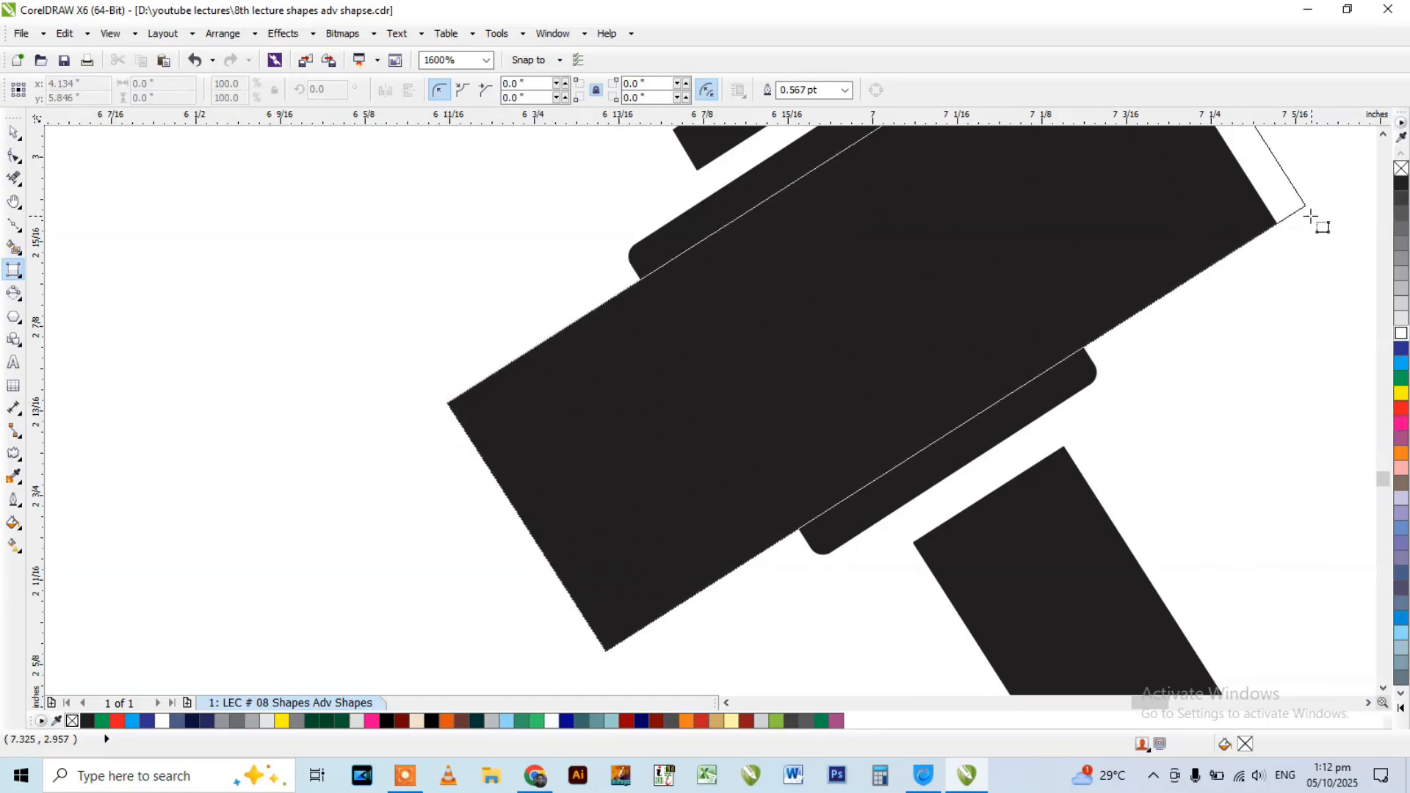
pyautogui.click(1290, 239)
# Move the traced head rectangle away from the hammer and undo the move.
pyautogui.scroll(-1, 615, 387)
pyautogui.scroll(-2, 615, 388)
pyautogui.press('space')
pyautogui.moveTo(655, 363); pyautogui.dragTo(918, 268)
pyautogui.hotkey('ctrl', 'z')
# Trace the wider middle block of the hammer head with a 3-Point Rectangle tilted at about 302 degrees.
pyautogui.scroll(1, 687, 307)
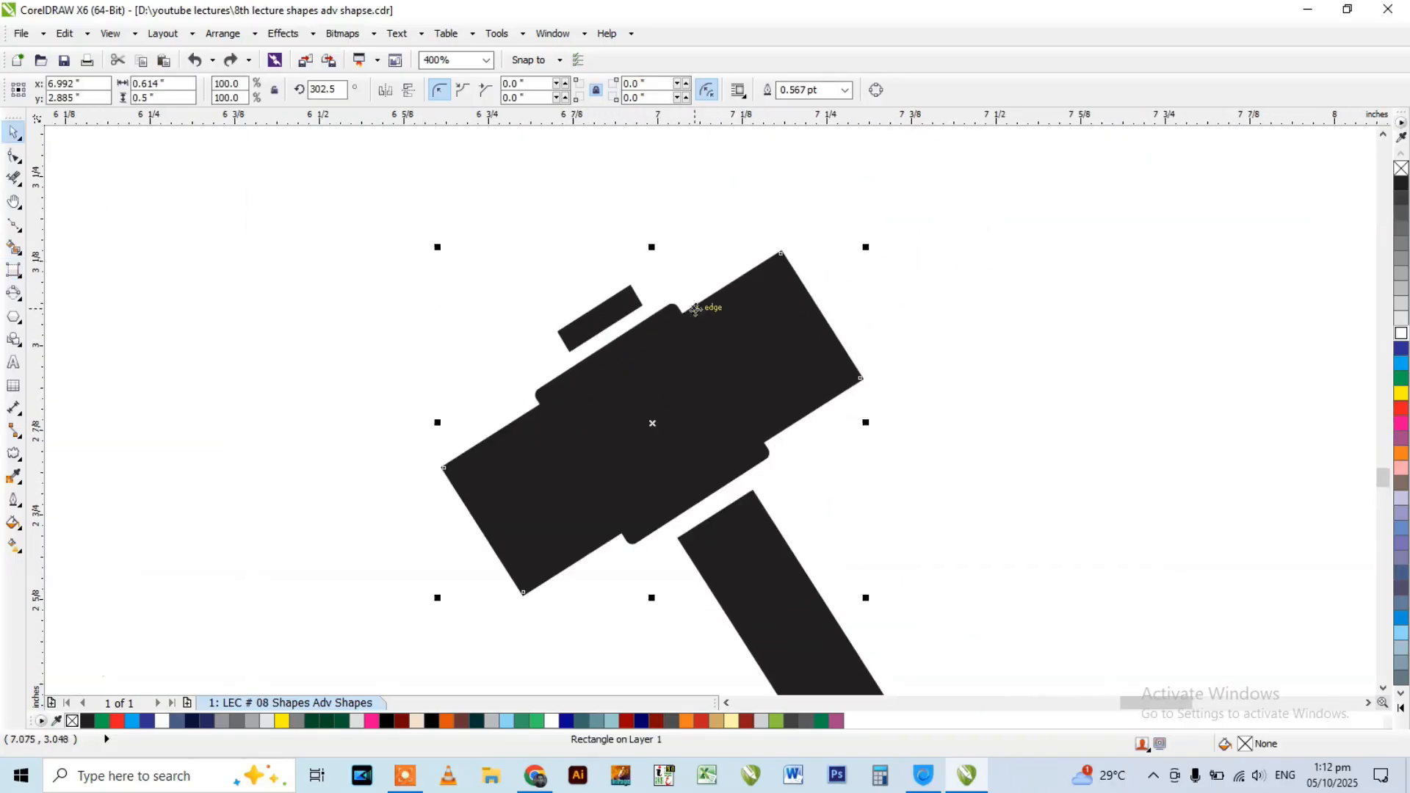
pyautogui.press('space')
pyautogui.scroll(1, 547, 384)
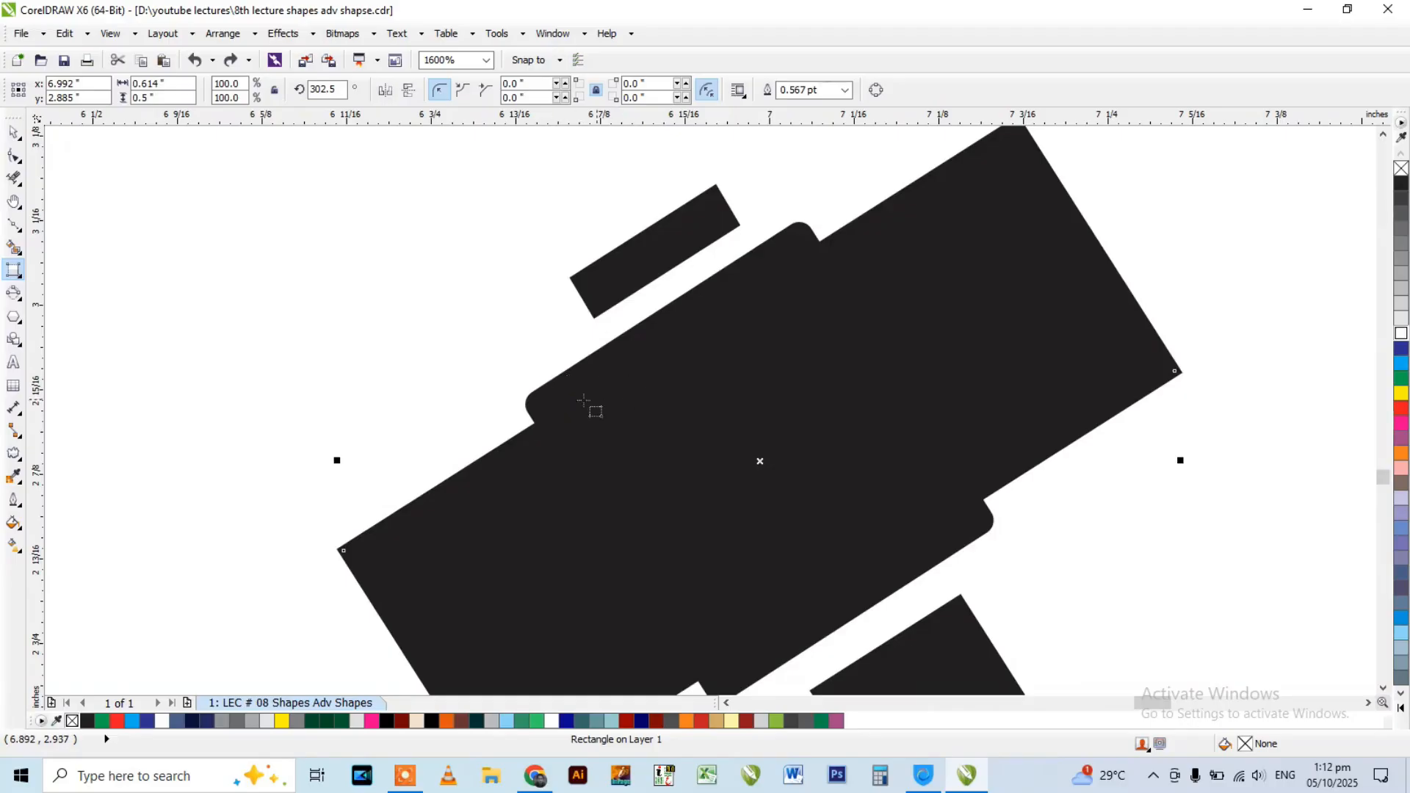
pyautogui.scroll(-1, 610, 403)
pyautogui.scroll(1, 585, 399)
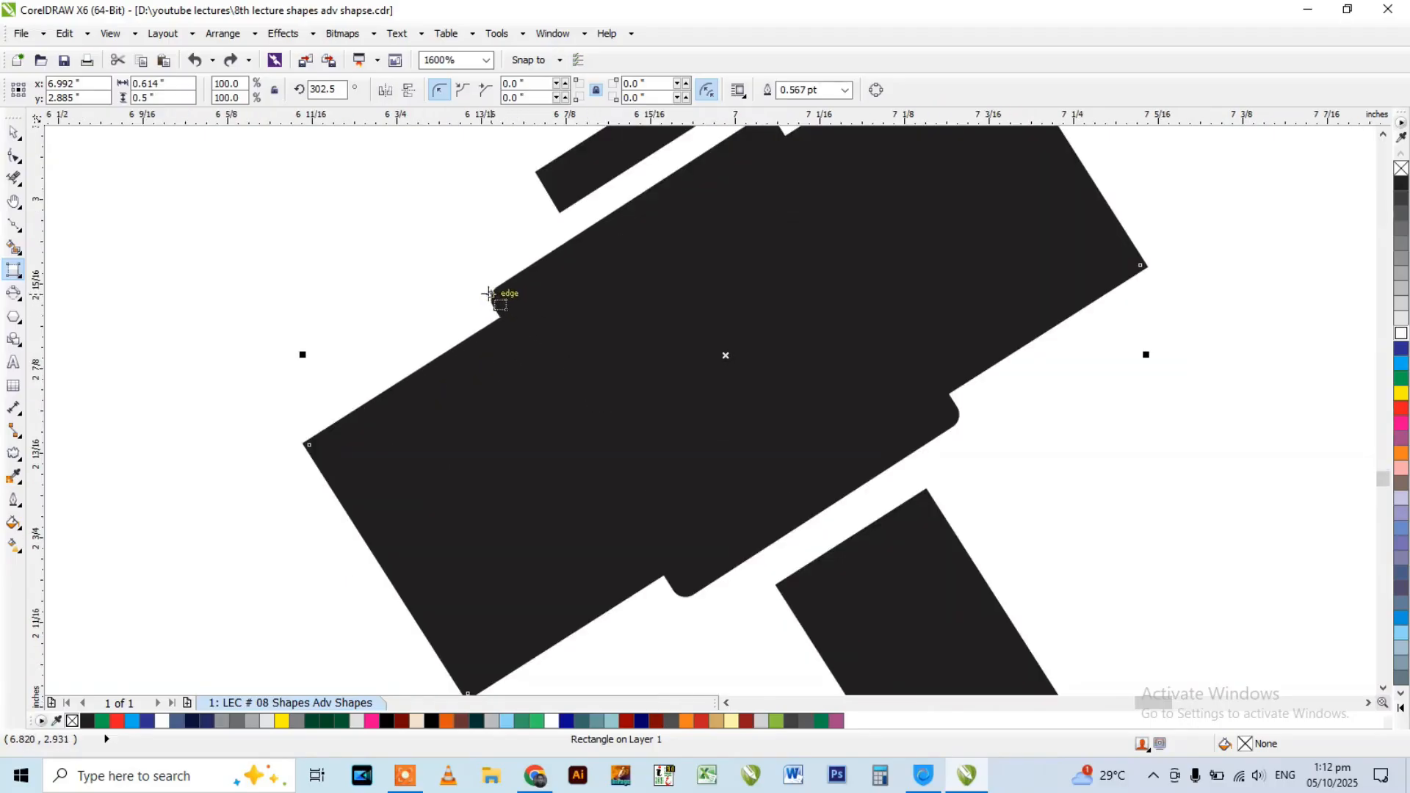
pyautogui.moveTo(523, 354); pyautogui.dragTo(680, 594)
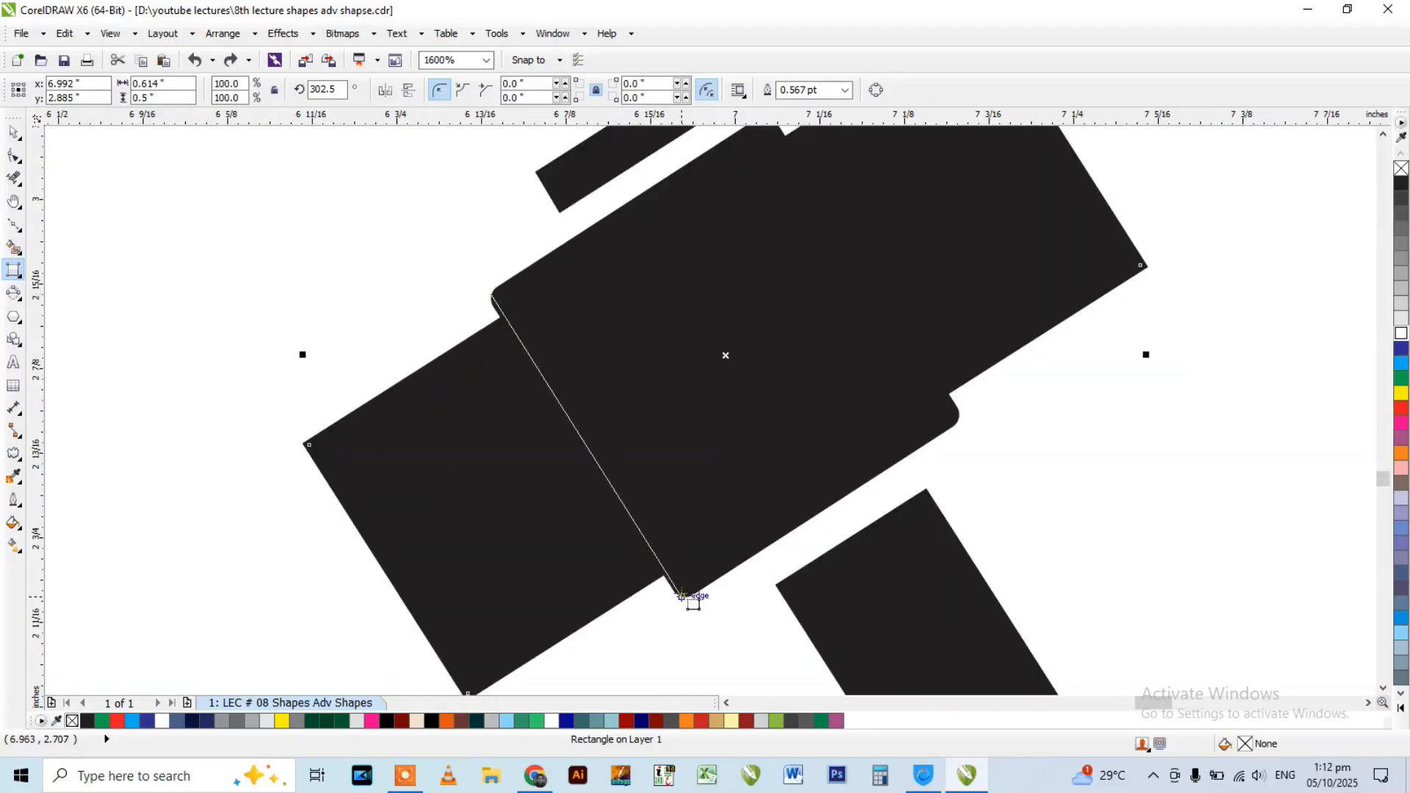
pyautogui.click(963, 416)
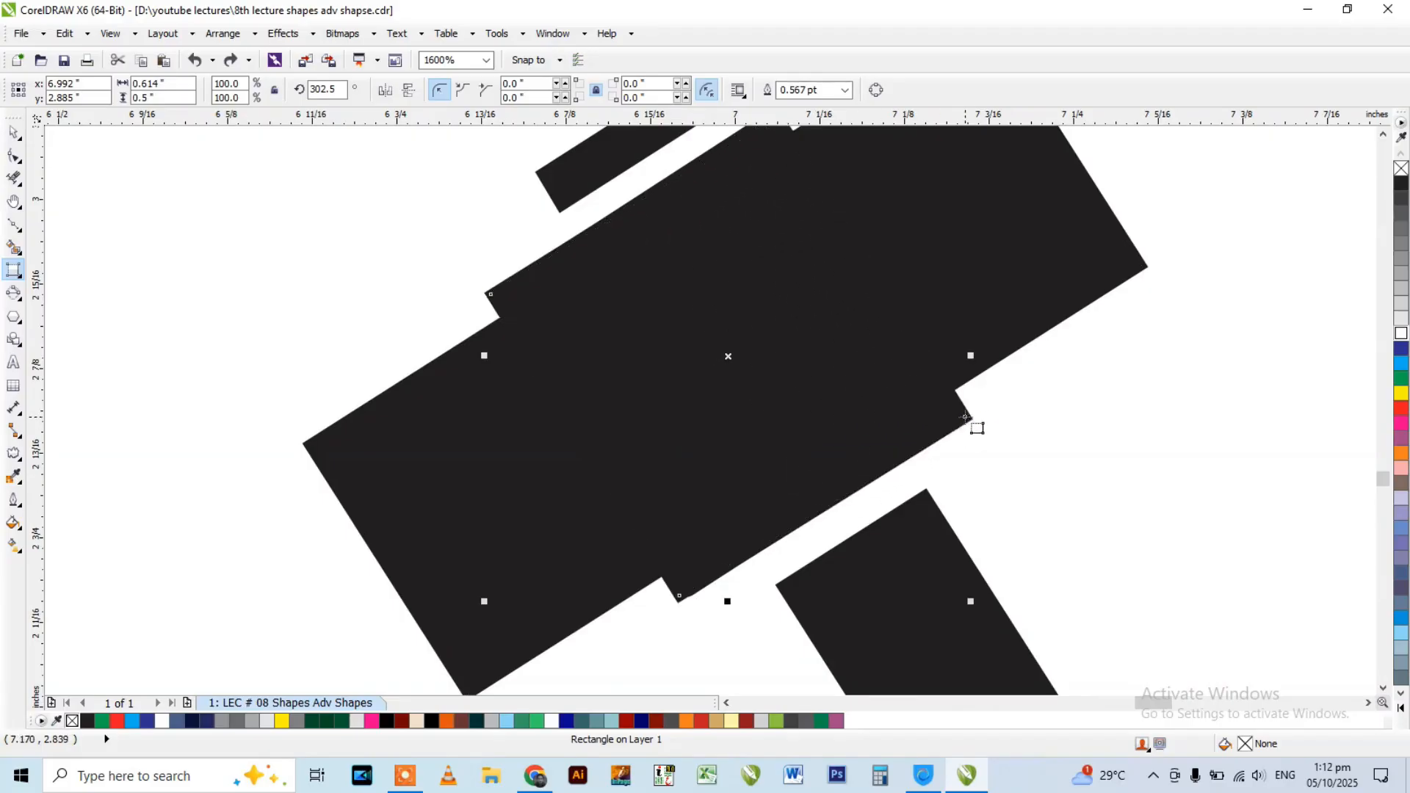
pyautogui.scroll(-1, 658, 390)
# Trace the small piece above the hammer head with a 3-Point Rectangle tilted at about 300.5 degrees.
pyautogui.scroll(2, 677, 254)
pyautogui.press('Escape')
pyautogui.moveTo(731, 286); pyautogui.dragTo(733, 288)
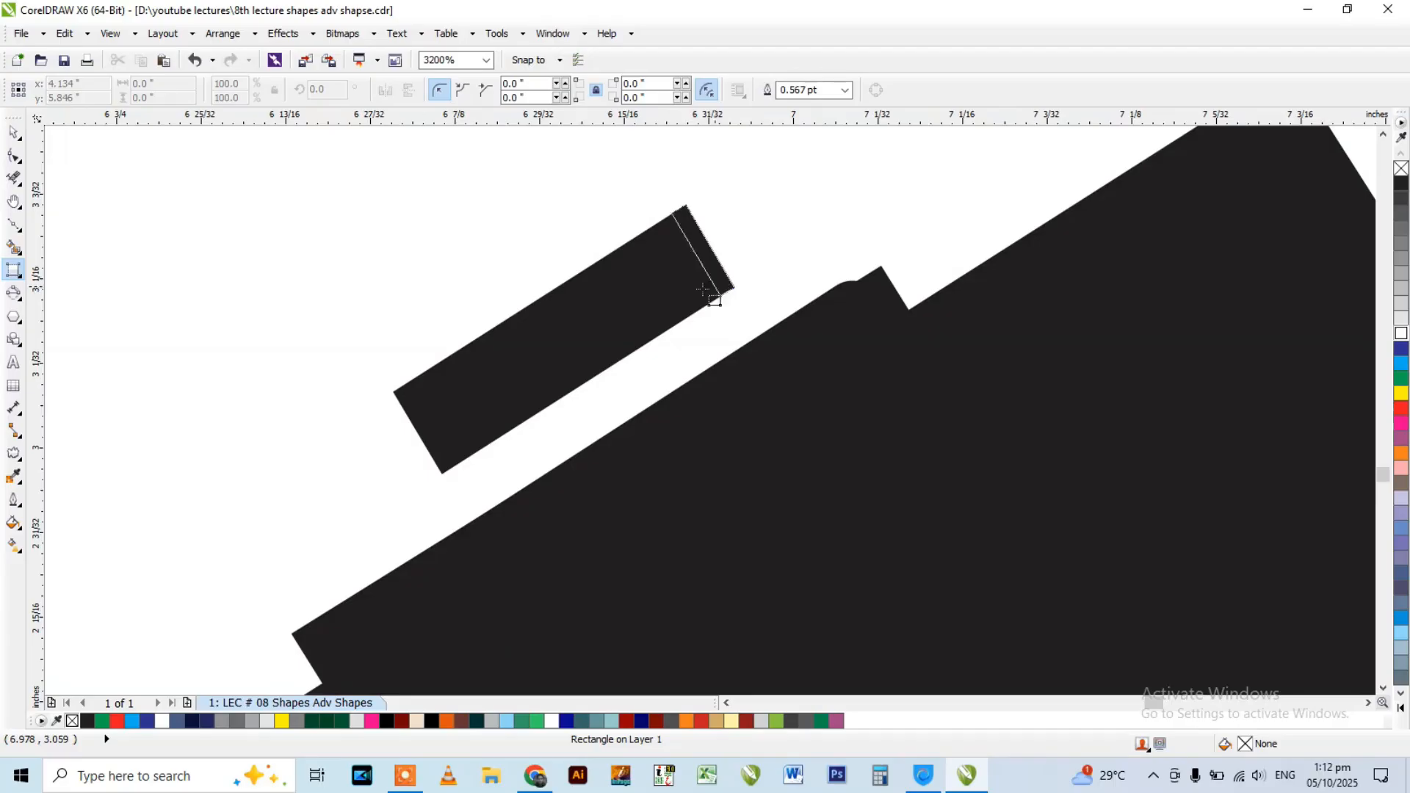
pyautogui.click(416, 436)
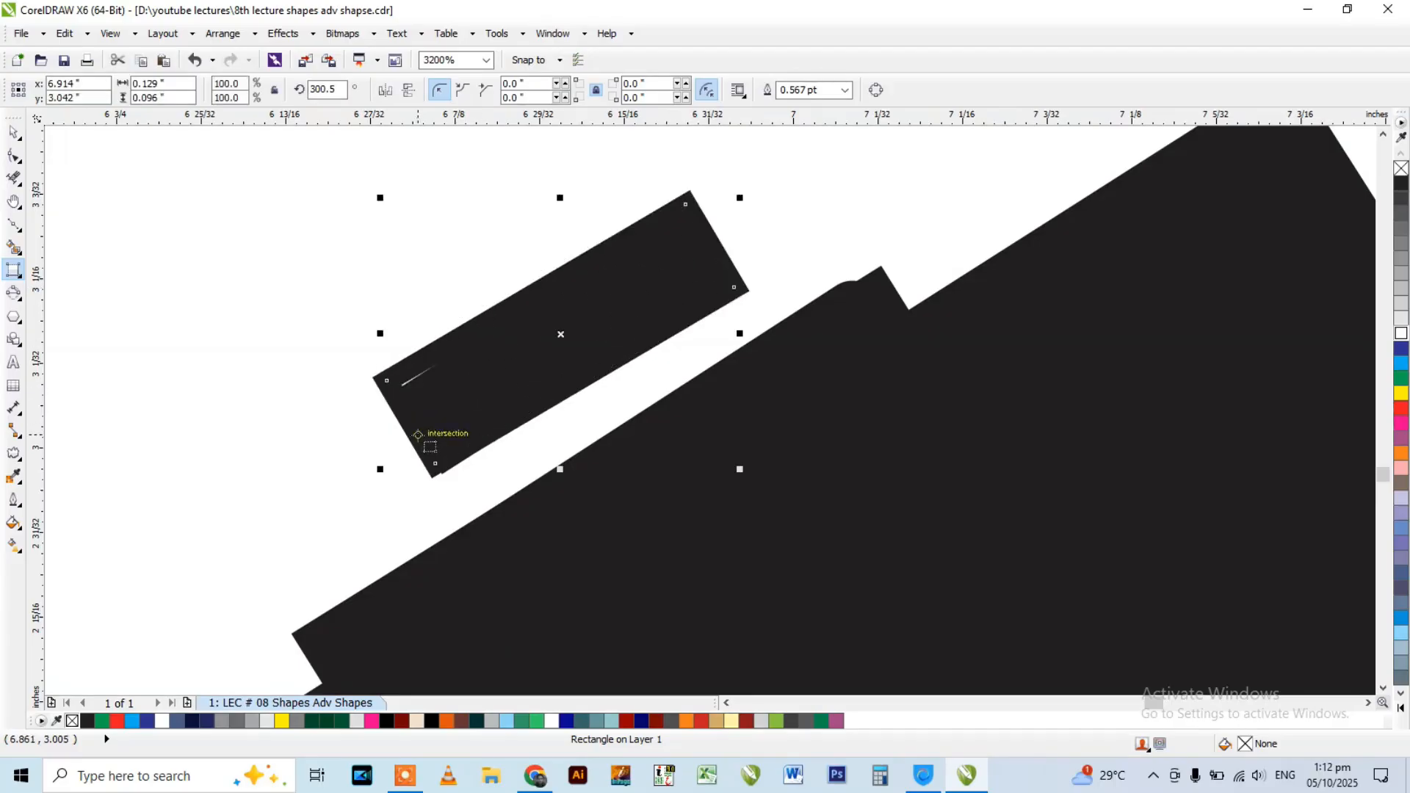
# Trace the full length of the hammer handle with a 3-Point Rectangle tilted at about 212.6 degrees.
pyautogui.scroll(-4, 534, 305)
pyautogui.scroll(2, 579, 379)
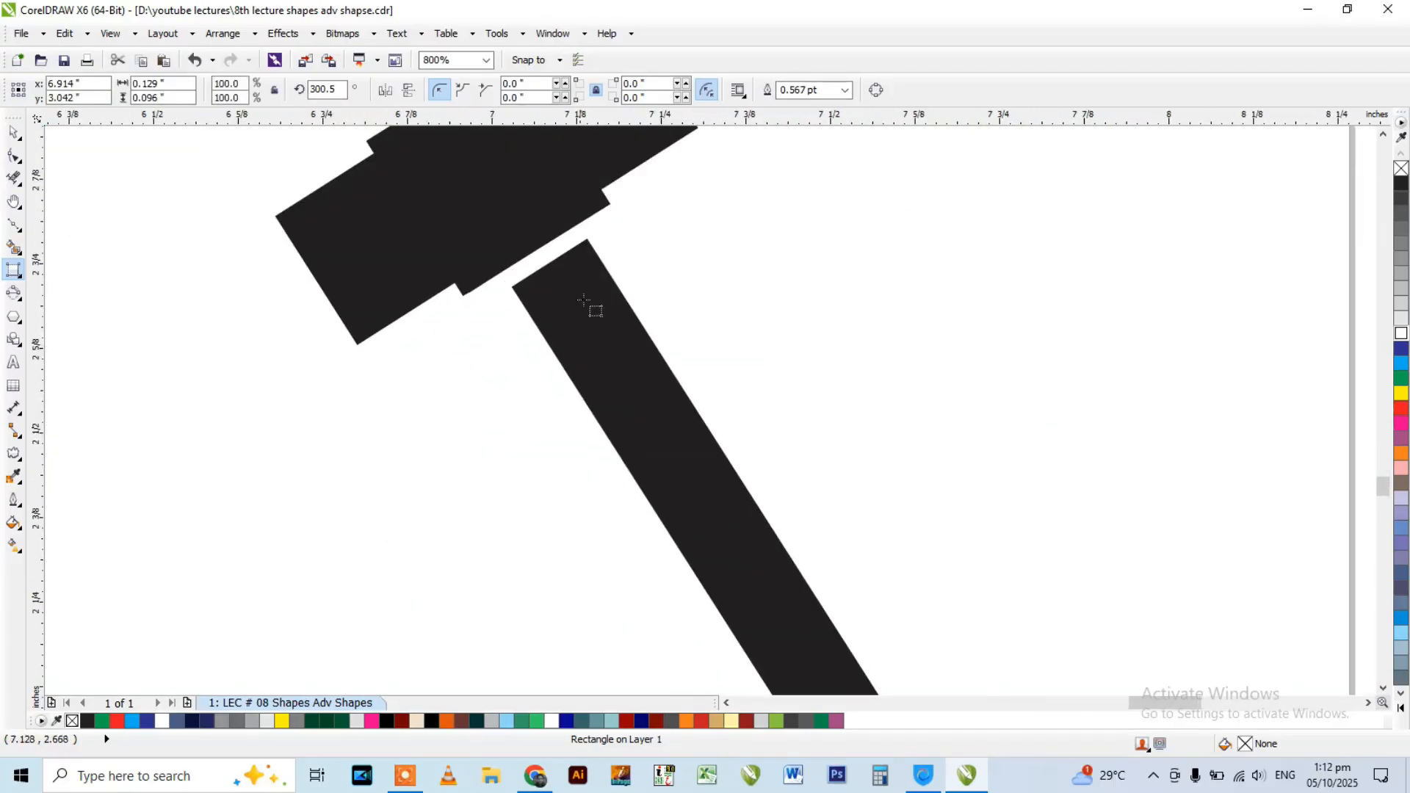
pyautogui.moveTo(590, 244); pyautogui.dragTo(514, 285)
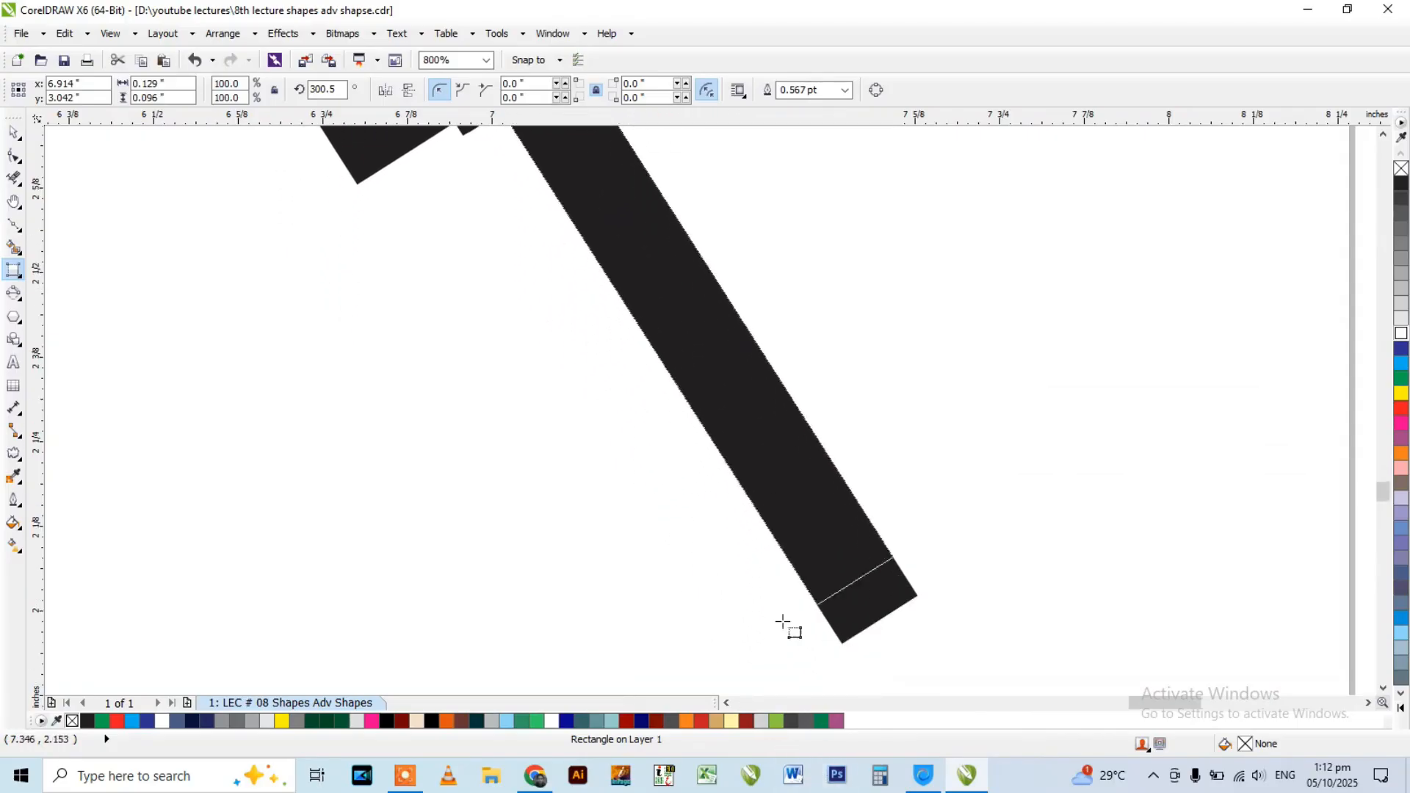
pyautogui.click(850, 645)
pyautogui.scroll(-3, 693, 535)
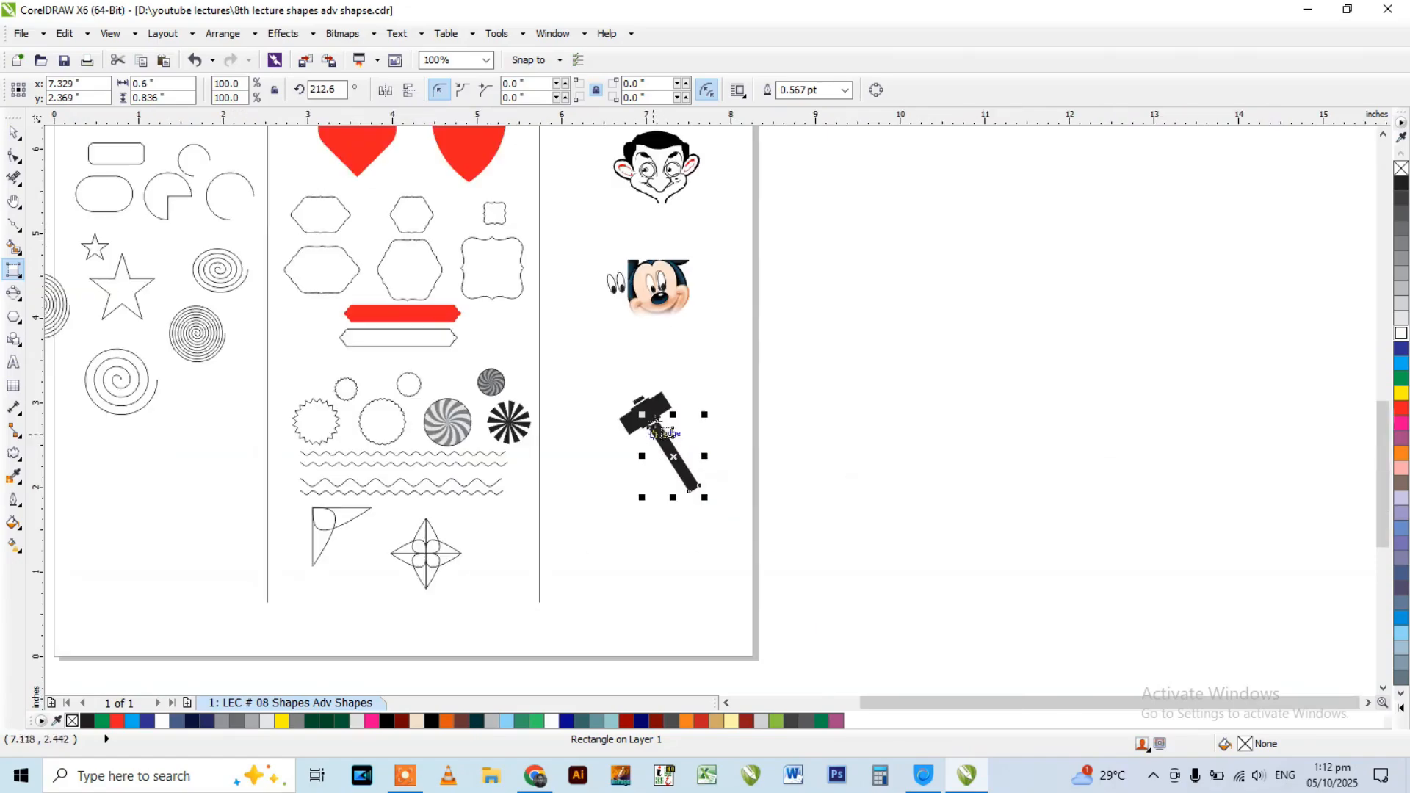
# Select the traced middle block, handle and small piece above the head, move them off the hammer and undo the move.
pyautogui.press('space')
pyautogui.click(653, 416)
pyautogui.scroll(1, 656, 417)
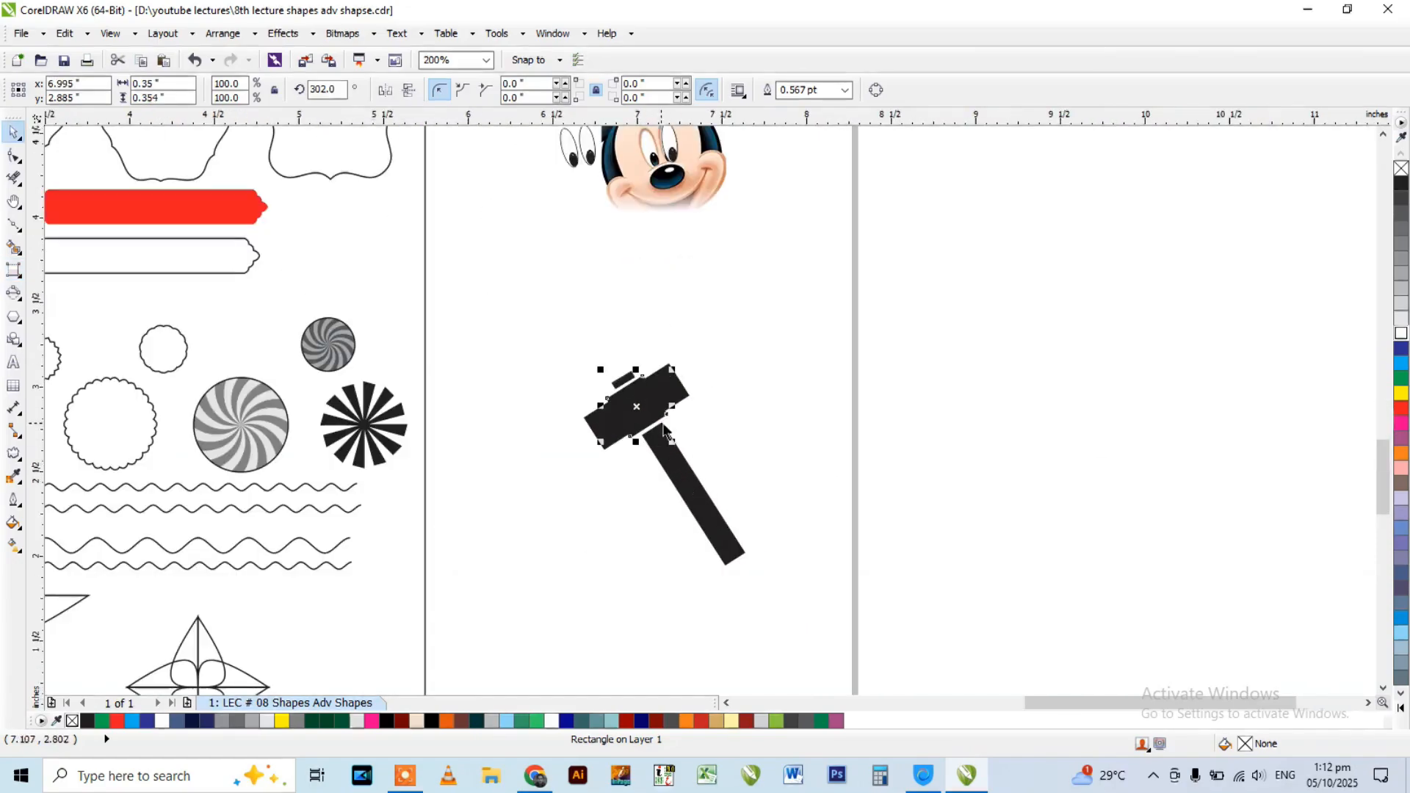
pyautogui.keyDown('shift'); pyautogui.click(677, 462); pyautogui.keyUp('shift')
pyautogui.scroll(1, 634, 380)
pyautogui.keyDown('shift'); pyautogui.click(624, 384); pyautogui.keyUp('shift')
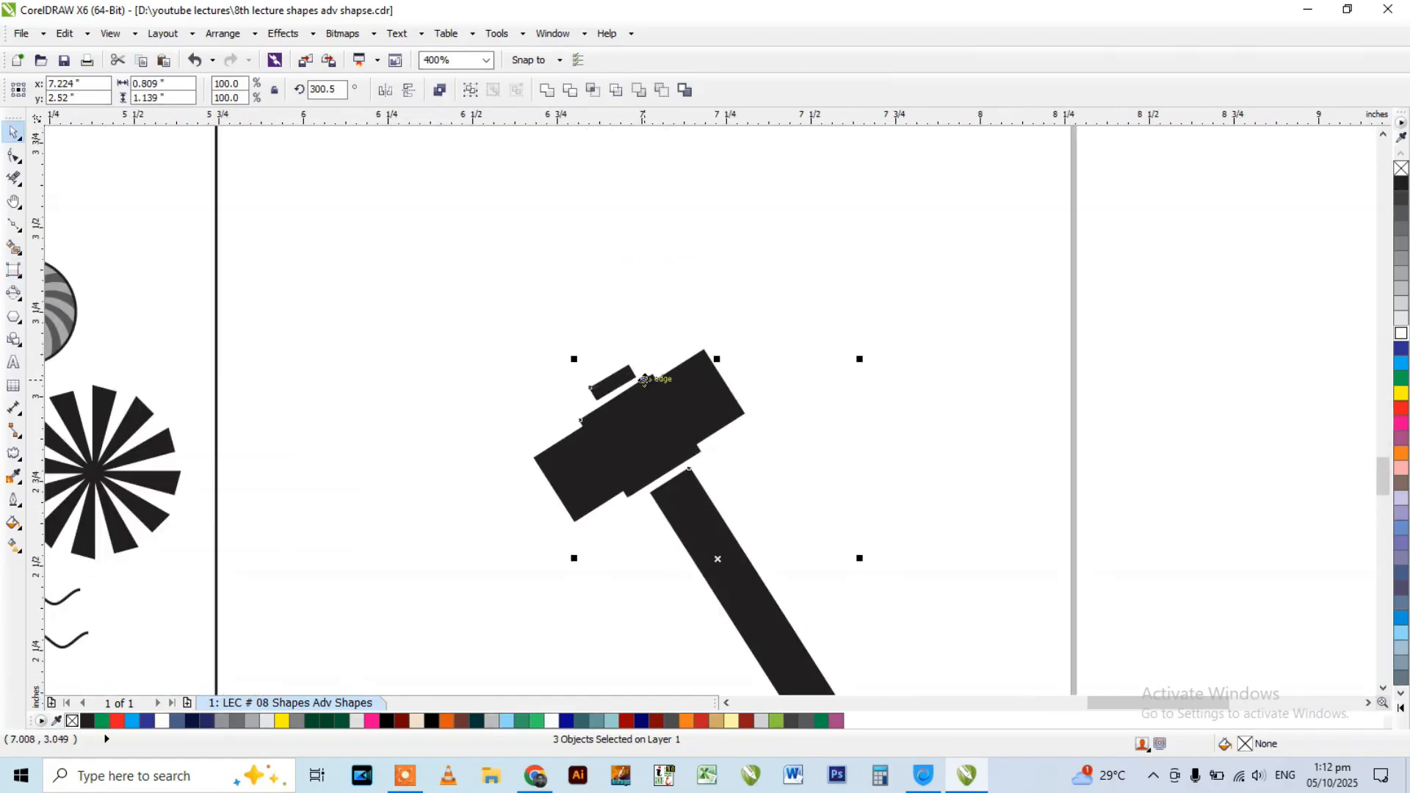
pyautogui.scroll(2, 644, 381)
pyautogui.scroll(-2, 599, 359)
pyautogui.moveTo(614, 397); pyautogui.dragTo(876, 320)
pyautogui.hotkey('ctrl', 'z')
# Move the traced head rectangle and the small piece's rectangle off the hammer separately and undo both moves.
pyautogui.click(756, 374)
pyautogui.click(673, 364)
pyautogui.scroll(-1, 668, 323)
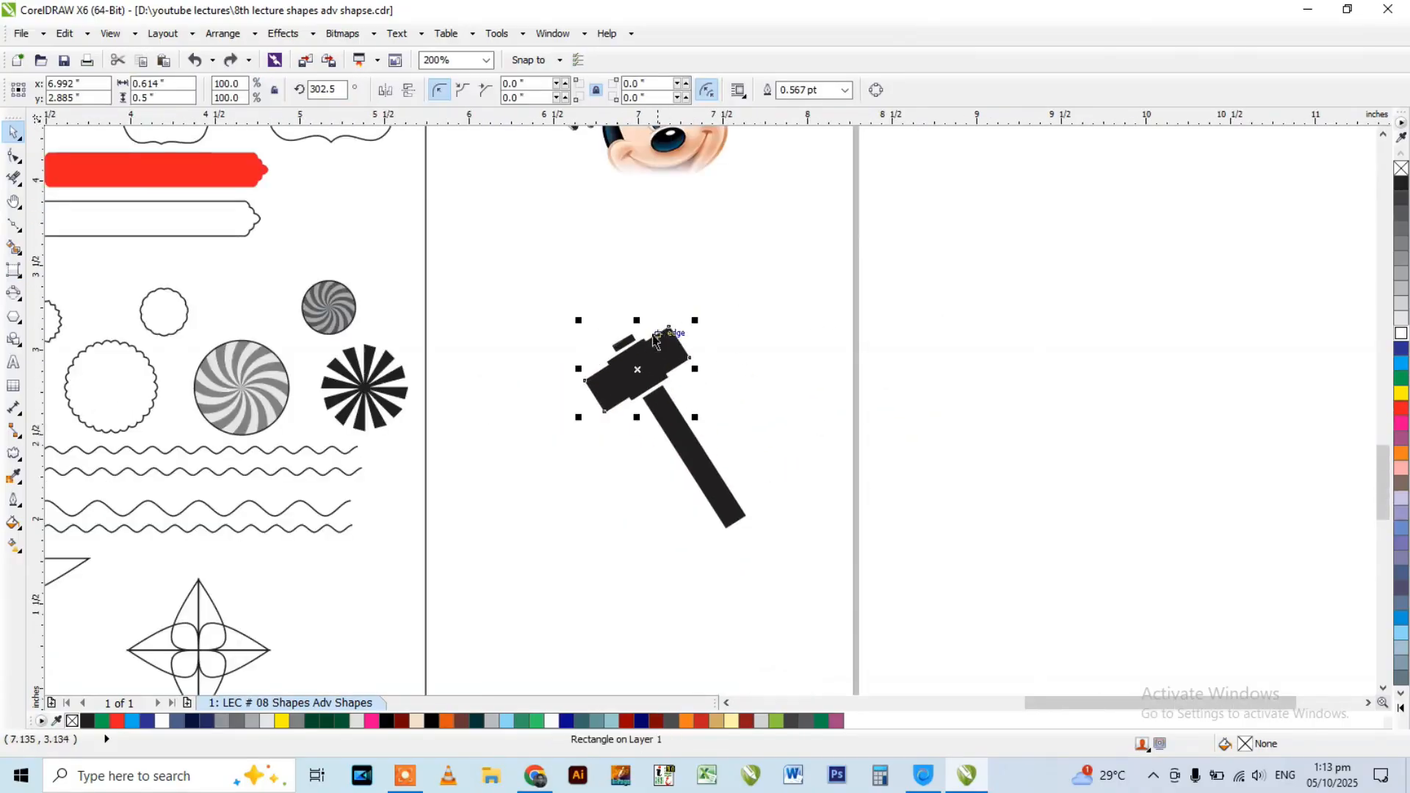
pyautogui.scroll(1, 656, 349)
pyautogui.moveTo(686, 345); pyautogui.dragTo(476, 315)
pyautogui.click(589, 335)
pyautogui.moveTo(589, 335); pyautogui.dragTo(380, 301)
pyautogui.click(598, 356)
pyautogui.hotkey('ctrl', 'z')
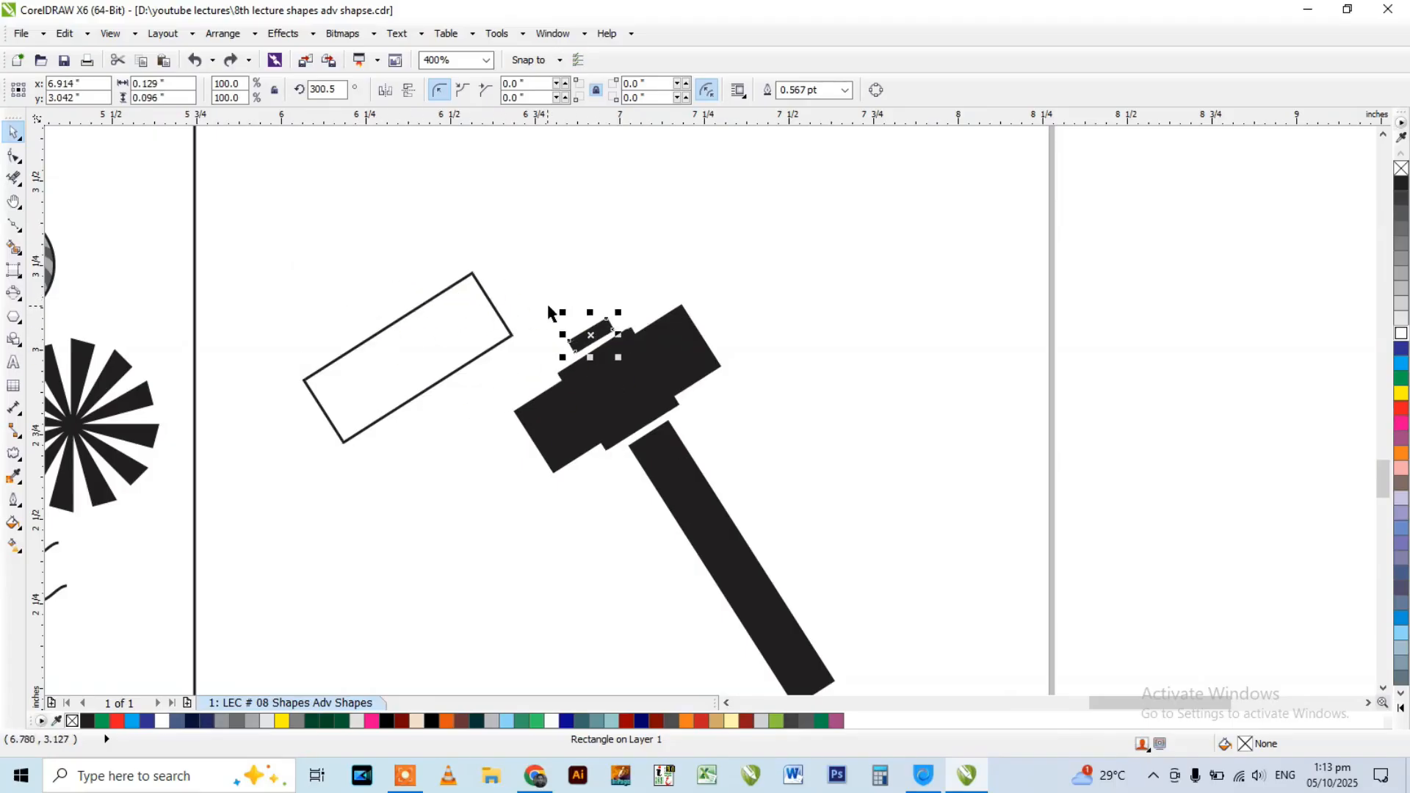
pyautogui.hotkey('ctrl', 'z')
# Select all four traced hammer rectangles and move them together to the left of the original hammer.
pyautogui.moveTo(461, 272); pyautogui.dragTo(782, 515)
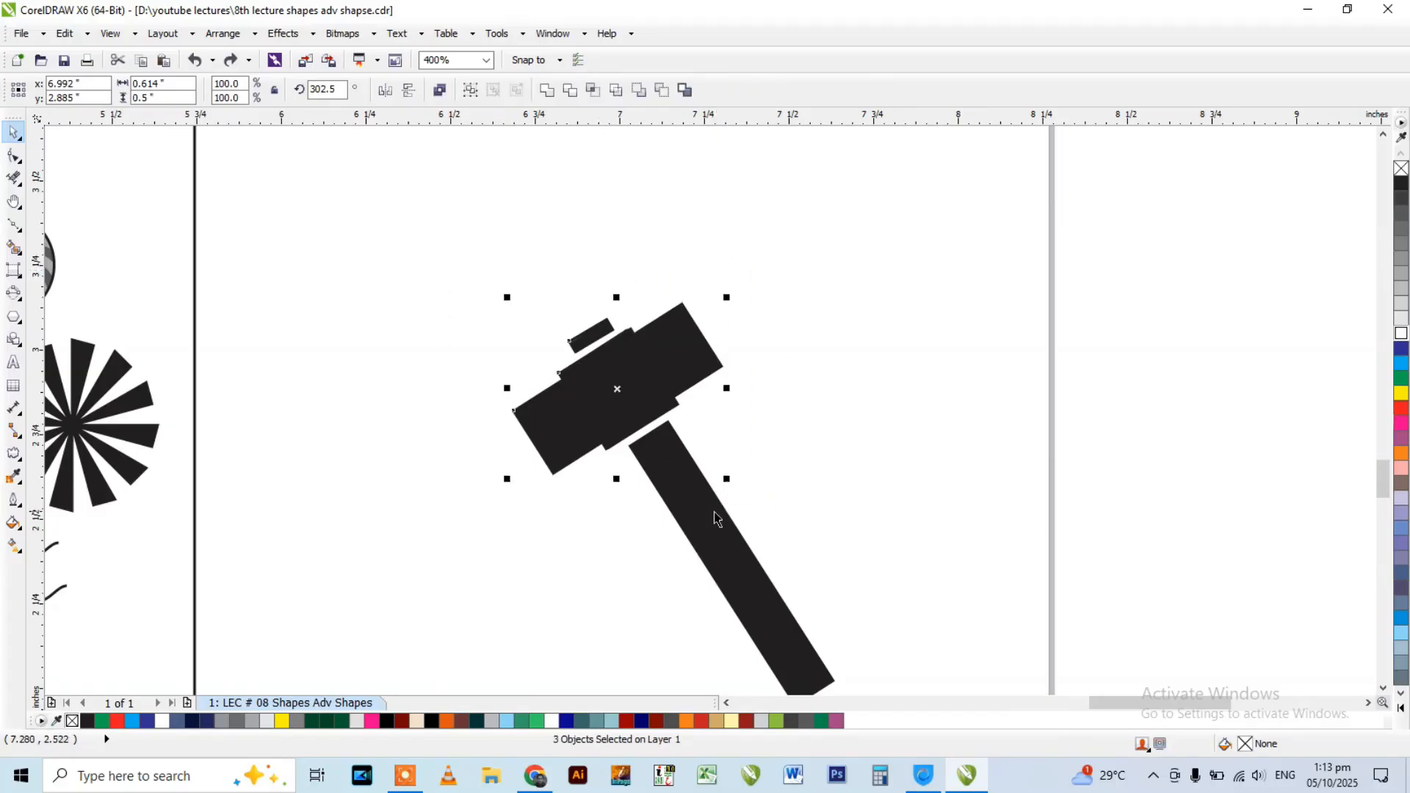
pyautogui.keyDown('shift'); pyautogui.click(718, 519); pyautogui.keyUp('shift')
pyautogui.scroll(-1, 774, 365)
pyautogui.moveTo(736, 424); pyautogui.dragTo(604, 457)
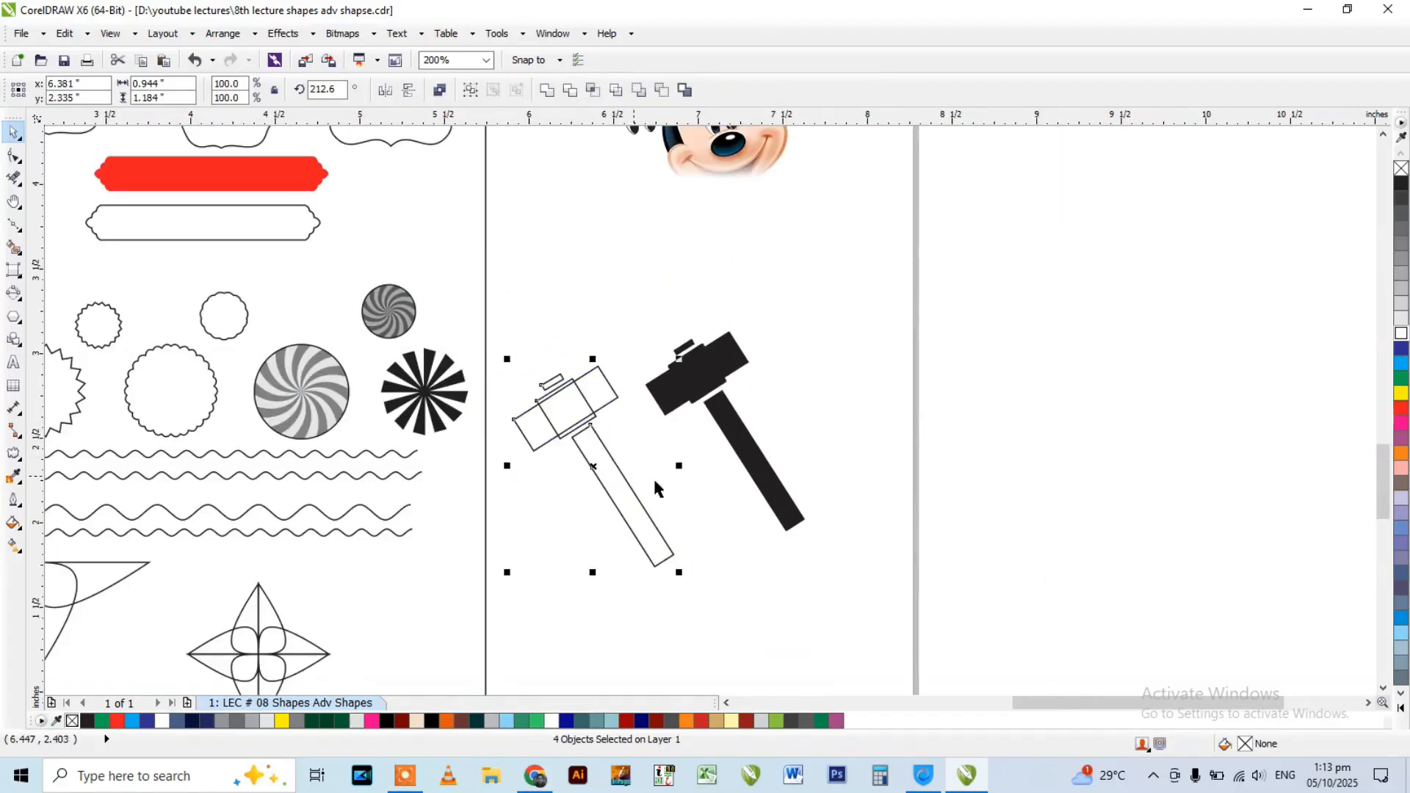
pyautogui.click(565, 447)
# Fill the four rectangles of the traced hammer with black and deselect them.
pyautogui.scroll(1, 565, 447)
pyautogui.moveTo(443, 266); pyautogui.dragTo(854, 694)
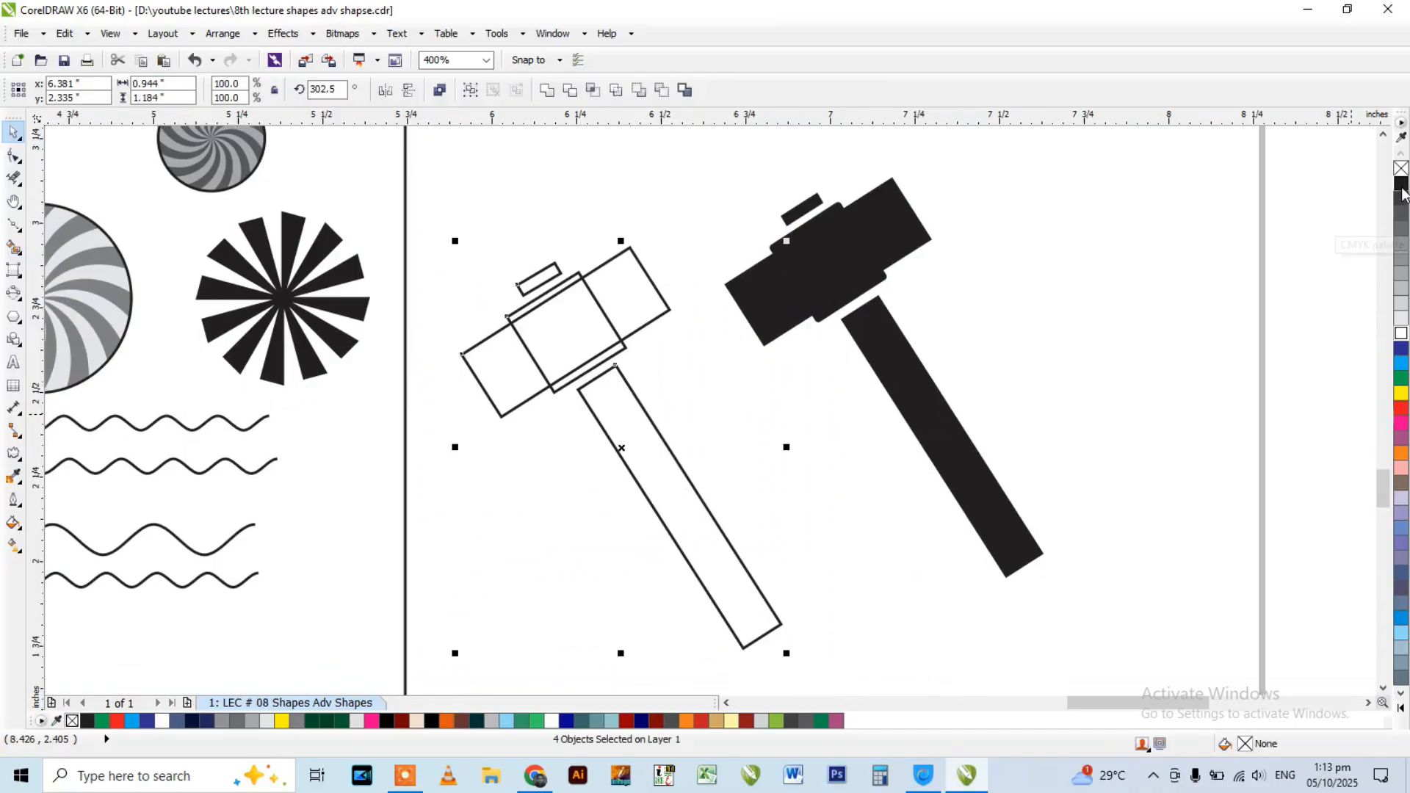
pyautogui.click(1067, 278)
pyautogui.moveTo(431, 233); pyautogui.dragTo(843, 673)
pyautogui.click(1400, 184)
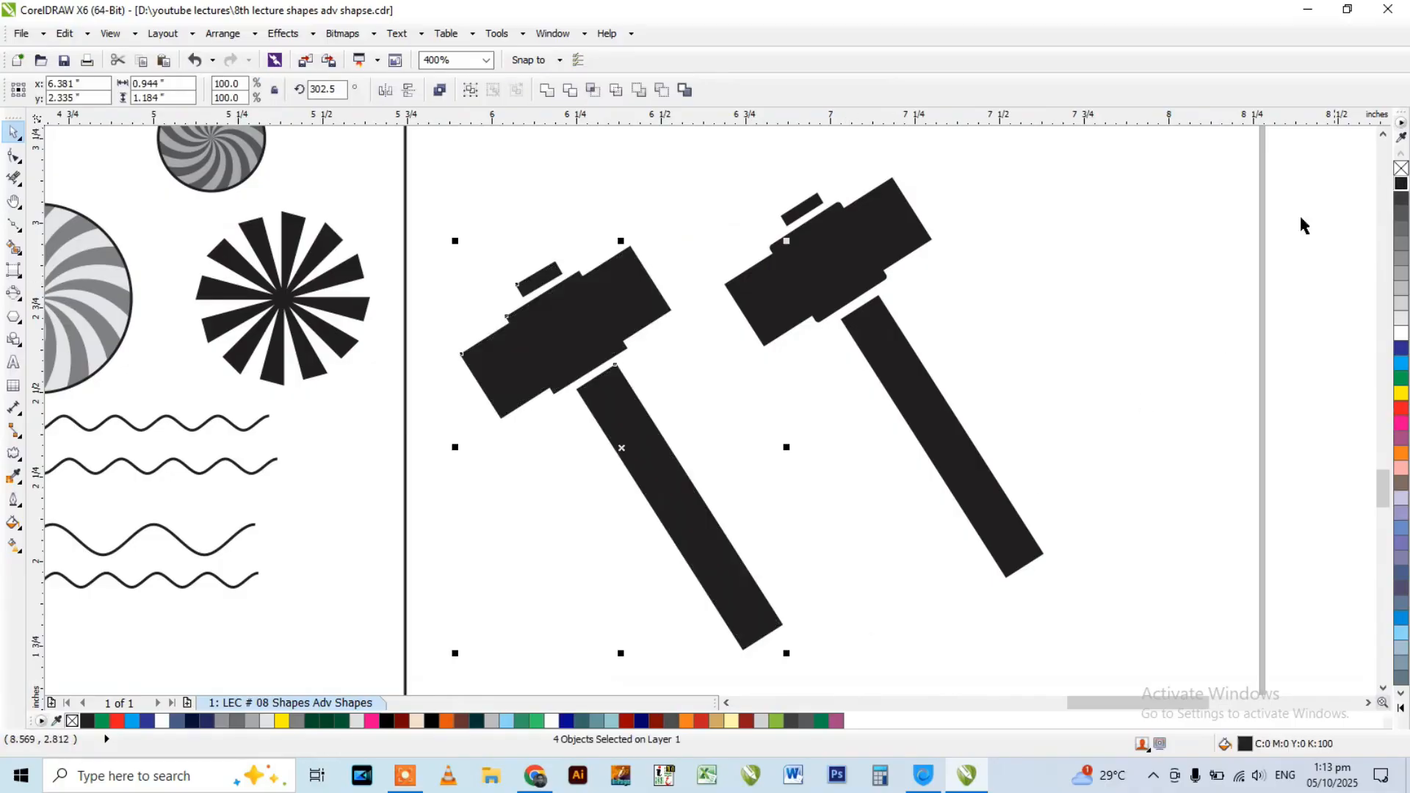
pyautogui.click(780, 358)
pyautogui.scroll(-3, 809, 384)
pyautogui.scroll(2, 852, 204)
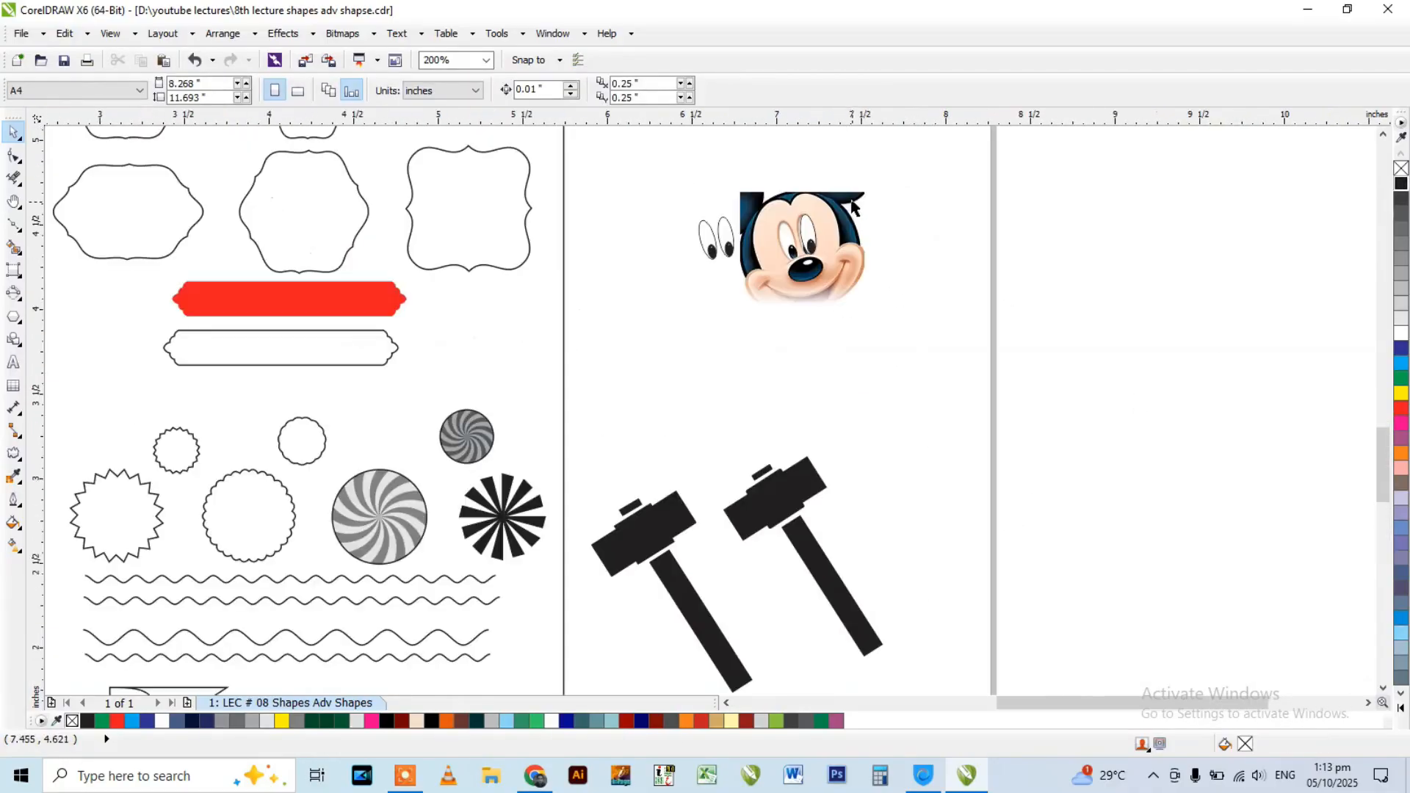
pyautogui.scroll(-4, 840, 285)
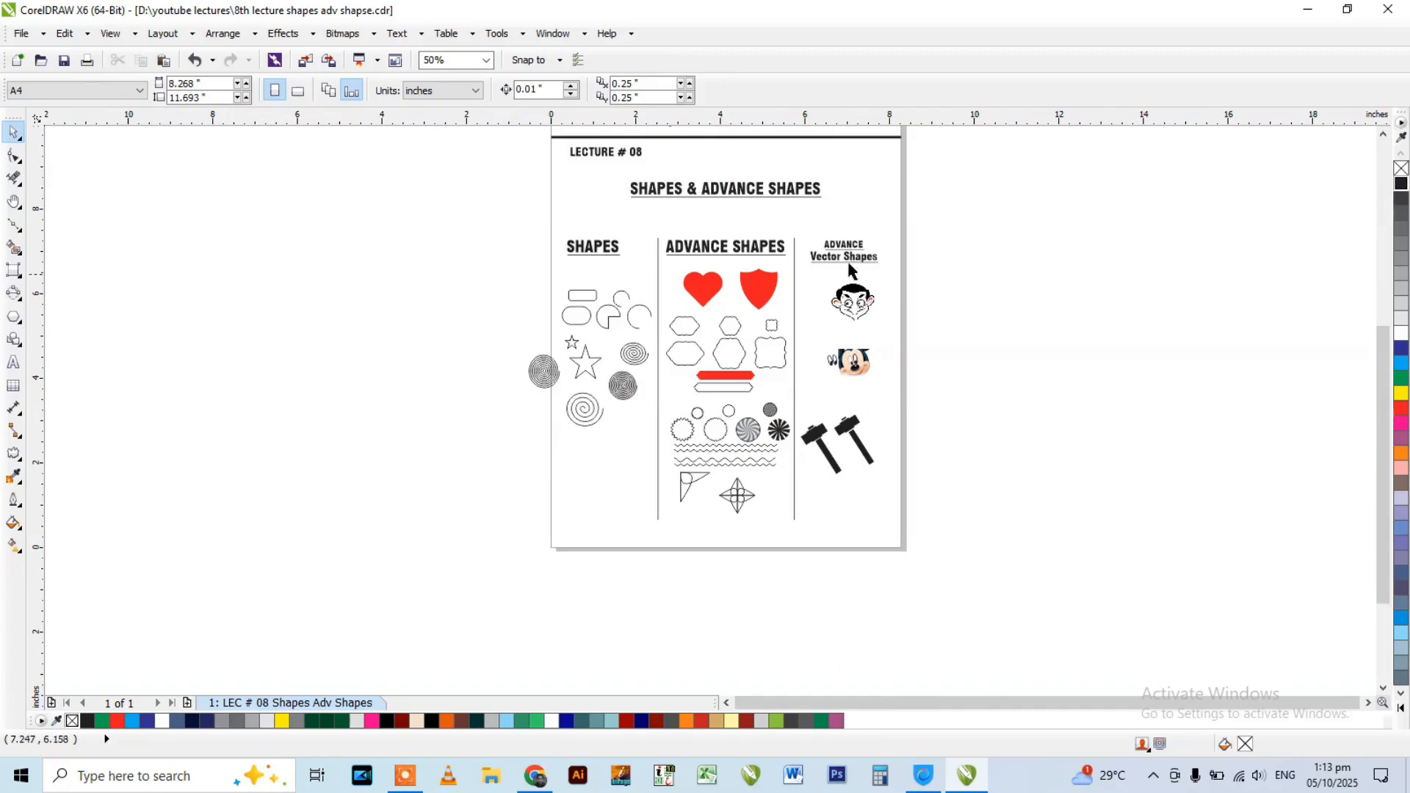
pyautogui.scroll(2, 800, 219)
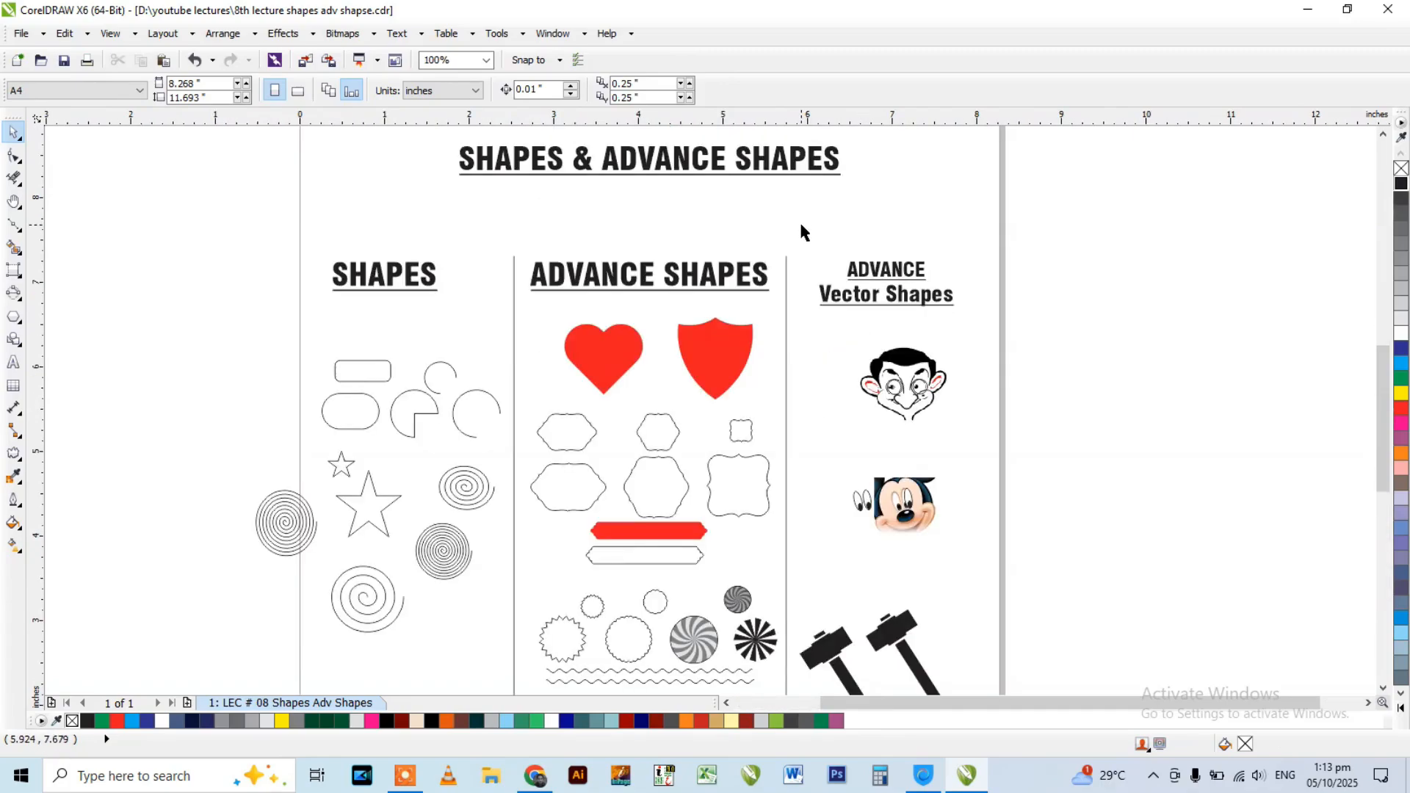